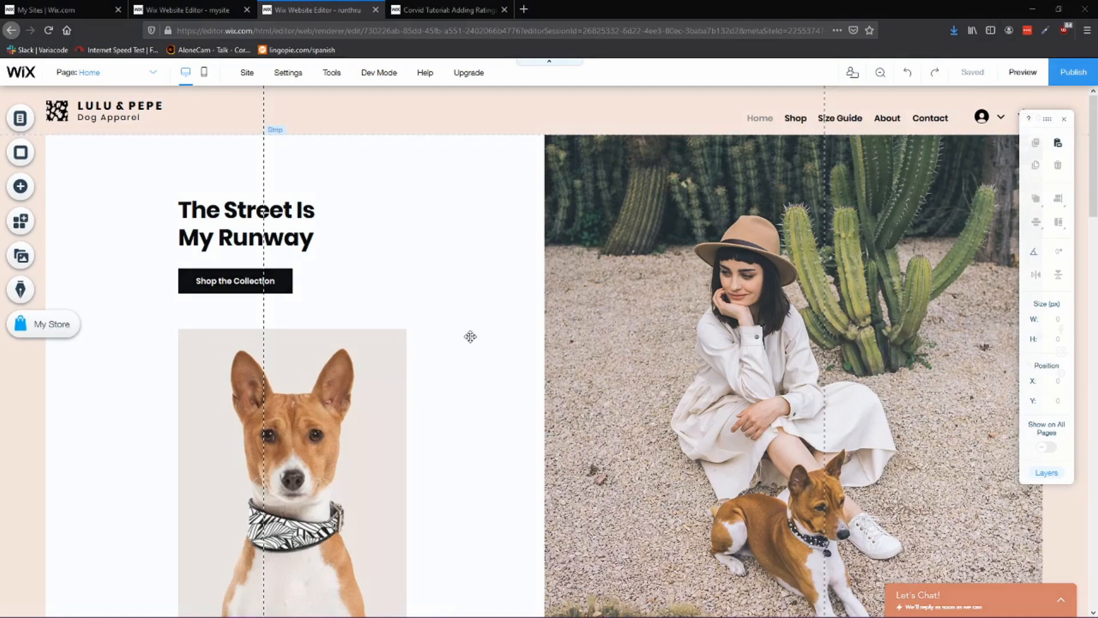
Step: Review the tutorial's site structure diagram showing the Review Box lightbox and the review-stats and reviews collections
{"action": "left_click", "coordinate": [444, 15]}
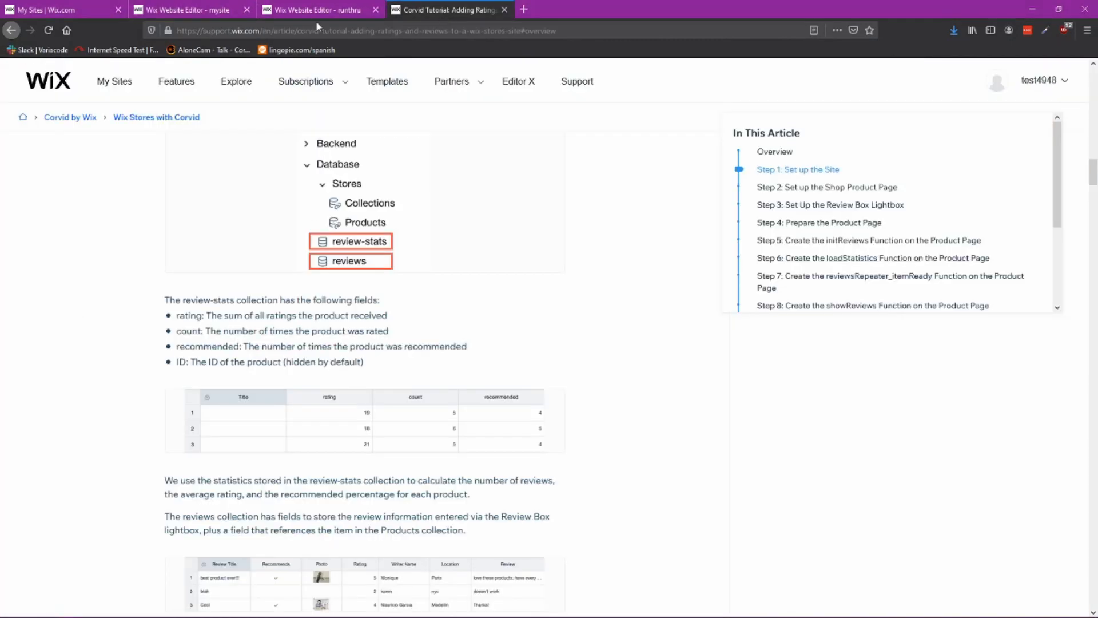
{"action": "left_click", "coordinate": [360, 10]}
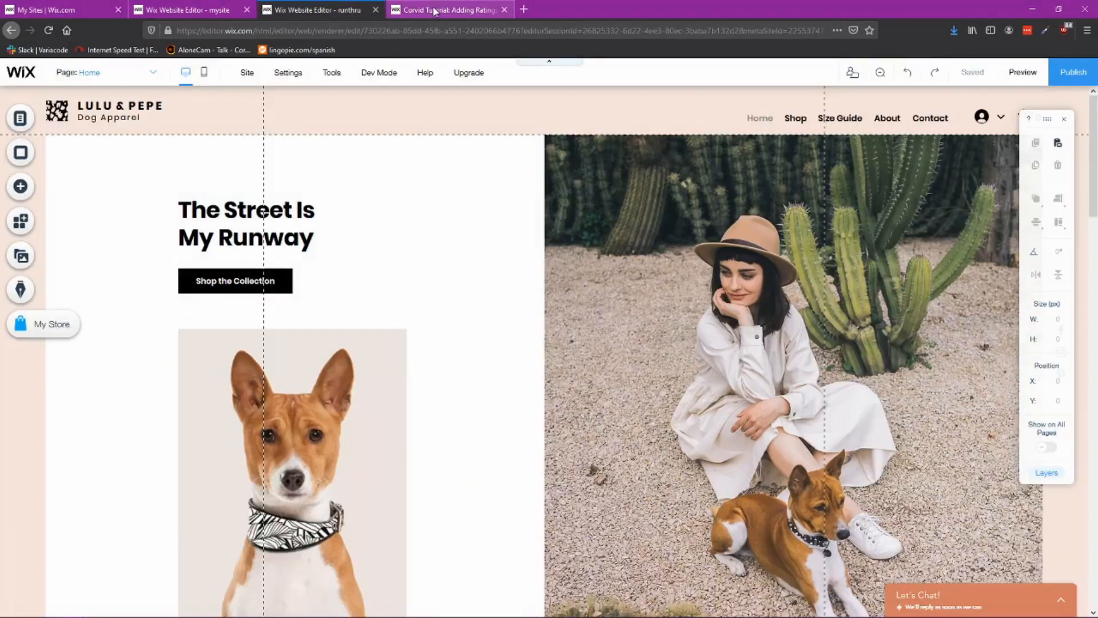
{"action": "left_click", "coordinate": [435, 11]}
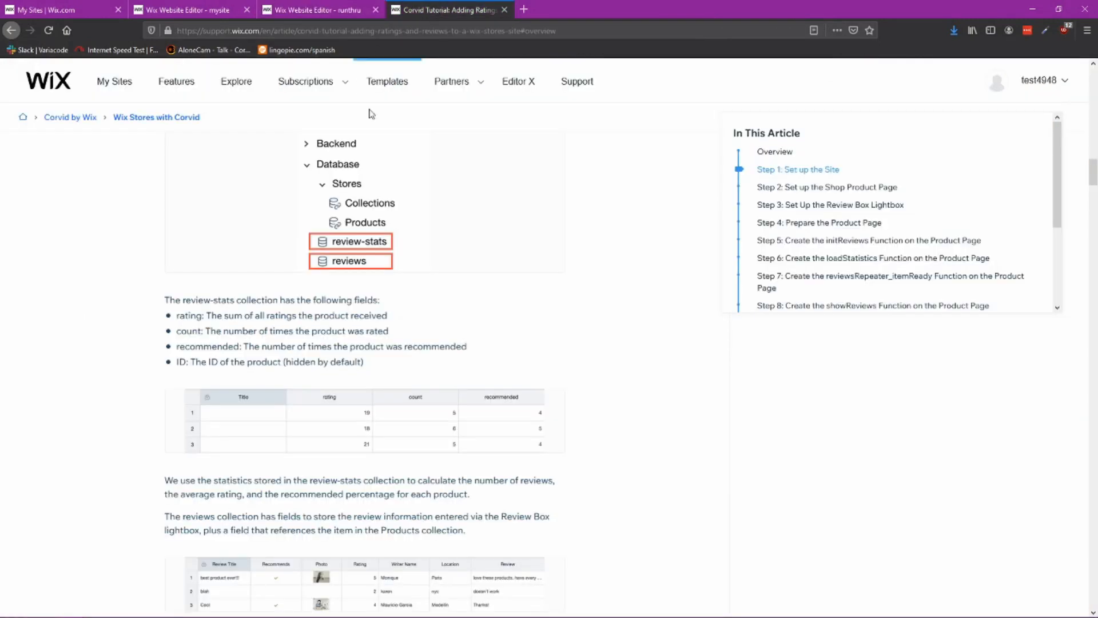
{"action": "scroll", "coordinate": [412, 246], "scroll_direction": "up", "scroll_amount": 5}
{"action": "scroll", "coordinate": [453, 295], "scroll_direction": "up", "scroll_amount": 3}
{"action": "scroll", "coordinate": [451, 300], "scroll_direction": "down", "scroll_amount": 10}
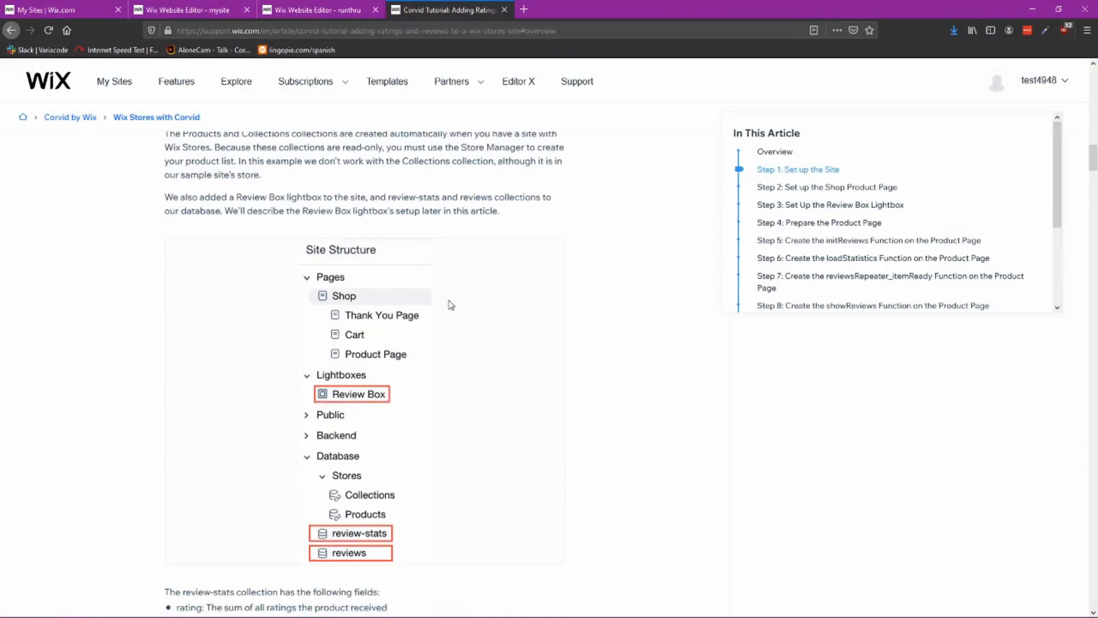
{"action": "scroll", "coordinate": [447, 305], "scroll_direction": "up", "scroll_amount": 6}
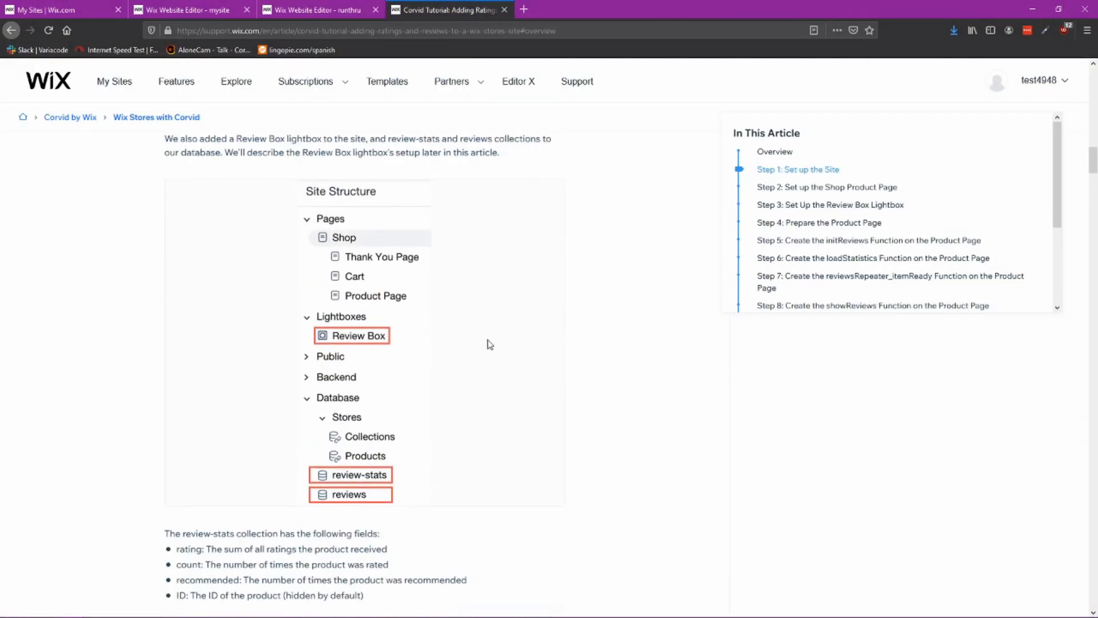
Step: Compare the reference site's structure and shop page in the other editor tab with the working site
{"action": "left_click", "coordinate": [319, 9]}
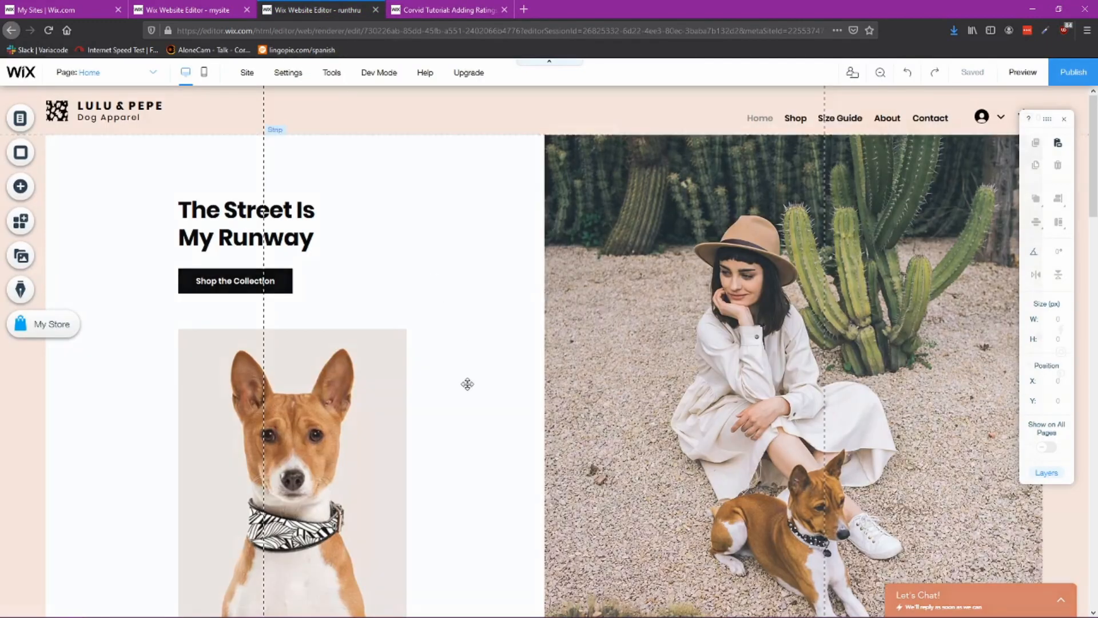
{"action": "left_click", "coordinate": [187, 9]}
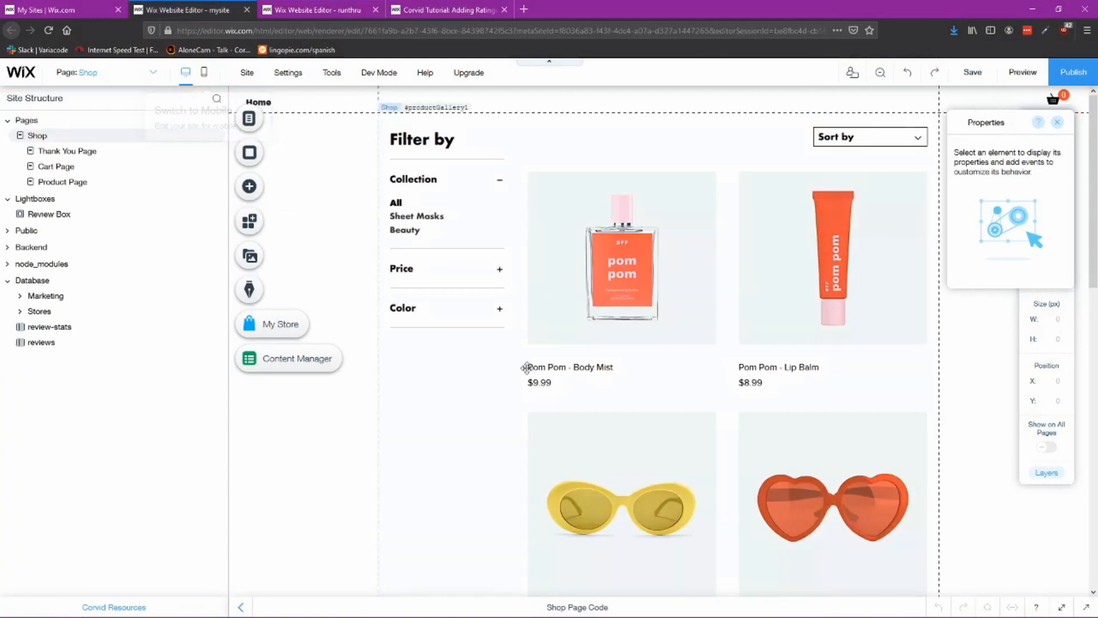
{"action": "scroll", "coordinate": [573, 408], "scroll_direction": "down", "scroll_amount": 3}
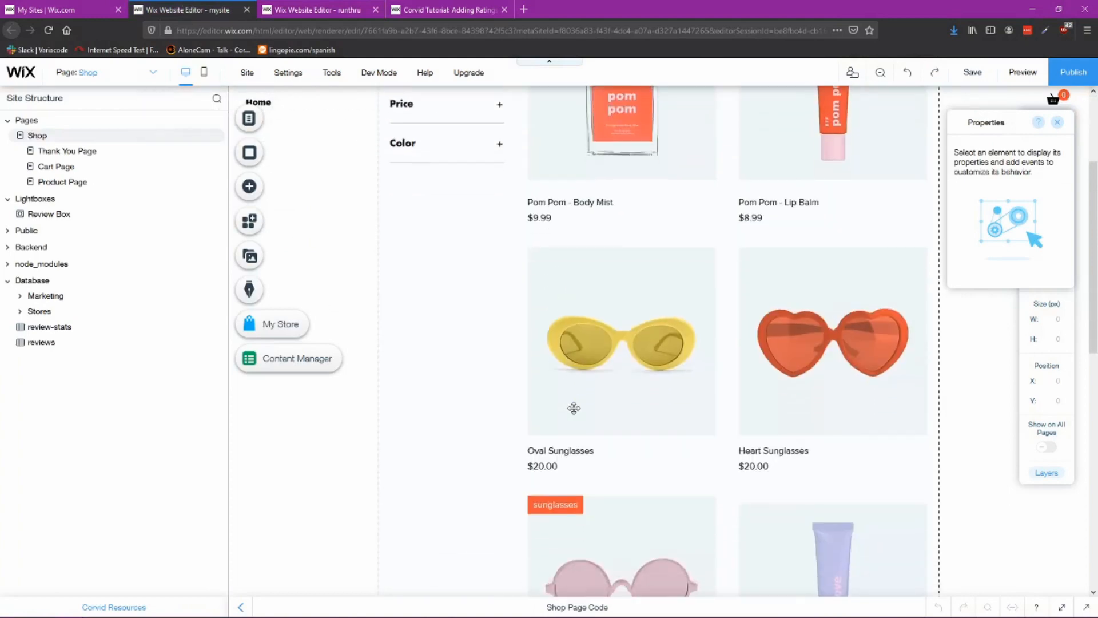
{"action": "scroll", "coordinate": [574, 408], "scroll_direction": "up", "scroll_amount": 3}
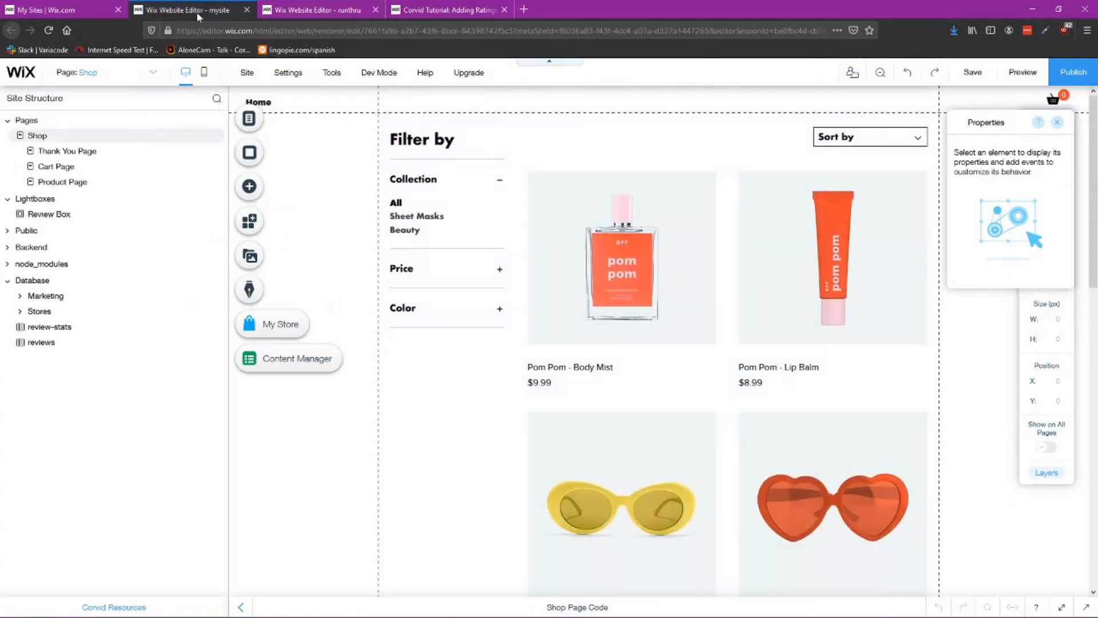
{"action": "left_click", "coordinate": [315, 12]}
{"action": "left_click", "coordinate": [210, 11]}
{"action": "left_click", "coordinate": [313, 10]}
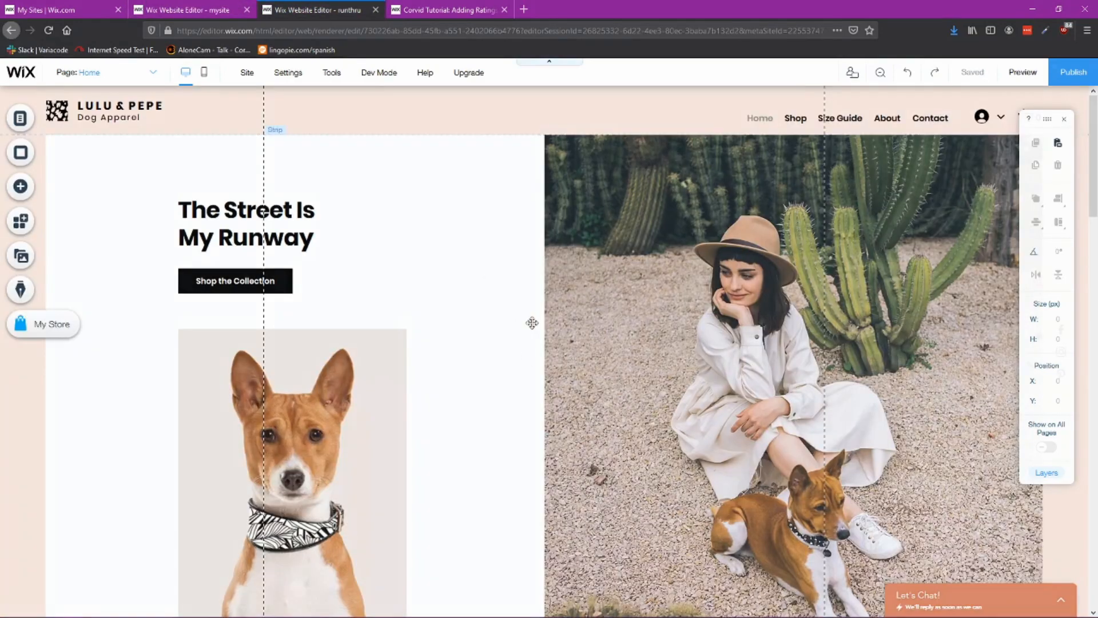
{"action": "key", "text": "ctrl+shift+Tab"}
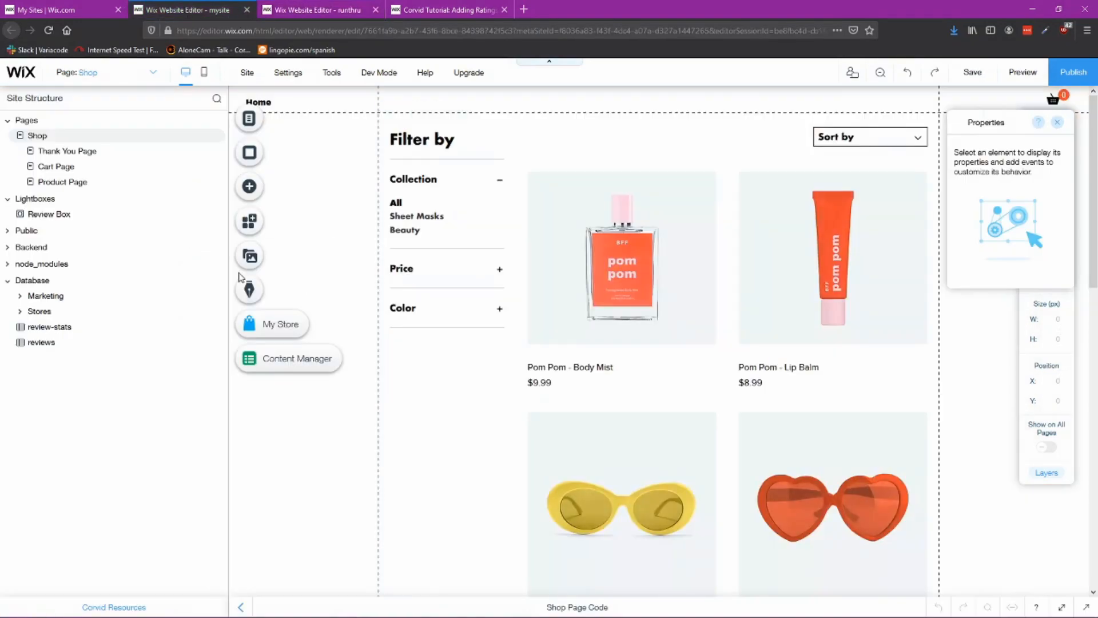
{"action": "key", "text": "ctrl+Tab"}
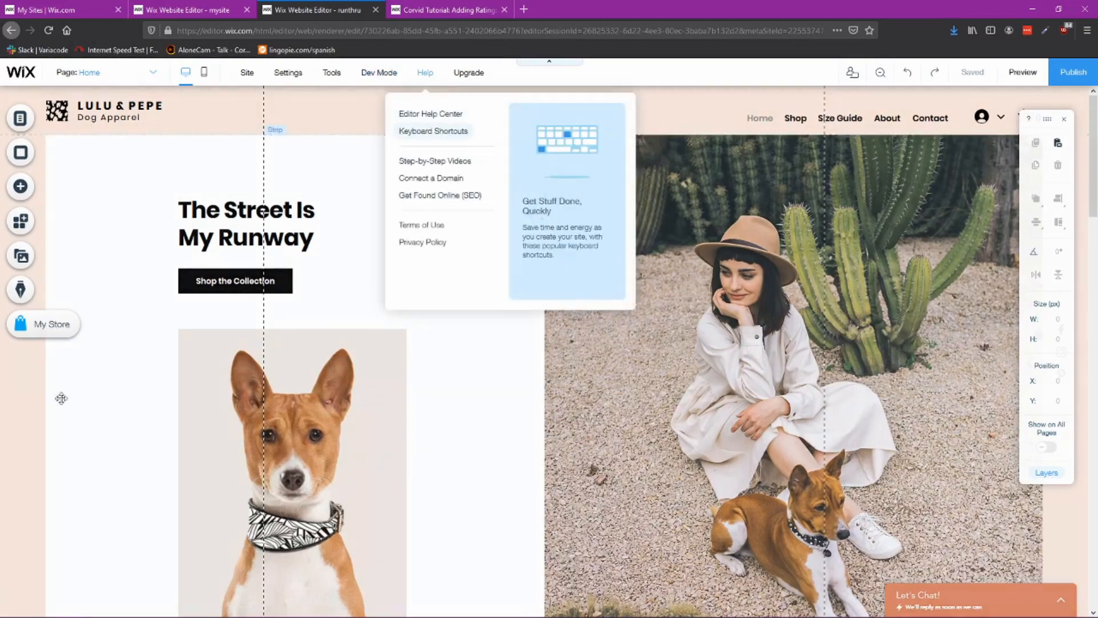
Step: Turn on Dev Mode, dismiss the Corvid welcome dialog, and minimize the code panel
{"action": "mouse_move", "coordinate": [394, 82]}
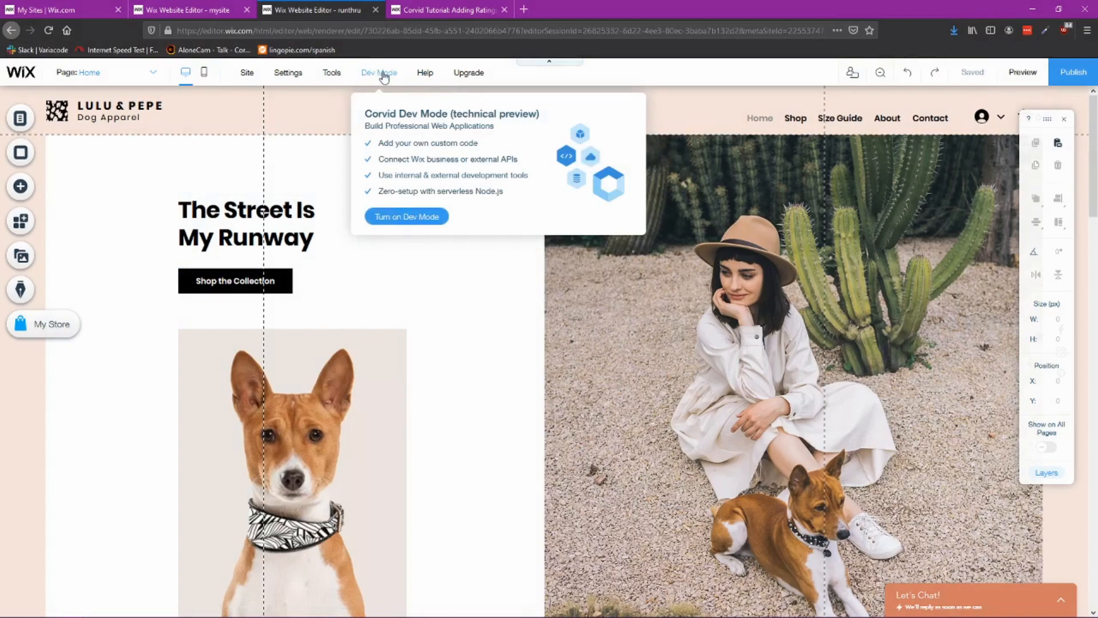
{"action": "left_click", "coordinate": [407, 216]}
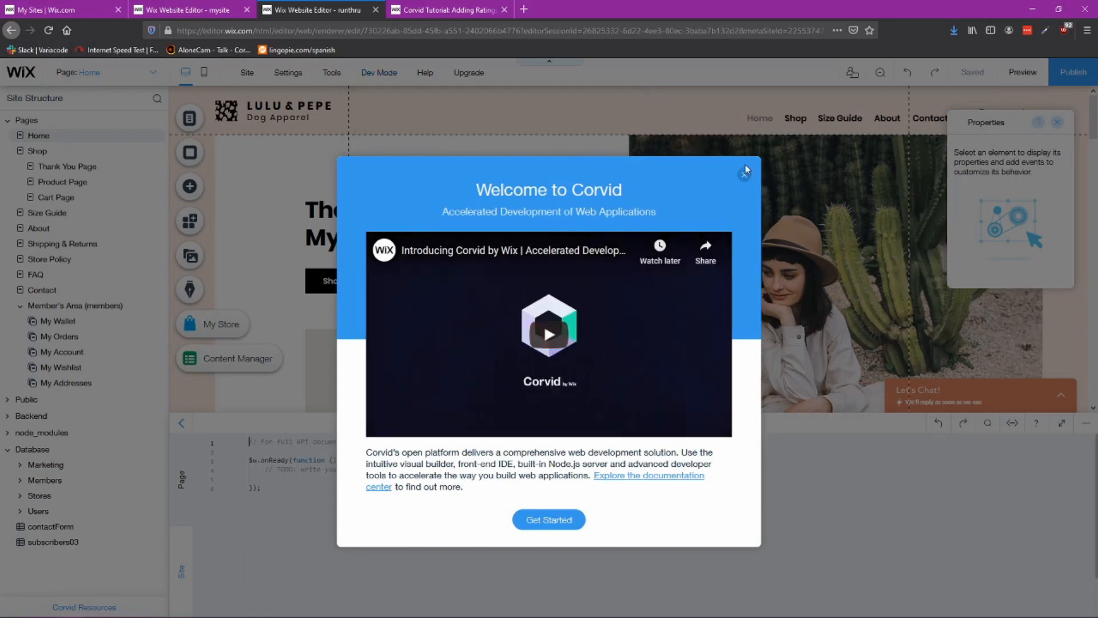
{"action": "left_click", "coordinate": [744, 175]}
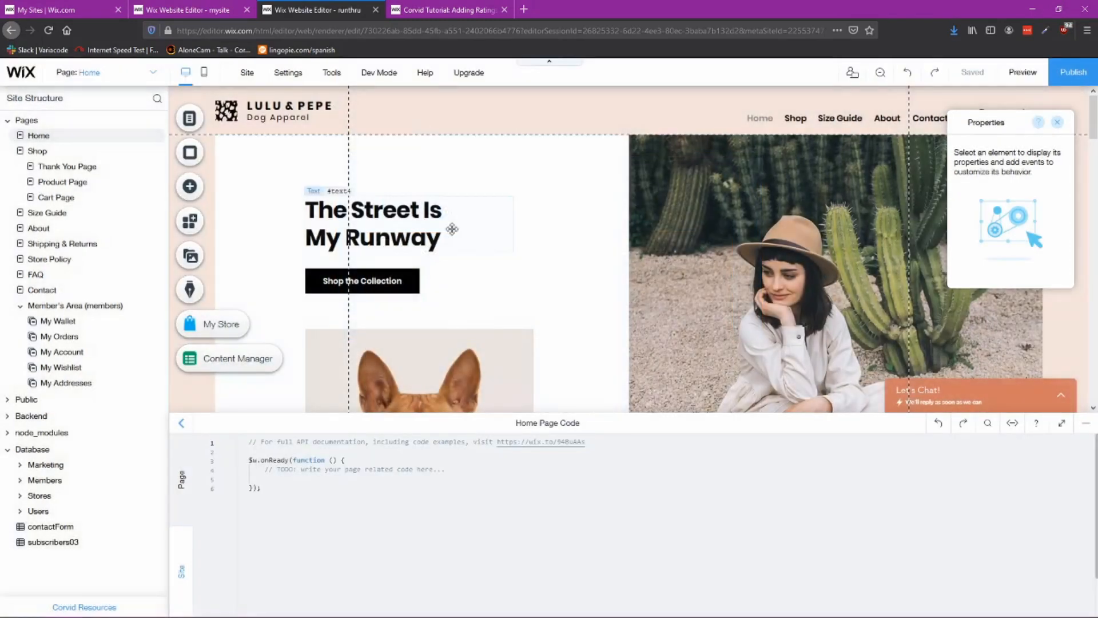
{"action": "left_click", "coordinate": [1085, 423]}
{"action": "mouse_move", "coordinate": [502, 604]}
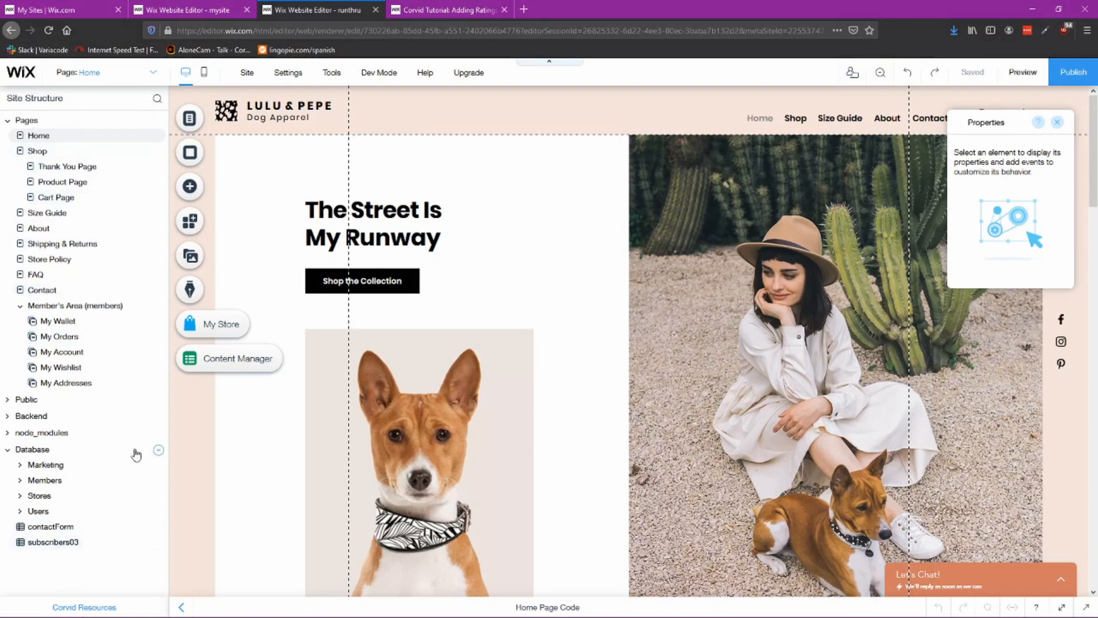
{"action": "left_click", "coordinate": [158, 451]}
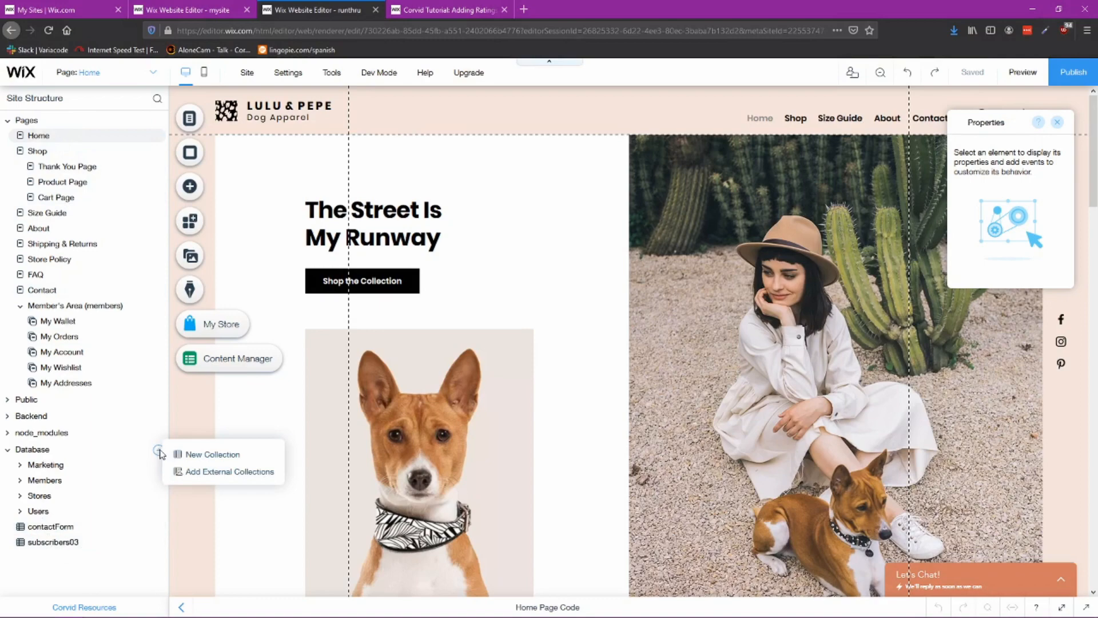
{"action": "left_click", "coordinate": [226, 456]}
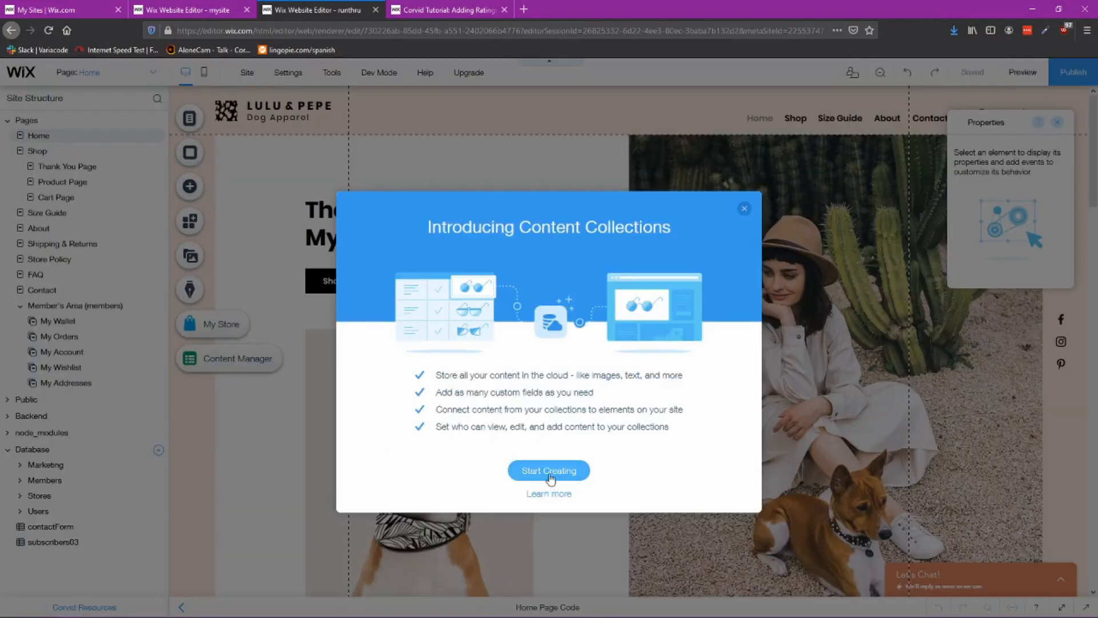
{"action": "left_click", "coordinate": [745, 210]}
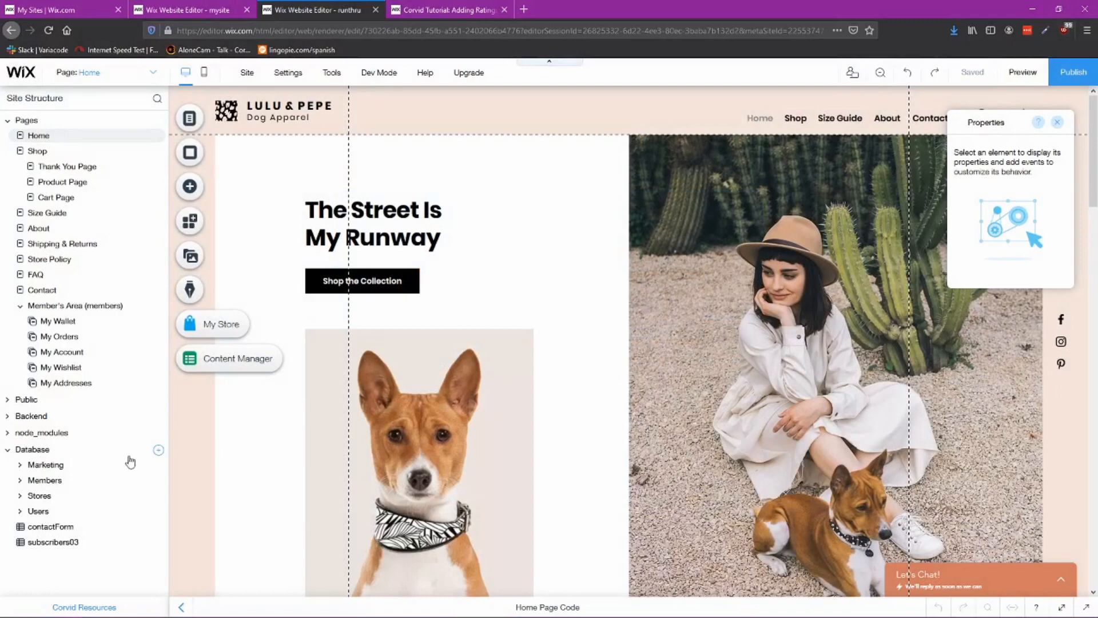
Step: Start a new database collection and name it review-stats, checking the name against the reference site
{"action": "left_click", "coordinate": [158, 452]}
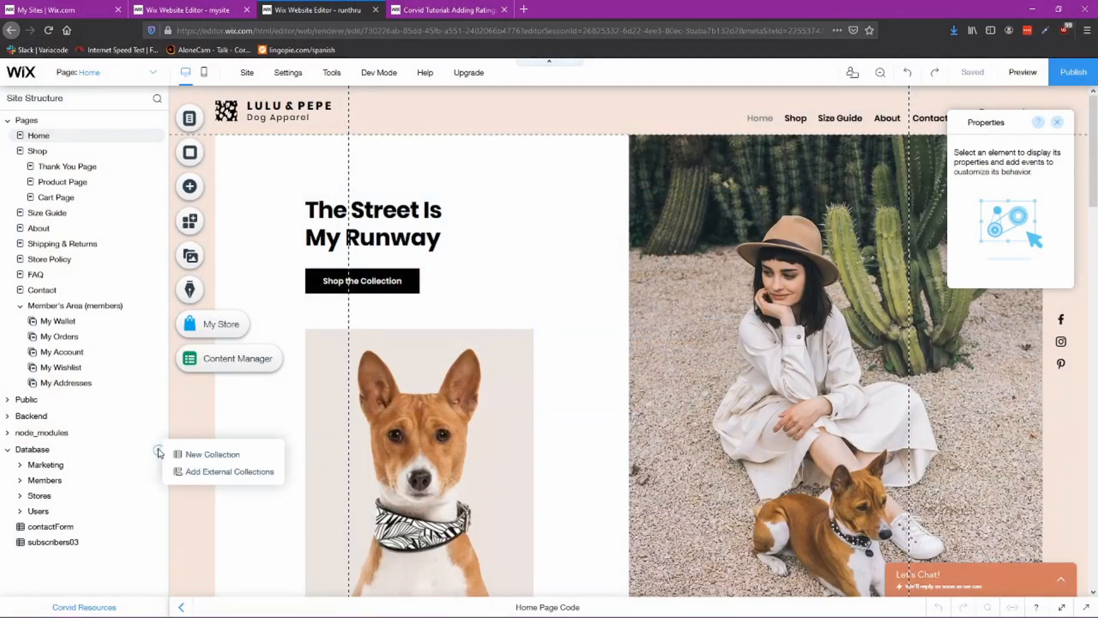
{"action": "left_click", "coordinate": [218, 458]}
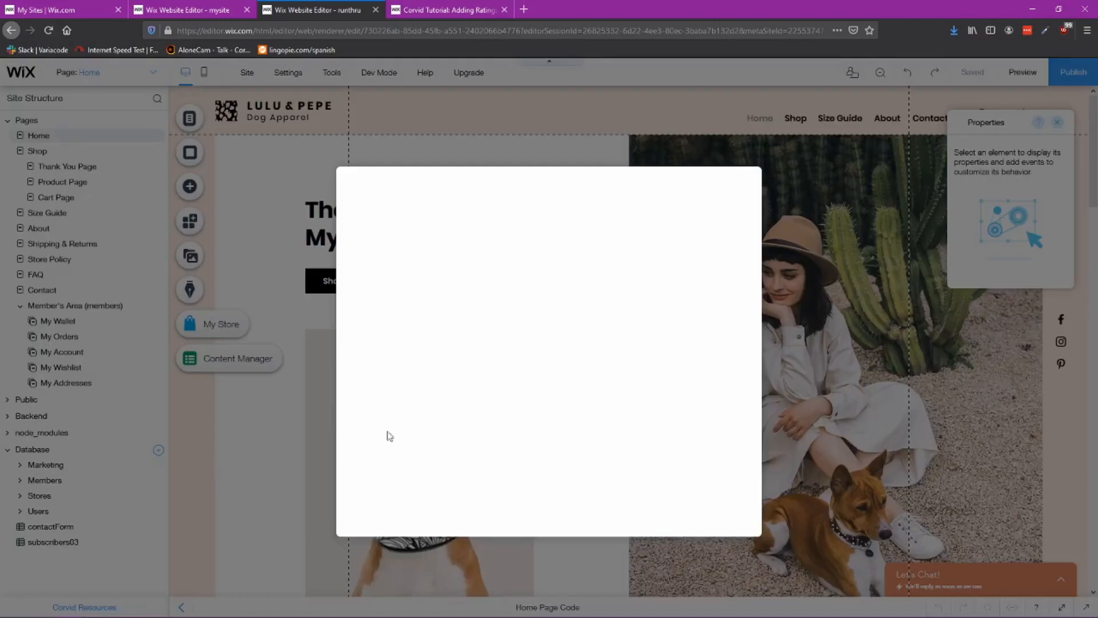
{"action": "type", "text": "review-stats"}
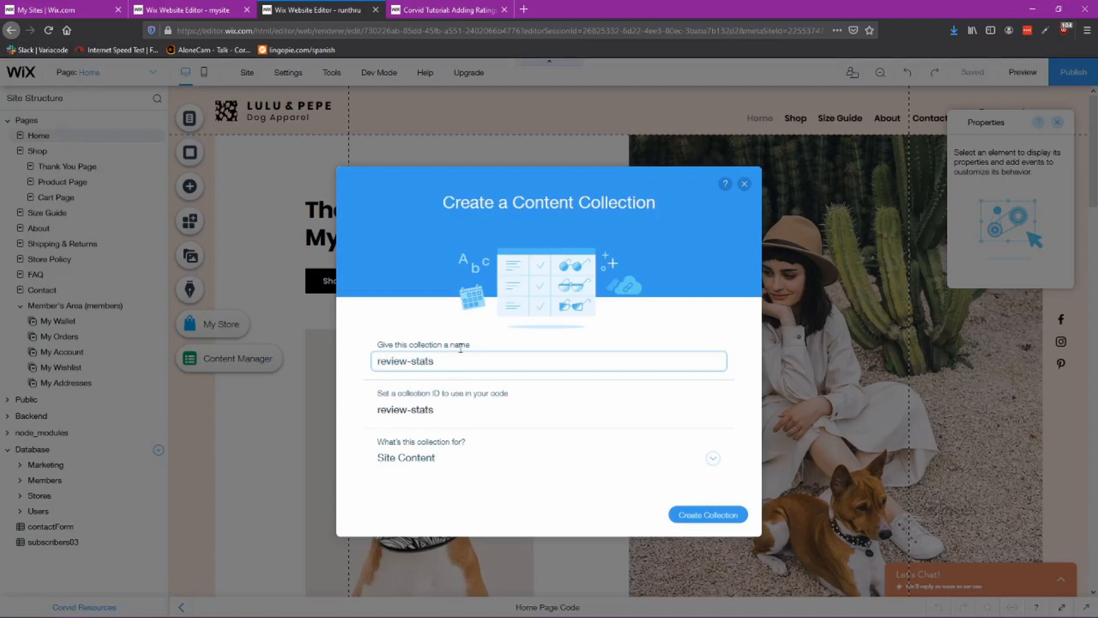
{"action": "left_click", "coordinate": [195, 10]}
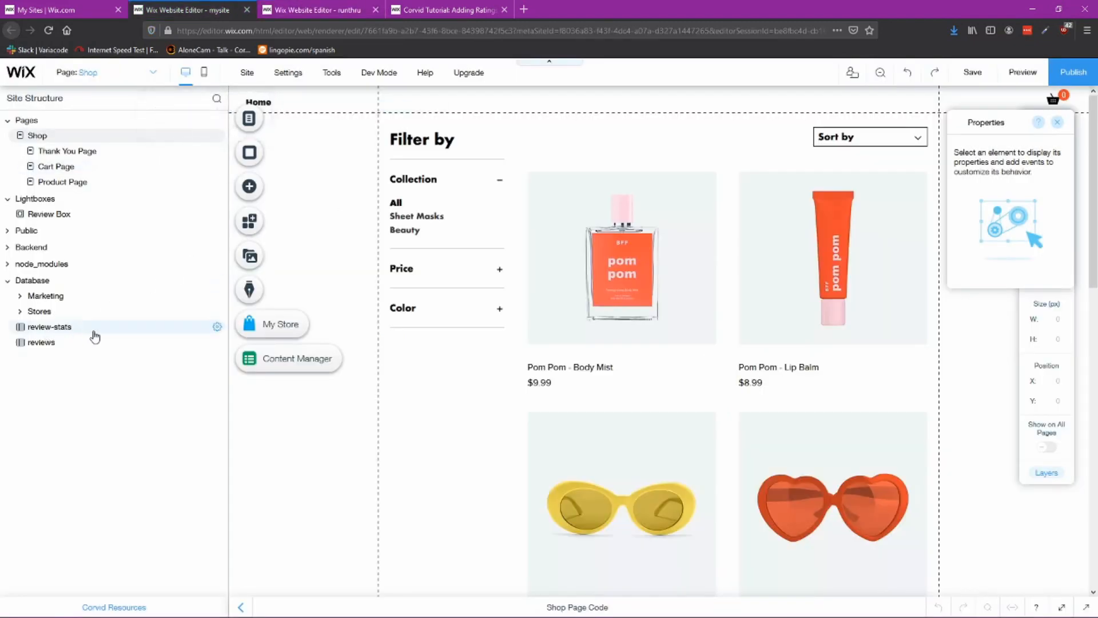
{"action": "left_click", "coordinate": [283, 11]}
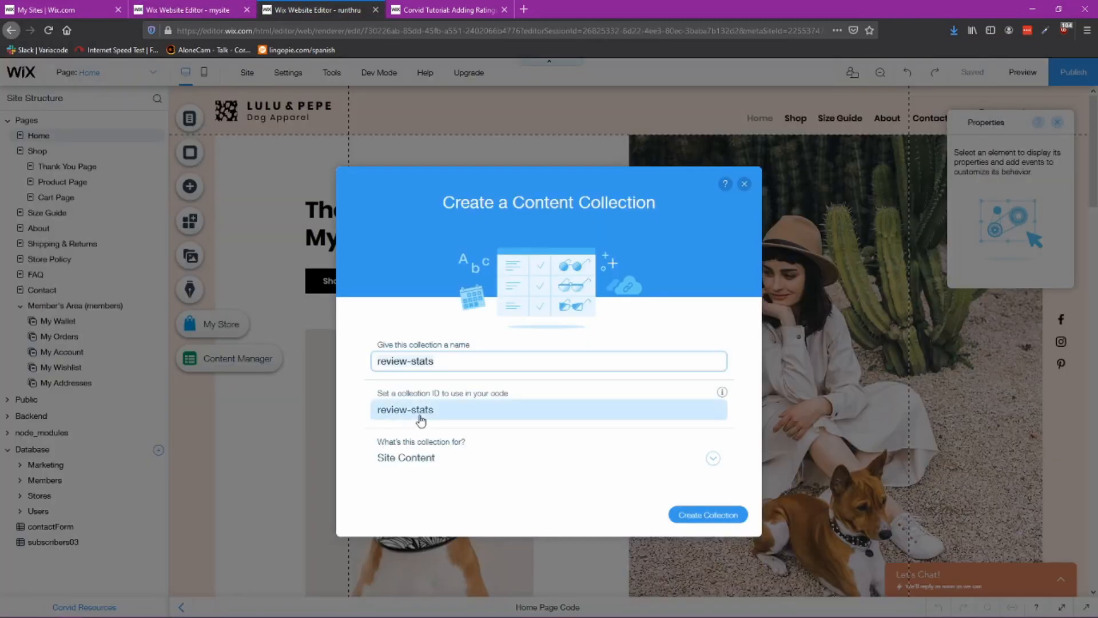
Step: Set the collection's purpose to Custom Use and proceed to its custom permissions
{"action": "left_click", "coordinate": [714, 461]}
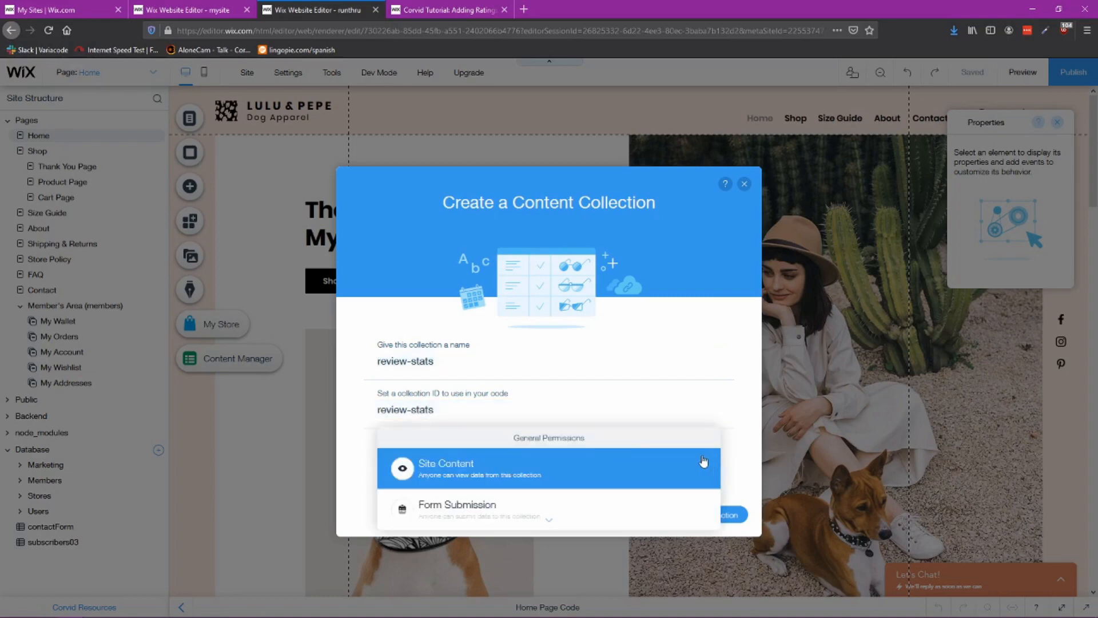
{"action": "scroll", "coordinate": [579, 473], "scroll_direction": "down", "scroll_amount": 5}
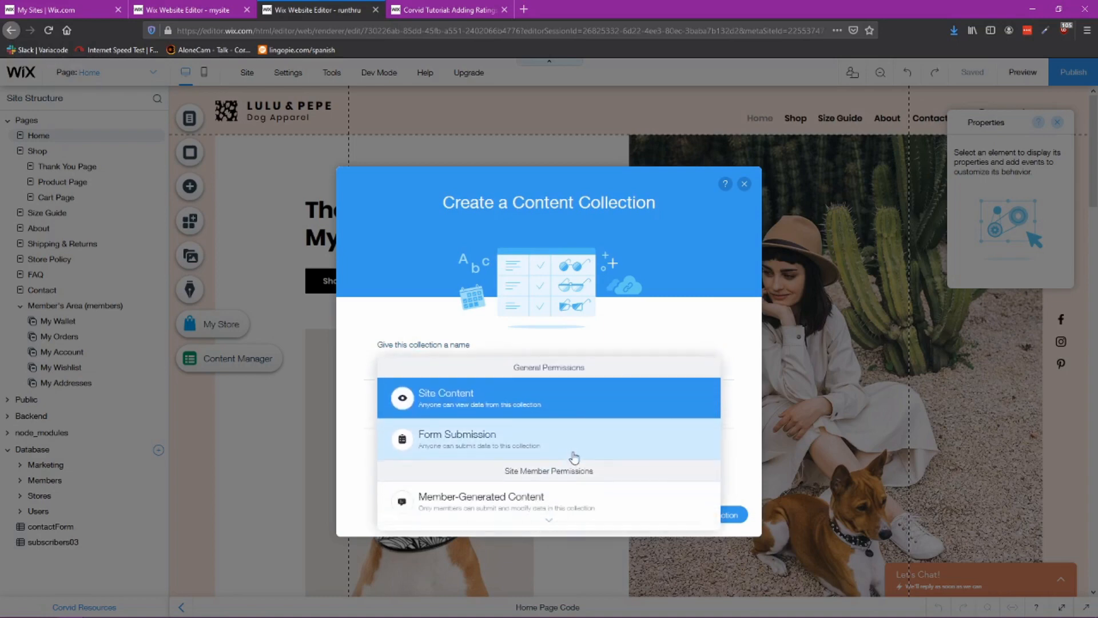
{"action": "scroll", "coordinate": [561, 427], "scroll_direction": "down", "scroll_amount": 3}
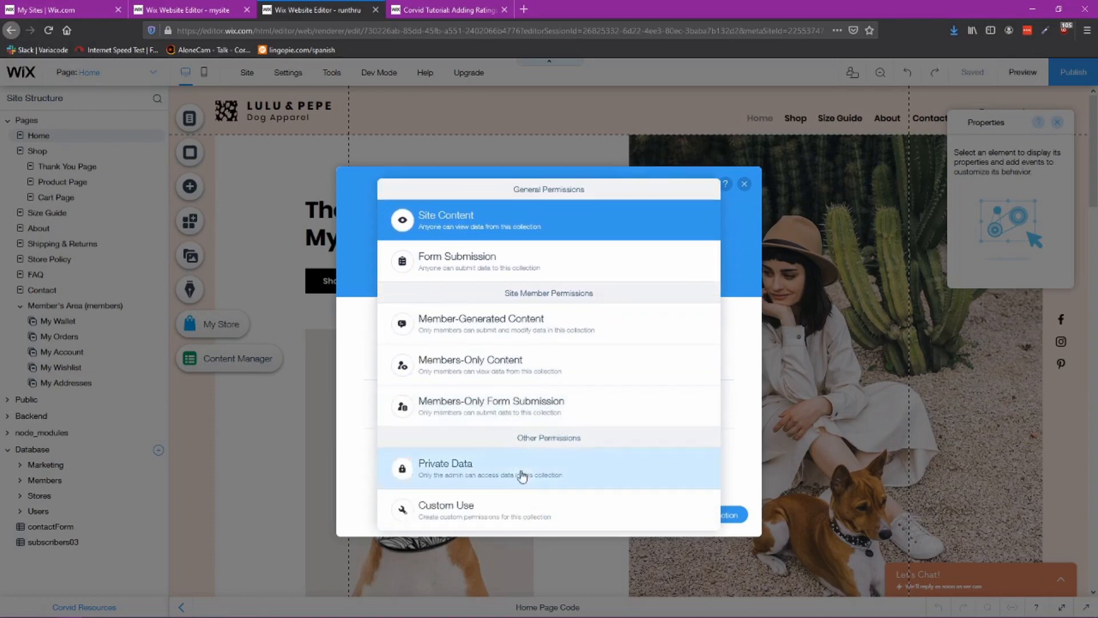
{"action": "left_click", "coordinate": [462, 509]}
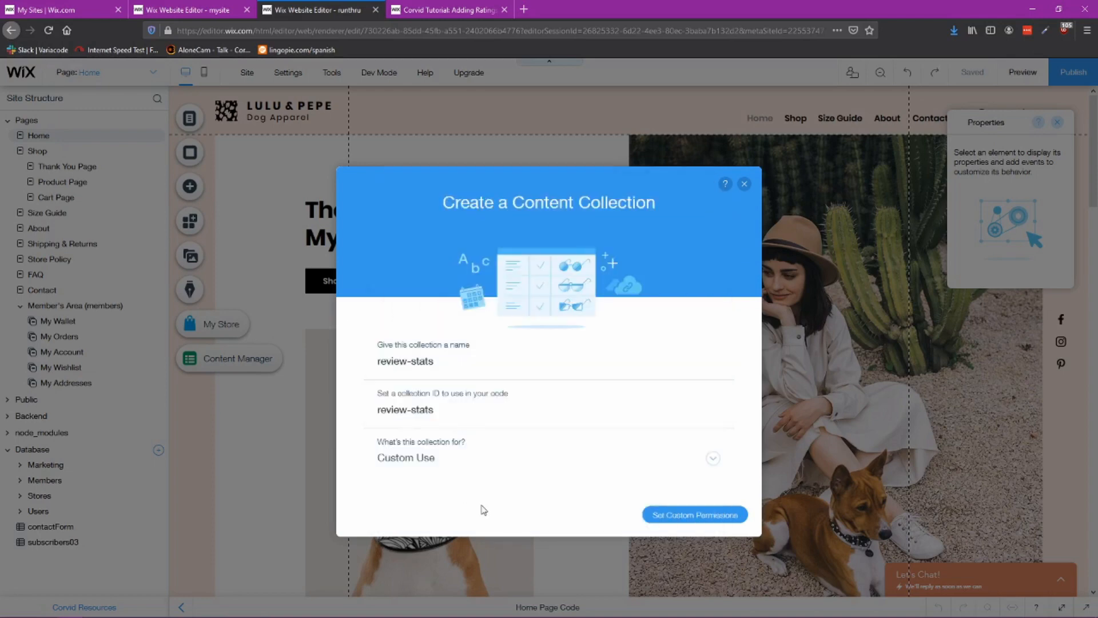
{"action": "left_click", "coordinate": [696, 518]}
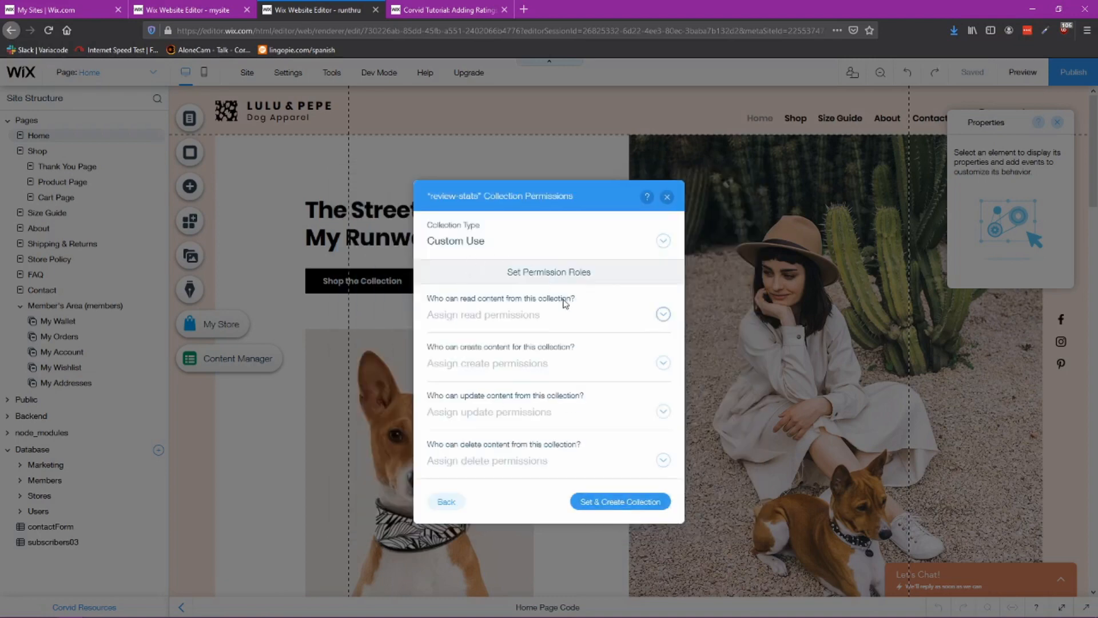
Step: Set the read, create and update permissions of the review-stats collection to Anyone
{"action": "left_click", "coordinate": [662, 315]}
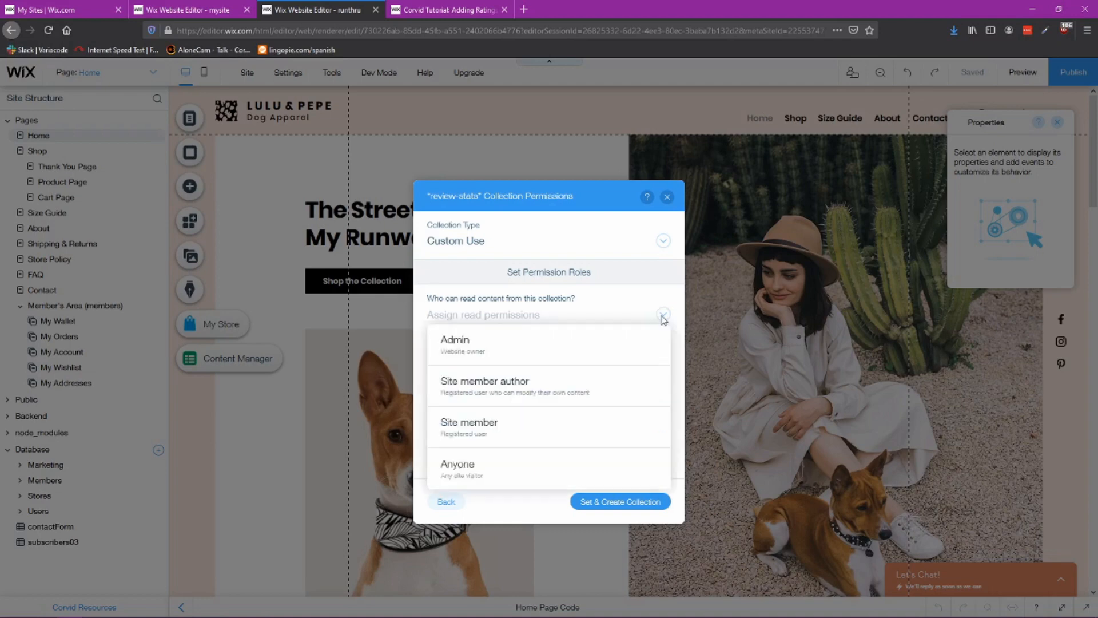
{"action": "left_click", "coordinate": [491, 472]}
{"action": "left_click", "coordinate": [663, 363]}
{"action": "left_click", "coordinate": [527, 467]}
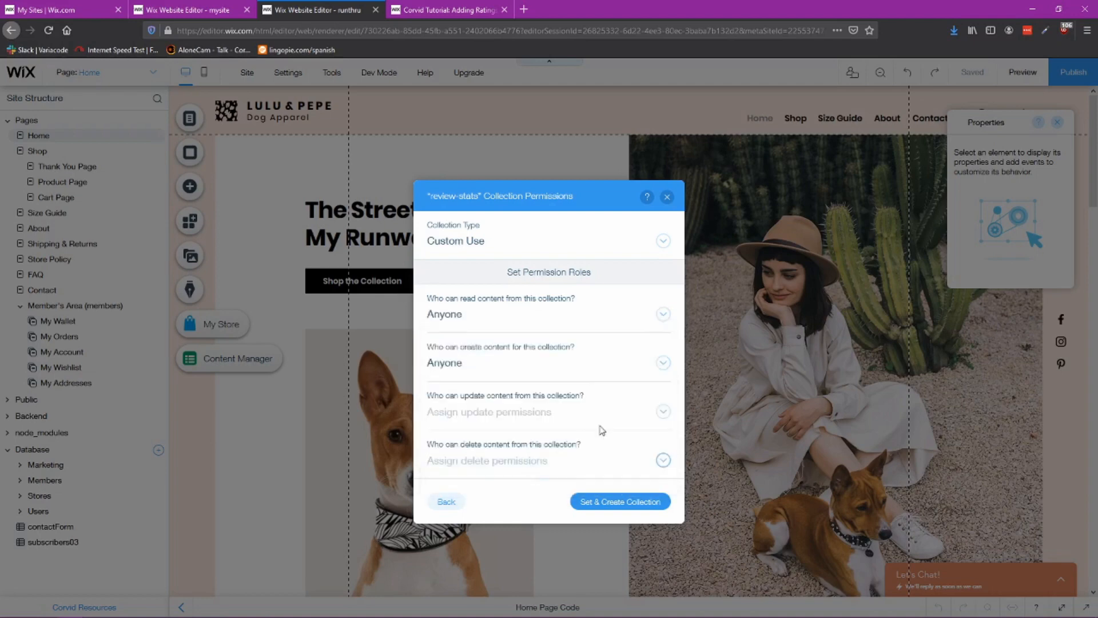
{"action": "left_click", "coordinate": [601, 418]}
{"action": "left_click", "coordinate": [520, 382]}
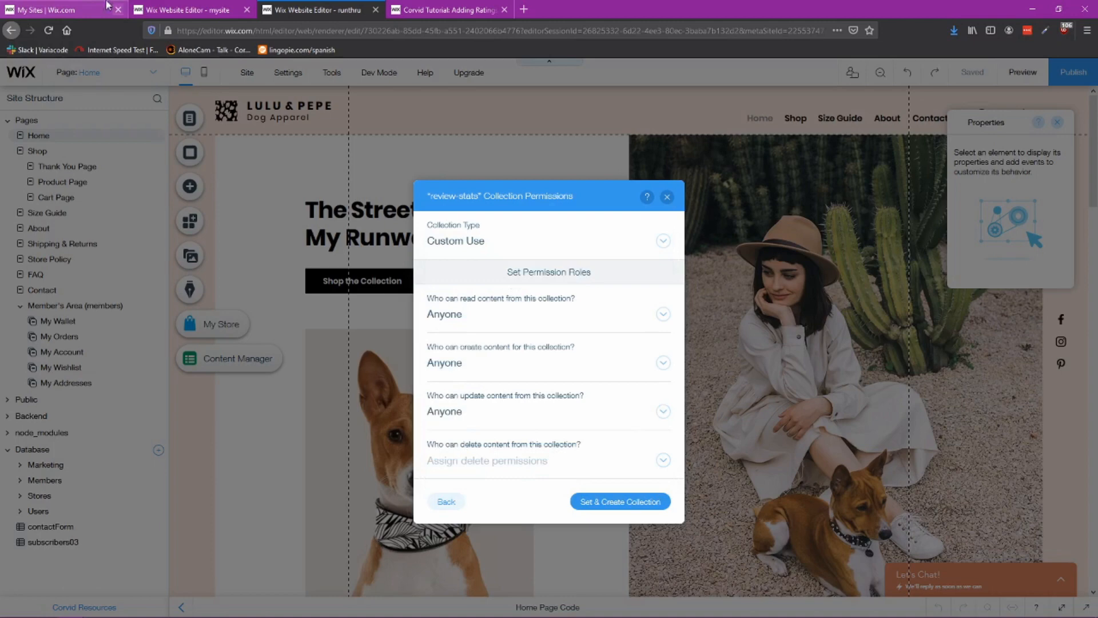
Step: Open the reference site's review-stats collection permissions to check its settings
{"action": "left_click", "coordinate": [169, 8]}
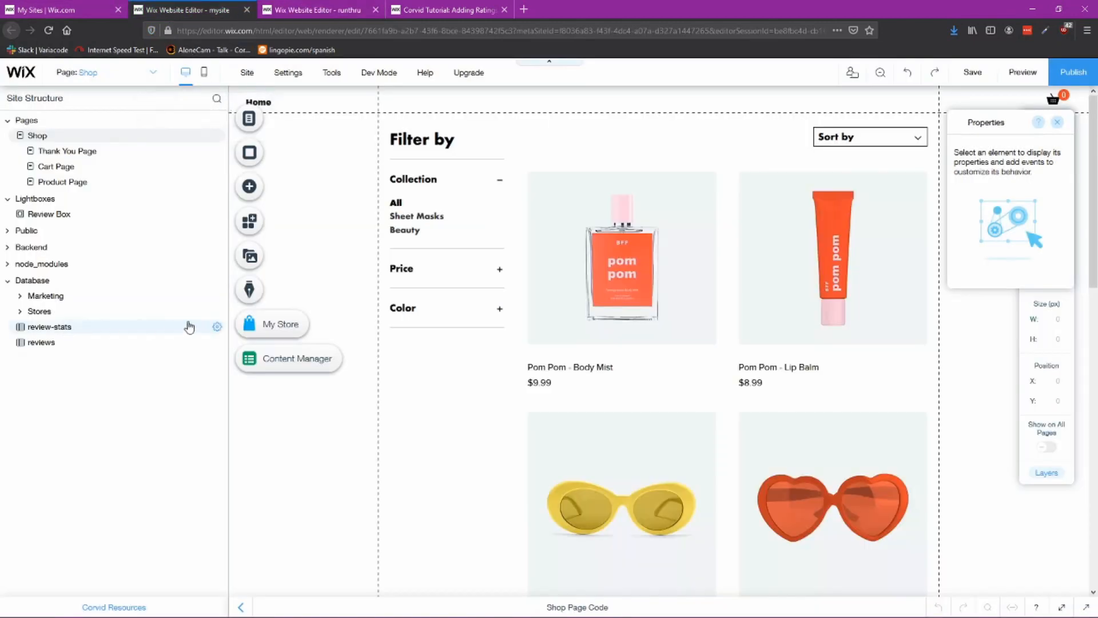
{"action": "left_click", "coordinate": [217, 327]}
{"action": "left_click", "coordinate": [255, 330]}
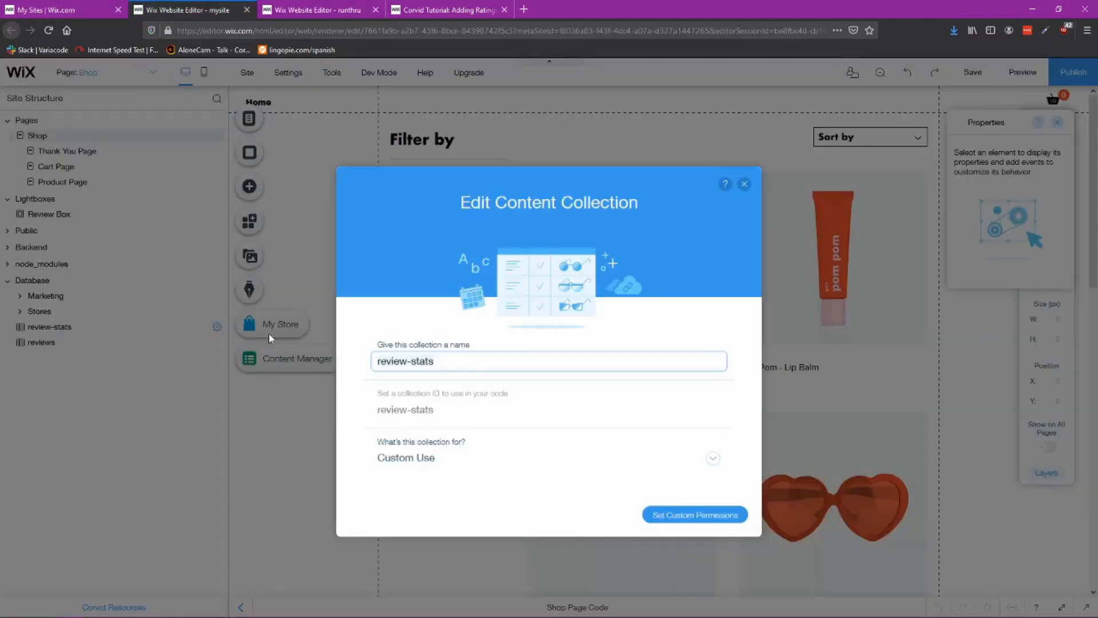
{"action": "left_click", "coordinate": [679, 517]}
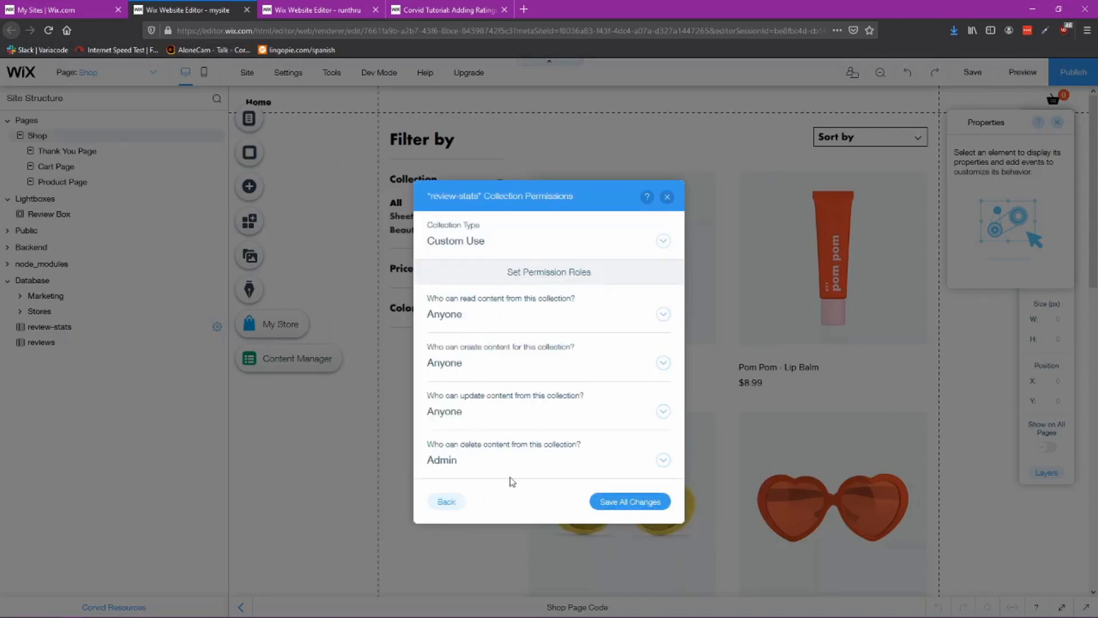
Step: Set the review-stats collection's delete permission to Admin and create the collection
{"action": "left_click", "coordinate": [667, 199]}
{"action": "left_click", "coordinate": [291, 8]}
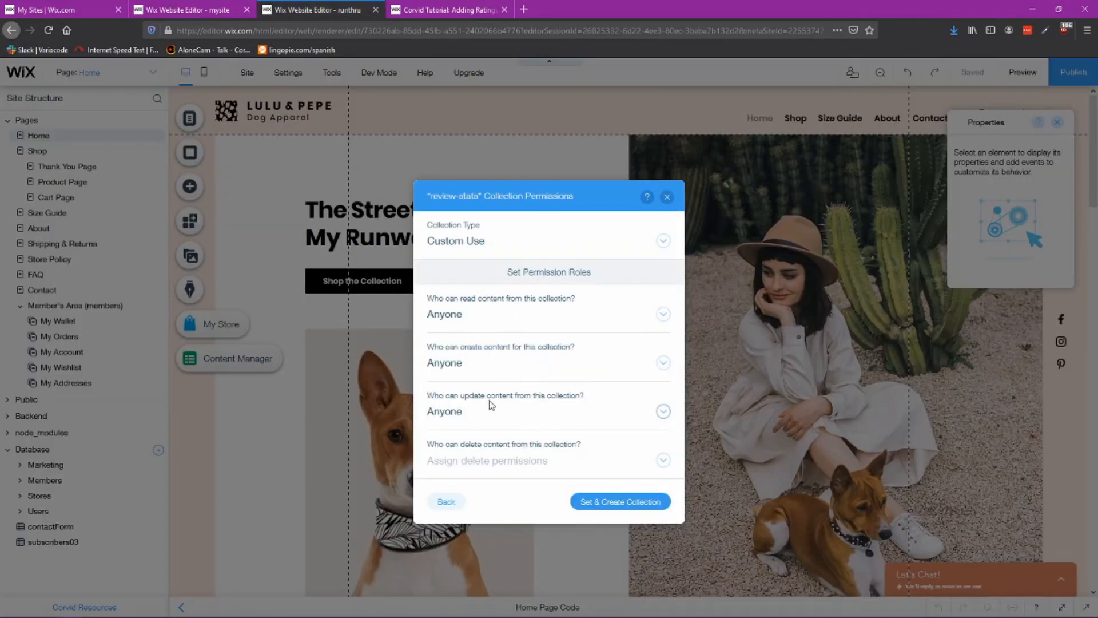
{"action": "left_click", "coordinate": [644, 465]}
{"action": "left_click", "coordinate": [519, 319]}
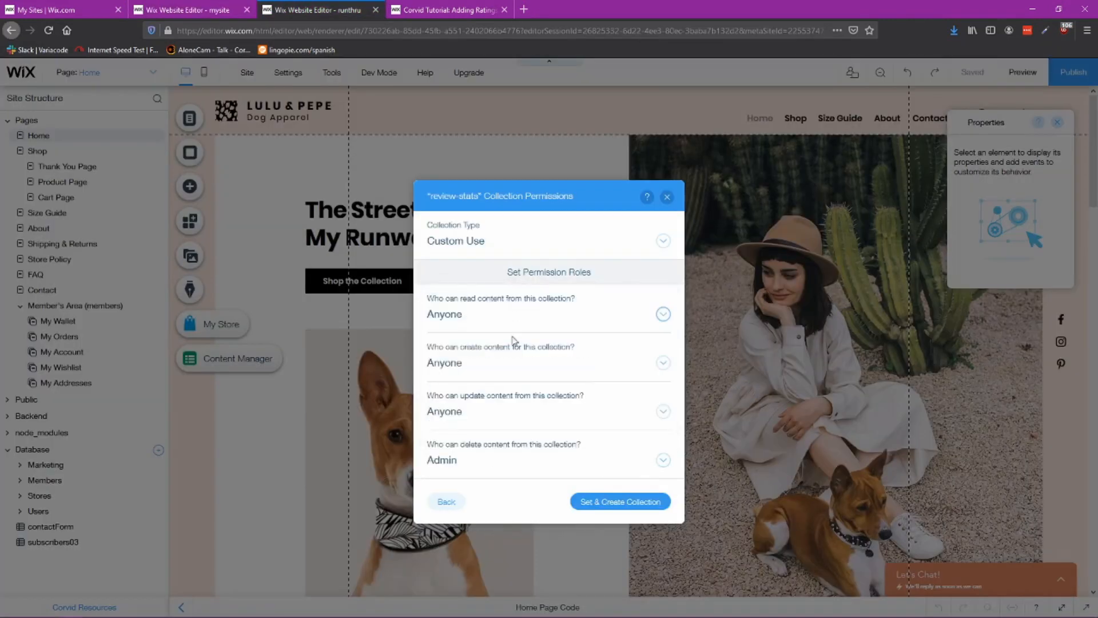
{"action": "left_click", "coordinate": [618, 503]}
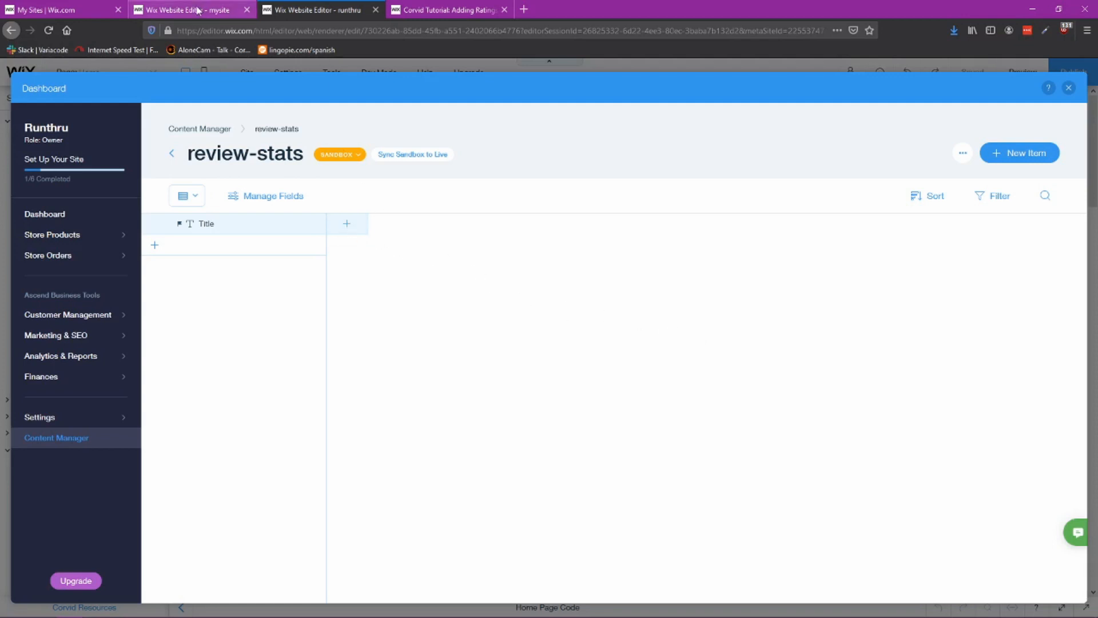
Step: Read the tutorial's list of fields required in the review-stats collection
{"action": "left_click", "coordinate": [410, 15]}
{"action": "scroll", "coordinate": [436, 459], "scroll_direction": "down", "scroll_amount": 3}
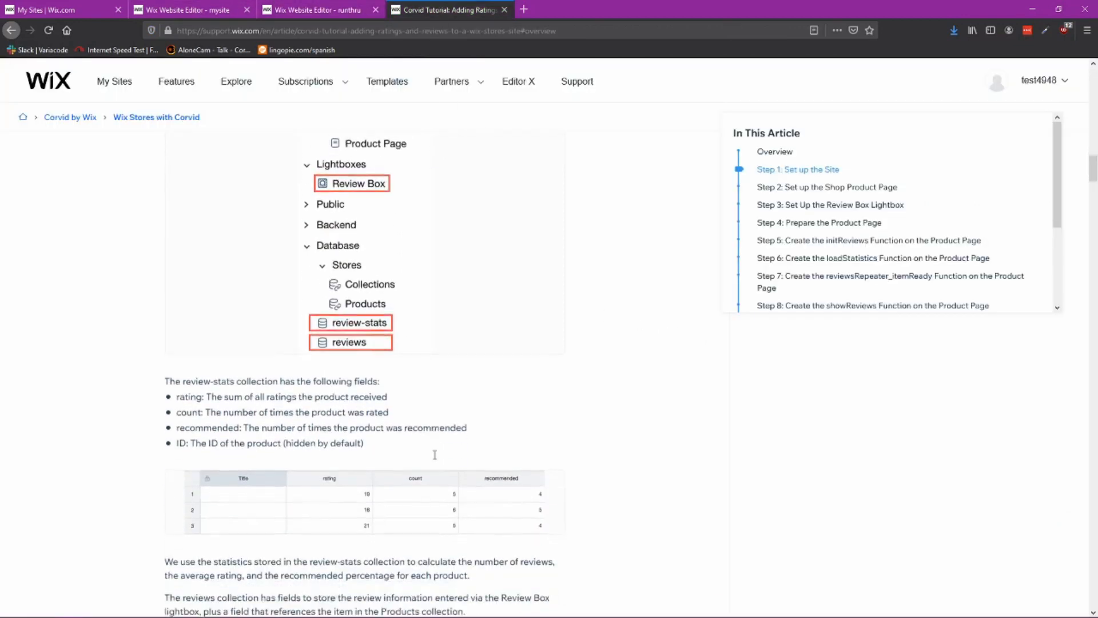
{"action": "scroll", "coordinate": [429, 457], "scroll_direction": "up", "scroll_amount": 2}
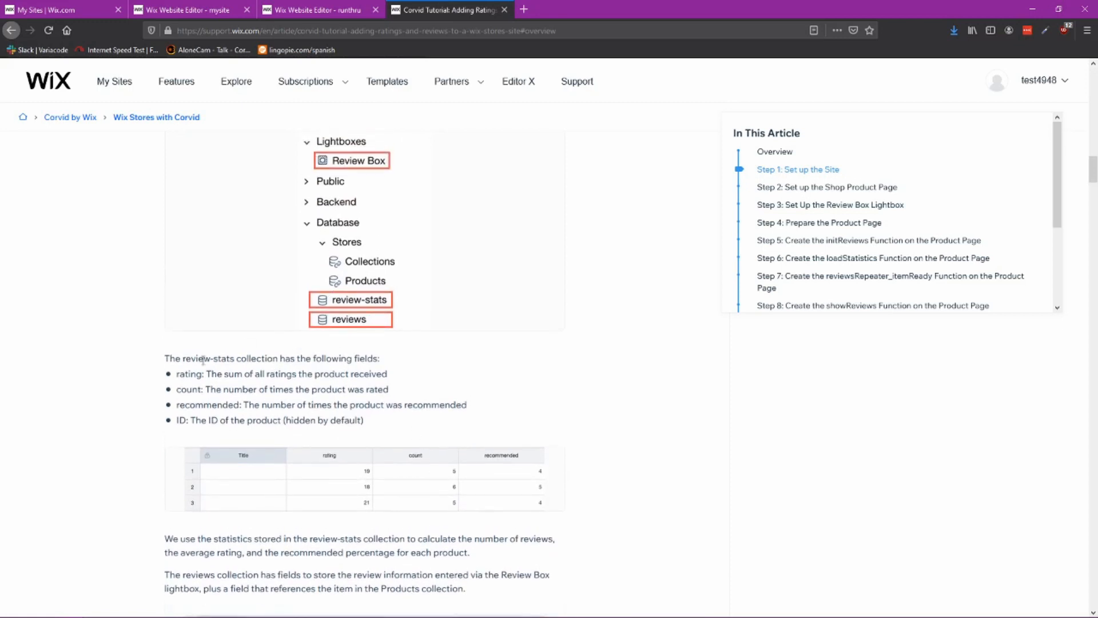
{"action": "left_click_drag", "start_coordinate": [178, 375], "coordinate": [204, 423]}
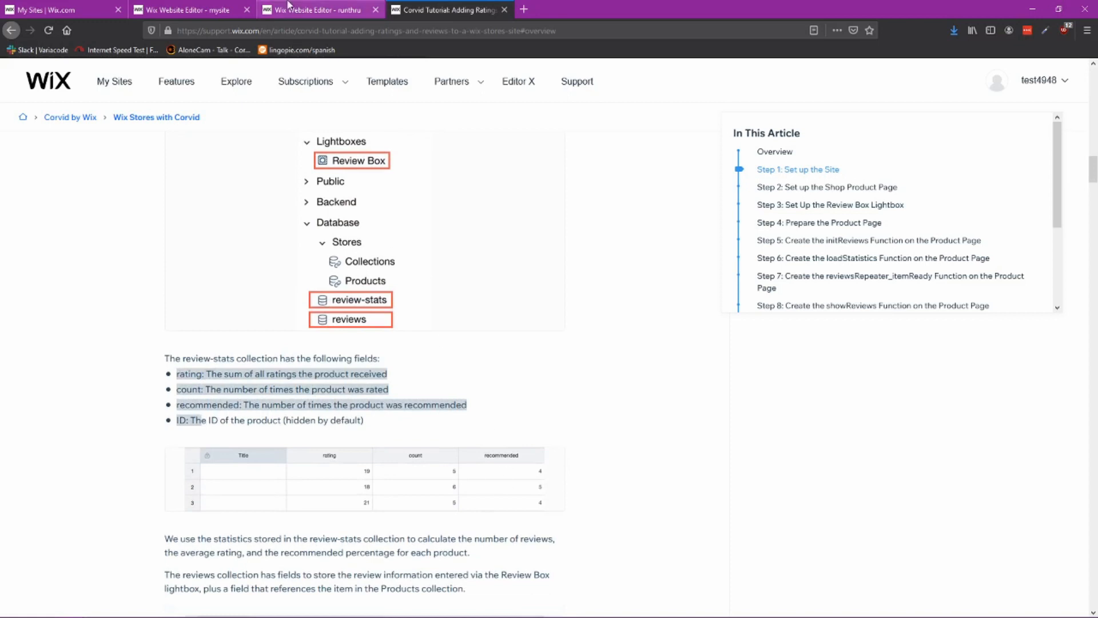
{"action": "left_click", "coordinate": [289, 12]}
{"action": "left_click", "coordinate": [355, 228]}
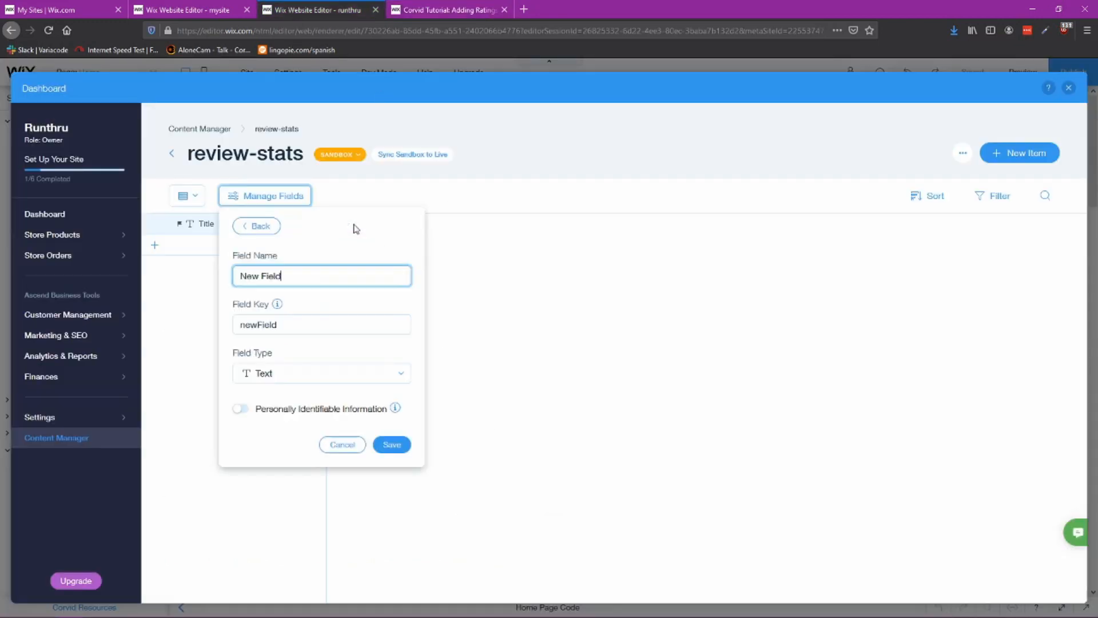
{"action": "left_click", "coordinate": [499, 264]}
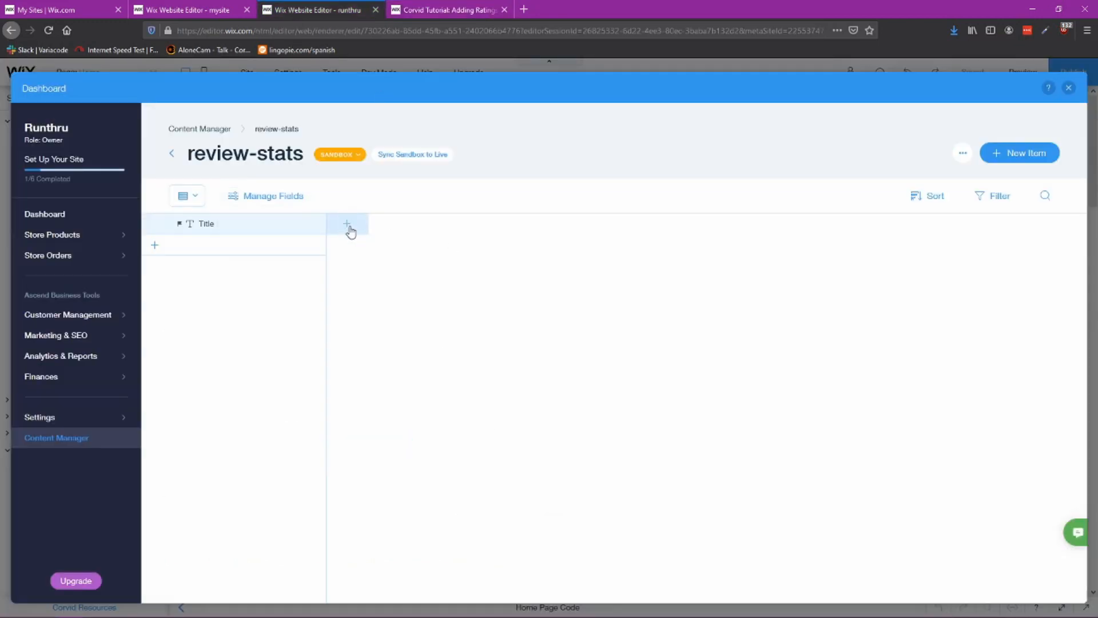
{"action": "left_click", "coordinate": [349, 229]}
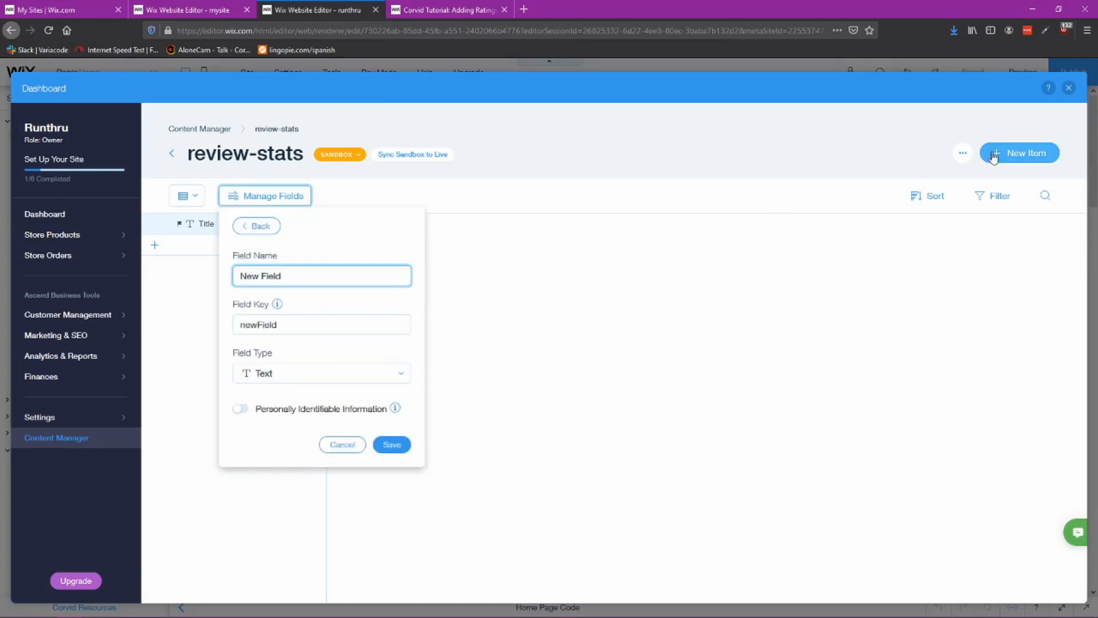
{"action": "left_click_drag", "start_coordinate": [282, 276], "coordinate": [226, 277]}
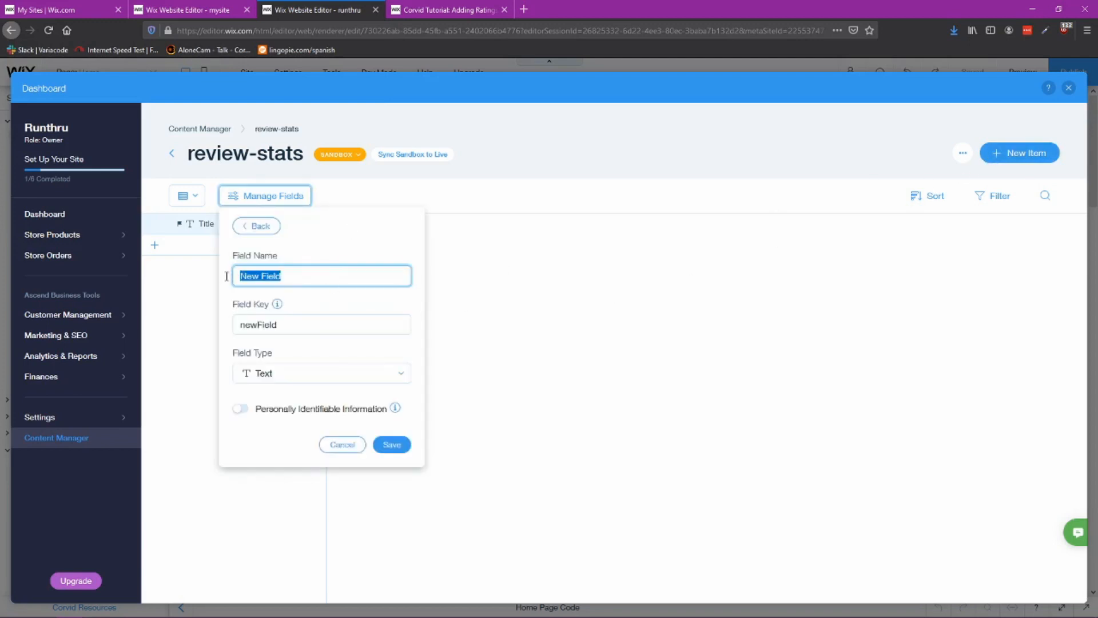
{"action": "type", "text": "Rating"}
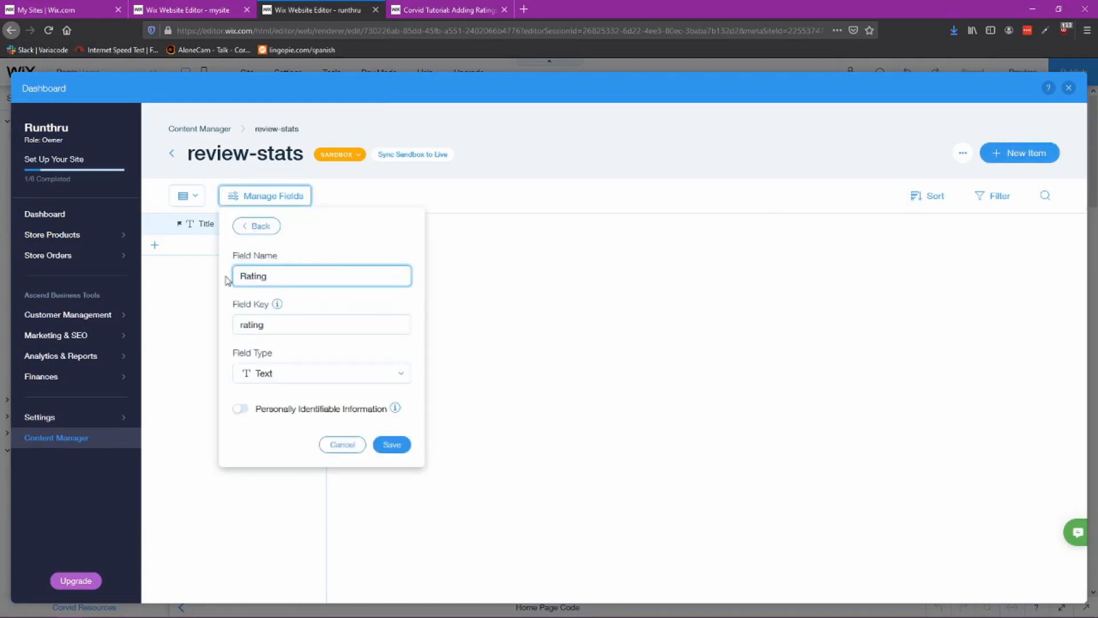
Step: Open the reference site's review-stats collection to check its fields
{"action": "left_click", "coordinate": [199, 12]}
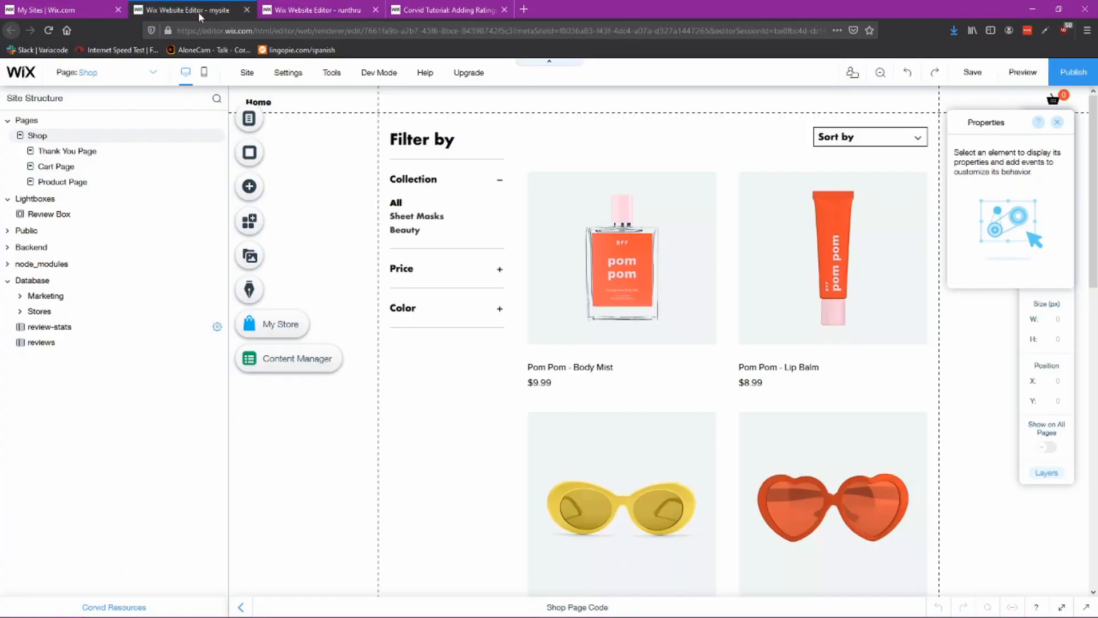
{"action": "left_click", "coordinate": [50, 327]}
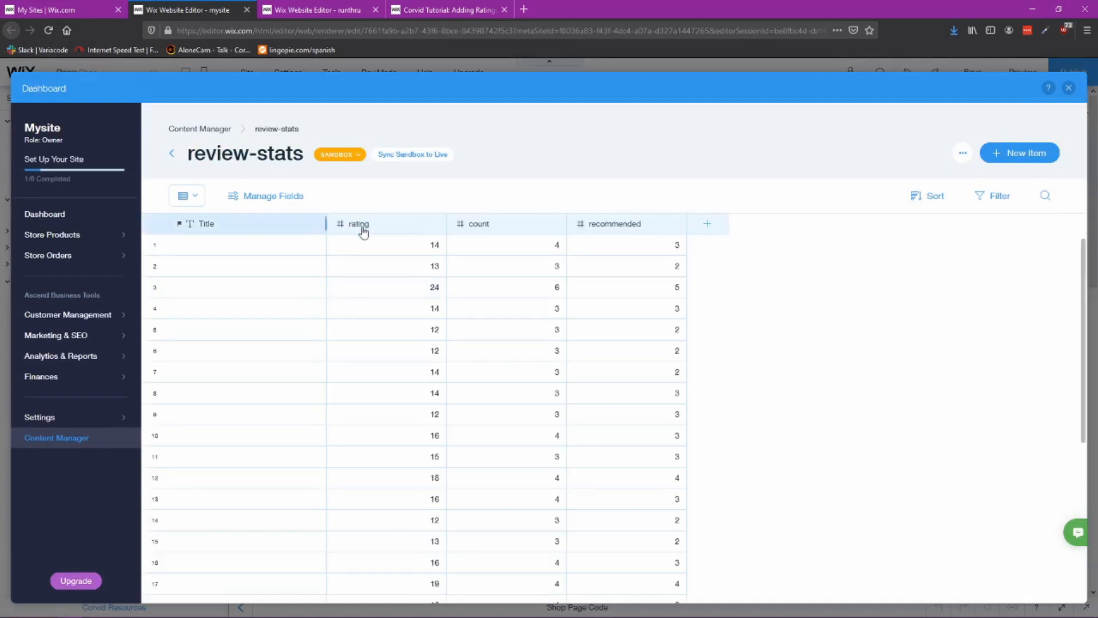
{"action": "left_click", "coordinate": [331, 10]}
{"action": "left_click", "coordinate": [198, 8]}
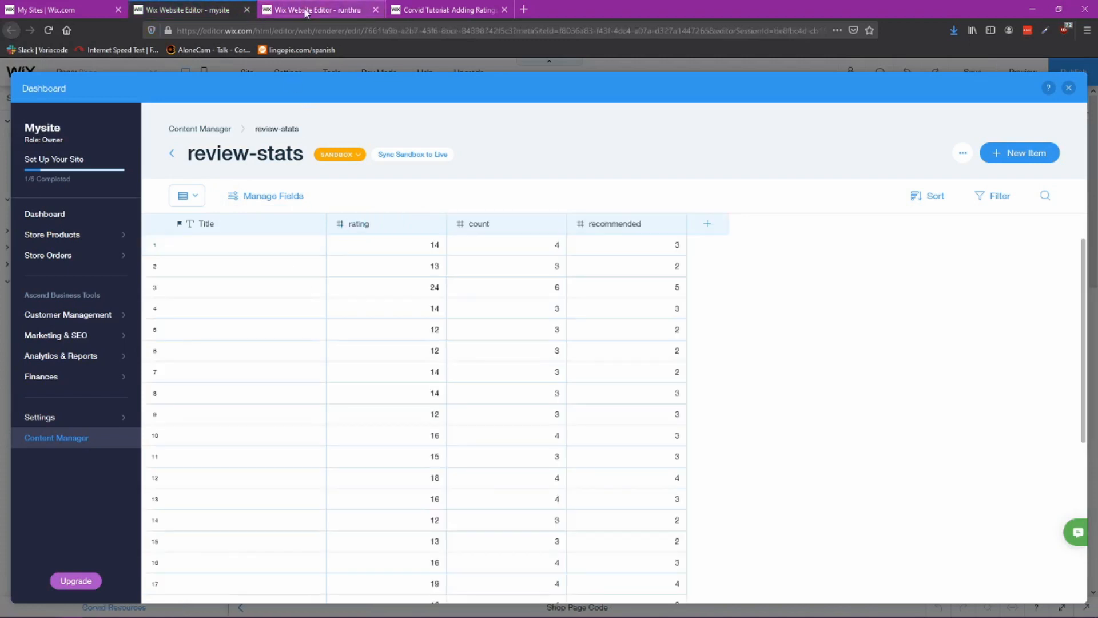
Step: Add a Number field named Rating to the review-stats collection
{"action": "left_click", "coordinate": [306, 12]}
{"action": "left_click", "coordinate": [347, 224]}
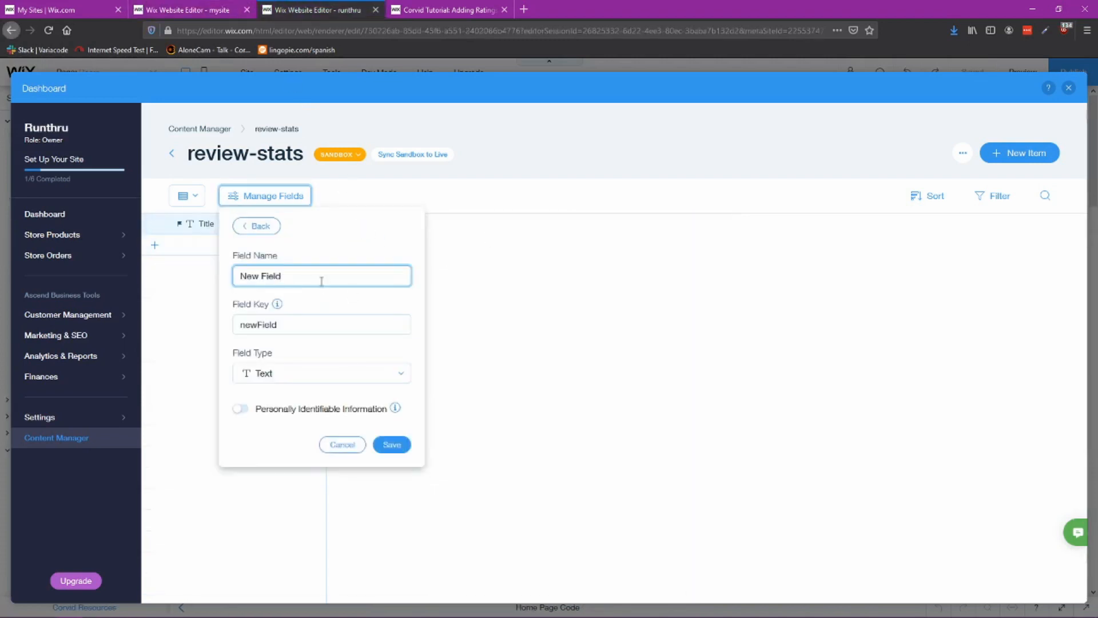
{"action": "left_click_drag", "start_coordinate": [321, 281], "coordinate": [160, 281]}
{"action": "type", "text": "Rating"}
{"action": "left_click", "coordinate": [299, 381]}
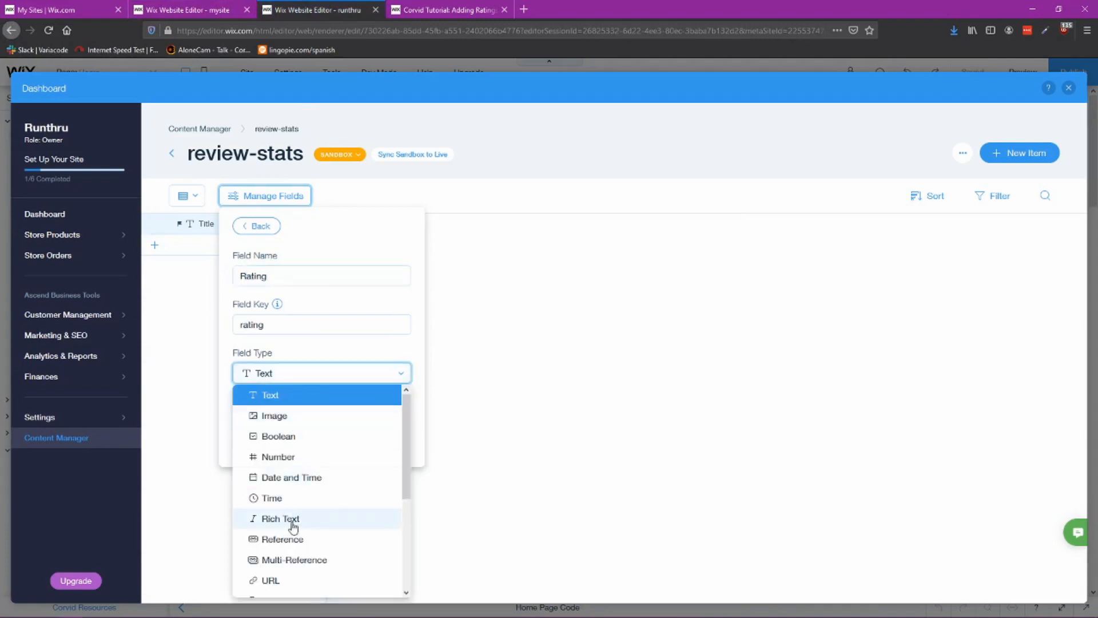
{"action": "left_click", "coordinate": [292, 457]}
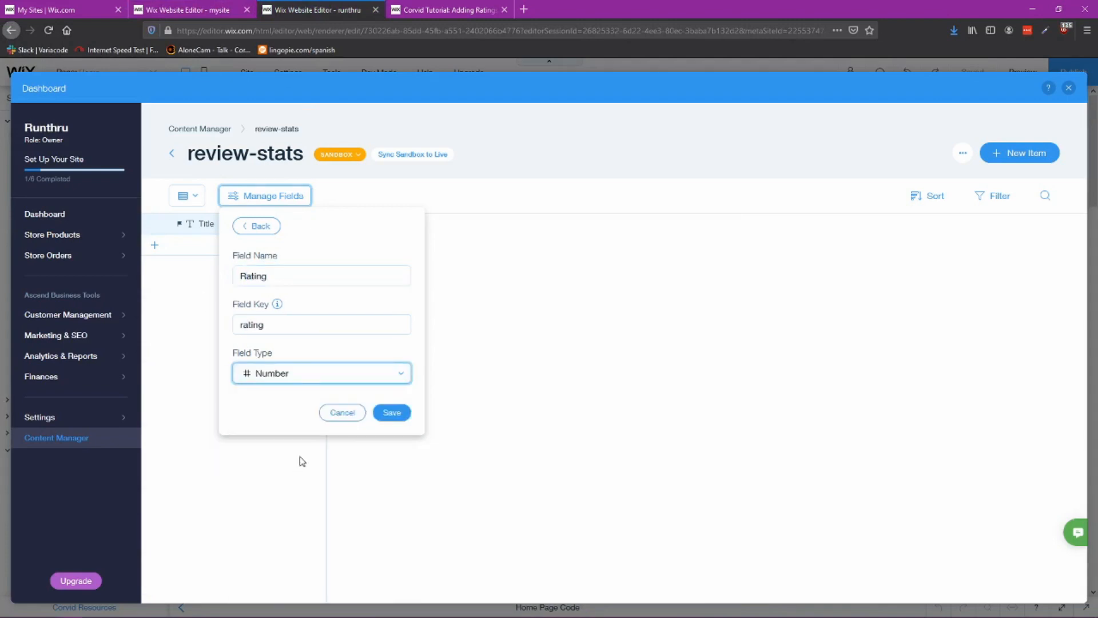
{"action": "left_click", "coordinate": [390, 412]}
Step: Add a Number field named Count to the review-stats collection
{"action": "left_click", "coordinate": [469, 226]}
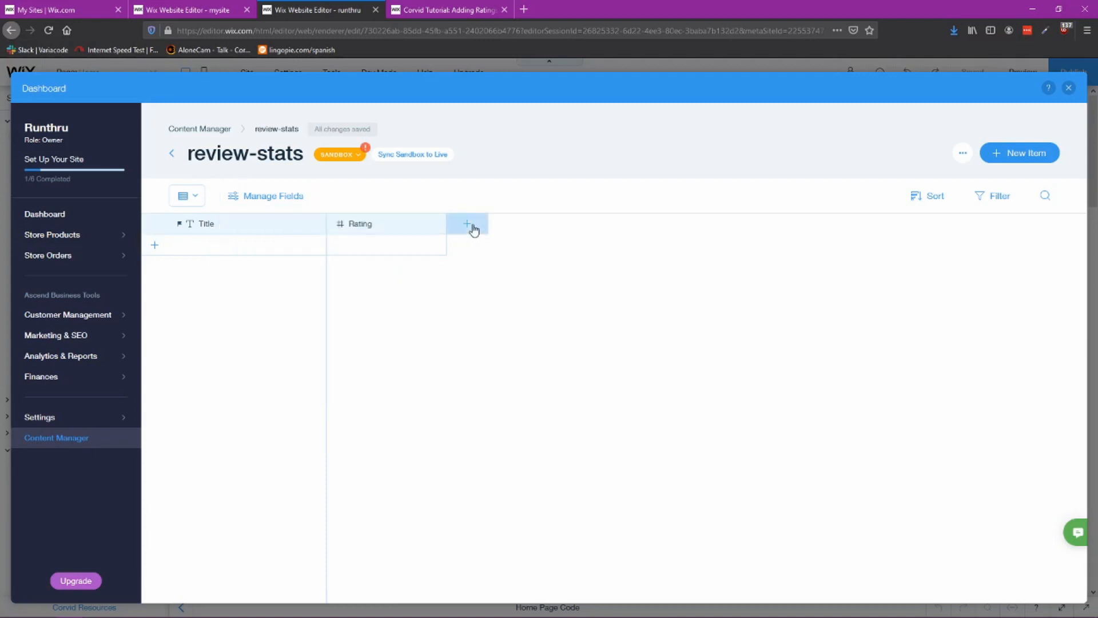
{"action": "left_click_drag", "start_coordinate": [307, 280], "coordinate": [192, 287]}
{"action": "type", "text": "Count"}
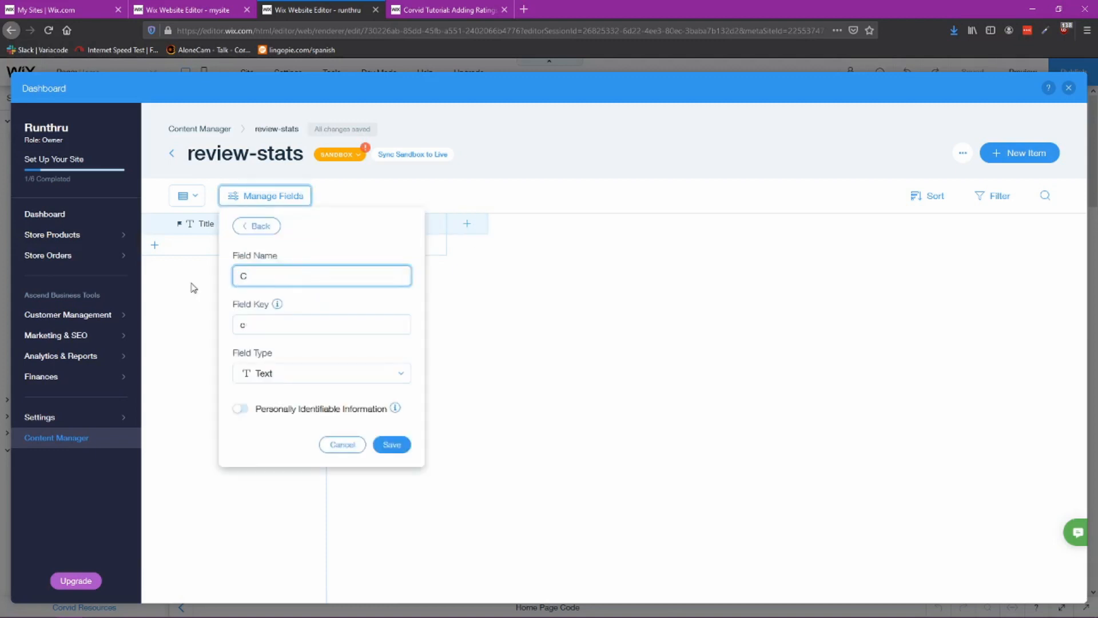
{"action": "left_click", "coordinate": [324, 373]}
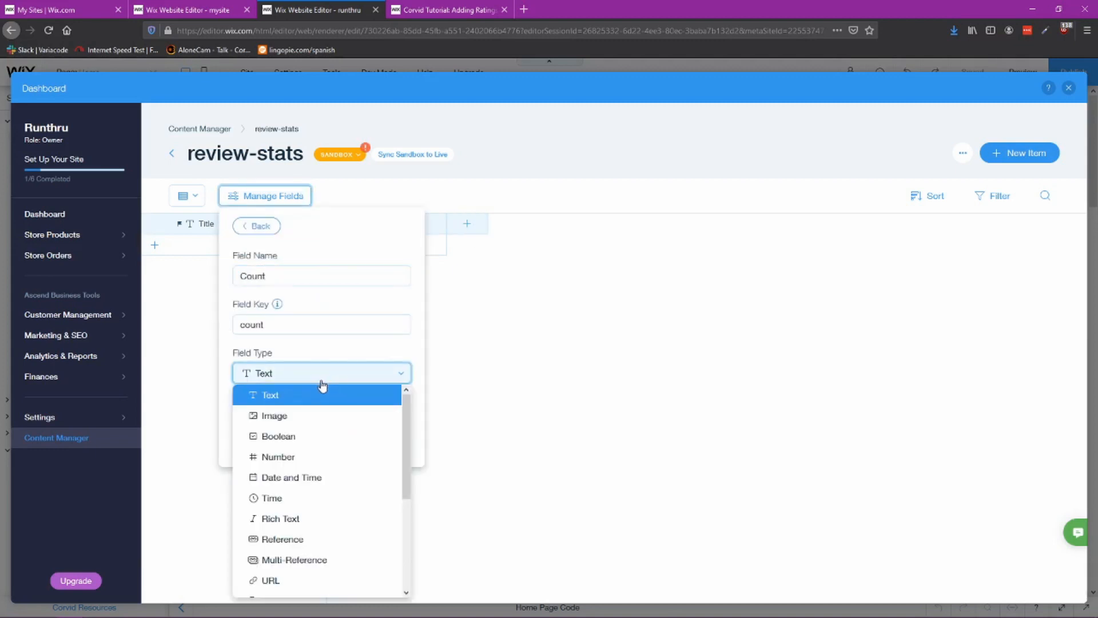
{"action": "left_click", "coordinate": [288, 457]}
{"action": "left_click", "coordinate": [392, 412]}
Step: Add a Number field named Recommended to the review-stats collection
{"action": "left_click", "coordinate": [587, 224]}
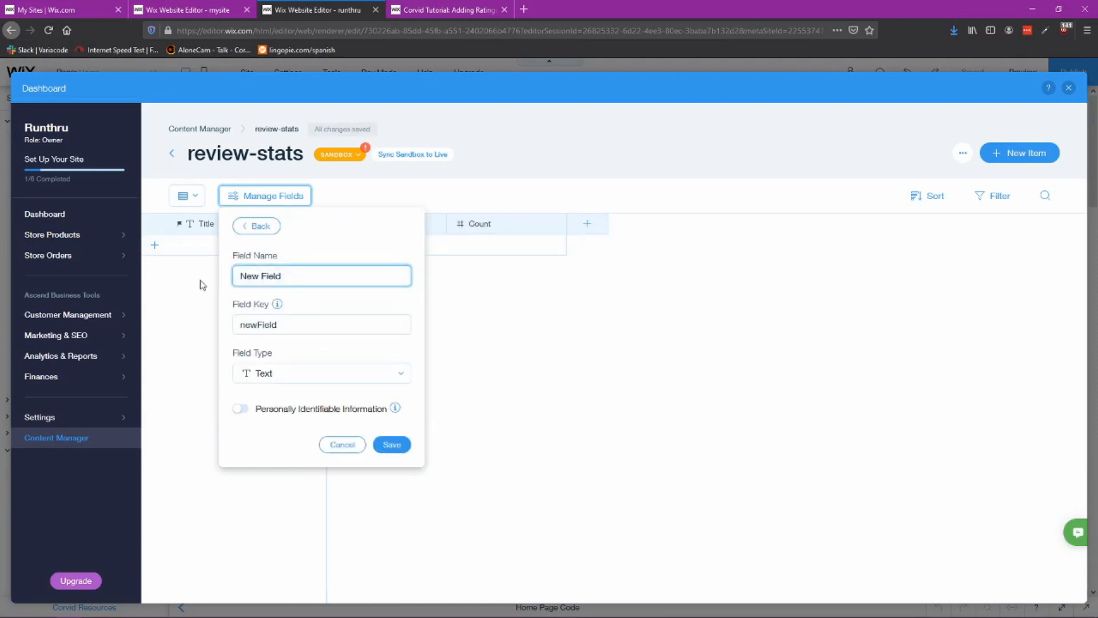
{"action": "left_click_drag", "start_coordinate": [289, 276], "coordinate": [229, 282]}
{"action": "type", "text": "Recommended"}
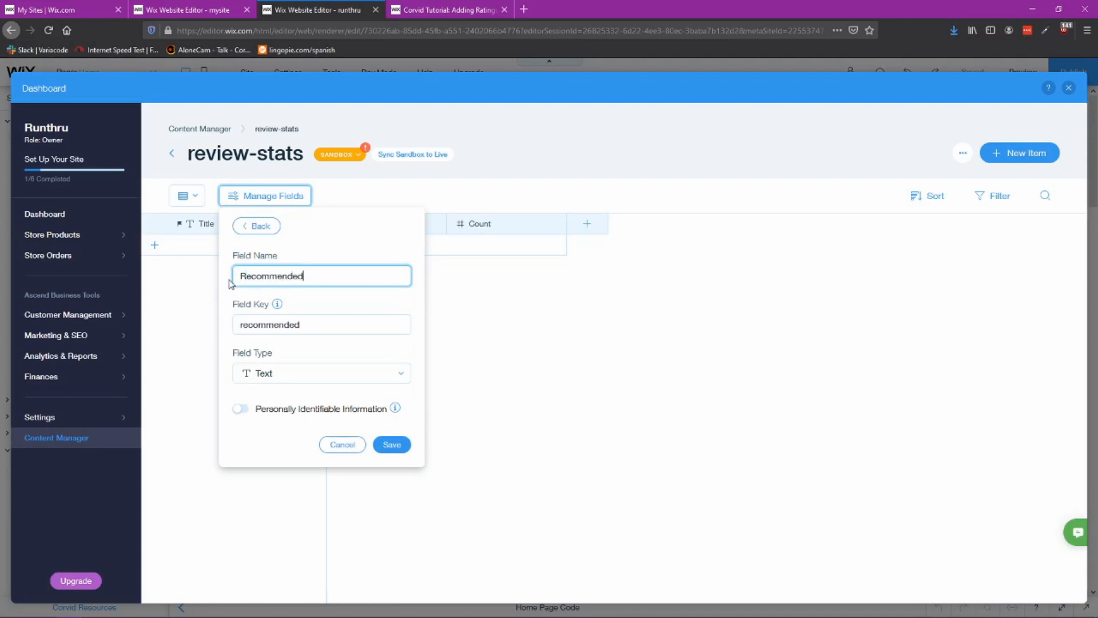
{"action": "left_click", "coordinate": [318, 377]}
{"action": "left_click", "coordinate": [287, 459]}
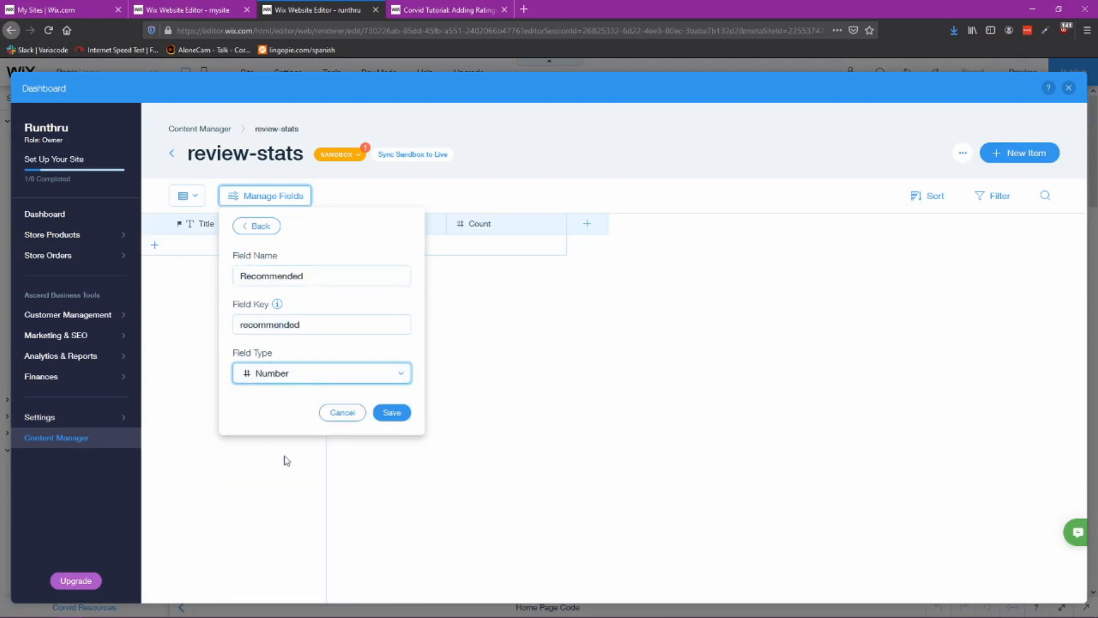
{"action": "left_click", "coordinate": [391, 412]}
Step: Compare the collection's fields with the tutorial's field list and review the managed fields
{"action": "left_click", "coordinate": [645, 383]}
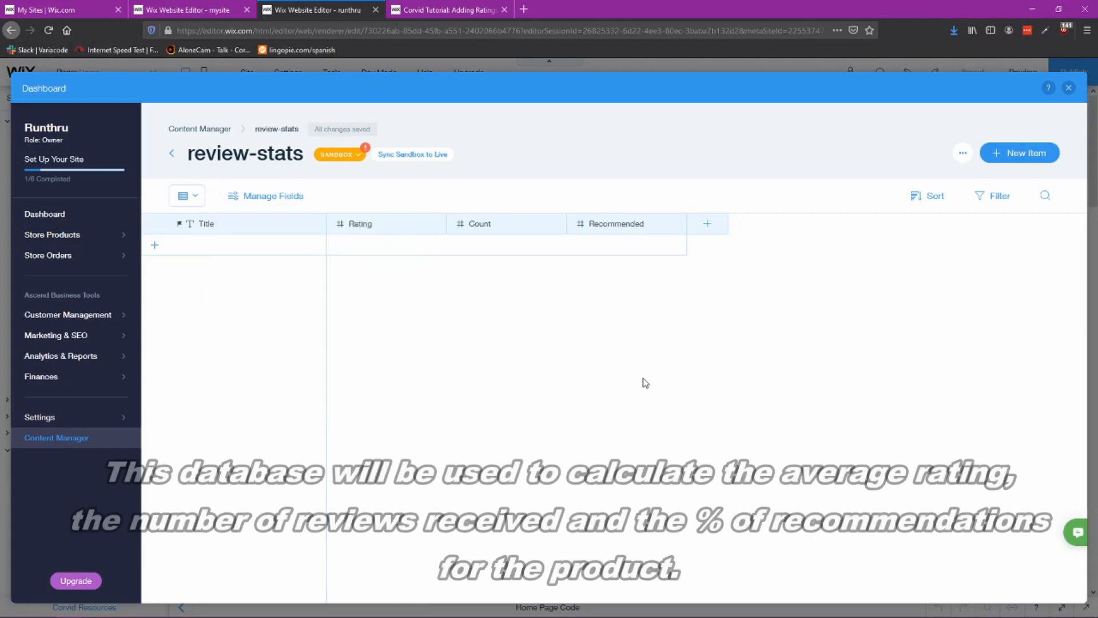
{"action": "left_click", "coordinate": [433, 12]}
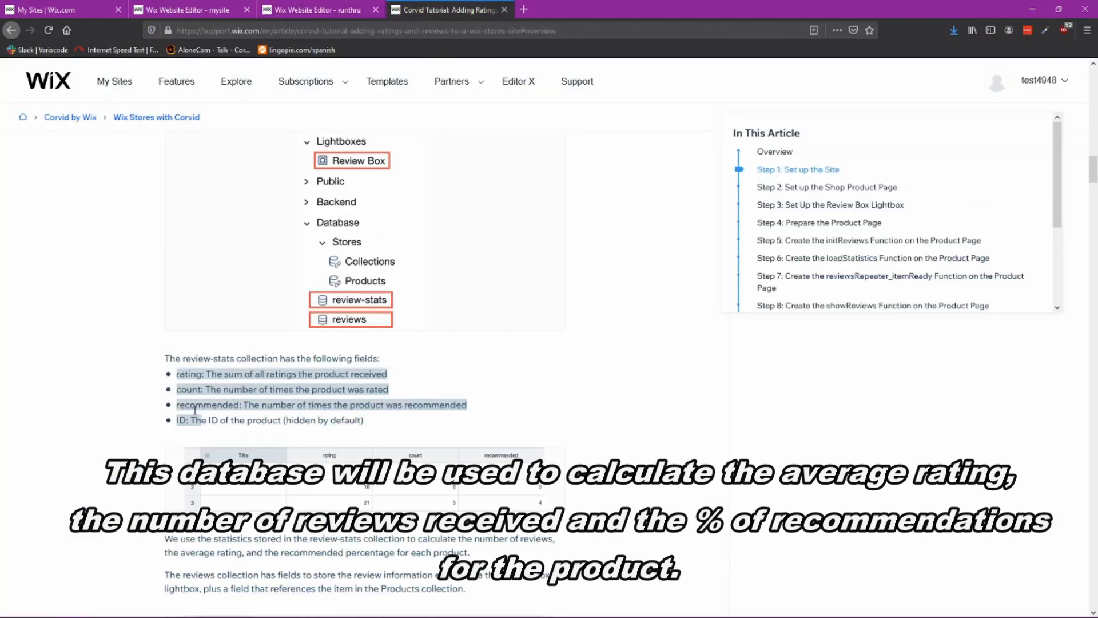
{"action": "left_click_drag", "start_coordinate": [369, 426], "coordinate": [189, 423]}
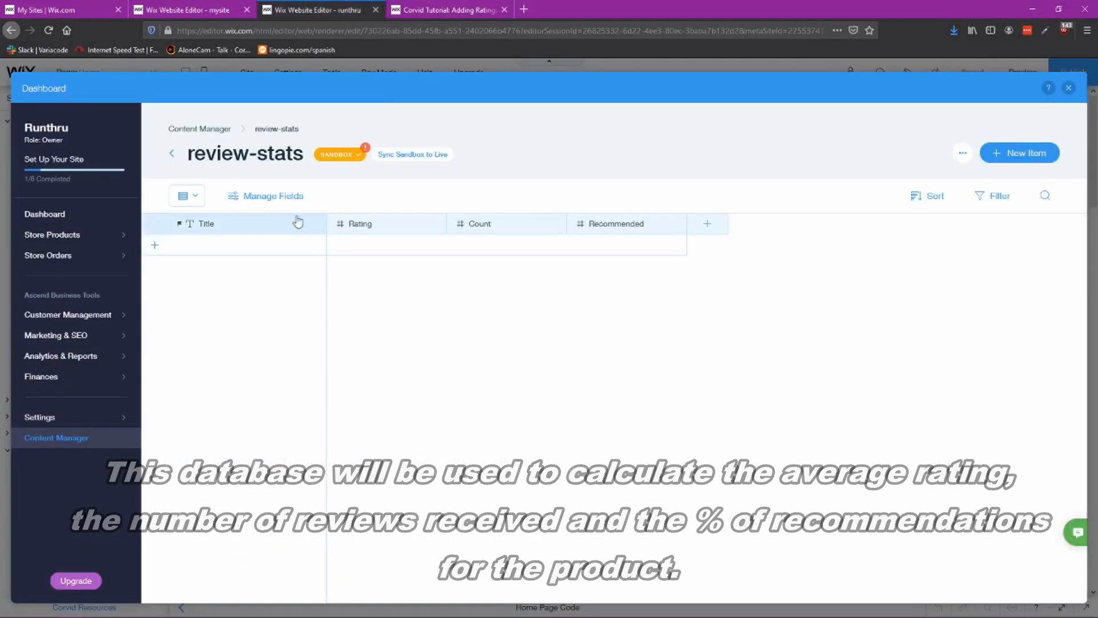
{"action": "left_click", "coordinate": [256, 198]}
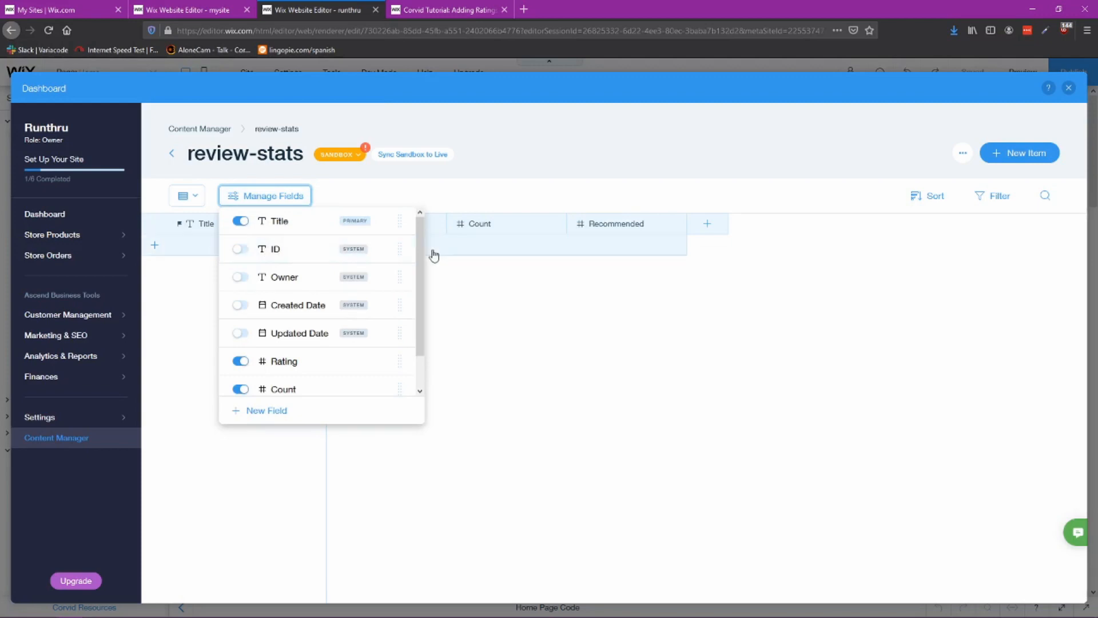
{"action": "left_click", "coordinate": [602, 383]}
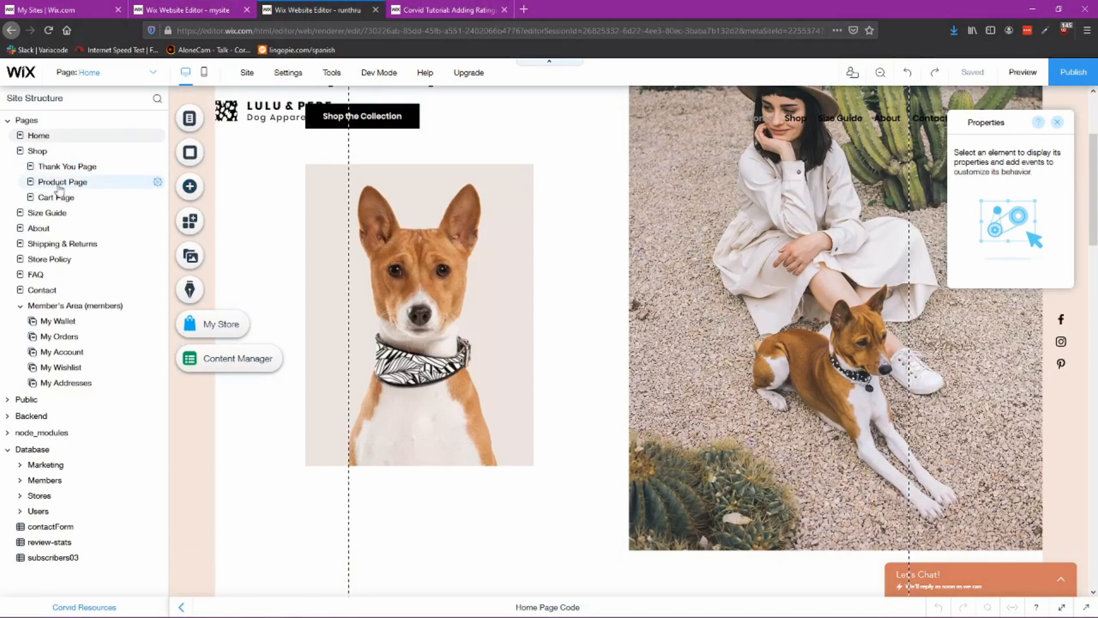
Step: Add a blank Classic strip to the Product Page below the product details section
{"action": "left_click", "coordinate": [61, 183]}
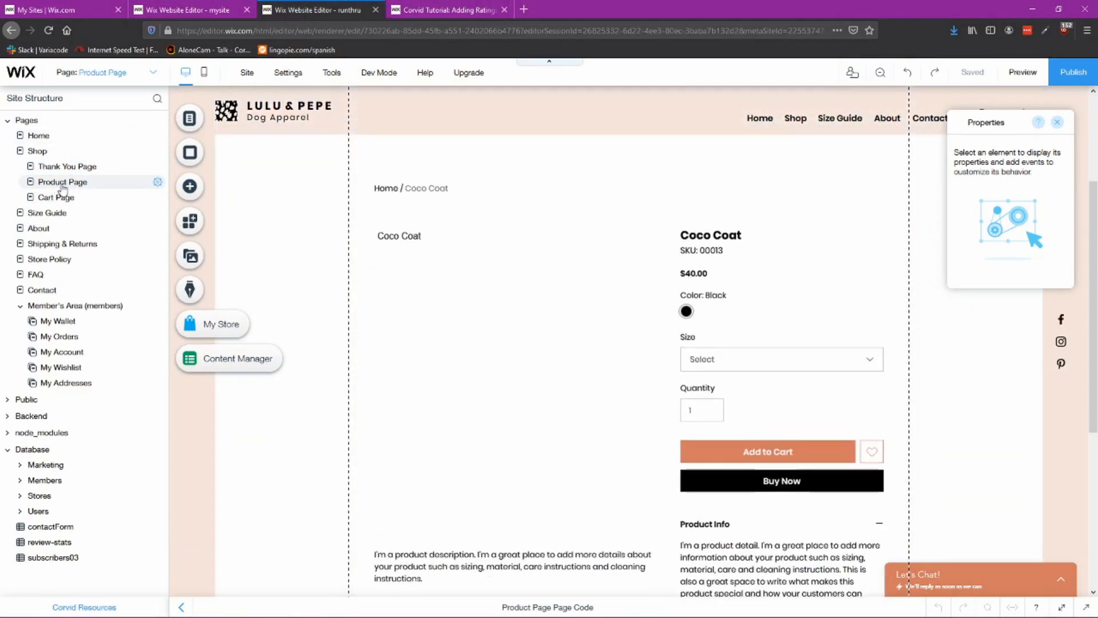
{"action": "scroll", "coordinate": [566, 401], "scroll_direction": "down", "scroll_amount": 5}
{"action": "scroll", "coordinate": [601, 353], "scroll_direction": "up", "scroll_amount": 3}
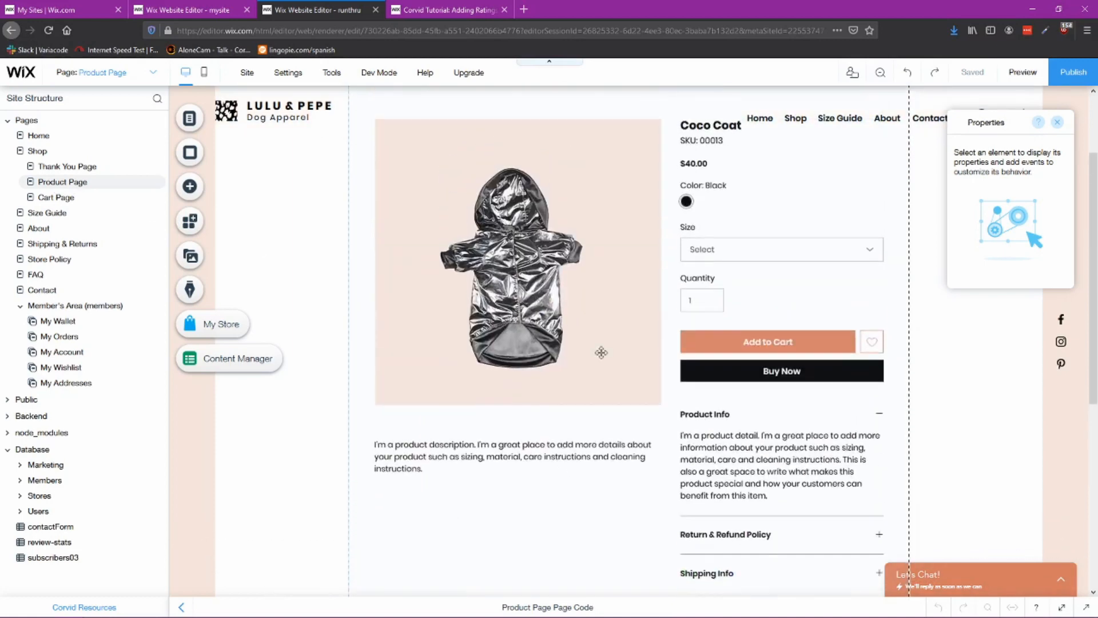
{"action": "scroll", "coordinate": [601, 353], "scroll_direction": "down", "scroll_amount": 6}
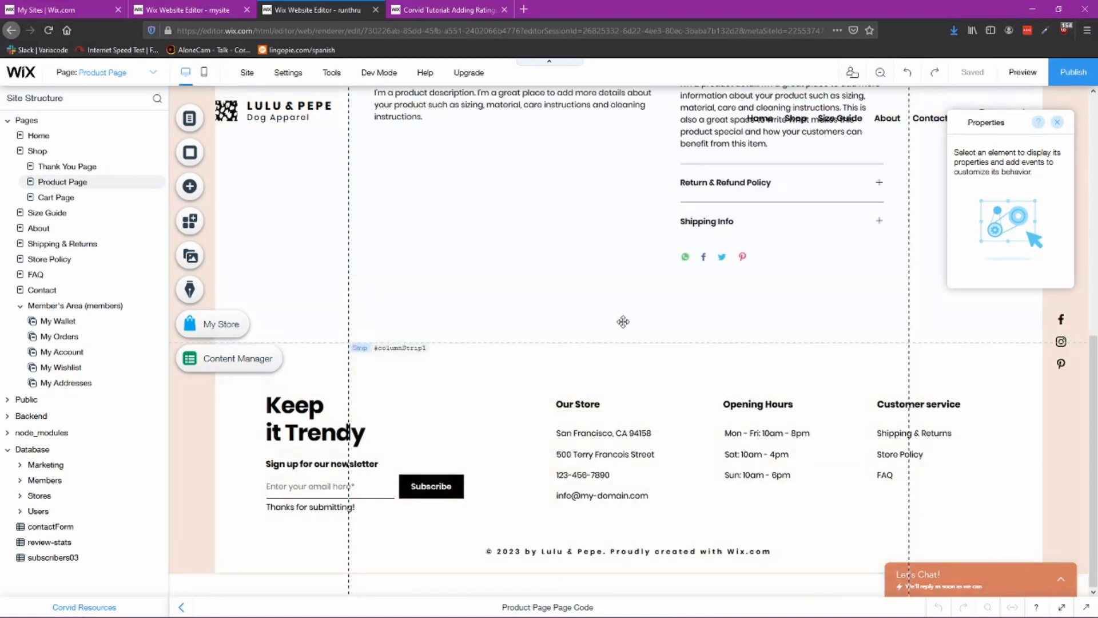
{"action": "left_click", "coordinate": [623, 321]}
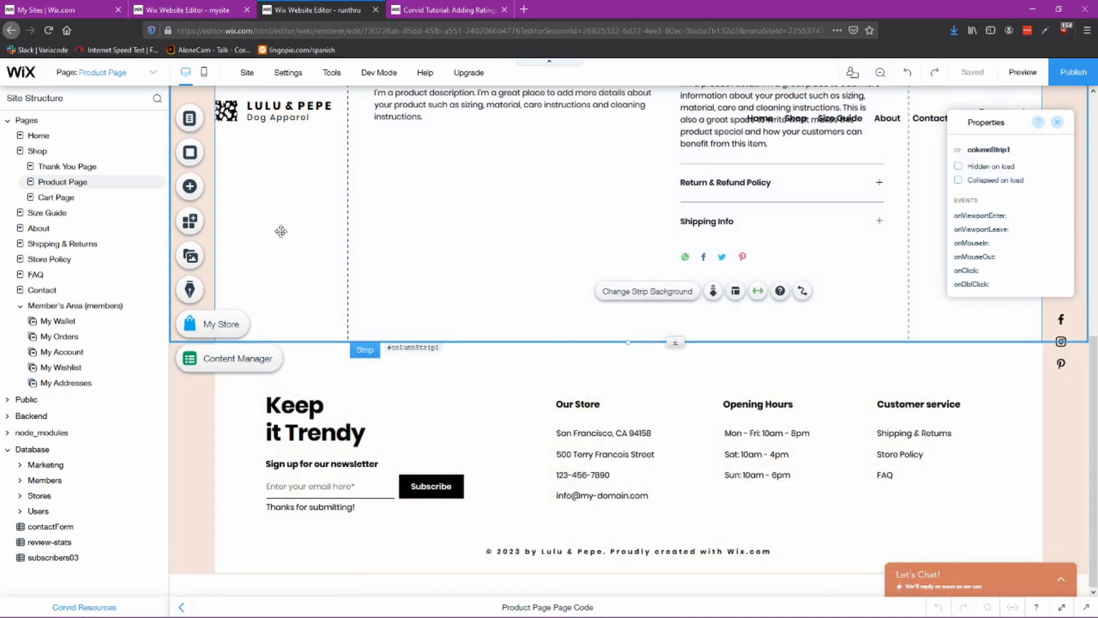
{"action": "left_click", "coordinate": [191, 187]}
{"action": "left_click", "coordinate": [237, 268]}
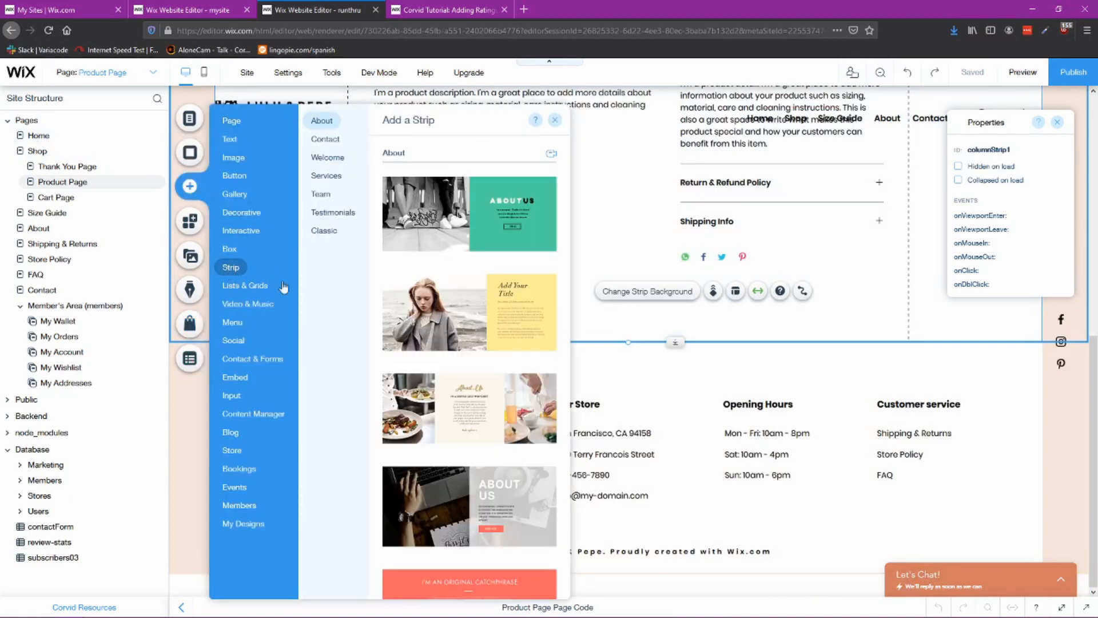
{"action": "left_click", "coordinate": [323, 231]}
{"action": "left_click_drag", "start_coordinate": [434, 430], "coordinate": [743, 458]}
{"action": "scroll", "coordinate": [675, 411], "scroll_direction": "down", "scroll_amount": 4}
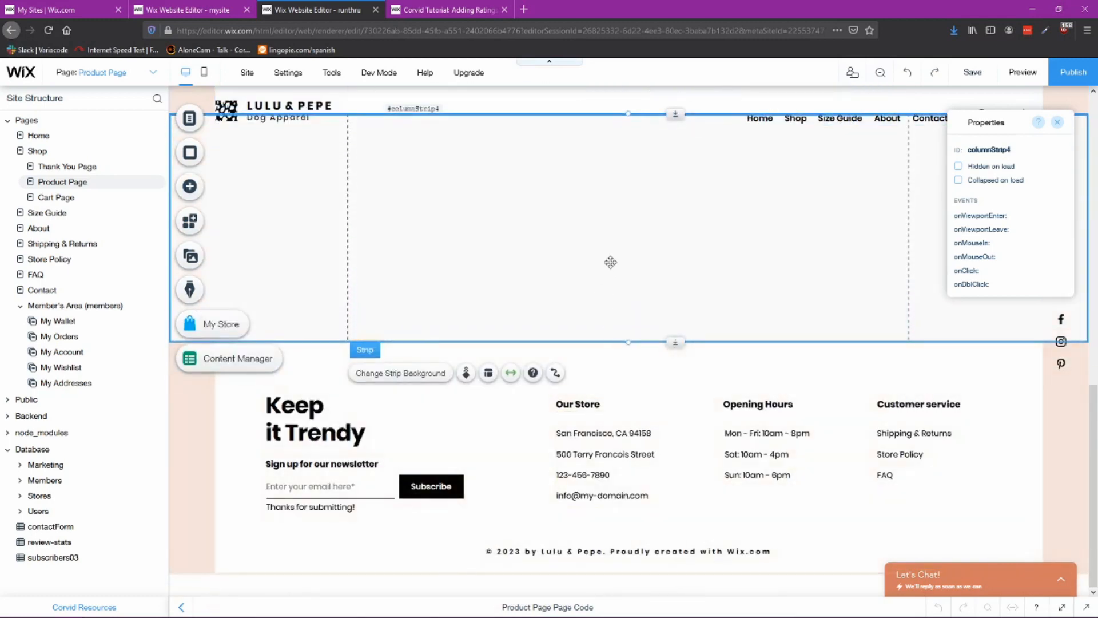
{"action": "scroll", "coordinate": [607, 332], "scroll_direction": "up", "scroll_amount": 2}
{"action": "scroll", "coordinate": [655, 457], "scroll_direction": "up", "scroll_amount": 2}
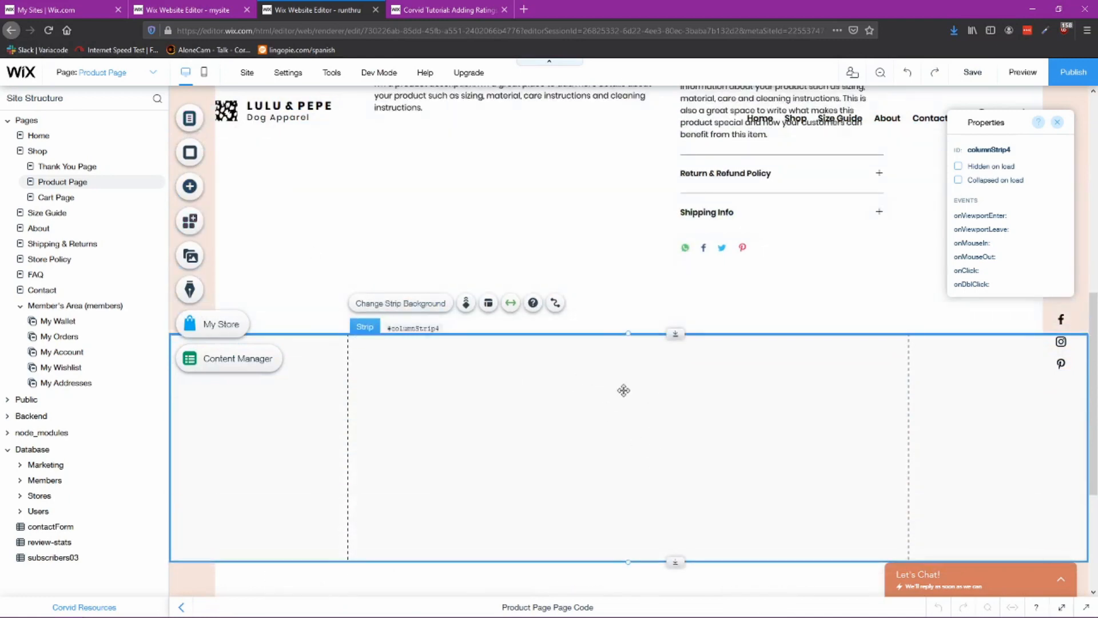
Step: Shrink the empty strip's height and add another blank Classic strip below it on the Product Page
{"action": "left_click_drag", "start_coordinate": [629, 557], "coordinate": [624, 424]}
{"action": "left_click", "coordinate": [190, 186]}
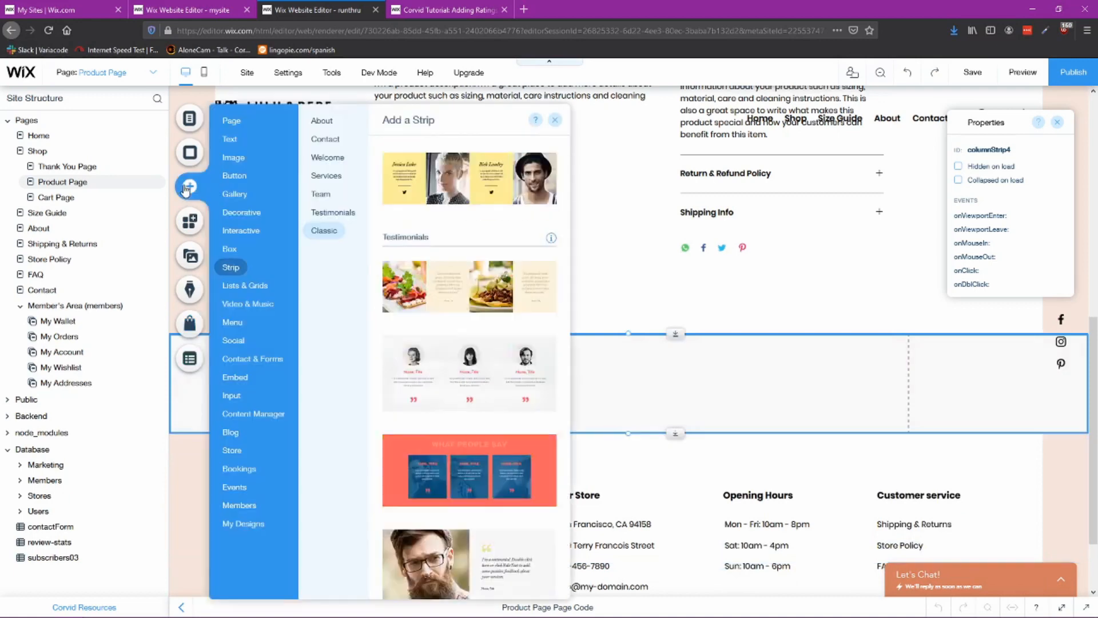
{"action": "left_click", "coordinate": [264, 291]}
{"action": "left_click", "coordinate": [232, 268]}
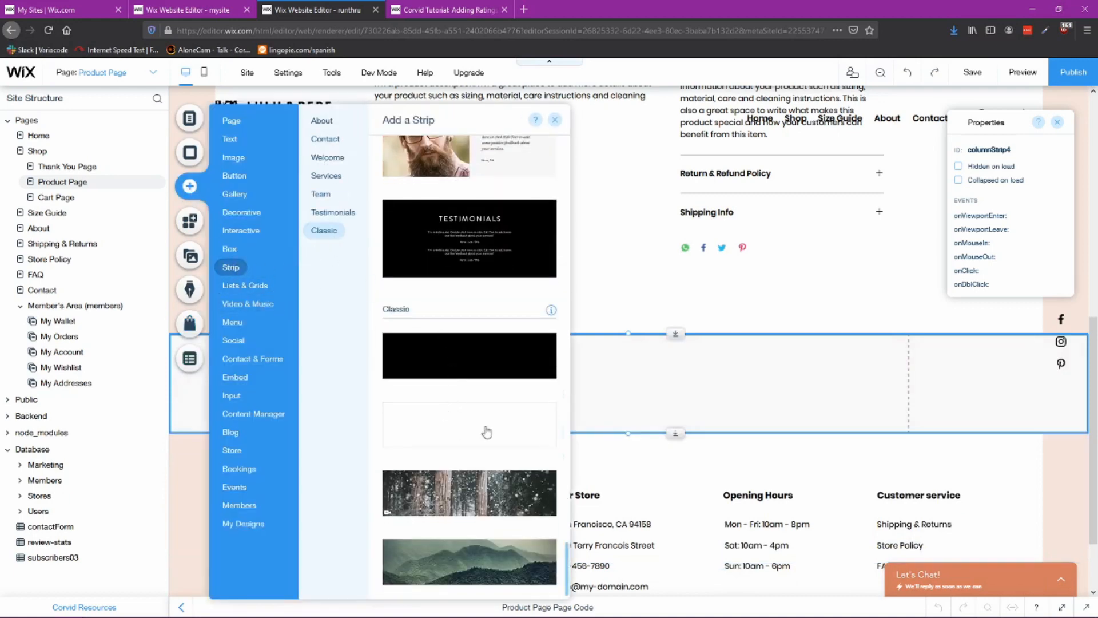
{"action": "left_click_drag", "start_coordinate": [486, 432], "coordinate": [666, 540]}
{"action": "scroll", "coordinate": [635, 434], "scroll_direction": "down", "scroll_amount": 4}
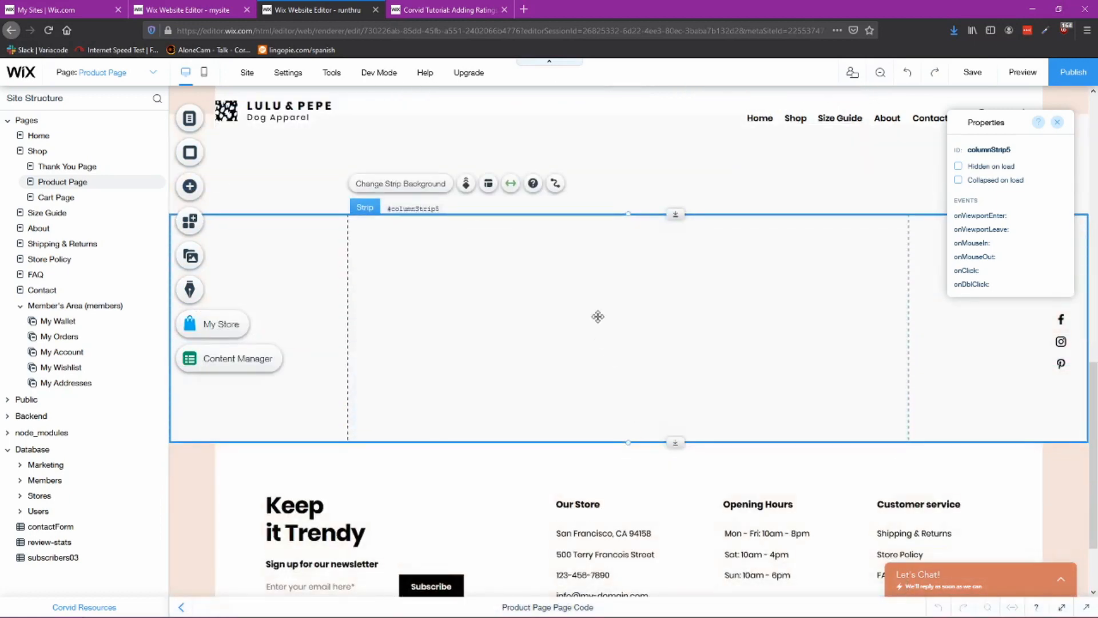
{"action": "scroll", "coordinate": [508, 283], "scroll_direction": "up", "scroll_amount": 2}
{"action": "left_click", "coordinate": [654, 275]}
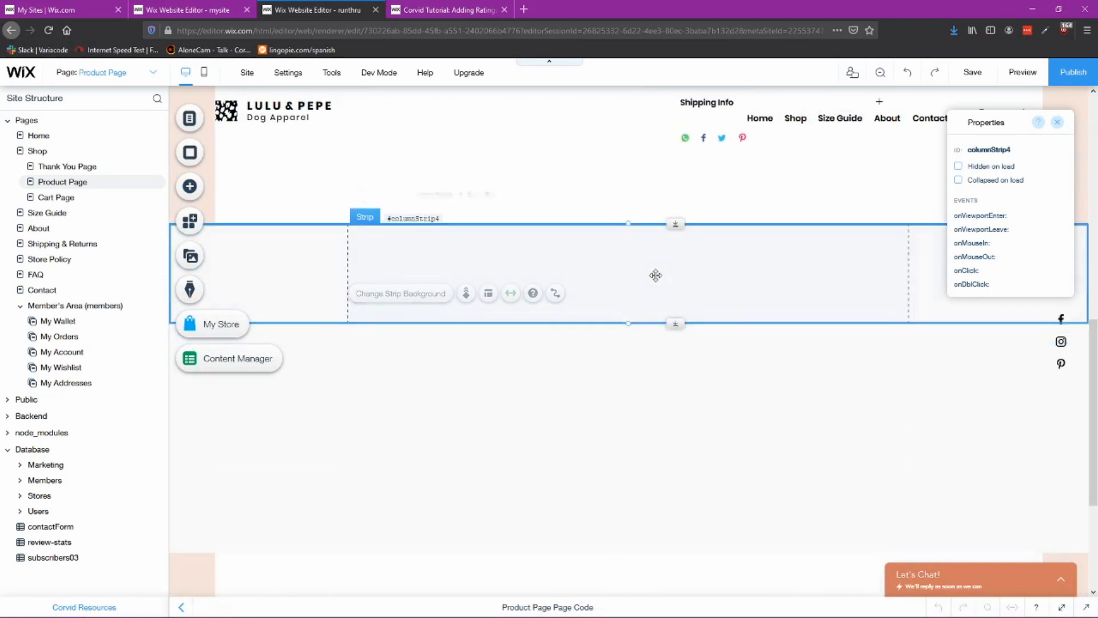
{"action": "left_click", "coordinate": [638, 394]}
{"action": "left_click", "coordinate": [610, 285]}
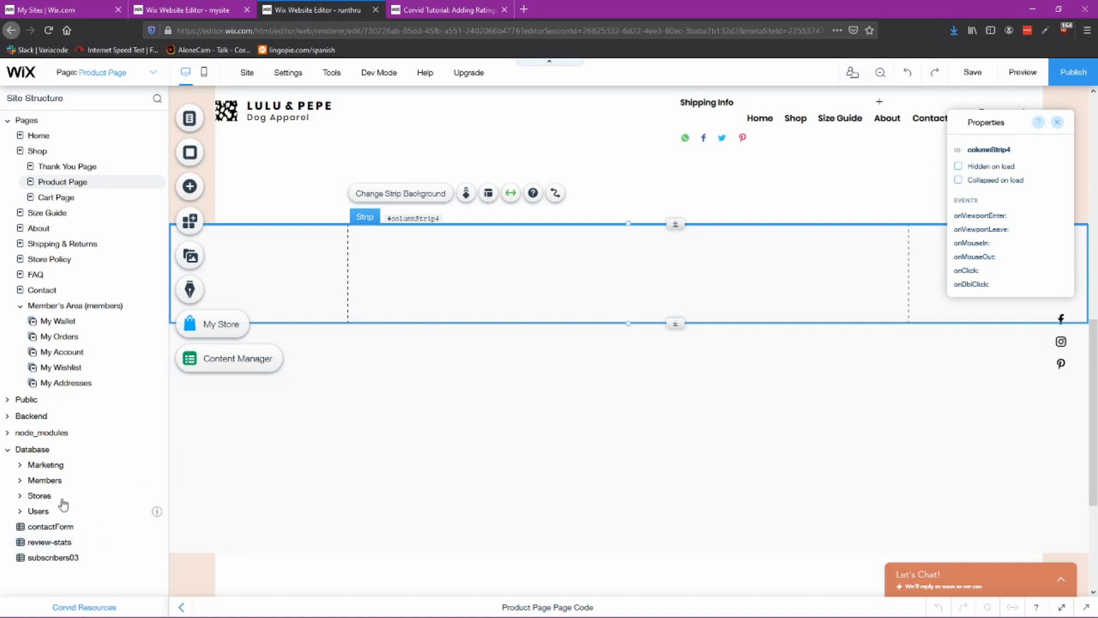
Step: Start a new database collection named Reviews with the Custom Use collection type
{"action": "left_click", "coordinate": [159, 452]}
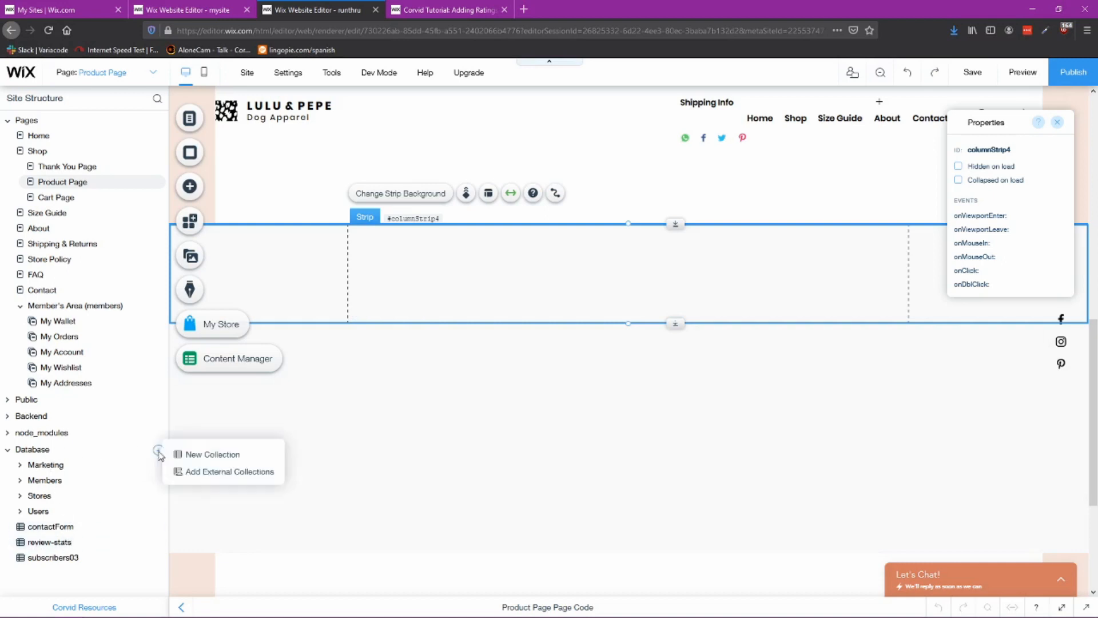
{"action": "left_click", "coordinate": [209, 457]}
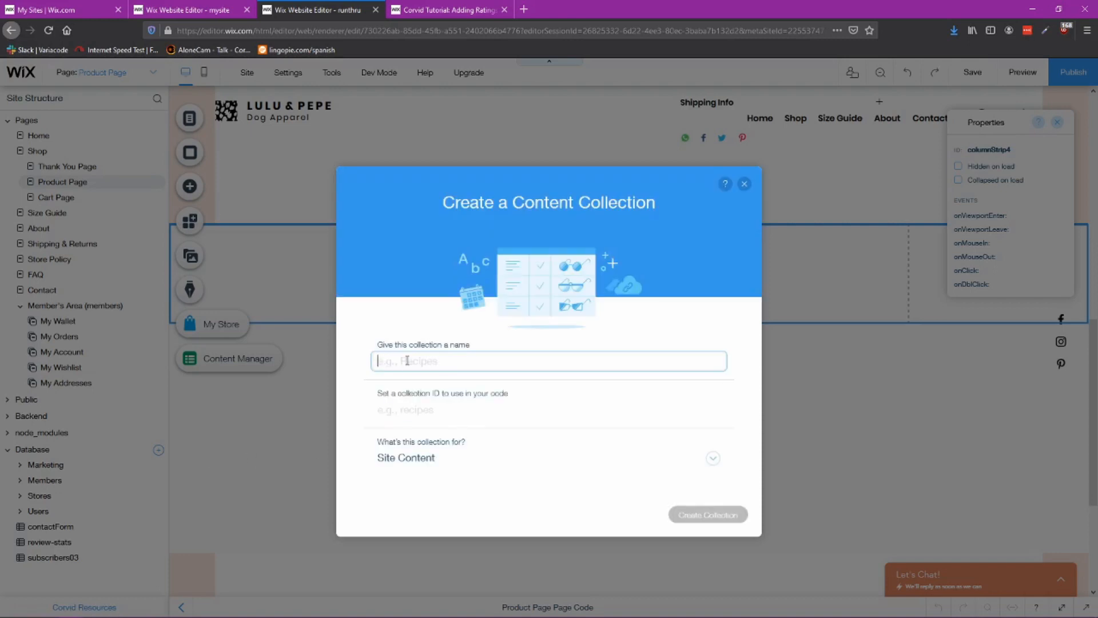
{"action": "type", "text": "Reviews"}
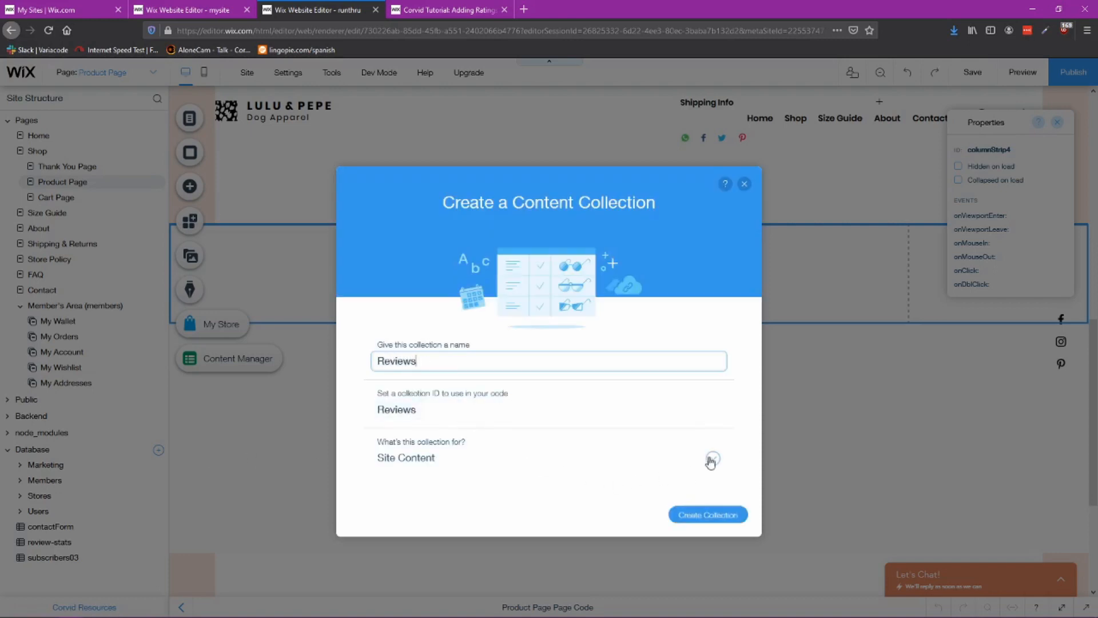
{"action": "left_click", "coordinate": [713, 458]}
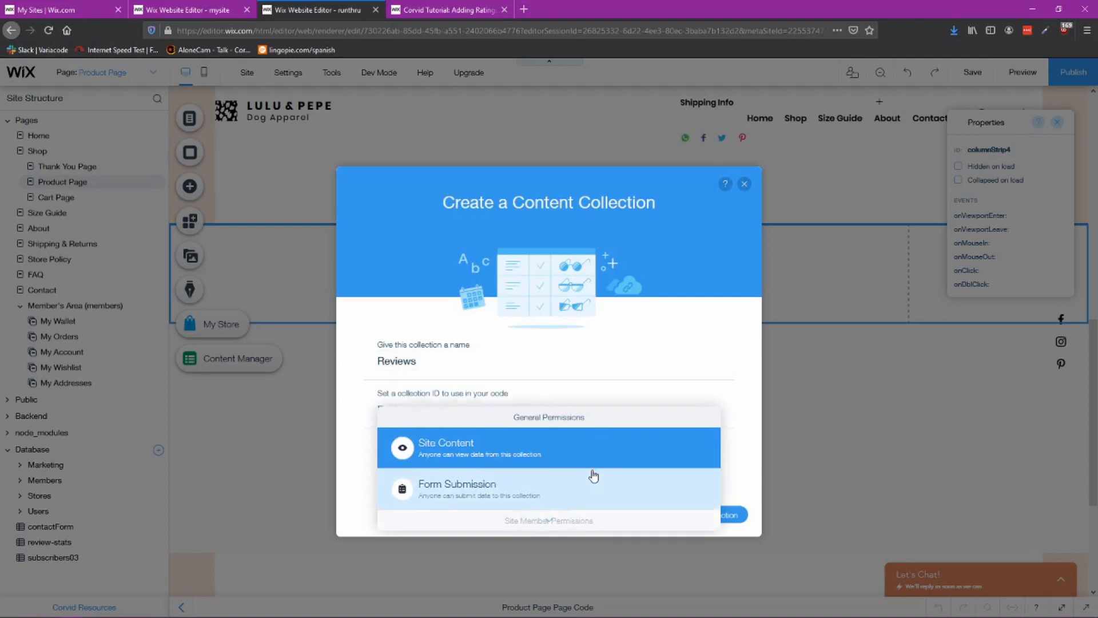
{"action": "scroll", "coordinate": [589, 473], "scroll_direction": "down", "scroll_amount": 3}
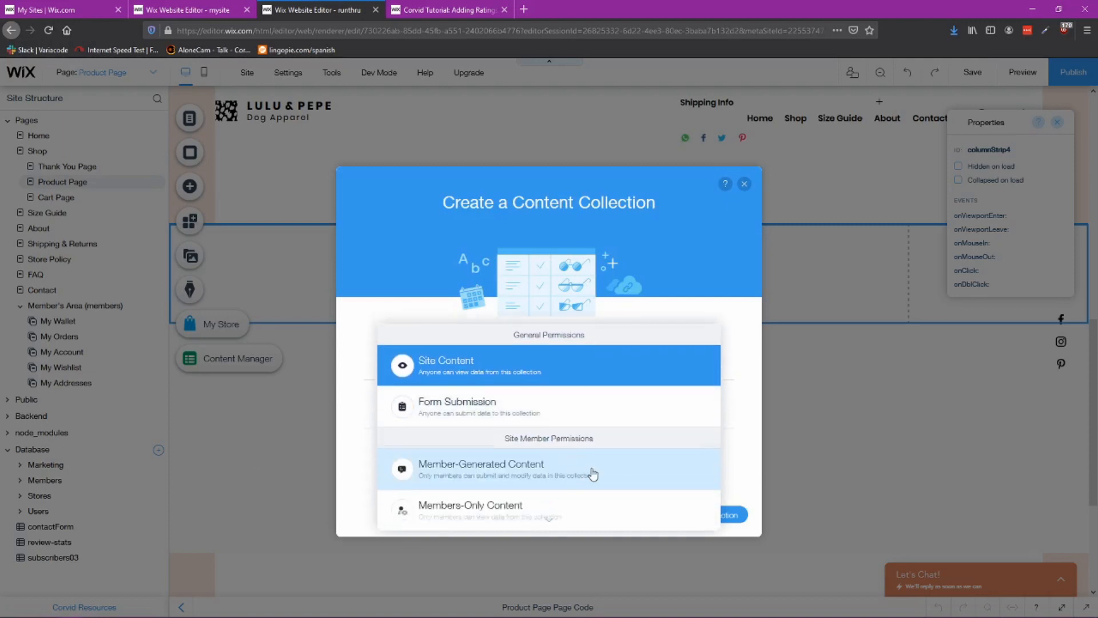
{"action": "scroll", "coordinate": [595, 469], "scroll_direction": "down", "scroll_amount": 3}
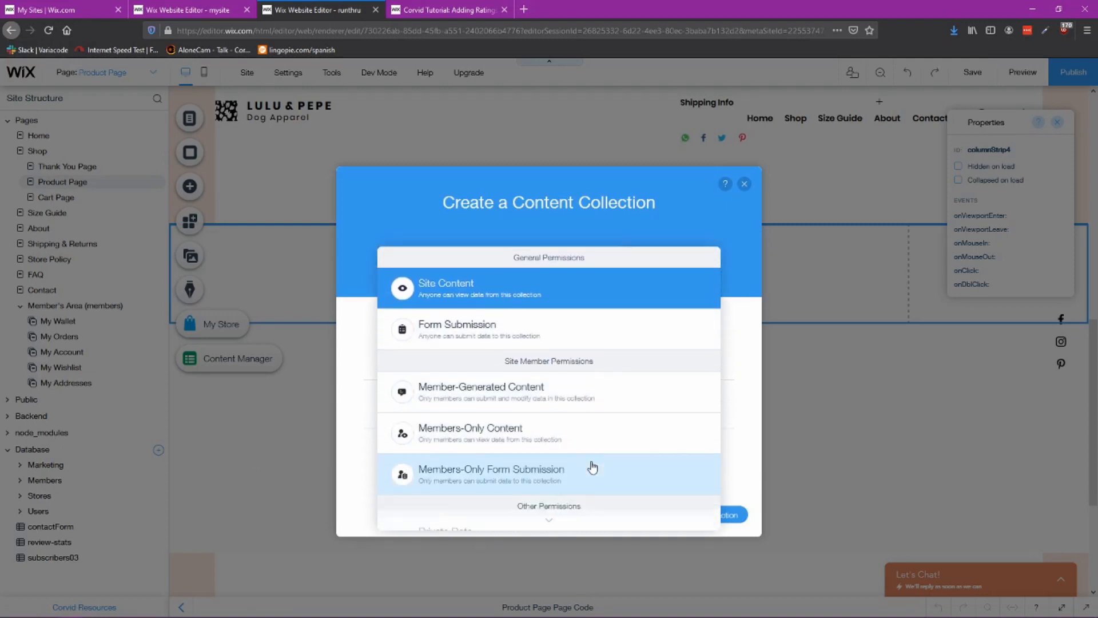
{"action": "scroll", "coordinate": [583, 465], "scroll_direction": "down", "scroll_amount": 3}
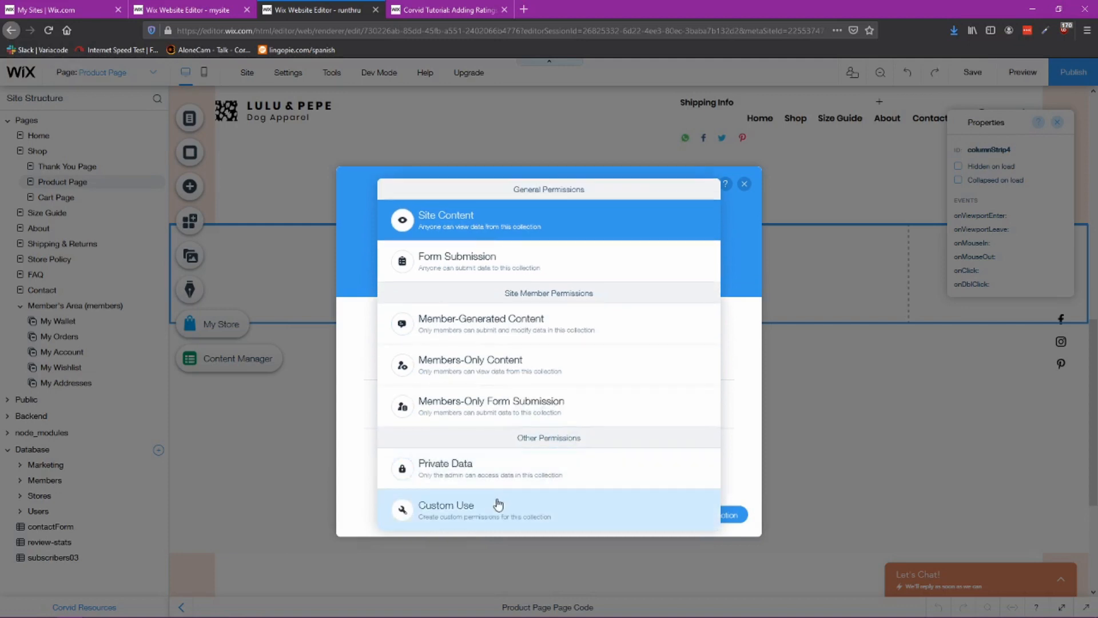
{"action": "left_click", "coordinate": [497, 504]}
{"action": "left_click", "coordinate": [689, 519]}
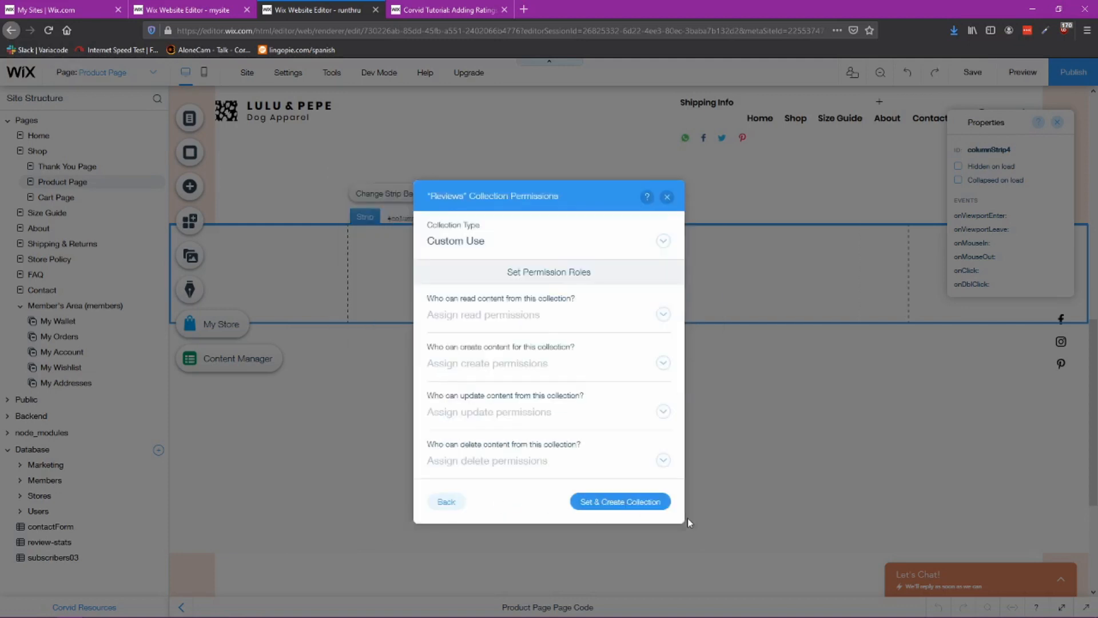
Step: Set read, create, update and delete permissions to Anyone and create the Reviews collection
{"action": "left_click", "coordinate": [651, 319]}
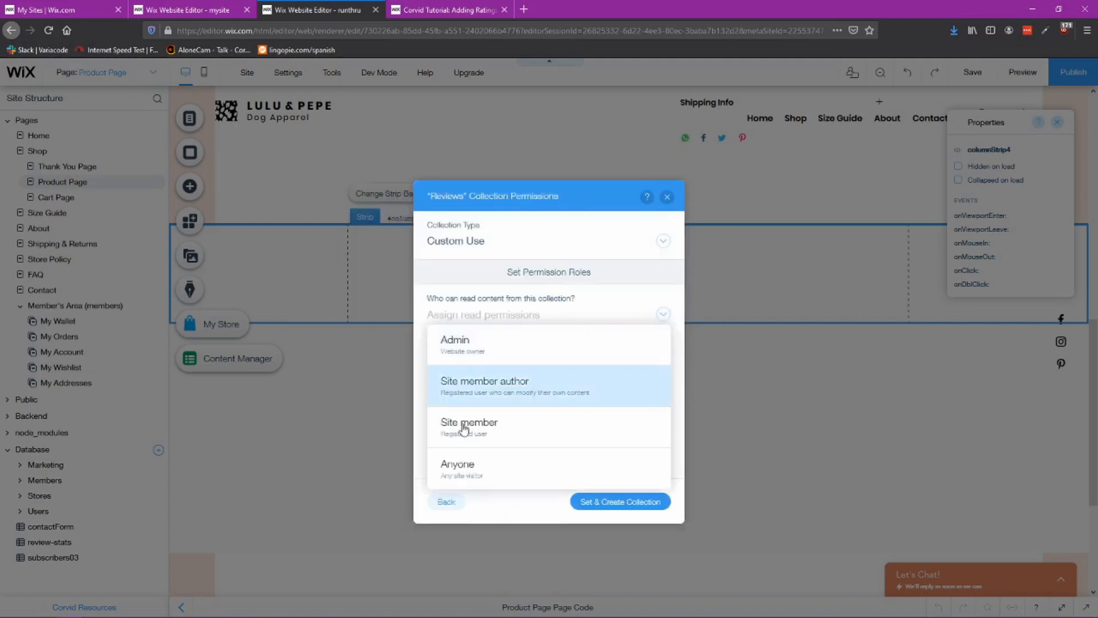
{"action": "left_click", "coordinate": [657, 464]}
{"action": "left_click", "coordinate": [655, 360]}
{"action": "left_click", "coordinate": [508, 473]}
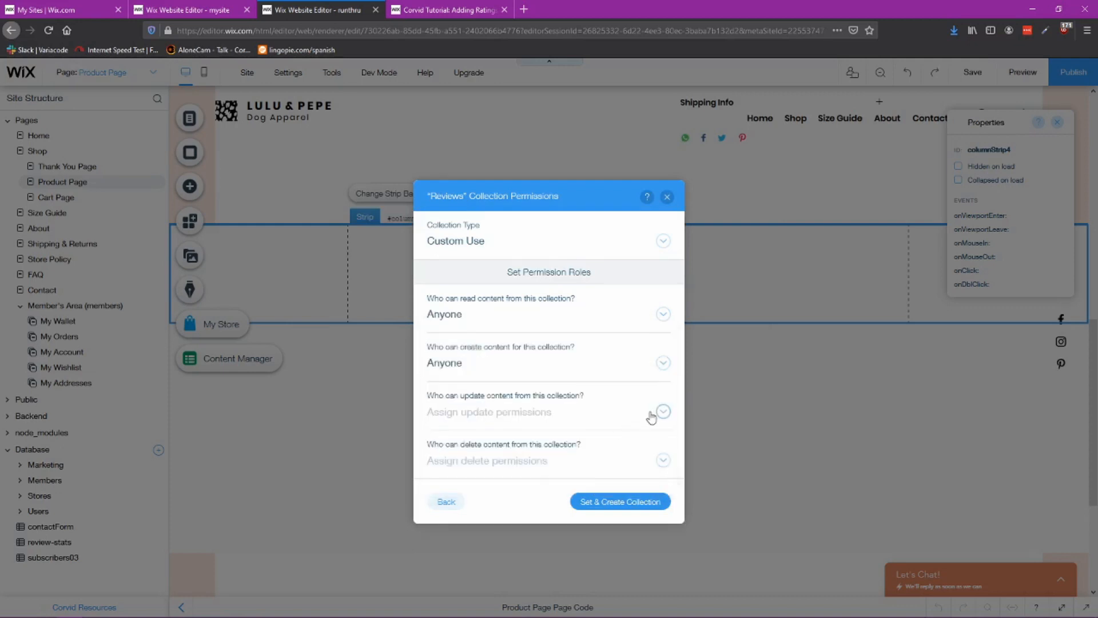
{"action": "left_click", "coordinate": [653, 412]}
{"action": "left_click", "coordinate": [504, 390]}
{"action": "left_click", "coordinate": [635, 461]}
{"action": "left_click", "coordinate": [574, 436]}
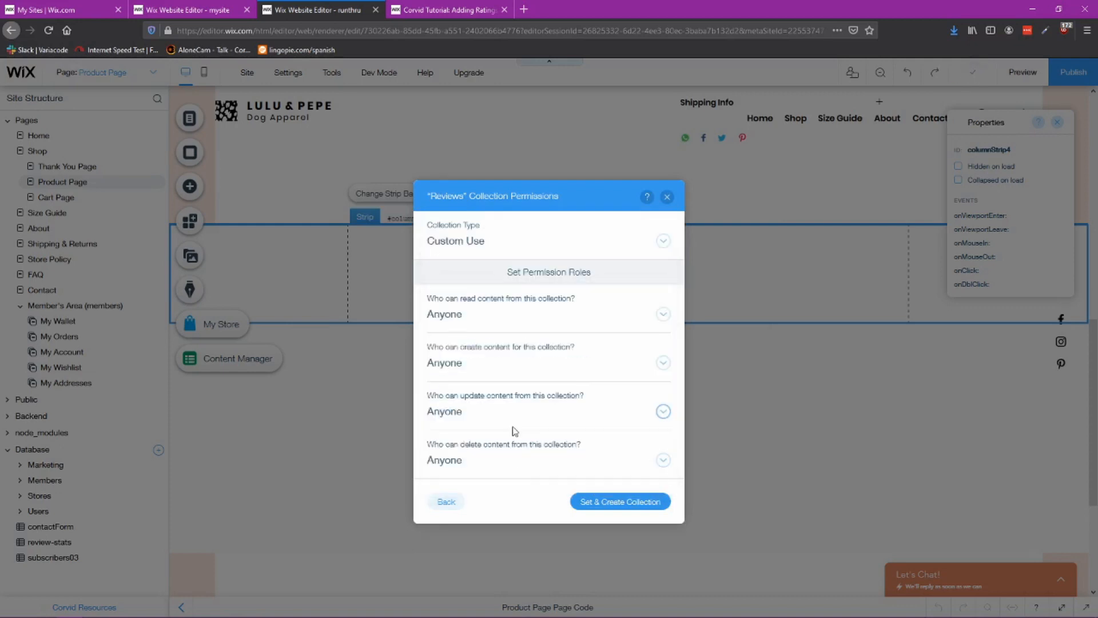
{"action": "left_click", "coordinate": [626, 502]}
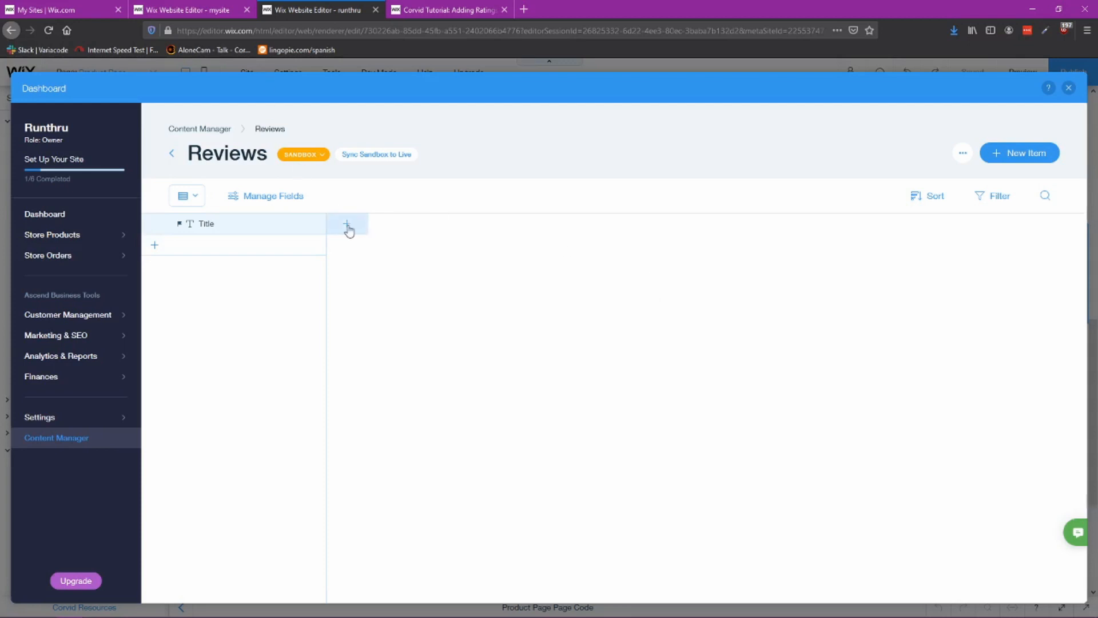
Step: Add a Text field named Writername to the Reviews collection
{"action": "left_click", "coordinate": [347, 226]}
{"action": "left_click_drag", "start_coordinate": [303, 273], "coordinate": [187, 282]}
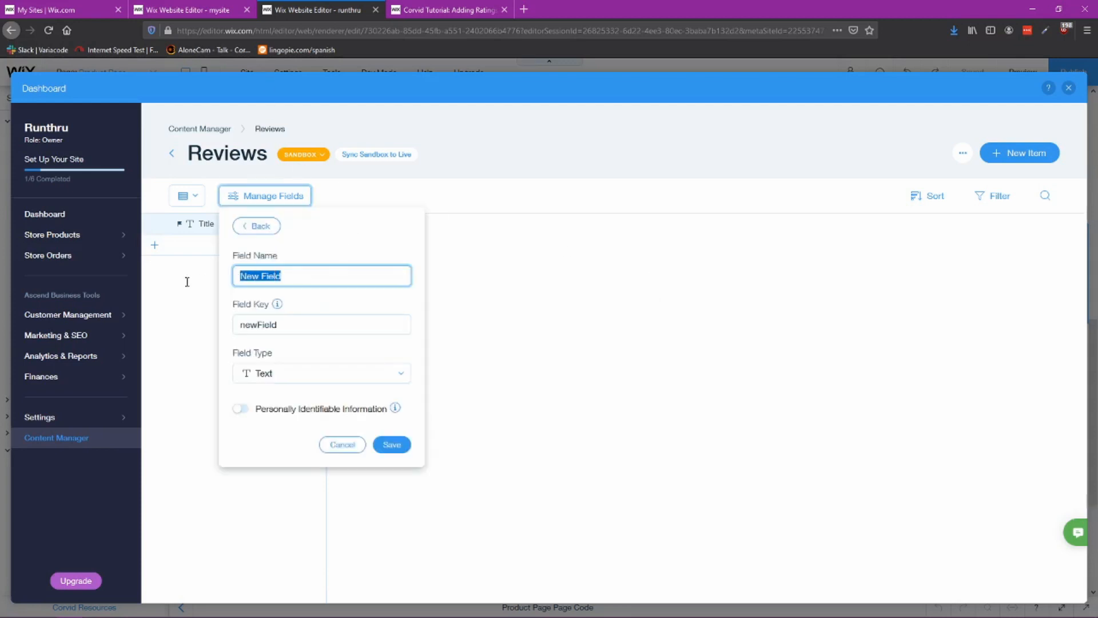
{"action": "type", "text": "Wrt"}
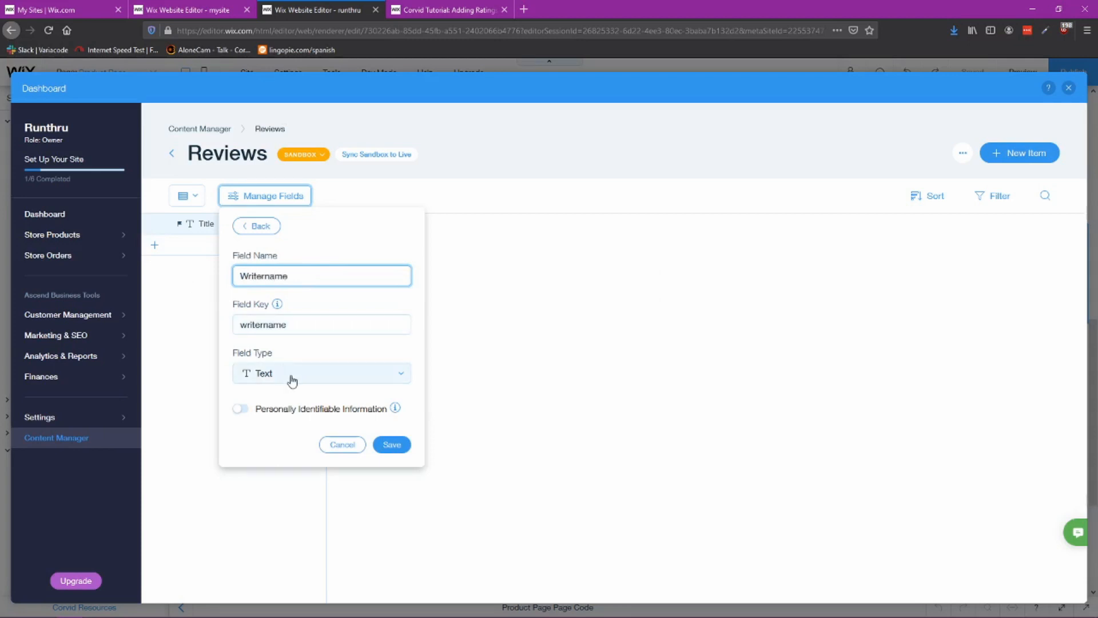
{"action": "left_click", "coordinate": [391, 445]}
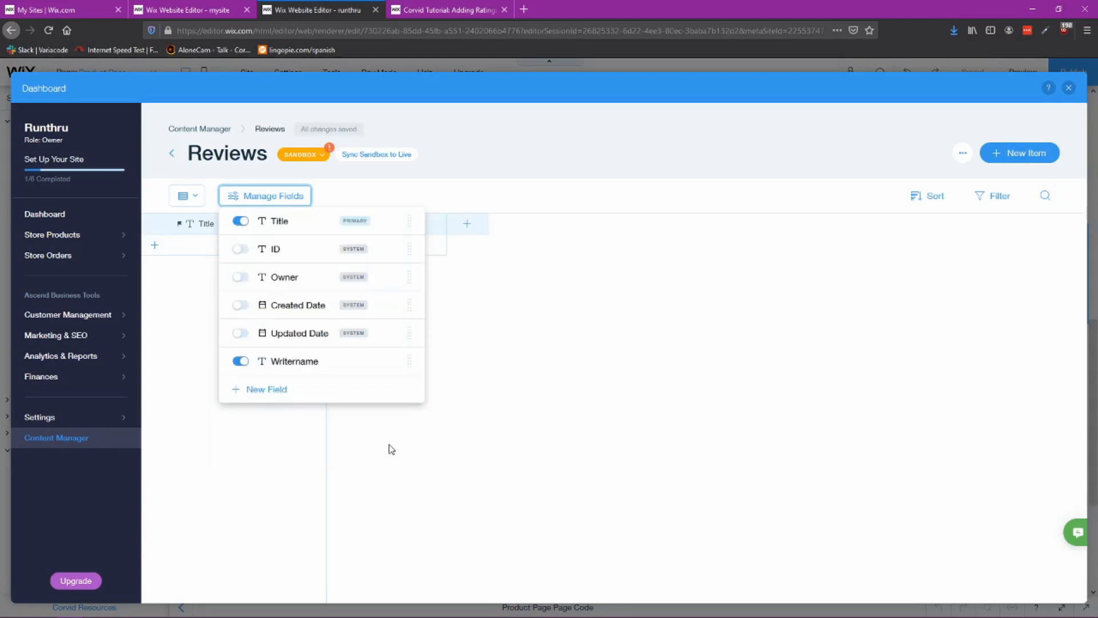
Step: Add a Number field named Rating to the Reviews collection
{"action": "left_click", "coordinate": [468, 229]}
{"action": "left_click_drag", "start_coordinate": [295, 275], "coordinate": [227, 280]}
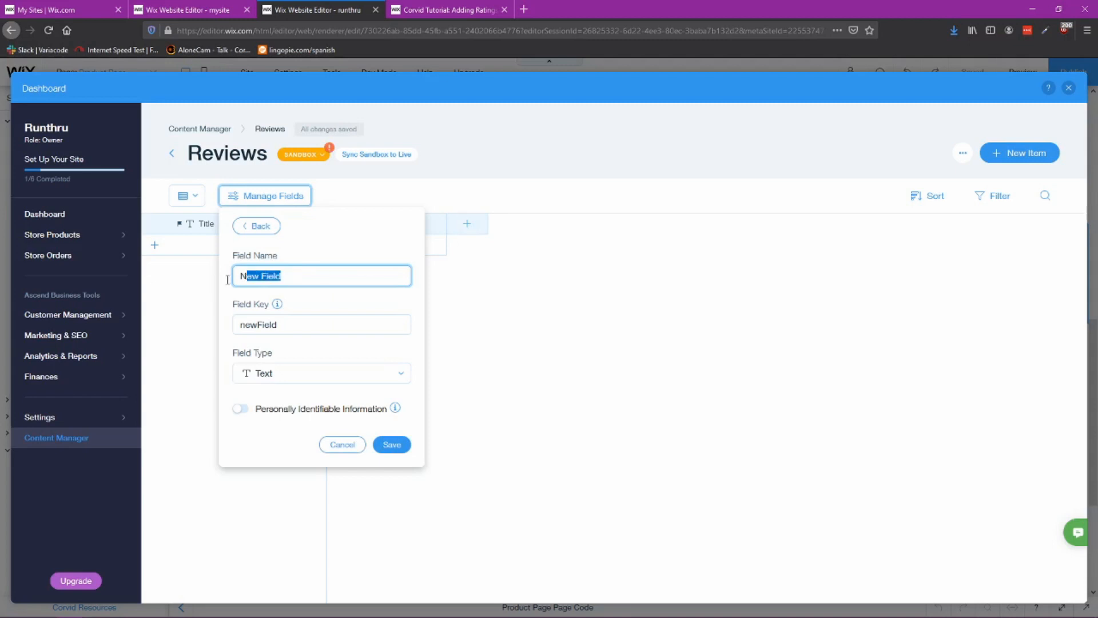
{"action": "type", "text": "Rating"}
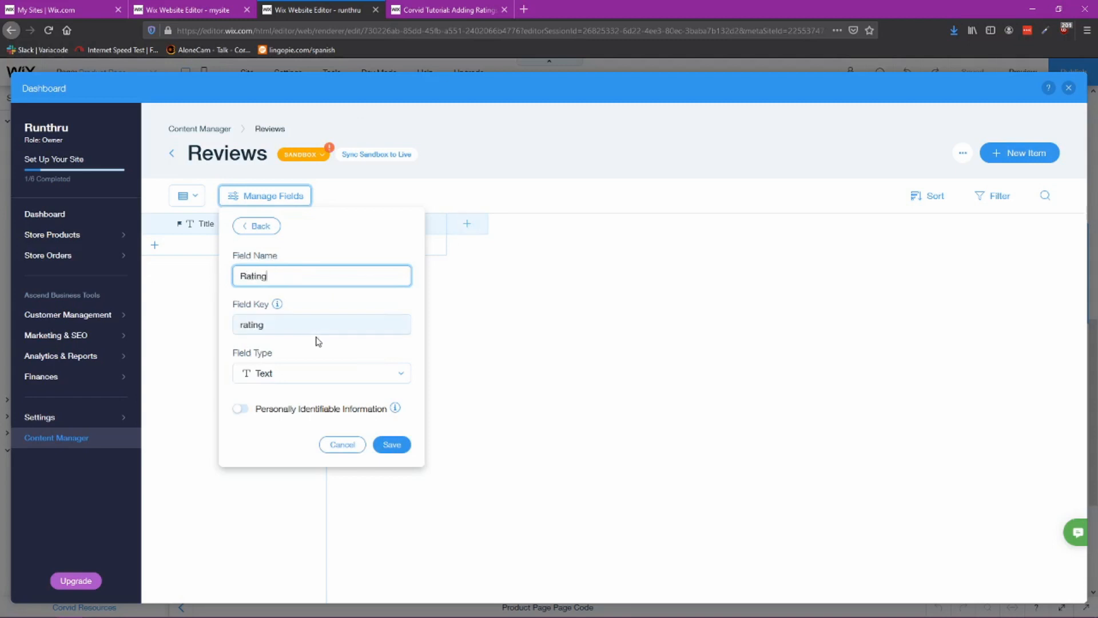
{"action": "left_click", "coordinate": [319, 377]}
{"action": "left_click", "coordinate": [283, 457]}
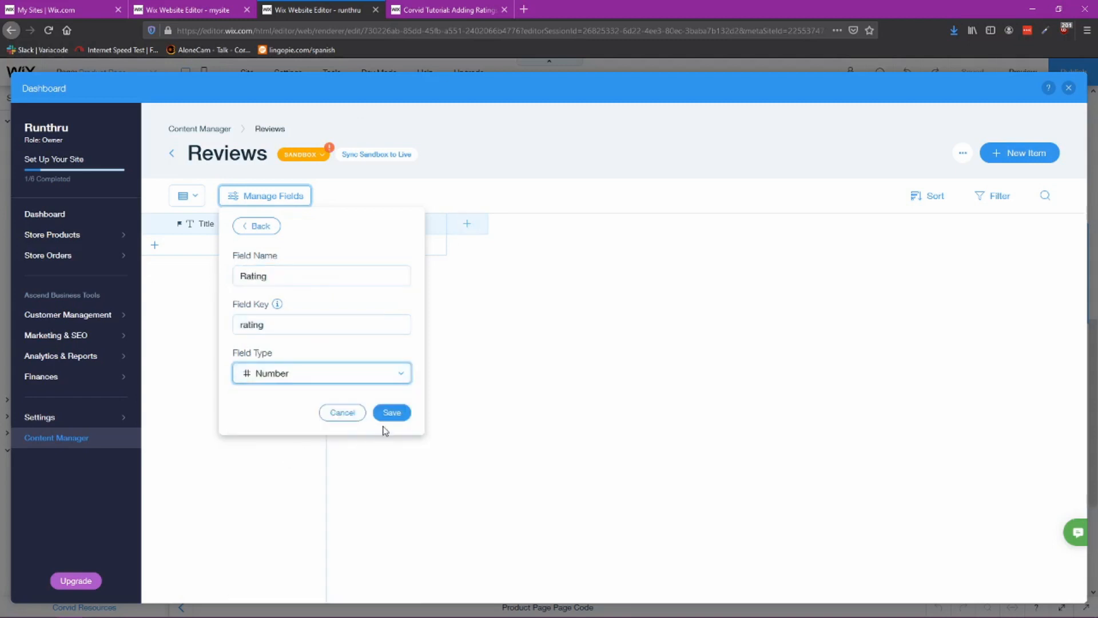
{"action": "left_click", "coordinate": [390, 412]}
Step: Add a Text field named Email to the Reviews collection
{"action": "left_click", "coordinate": [586, 225]}
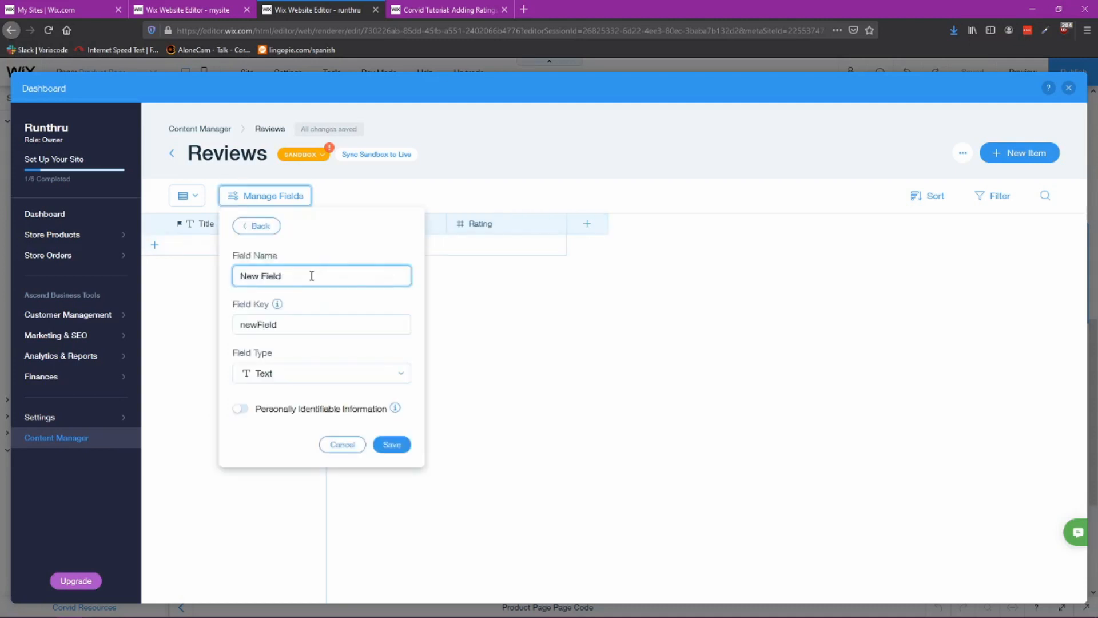
{"action": "left_click_drag", "start_coordinate": [313, 276], "coordinate": [218, 276]}
{"action": "type", "text": "Email"}
{"action": "left_click", "coordinate": [391, 446]}
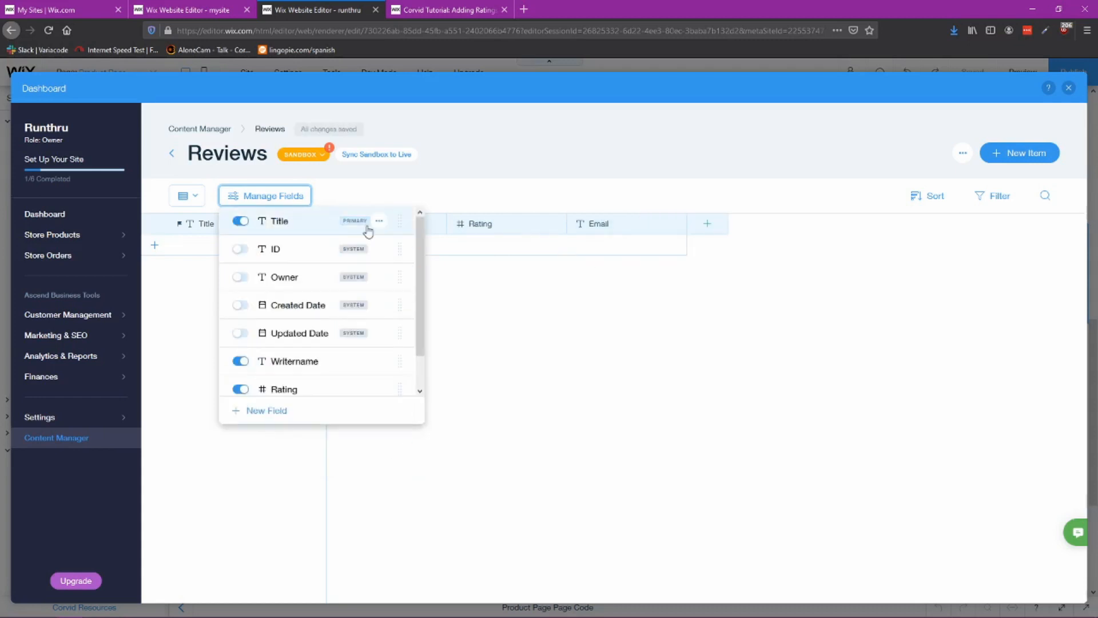
Step: Add a Text field named Comments to the Reviews collection
{"action": "left_click", "coordinate": [662, 304]}
{"action": "left_click", "coordinate": [709, 223]}
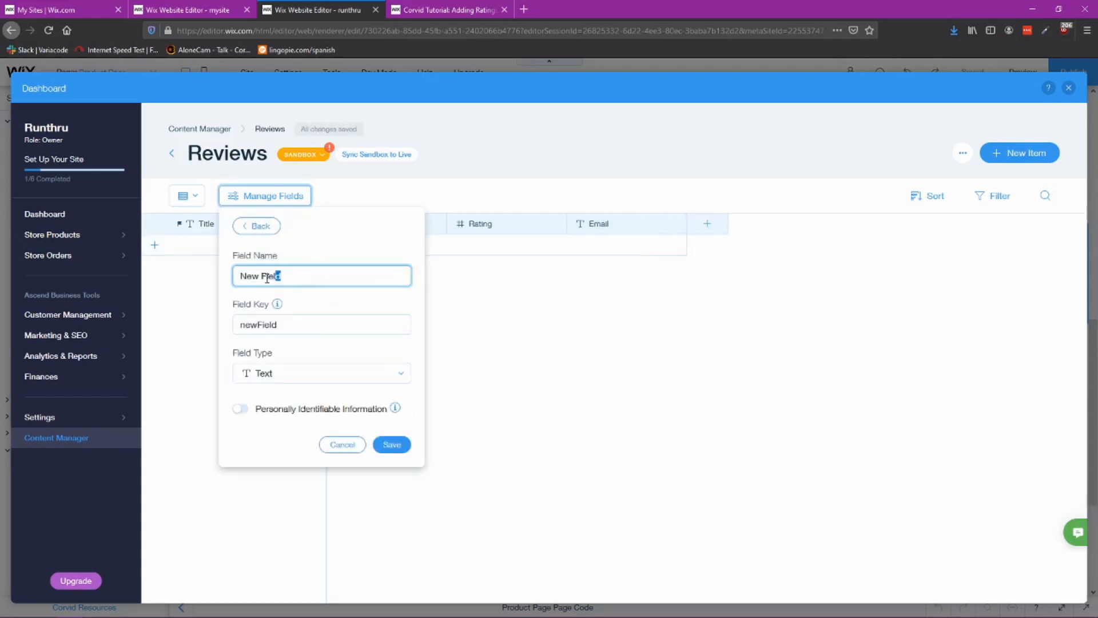
{"action": "left_click_drag", "start_coordinate": [266, 279], "coordinate": [211, 288]}
{"action": "type", "text": "Comments"}
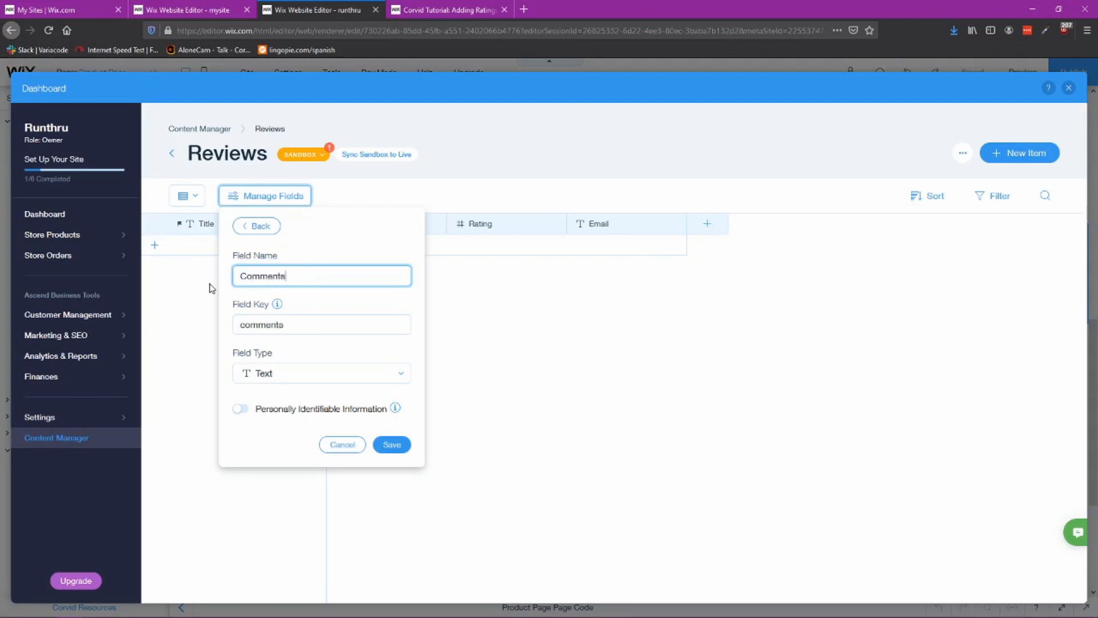
{"action": "left_click", "coordinate": [392, 447]}
{"action": "left_click", "coordinate": [690, 345]}
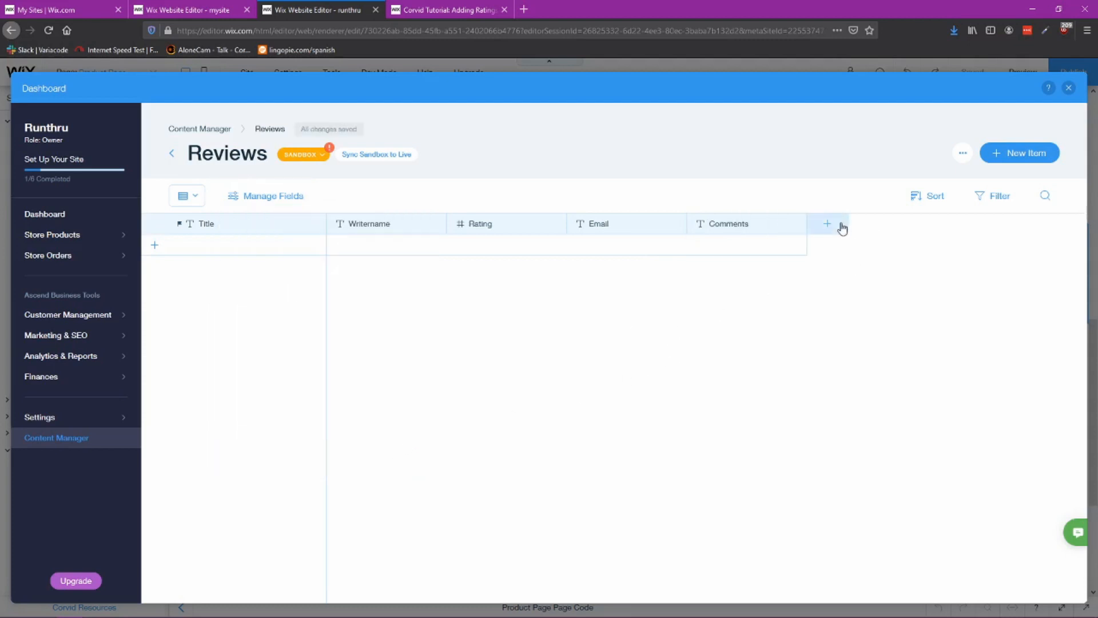
Step: Add a Boolean field named recommended to the Reviews collection
{"action": "left_click", "coordinate": [828, 227]}
{"action": "left_click_drag", "start_coordinate": [323, 273], "coordinate": [220, 273]}
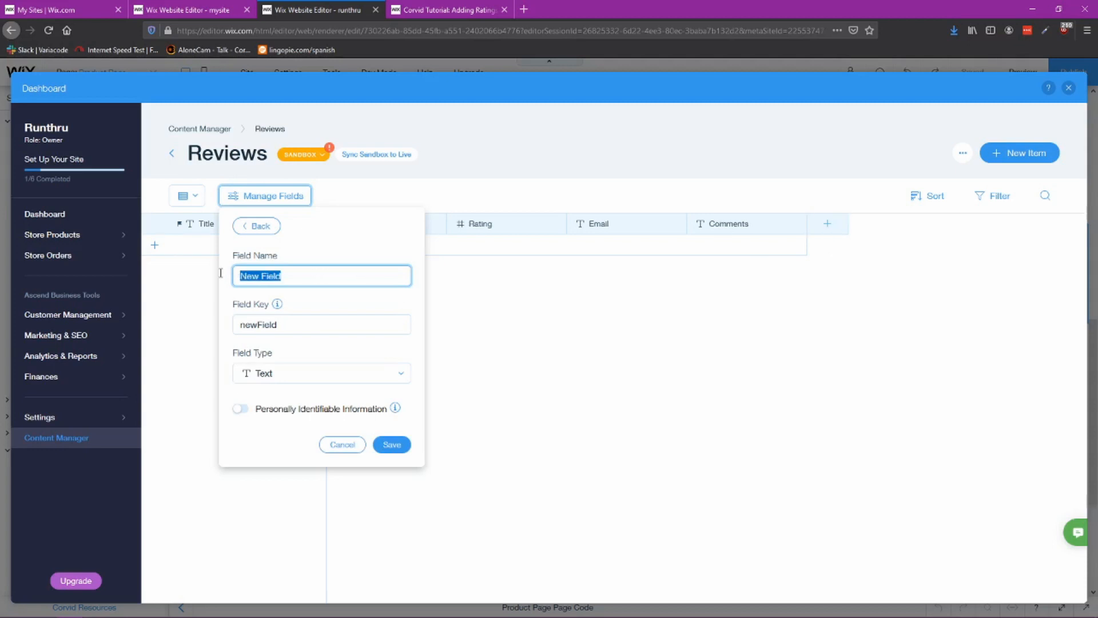
{"action": "type", "text": "recommended"}
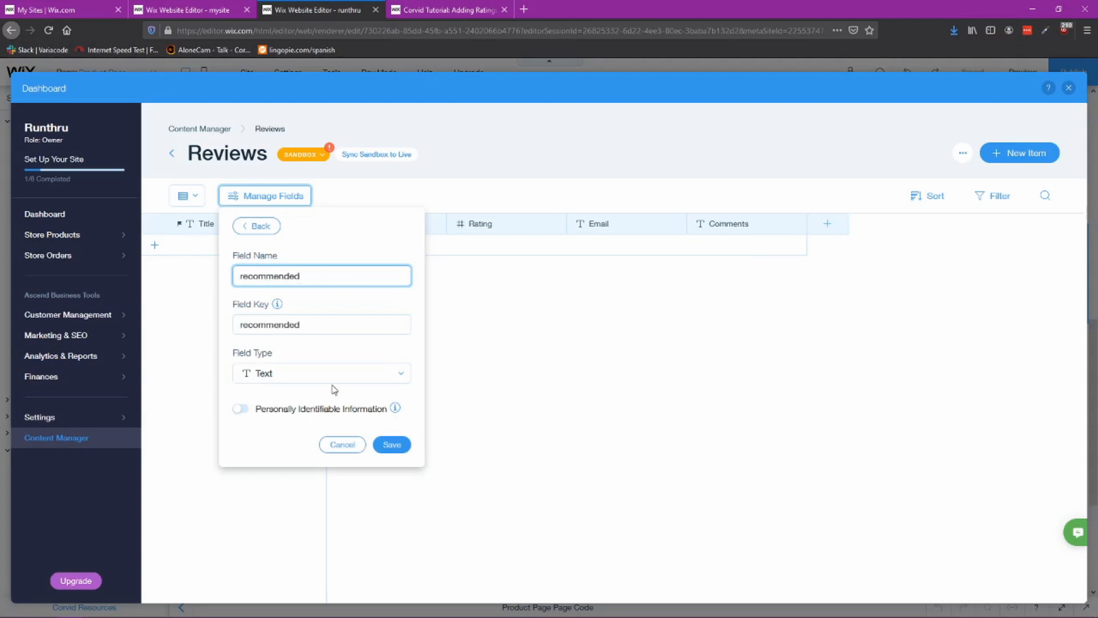
{"action": "left_click", "coordinate": [332, 379]}
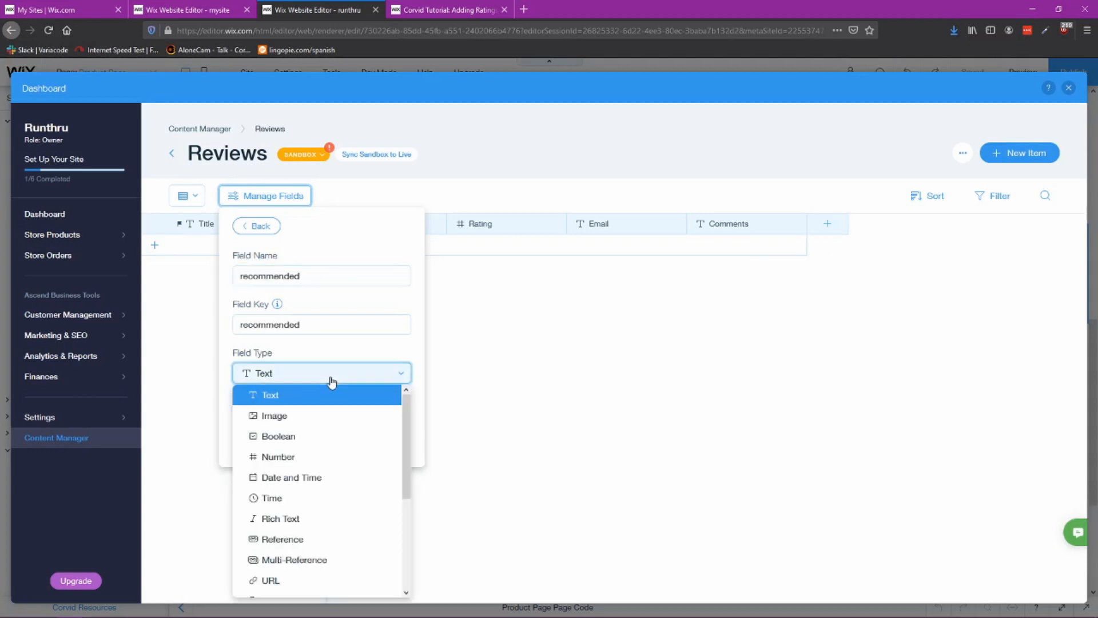
{"action": "left_click", "coordinate": [280, 437]}
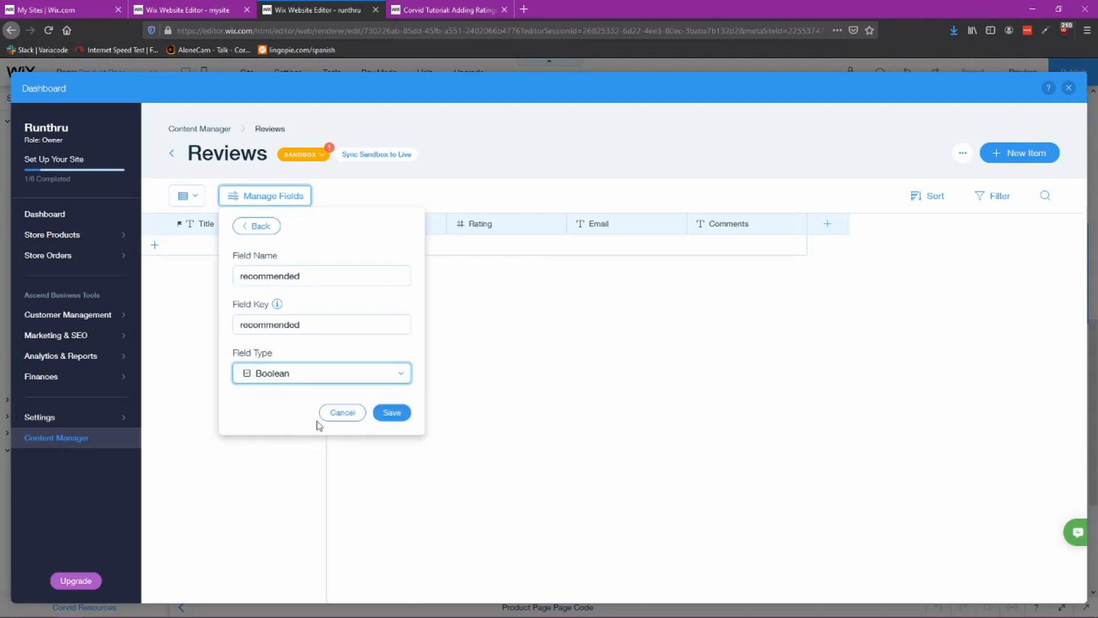
{"action": "left_click", "coordinate": [392, 412]}
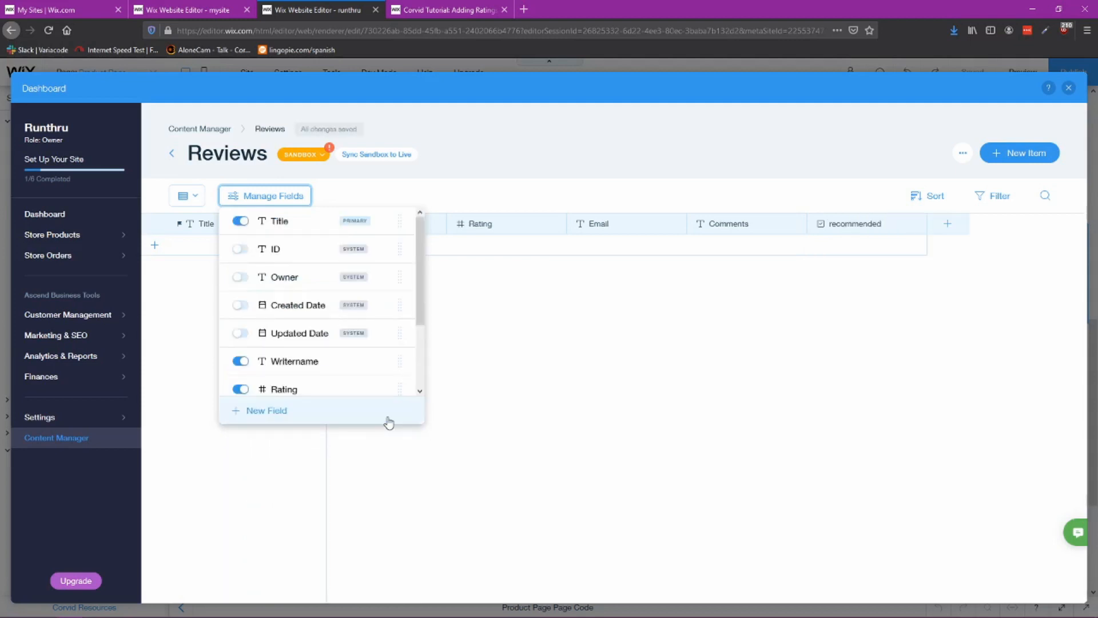
{"action": "left_click", "coordinate": [602, 432]}
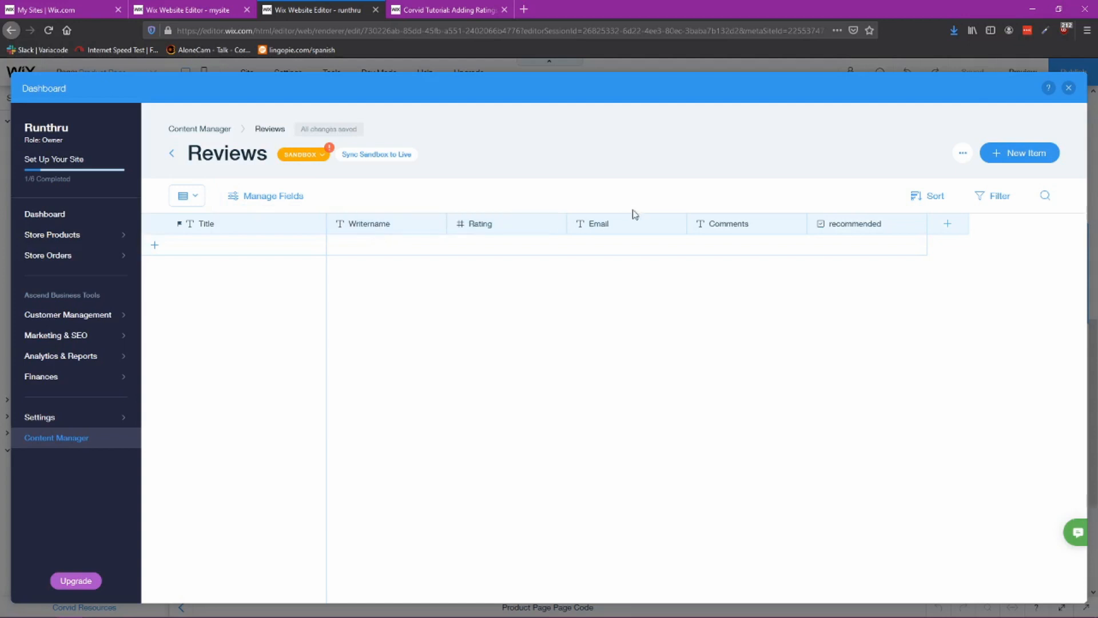
{"action": "left_click", "coordinate": [949, 226]}
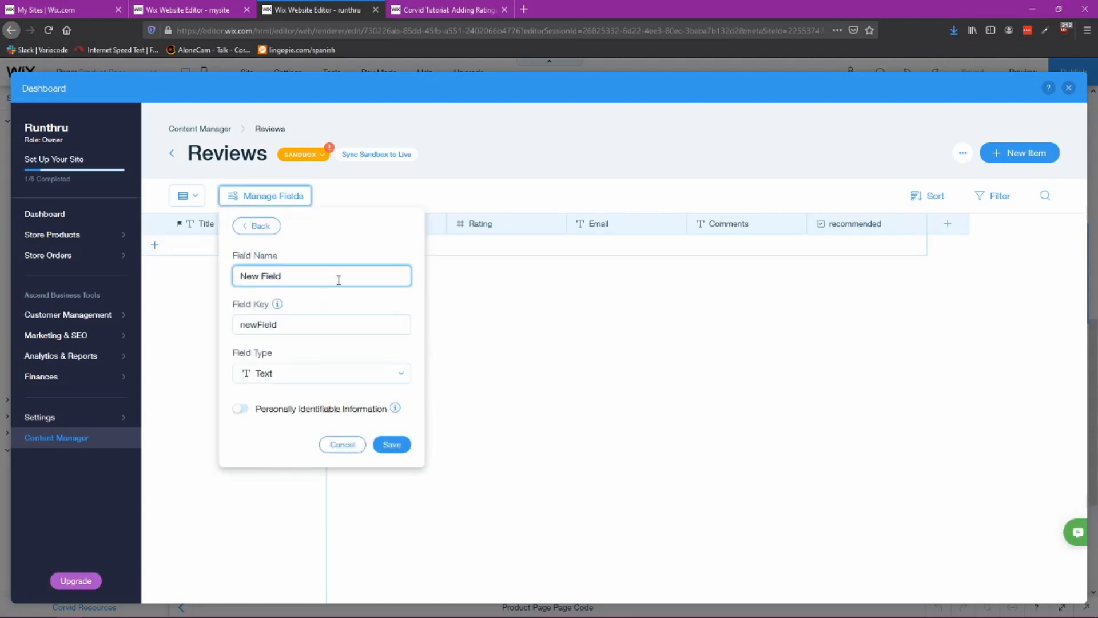
{"action": "left_click_drag", "start_coordinate": [338, 277], "coordinate": [205, 280]}
{"action": "type", "text": "Image"}
Step: Compare against the reference site's reviews collection and the tutorial's field list
{"action": "left_click", "coordinate": [193, 10]}
{"action": "left_click", "coordinate": [28, 342]}
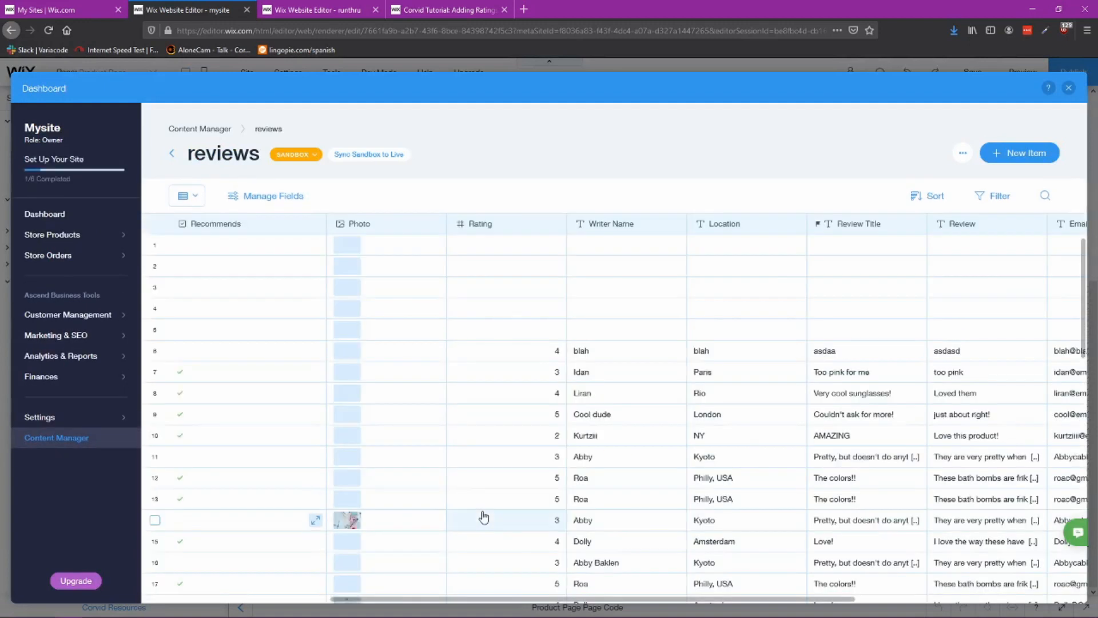
{"action": "left_click", "coordinate": [458, 14]}
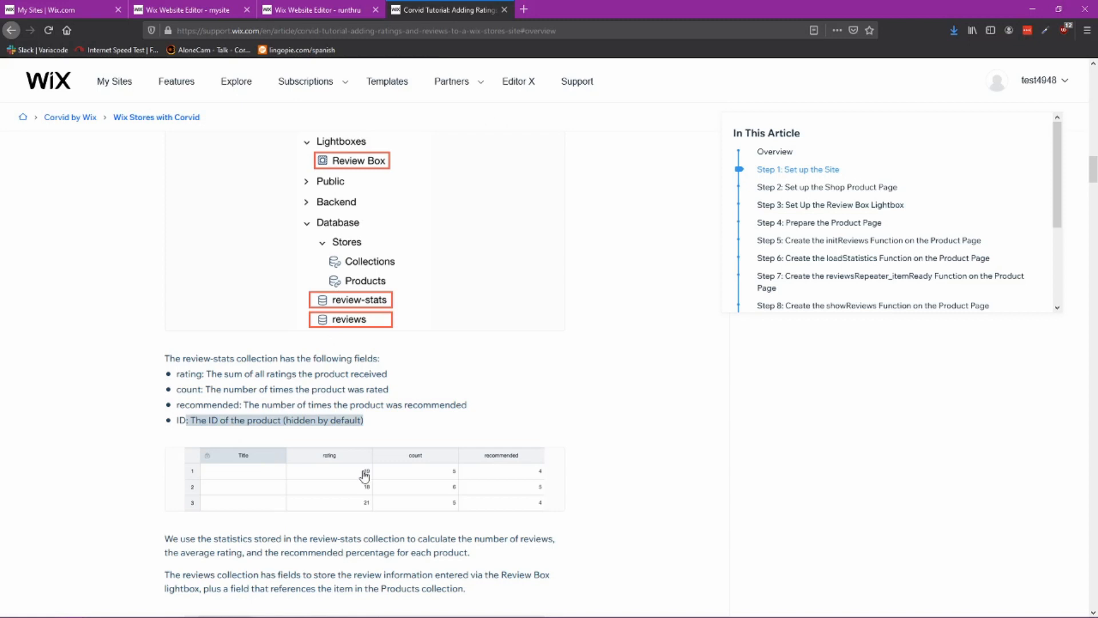
{"action": "left_click", "coordinate": [336, 11]}
Step: Add an Image field named Photo to the Reviews collection
{"action": "left_click", "coordinate": [940, 229]}
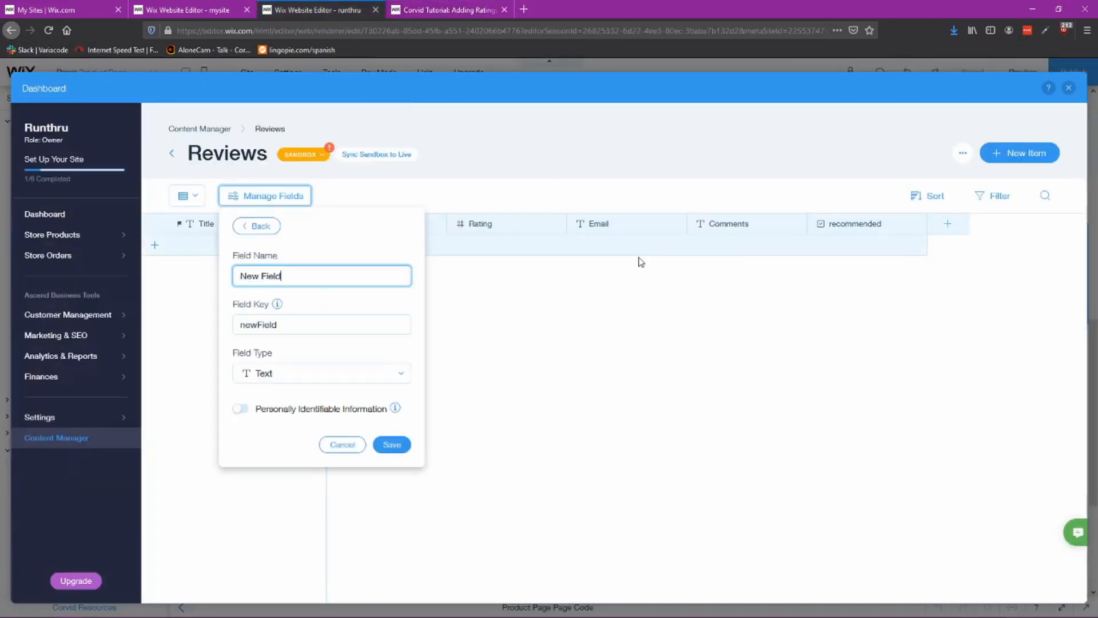
{"action": "key", "text": "ctrl+a"}
{"action": "type", "text": "P"}
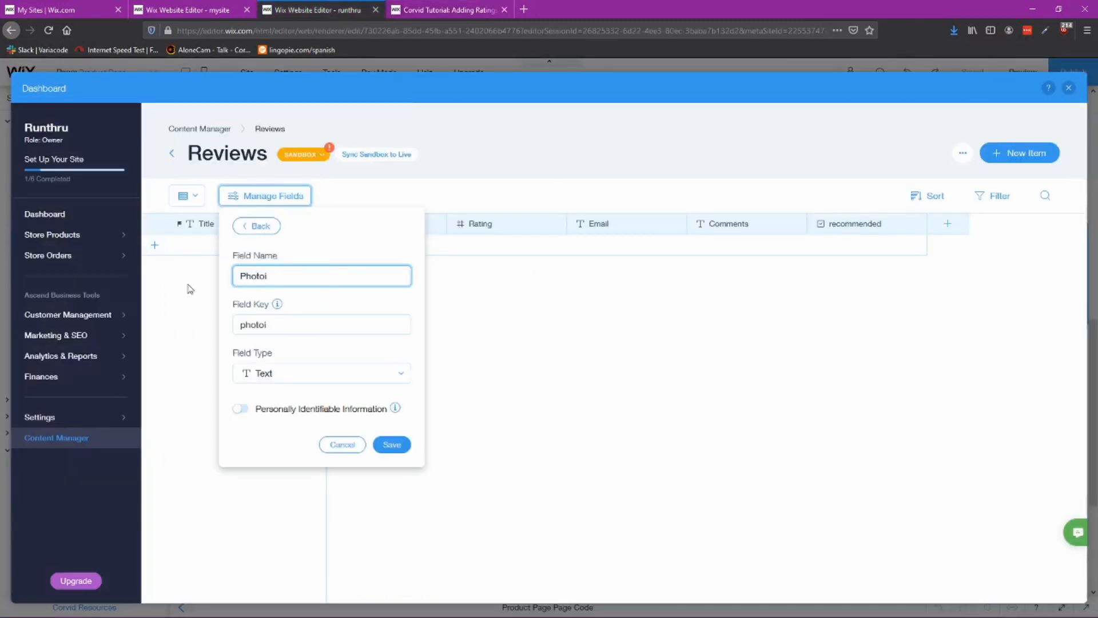
{"action": "left_click", "coordinate": [315, 380]}
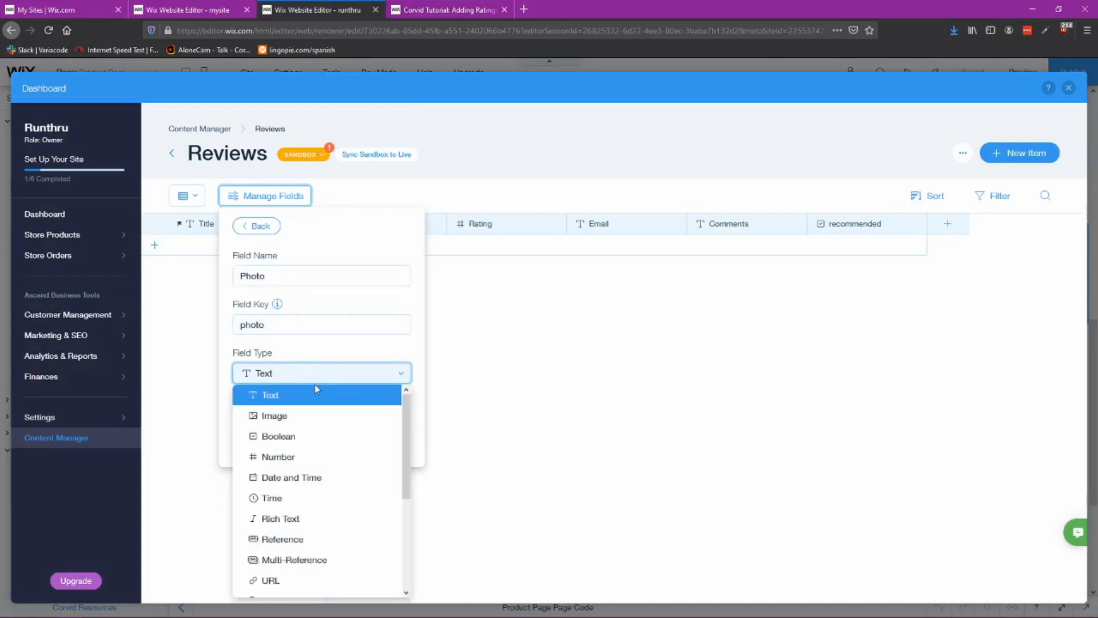
{"action": "left_click", "coordinate": [274, 418]}
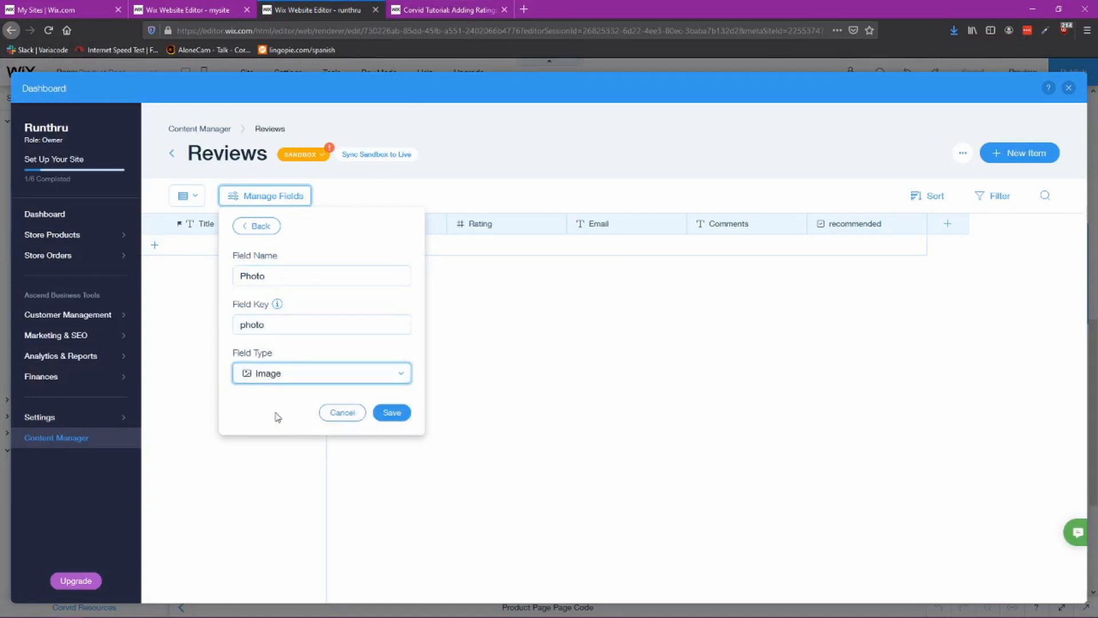
{"action": "left_click", "coordinate": [393, 413]}
{"action": "left_click", "coordinate": [769, 356]}
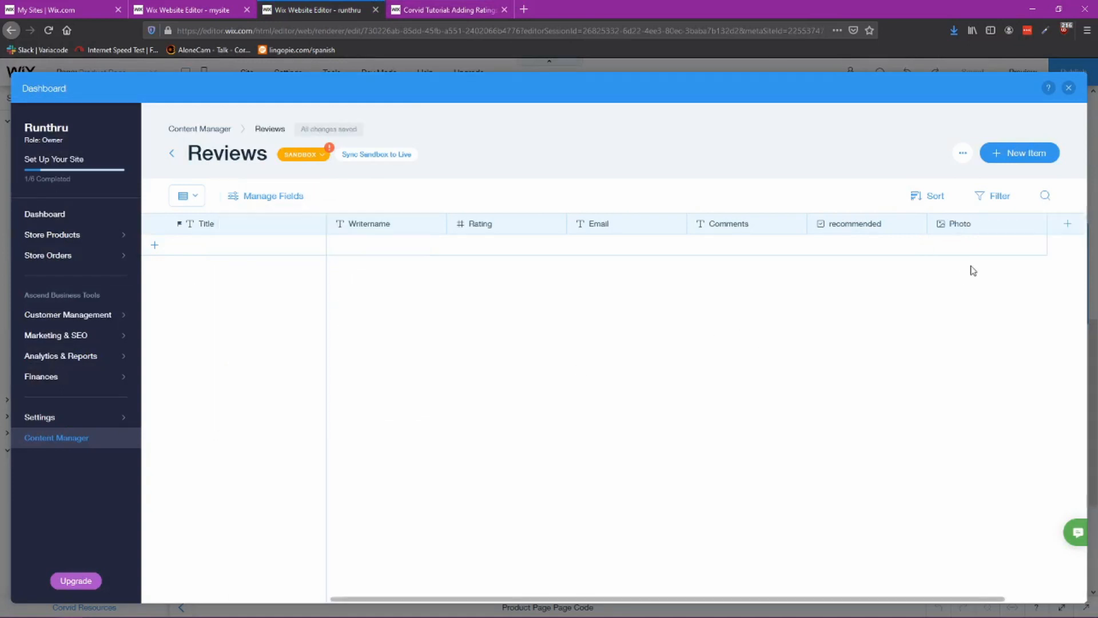
Step: Review the reference reviews collection's remaining columns and the tutorial's field description
{"action": "left_click", "coordinate": [186, 10]}
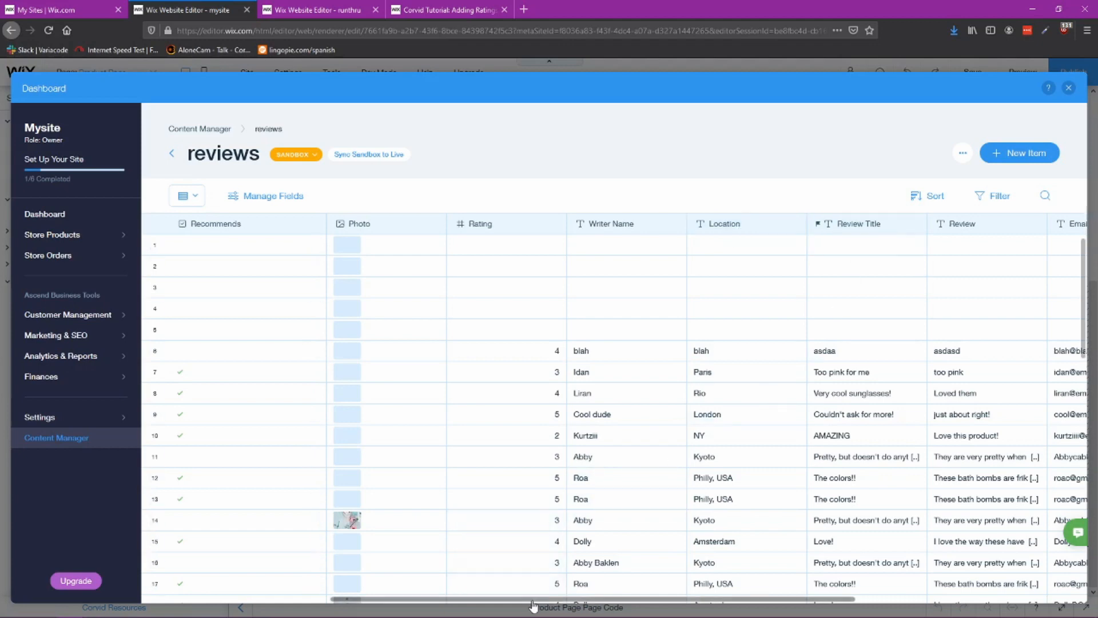
{"action": "left_click_drag", "start_coordinate": [532, 600], "coordinate": [695, 601]}
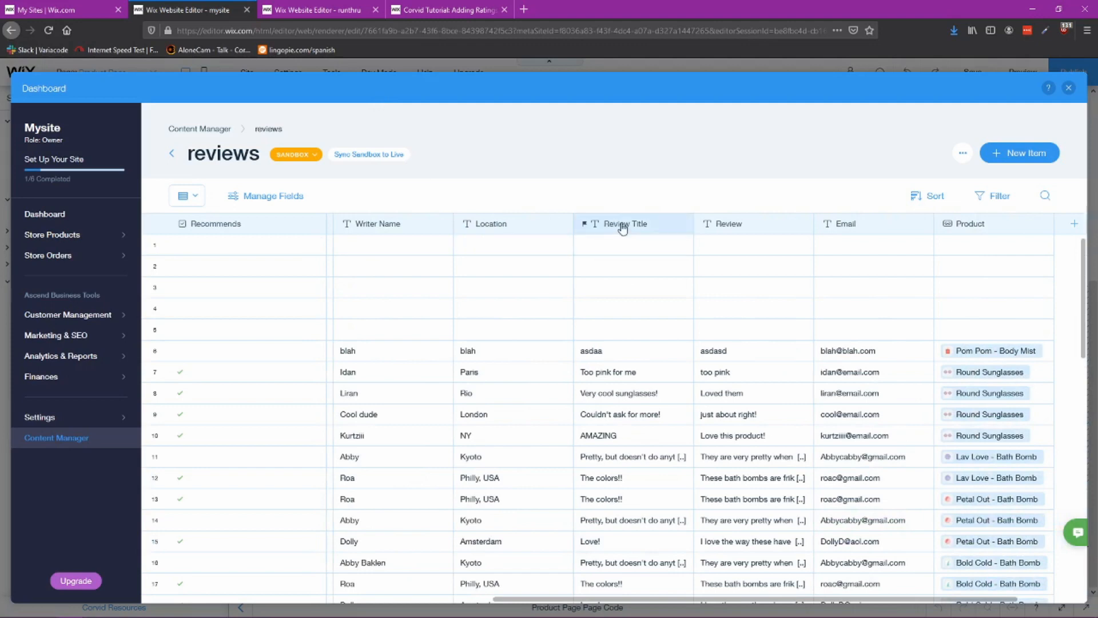
{"action": "left_click", "coordinate": [480, 14]}
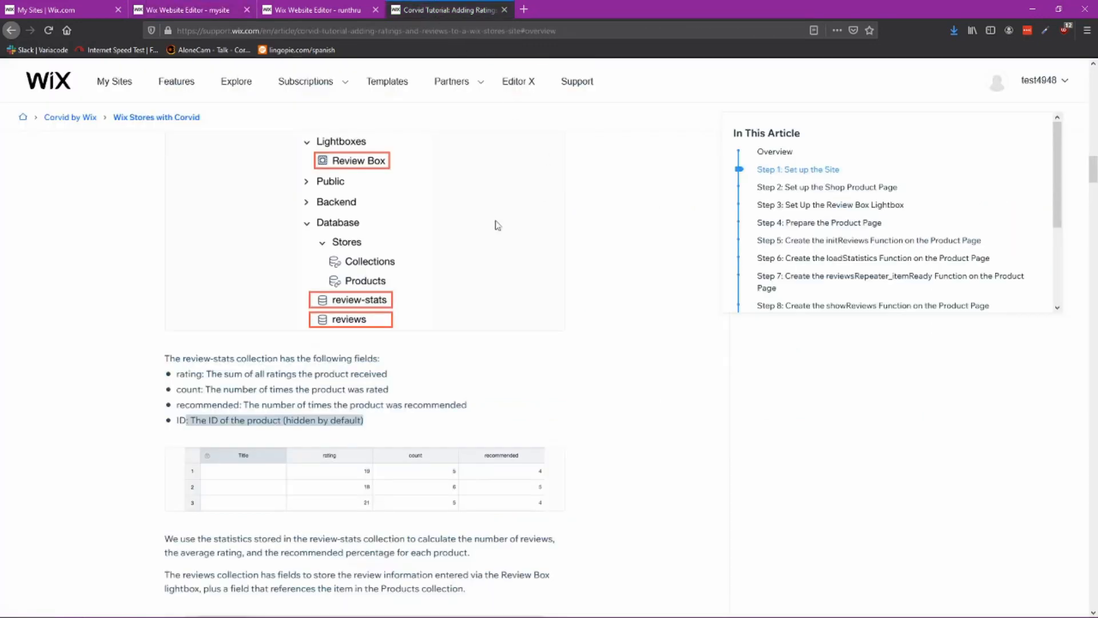
{"action": "left_click", "coordinate": [314, 11]}
Step: Rename the primary Title field of the Reviews collection to ReviewTitle
{"action": "left_click", "coordinate": [207, 227]}
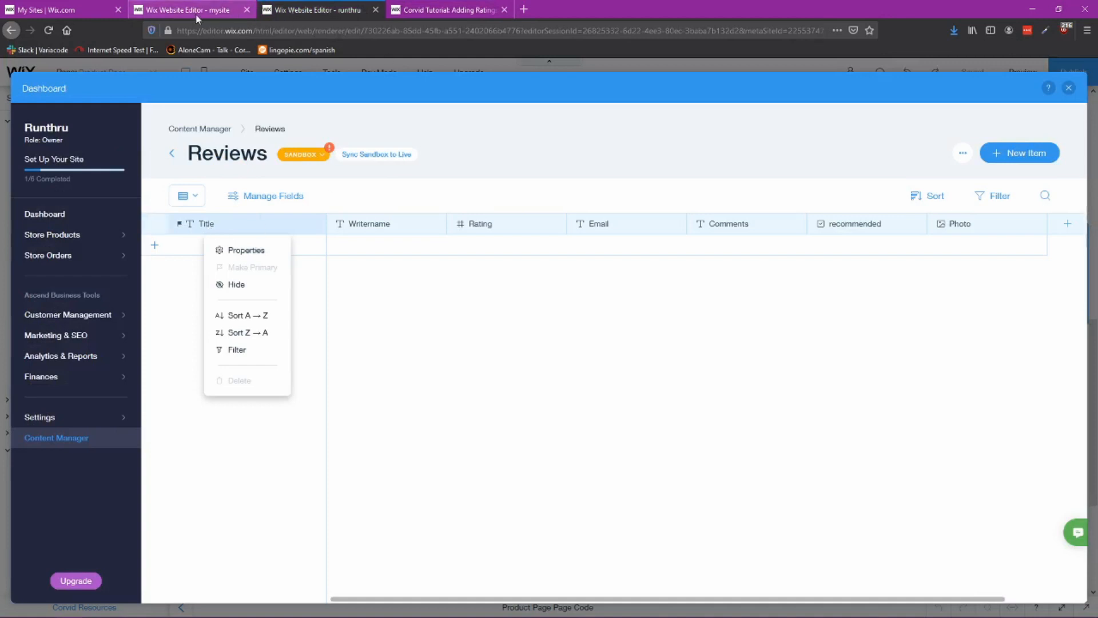
{"action": "left_click", "coordinate": [241, 252]}
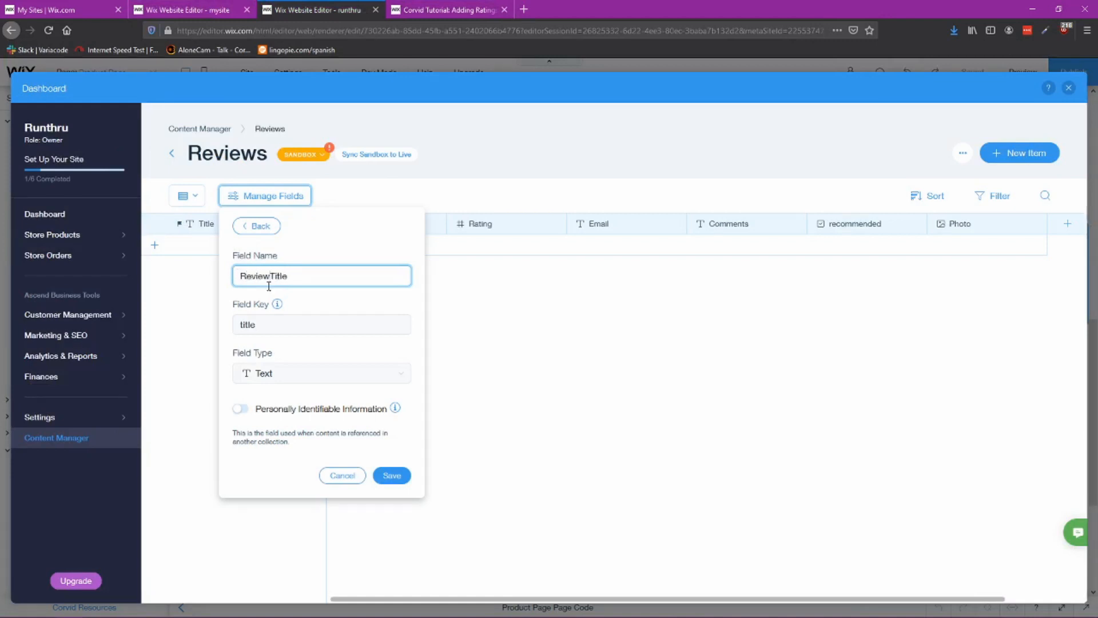
{"action": "left_click", "coordinate": [392, 476]}
{"action": "left_click", "coordinate": [534, 412]}
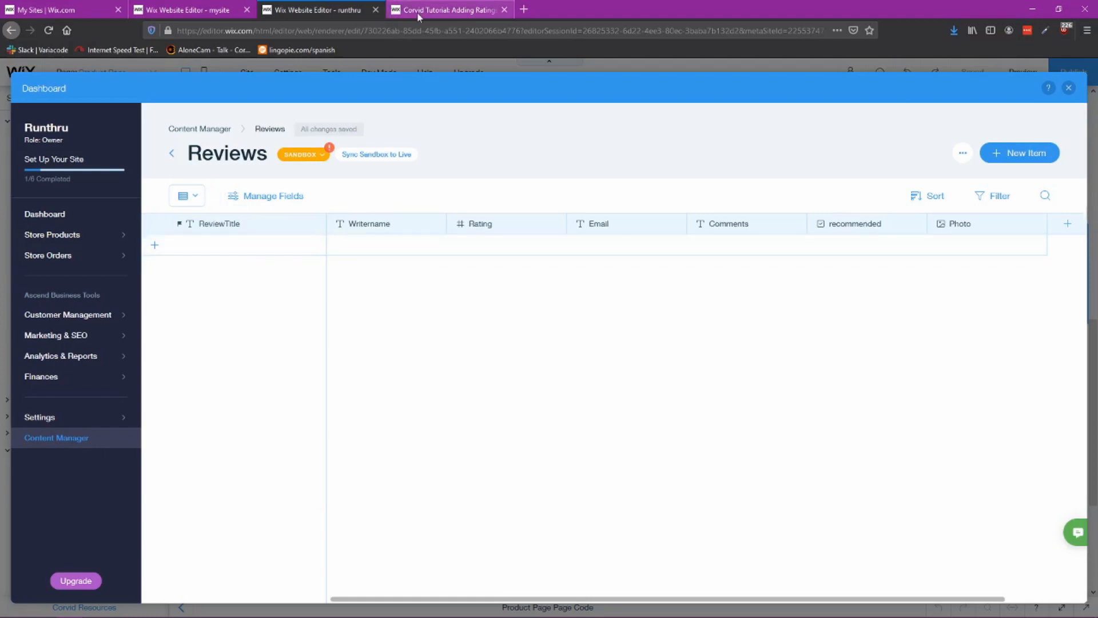
Step: Rename the primary field to Review Title, matching the reference collection
{"action": "left_click", "coordinate": [199, 13]}
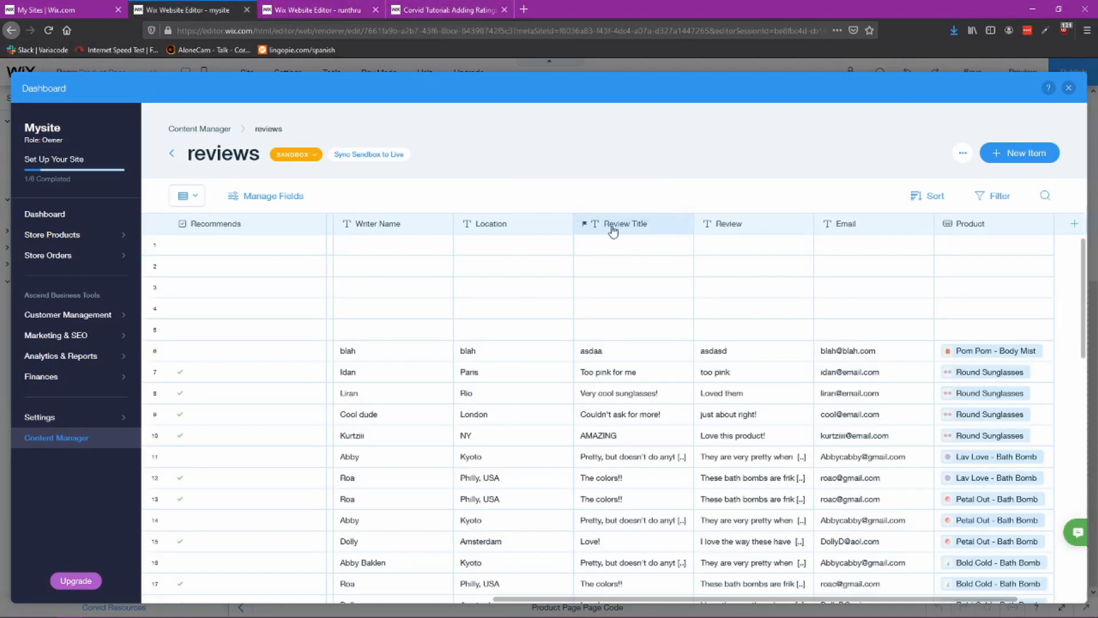
{"action": "left_click", "coordinate": [311, 10]}
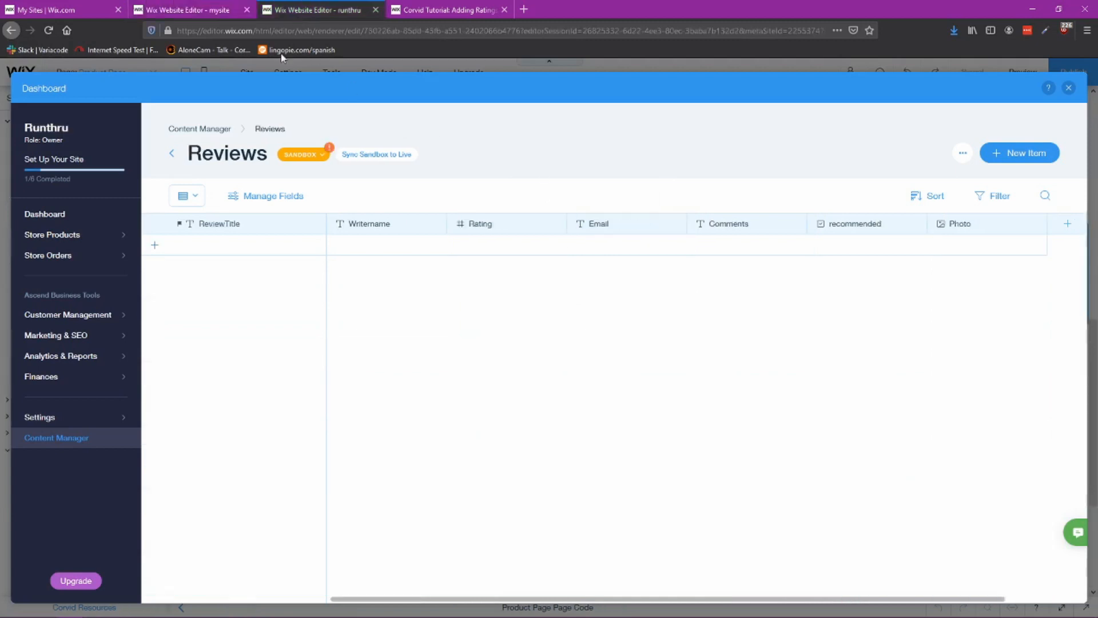
{"action": "left_click", "coordinate": [229, 230]}
{"action": "left_click", "coordinate": [237, 250]}
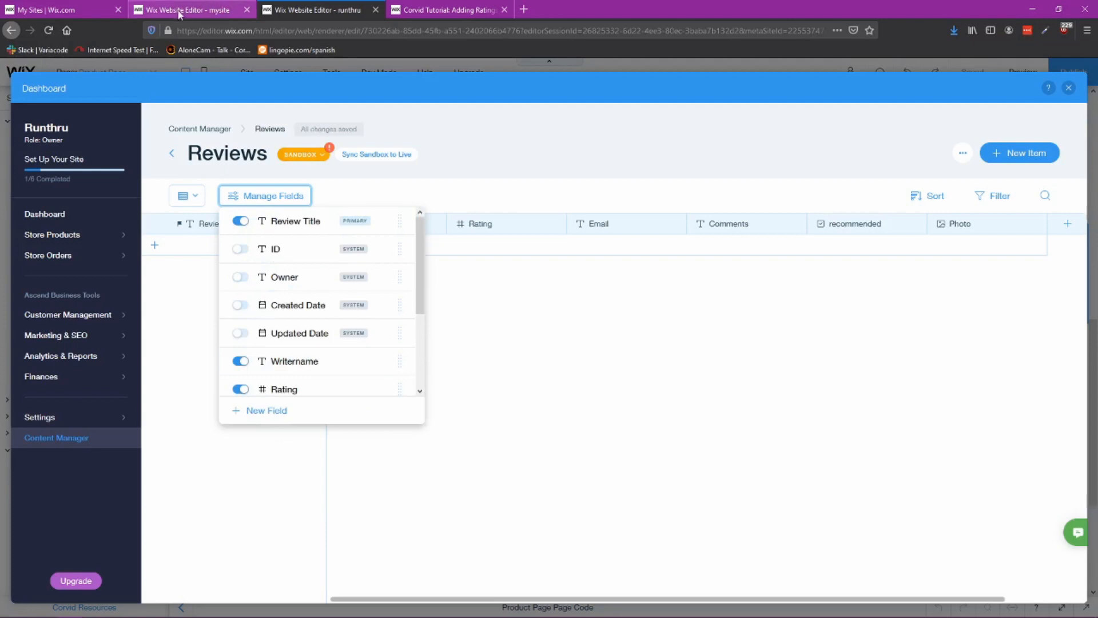
{"action": "left_click", "coordinate": [181, 11]}
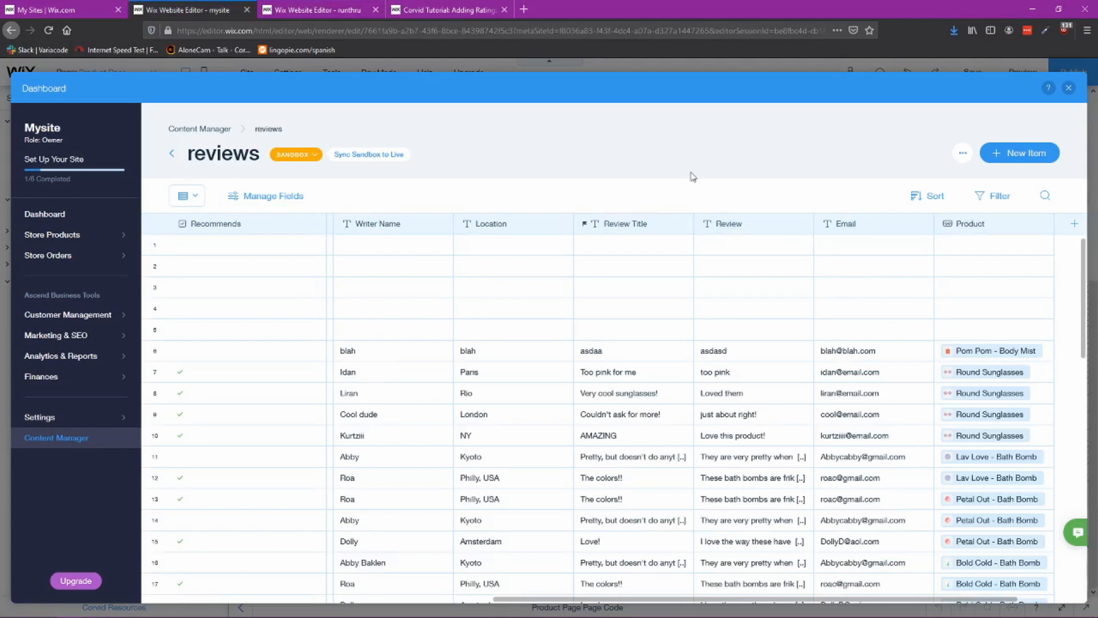
{"action": "key", "text": "ctrl+Tab"}
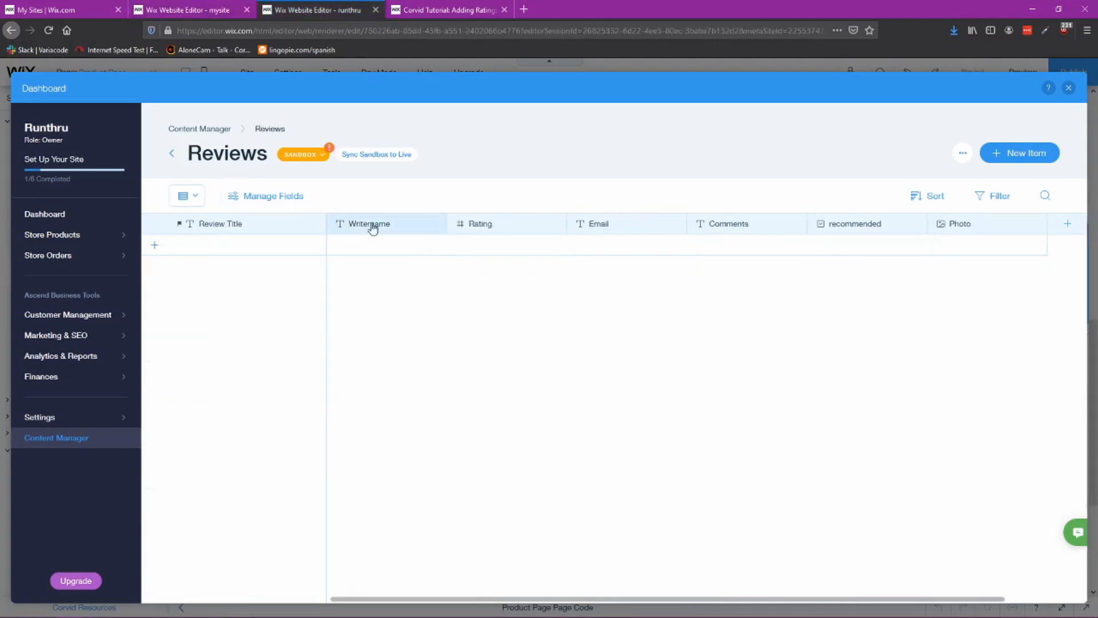
Step: Add a Reference field named Product pointing to the Stores/Products collection
{"action": "left_click", "coordinate": [1067, 224]}
{"action": "left_click_drag", "start_coordinate": [282, 276], "coordinate": [164, 292]}
{"action": "type", "text": "Product"}
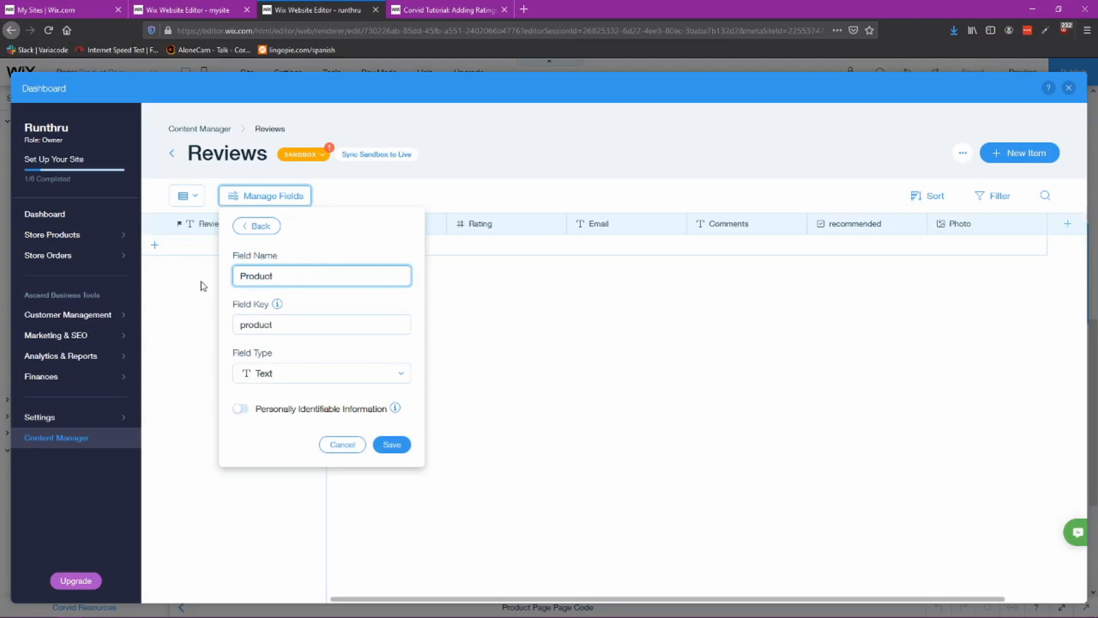
{"action": "left_click", "coordinate": [334, 375]}
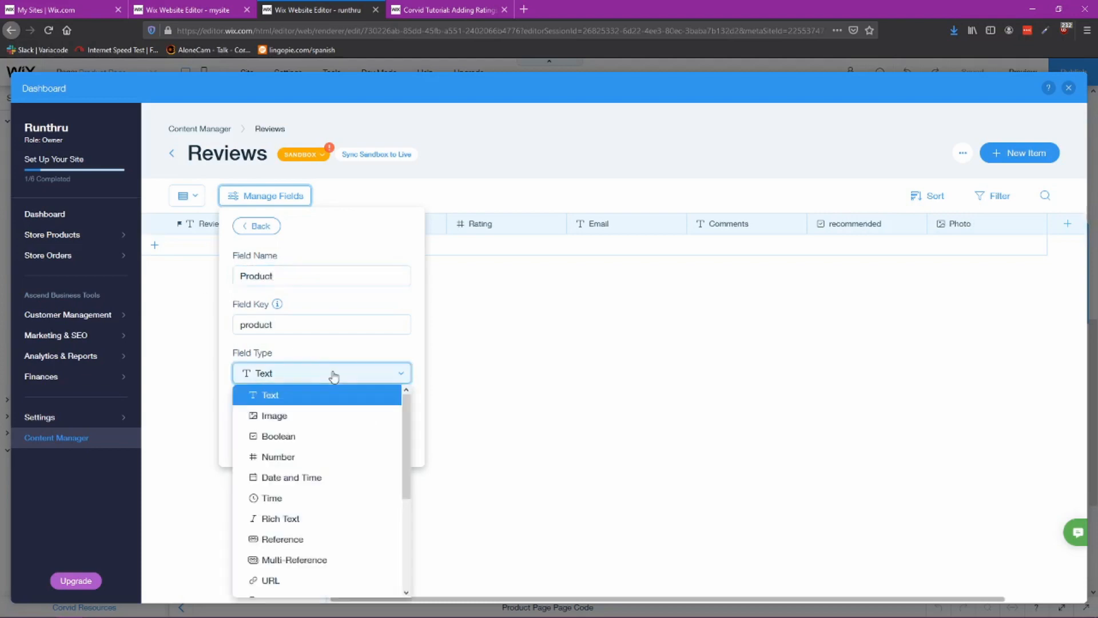
{"action": "left_click", "coordinate": [291, 540]}
{"action": "left_click", "coordinate": [302, 423]}
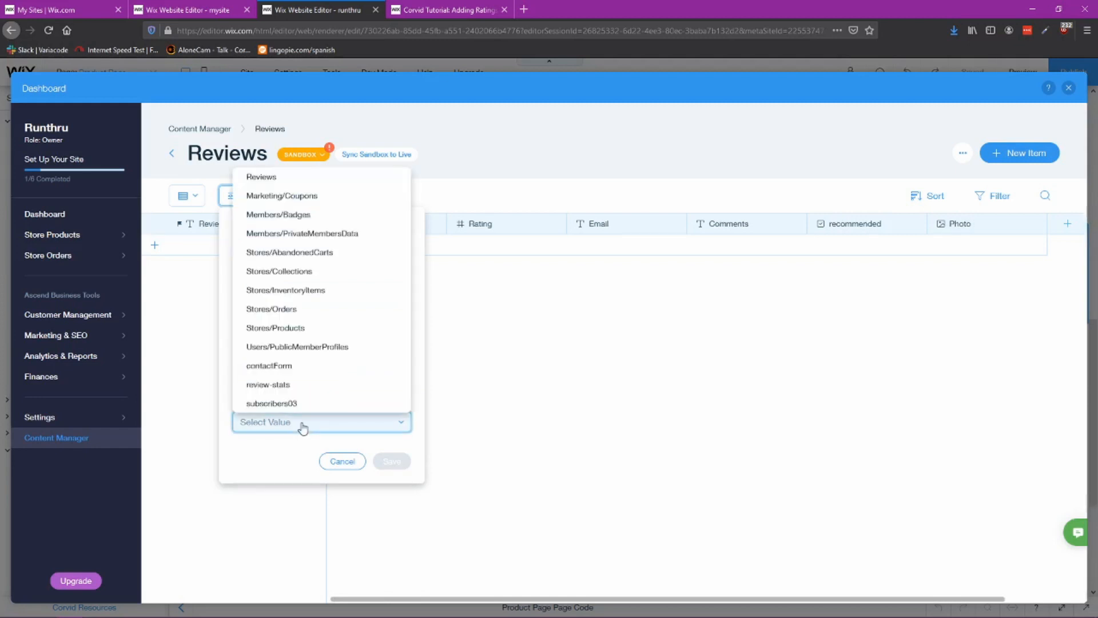
{"action": "left_click", "coordinate": [280, 332]}
{"action": "left_click", "coordinate": [391, 461]}
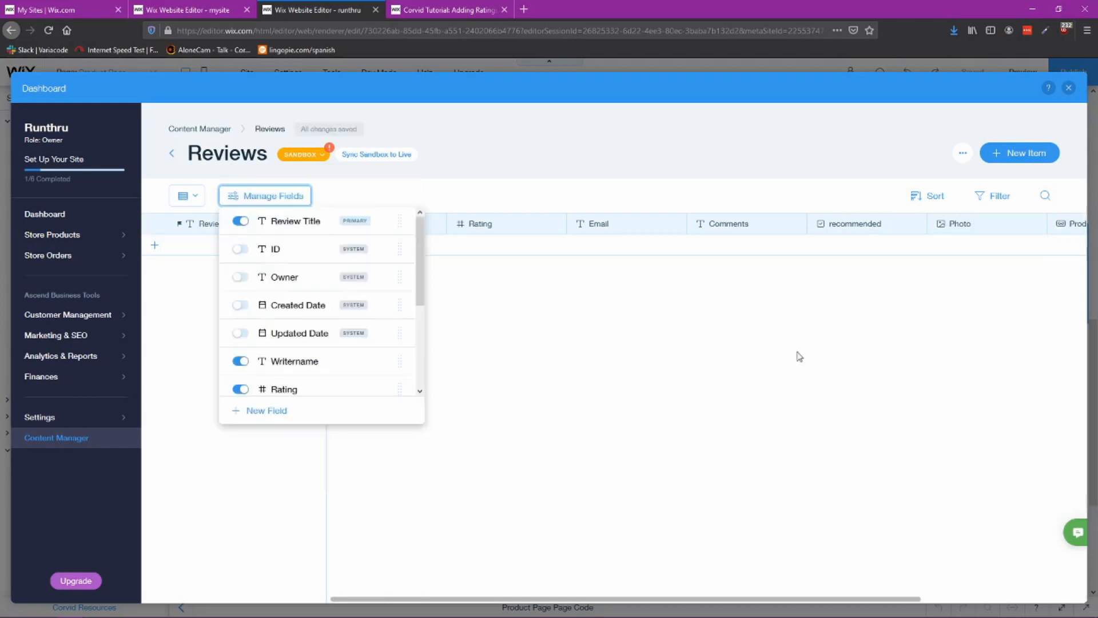
{"action": "left_click", "coordinate": [633, 434]}
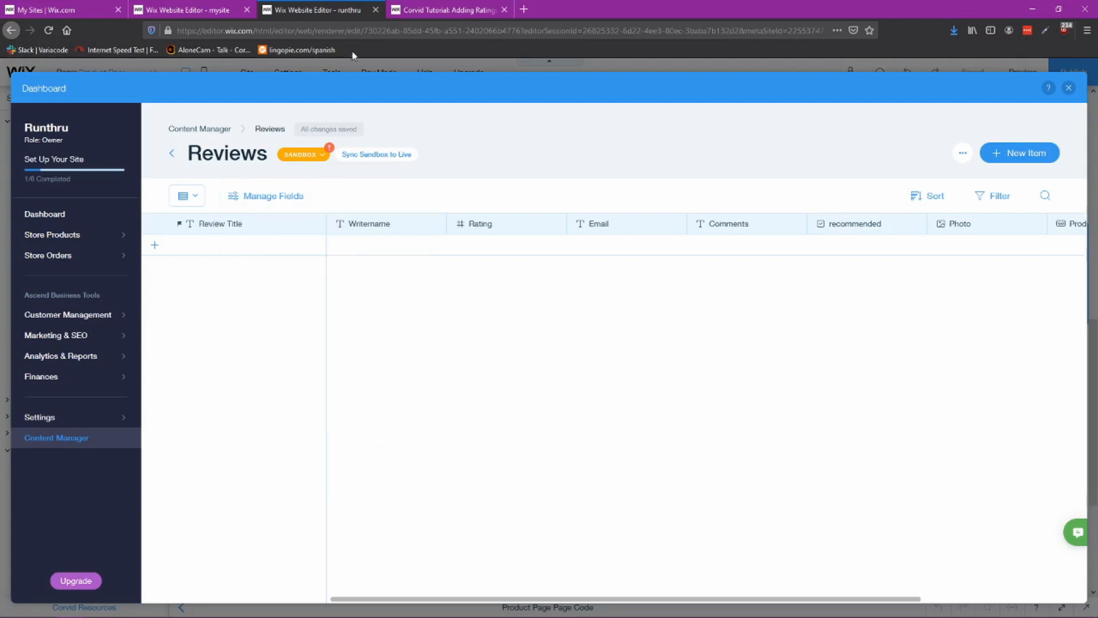
Step: Compare the Reviews collection's columns with the reference reviews collection
{"action": "left_click_drag", "start_coordinate": [444, 599], "coordinate": [505, 602]}
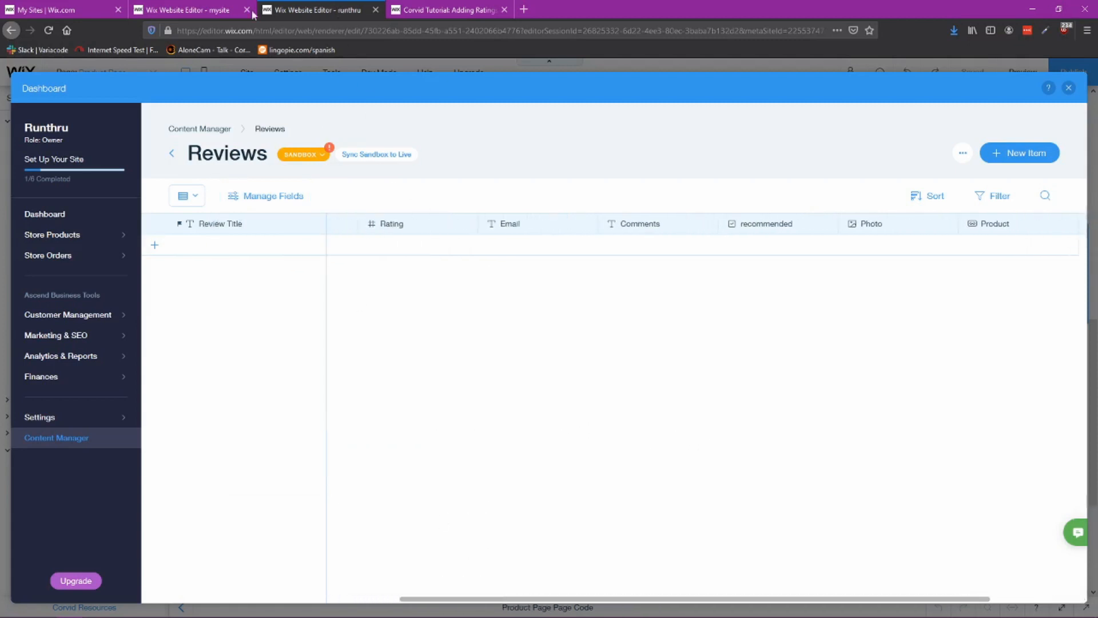
{"action": "left_click", "coordinate": [180, 12]}
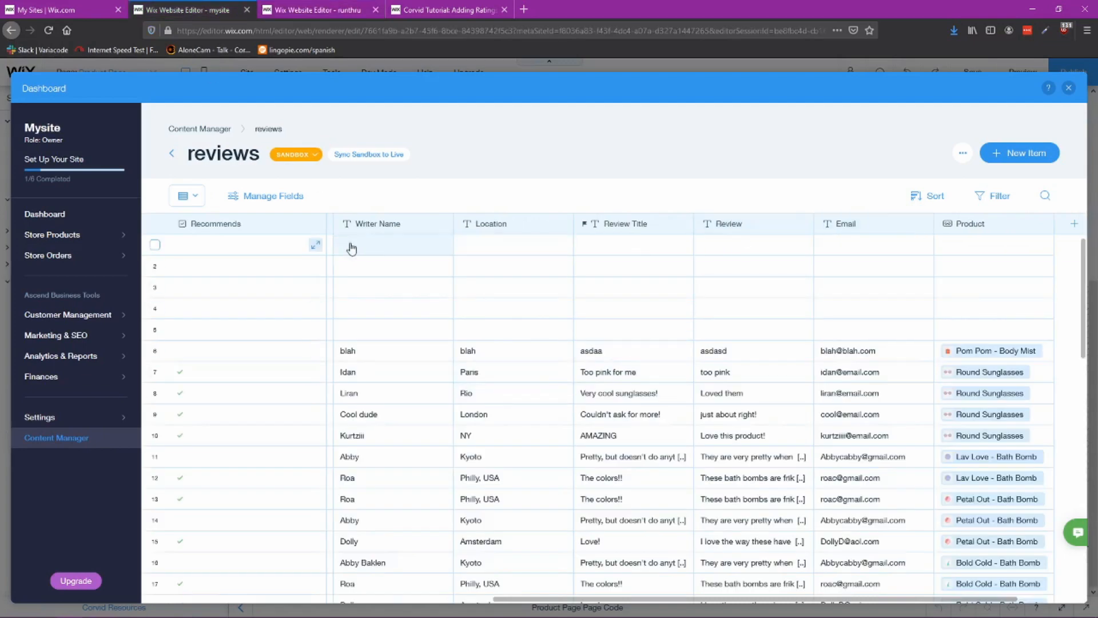
{"action": "key", "text": "ctrl+Tab"}
{"action": "left_click_drag", "start_coordinate": [701, 602], "coordinate": [629, 605]}
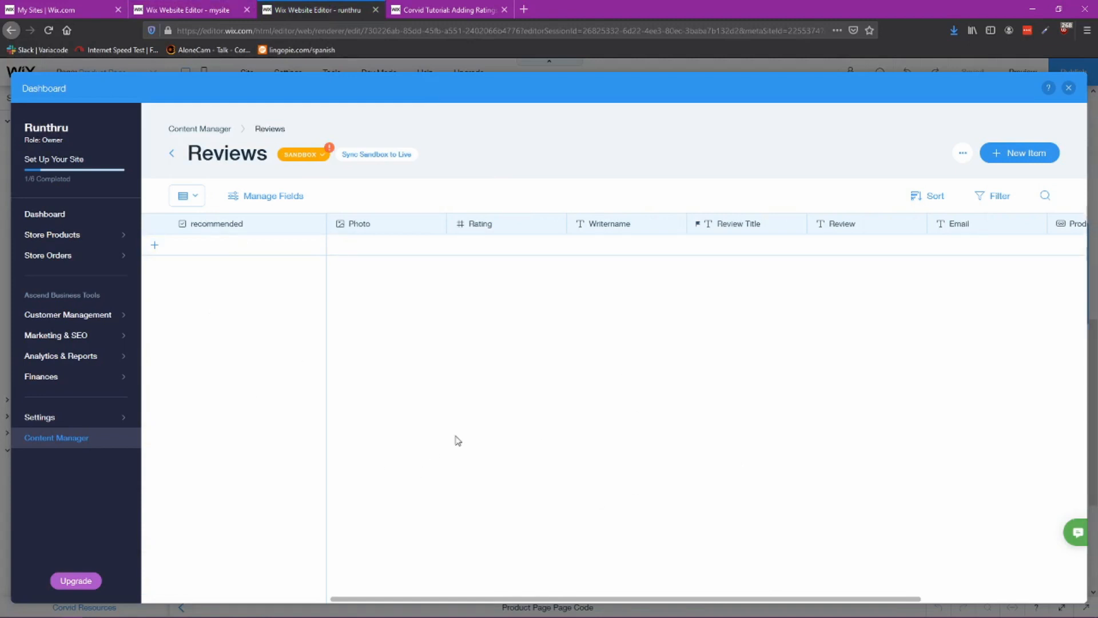
Step: Close the dashboard and examine the empty strips below the product details, then the reference site's review section
{"action": "left_click", "coordinate": [1068, 89]}
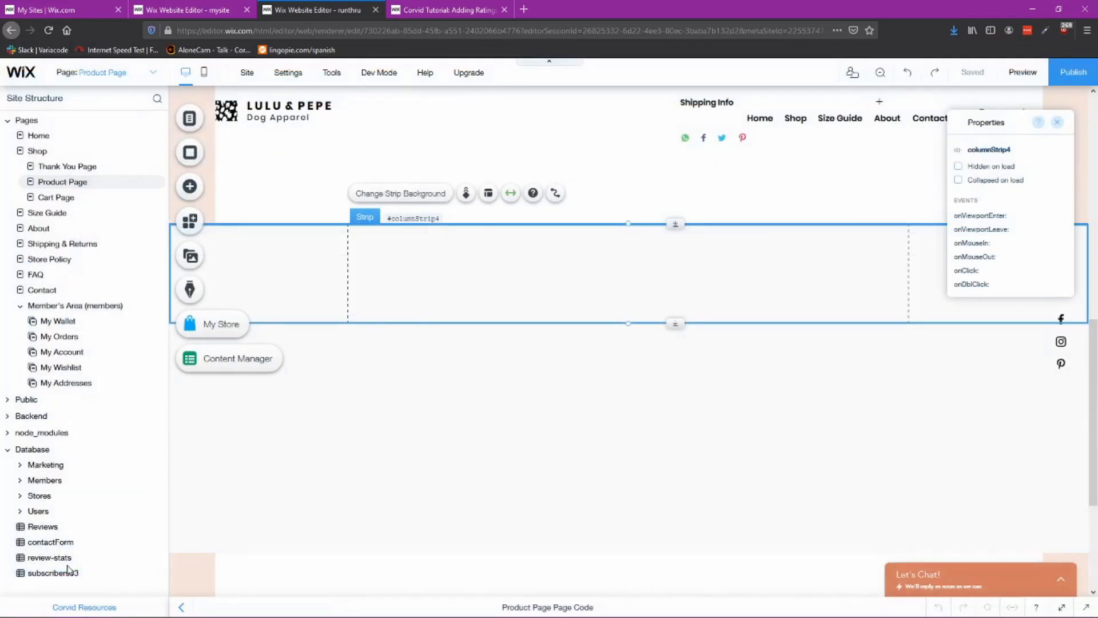
{"action": "scroll", "coordinate": [468, 380], "scroll_direction": "up", "scroll_amount": 3}
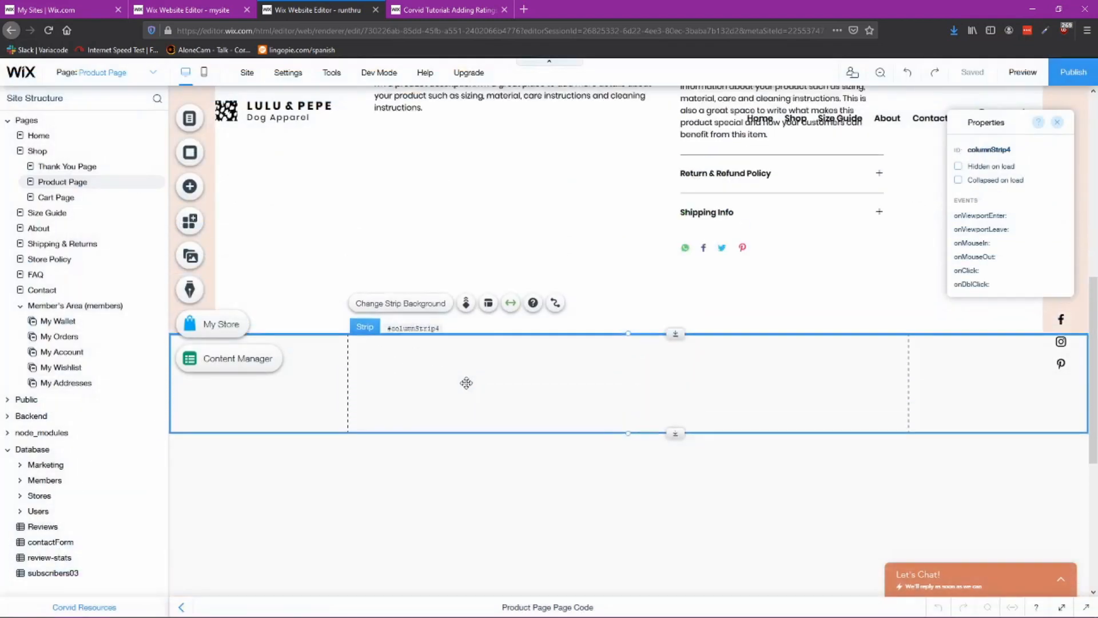
{"action": "scroll", "coordinate": [586, 384], "scroll_direction": "down", "scroll_amount": 2}
{"action": "left_click", "coordinate": [603, 539]}
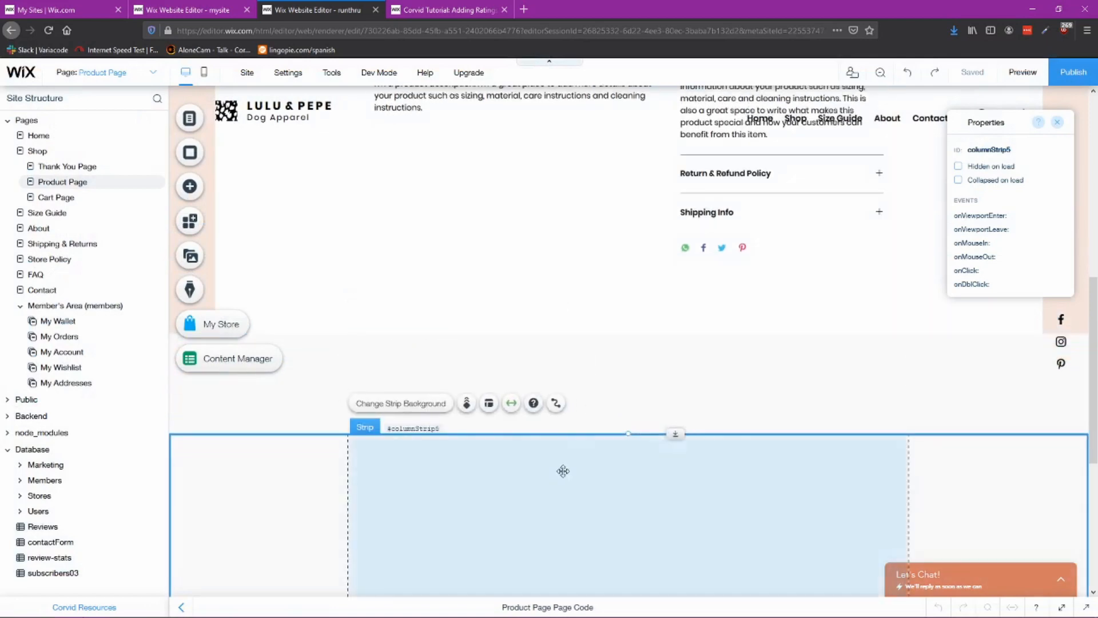
{"action": "scroll", "coordinate": [632, 372], "scroll_direction": "down", "scroll_amount": 5}
{"action": "scroll", "coordinate": [632, 373], "scroll_direction": "up", "scroll_amount": 5}
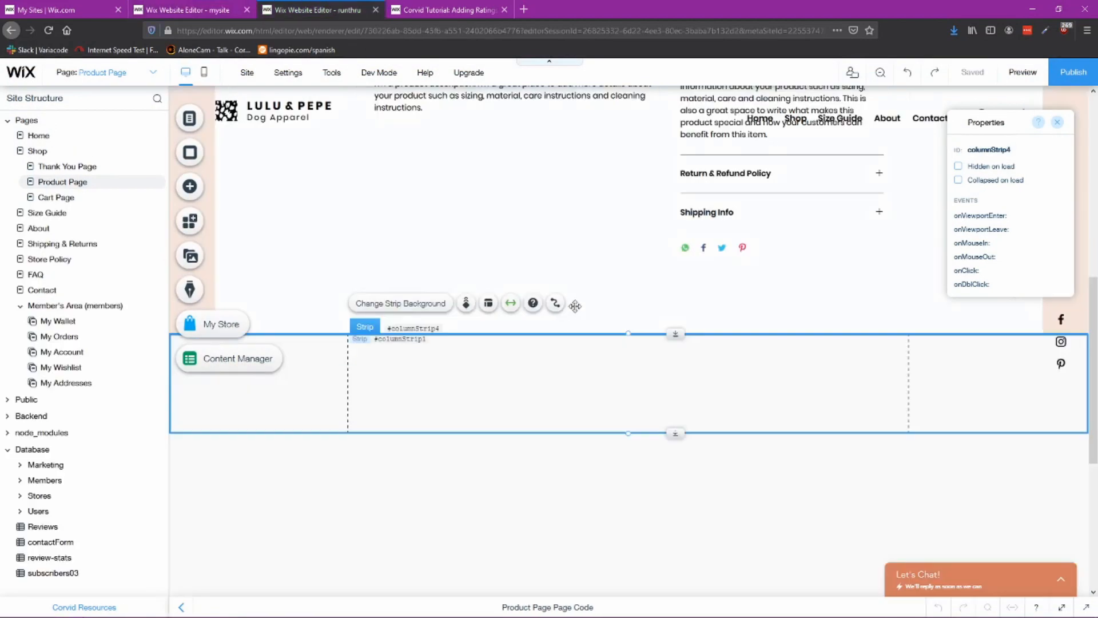
{"action": "left_click", "coordinate": [663, 273]}
{"action": "left_click", "coordinate": [640, 380]}
{"action": "left_click", "coordinate": [469, 510]}
{"action": "left_click", "coordinate": [655, 376]}
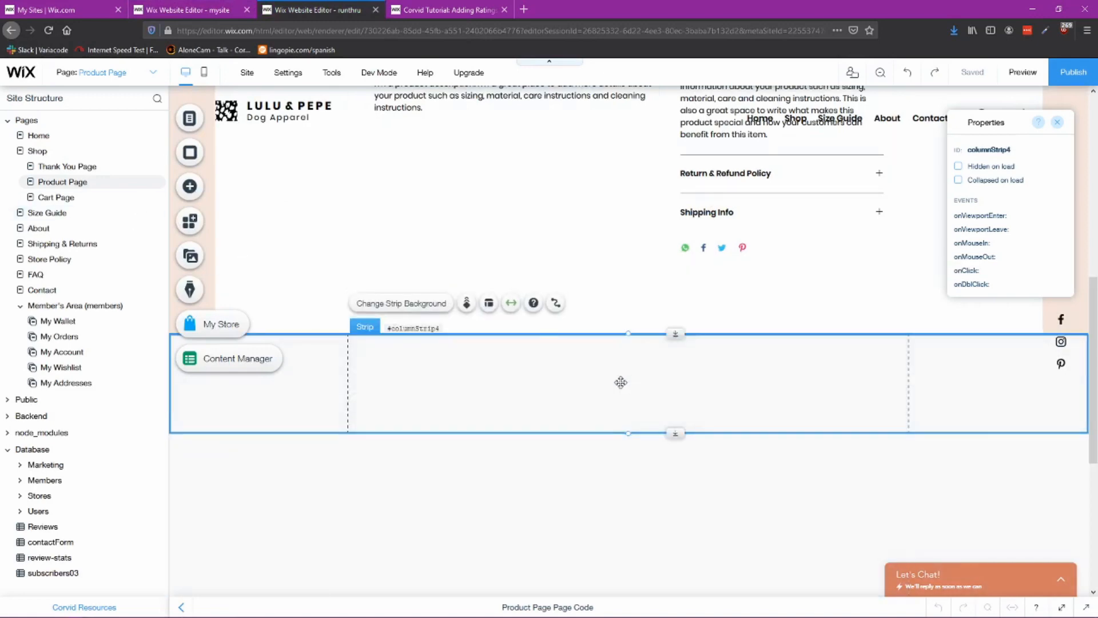
{"action": "left_click", "coordinate": [525, 466]}
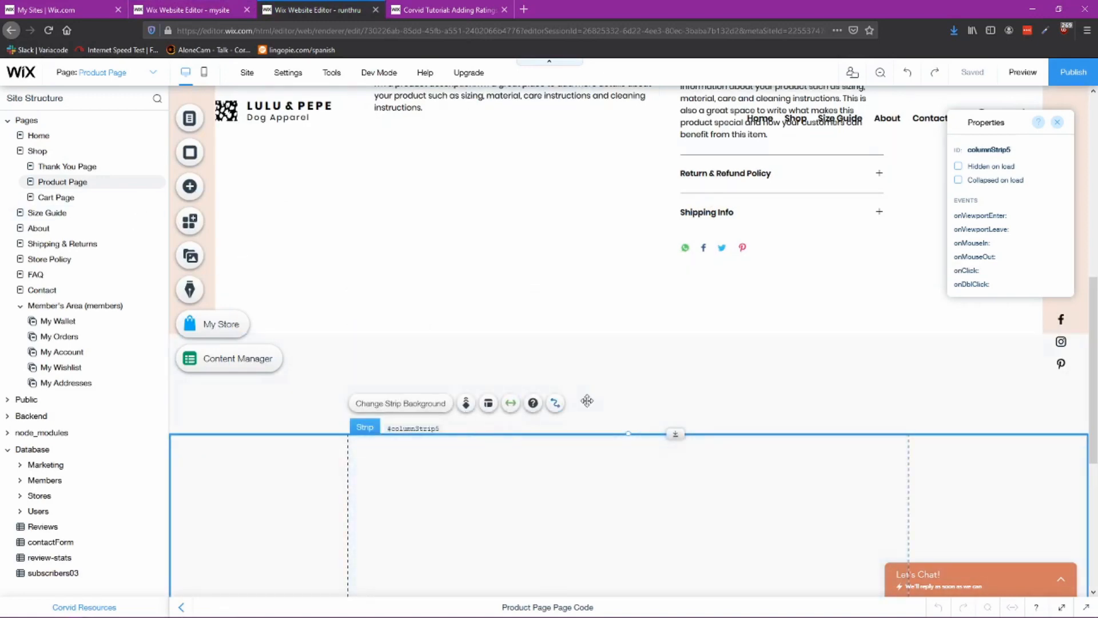
{"action": "left_click", "coordinate": [194, 10]}
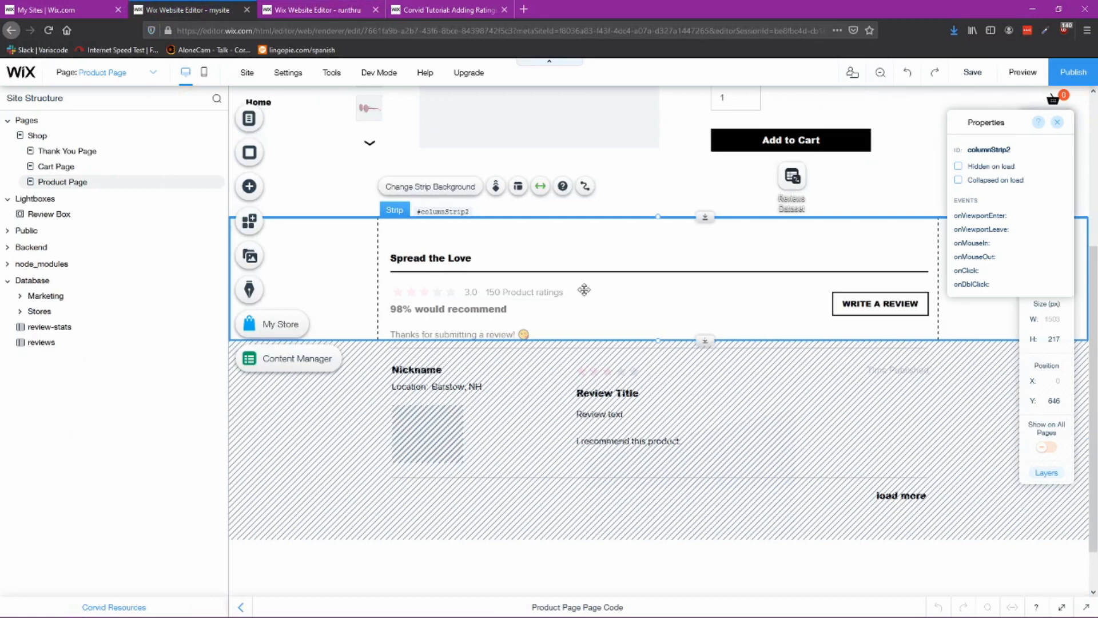
Step: Examine the properties of the reviews strip on the reference site
{"action": "left_click", "coordinate": [265, 409]}
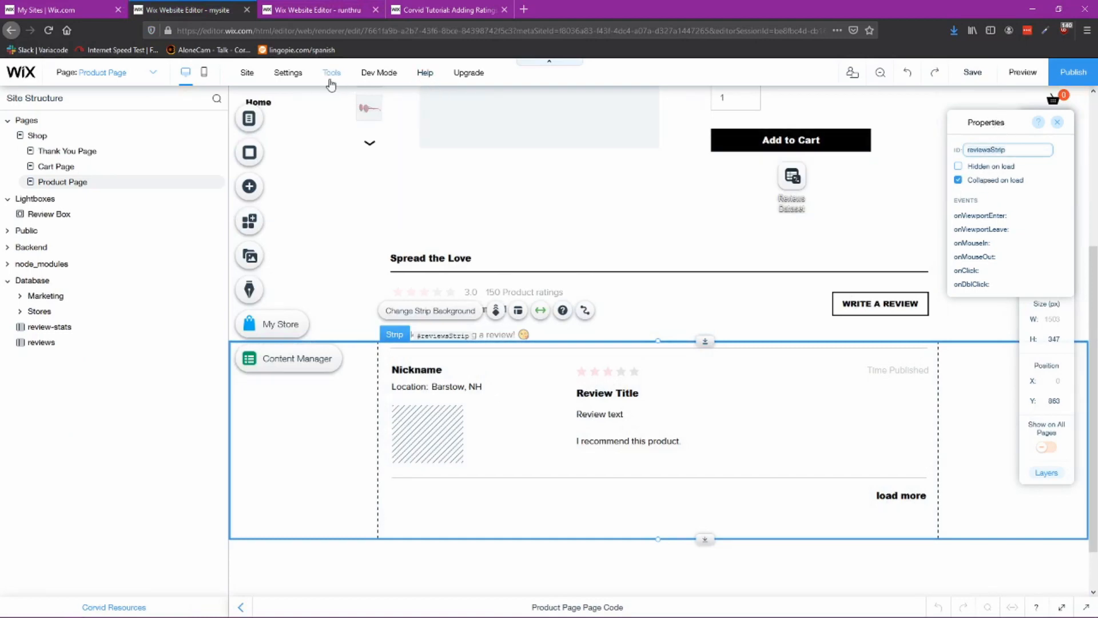
{"action": "mouse_move", "coordinate": [332, 76]}
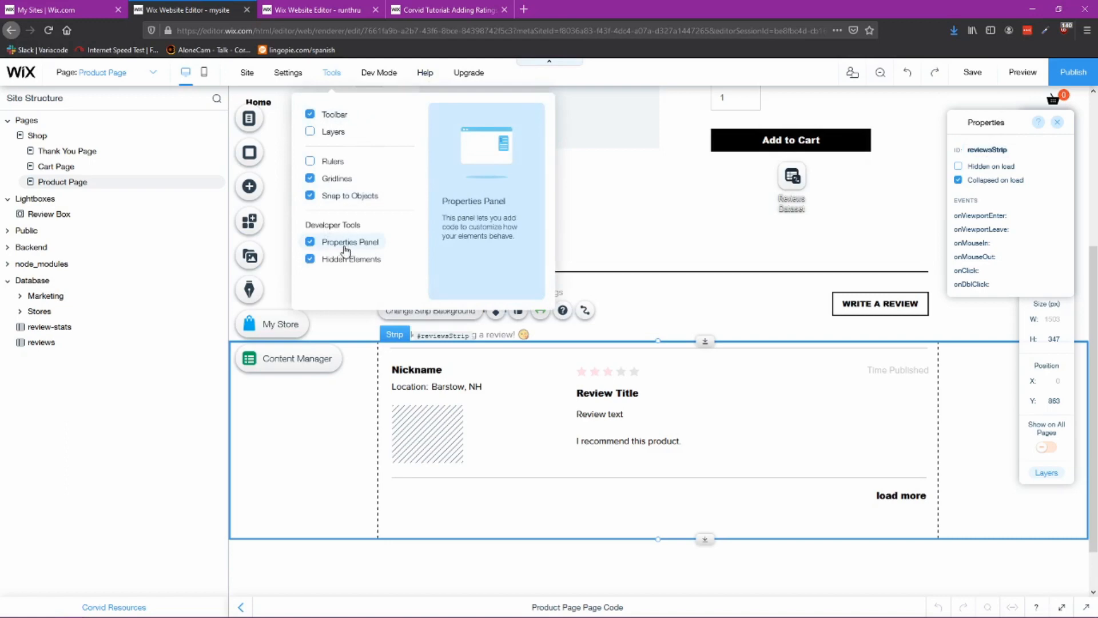
{"action": "right_click", "coordinate": [330, 400]}
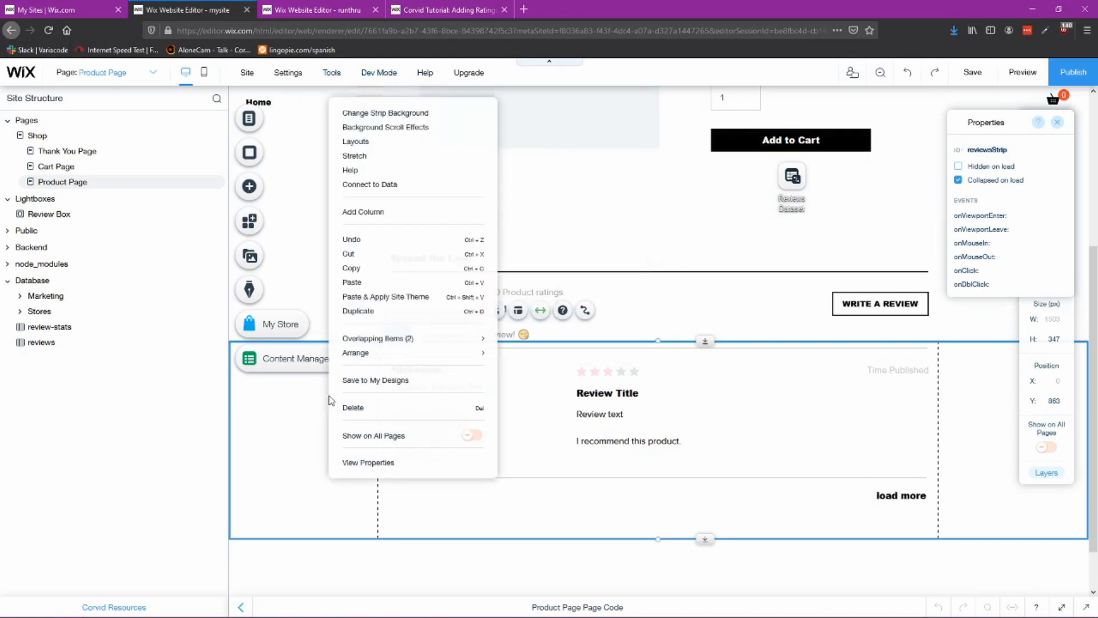
{"action": "left_click", "coordinate": [356, 465]}
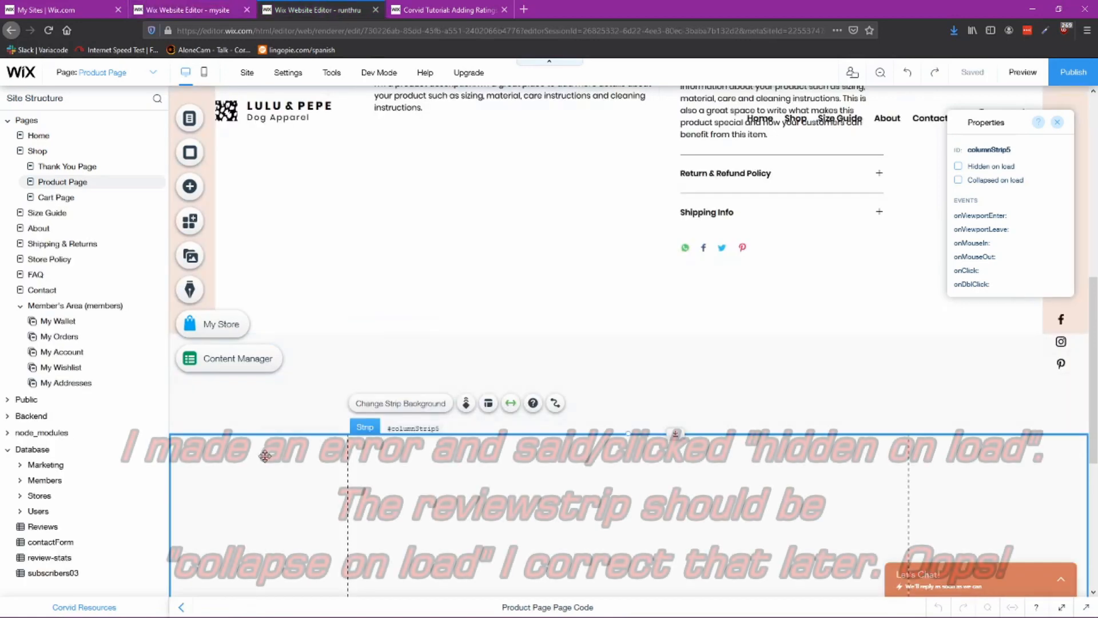
Step: Set the lower empty strip's ID to reviewsStrip and mark it hidden on load
{"action": "left_click", "coordinate": [994, 150]}
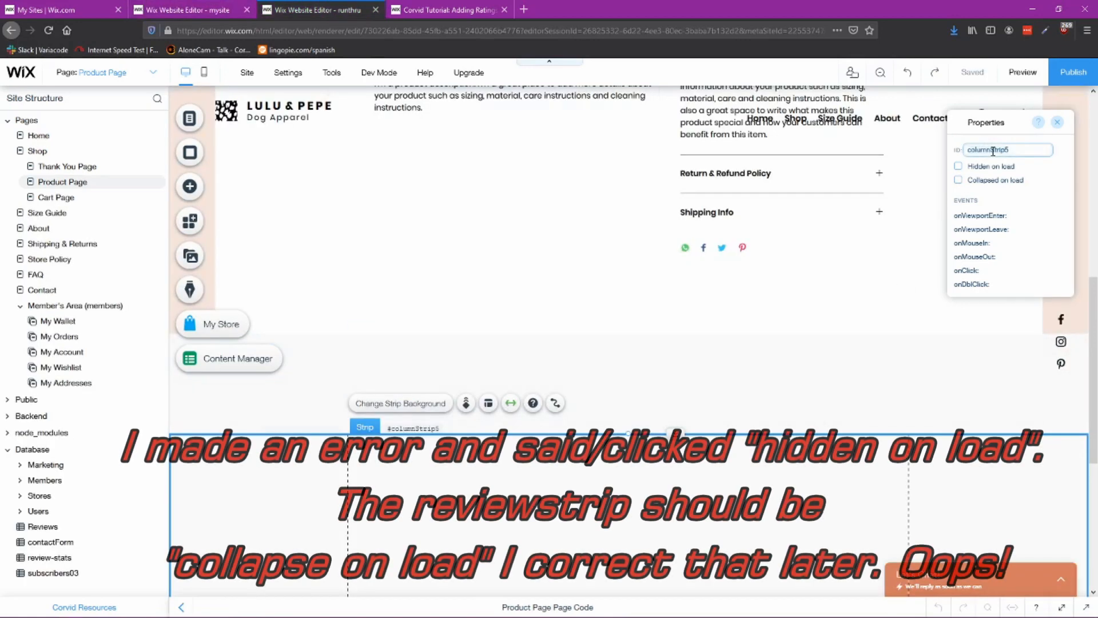
{"action": "left_click", "coordinate": [979, 168]}
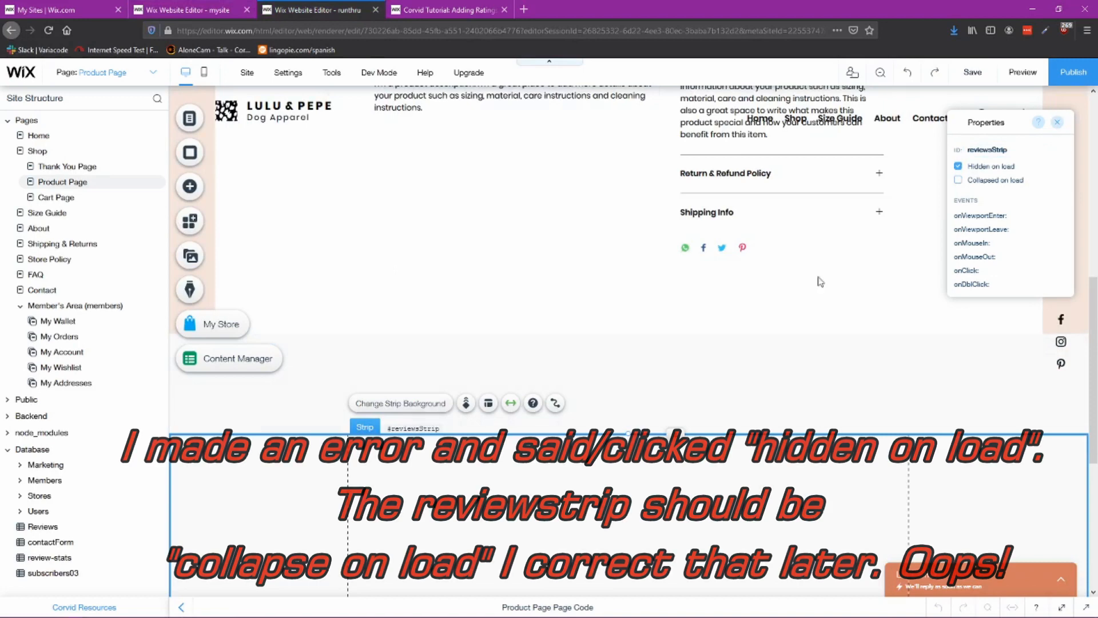
Step: Add an All Caps title to the upper empty strip, change its text to Product Reviews and centre it
{"action": "left_click", "coordinate": [492, 362]}
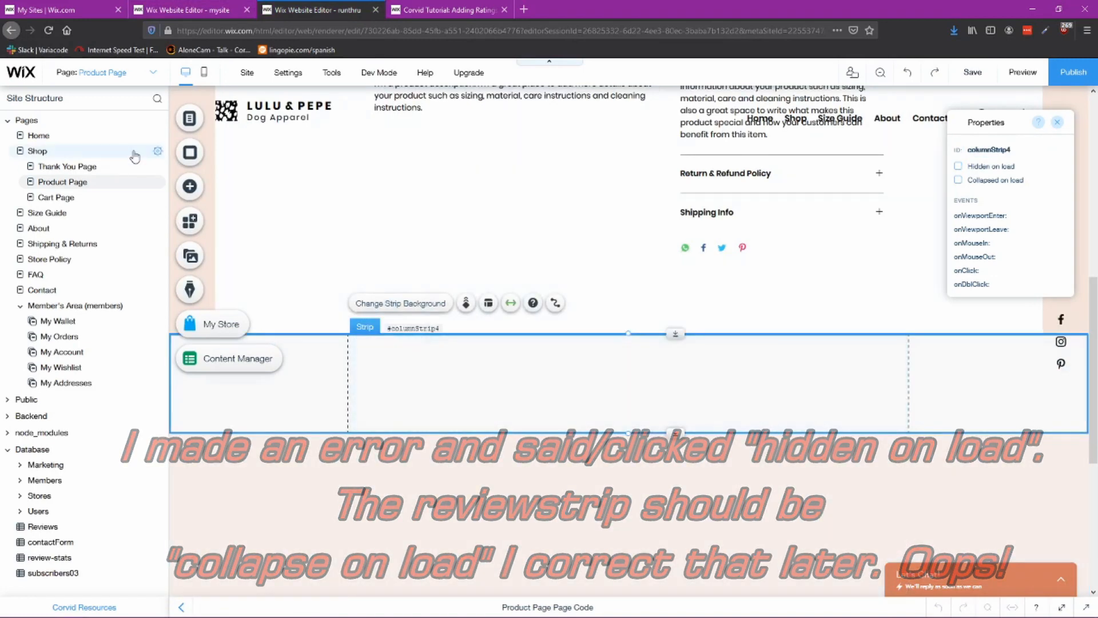
{"action": "left_click", "coordinate": [190, 186]}
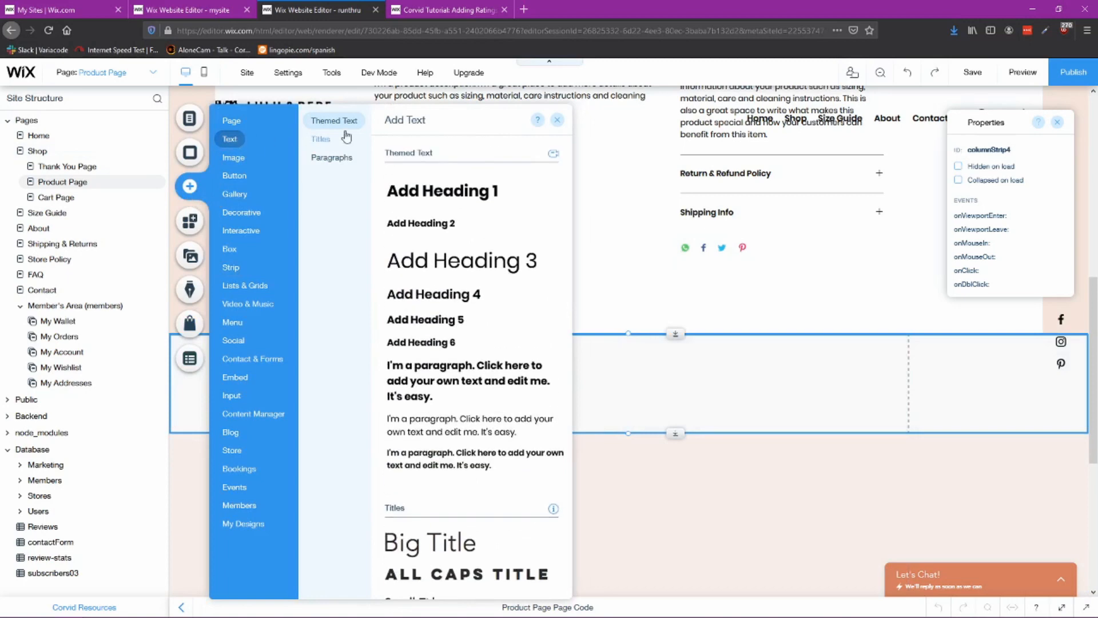
{"action": "left_click", "coordinate": [321, 139]}
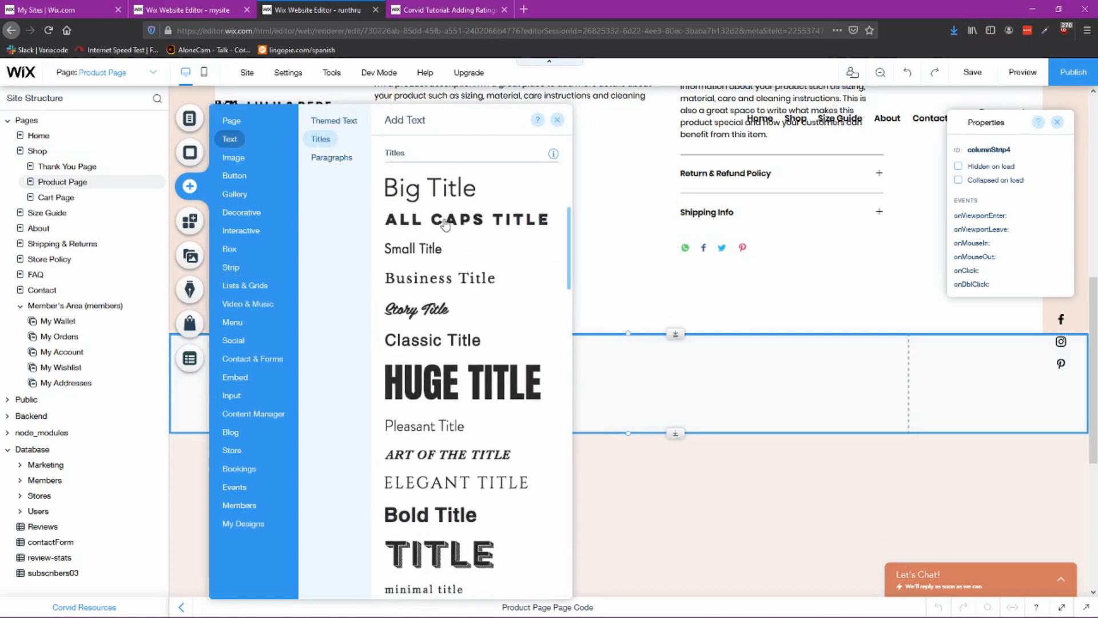
{"action": "left_click_drag", "start_coordinate": [445, 225], "coordinate": [622, 356]}
{"action": "double_click", "coordinate": [622, 355]}
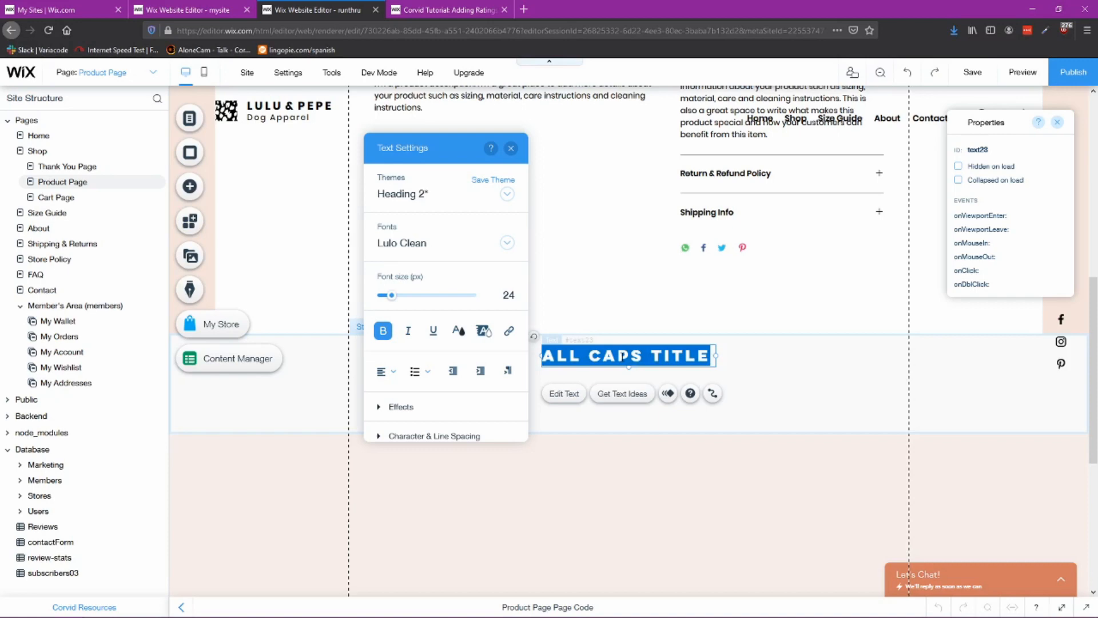
{"action": "type", "text": "P"}
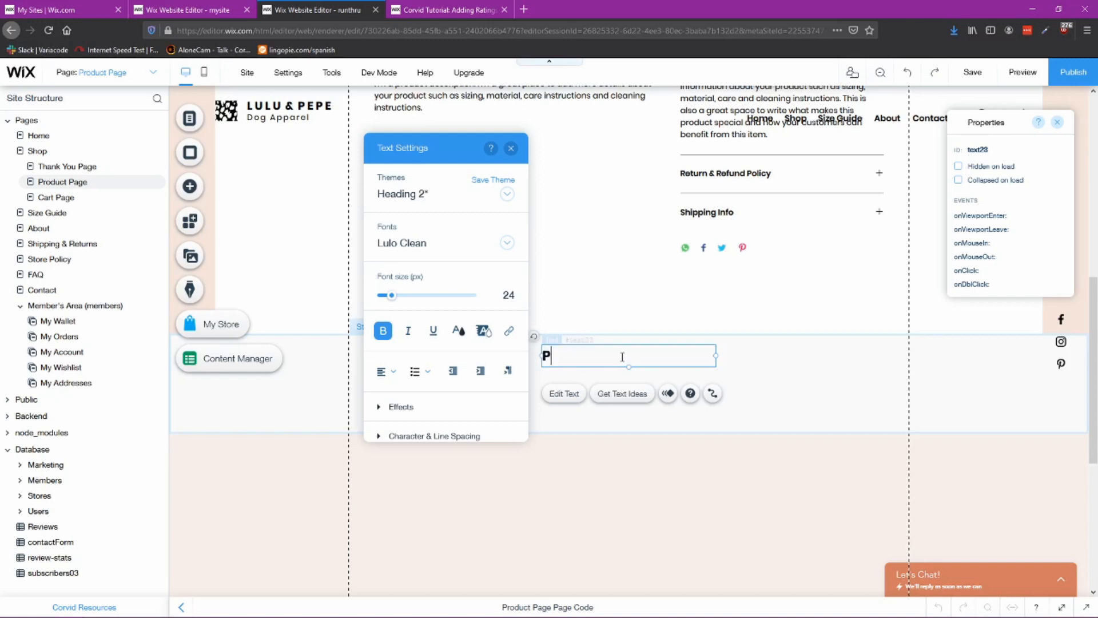
{"action": "type", "text": "roduct Reviews"}
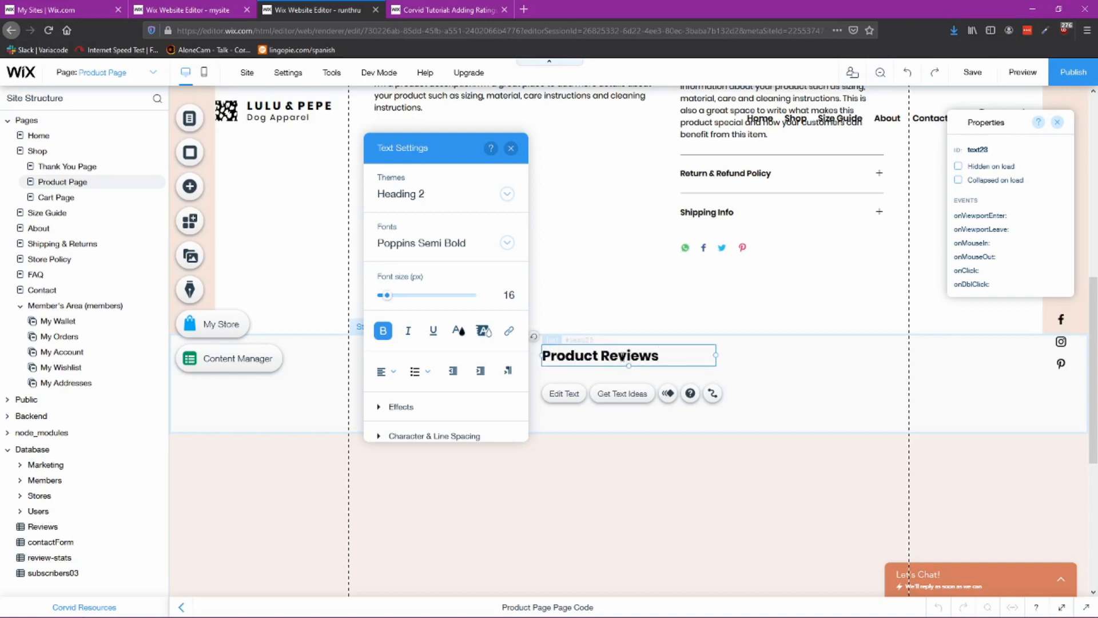
{"action": "left_click", "coordinate": [385, 371]}
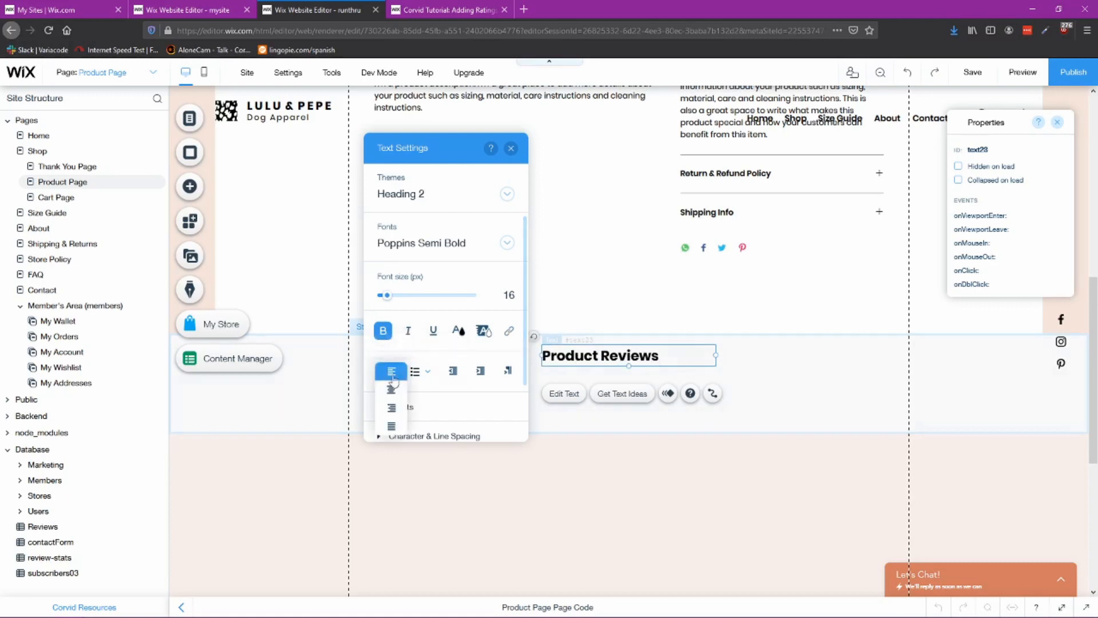
{"action": "left_click", "coordinate": [391, 401]}
{"action": "left_click", "coordinate": [756, 371]}
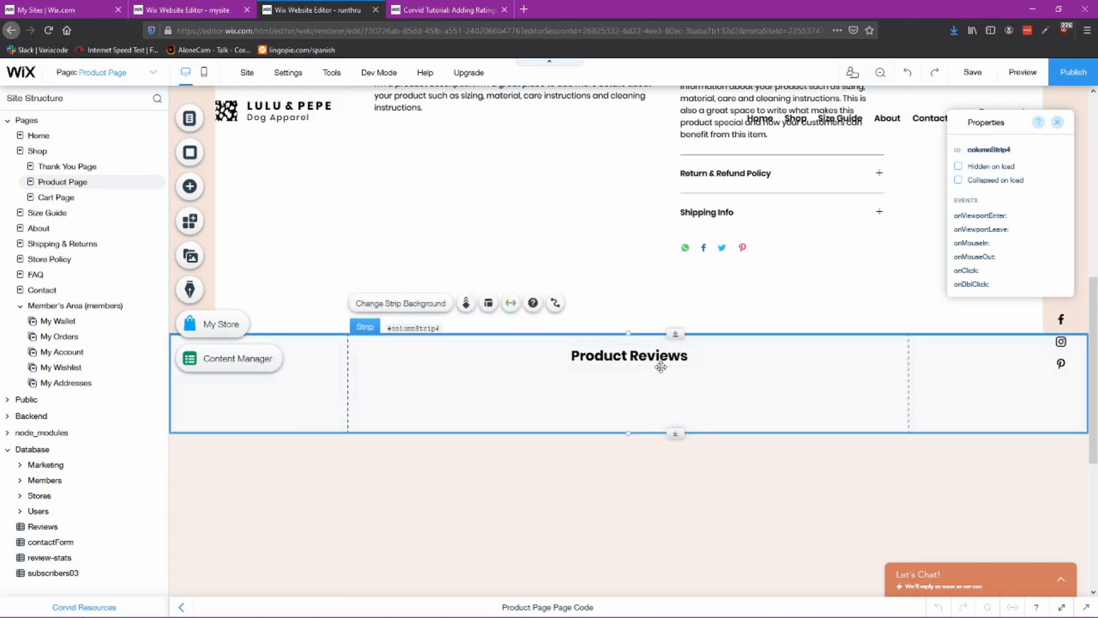
Step: Copy the ratings display from the reference site and paste it below the Product Reviews title
{"action": "left_click", "coordinate": [185, 10]}
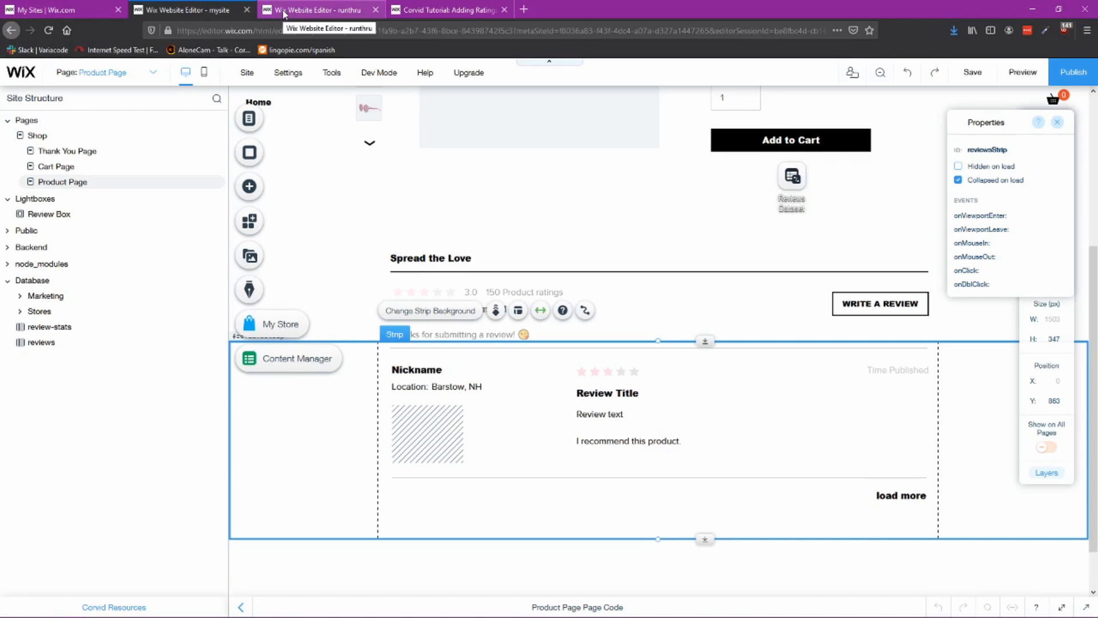
{"action": "left_click", "coordinate": [503, 292]}
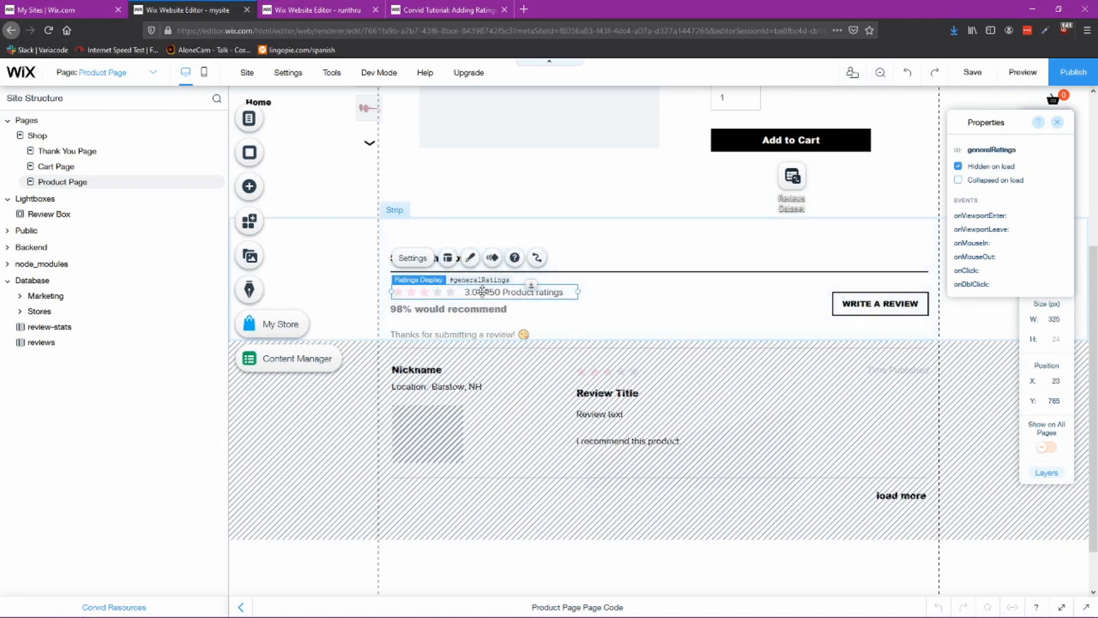
{"action": "right_click", "coordinate": [483, 292]}
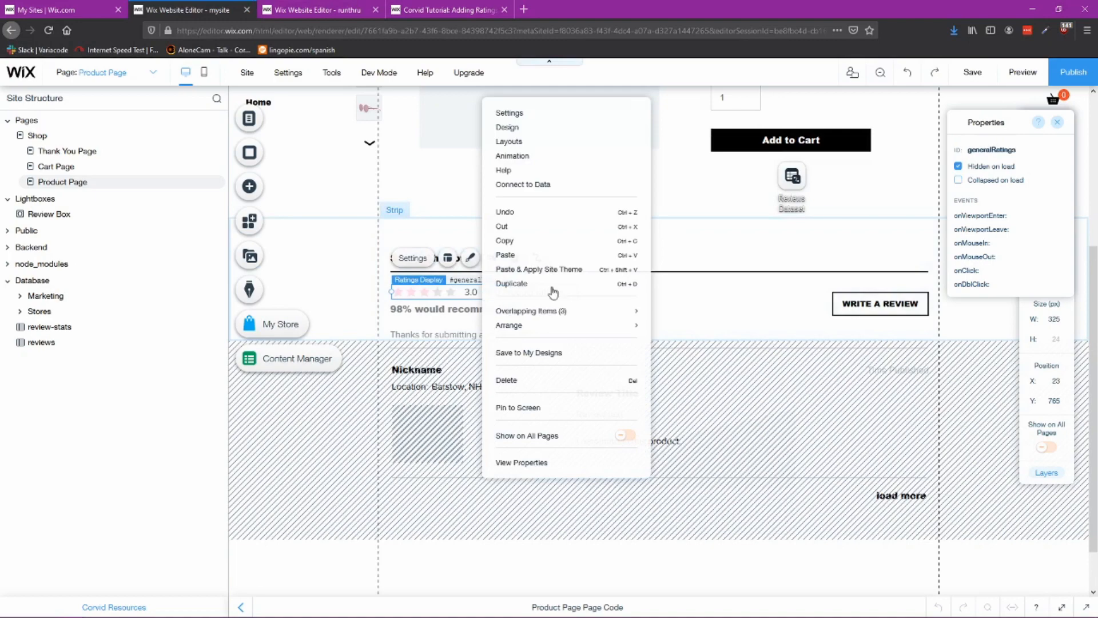
{"action": "left_click", "coordinate": [533, 248]}
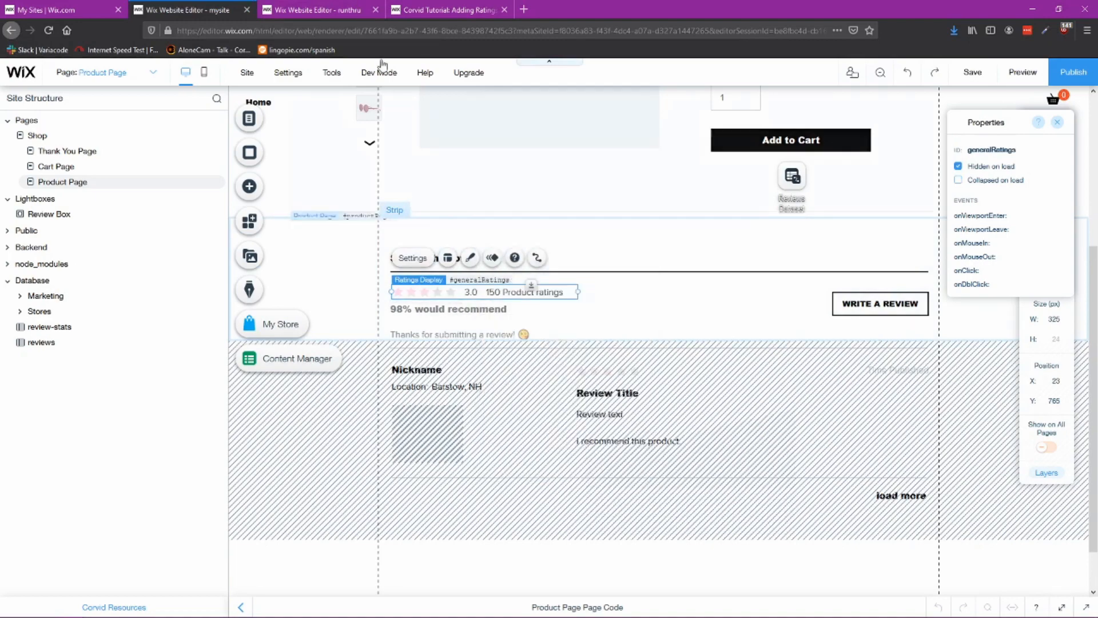
{"action": "key", "text": "ctrl+Tab"}
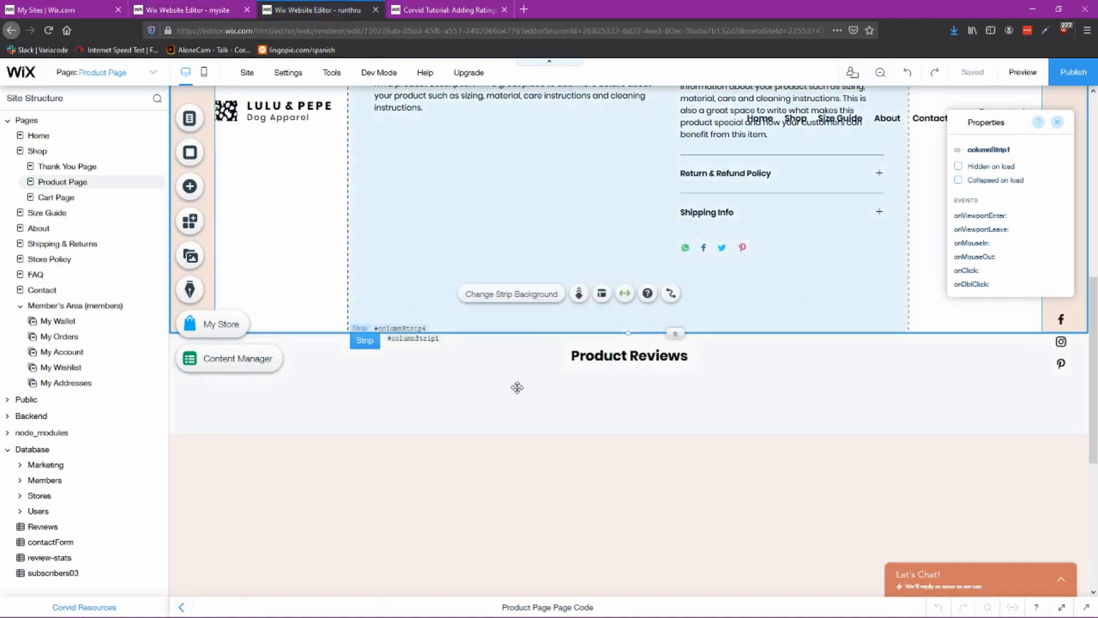
{"action": "right_click", "coordinate": [509, 385]}
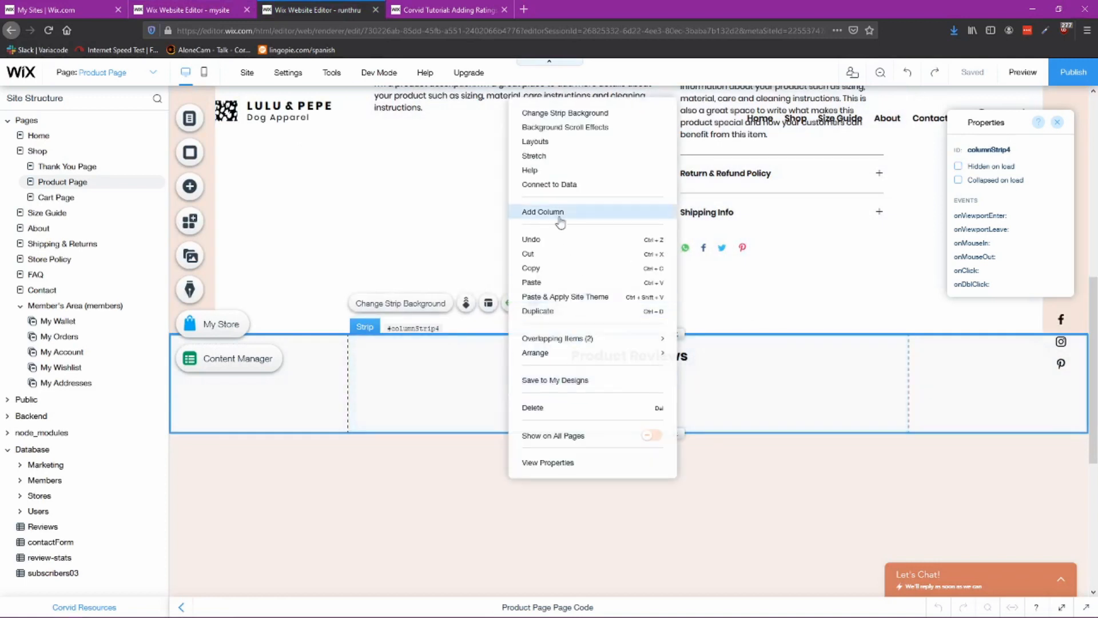
{"action": "left_click", "coordinate": [565, 282]}
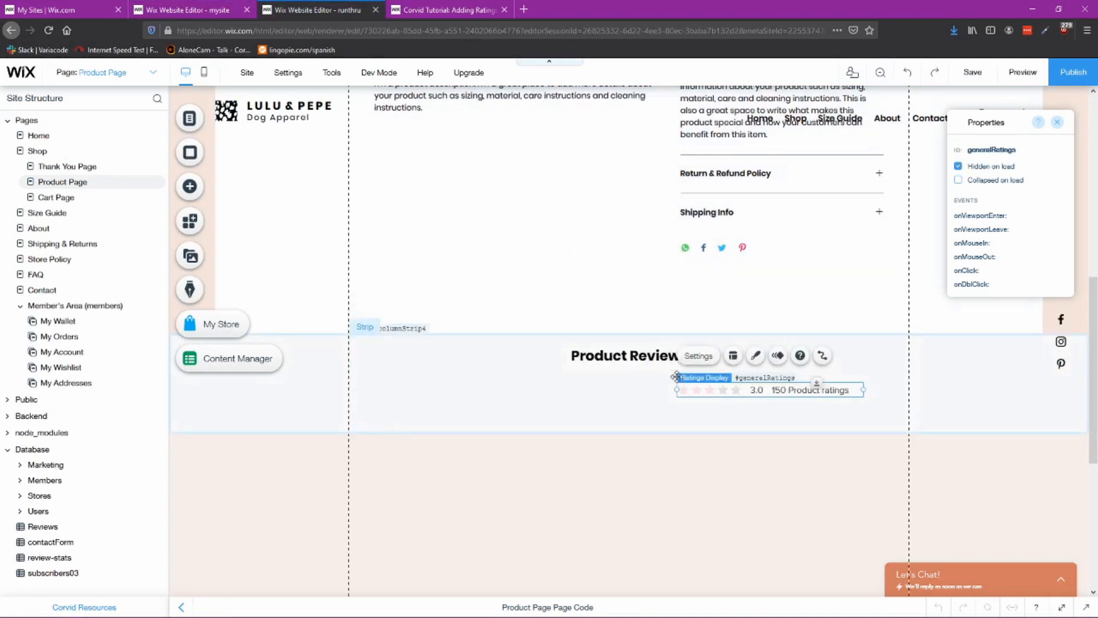
{"action": "left_click_drag", "start_coordinate": [777, 389], "coordinate": [461, 383]}
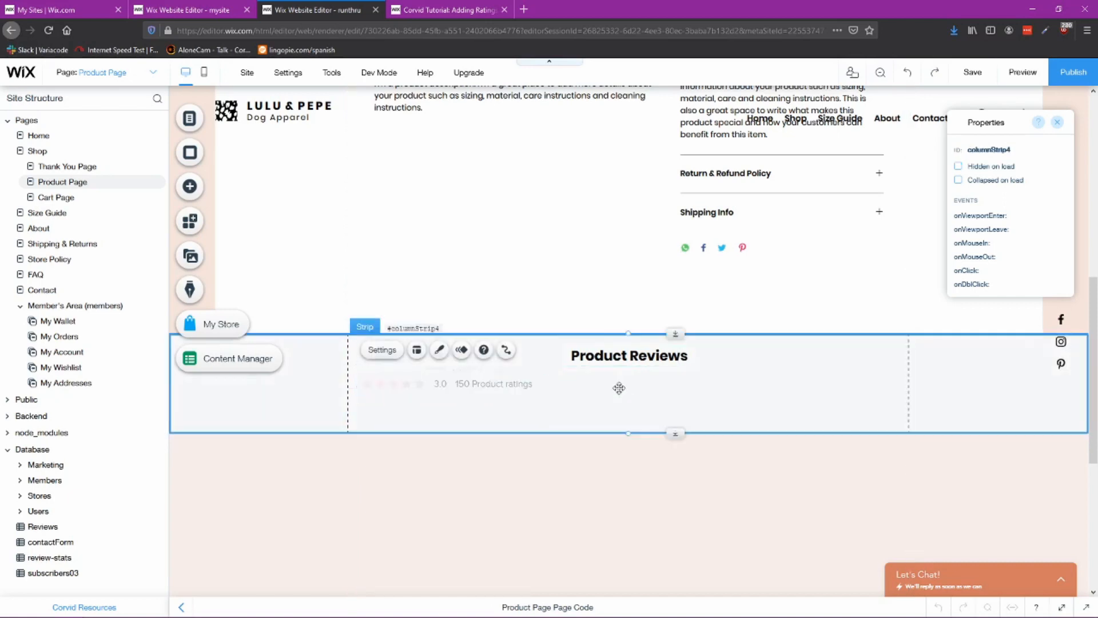
Step: Browse the available ratings input elements and examine the reference site's recommendation percentage text
{"action": "left_click", "coordinate": [192, 187]}
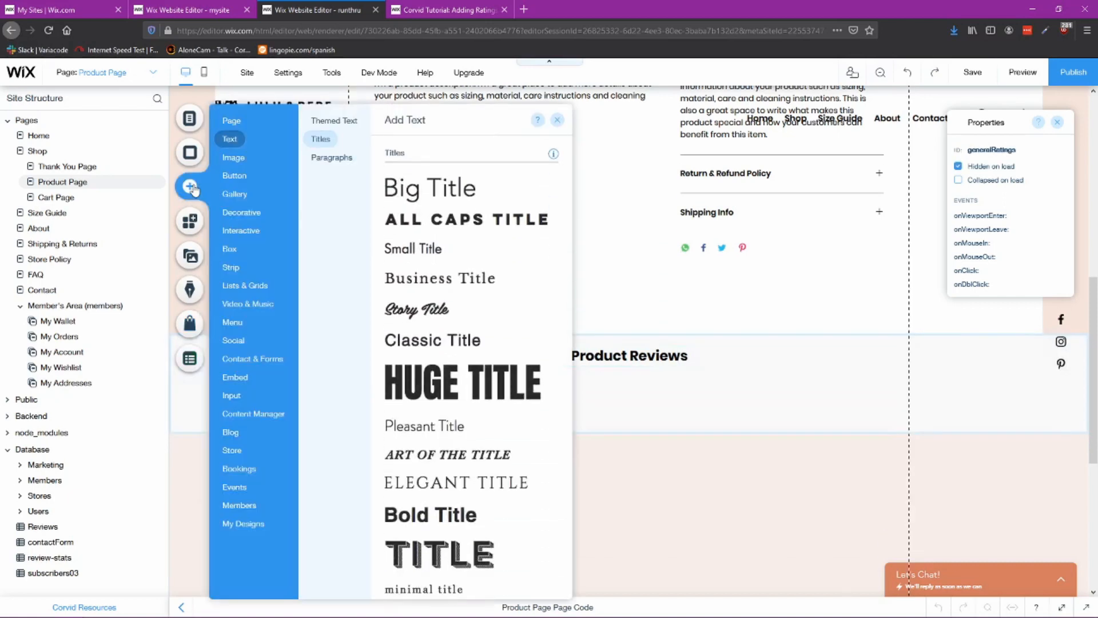
{"action": "left_click", "coordinate": [232, 395]}
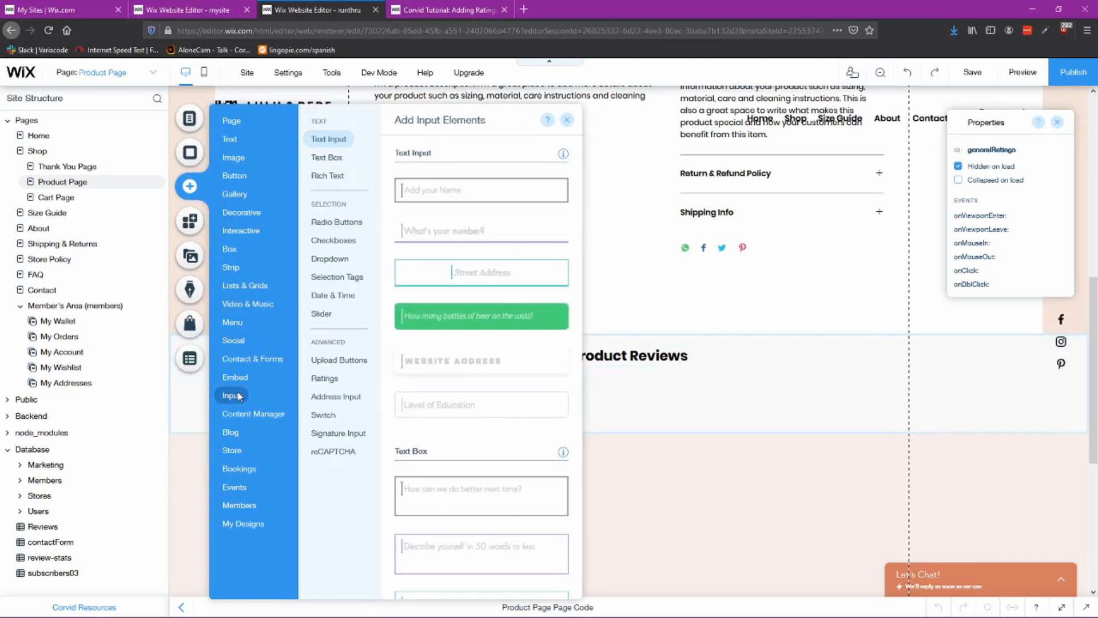
{"action": "left_click", "coordinate": [330, 380]}
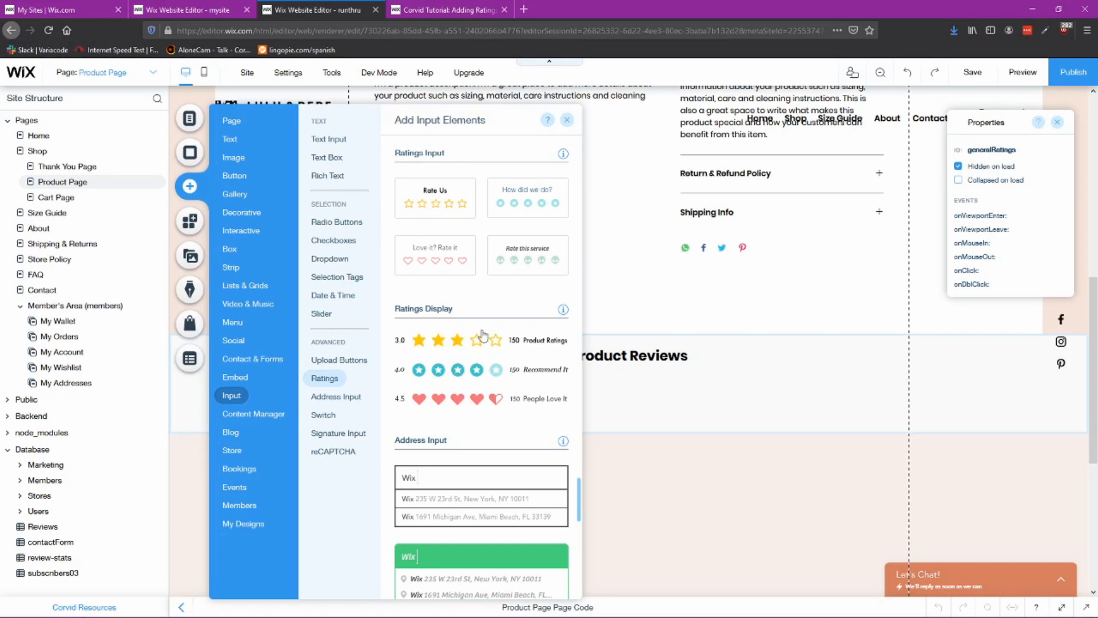
{"action": "left_click", "coordinate": [668, 394]}
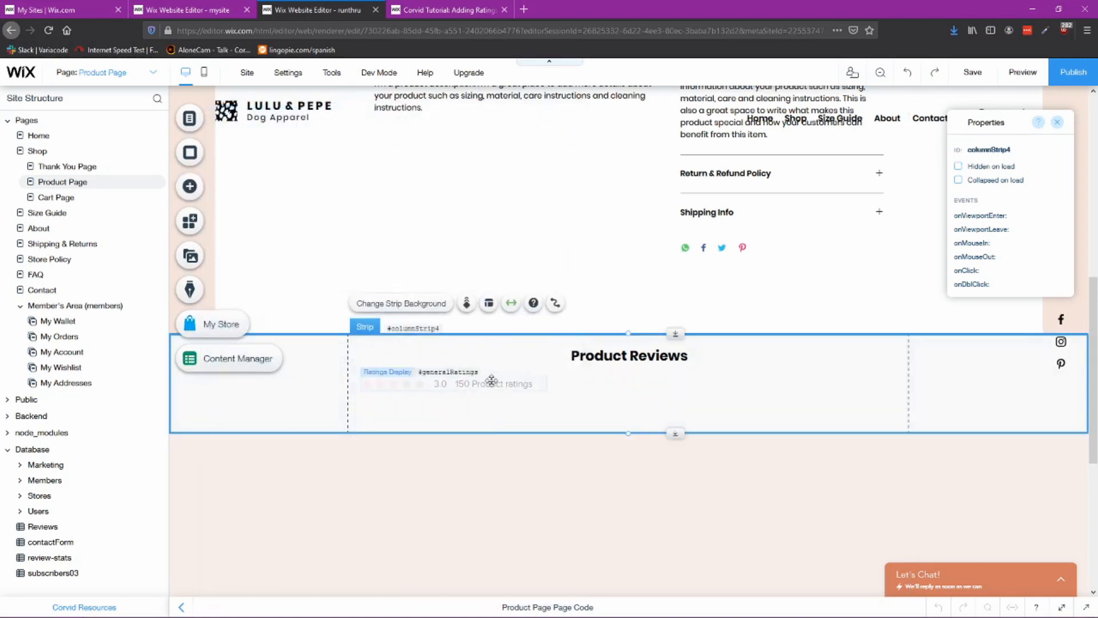
{"action": "left_click", "coordinate": [485, 382]}
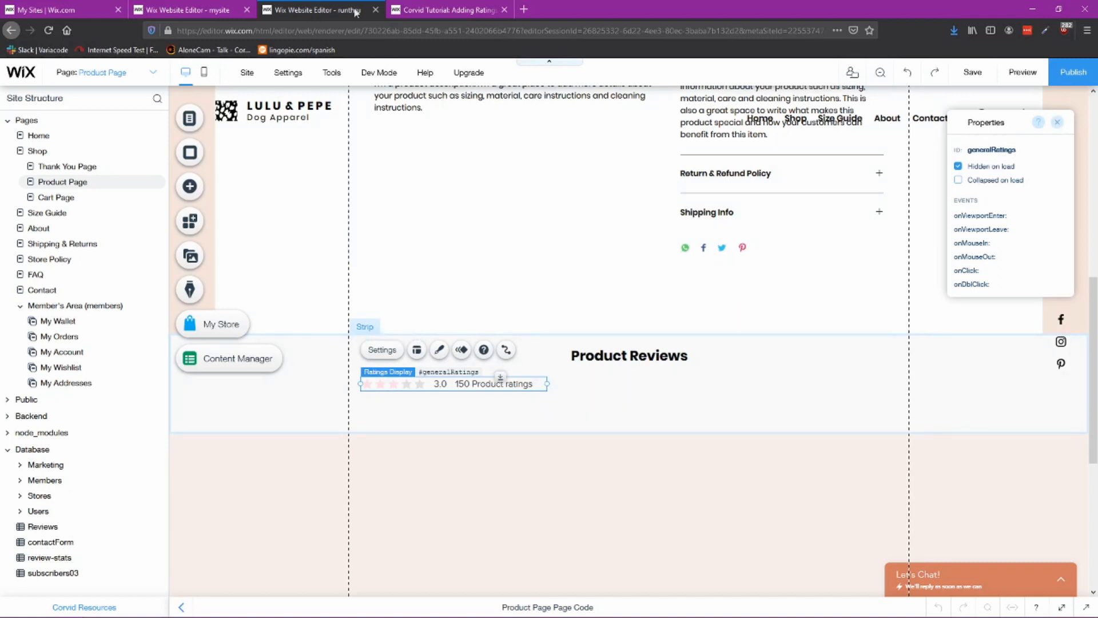
{"action": "left_click", "coordinate": [203, 16]}
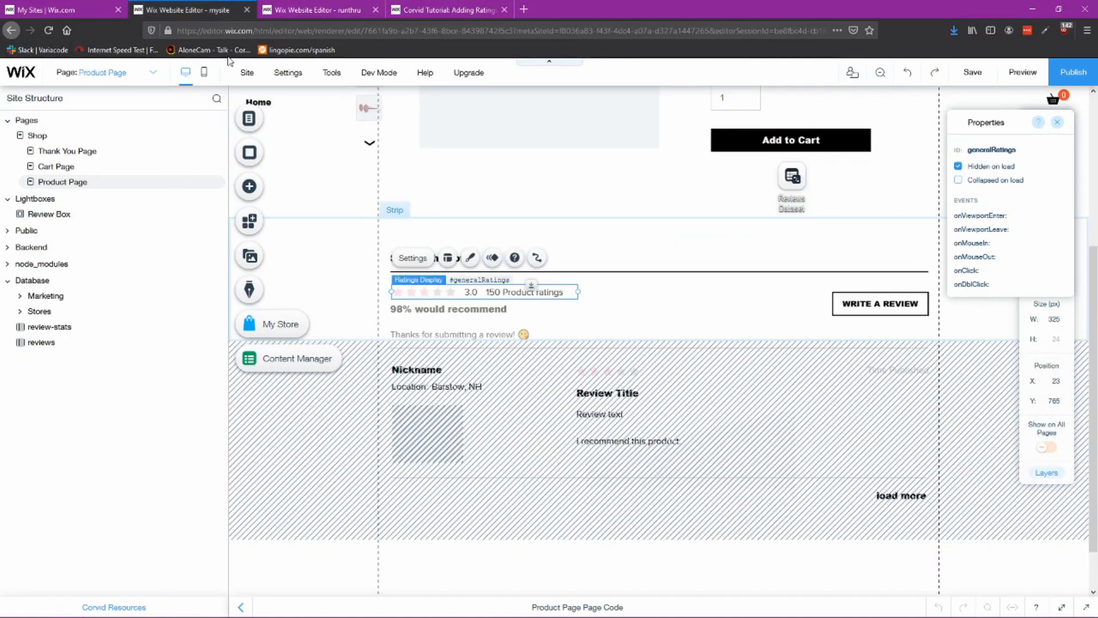
{"action": "left_click", "coordinate": [479, 310]}
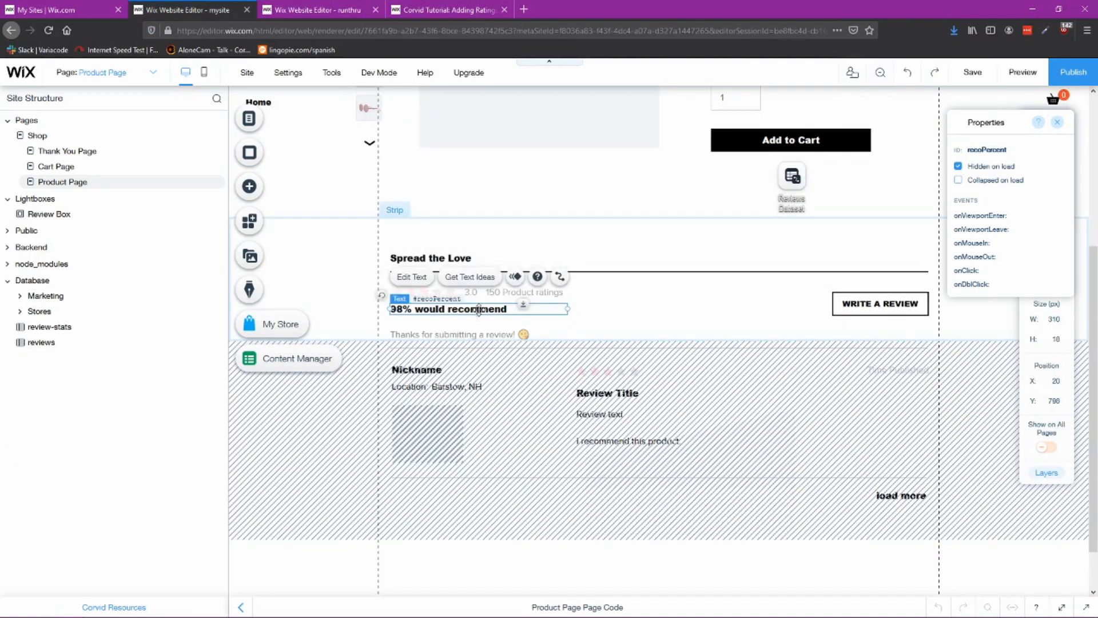
{"action": "left_click", "coordinate": [318, 11]}
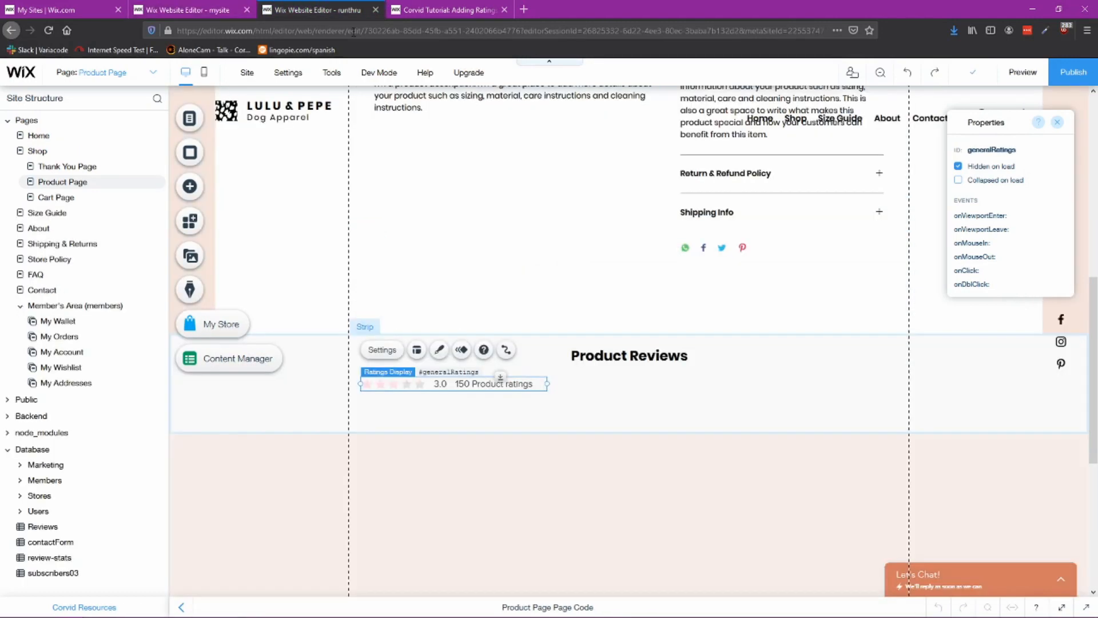
Step: Add a Heading 2 text below the ratings display and change its text to % recommended
{"action": "left_click", "coordinate": [190, 186]}
{"action": "mouse_move", "coordinate": [231, 143]}
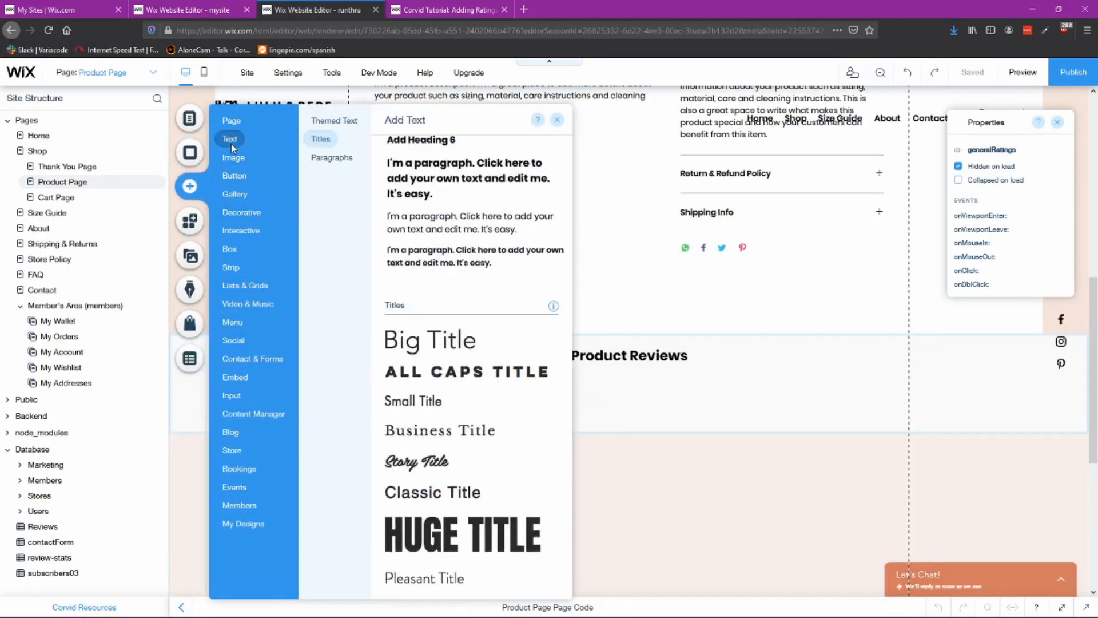
{"action": "left_click", "coordinate": [338, 137]}
{"action": "left_click", "coordinate": [338, 125]}
{"action": "left_click", "coordinate": [328, 141]}
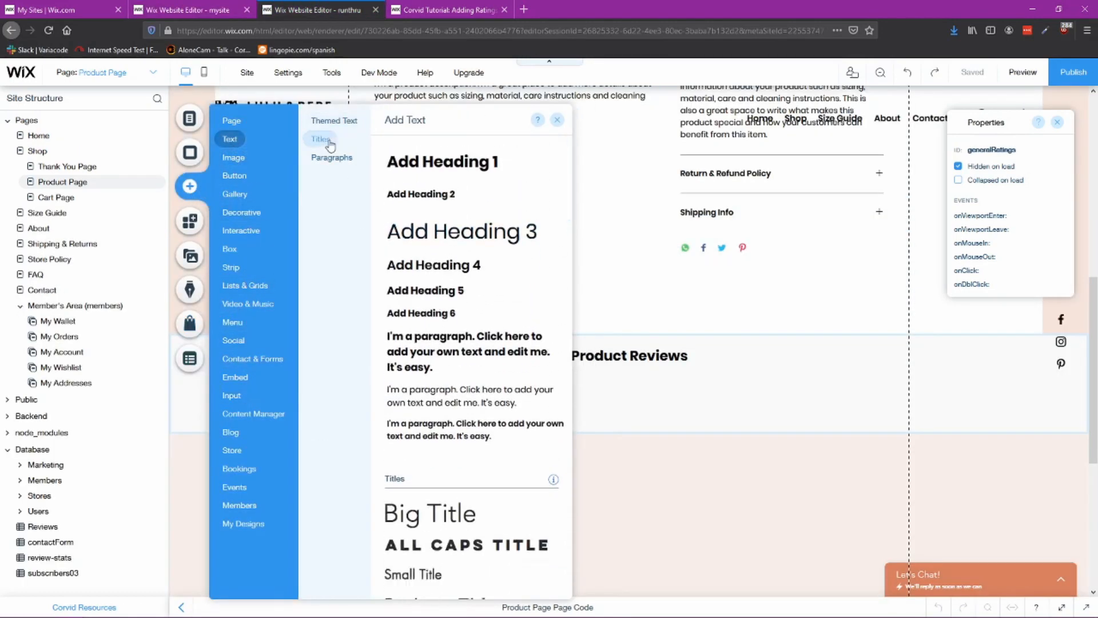
{"action": "left_click", "coordinate": [329, 122]}
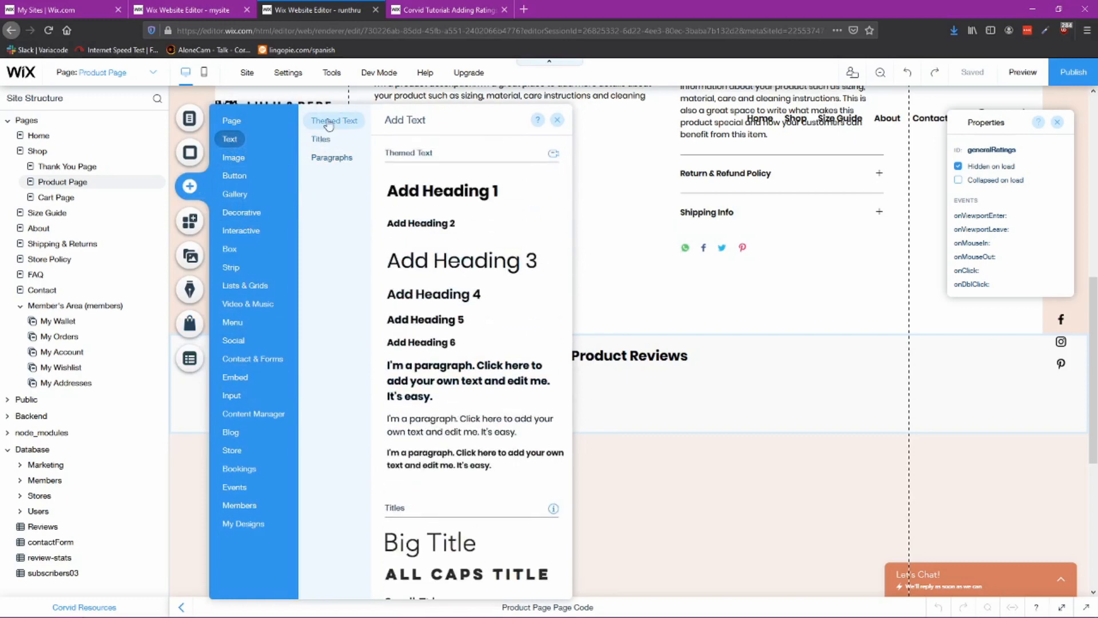
{"action": "left_click_drag", "start_coordinate": [420, 223], "coordinate": [428, 410]}
{"action": "double_click", "coordinate": [430, 409]}
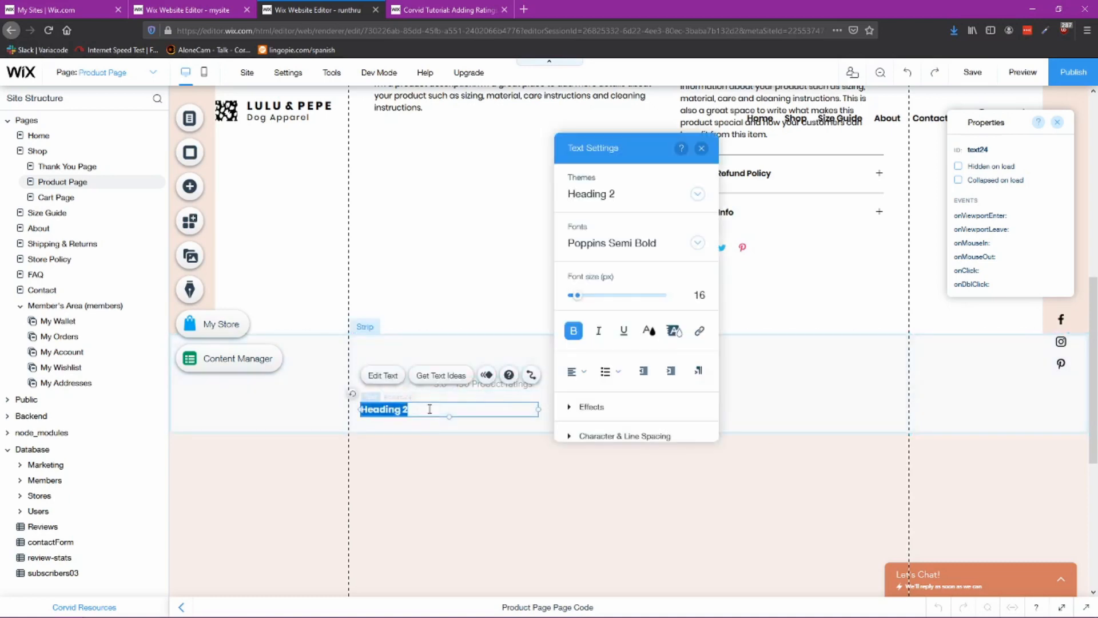
{"action": "type", "text": "% recommended"}
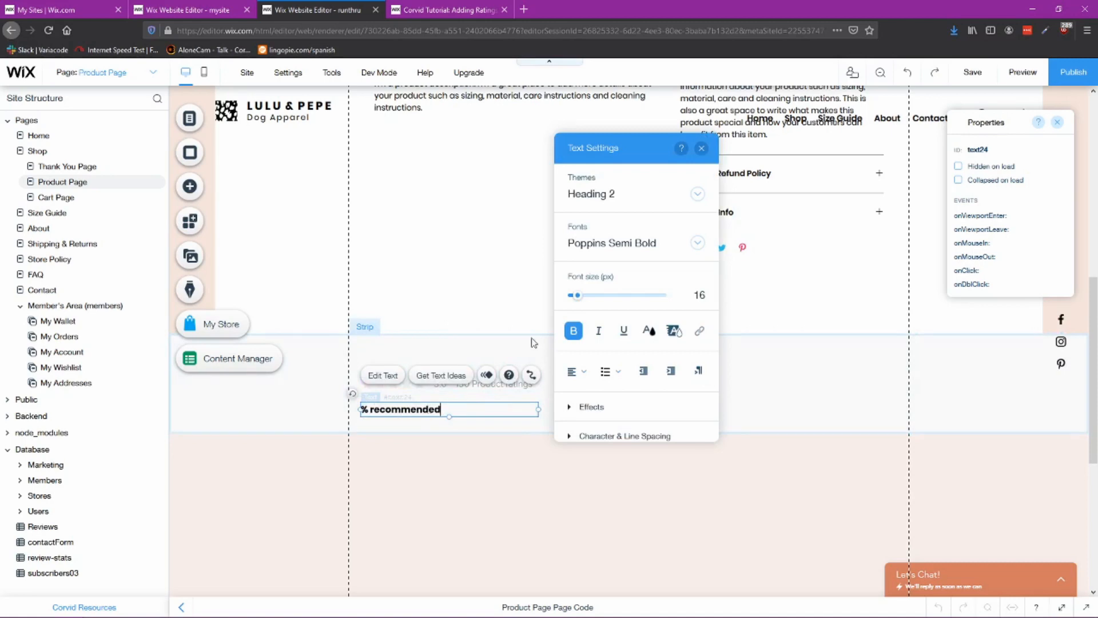
Step: Copy the recommendation percentage text from the reference site, place it below the ratings display, and delete the % recommended heading
{"action": "left_click", "coordinate": [824, 357]}
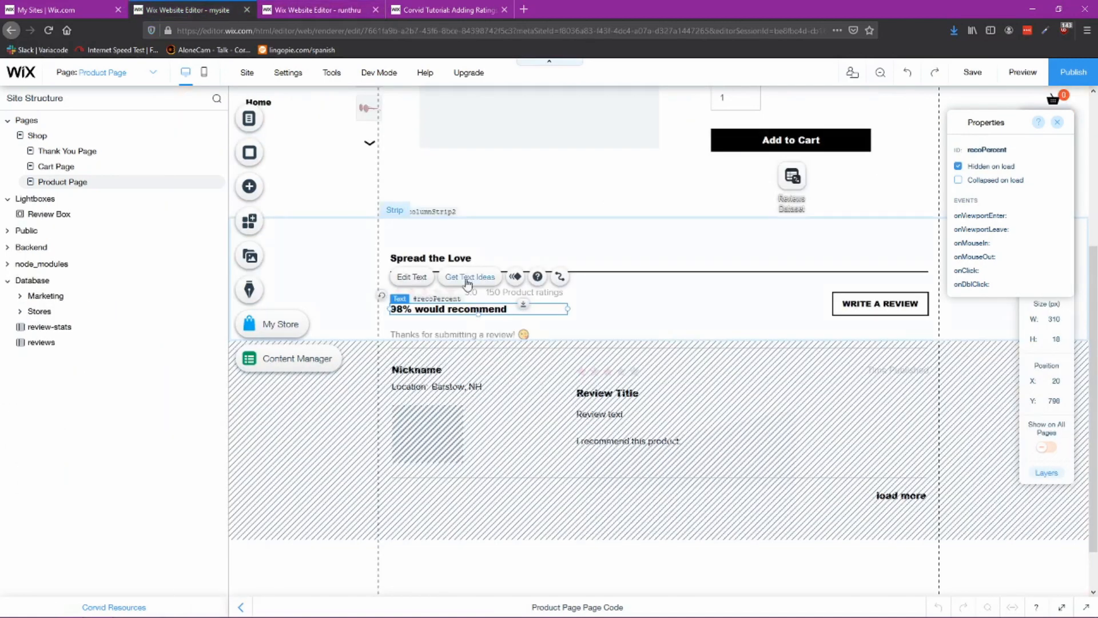
{"action": "left_click", "coordinate": [1011, 149]}
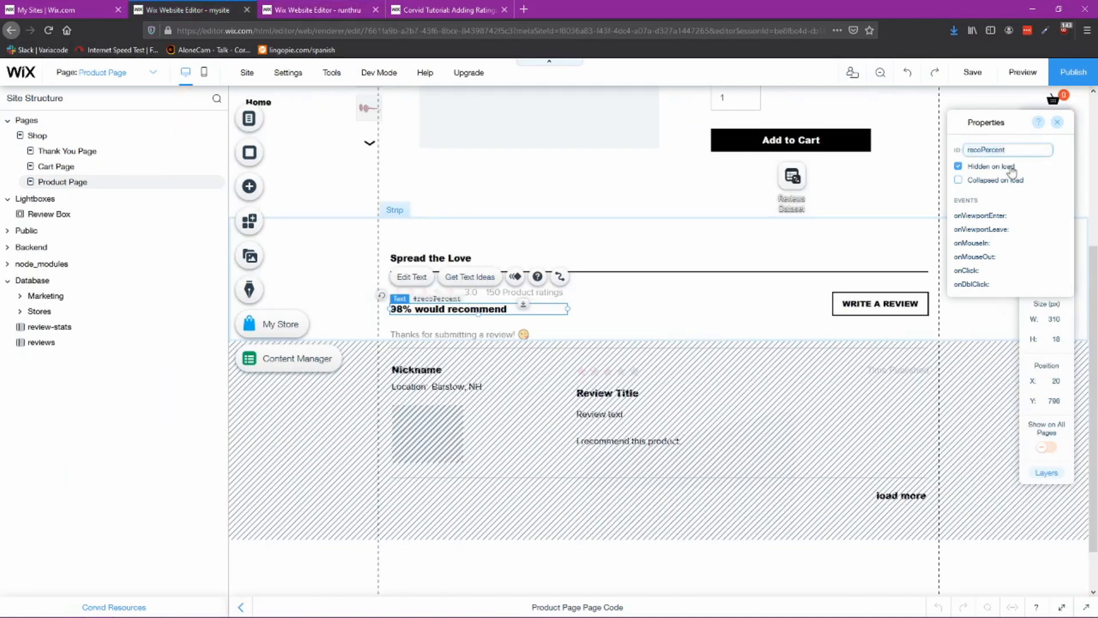
{"action": "left_click", "coordinate": [309, 17]}
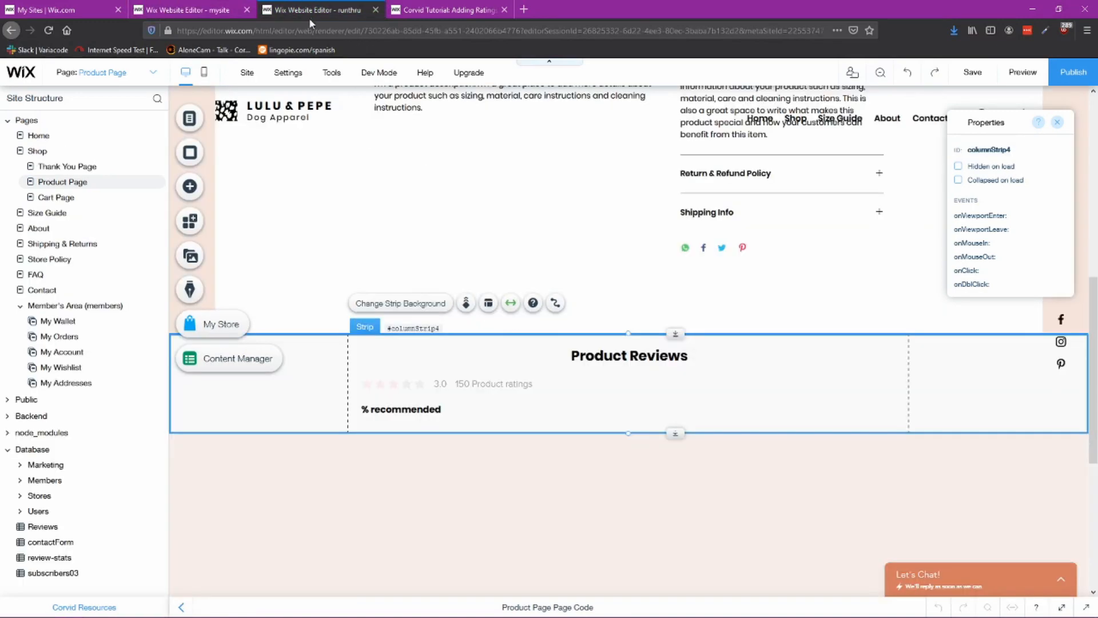
{"action": "left_click", "coordinate": [448, 409]}
{"action": "key", "text": "ctrl+v"}
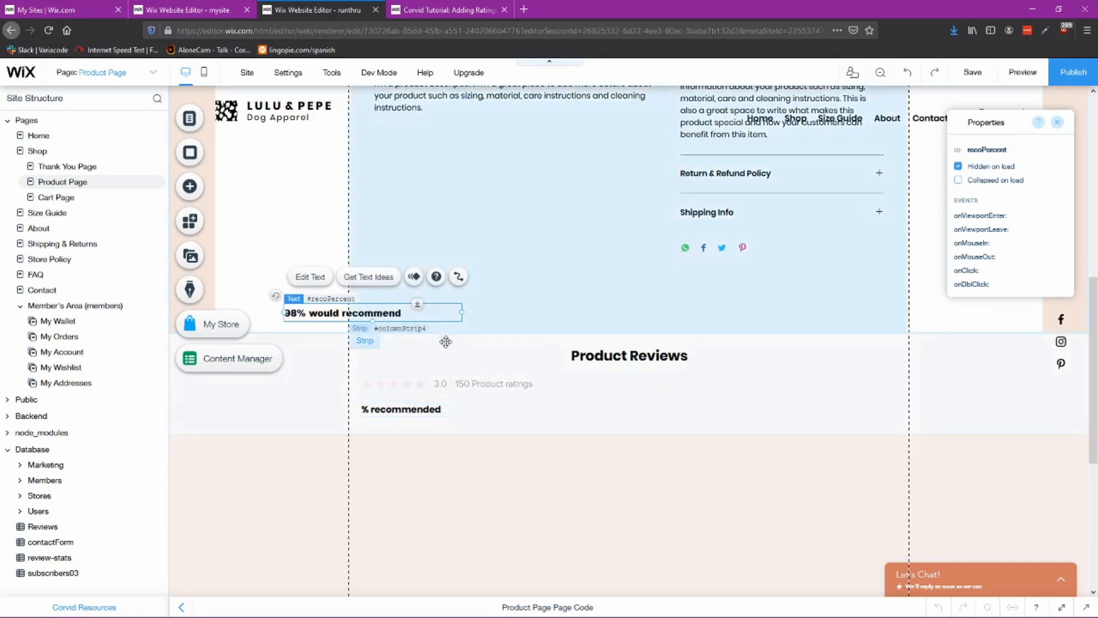
{"action": "left_click_drag", "start_coordinate": [427, 309], "coordinate": [464, 408]}
{"action": "left_click", "coordinate": [418, 408]}
{"action": "key", "text": "Delete"}
{"action": "left_click", "coordinate": [461, 410]}
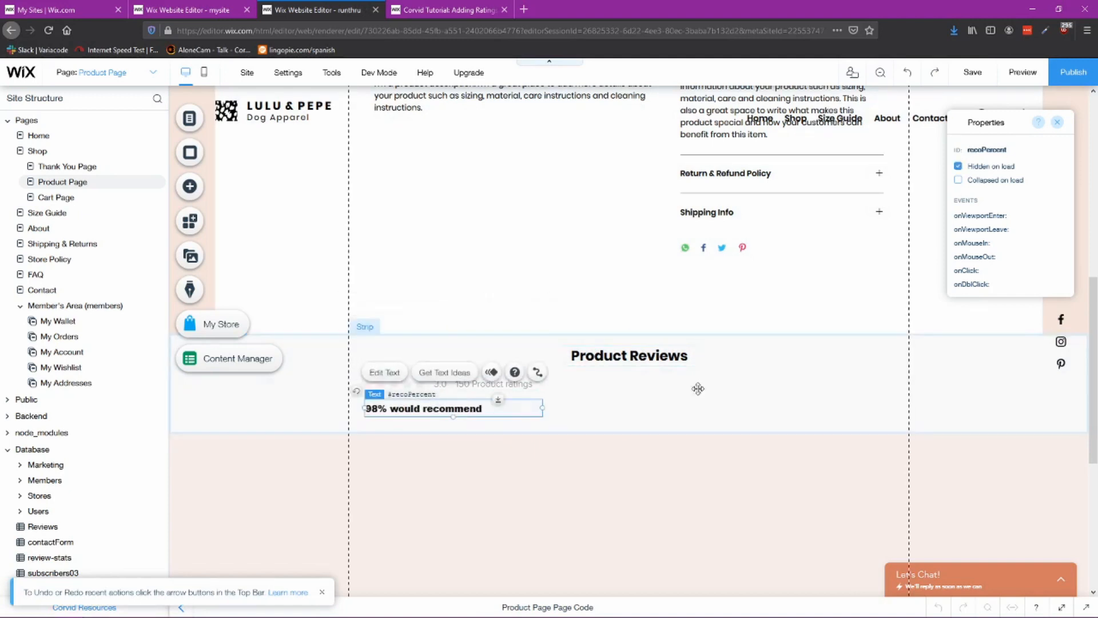
{"action": "left_click", "coordinate": [630, 414]}
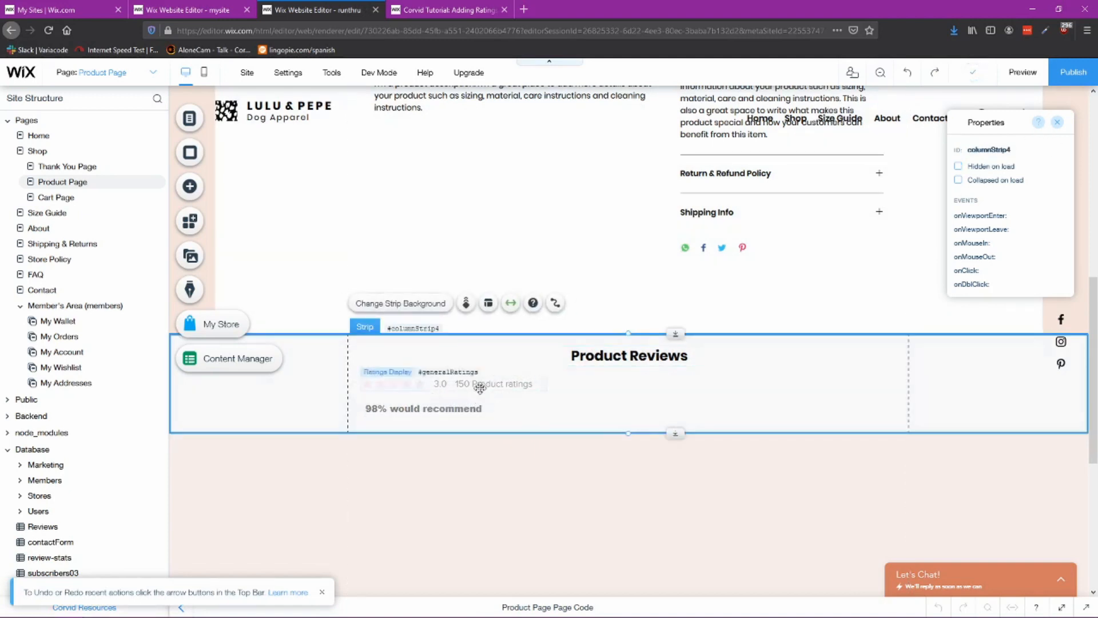
{"action": "left_click", "coordinate": [987, 166]}
{"action": "left_click", "coordinate": [417, 415]}
{"action": "left_click", "coordinate": [647, 397]}
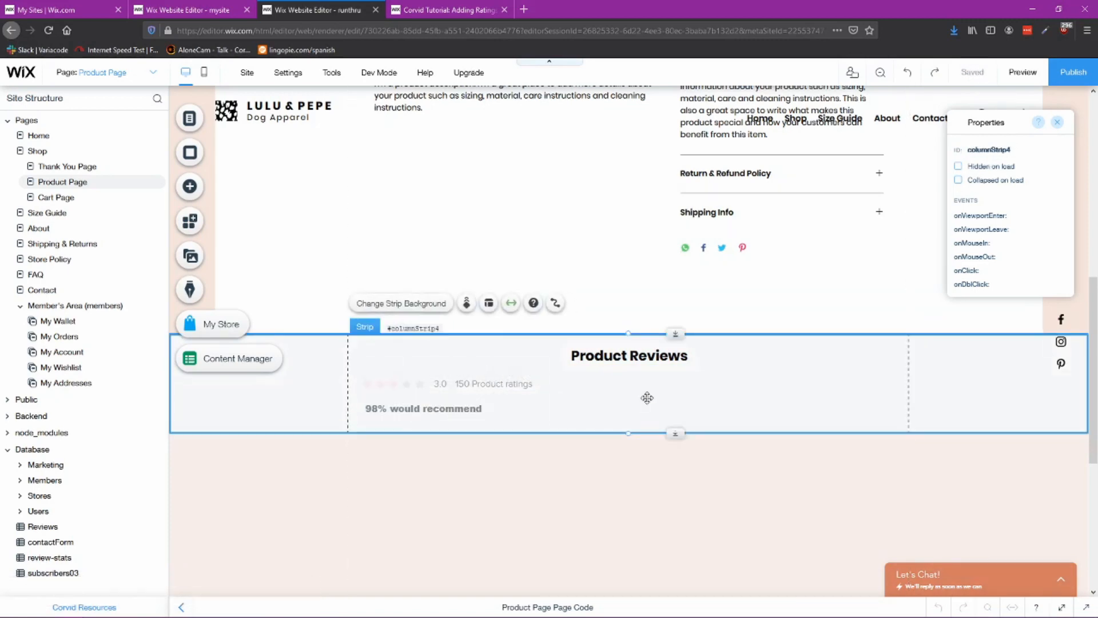
Step: Add a Heading 2 text beside the percentage text and change its text to Thank you for writing a review!
{"action": "left_click", "coordinate": [193, 12]}
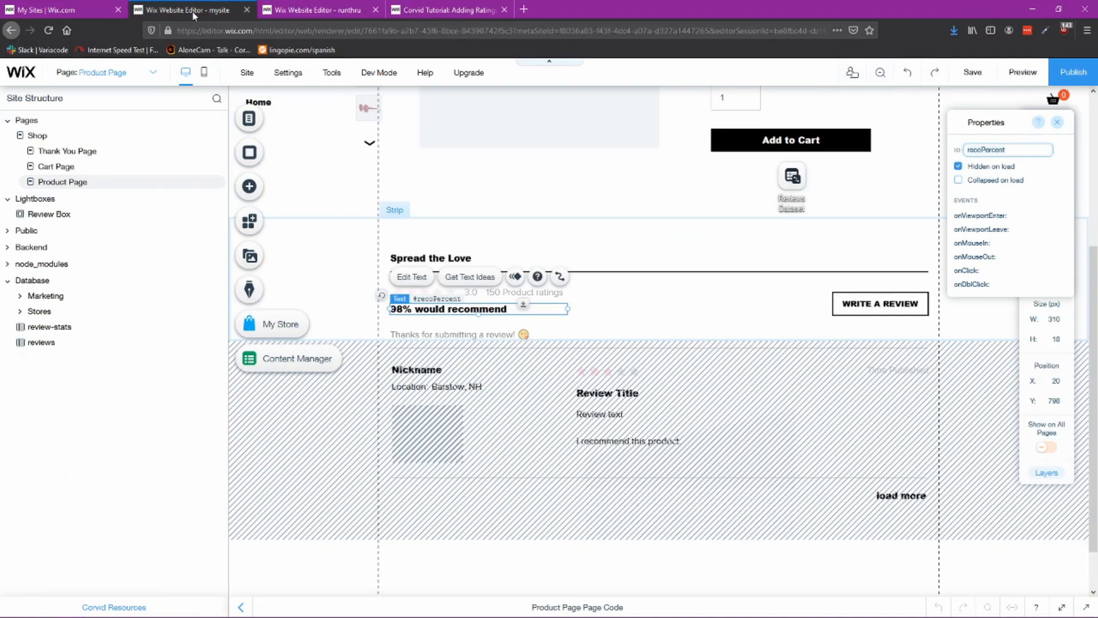
{"action": "left_click", "coordinate": [443, 335]}
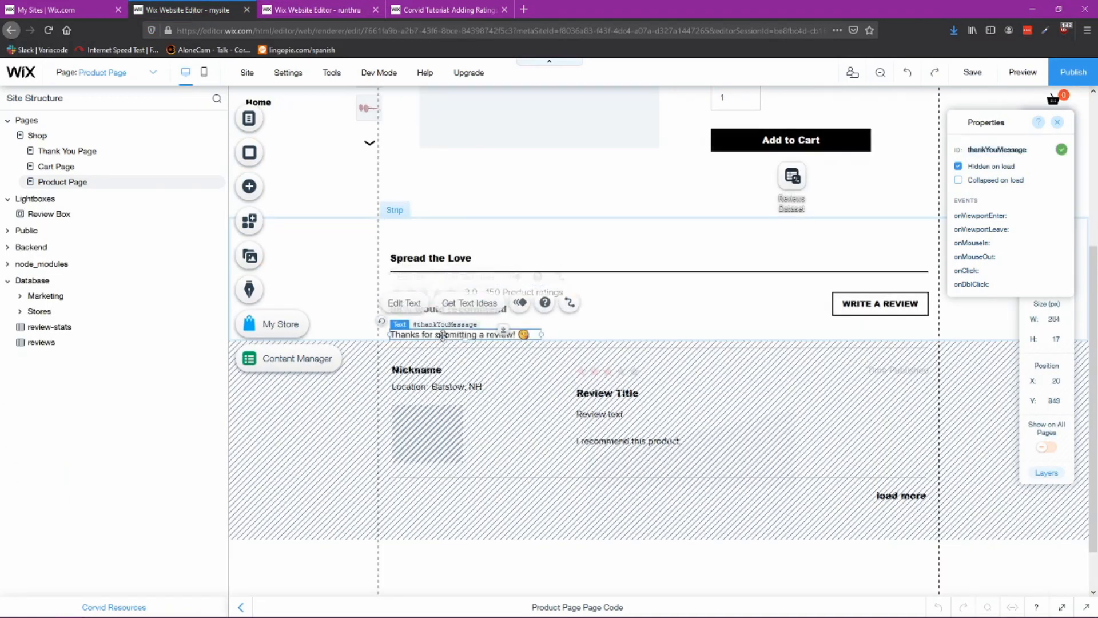
{"action": "key", "text": "ctrl+Tab"}
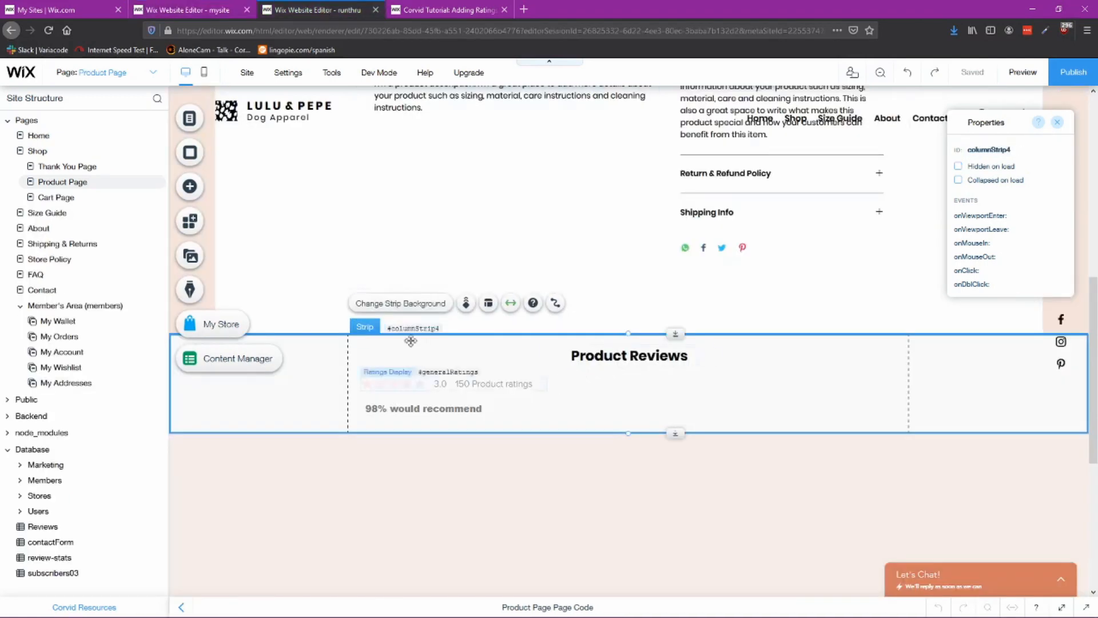
{"action": "left_click", "coordinate": [190, 186]}
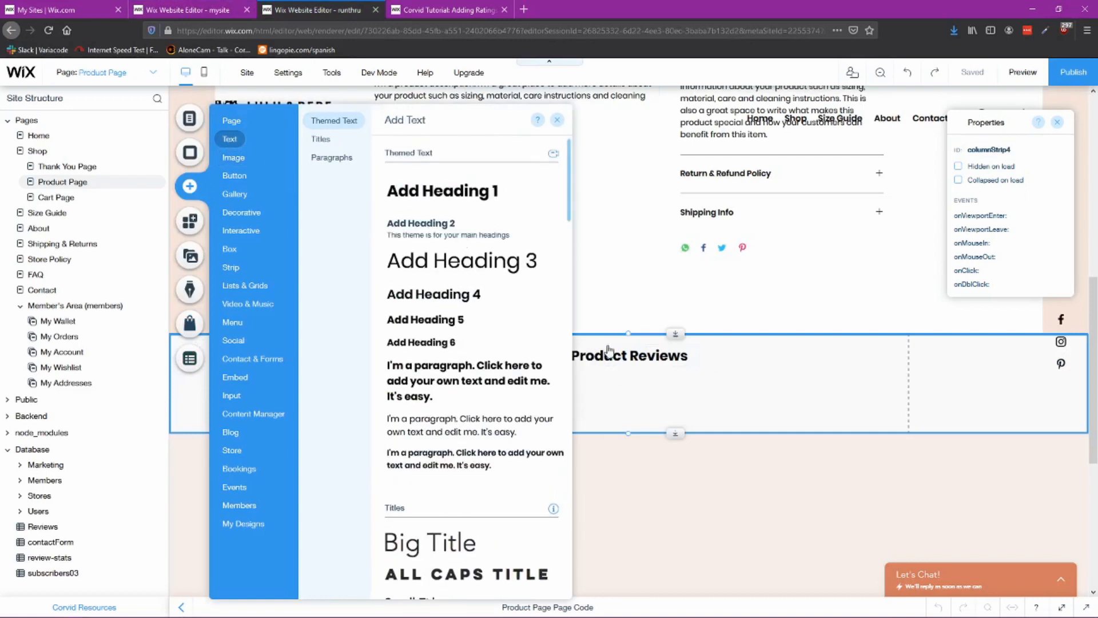
{"action": "left_click_drag", "start_coordinate": [649, 345], "coordinate": [668, 406]}
{"action": "double_click", "coordinate": [627, 407]}
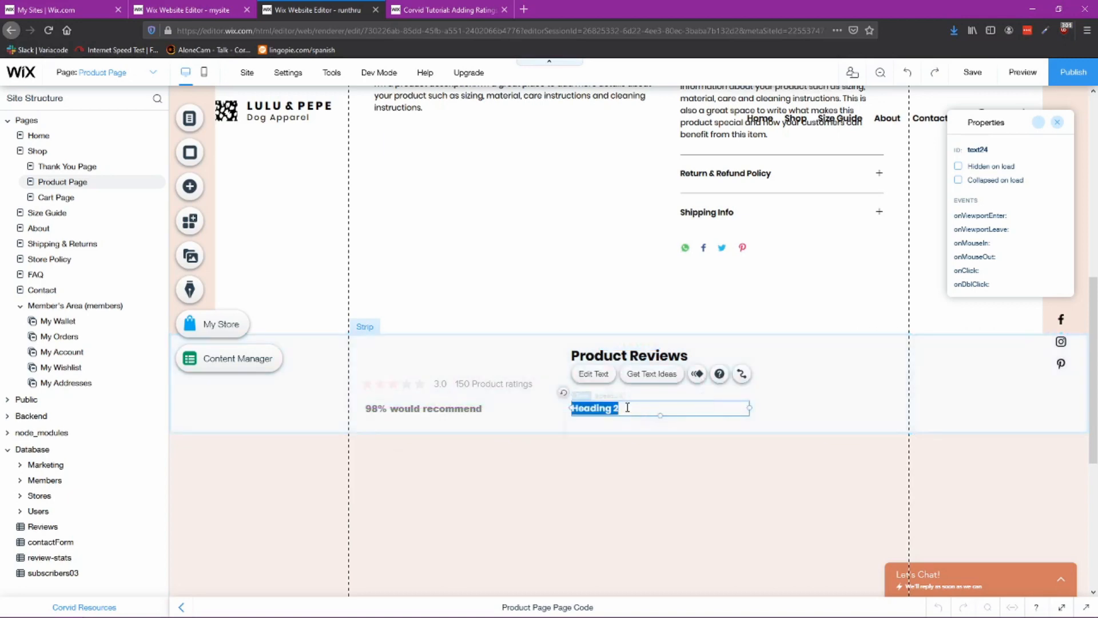
{"action": "type", "text": "Thank you for writ"}
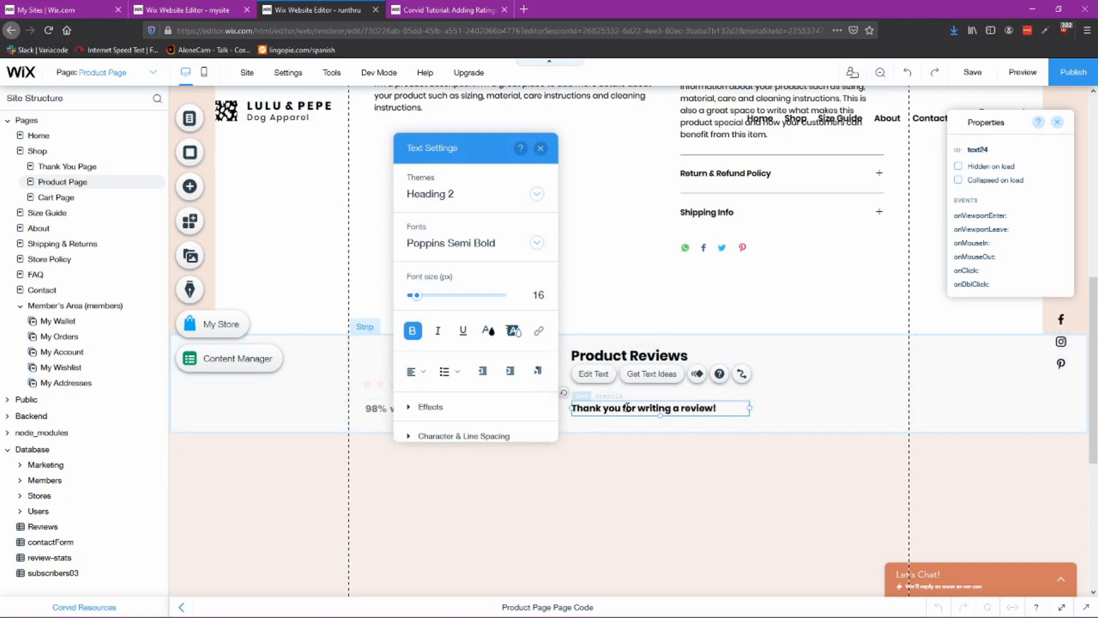
{"action": "left_click", "coordinate": [819, 427]}
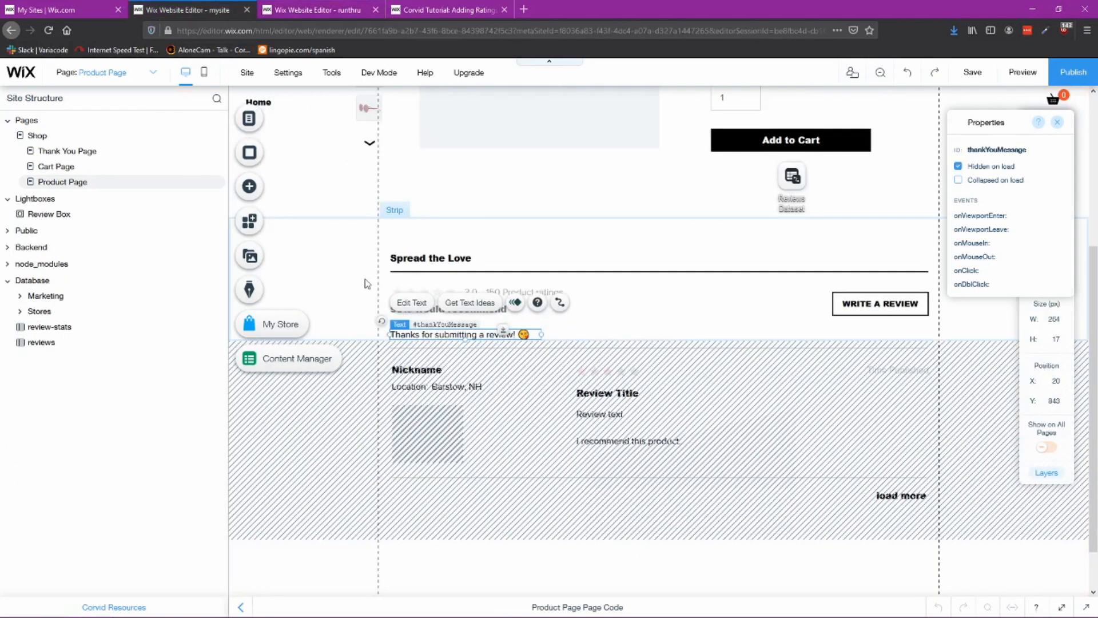
Step: Set the new text's ID to thankYouMessage, matching the reference site, and make it hidden on load
{"action": "left_click", "coordinate": [1003, 150]}
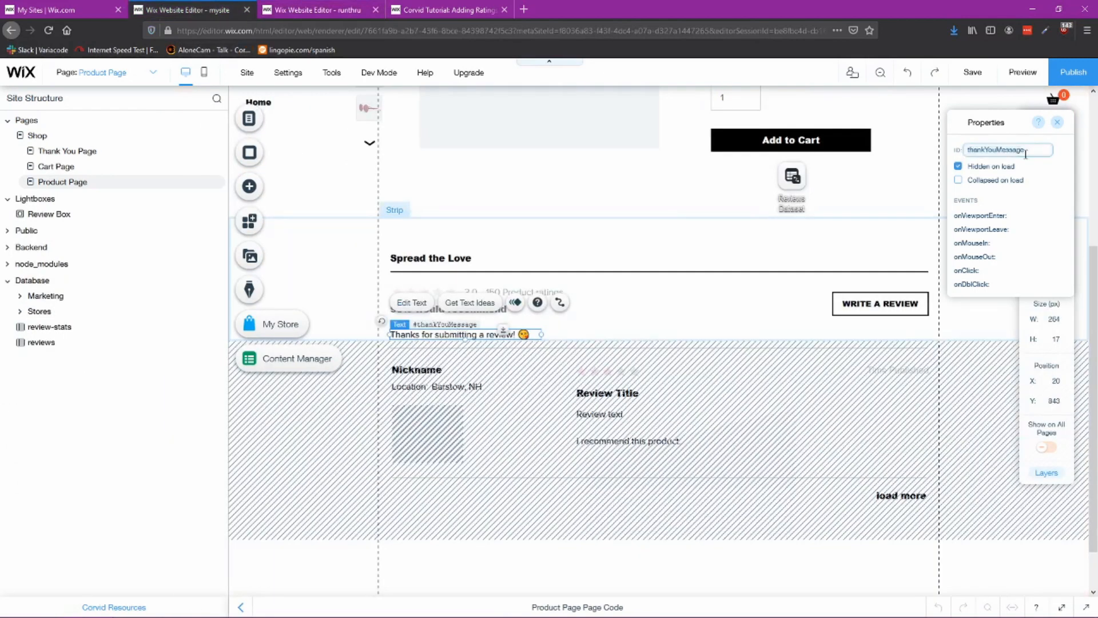
{"action": "key", "text": "ctrl+Tab"}
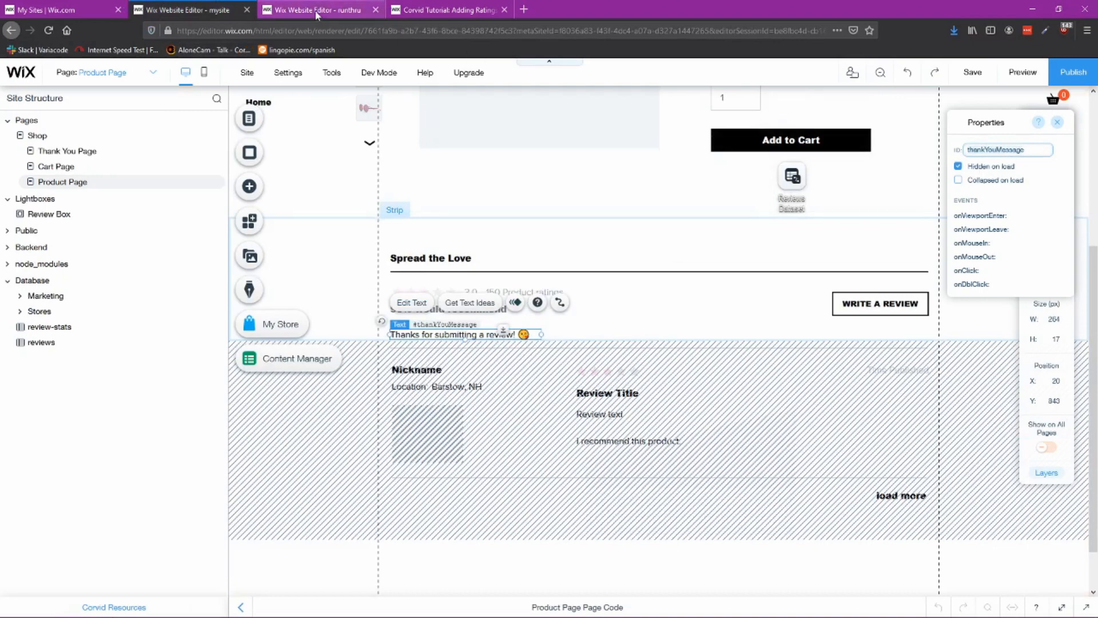
{"action": "left_click", "coordinate": [990, 150]}
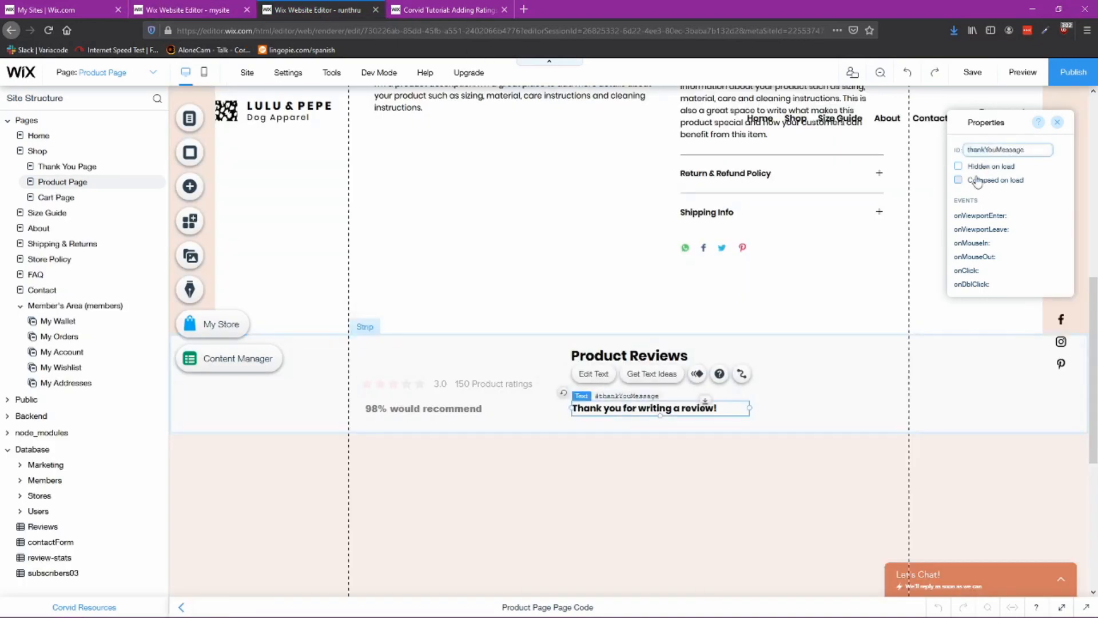
{"action": "left_click", "coordinate": [960, 167]}
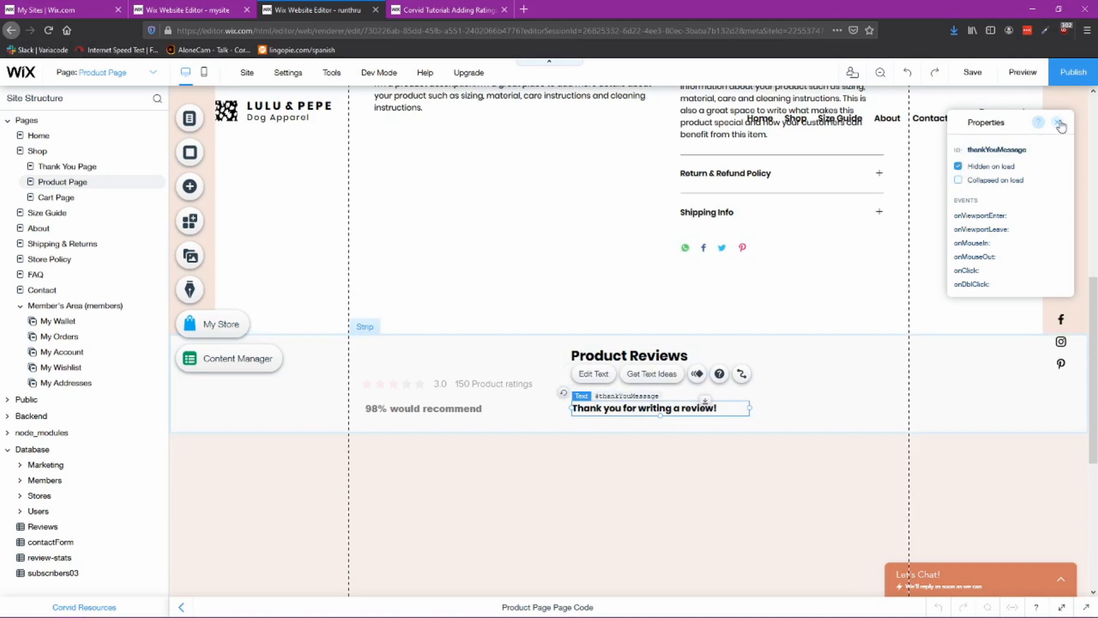
{"action": "left_click", "coordinate": [808, 389]}
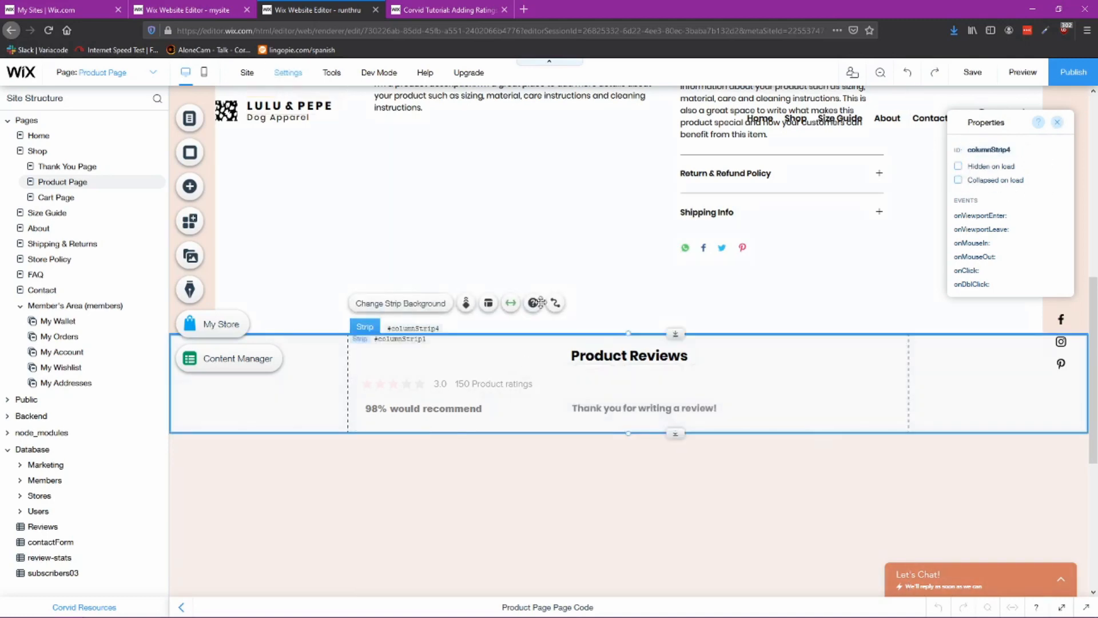
Step: Add a themed button at the right end of the reviews strip and change its text to Write a Review
{"action": "left_click", "coordinate": [186, 8]}
{"action": "left_click", "coordinate": [848, 303]}
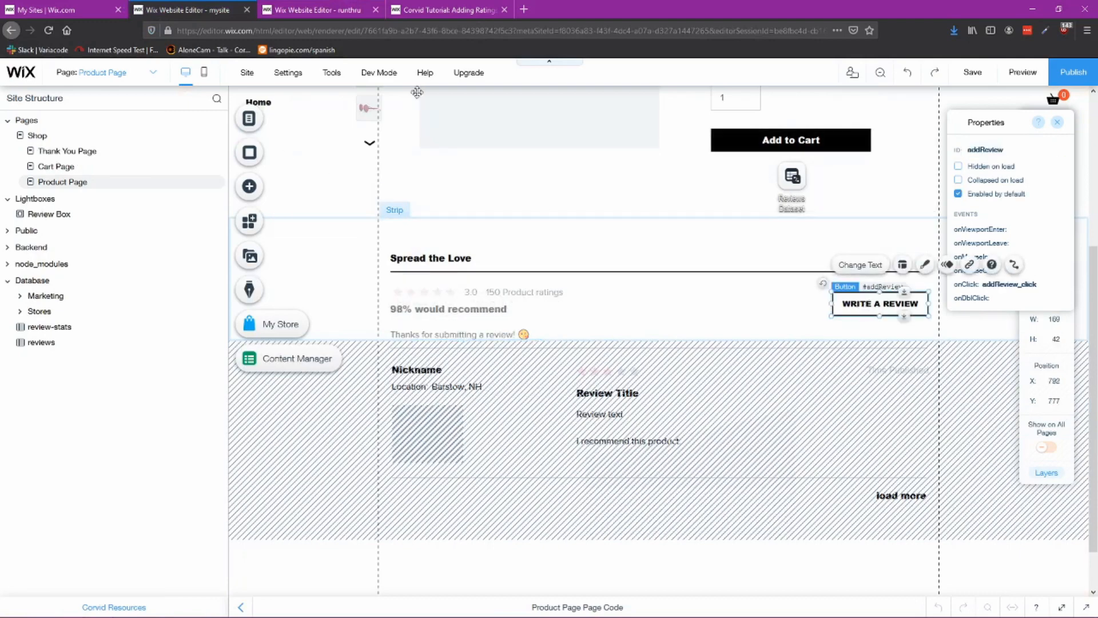
{"action": "left_click", "coordinate": [318, 9]}
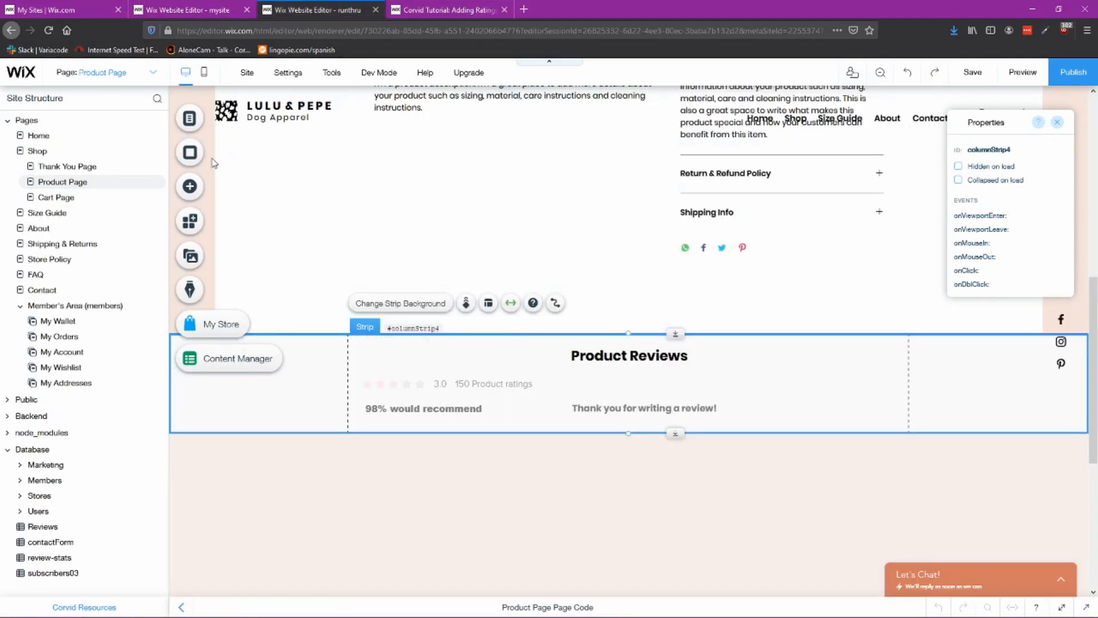
{"action": "left_click", "coordinate": [190, 186]}
{"action": "mouse_move", "coordinate": [235, 175]}
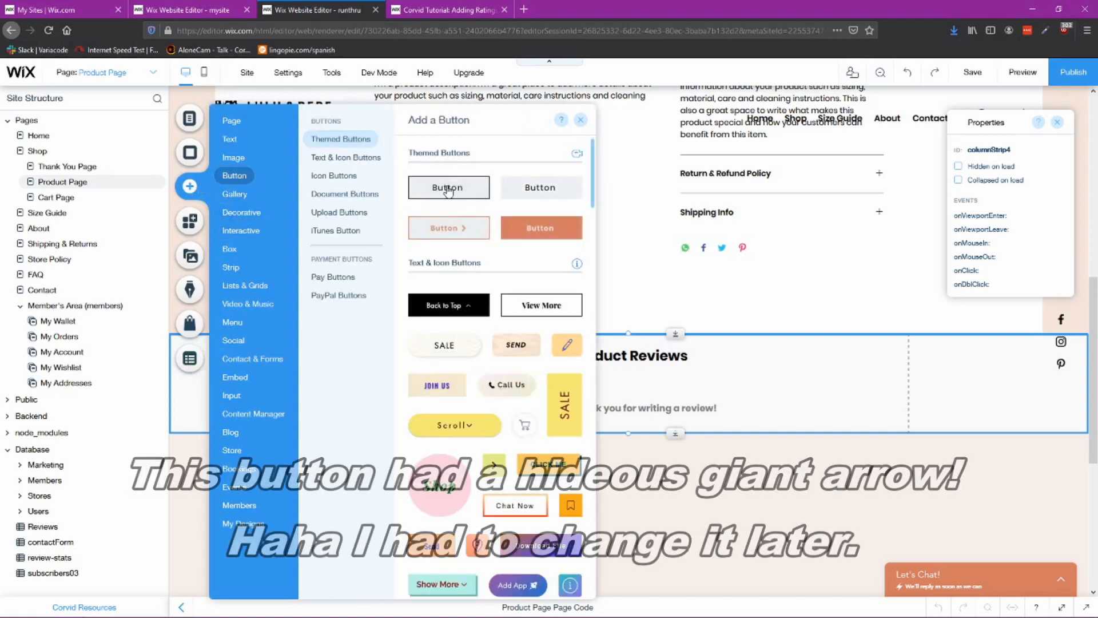
{"action": "left_click", "coordinate": [737, 421]}
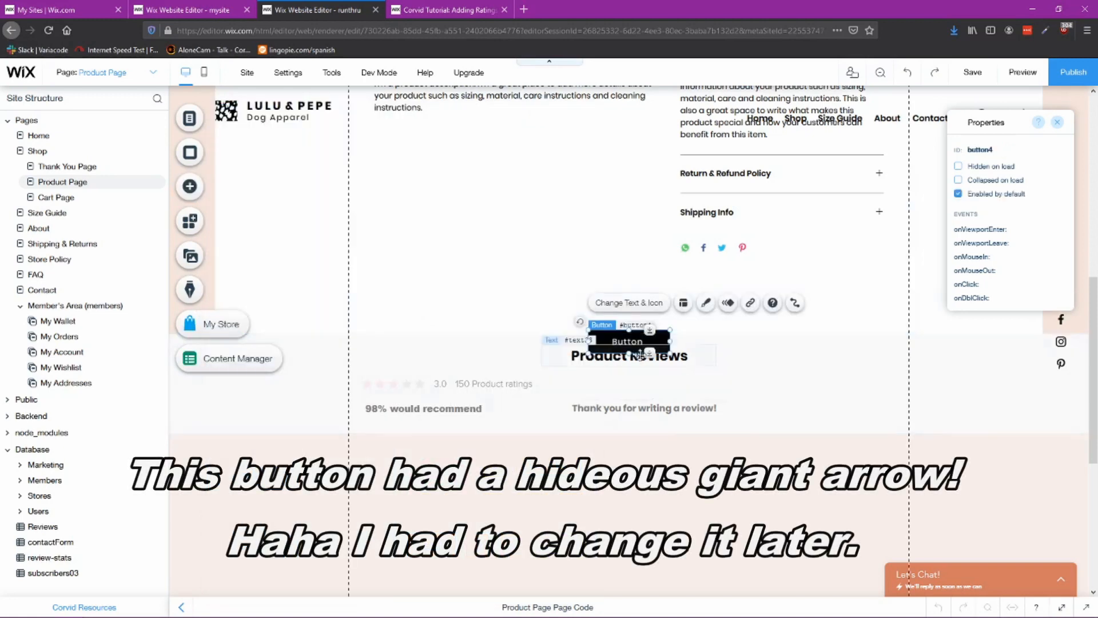
{"action": "left_click_drag", "start_coordinate": [629, 344], "coordinate": [840, 410]}
{"action": "left_click", "coordinate": [842, 370]}
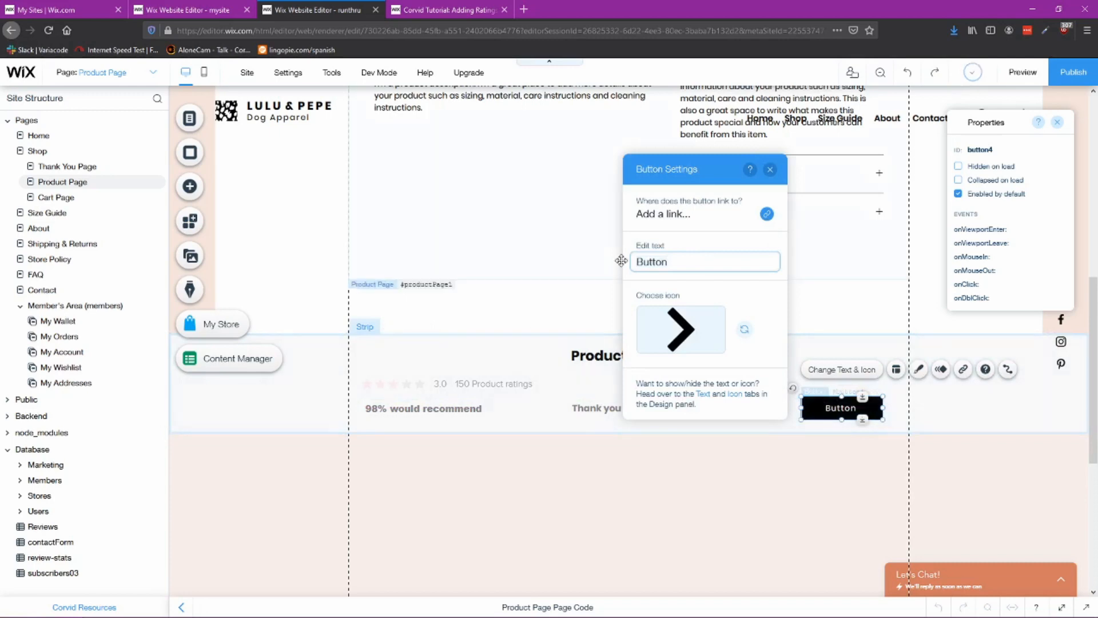
{"action": "type", "text": "Write a Re"}
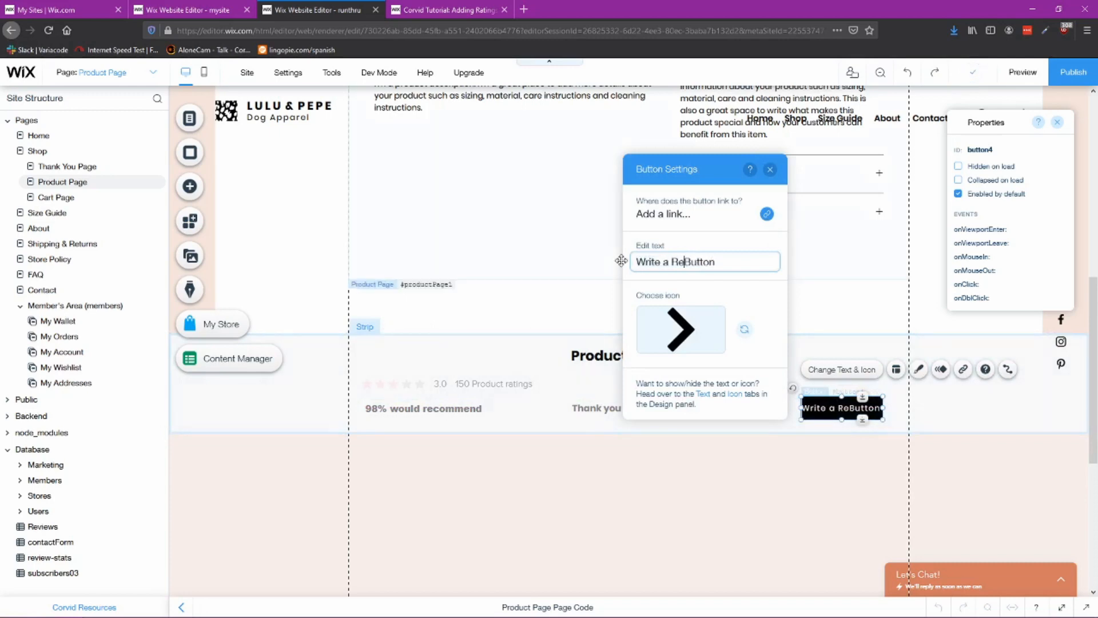
{"action": "type", "text": "view"}
{"action": "key", "text": "Delete"}
{"action": "key", "text": "Delete"}
{"action": "key", "text": "Delete"}
{"action": "key", "text": "Delete"}
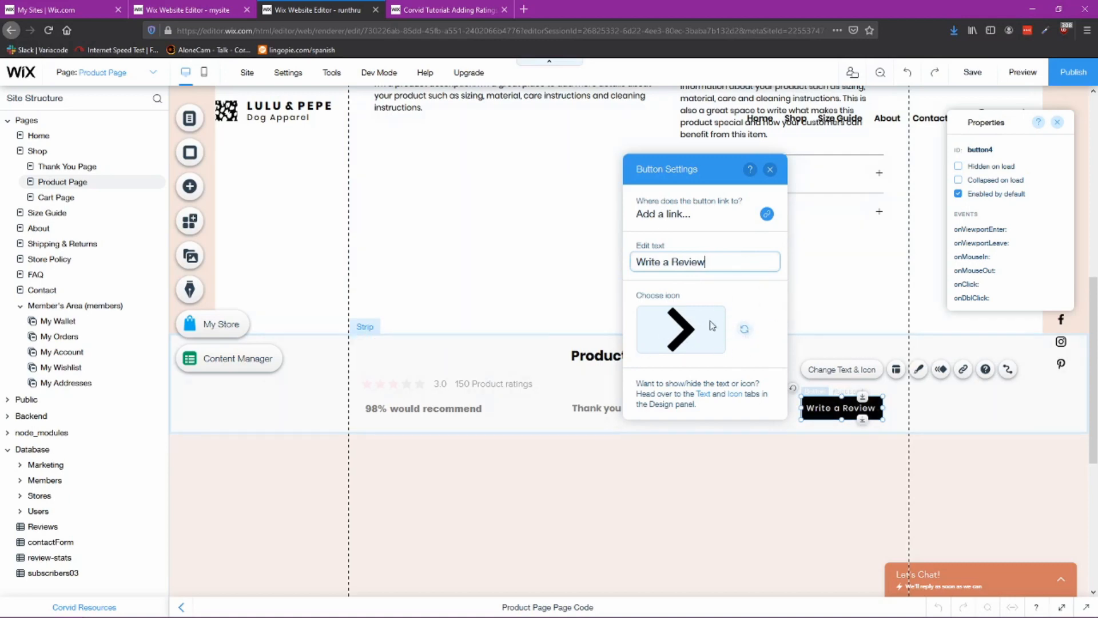
{"action": "left_click", "coordinate": [736, 294]}
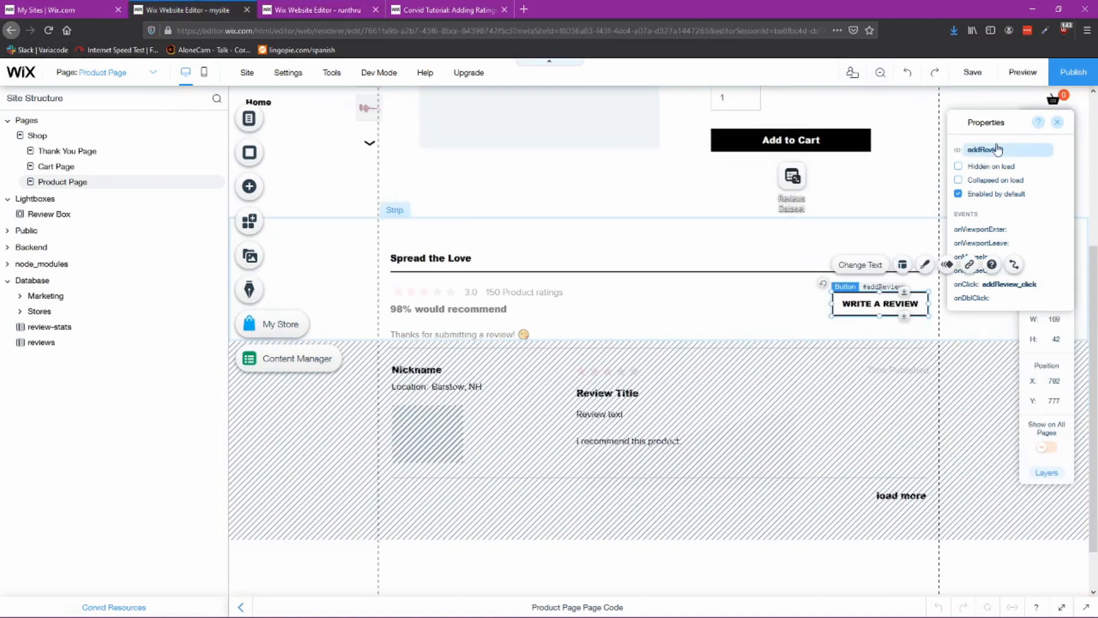
Step: Set the button's ID to addReview, copying the reference site's button ID, and close its settings
{"action": "left_click", "coordinate": [1000, 150]}
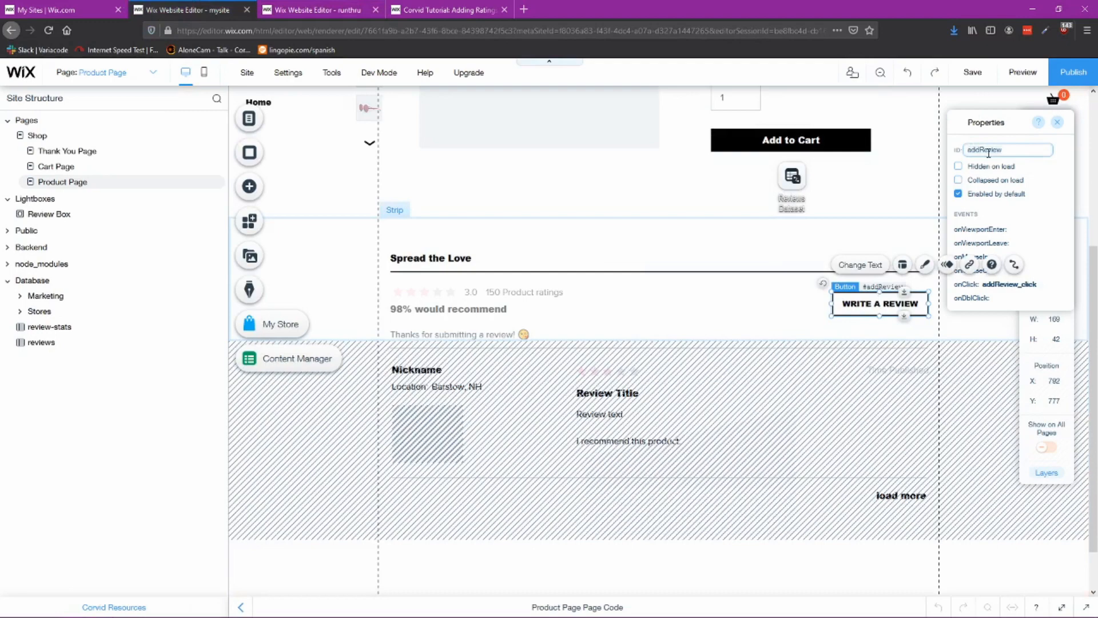
{"action": "left_click", "coordinate": [316, 11]}
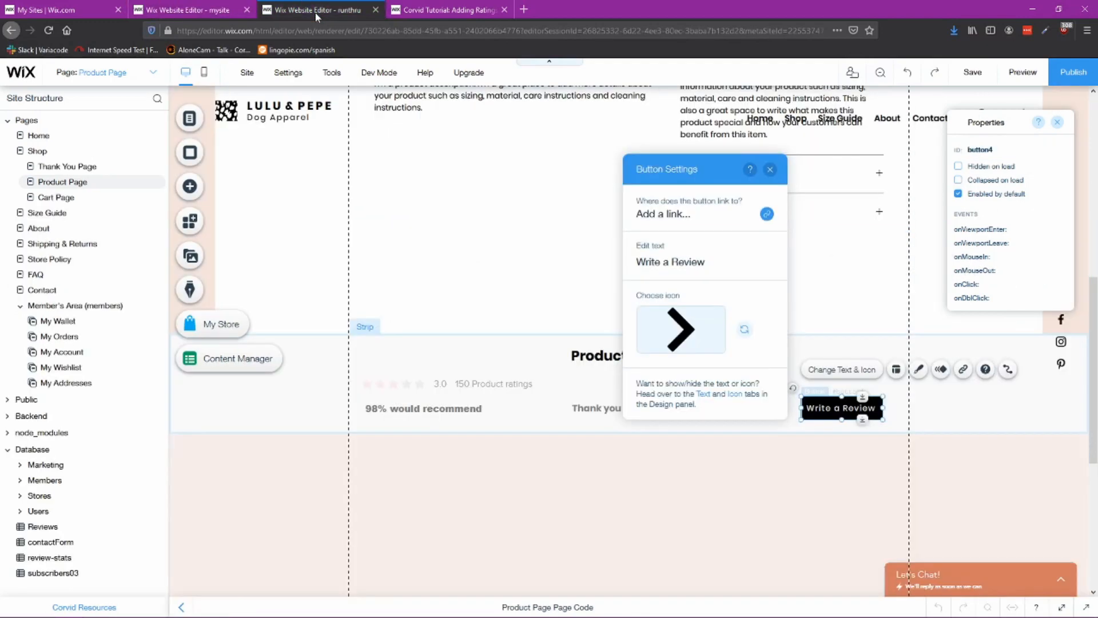
{"action": "left_click", "coordinate": [996, 151]}
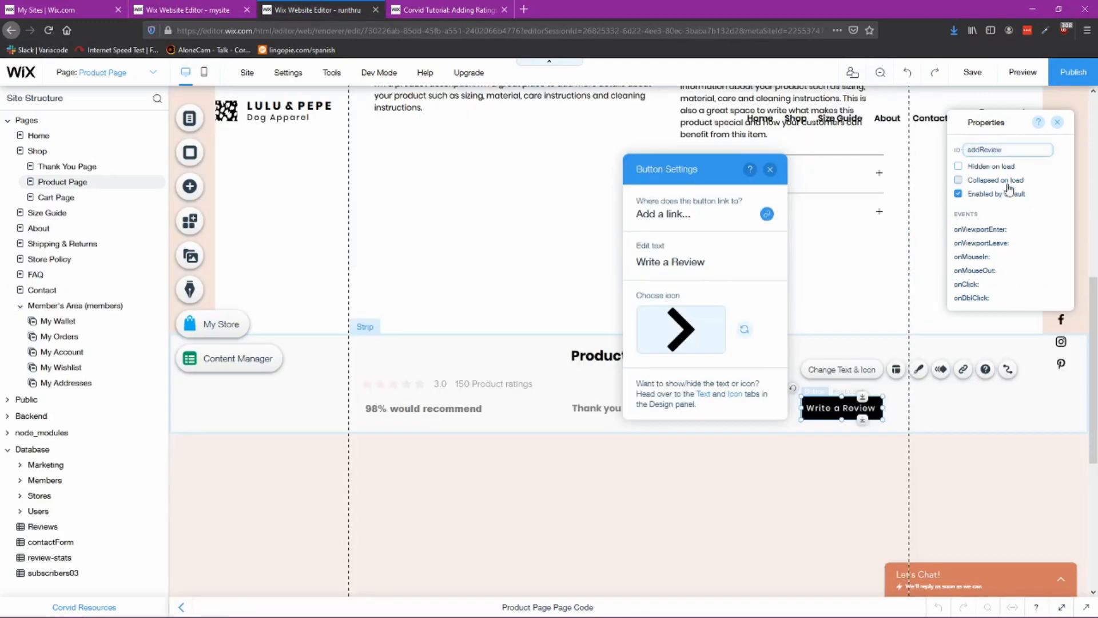
{"action": "left_click", "coordinate": [772, 172]}
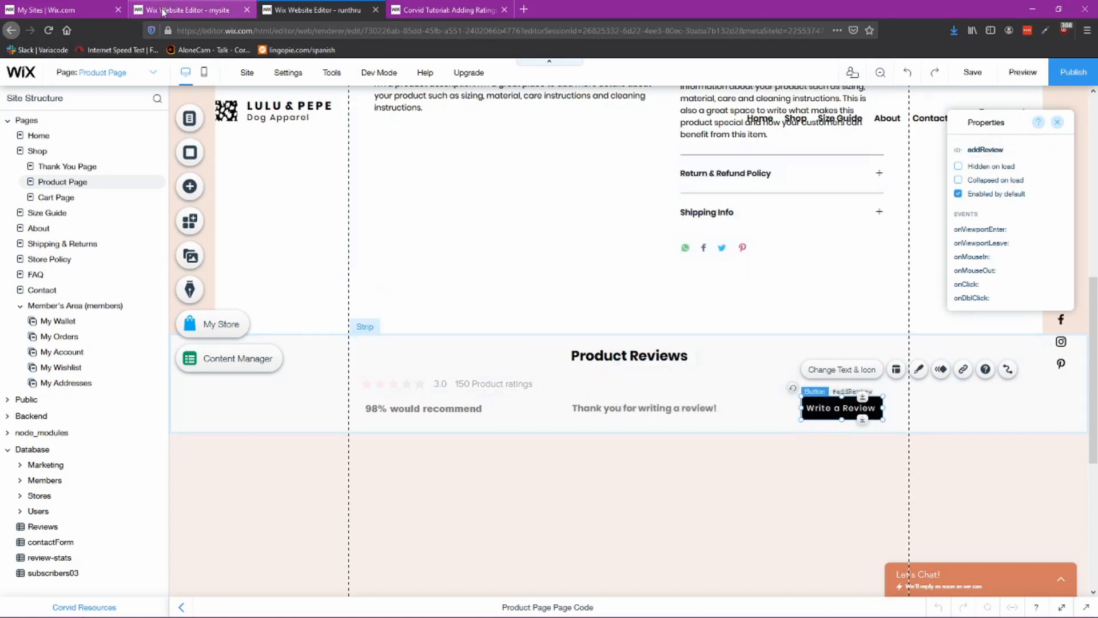
Step: Add an onClick event handler to the addReview button, as on the reference site
{"action": "left_click", "coordinate": [164, 12]}
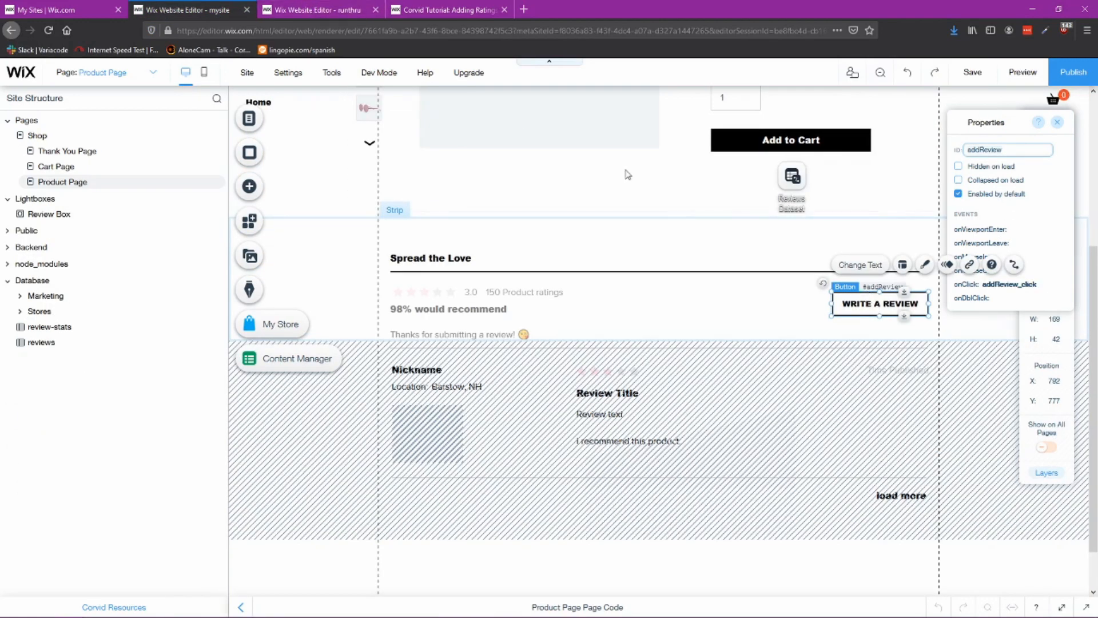
{"action": "left_click_drag", "start_coordinate": [995, 122], "coordinate": [677, 213]}
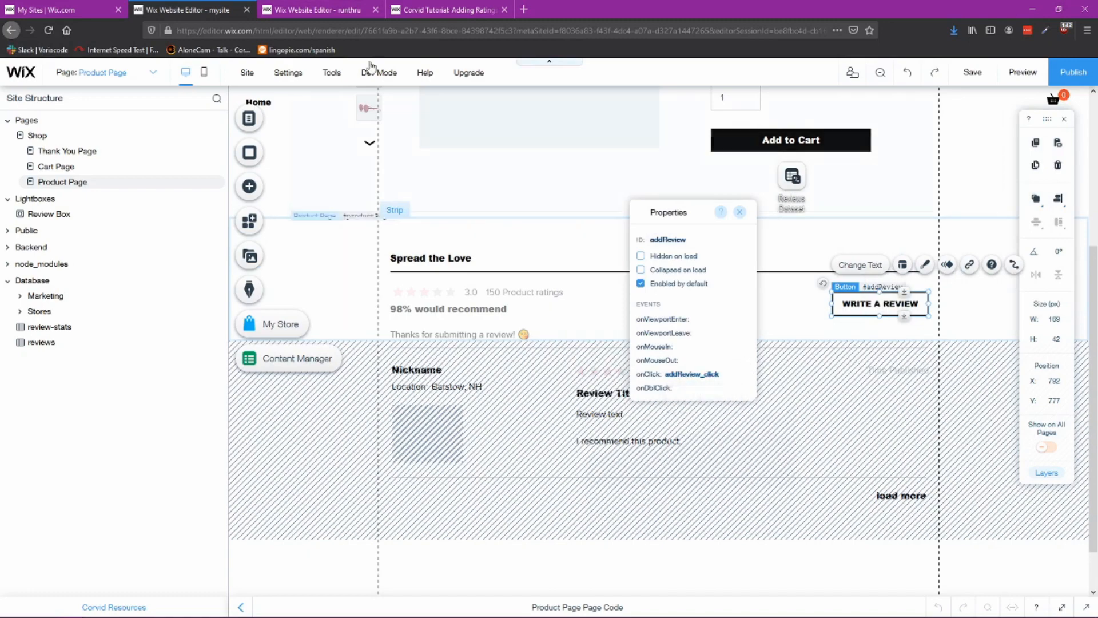
{"action": "left_click", "coordinate": [331, 9]}
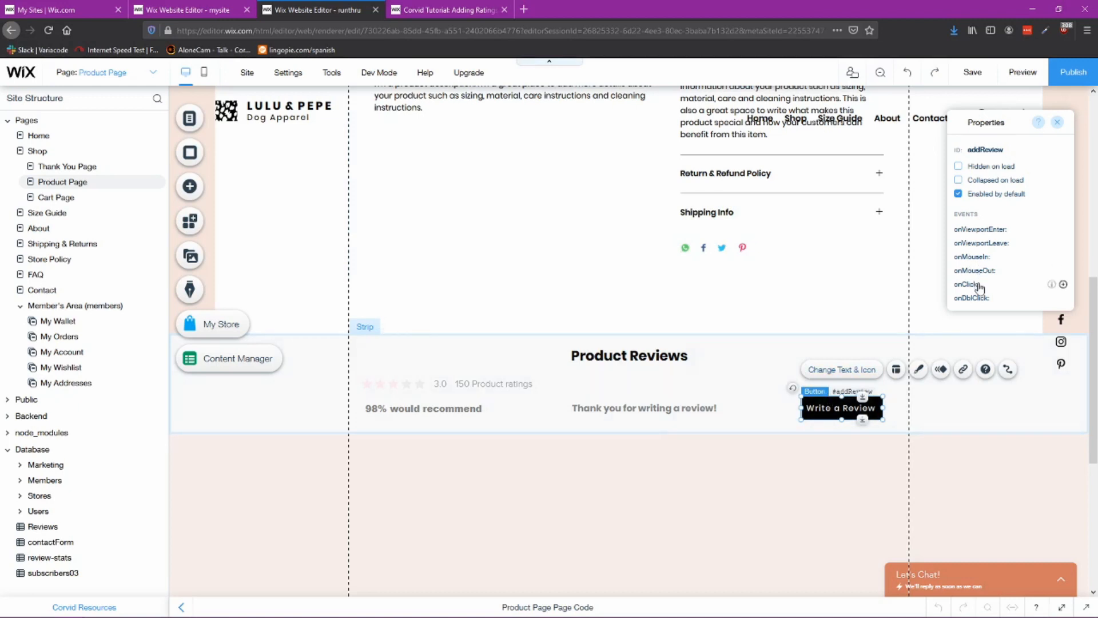
{"action": "left_click", "coordinate": [1063, 285]}
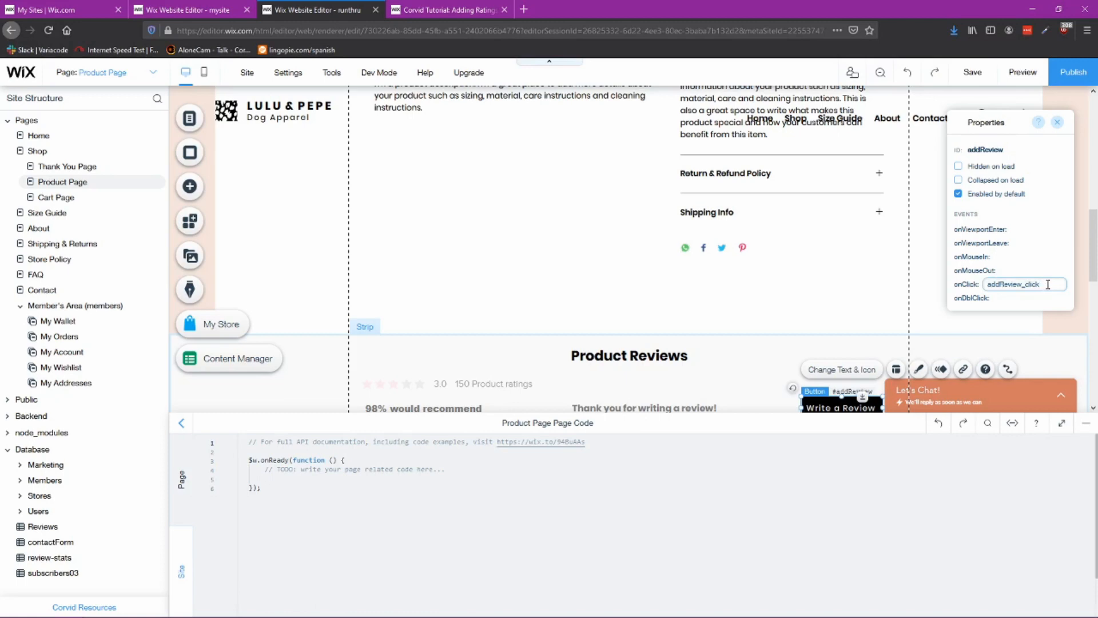
Step: Examine the reference site's review strip elements, ratings display, texts, button and reviews repeater
{"action": "left_click", "coordinate": [1087, 433]}
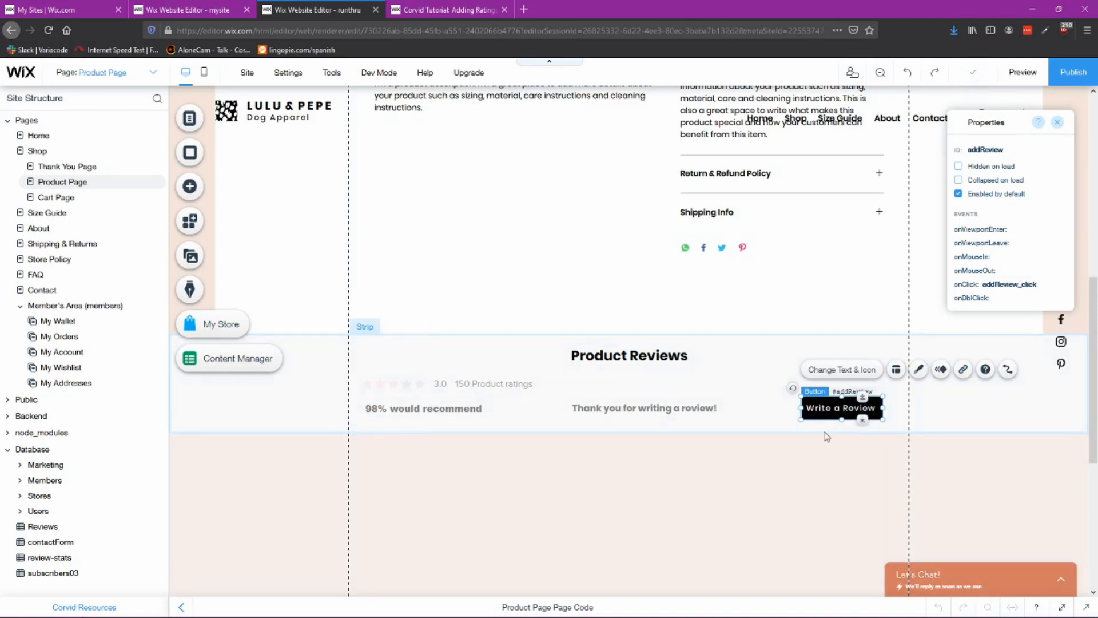
{"action": "left_click", "coordinate": [195, 10]}
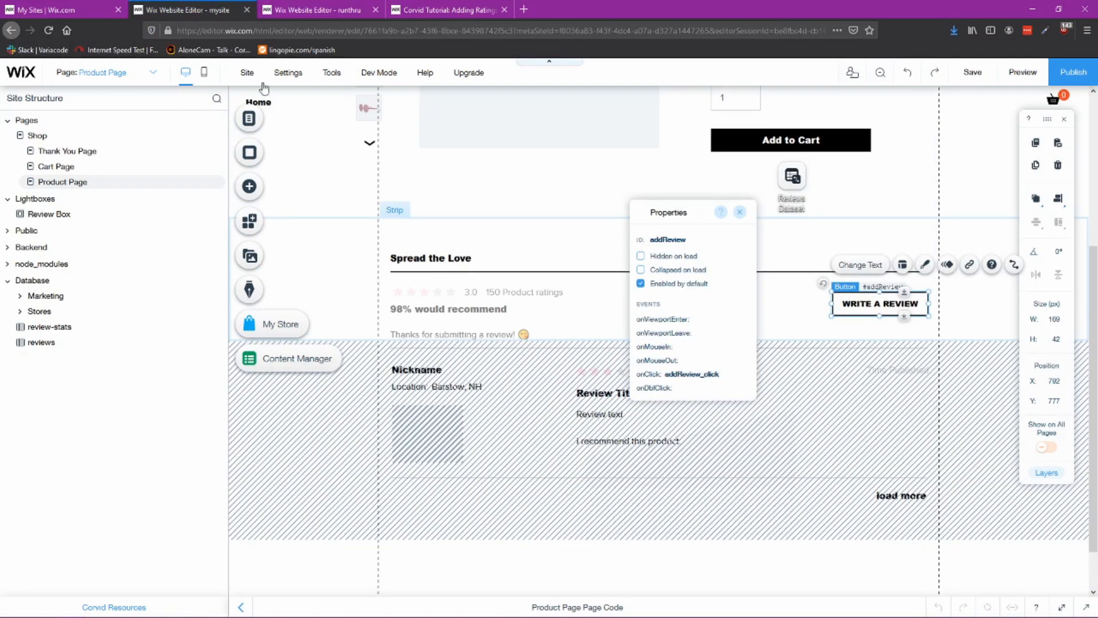
{"action": "left_click", "coordinate": [458, 292]}
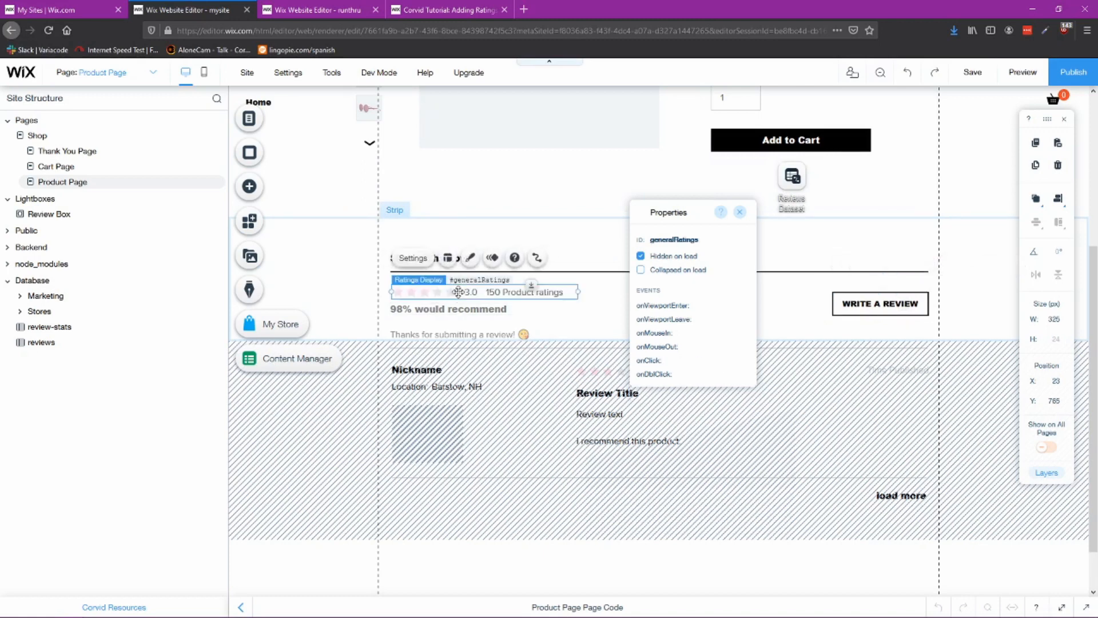
{"action": "left_click", "coordinate": [740, 212]}
{"action": "left_click", "coordinate": [475, 310]}
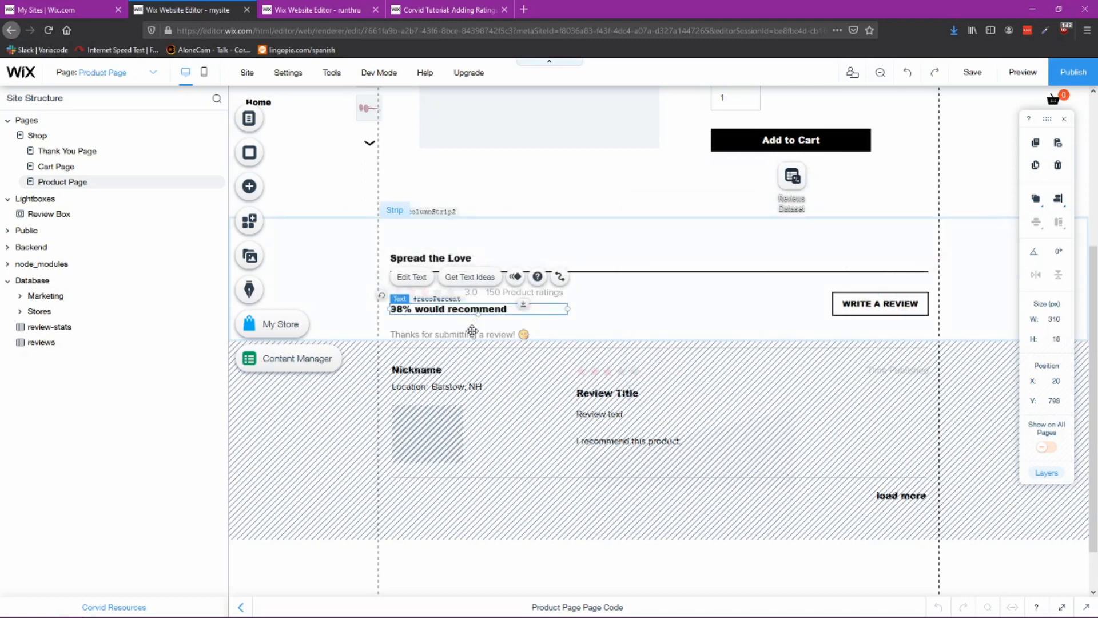
{"action": "left_click", "coordinate": [473, 333]}
{"action": "left_click", "coordinate": [857, 304]}
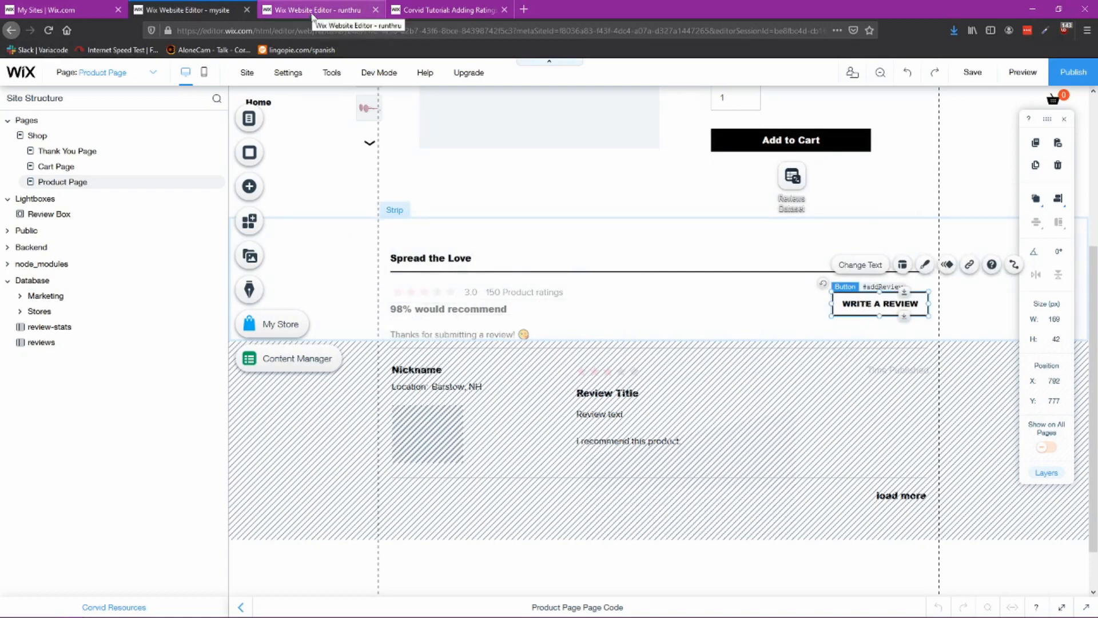
{"action": "left_click", "coordinate": [567, 454]}
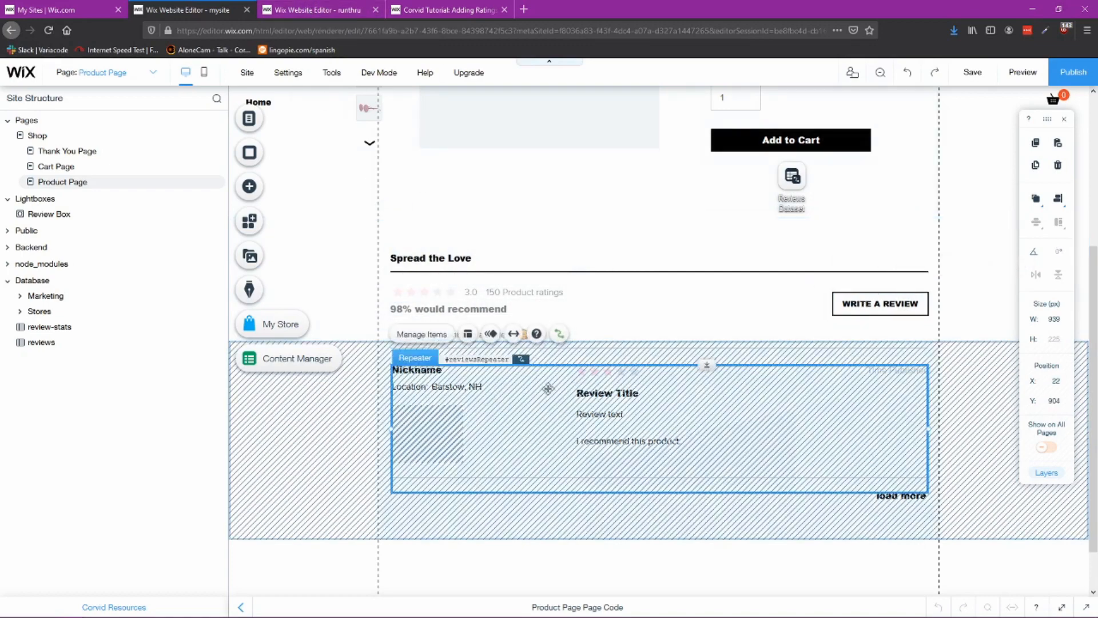
{"action": "scroll", "coordinate": [461, 442], "scroll_direction": "down", "scroll_amount": 1}
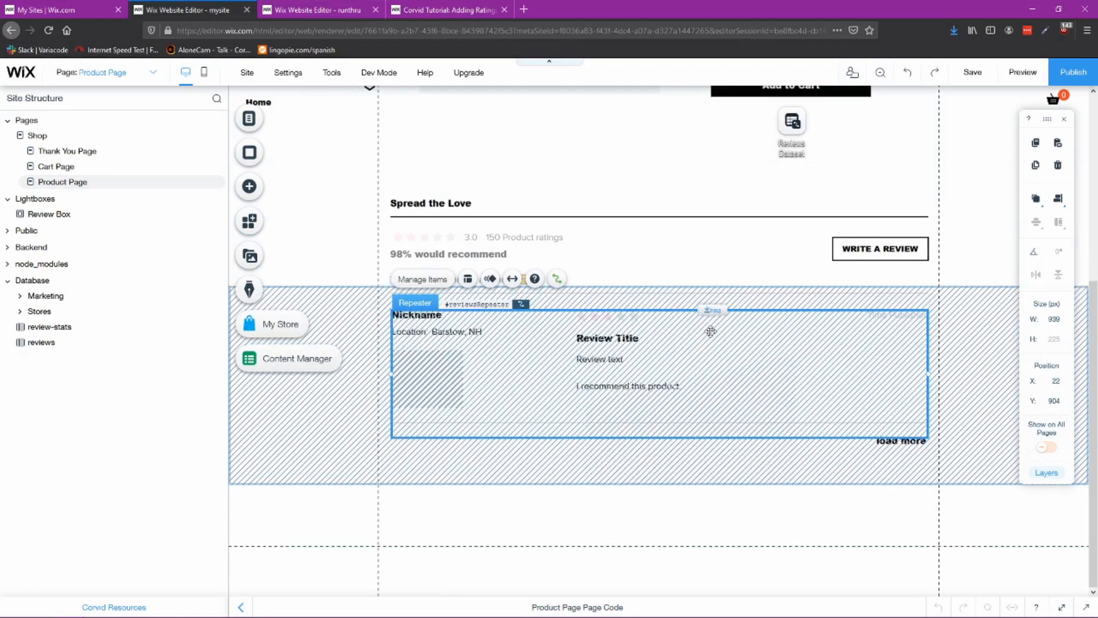
{"action": "left_click", "coordinate": [322, 10]}
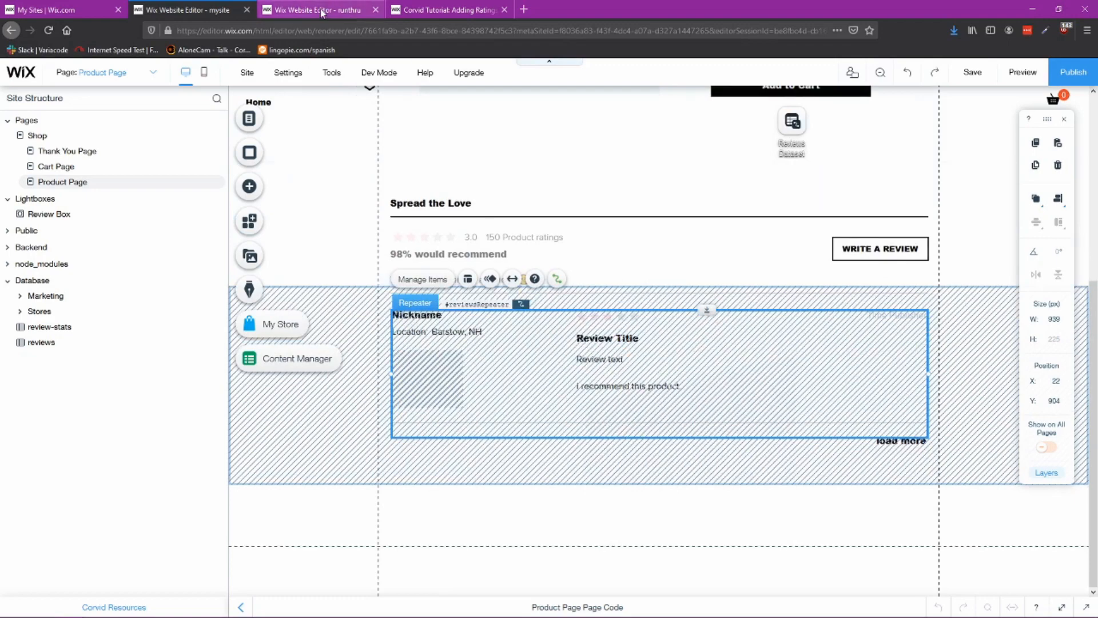
Step: Add a team-list repeater from Lists & Grids into the reviews strip below the Write a Review button
{"action": "scroll", "coordinate": [562, 474], "scroll_direction": "down", "scroll_amount": 2}
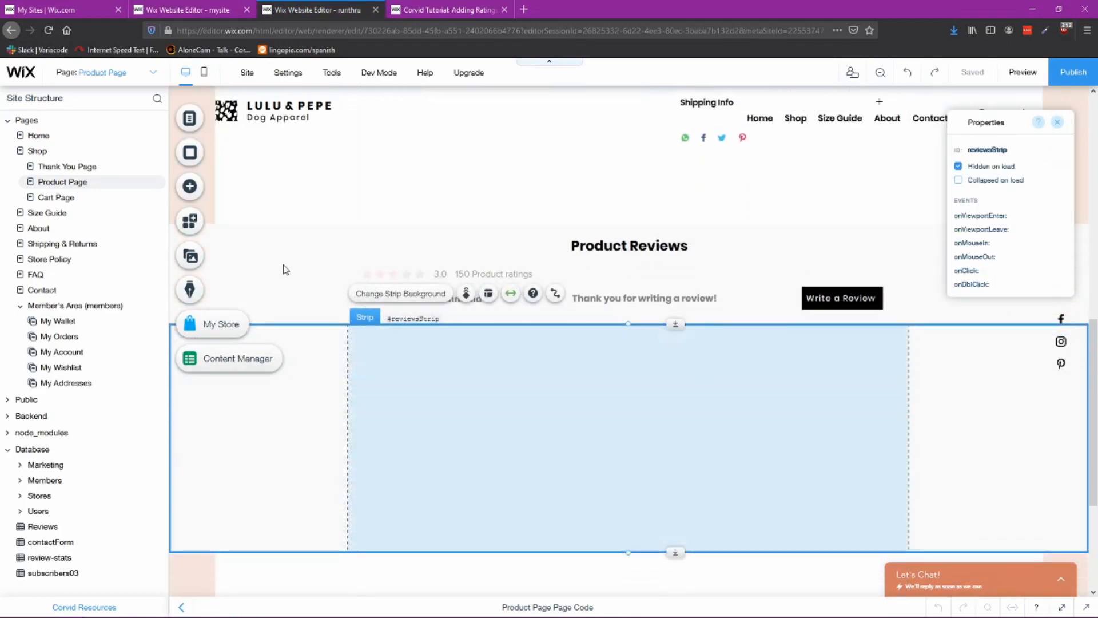
{"action": "left_click", "coordinate": [188, 186]}
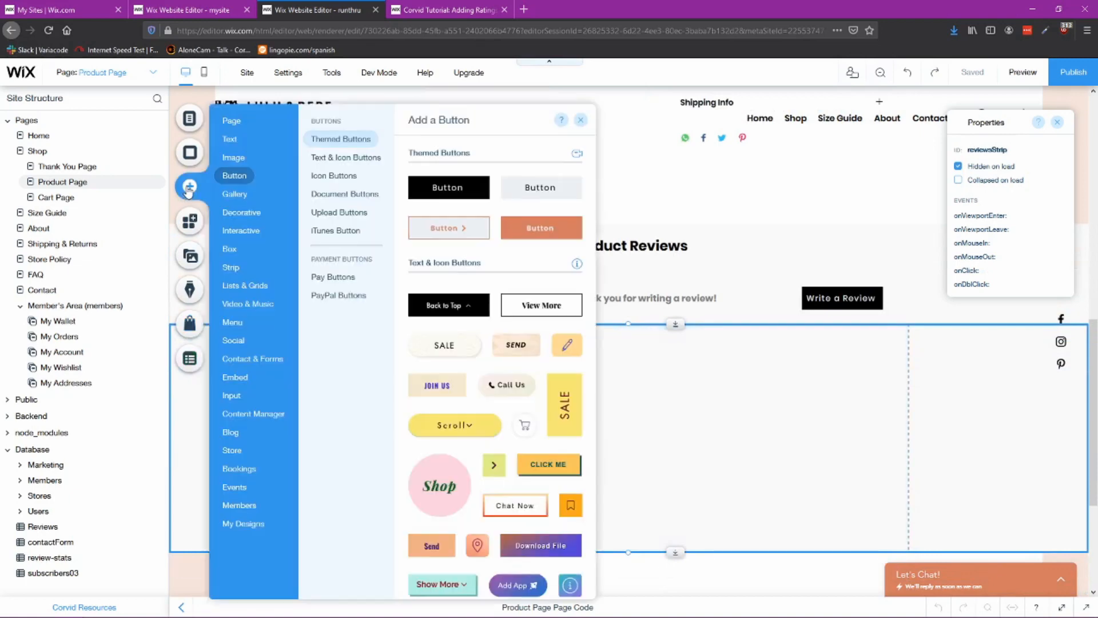
{"action": "left_click", "coordinate": [220, 214]}
{"action": "left_click", "coordinate": [232, 286]}
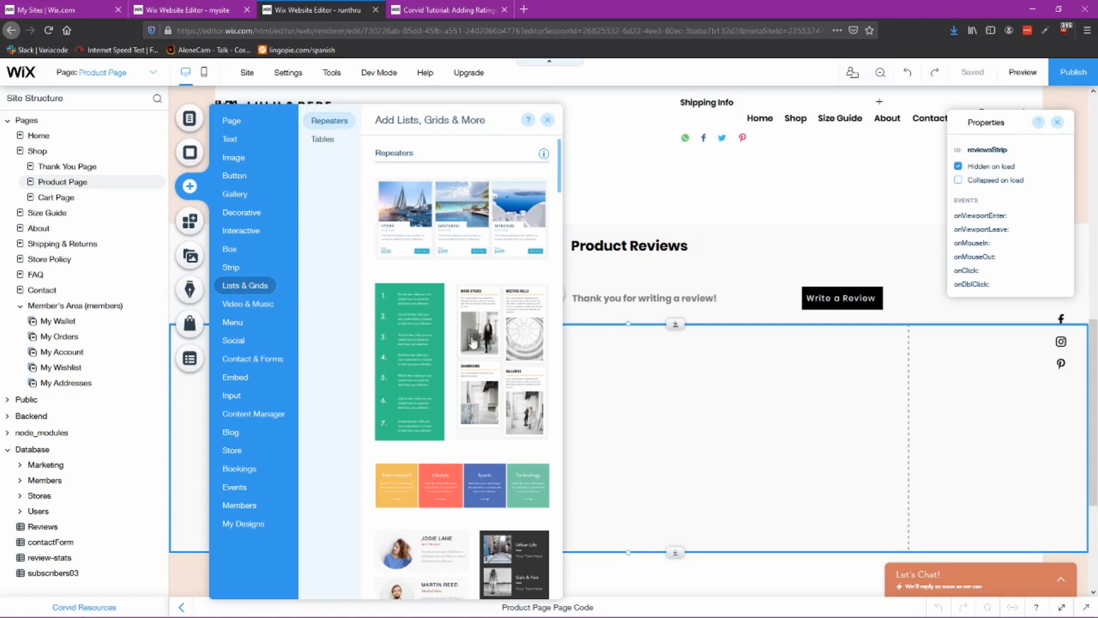
{"action": "scroll", "coordinate": [471, 345], "scroll_direction": "down", "scroll_amount": 5}
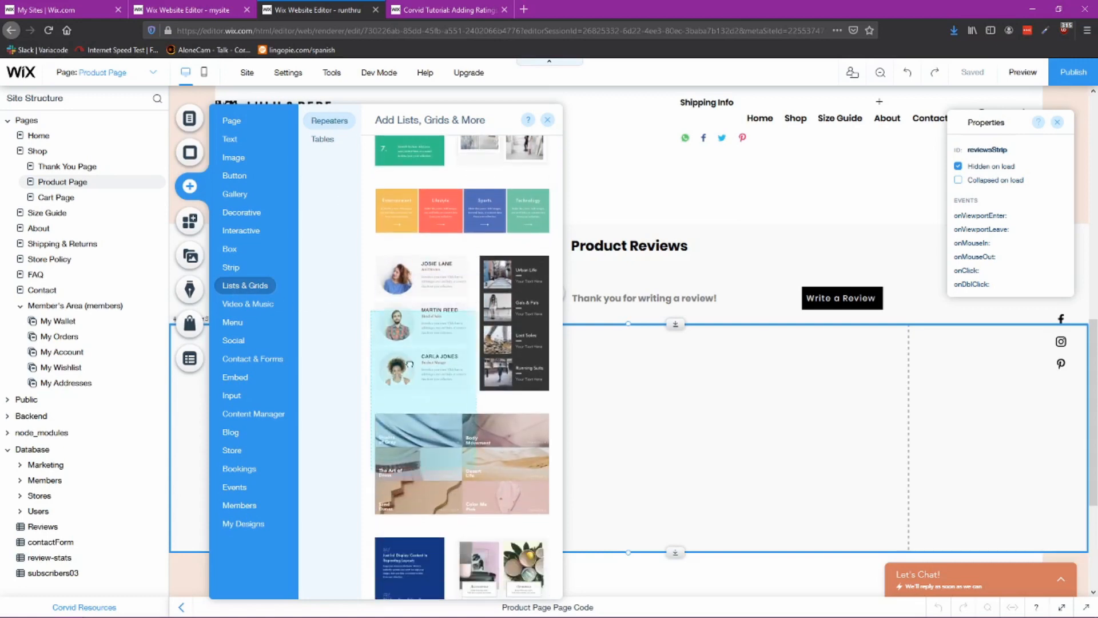
{"action": "left_click_drag", "start_coordinate": [410, 364], "coordinate": [687, 393]}
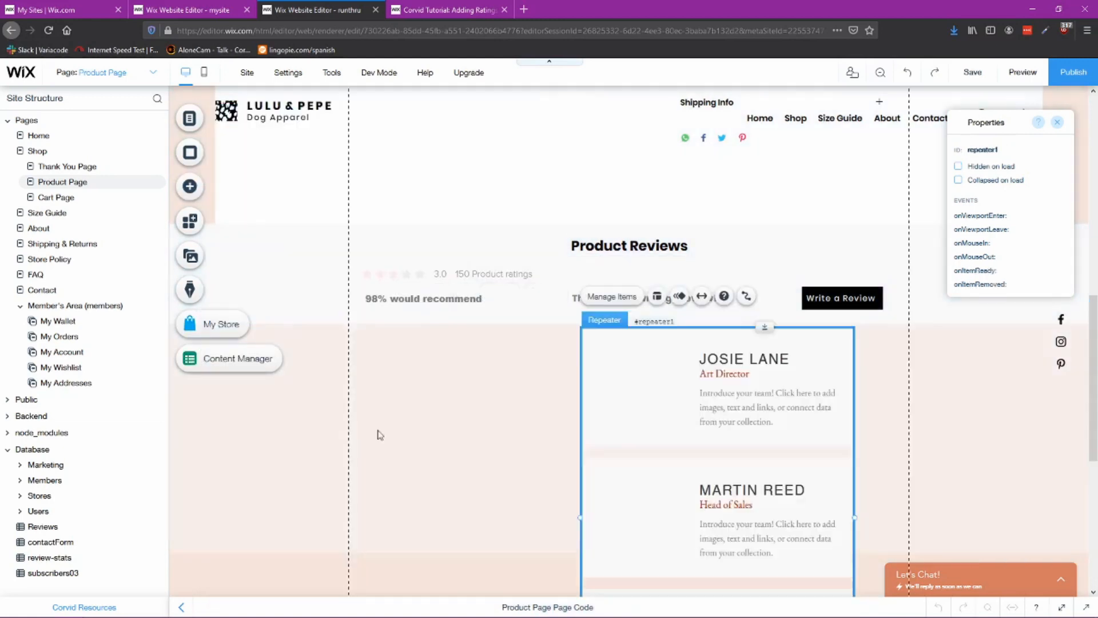
{"action": "left_click_drag", "start_coordinate": [722, 427], "coordinate": [738, 247]}
Step: Stretch the reviews strip taller so the repeater fits inside it
{"action": "scroll", "coordinate": [506, 384], "scroll_direction": "down", "scroll_amount": 2}
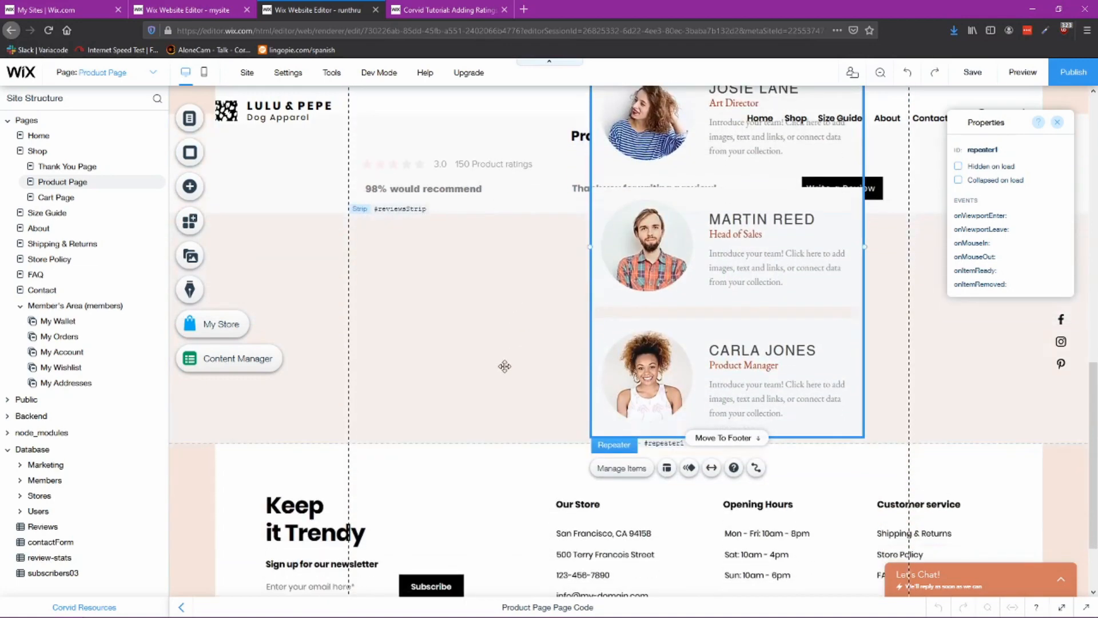
{"action": "left_click", "coordinate": [515, 383]}
{"action": "left_click_drag", "start_coordinate": [673, 442], "coordinate": [672, 596]}
{"action": "scroll", "coordinate": [649, 487], "scroll_direction": "down", "scroll_amount": 2}
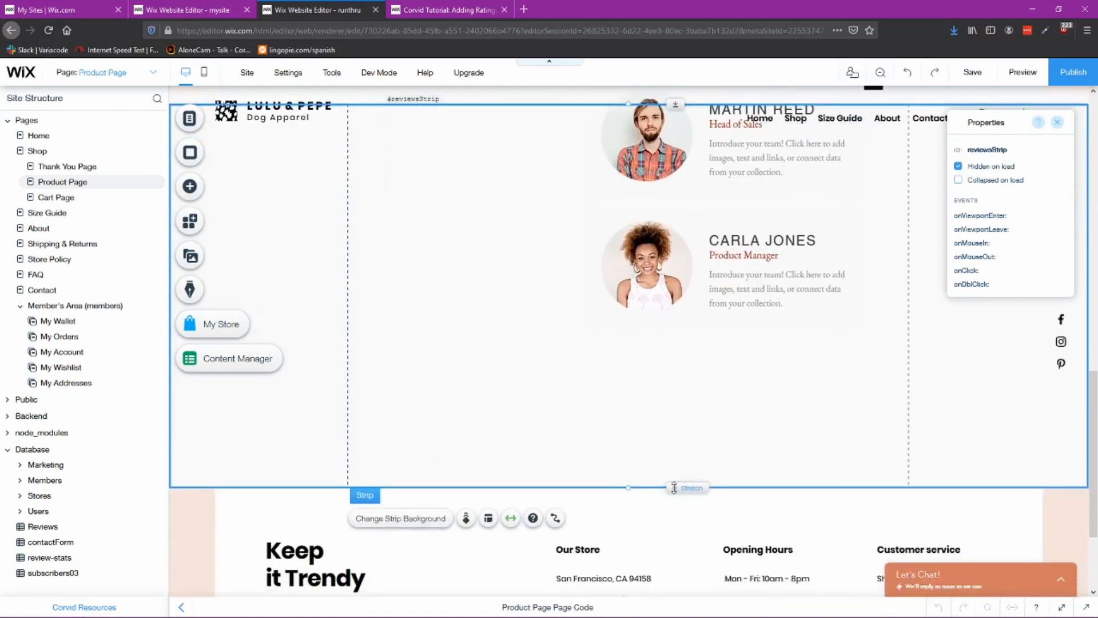
{"action": "left_click_drag", "start_coordinate": [674, 483], "coordinate": [670, 554]}
{"action": "scroll", "coordinate": [687, 375], "scroll_direction": "up", "scroll_amount": 2}
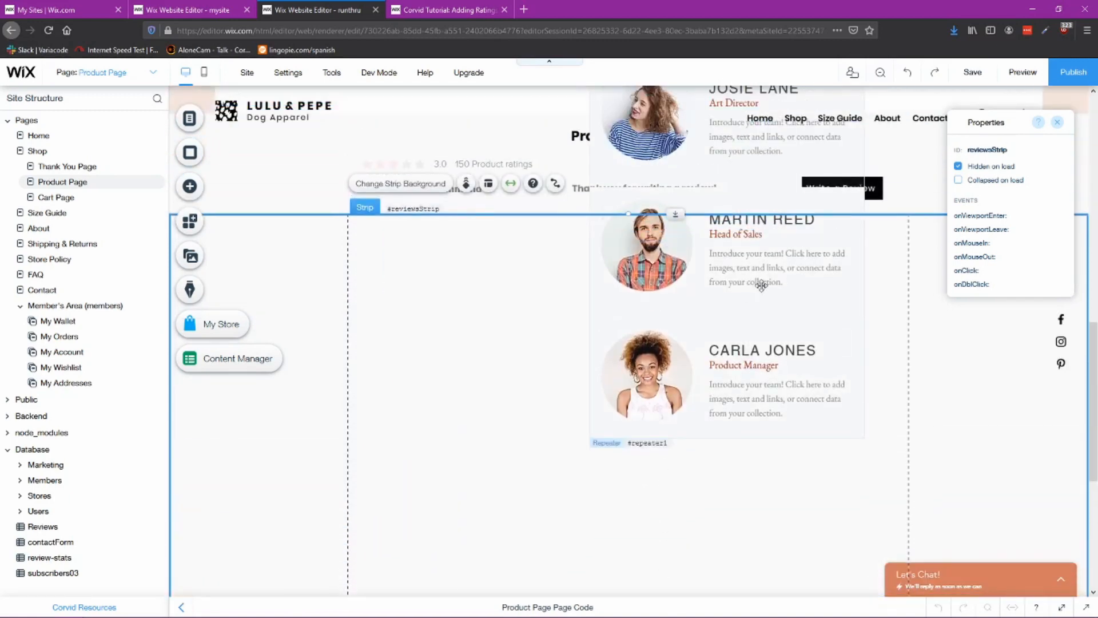
Step: Reposition the repeater at the top of the strip and widen it across the full content column
{"action": "left_click_drag", "start_coordinate": [785, 282], "coordinate": [673, 447]}
{"action": "left_click_drag", "start_coordinate": [766, 417], "coordinate": [906, 417]}
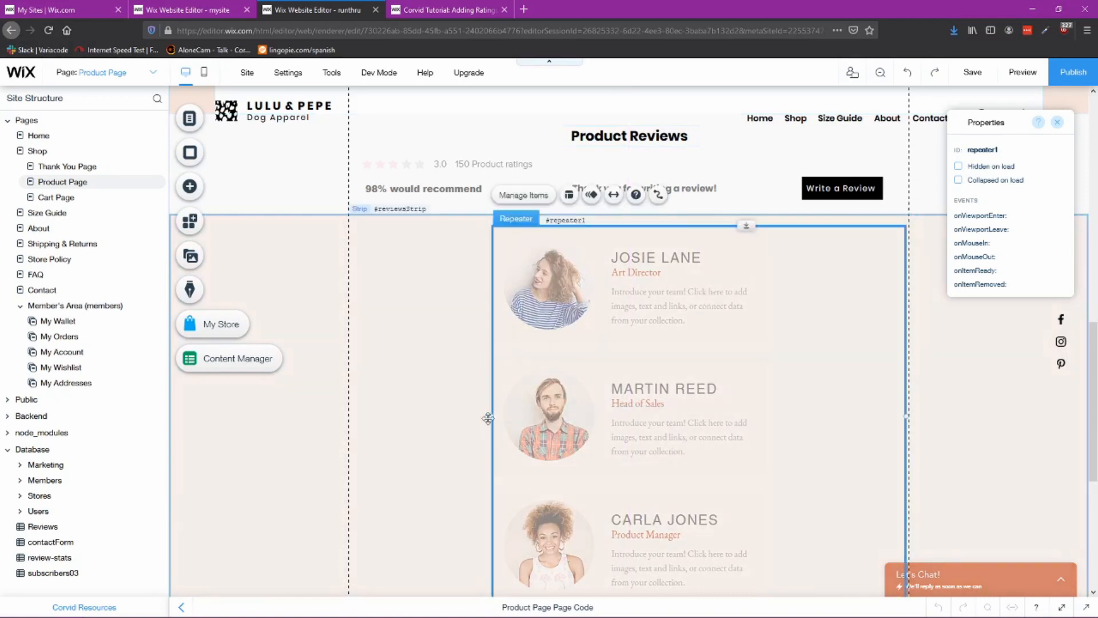
{"action": "left_click_drag", "start_coordinate": [492, 416], "coordinate": [349, 425]}
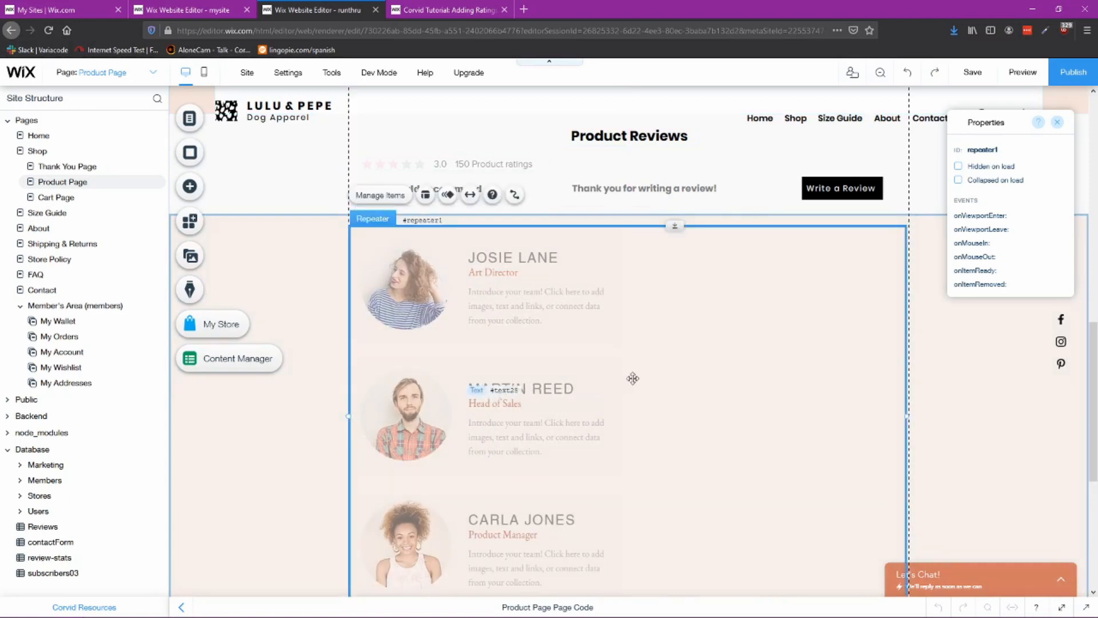
Step: Widen the repeater's item container to span the full repeater width
{"action": "left_click", "coordinate": [512, 289]}
{"action": "left_click", "coordinate": [612, 282]}
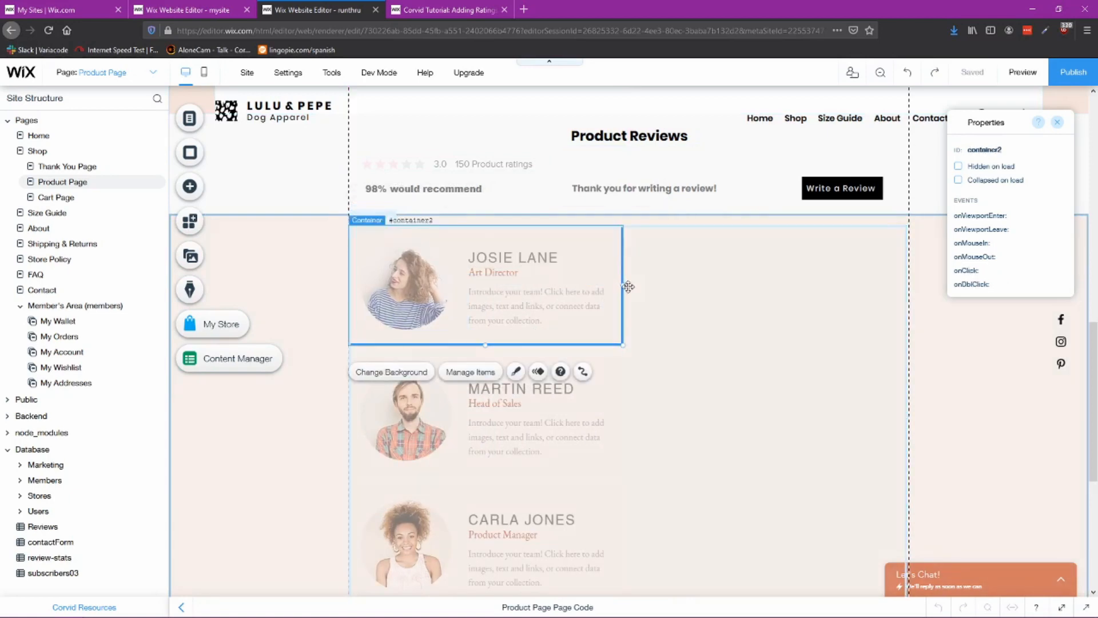
{"action": "left_click_drag", "start_coordinate": [624, 287], "coordinate": [900, 295]}
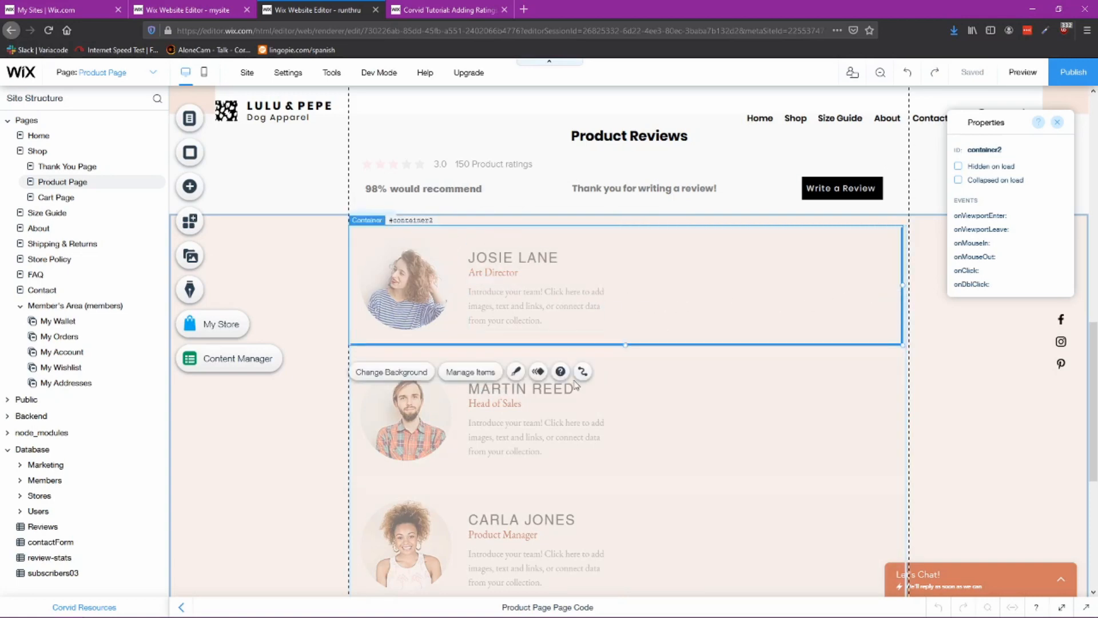
Step: Widen the item's description text to stretch almost across the whole item
{"action": "left_click", "coordinate": [604, 408]}
{"action": "left_click", "coordinate": [573, 551]}
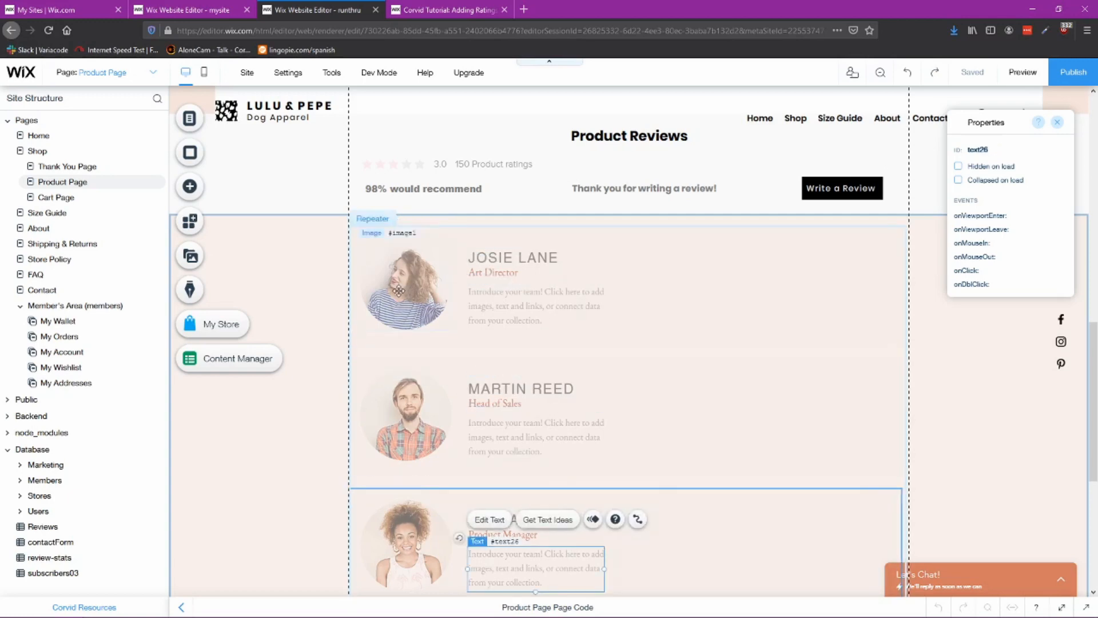
{"action": "left_click", "coordinate": [419, 303]}
{"action": "left_click", "coordinate": [417, 412]}
{"action": "left_click", "coordinate": [413, 532]}
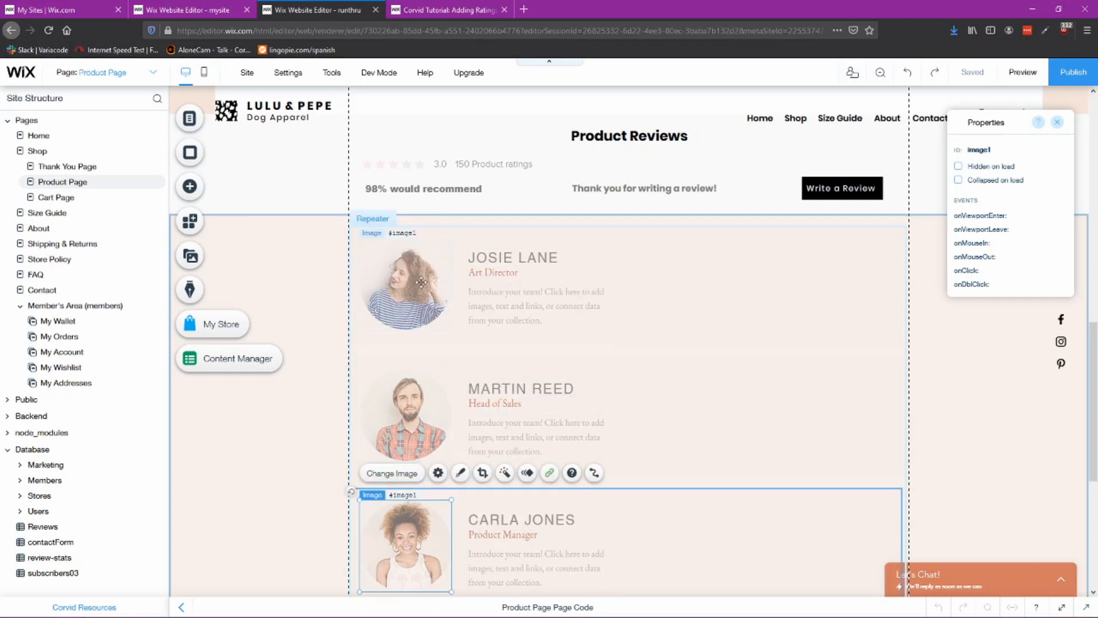
{"action": "left_click", "coordinate": [422, 299]}
{"action": "scroll", "coordinate": [558, 372], "scroll_direction": "up", "scroll_amount": 2}
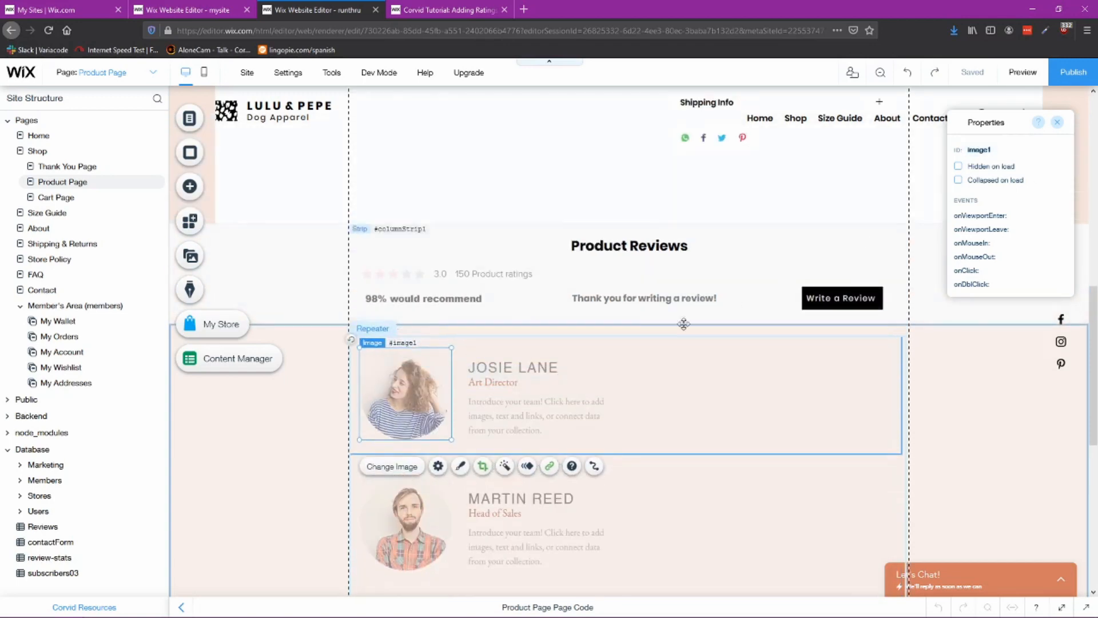
{"action": "left_click", "coordinate": [515, 411]}
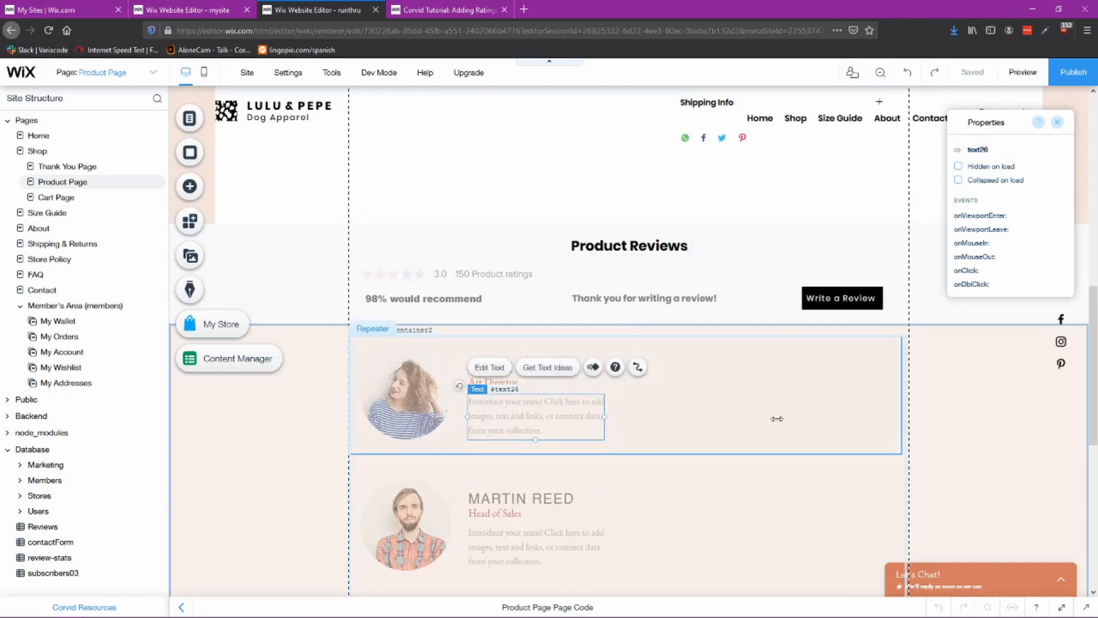
{"action": "left_click_drag", "start_coordinate": [777, 419], "coordinate": [879, 418]}
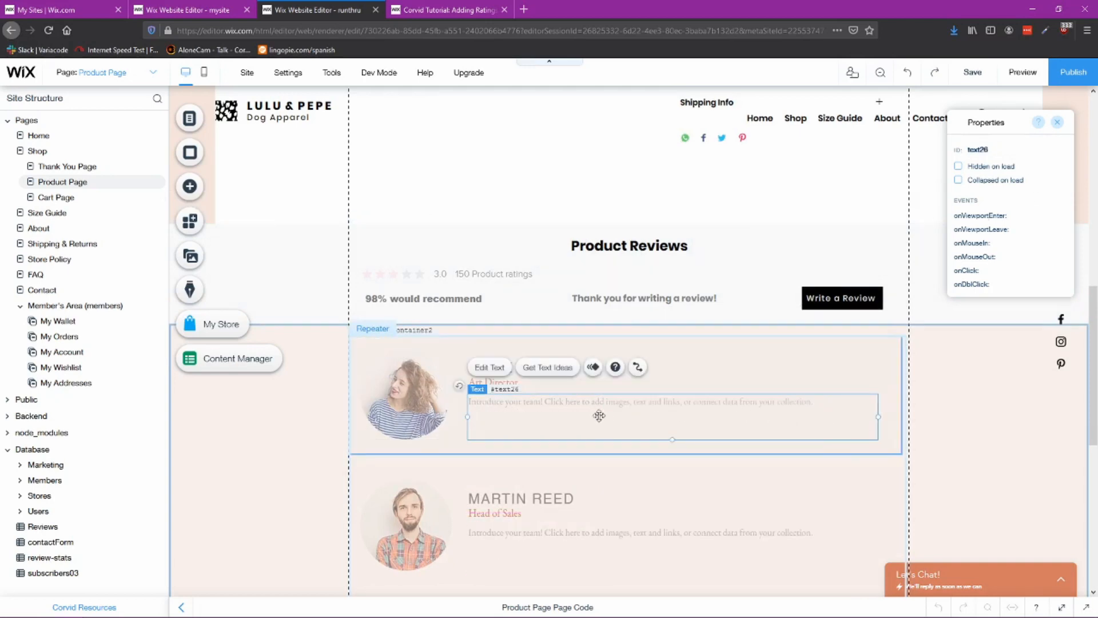
Step: Move the item's name text slightly upward above the job title
{"action": "left_click", "coordinate": [513, 383]}
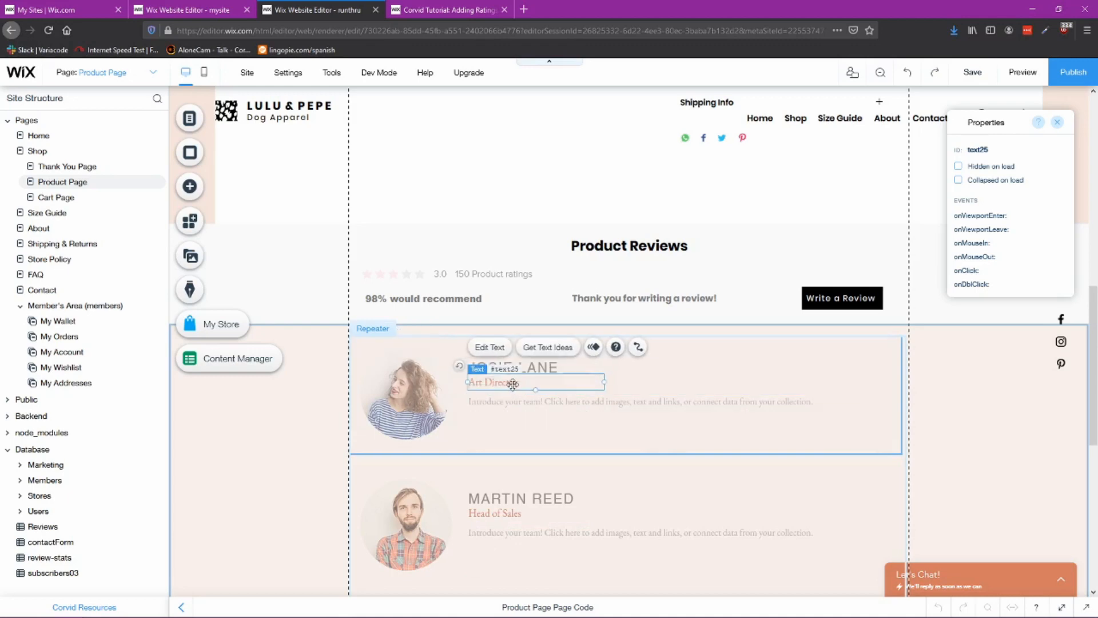
{"action": "left_click", "coordinate": [544, 366]}
{"action": "left_click_drag", "start_coordinate": [544, 367], "coordinate": [536, 360]}
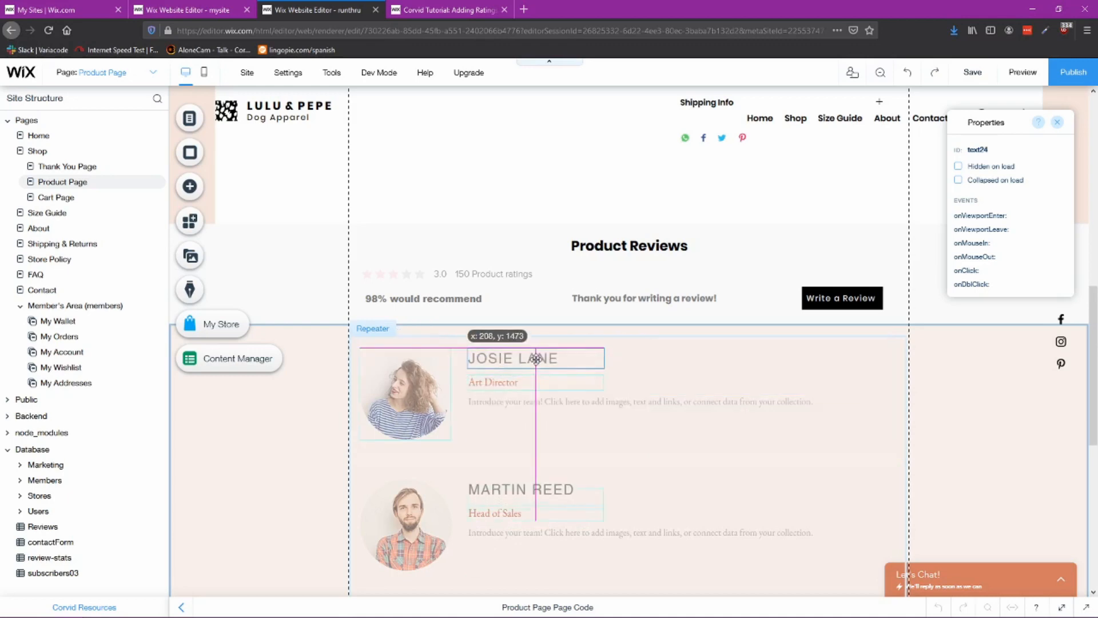
{"action": "left_click", "coordinate": [494, 382]}
{"action": "left_click", "coordinate": [699, 373]}
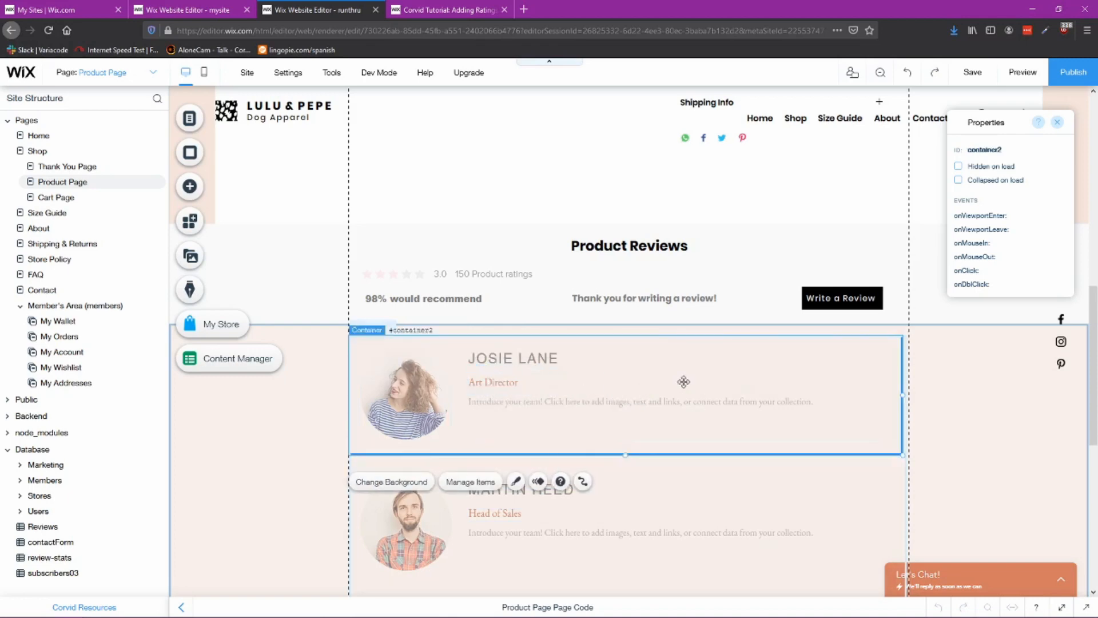
Step: Add a heart-style ratings display to the right of the name in the repeater item
{"action": "left_click", "coordinate": [190, 189]}
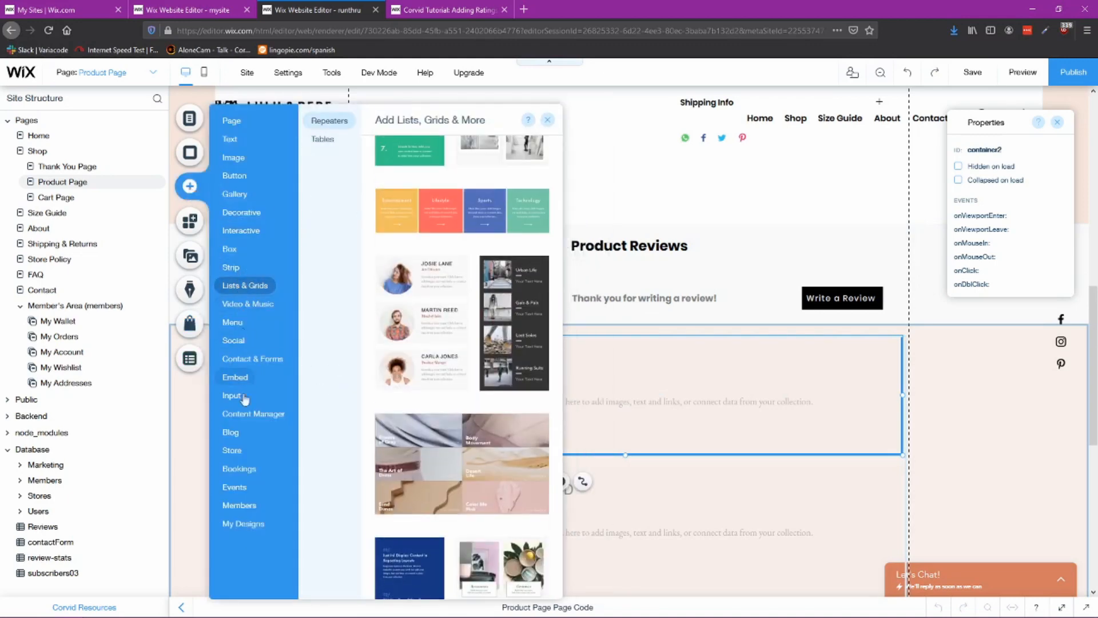
{"action": "mouse_move", "coordinate": [232, 398]}
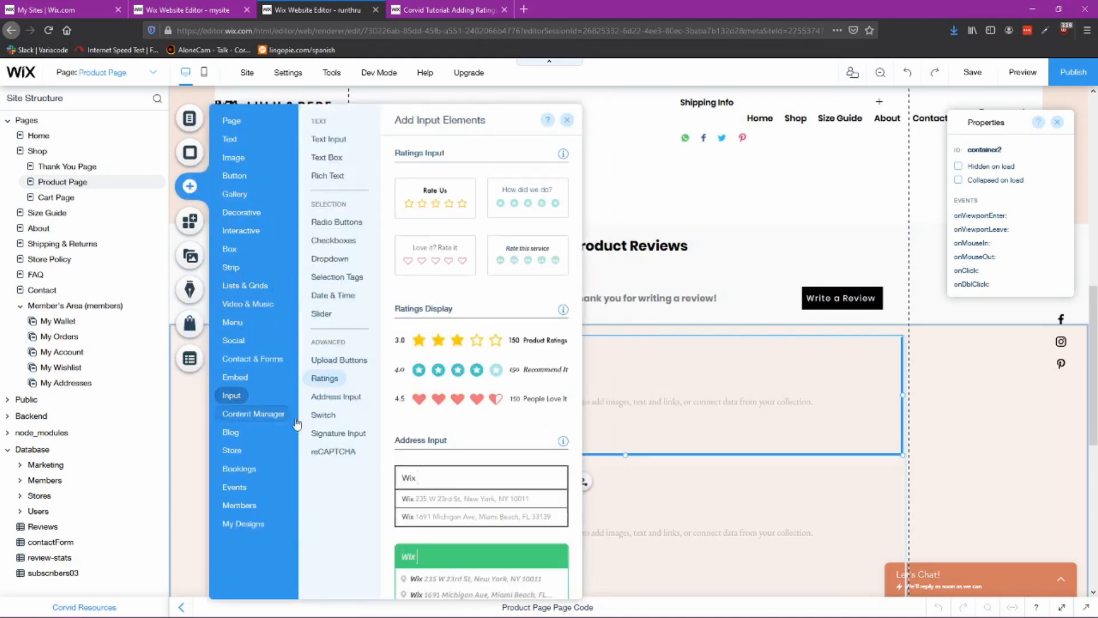
{"action": "left_click", "coordinate": [330, 382]}
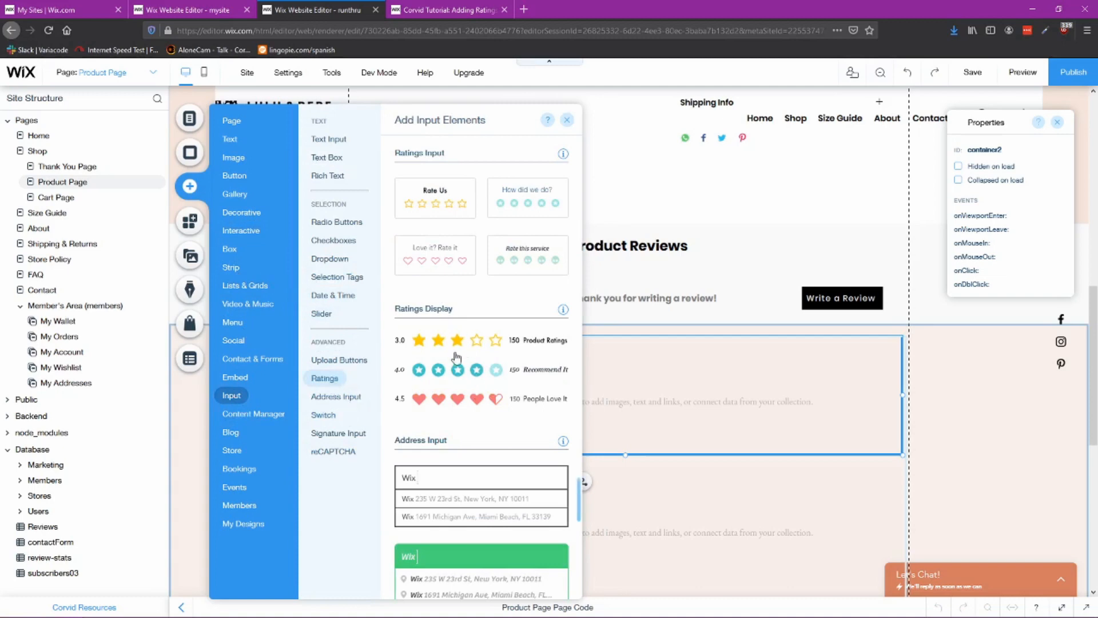
{"action": "left_click_drag", "start_coordinate": [438, 402], "coordinate": [734, 366]}
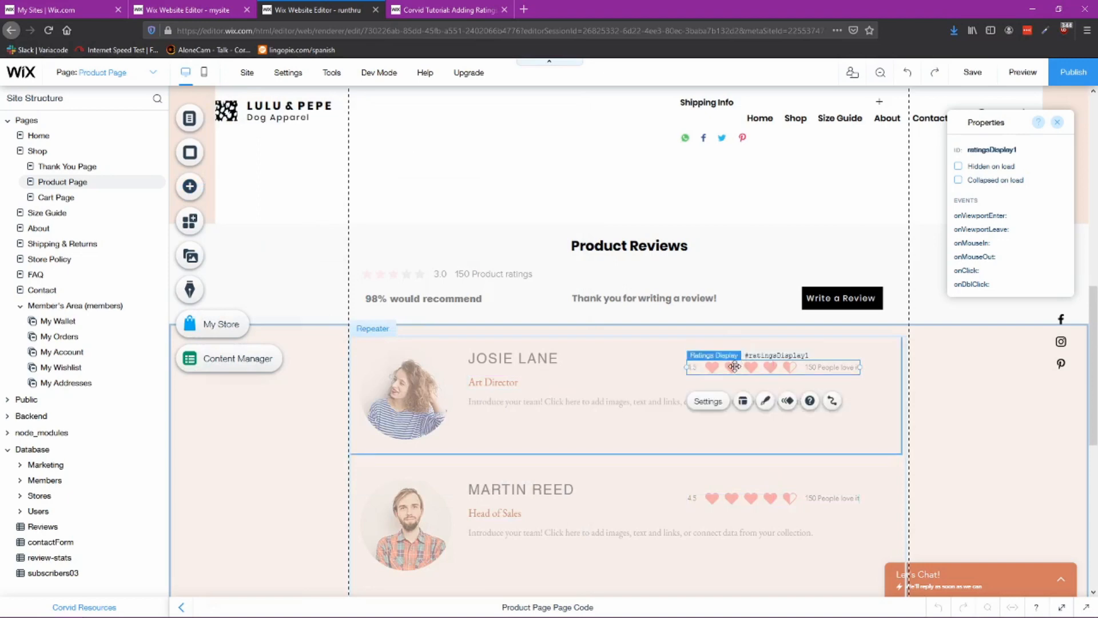
Step: Turn off showing the rating value and the number of ratings in the ratings display settings
{"action": "double_click", "coordinate": [734, 367]}
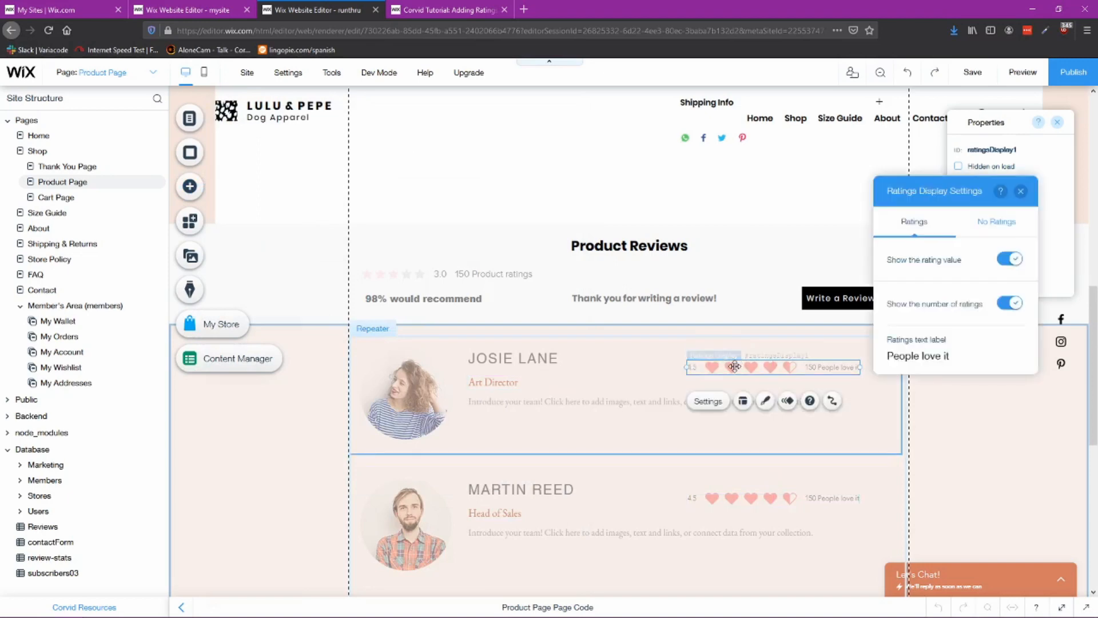
{"action": "left_click", "coordinate": [1010, 258]}
{"action": "left_click", "coordinate": [1010, 302]}
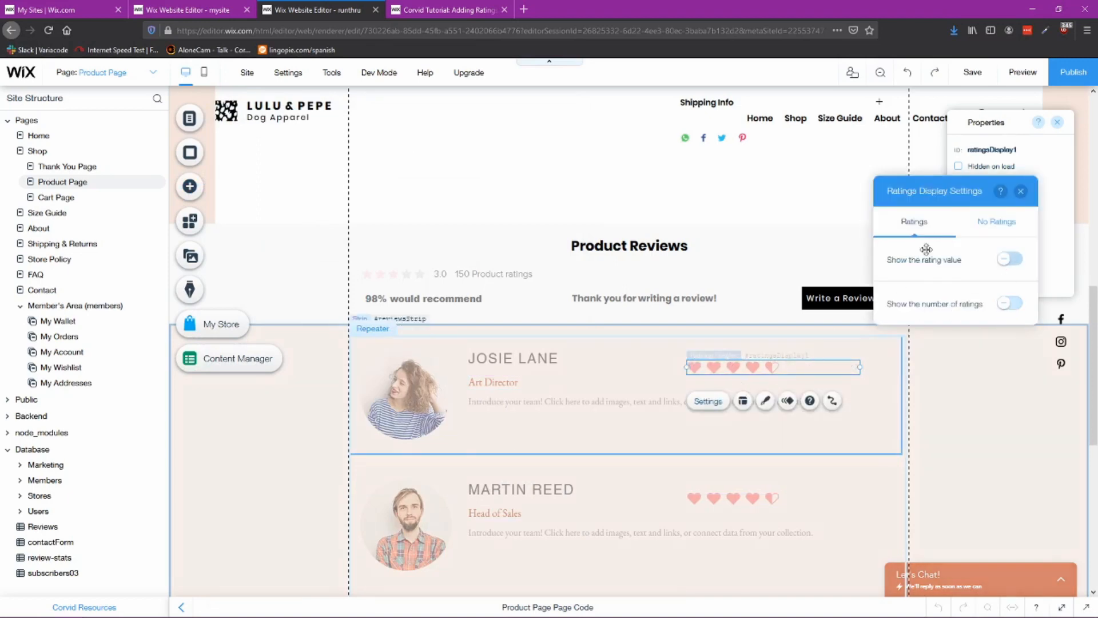
{"action": "left_click", "coordinate": [1021, 191]}
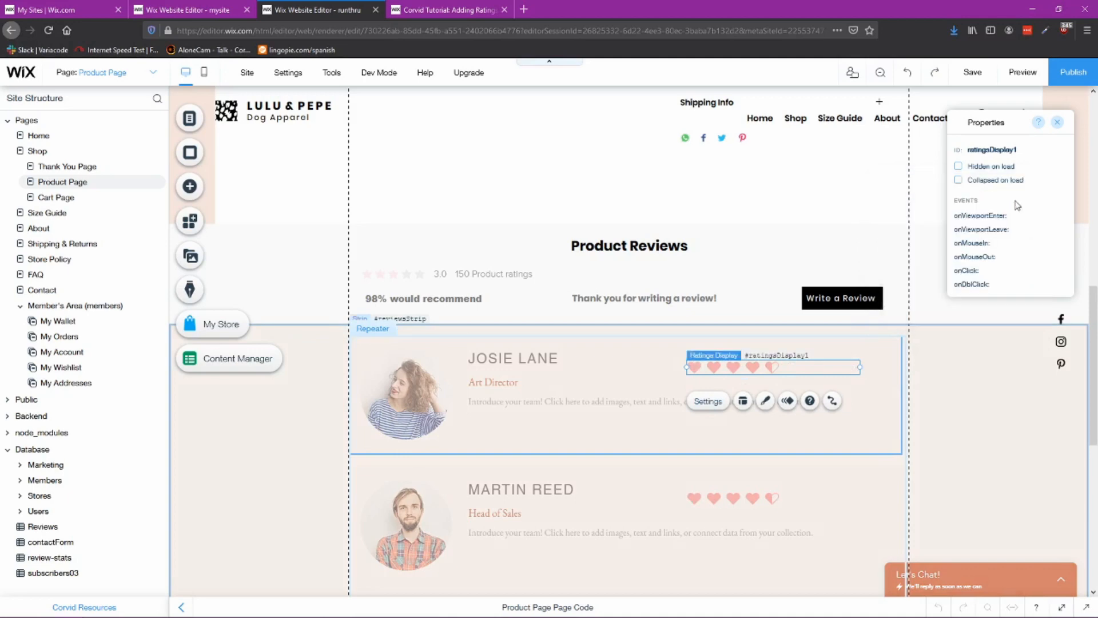
Step: Move the ratings display slightly upward in the repeater item to line up with the name
{"action": "left_click", "coordinate": [509, 358]}
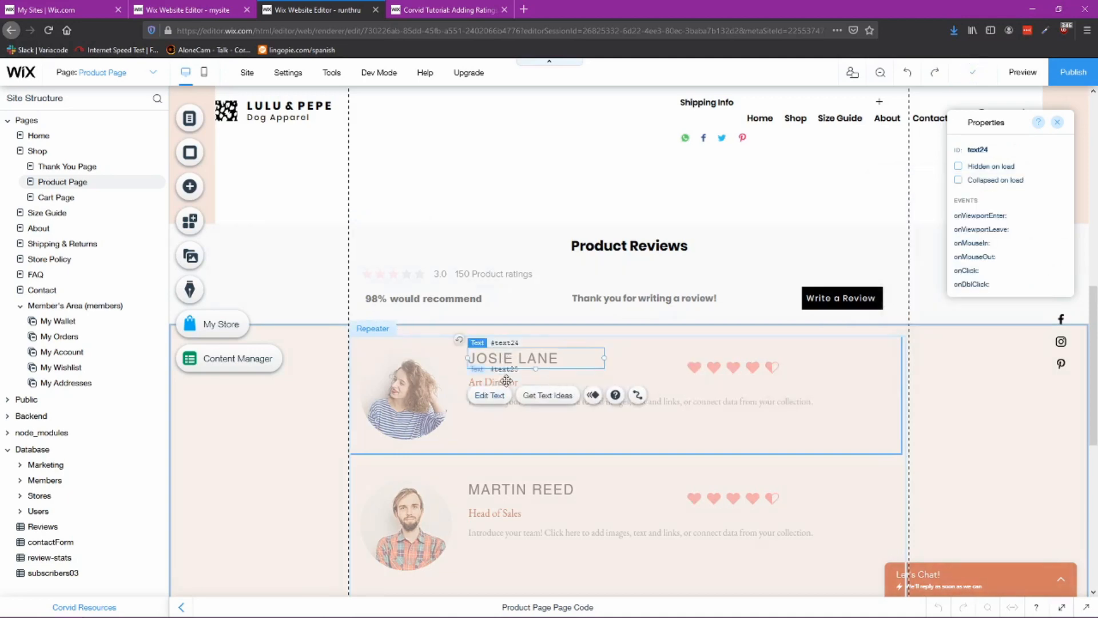
{"action": "left_click", "coordinate": [503, 382]}
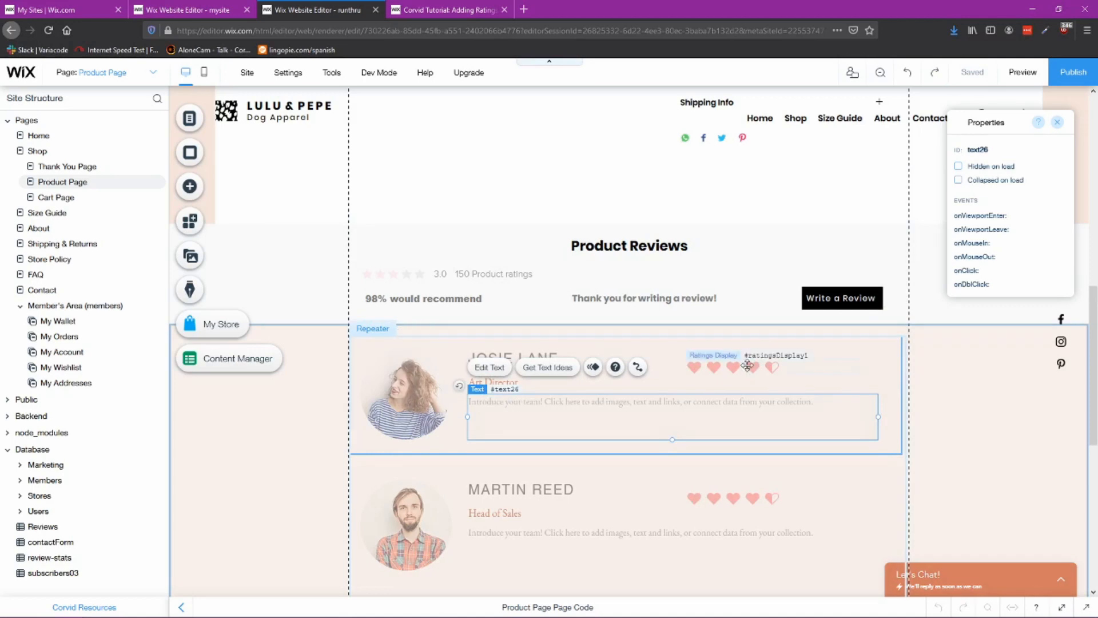
{"action": "left_click", "coordinate": [732, 382]}
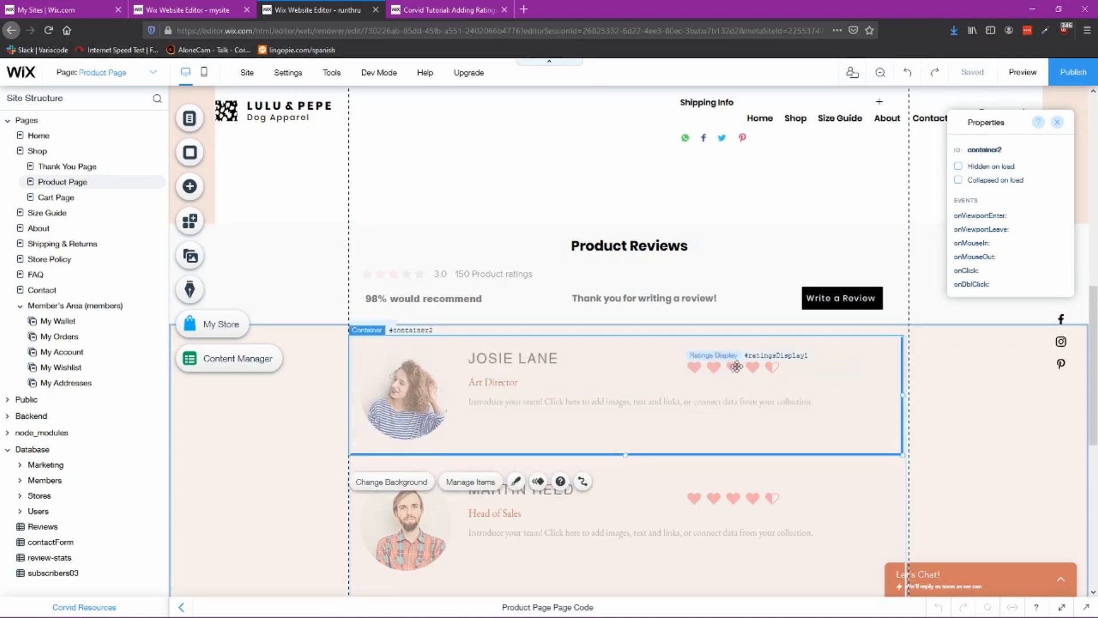
{"action": "left_click_drag", "start_coordinate": [737, 367], "coordinate": [738, 361]}
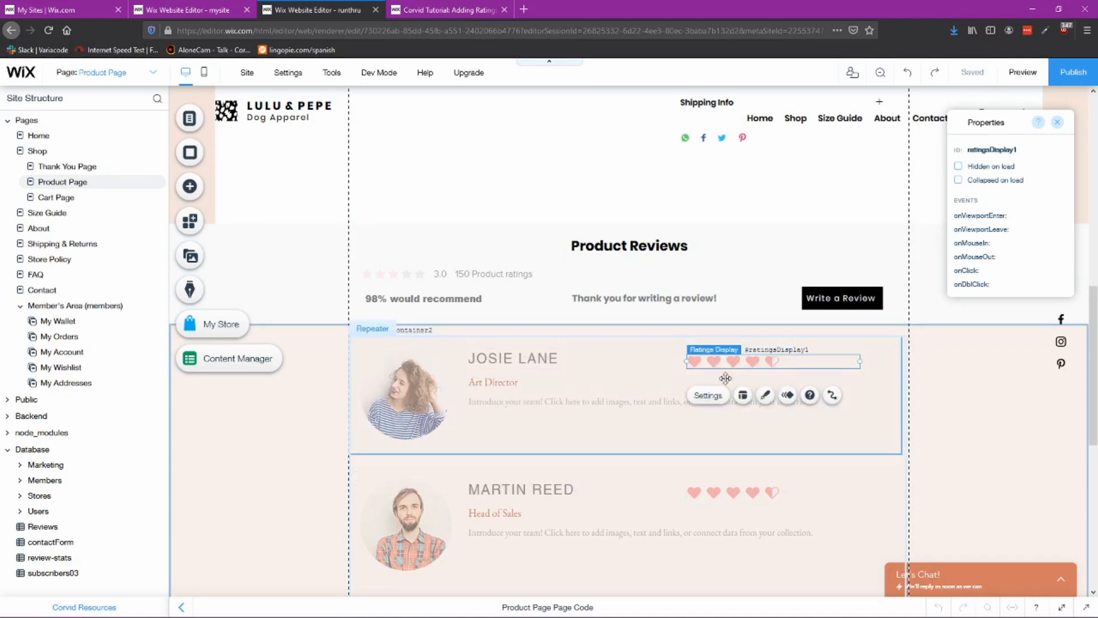
{"action": "left_click", "coordinate": [635, 384]}
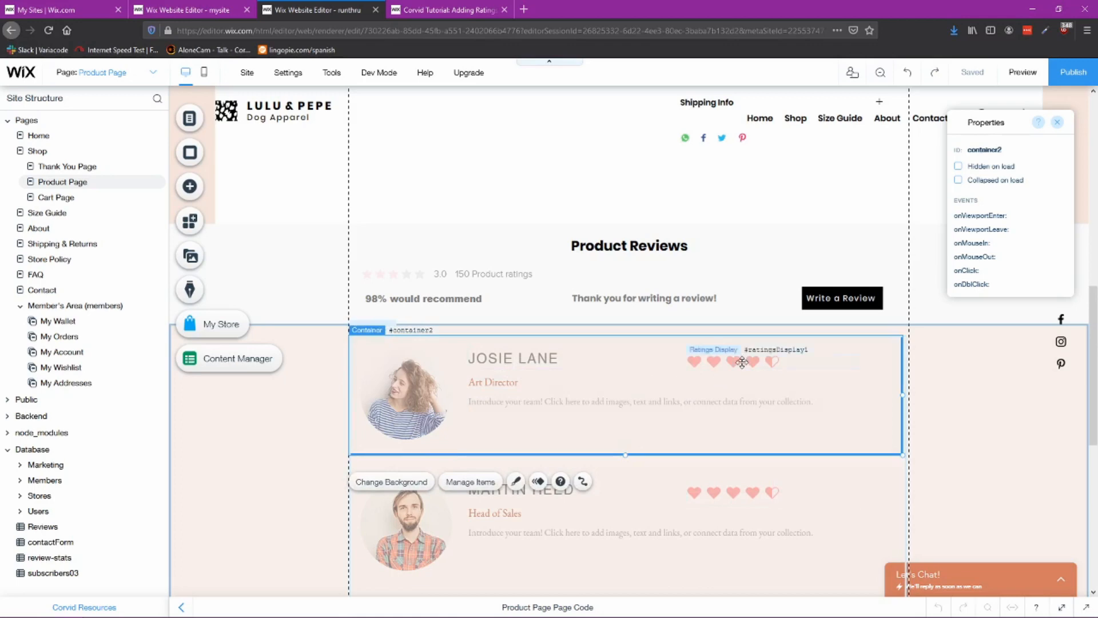
{"action": "left_click_drag", "start_coordinate": [743, 360], "coordinate": [742, 363]}
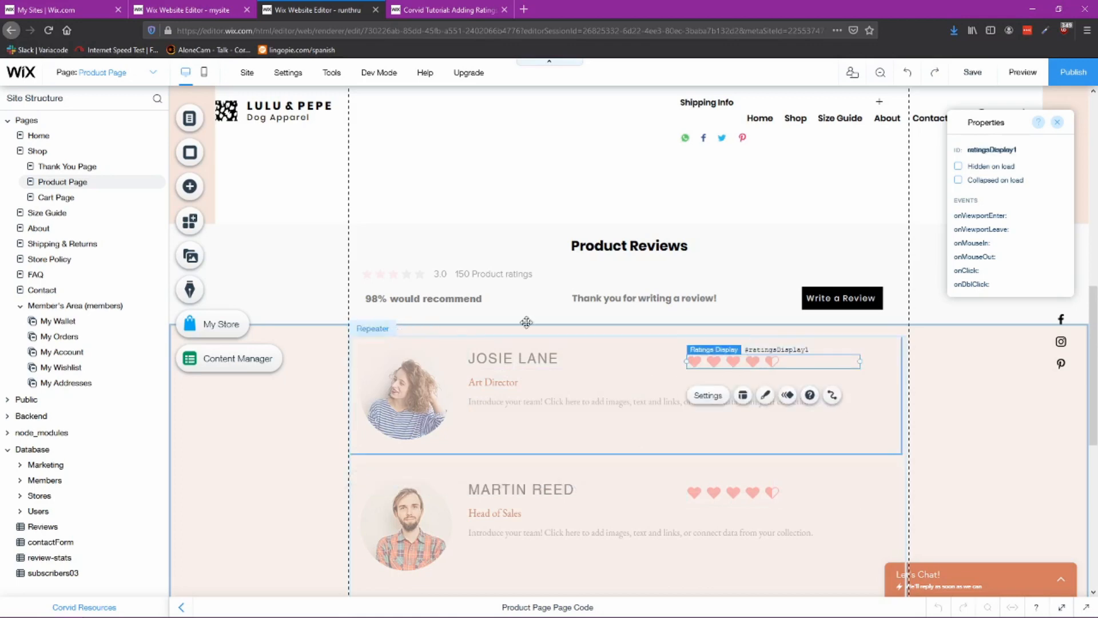
Step: Examine the review repeater's text elements in the reference site's editor tab
{"action": "left_click", "coordinate": [192, 12]}
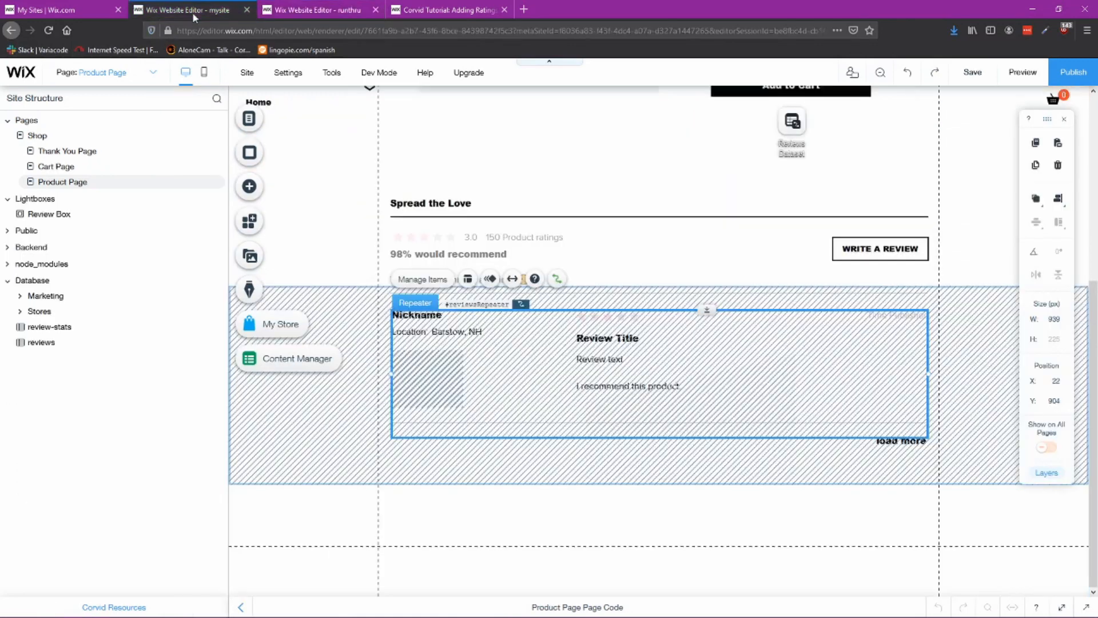
{"action": "left_click", "coordinate": [622, 340]}
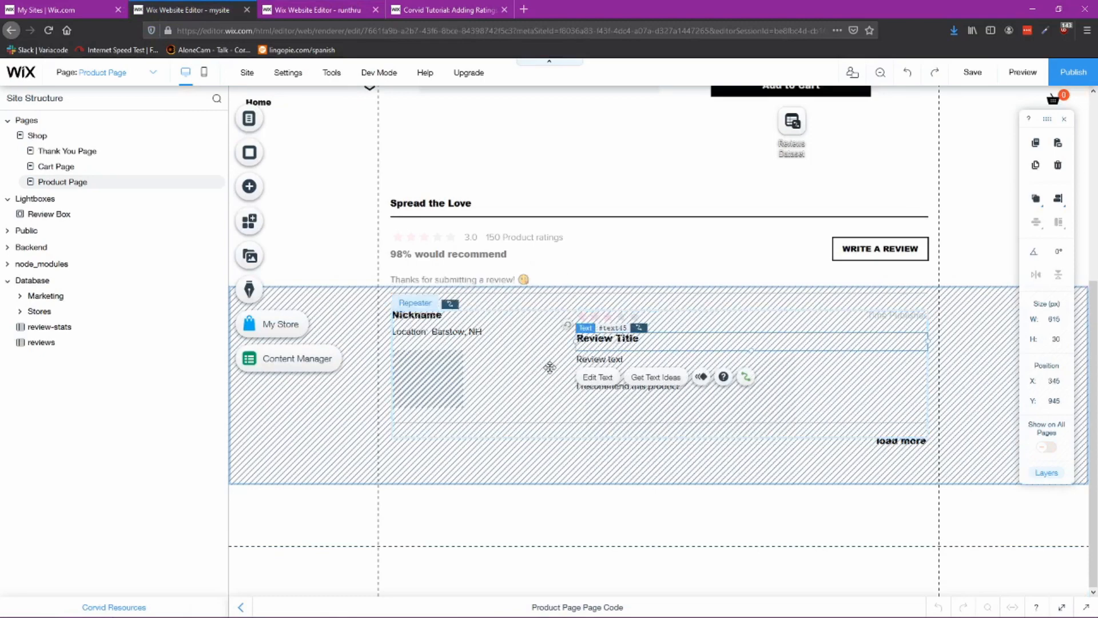
{"action": "scroll", "coordinate": [549, 368], "scroll_direction": "up", "scroll_amount": 1}
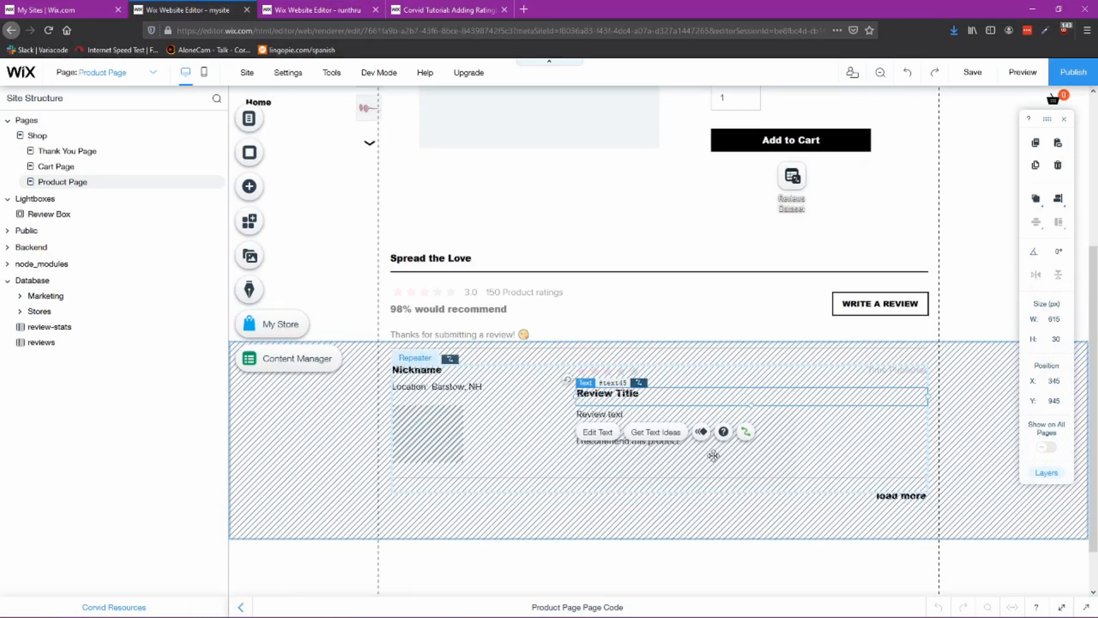
{"action": "left_click", "coordinate": [654, 443]}
{"action": "left_click", "coordinate": [656, 442]}
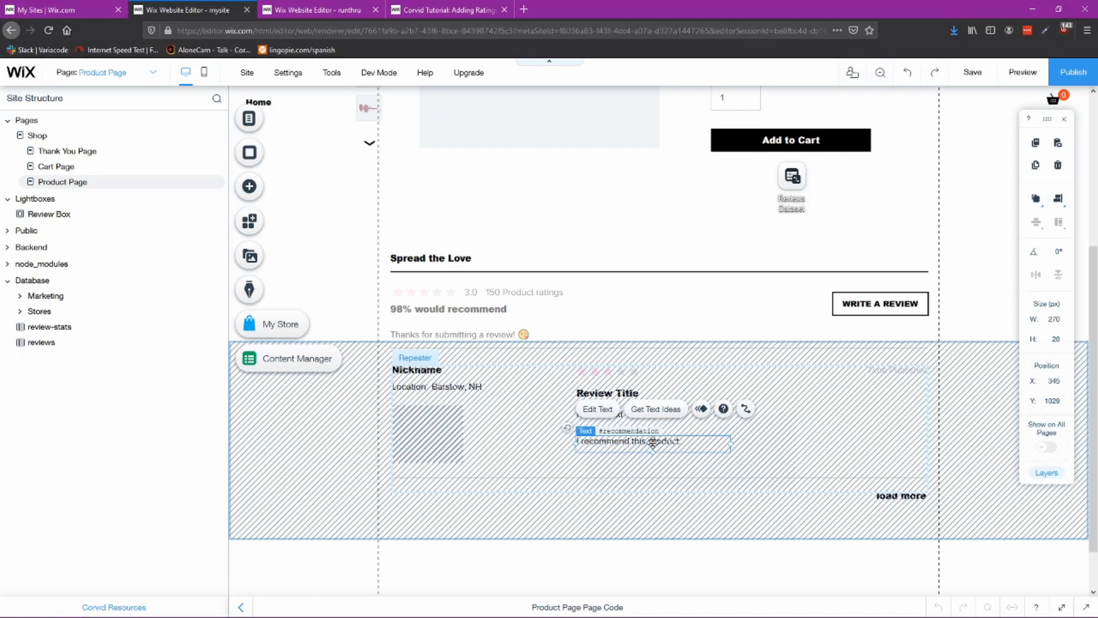
{"action": "left_click", "coordinate": [704, 436]}
{"action": "left_click", "coordinate": [639, 422]}
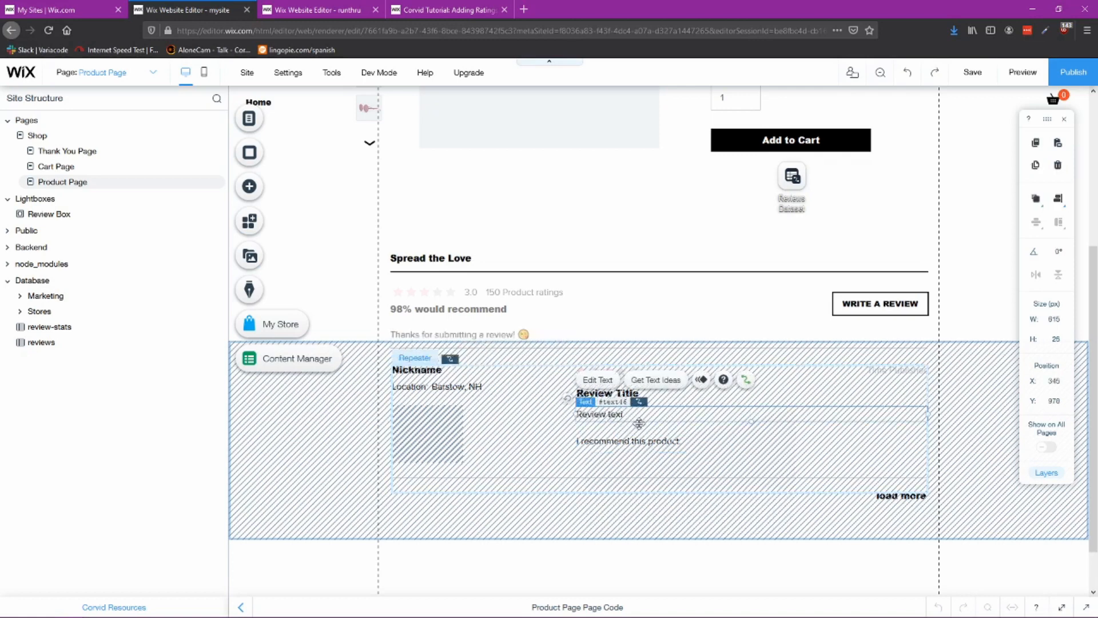
{"action": "left_click", "coordinate": [621, 393]}
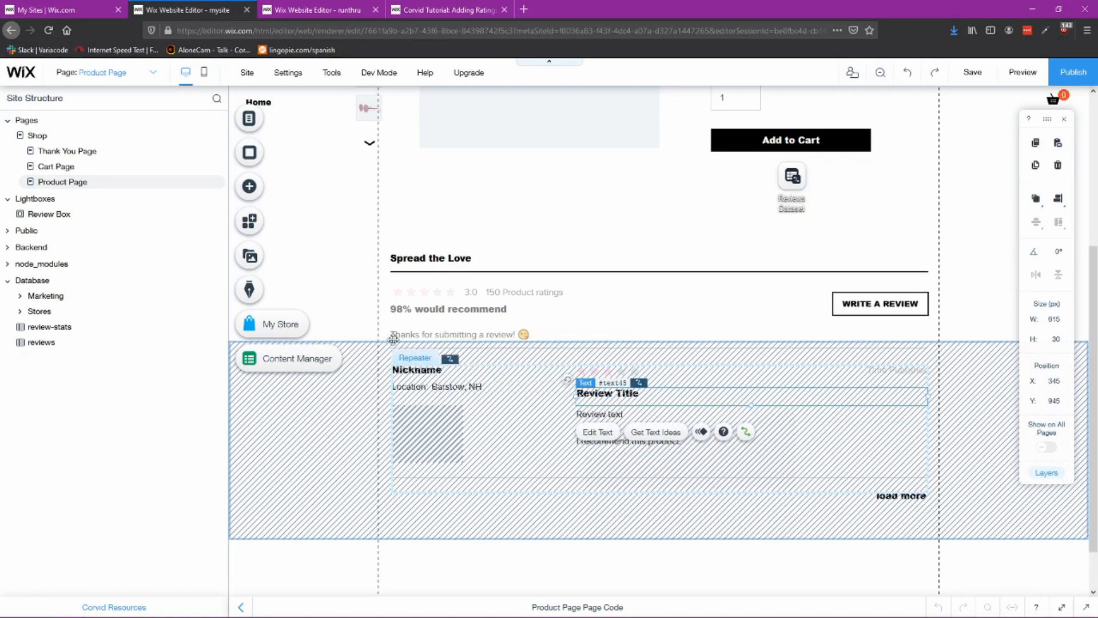
Step: Shrink the profile image in the repeater item by resizing it from its corner
{"action": "key", "text": "ctrl+Tab"}
{"action": "left_click", "coordinate": [447, 352]}
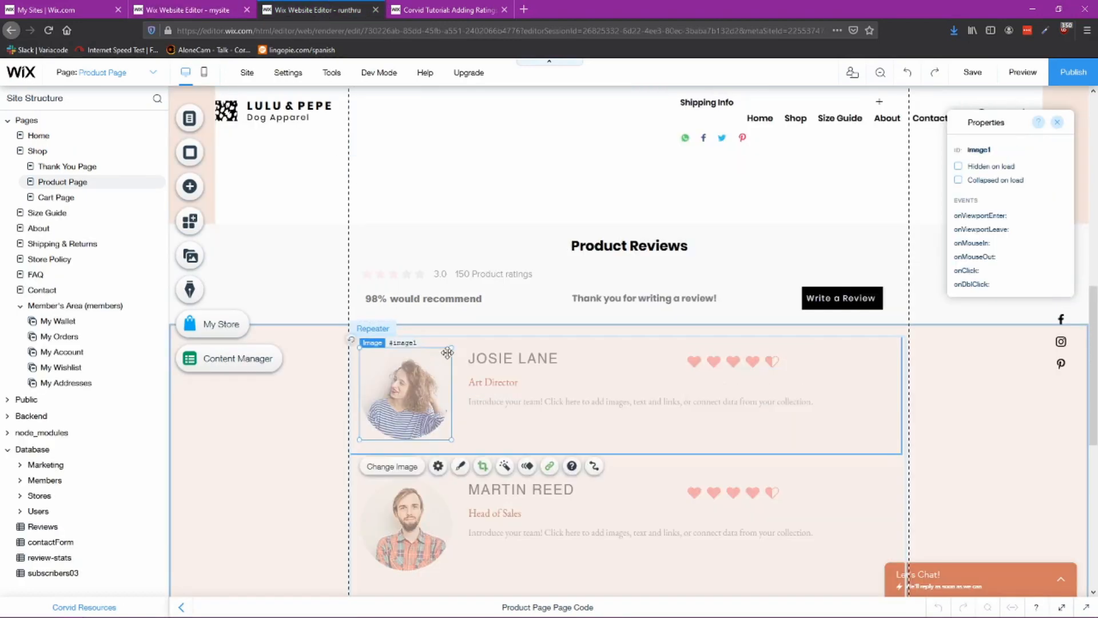
{"action": "left_click_drag", "start_coordinate": [453, 346], "coordinate": [408, 390]}
Step: Move the name text to the item's top-left above the image and center-align it
{"action": "left_click", "coordinate": [499, 357]}
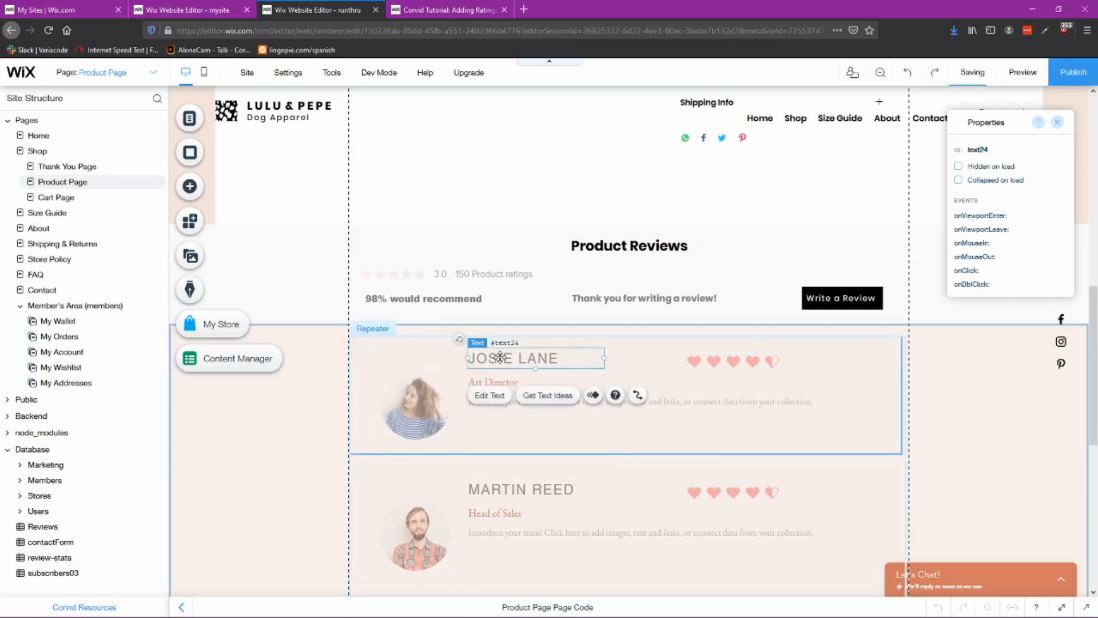
{"action": "left_click", "coordinate": [496, 379]}
{"action": "left_click_drag", "start_coordinate": [495, 376], "coordinate": [436, 351]}
{"action": "left_click", "coordinate": [542, 358]}
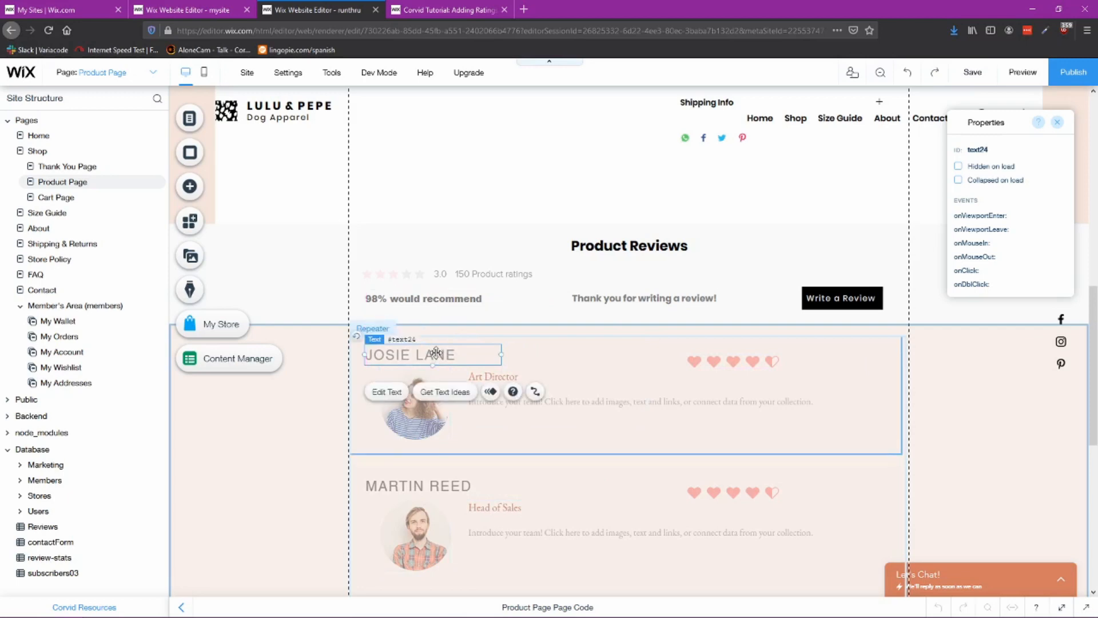
{"action": "left_click", "coordinate": [395, 392]}
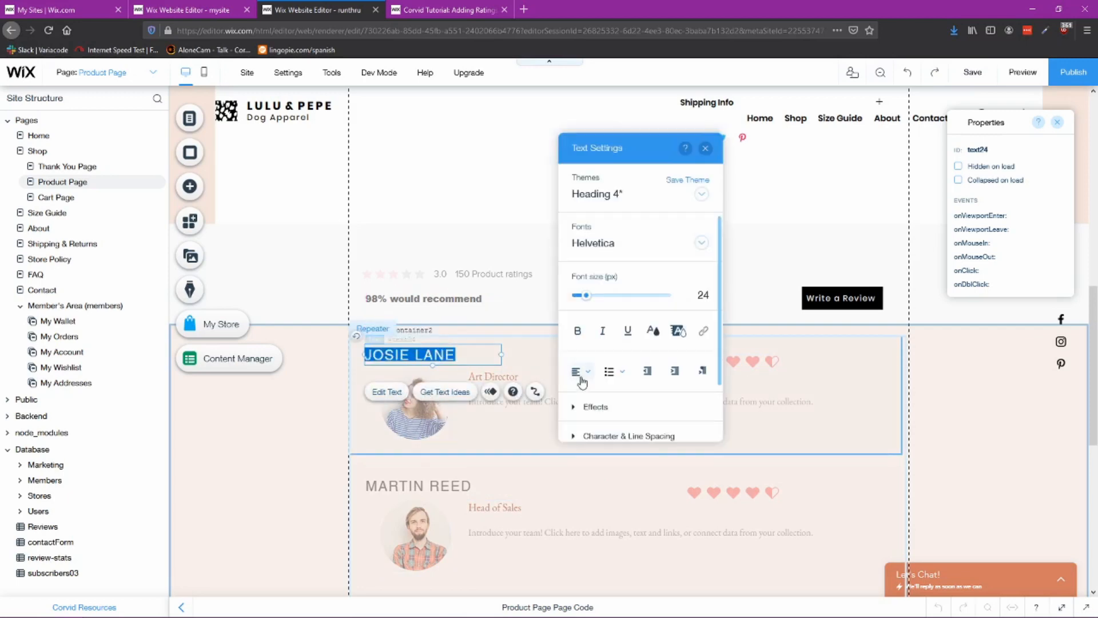
{"action": "left_click", "coordinate": [586, 372]}
{"action": "left_click", "coordinate": [586, 390]}
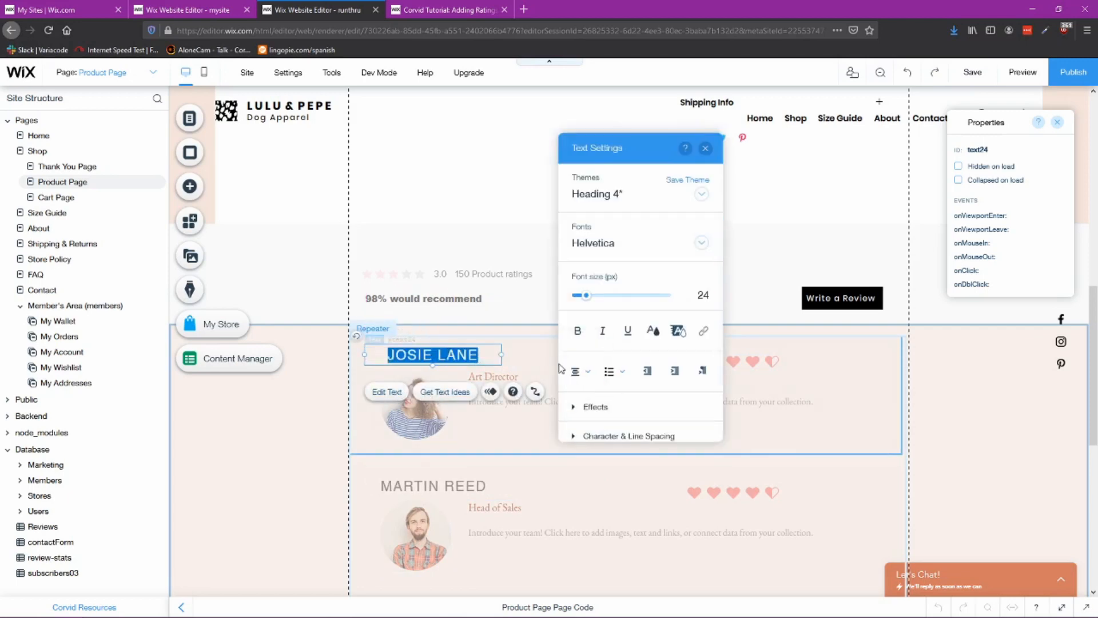
{"action": "left_click", "coordinate": [532, 359]}
{"action": "left_click_drag", "start_coordinate": [445, 355], "coordinate": [431, 355]}
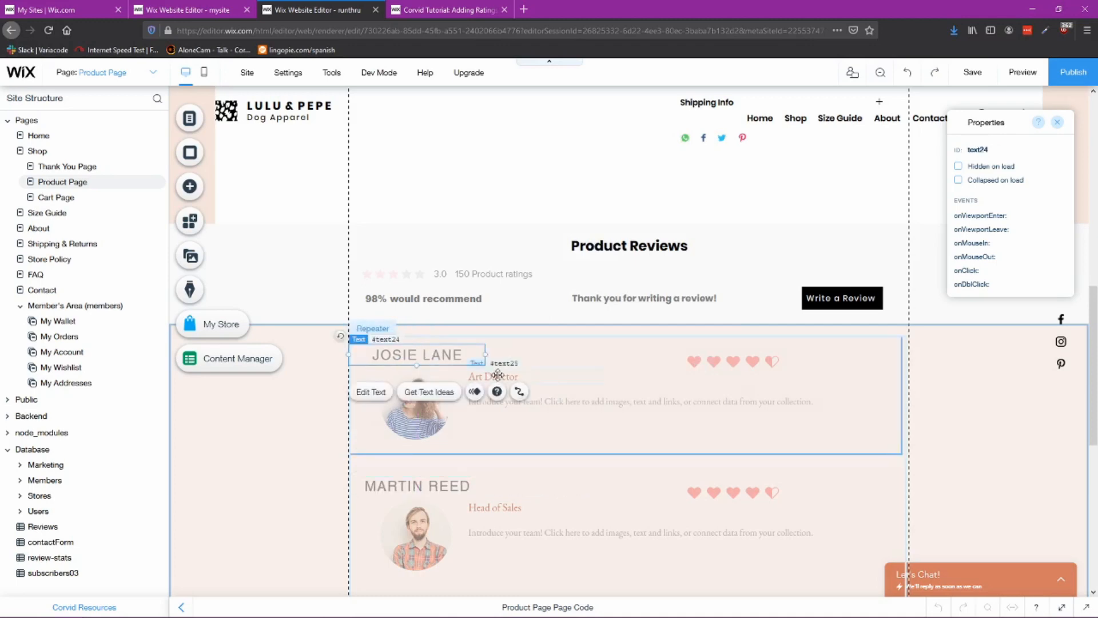
Step: Shift the job title and description text slightly right and down within the item
{"action": "left_click", "coordinate": [497, 375]}
{"action": "left_click", "coordinate": [518, 394]}
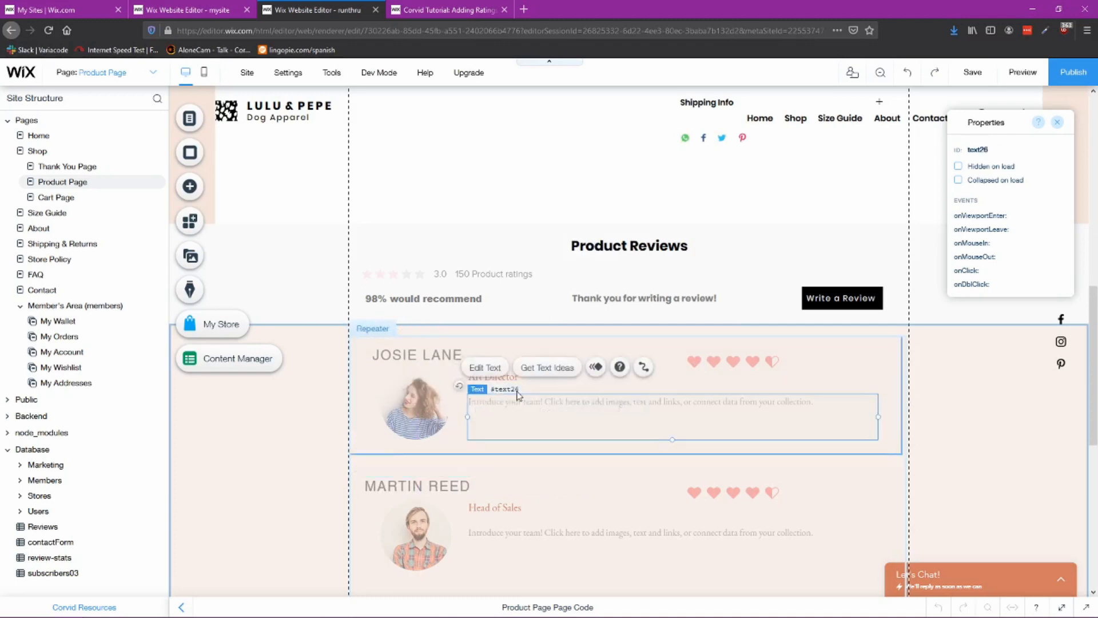
{"action": "left_click", "coordinate": [714, 362]}
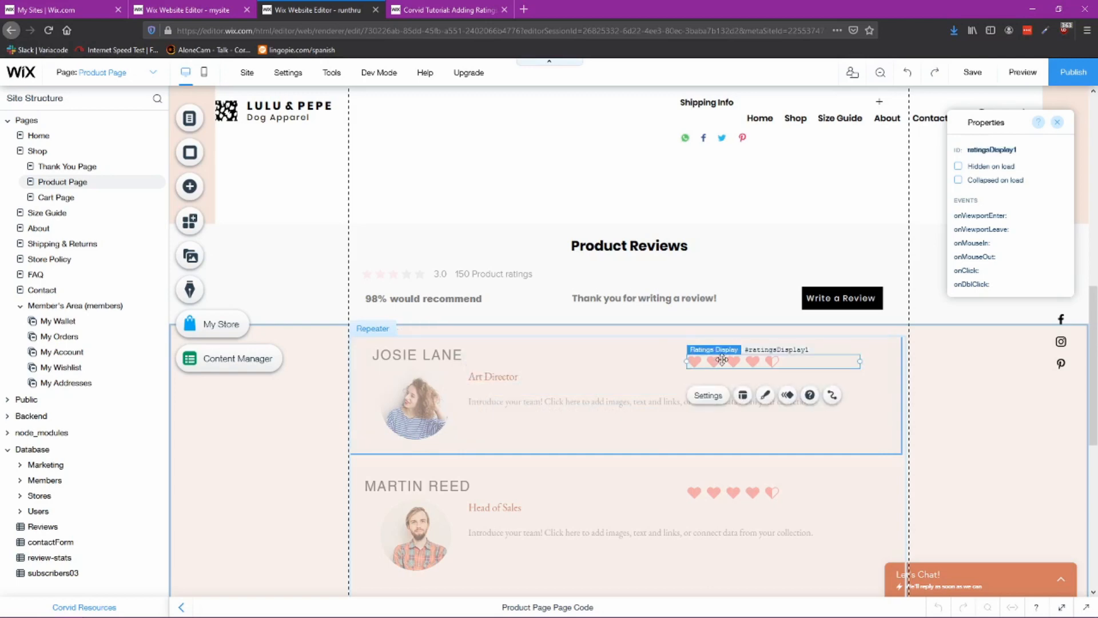
{"action": "left_click", "coordinate": [523, 382]}
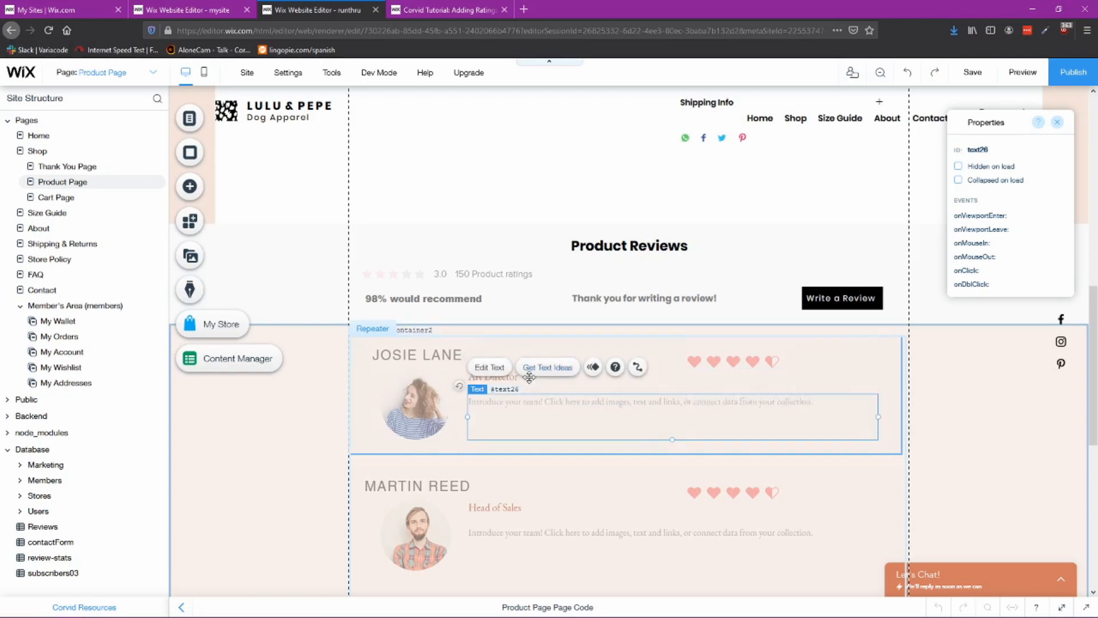
{"action": "left_click", "coordinate": [528, 380]}
{"action": "left_click_drag", "start_coordinate": [527, 379], "coordinate": [555, 408]}
{"action": "left_click", "coordinate": [537, 399]}
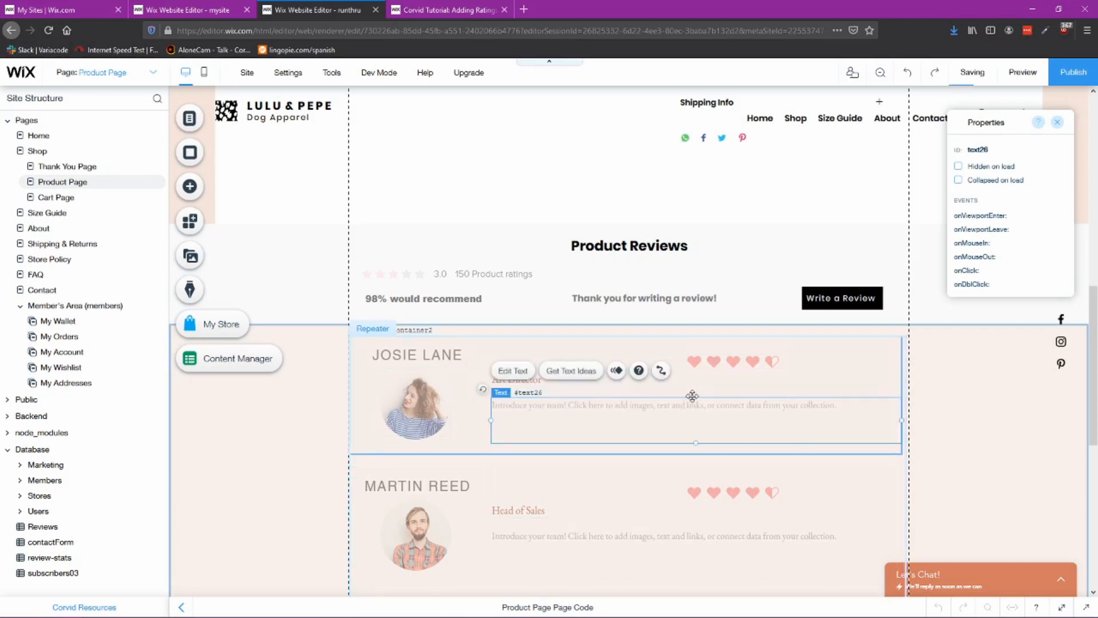
{"action": "left_click", "coordinate": [722, 380]}
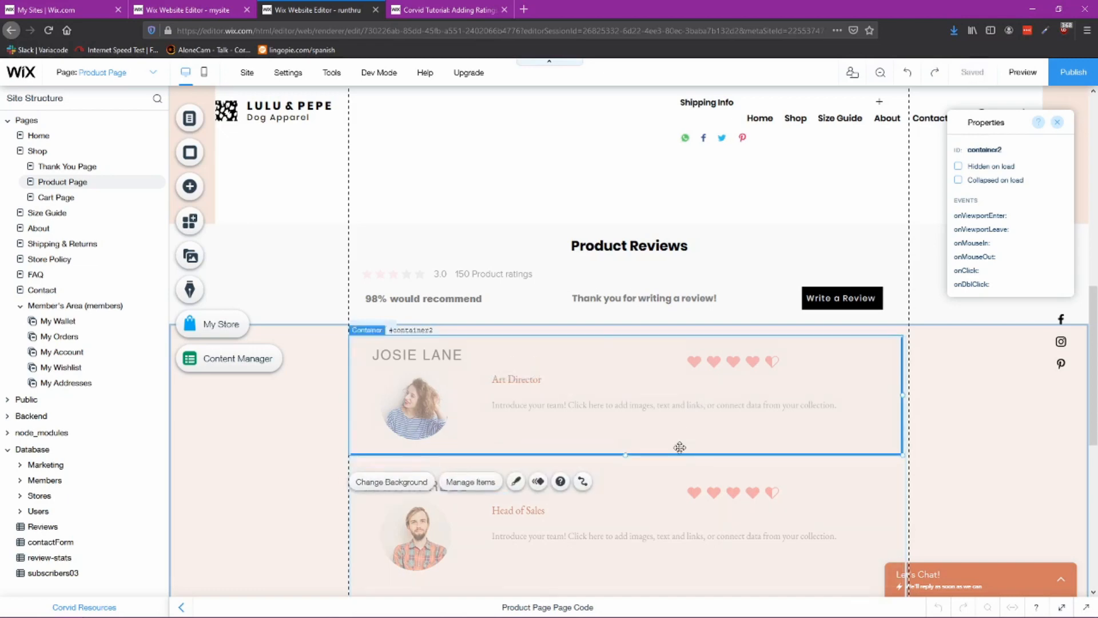
Step: Check the reference nickname's ID and set the name text's ID to writername
{"action": "key", "text": "ctrl+Page_Up"}
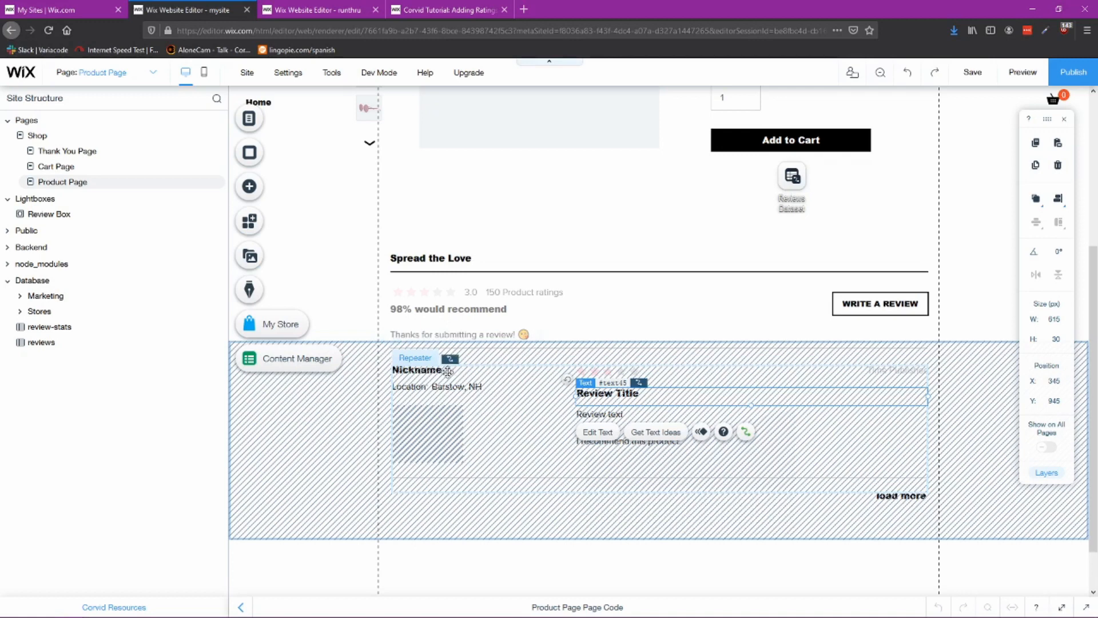
{"action": "left_click", "coordinate": [447, 372]}
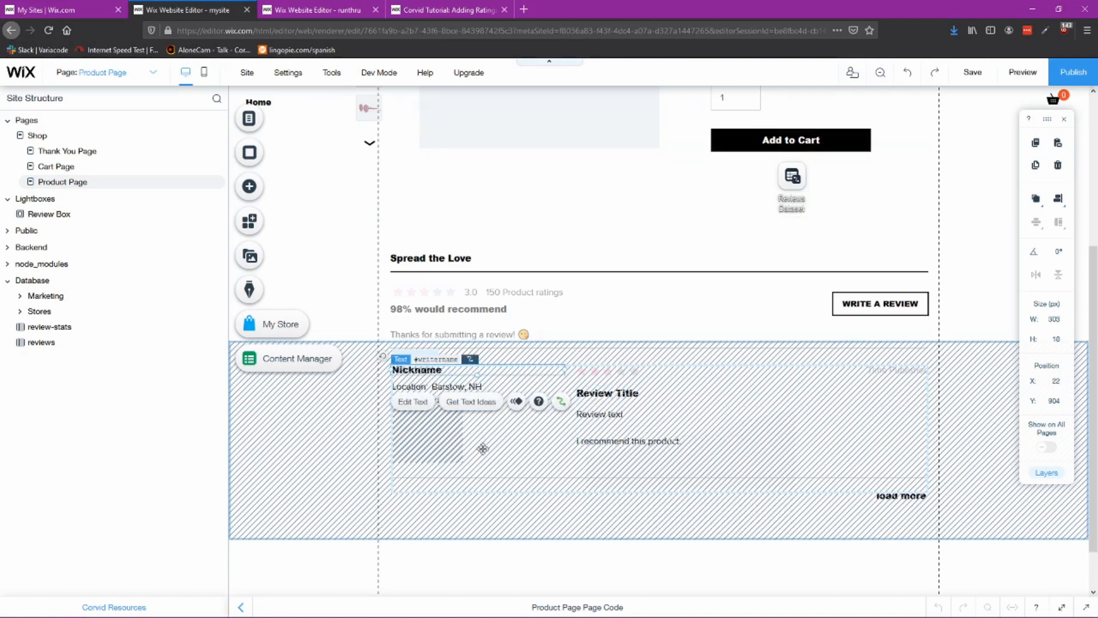
{"action": "right_click", "coordinate": [455, 373]}
{"action": "left_click", "coordinate": [478, 384]}
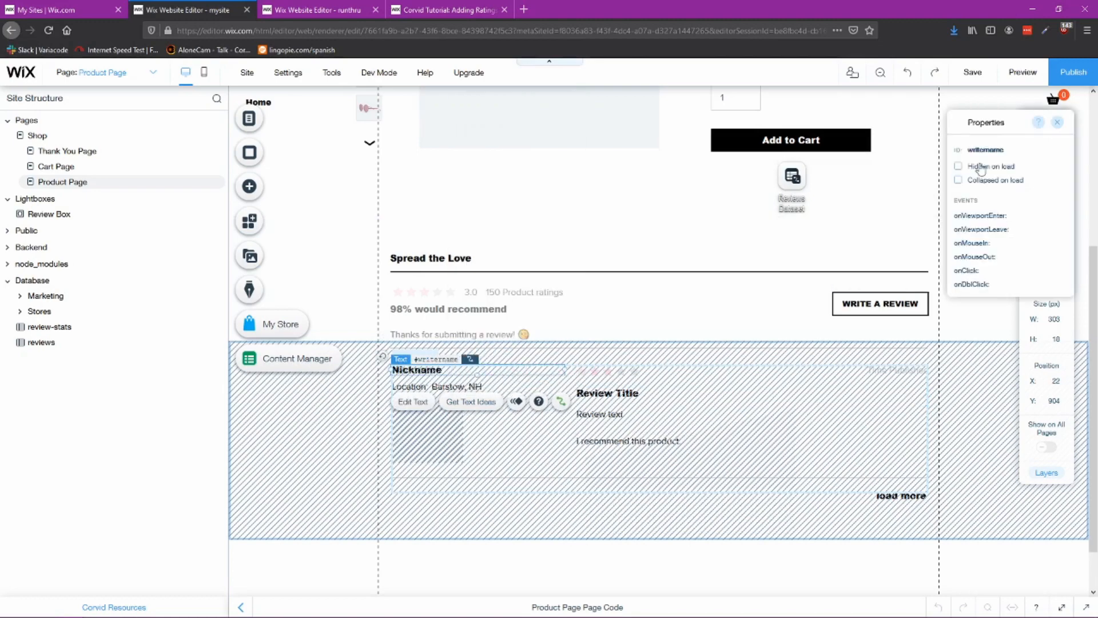
{"action": "left_click", "coordinate": [1001, 145]}
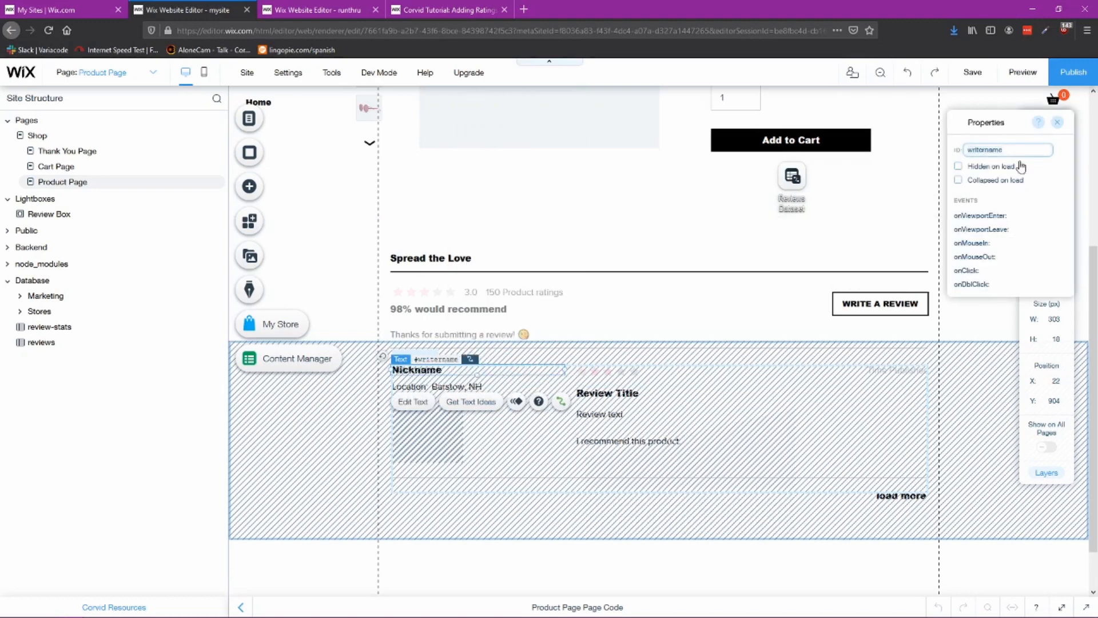
{"action": "left_click", "coordinate": [317, 10]}
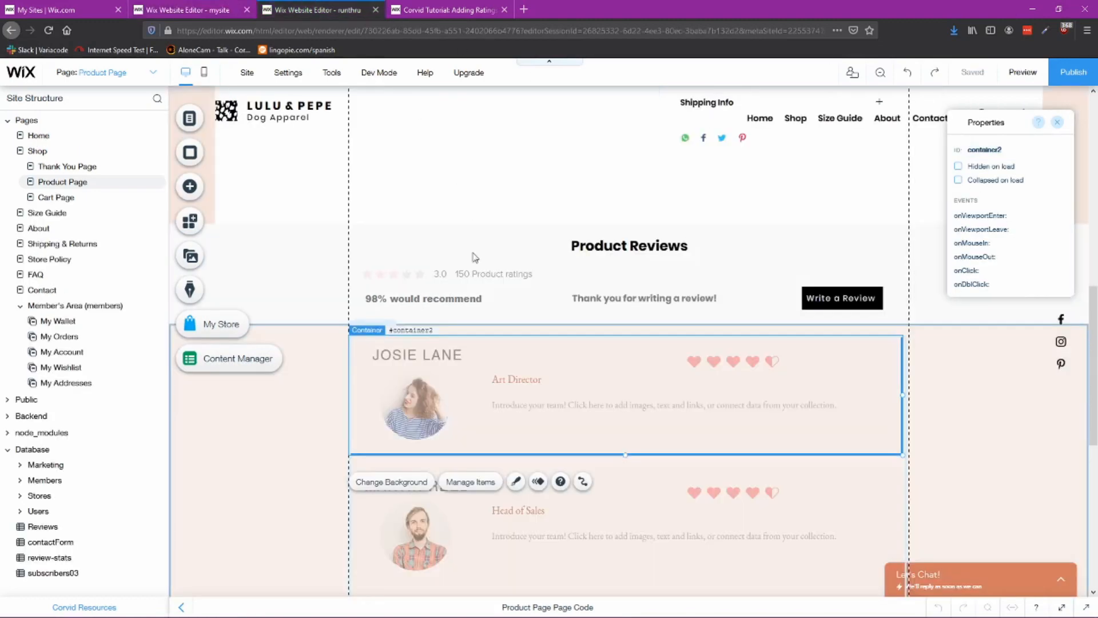
{"action": "left_click", "coordinate": [435, 355]}
{"action": "right_click", "coordinate": [437, 355]}
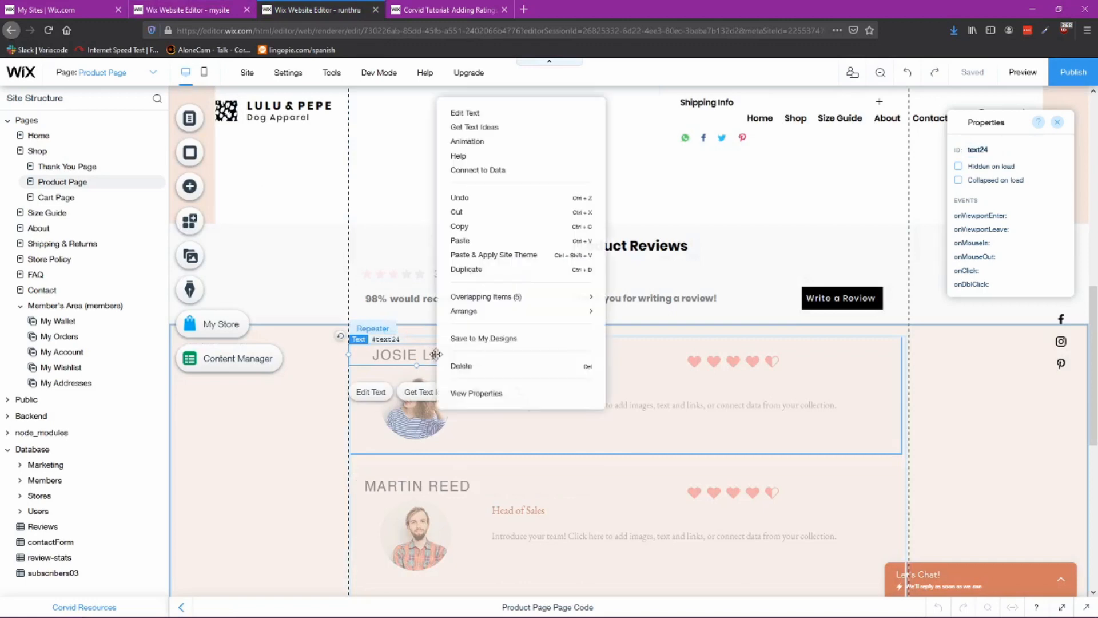
{"action": "left_click", "coordinate": [998, 149]}
{"action": "type", "text": "writername"}
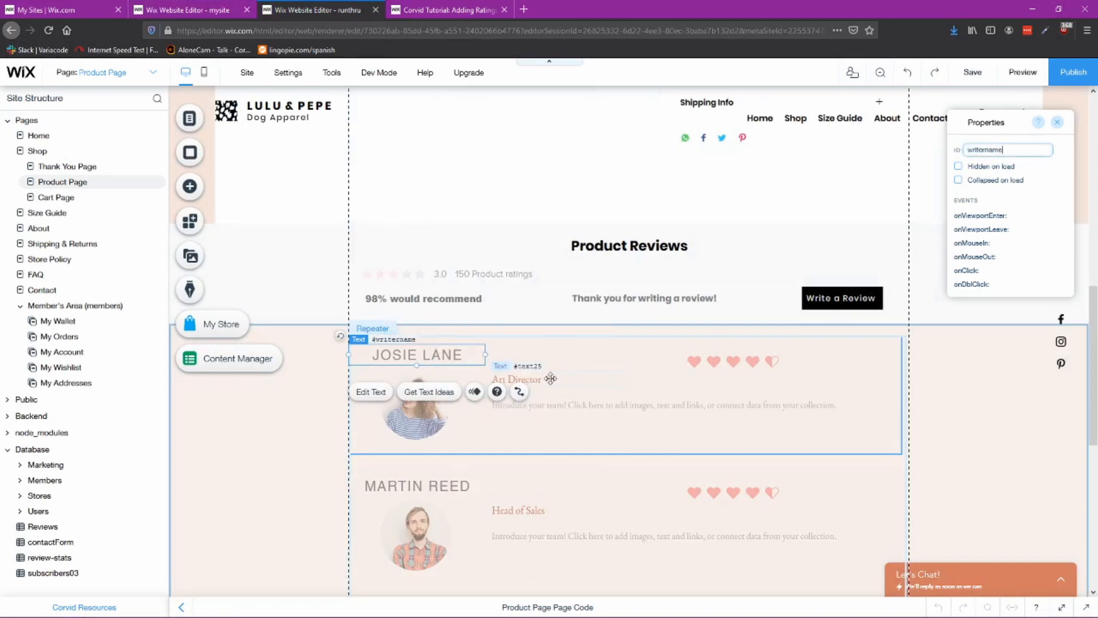
Step: Copy the reference image's ID and set the profile image's ID to reviewImage
{"action": "left_click", "coordinate": [194, 10]}
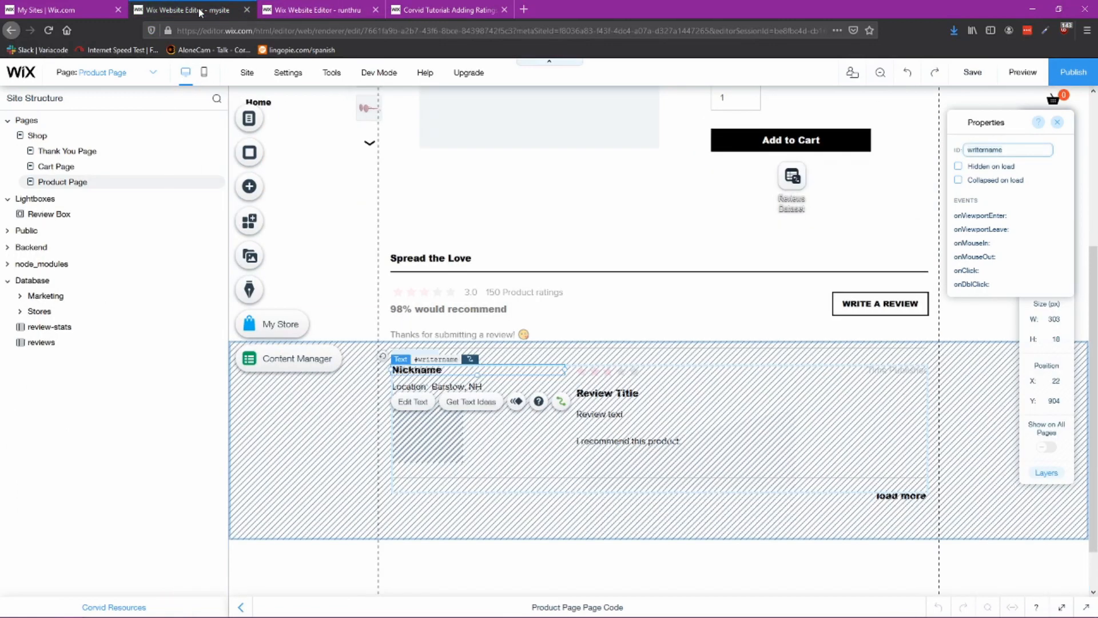
{"action": "left_click", "coordinate": [446, 428]}
{"action": "left_click", "coordinate": [995, 149]}
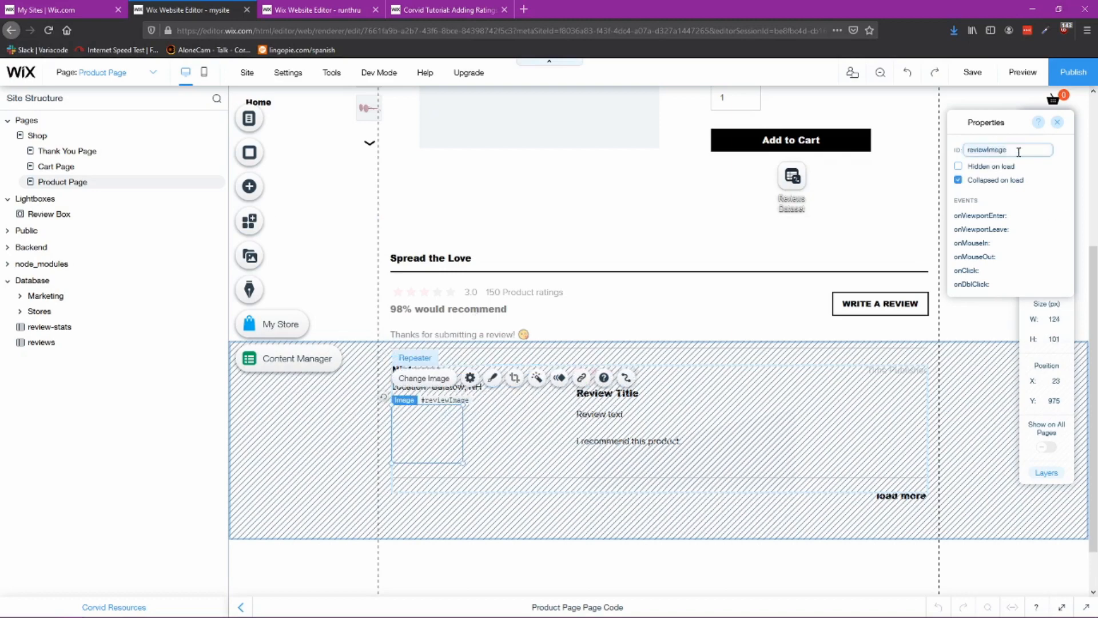
{"action": "left_click", "coordinate": [317, 10]}
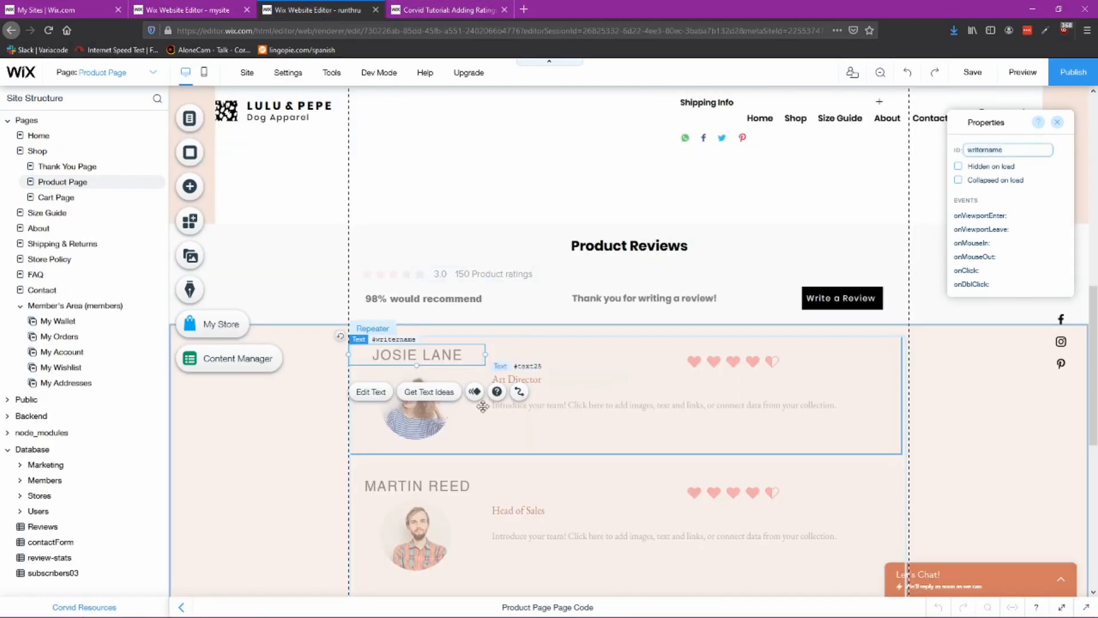
{"action": "left_click", "coordinate": [414, 406]}
{"action": "left_click", "coordinate": [1006, 151]}
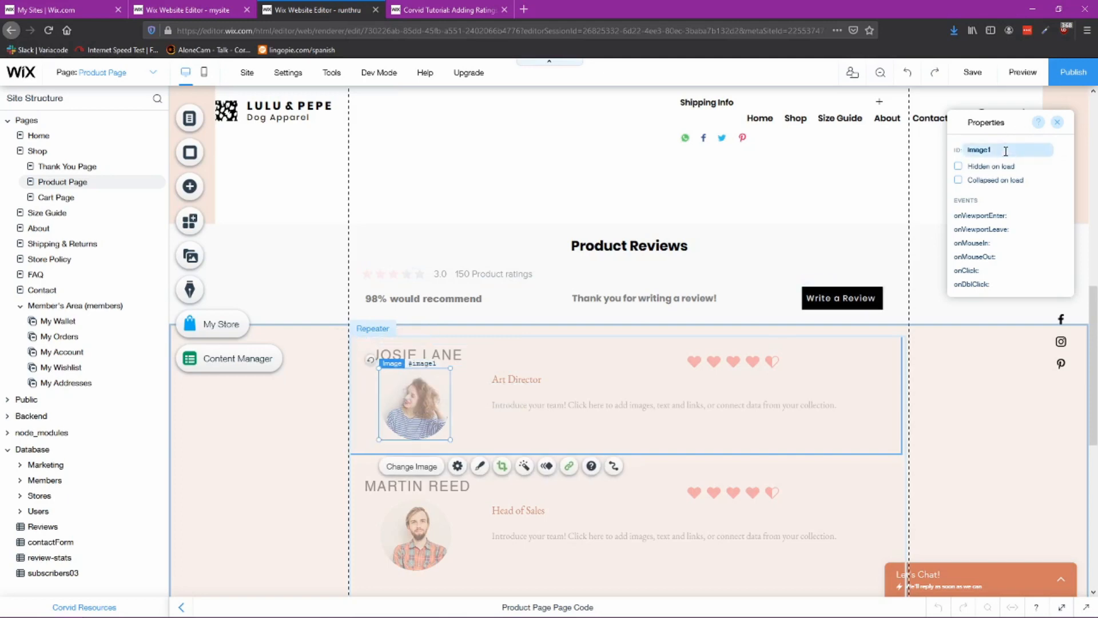
{"action": "type", "text": "reviewImage"}
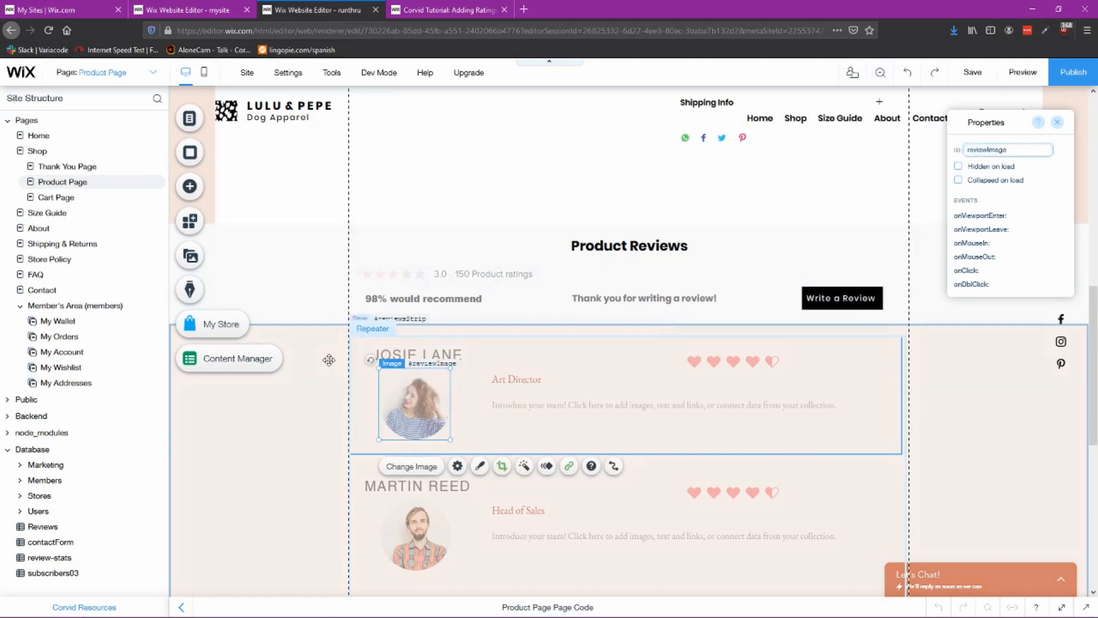
Step: Inspect the element IDs of the reference repeater's review title, review text, recommendation and rating display
{"action": "left_click", "coordinate": [202, 12]}
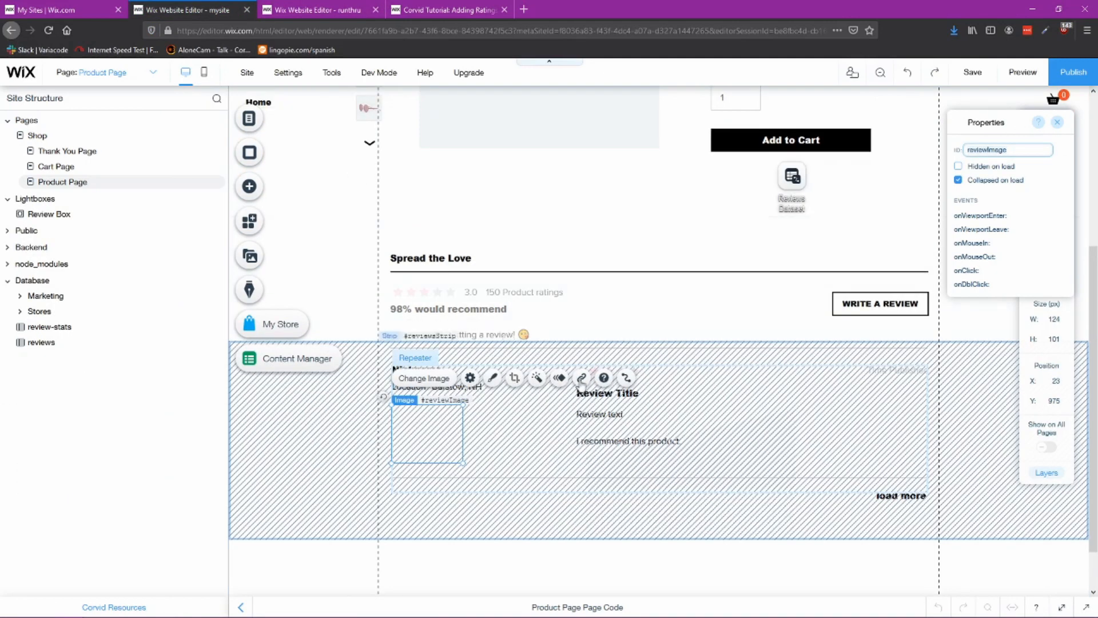
{"action": "left_click", "coordinate": [607, 394]}
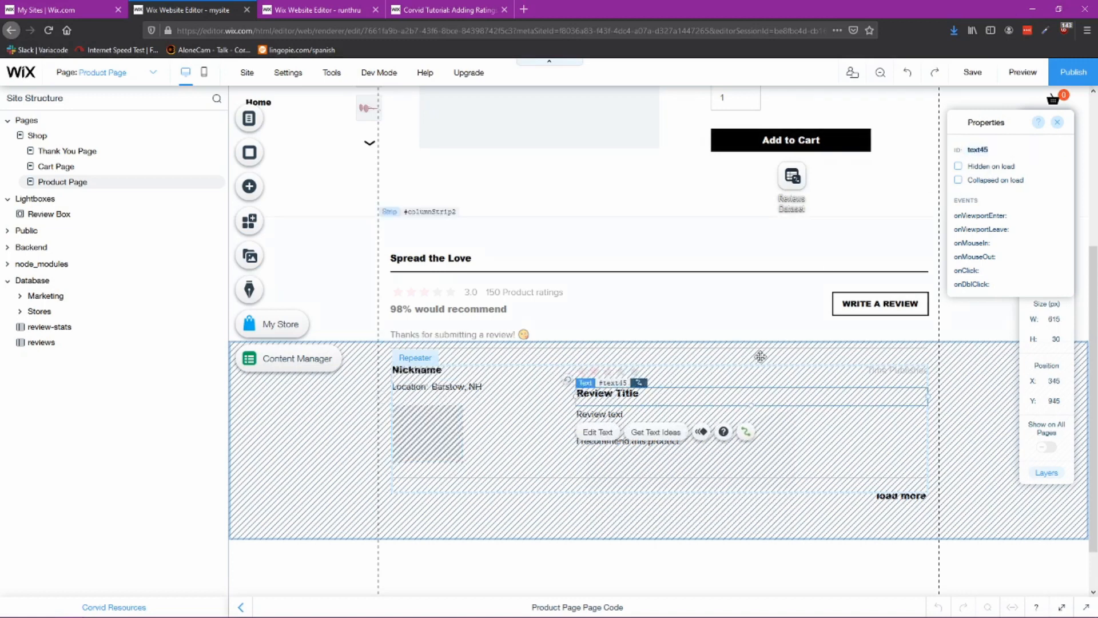
{"action": "left_click", "coordinate": [615, 415]}
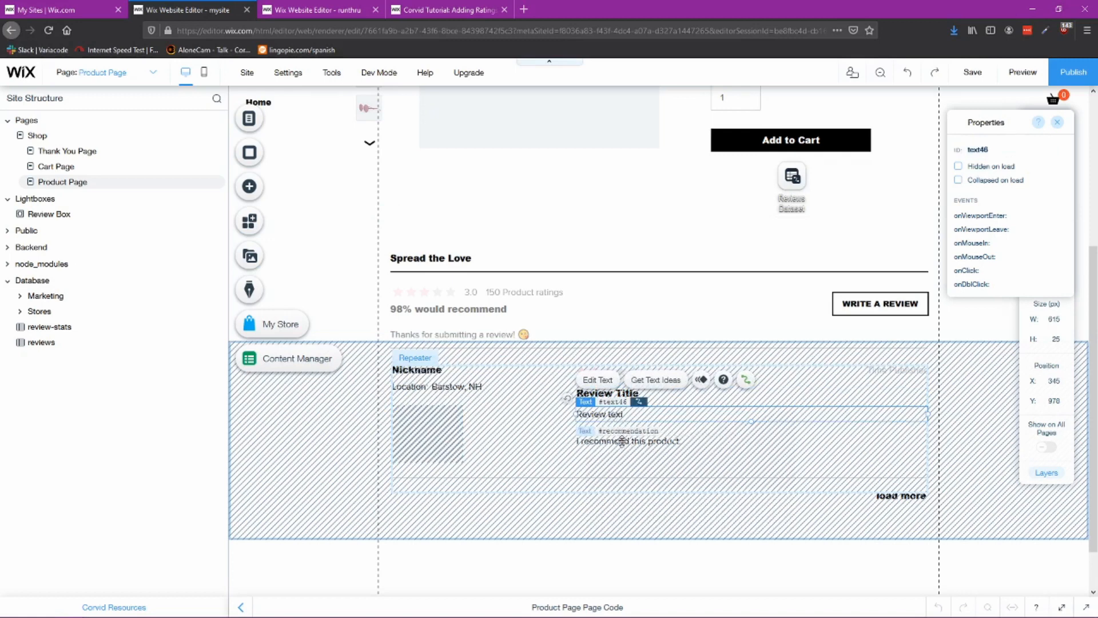
{"action": "left_click", "coordinate": [621, 441]}
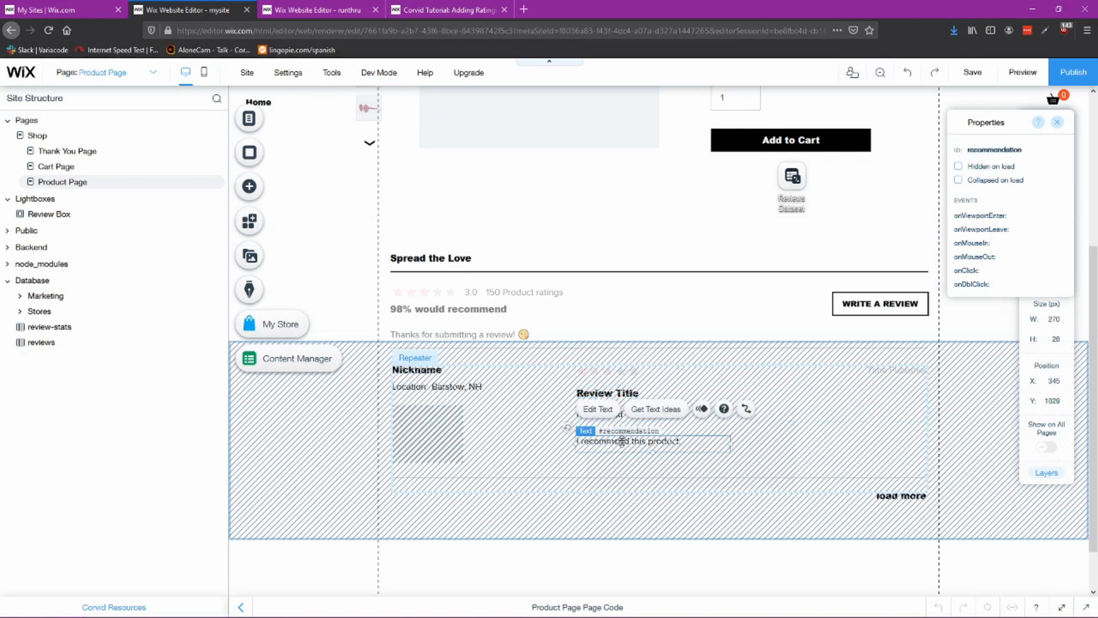
{"action": "left_click", "coordinate": [638, 372]}
{"action": "left_click", "coordinate": [638, 373]}
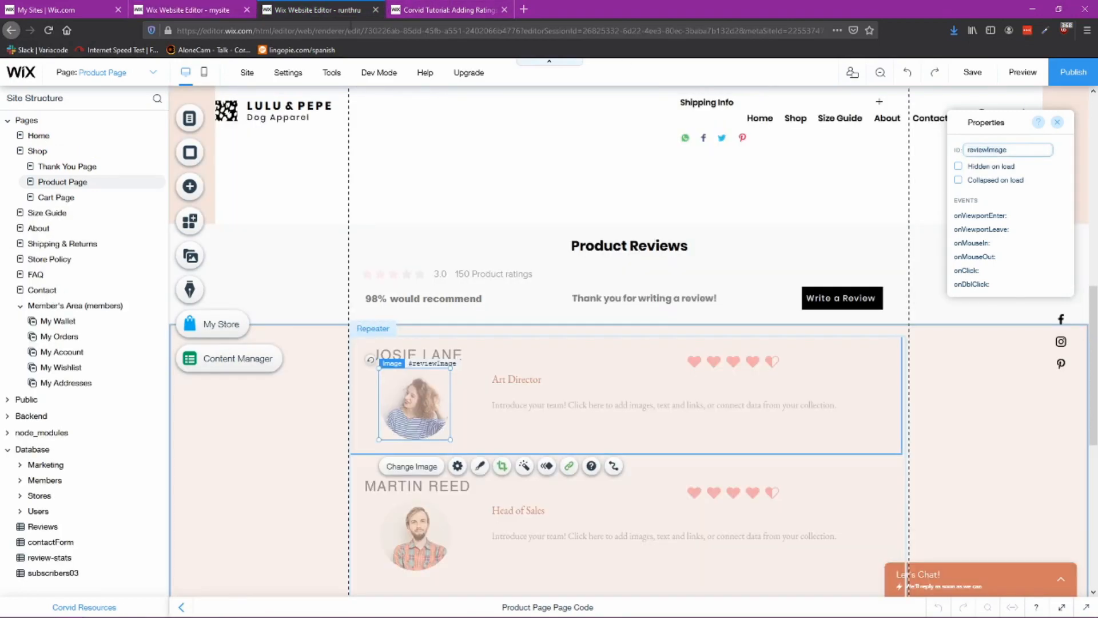
Step: Check the rating display and description text IDs in the own repeater item, and nudge the profile image slightly upward
{"action": "left_click", "coordinate": [754, 359]}
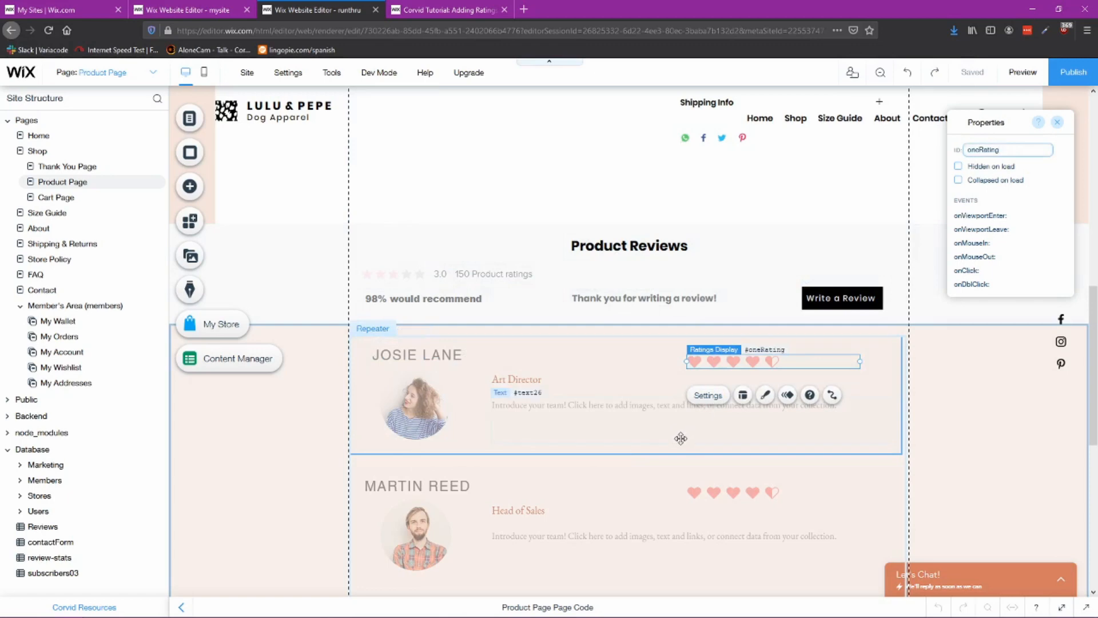
{"action": "left_click", "coordinate": [572, 400]}
{"action": "left_click", "coordinate": [553, 404]}
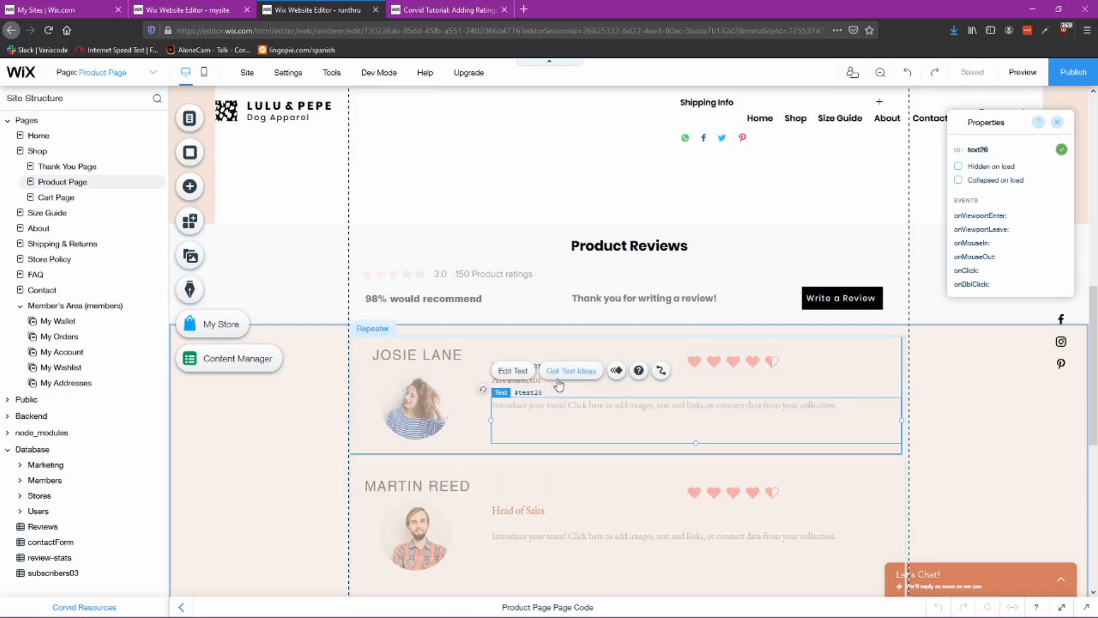
{"action": "left_click", "coordinate": [416, 406]}
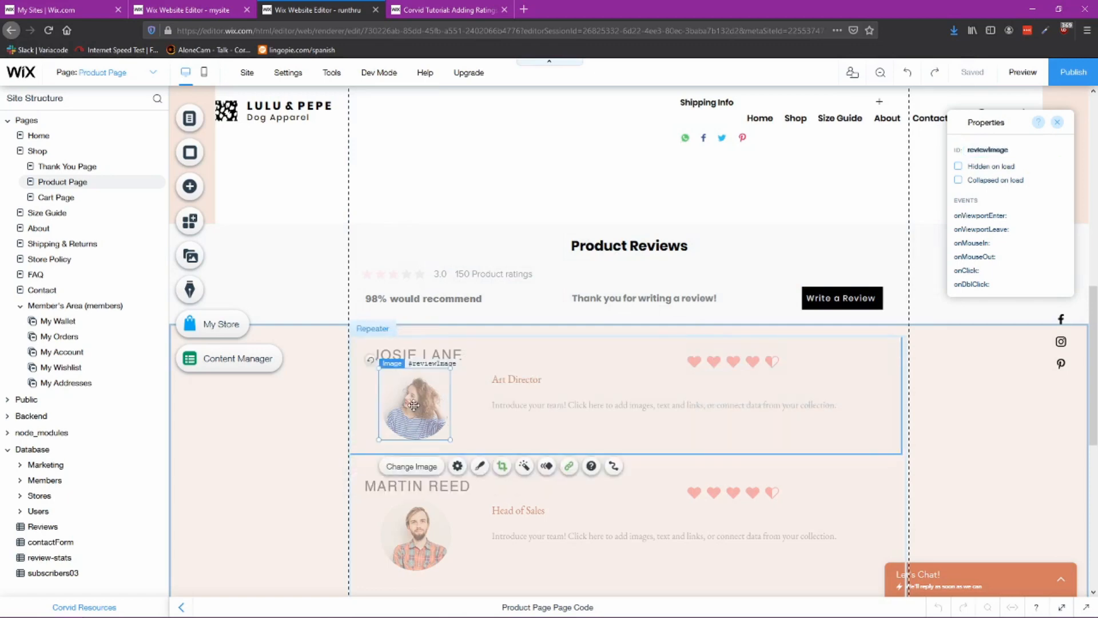
{"action": "left_click_drag", "start_coordinate": [414, 408], "coordinate": [417, 403]}
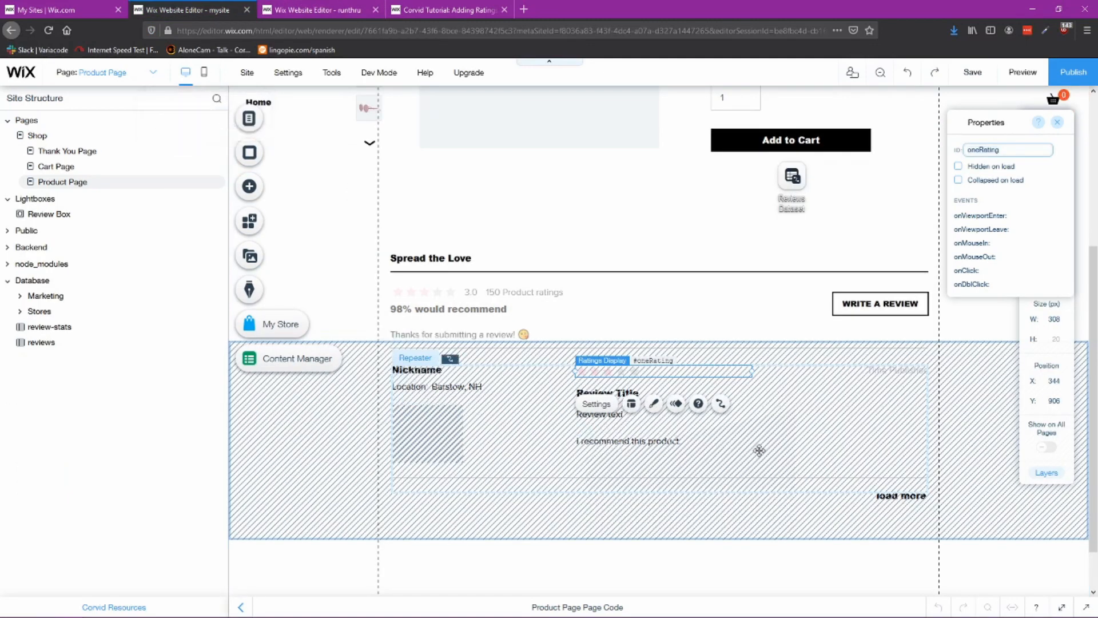
Step: Inspect the reference repeater's submission time, location texts and load more button IDs
{"action": "left_click", "coordinate": [874, 371]}
{"action": "left_click", "coordinate": [875, 370]}
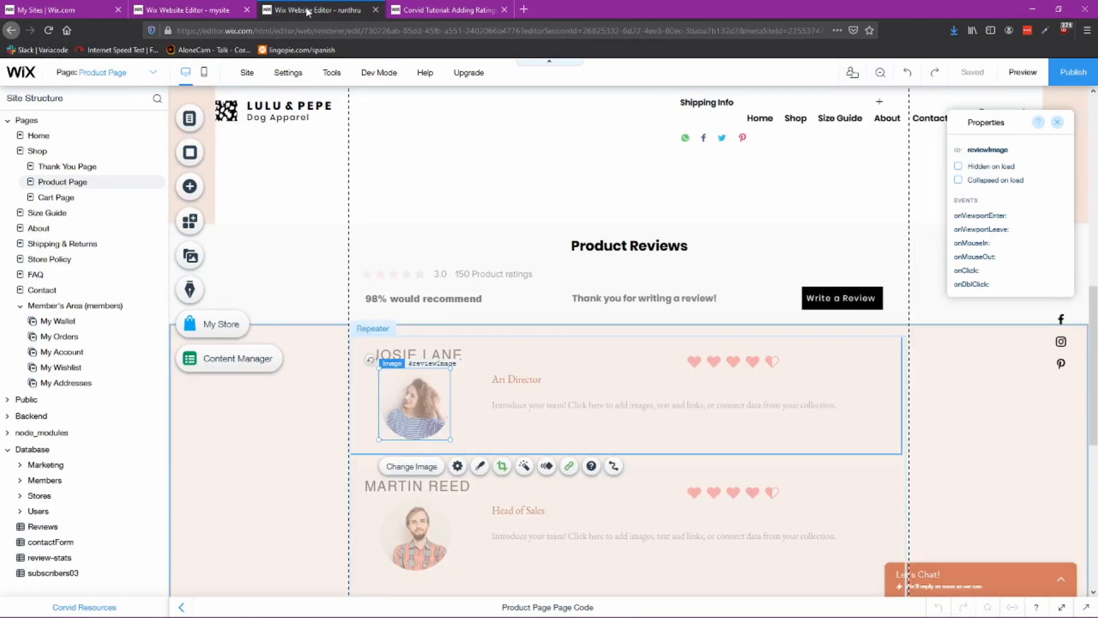
{"action": "left_click", "coordinate": [232, 9]}
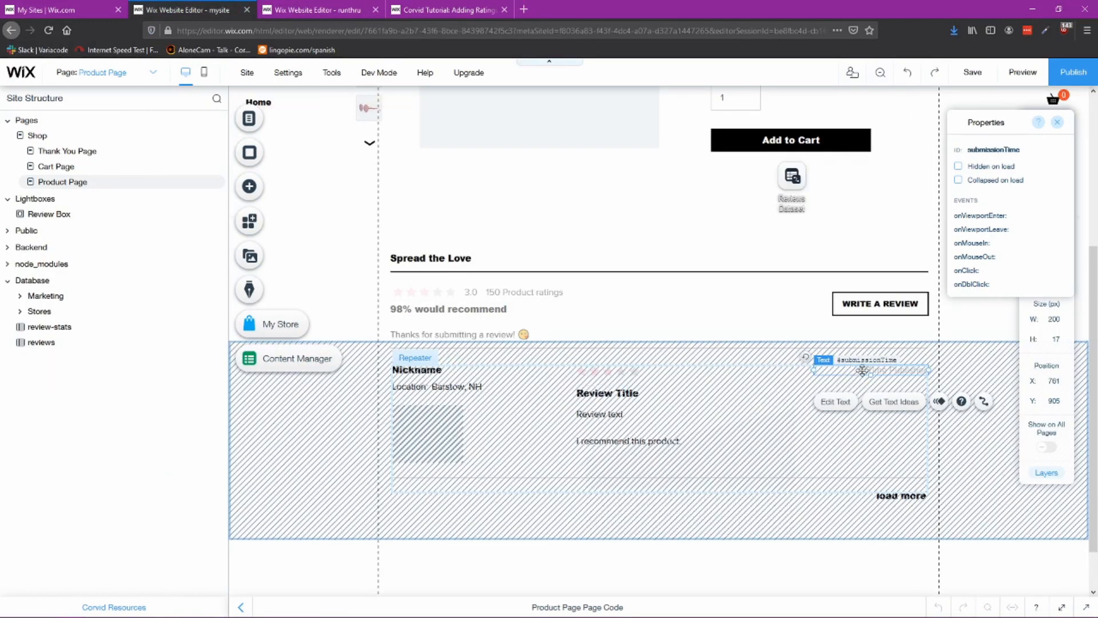
{"action": "left_click", "coordinate": [433, 385]}
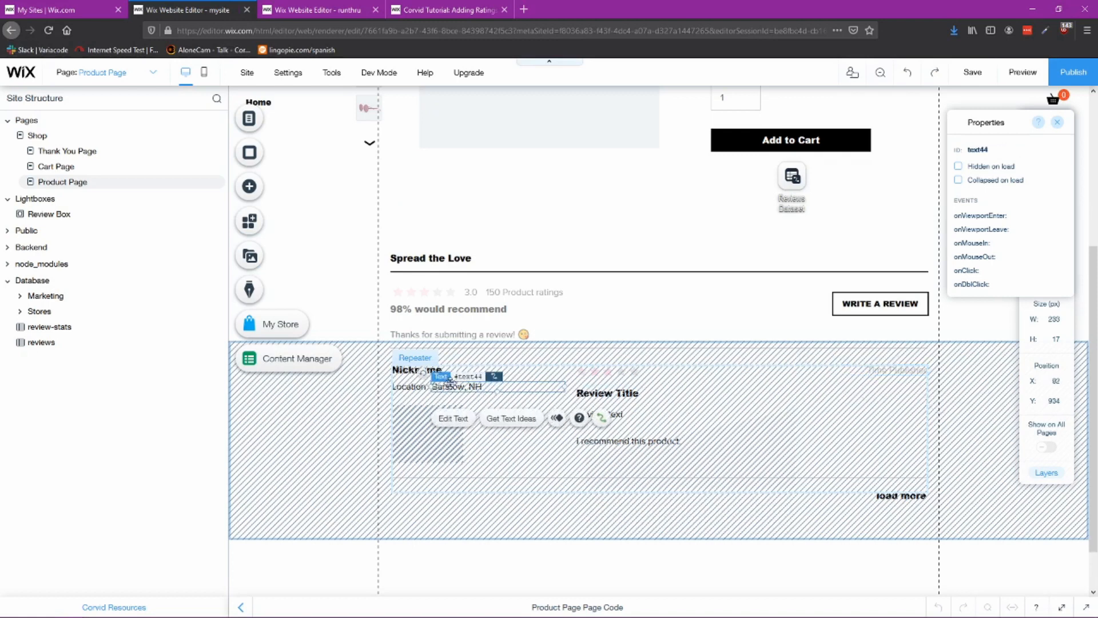
{"action": "left_click", "coordinate": [411, 387]}
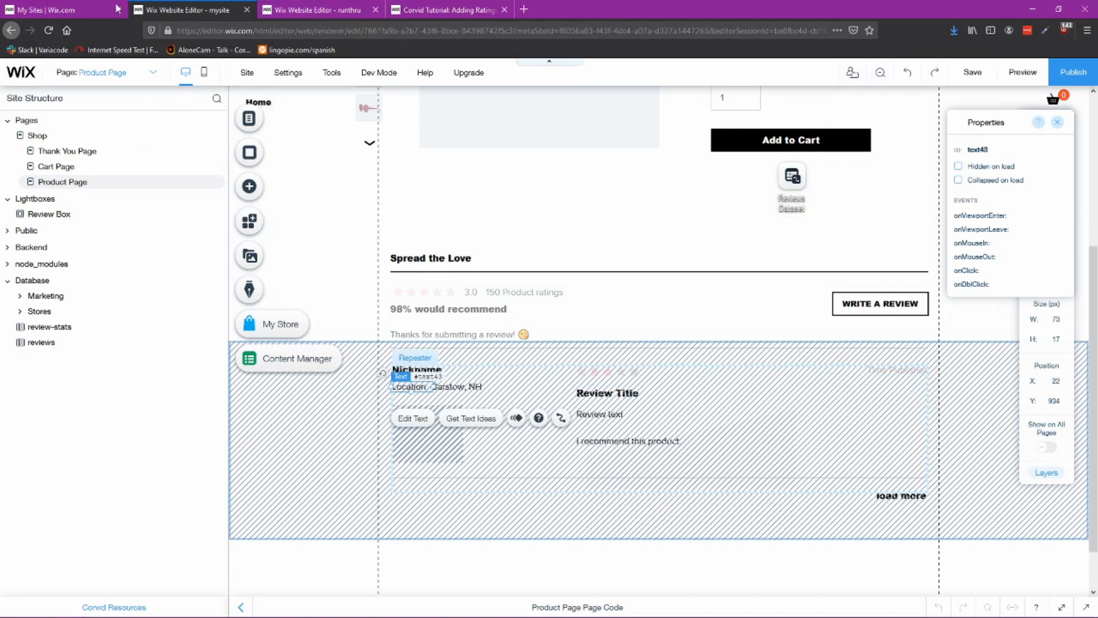
{"action": "left_click", "coordinate": [894, 497]}
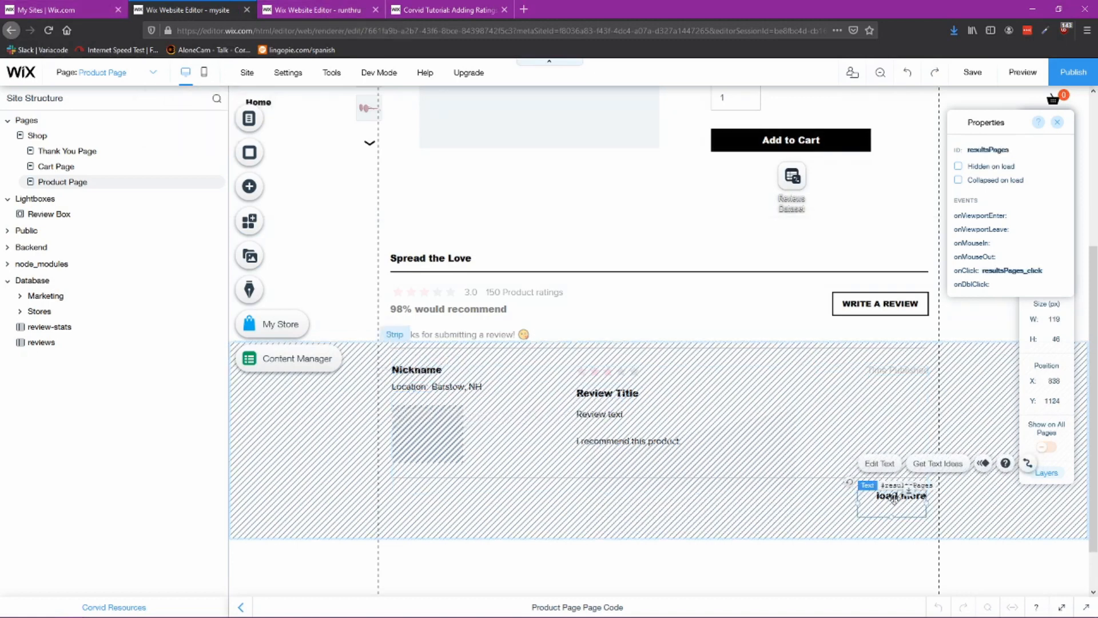
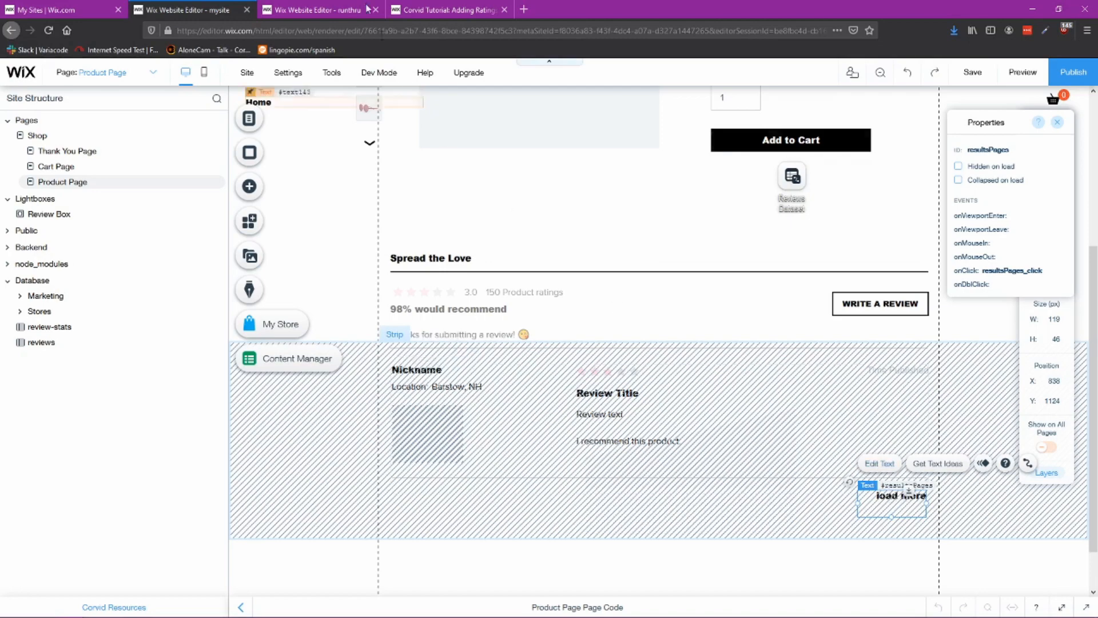
Step: Switch to the own site's editor, paste the copied load more text and move it into the bottom right of the reviews strip
{"action": "left_click", "coordinate": [304, 17]}
{"action": "scroll", "coordinate": [755, 443], "scroll_direction": "down", "scroll_amount": 7}
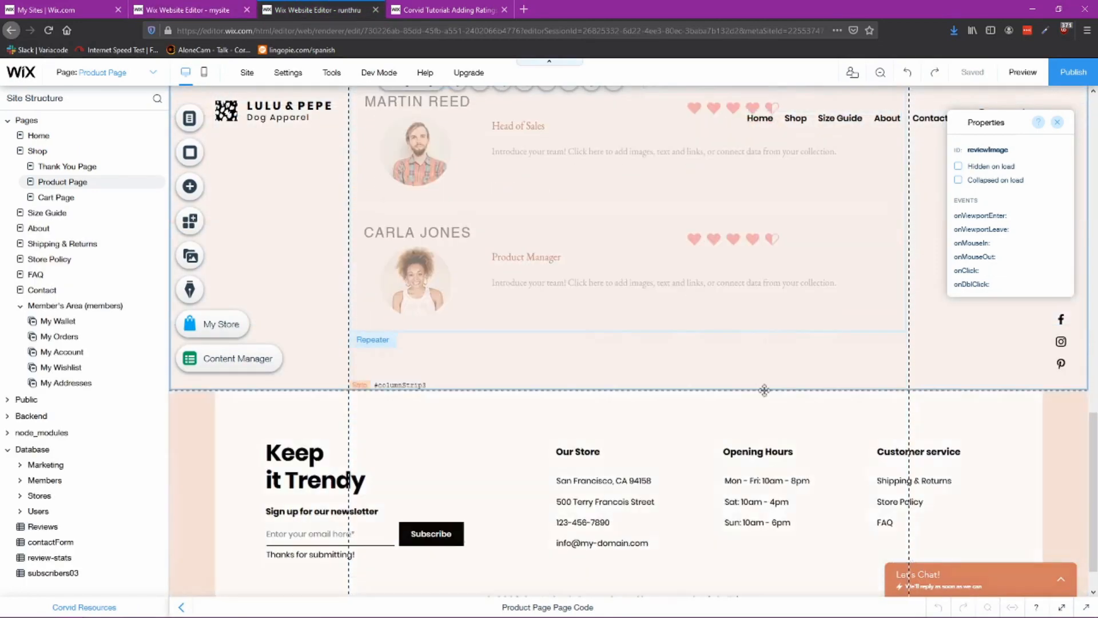
{"action": "left_click", "coordinate": [797, 354]}
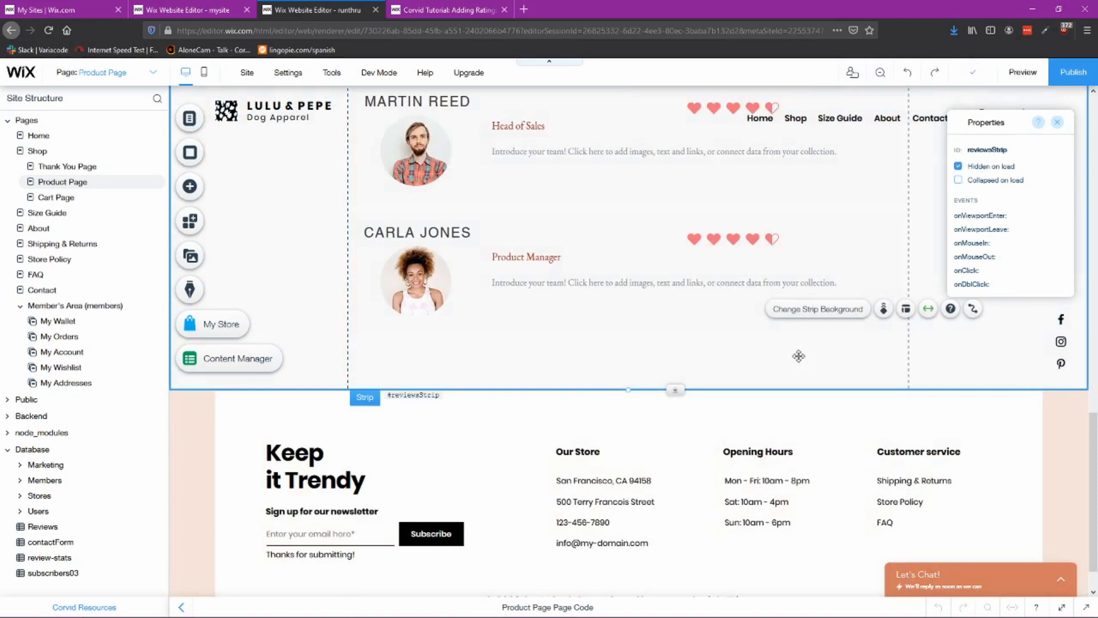
{"action": "key", "text": "ctrl+v"}
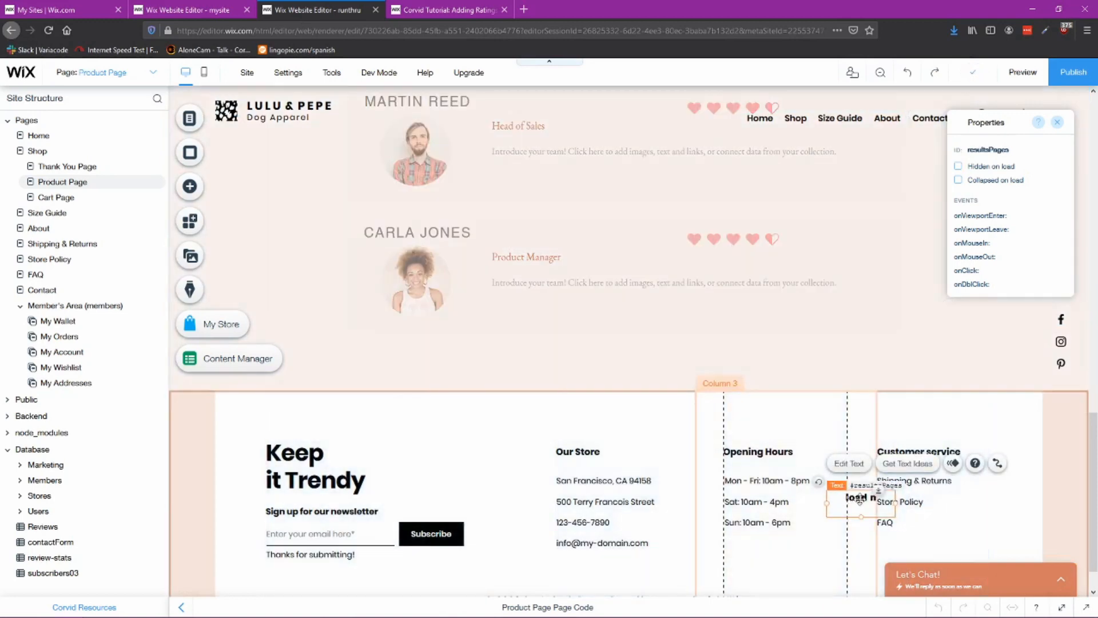
{"action": "left_click_drag", "start_coordinate": [847, 497], "coordinate": [801, 359]}
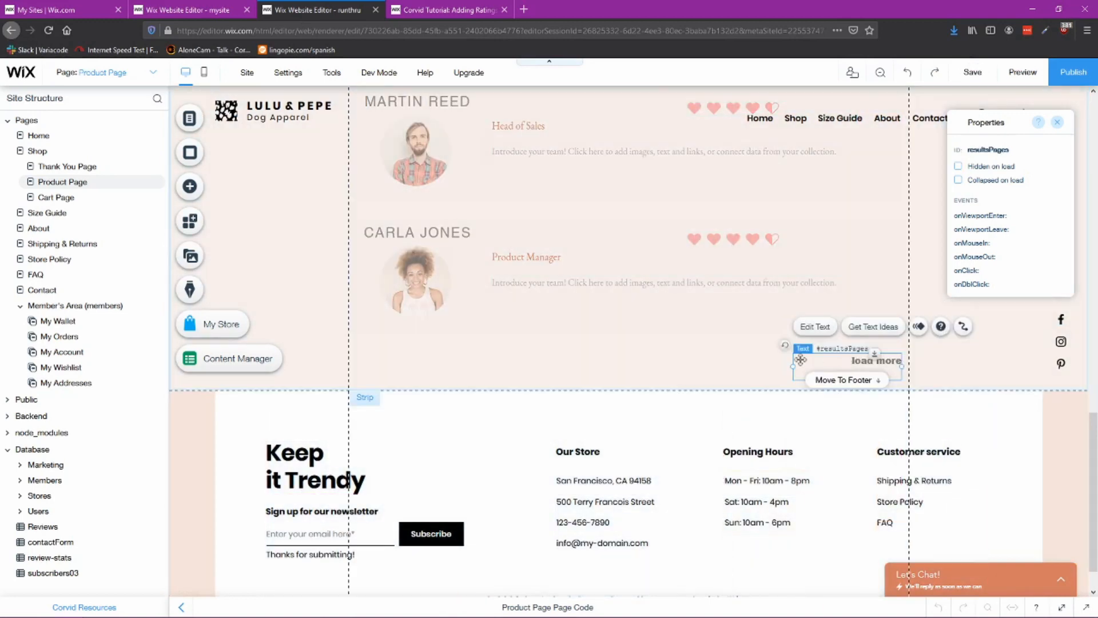
{"action": "left_click", "coordinate": [1018, 148]}
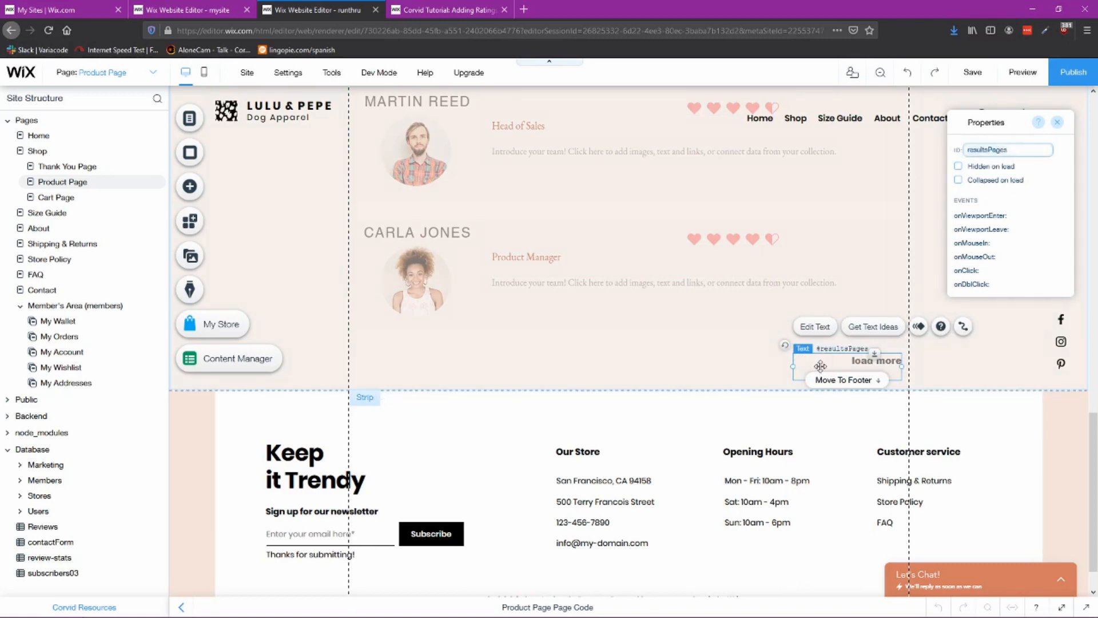
{"action": "left_click", "coordinate": [722, 369]}
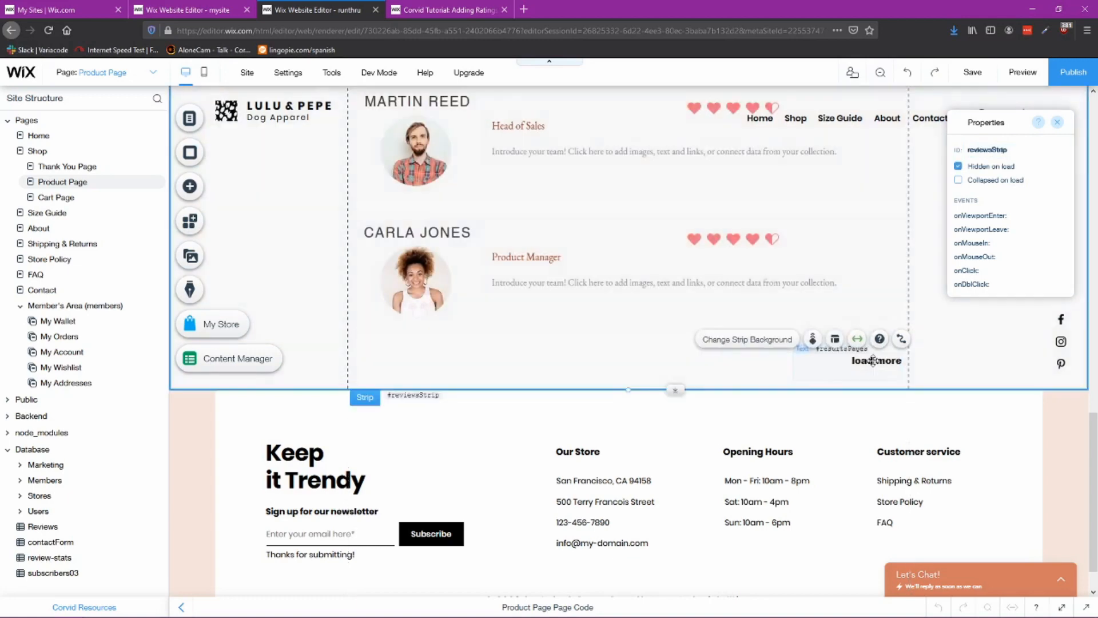
{"action": "left_click", "coordinate": [872, 360]}
Step: Inspect the element IDs of the own page's reviews repeater, thank-you message and Write a Review button
{"action": "scroll", "coordinate": [589, 342], "scroll_direction": "up", "scroll_amount": 6}
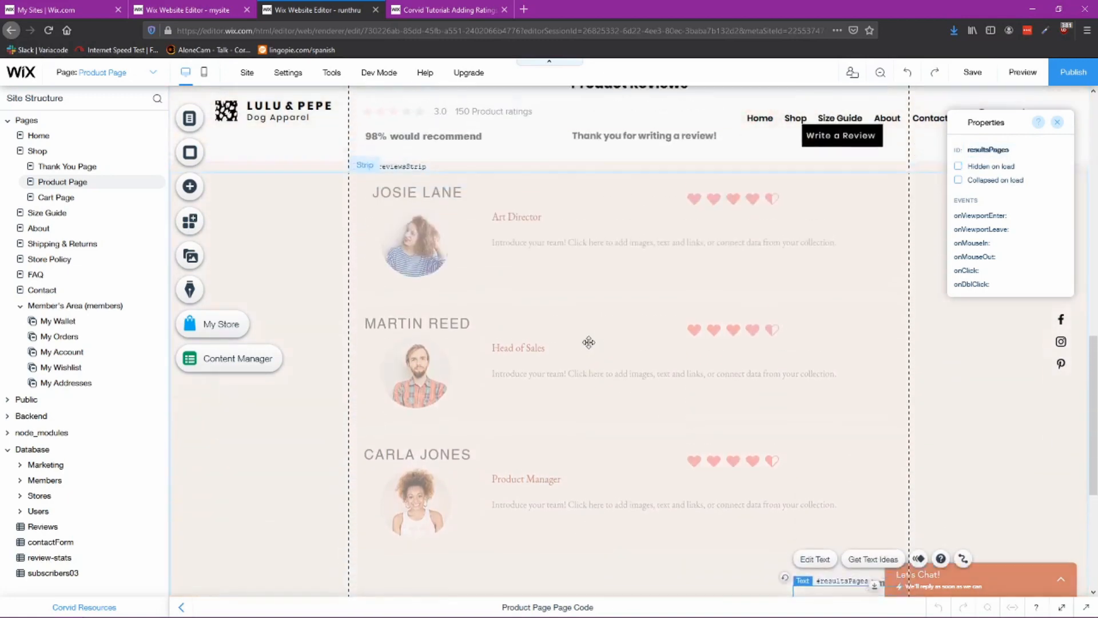
{"action": "scroll", "coordinate": [589, 342], "scroll_direction": "down", "scroll_amount": 5}
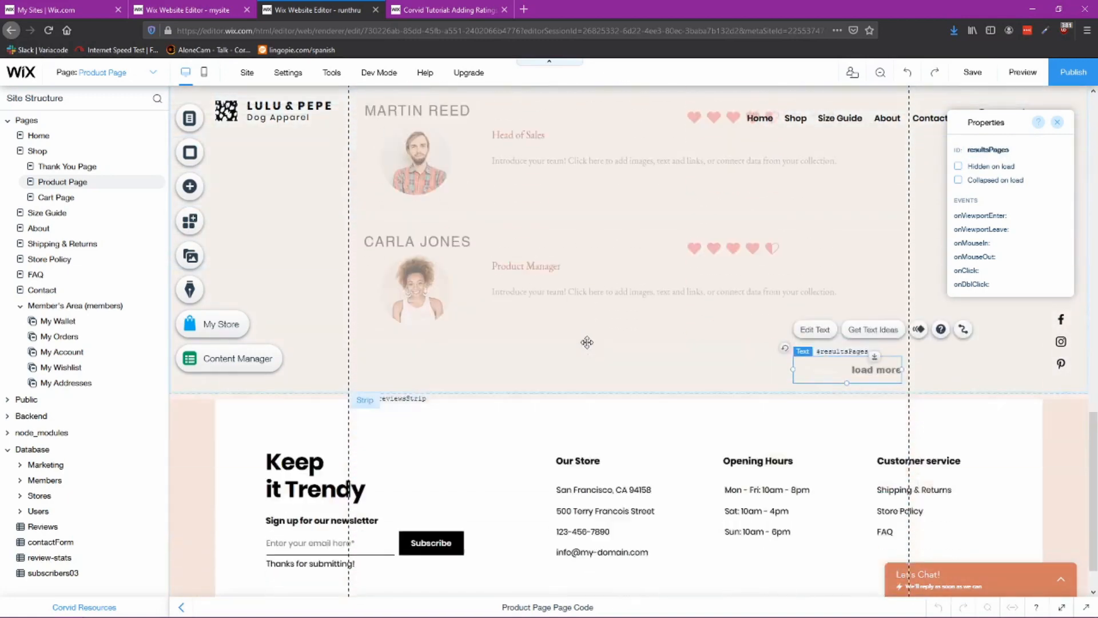
{"action": "scroll", "coordinate": [583, 436], "scroll_direction": "up", "scroll_amount": 3}
{"action": "scroll", "coordinate": [584, 436], "scroll_direction": "up", "scroll_amount": 4}
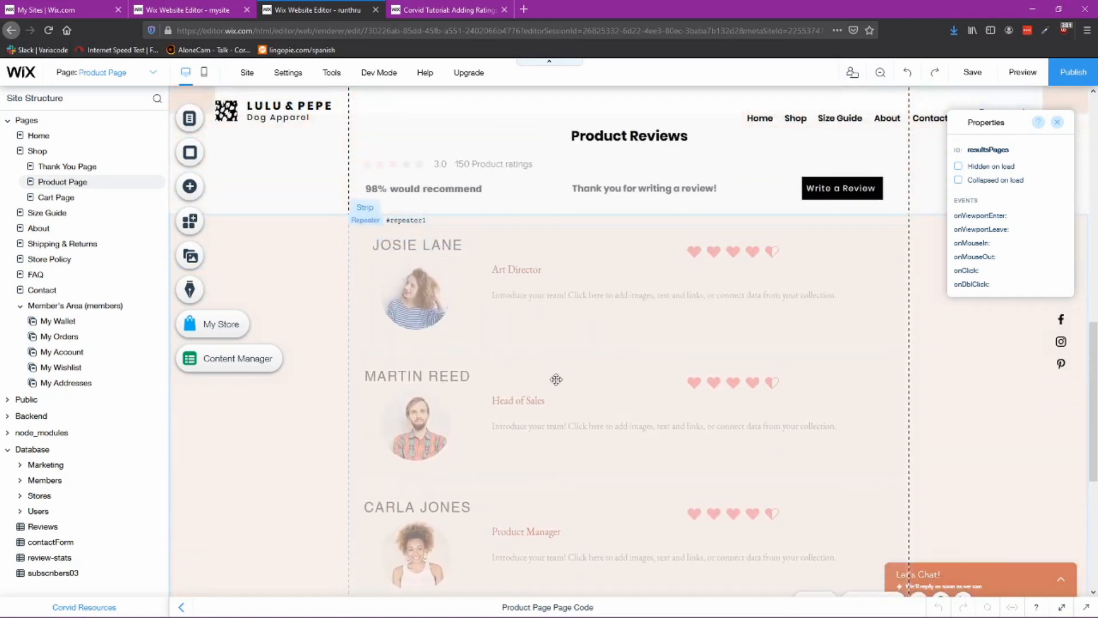
{"action": "left_click", "coordinate": [634, 372]}
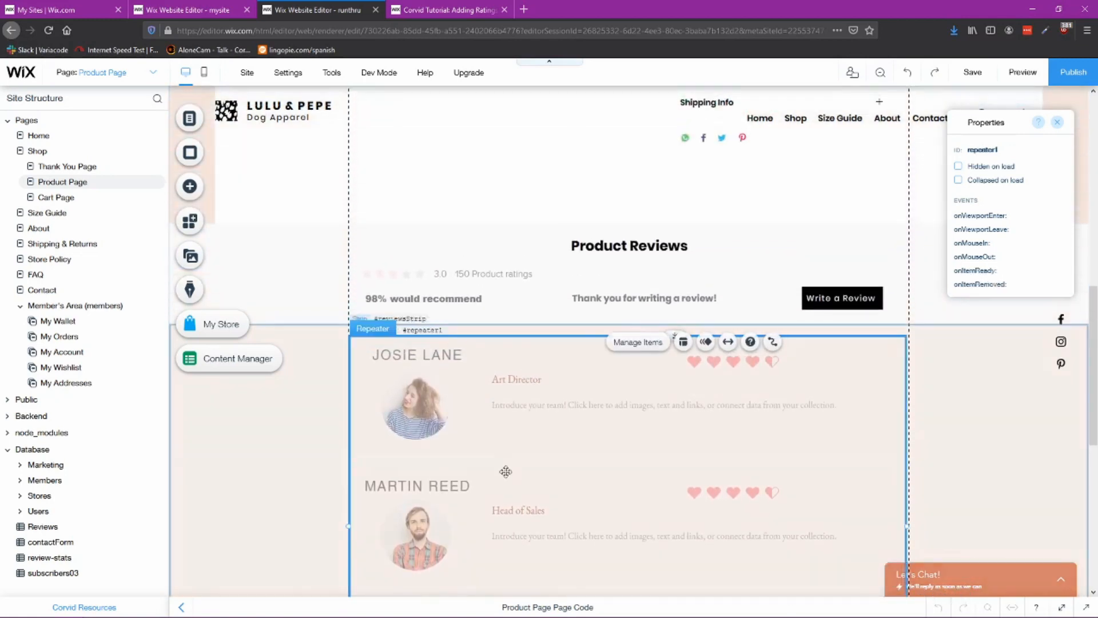
{"action": "scroll", "coordinate": [576, 451], "scroll_direction": "up", "scroll_amount": 2}
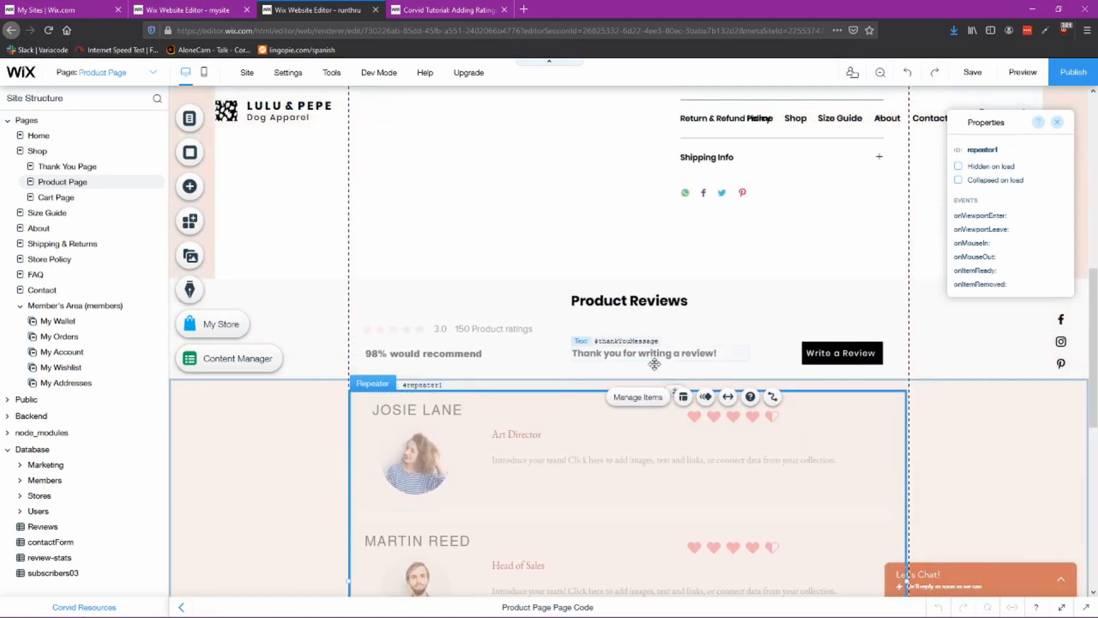
{"action": "left_click", "coordinate": [822, 353]}
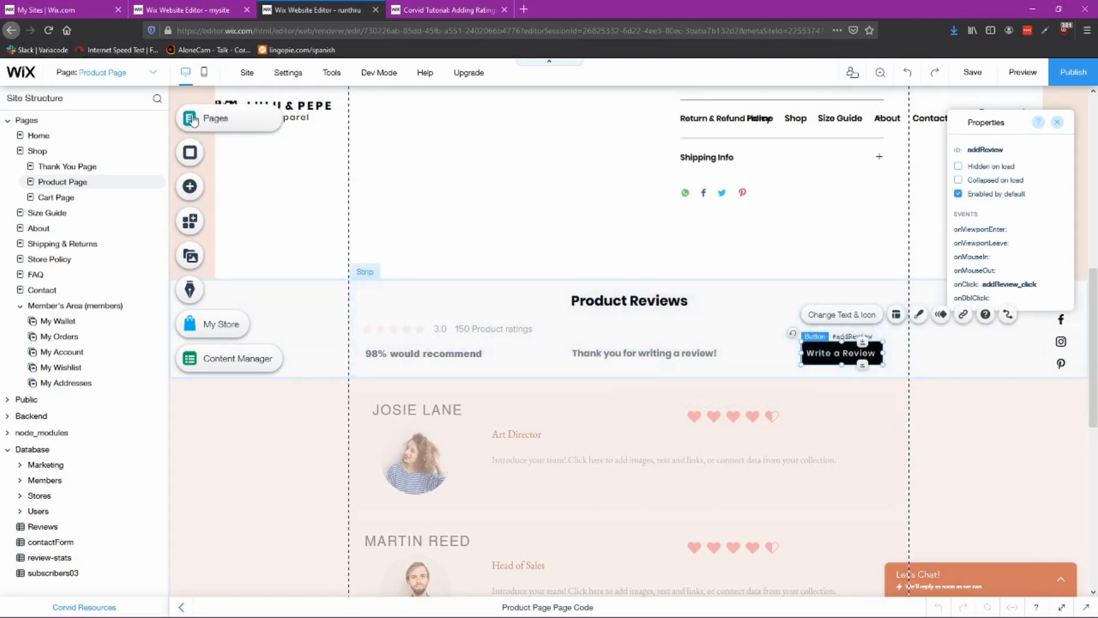
Step: Add the Contact (Skateboard) lightbox from the interactive elements to the site
{"action": "left_click", "coordinate": [190, 186]}
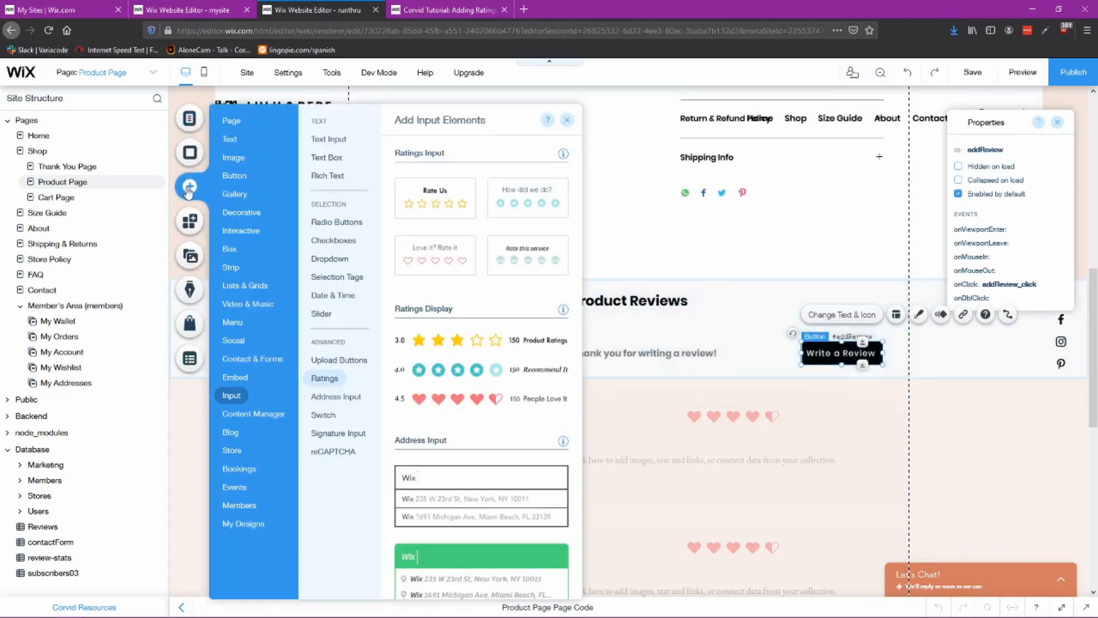
{"action": "left_click", "coordinate": [233, 249]}
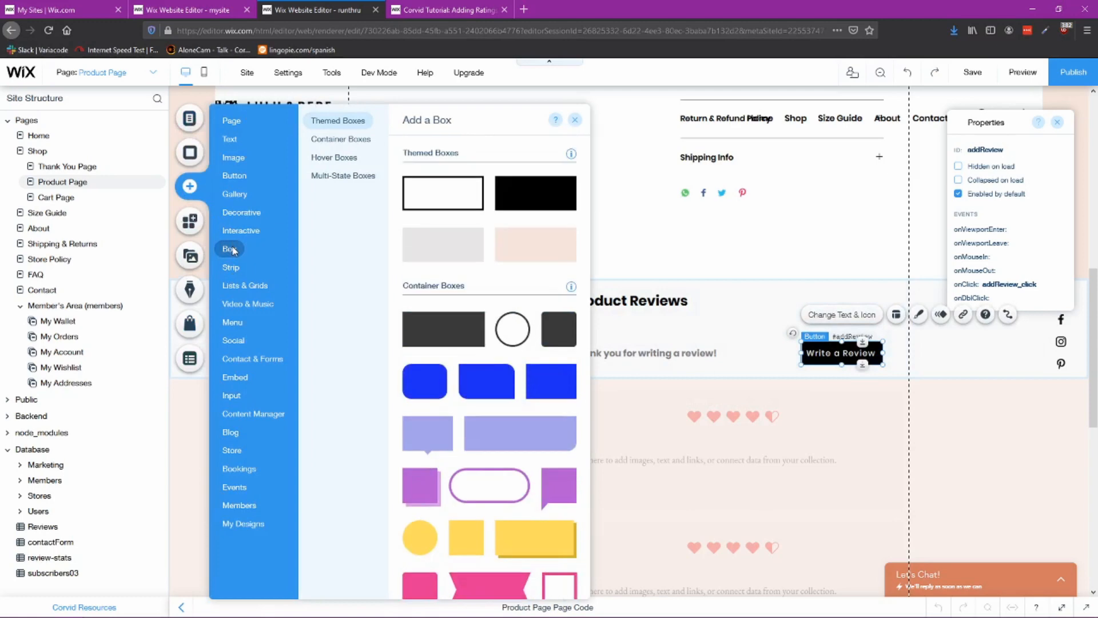
{"action": "mouse_move", "coordinate": [236, 240]}
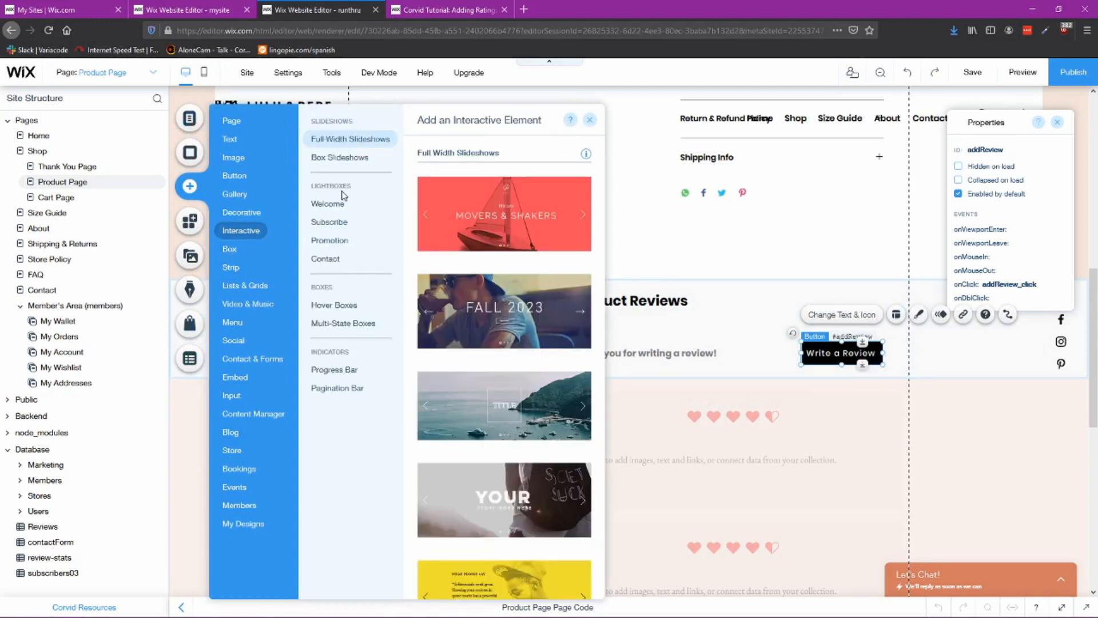
{"action": "left_click", "coordinate": [325, 259]}
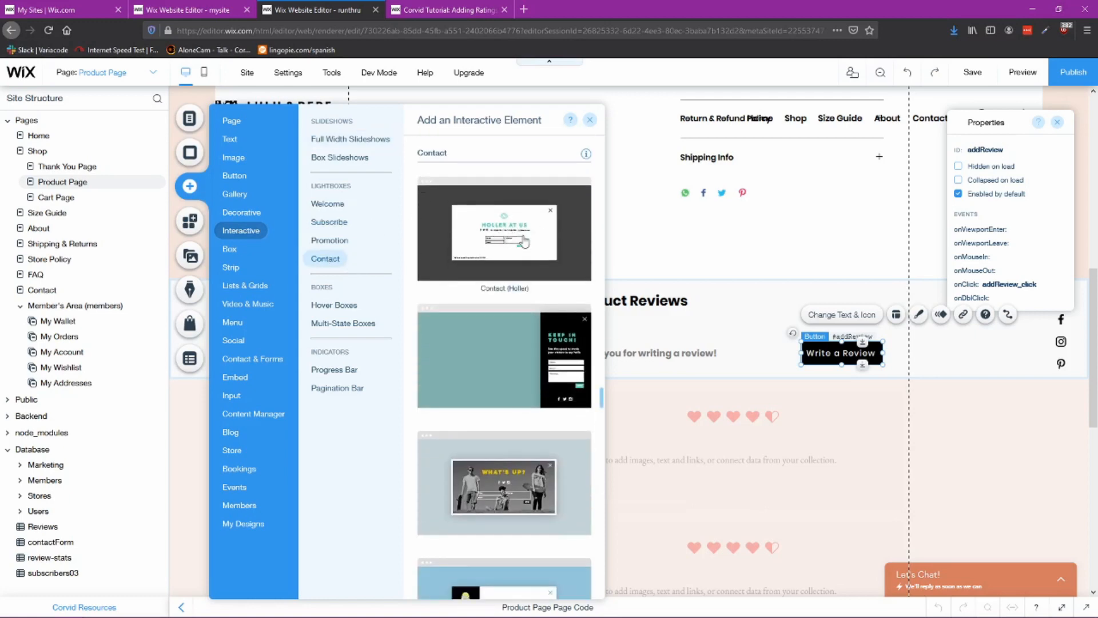
{"action": "scroll", "coordinate": [541, 273], "scroll_direction": "down", "scroll_amount": 2}
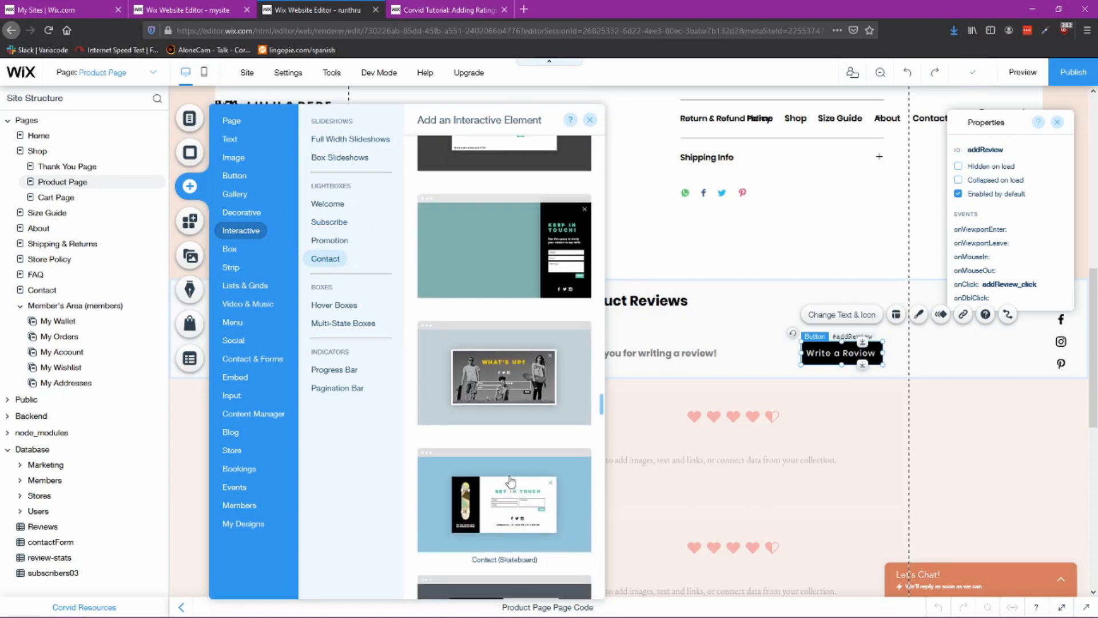
{"action": "scroll", "coordinate": [507, 473], "scroll_direction": "down", "scroll_amount": 2}
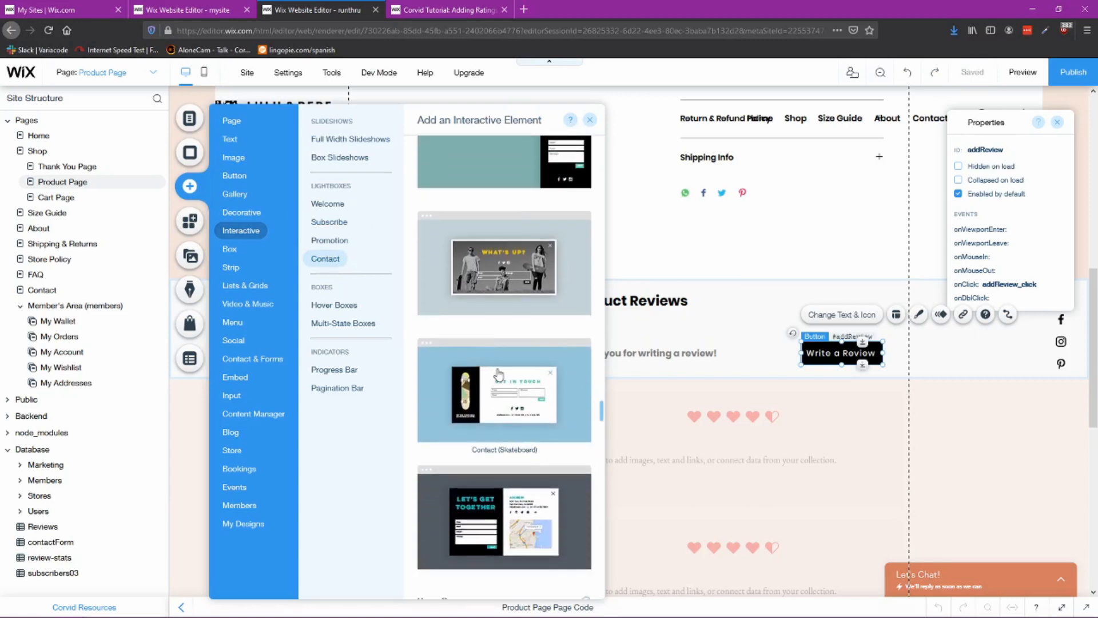
{"action": "key", "text": "Escape"}
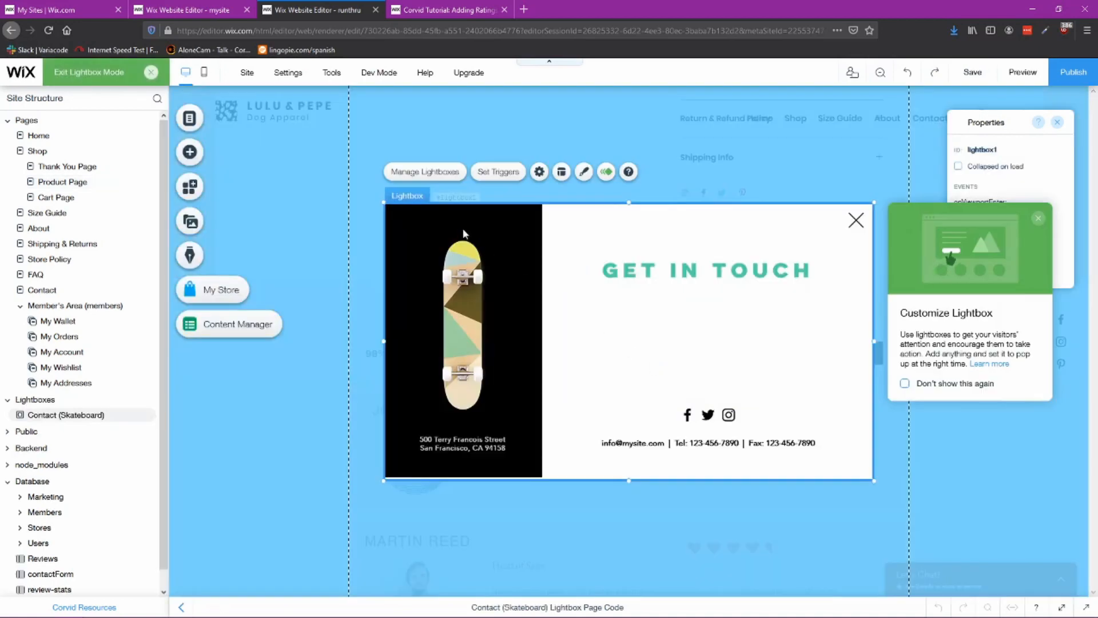
Step: Open the reference site's Review Box lightbox to examine its layout
{"action": "left_click", "coordinate": [996, 150]}
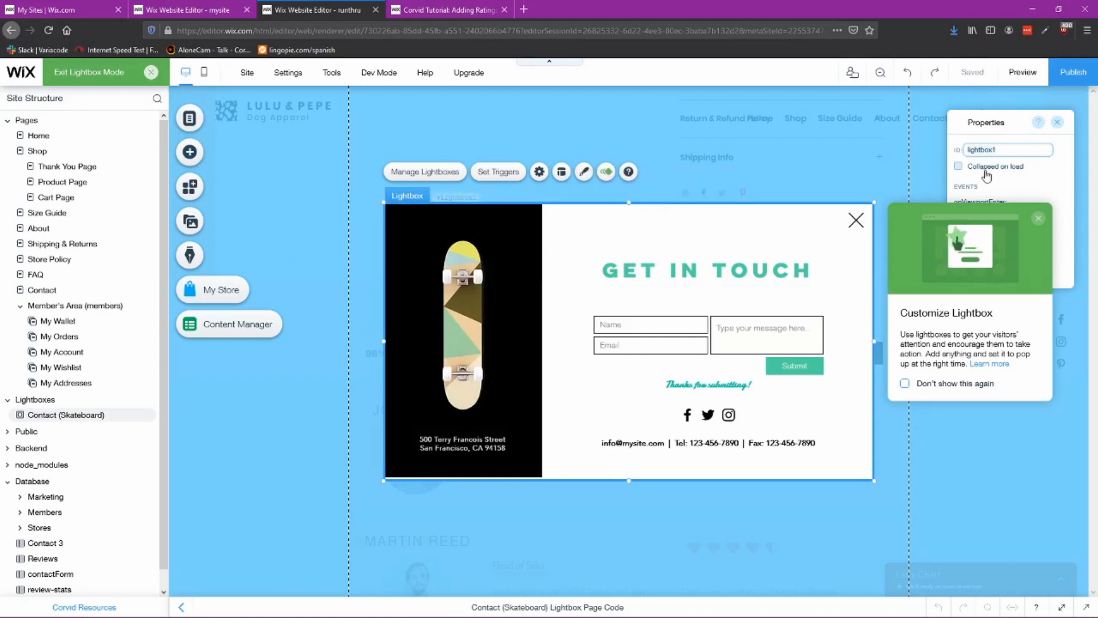
{"action": "left_click", "coordinate": [208, 11]}
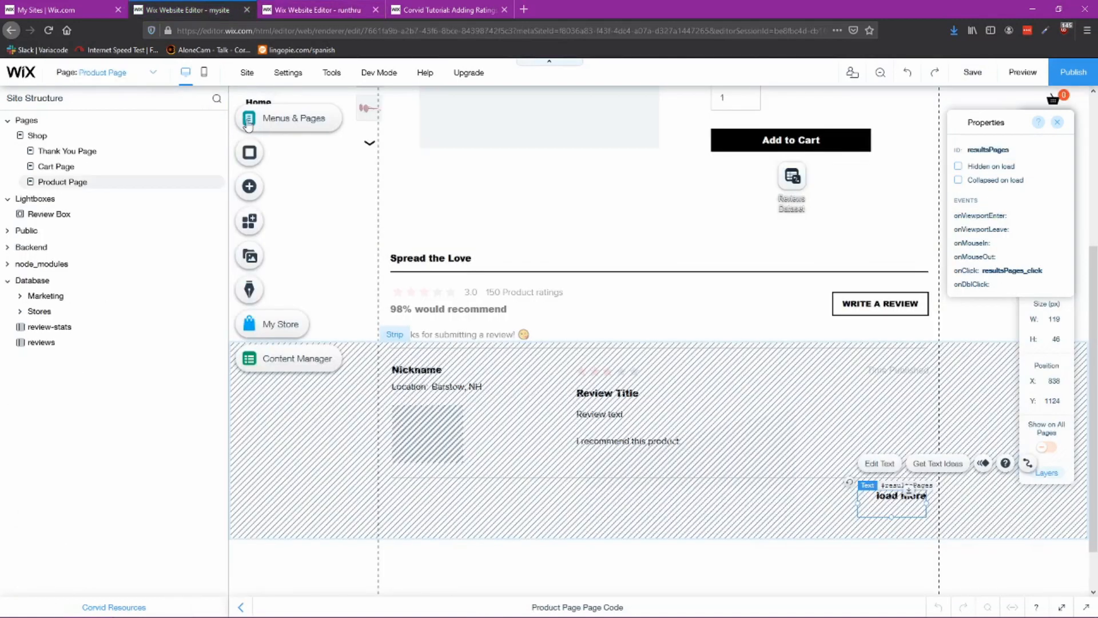
{"action": "left_click", "coordinate": [248, 121]}
{"action": "left_click", "coordinate": [309, 184]}
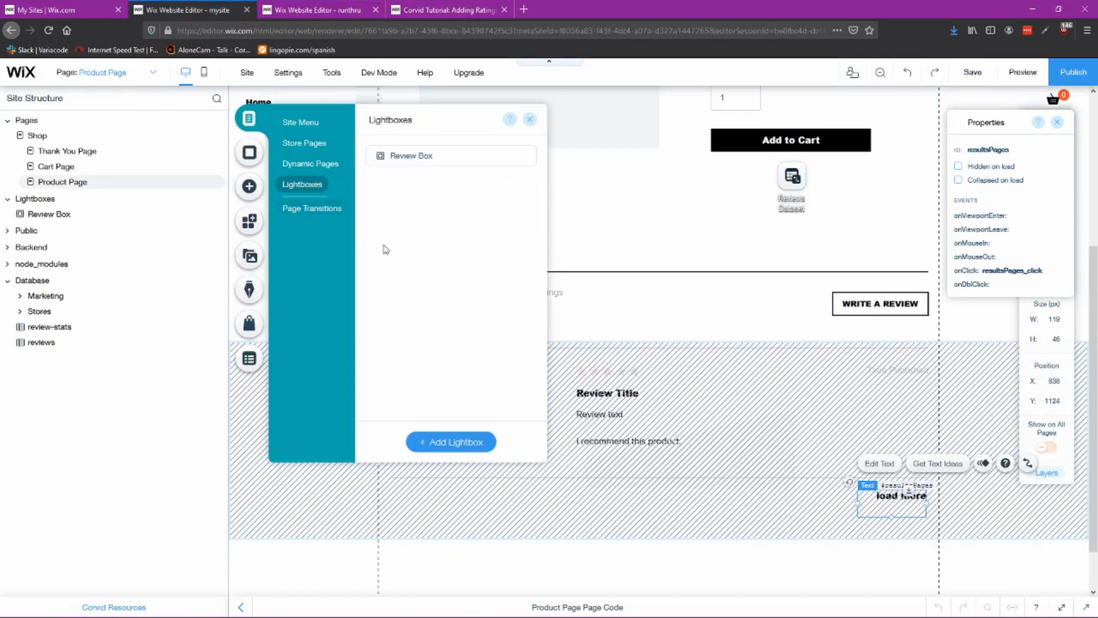
{"action": "left_click", "coordinate": [565, 319]}
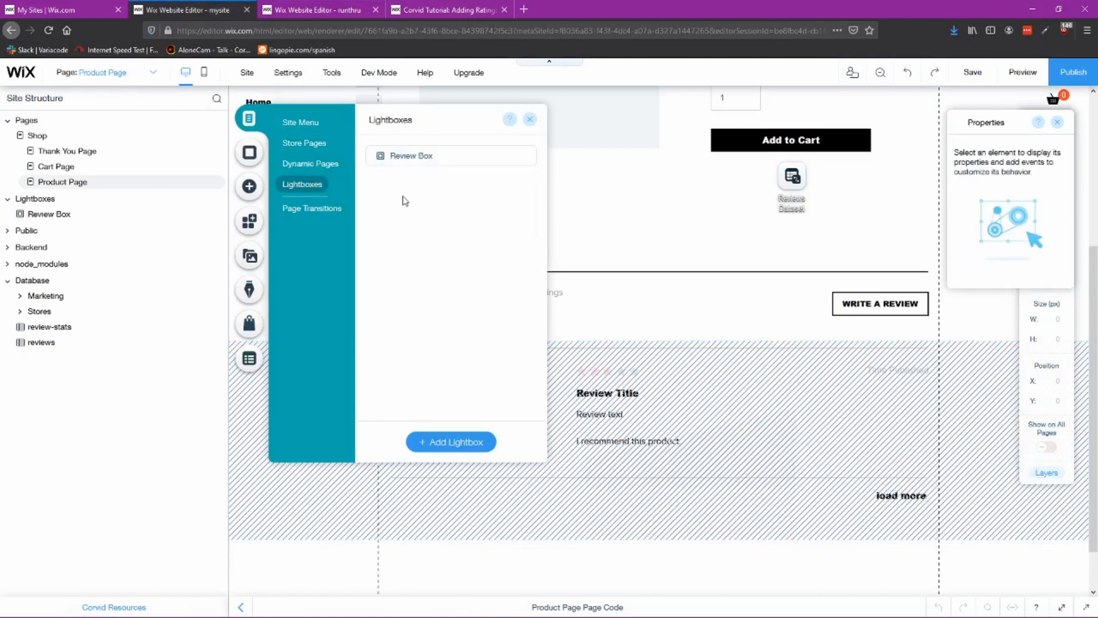
{"action": "left_click", "coordinate": [408, 160]}
{"action": "left_click", "coordinate": [531, 120]}
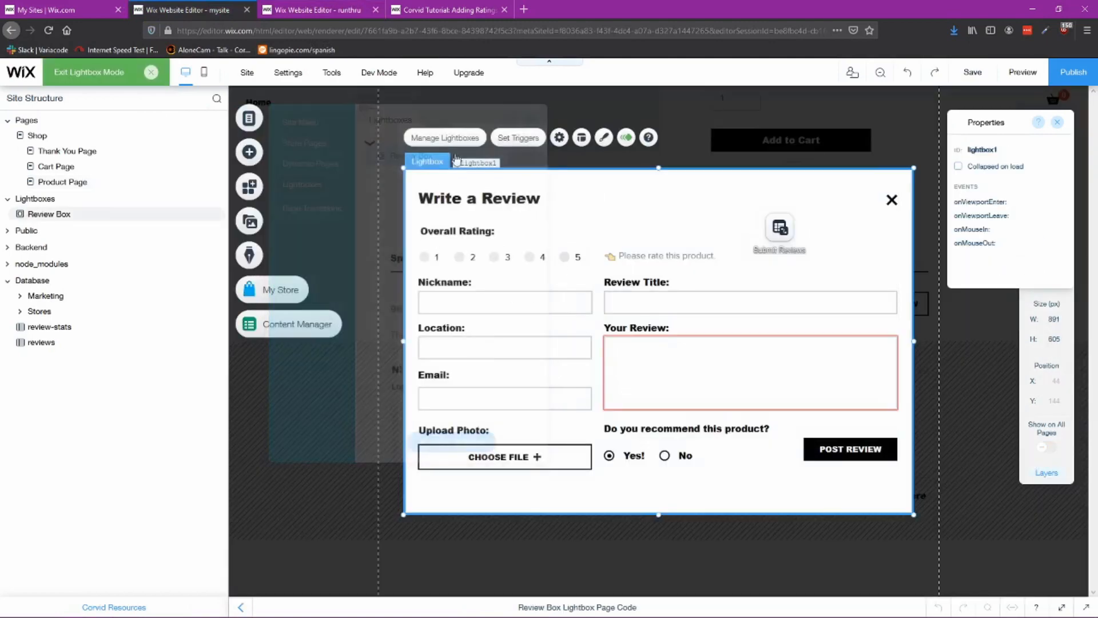
Step: Back in the own editor, change the lightbox heading to WRITE A REVIEW and move it to the lightbox's top
{"action": "left_click", "coordinate": [327, 13]}
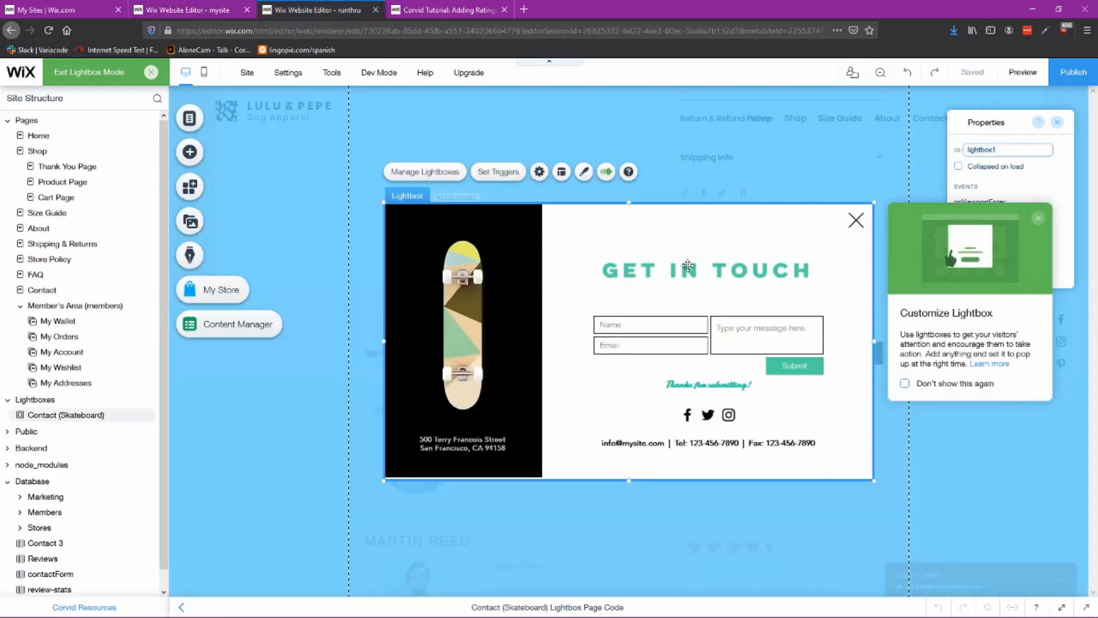
{"action": "left_click", "coordinate": [592, 264]}
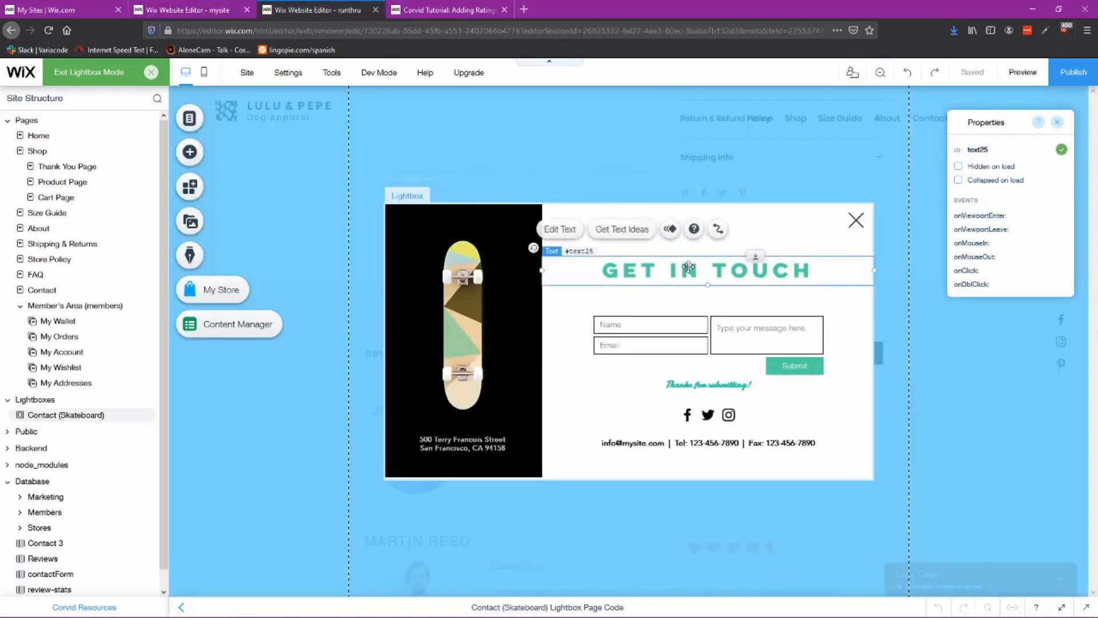
{"action": "double_click", "coordinate": [640, 268]}
{"action": "type", "text": "WRITE A R"}
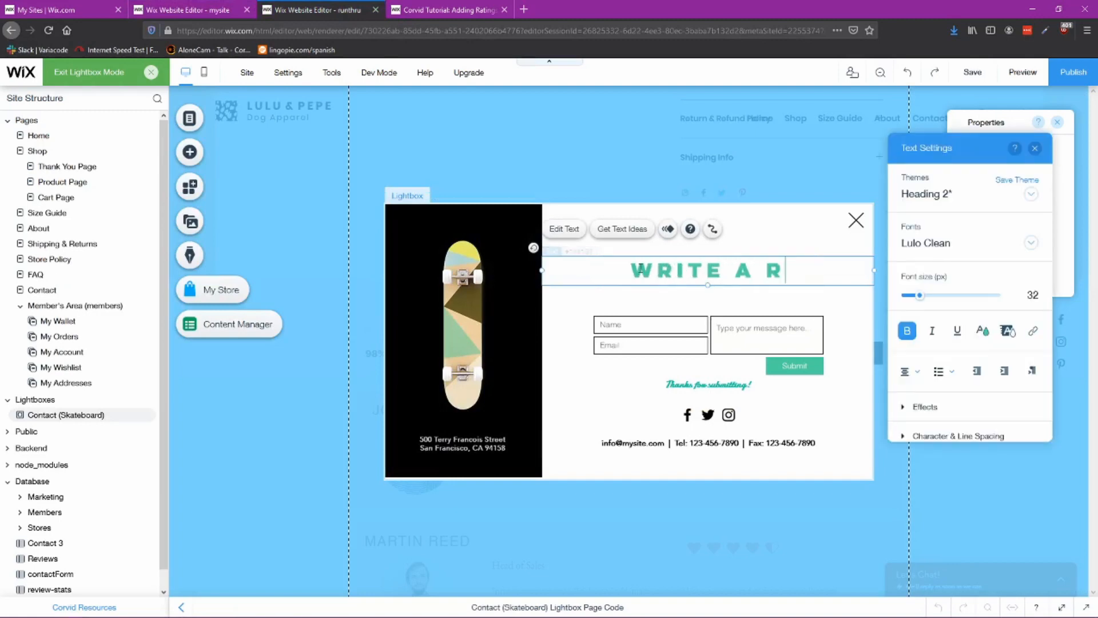
{"action": "type", "text": "EVIEW"}
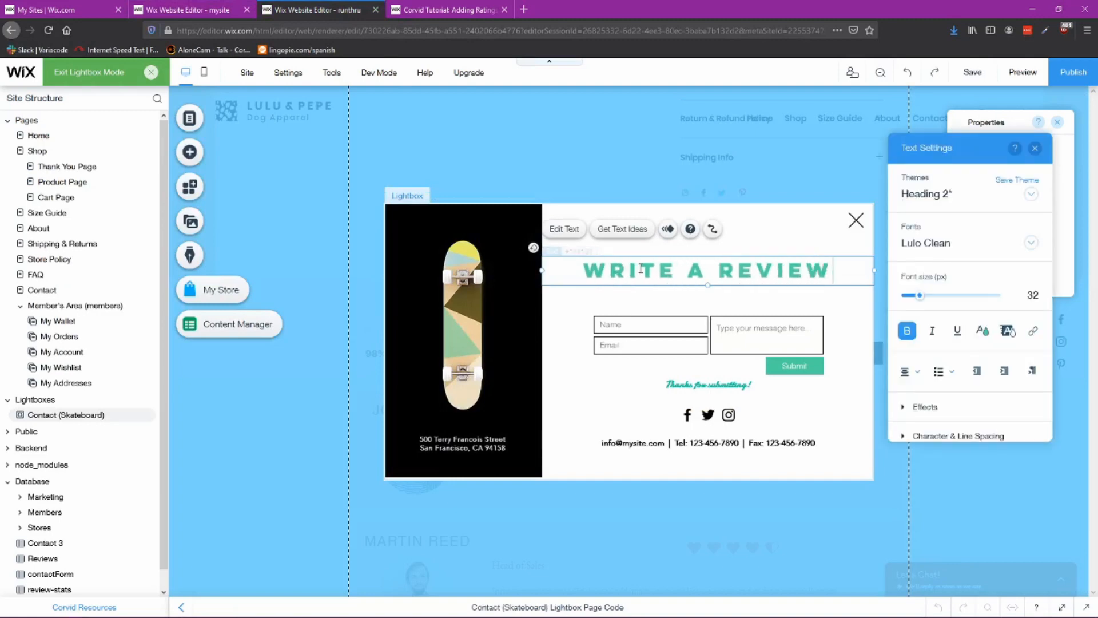
{"action": "left_click", "coordinate": [828, 251]}
{"action": "left_click_drag", "start_coordinate": [725, 268], "coordinate": [641, 222]}
Step: Delete the lightbox's image panel, contact form, social icons and contact details text
{"action": "left_click", "coordinate": [510, 290]}
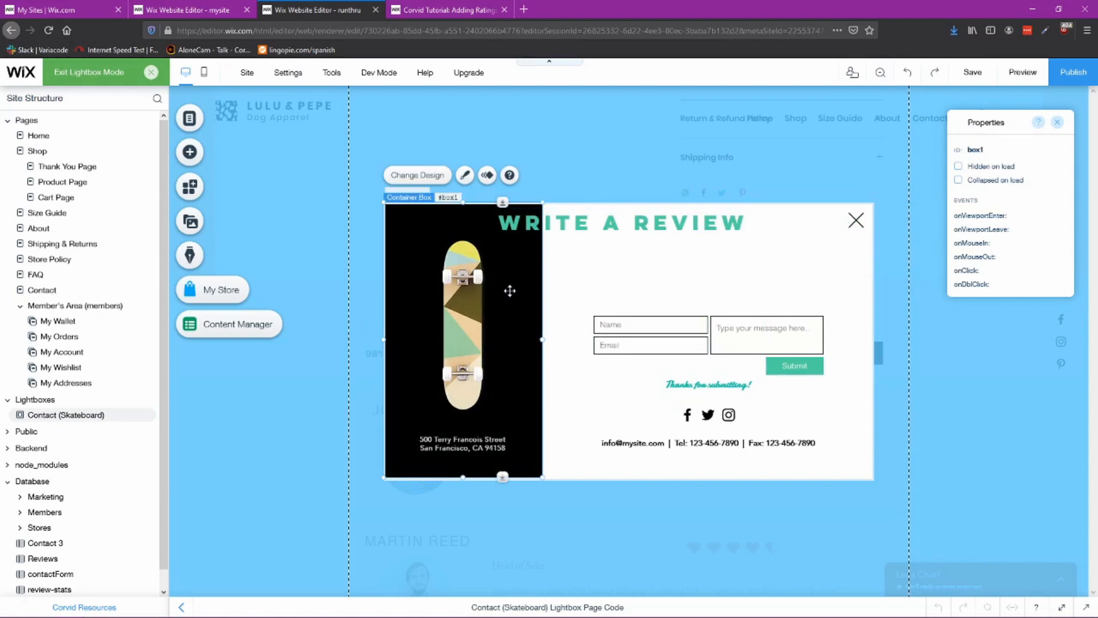
{"action": "key", "text": "Delete"}
{"action": "left_click", "coordinate": [609, 312]}
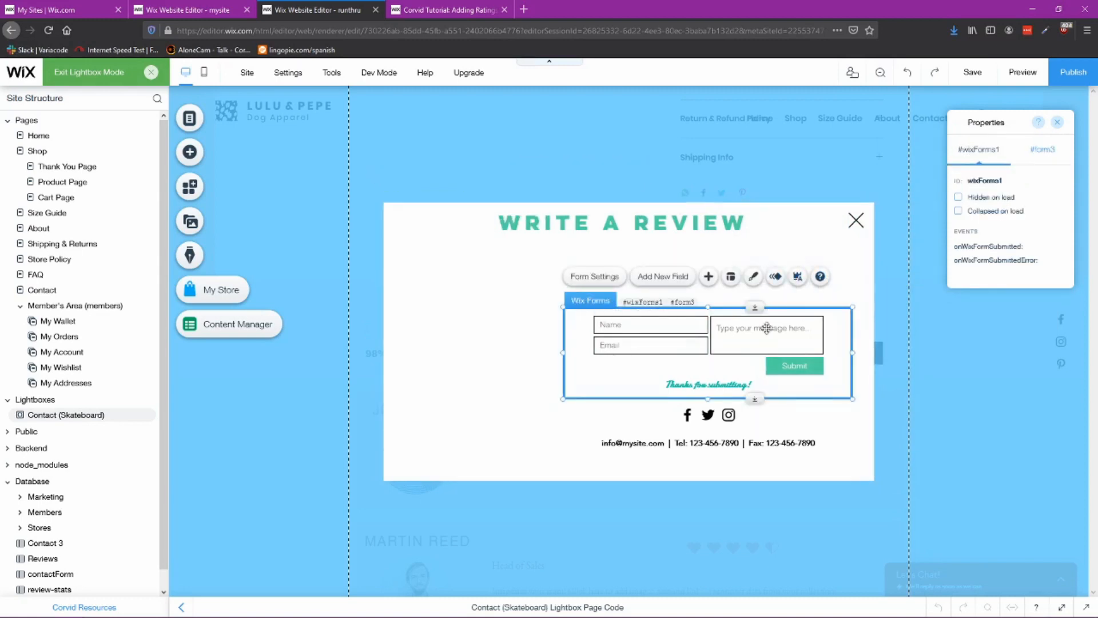
{"action": "key", "text": "Delete"}
{"action": "left_click", "coordinate": [708, 414]}
{"action": "key", "text": "Delete"}
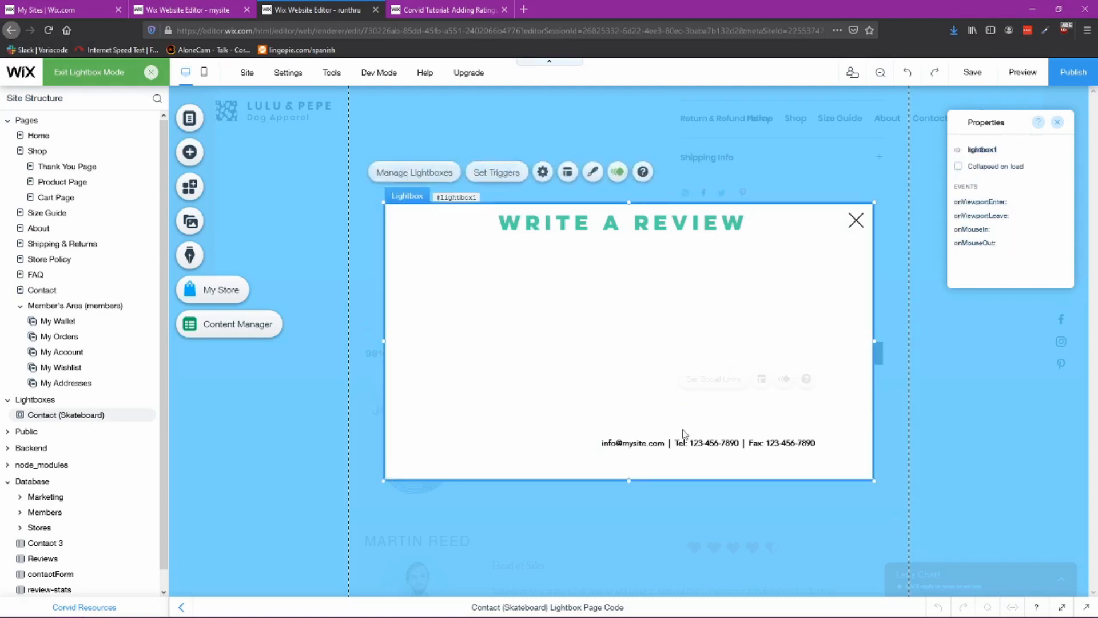
{"action": "left_click", "coordinate": [661, 442]}
{"action": "key", "text": "Delete"}
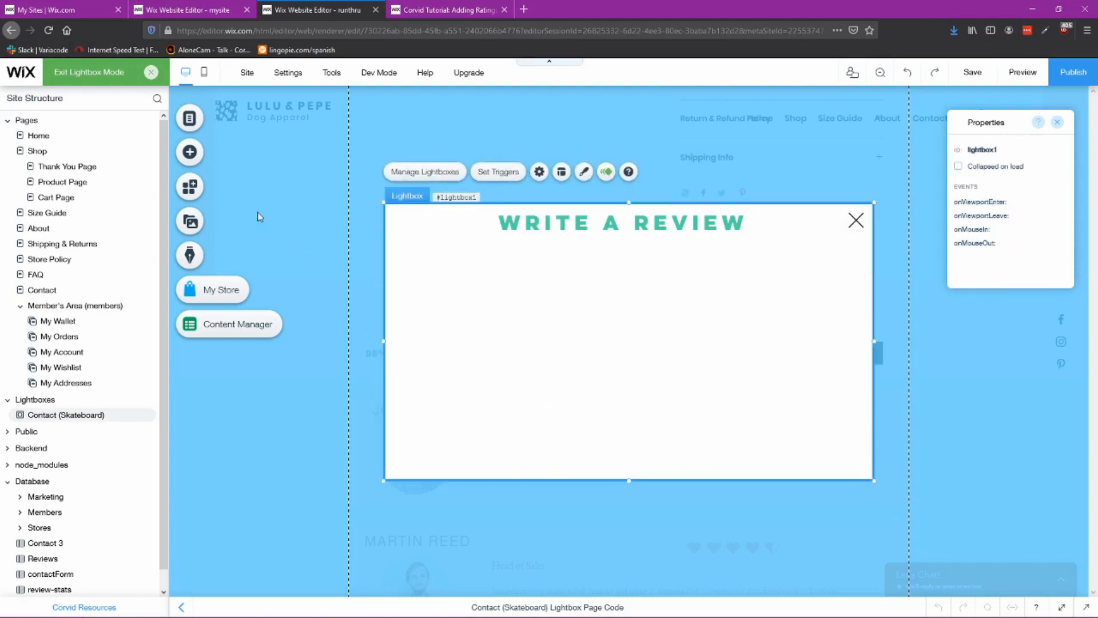
Step: Add a themed white bordered box to the lightbox and size it to fill the area below the heading
{"action": "left_click", "coordinate": [190, 151]}
{"action": "mouse_move", "coordinate": [228, 252]}
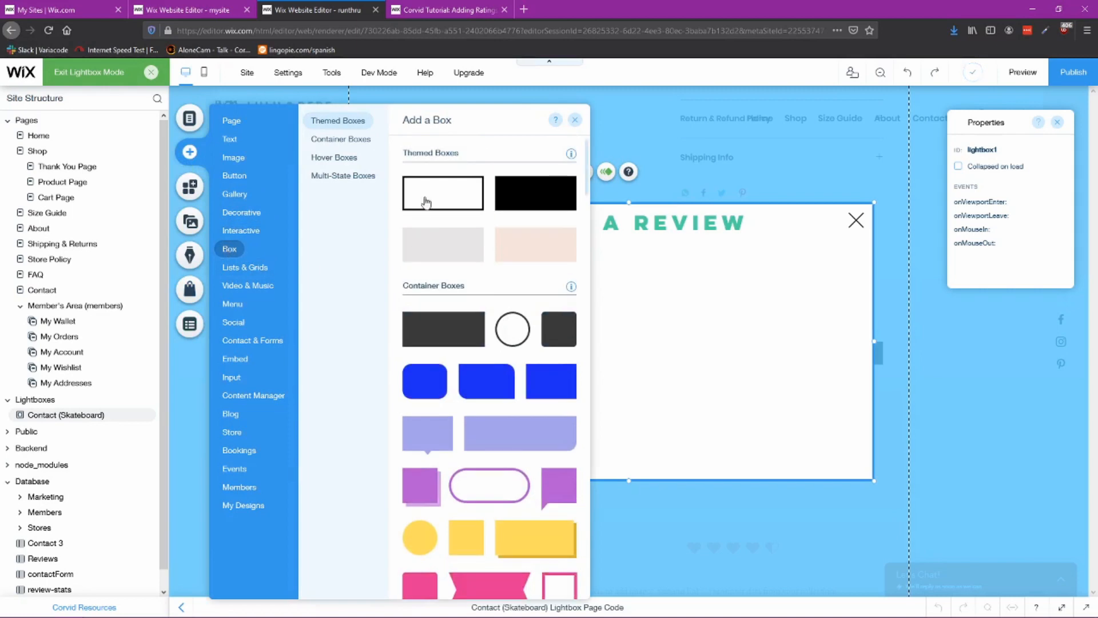
{"action": "left_click", "coordinate": [355, 140]}
{"action": "scroll", "coordinate": [446, 246], "scroll_direction": "up", "scroll_amount": 2}
{"action": "left_click_drag", "start_coordinate": [437, 198], "coordinate": [597, 331]}
{"action": "left_click_drag", "start_coordinate": [740, 380], "coordinate": [866, 474]}
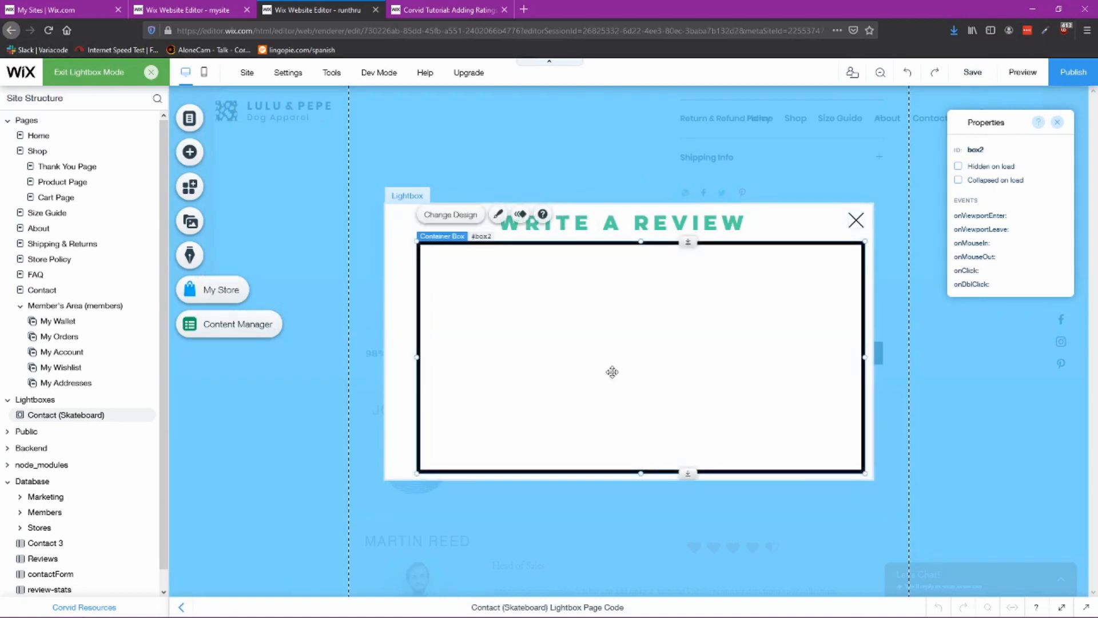
{"action": "left_click_drag", "start_coordinate": [632, 370], "coordinate": [623, 365]}
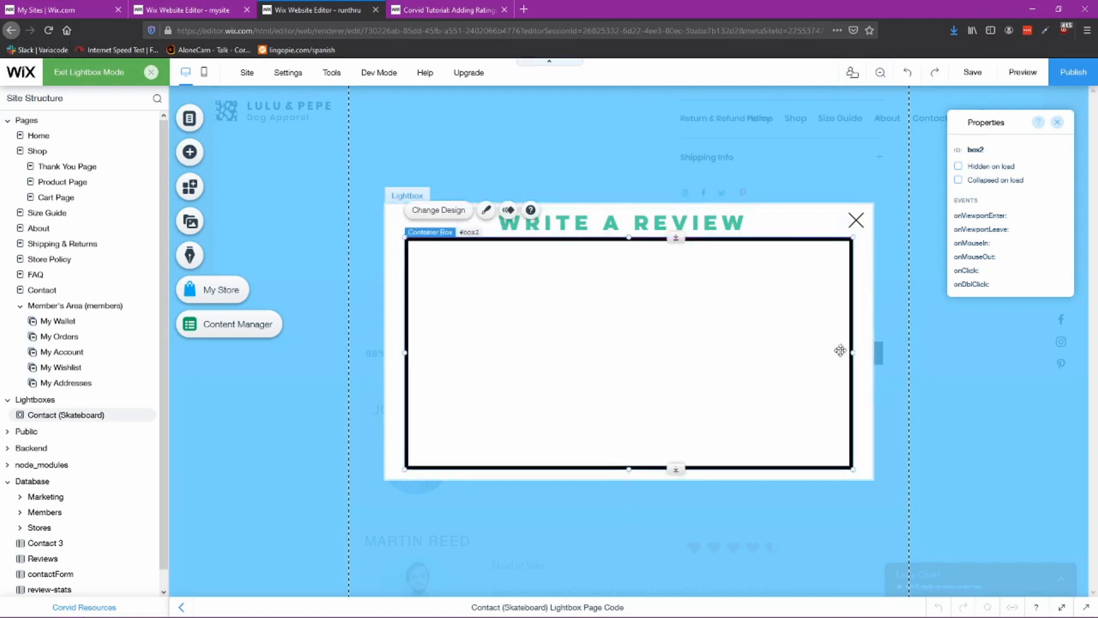
Step: Widen the bordered box and shift it slightly left so it fits inside the lightbox
{"action": "left_click_drag", "start_coordinate": [854, 354], "coordinate": [865, 353]}
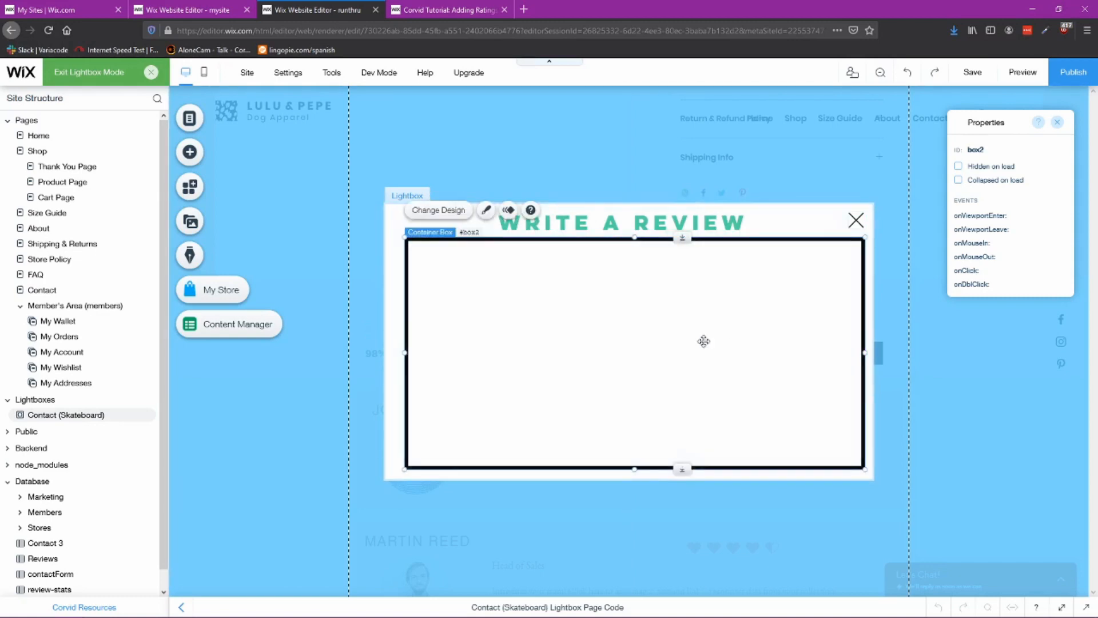
{"action": "left_click_drag", "start_coordinate": [704, 341], "coordinate": [679, 348]}
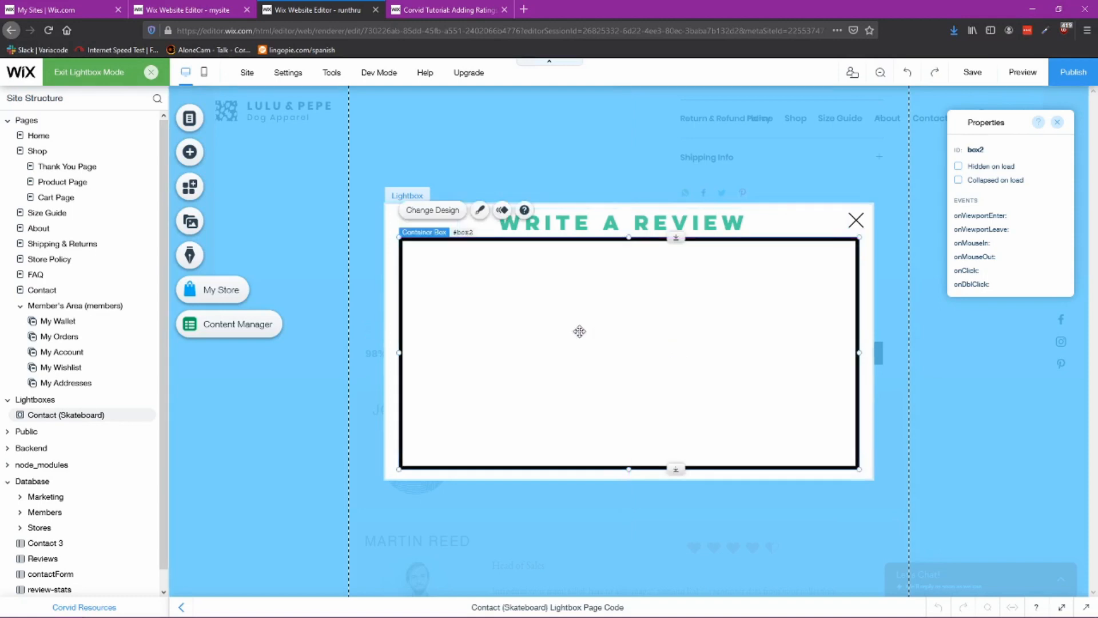
{"action": "left_click", "coordinate": [784, 232]}
{"action": "left_click", "coordinate": [745, 310]}
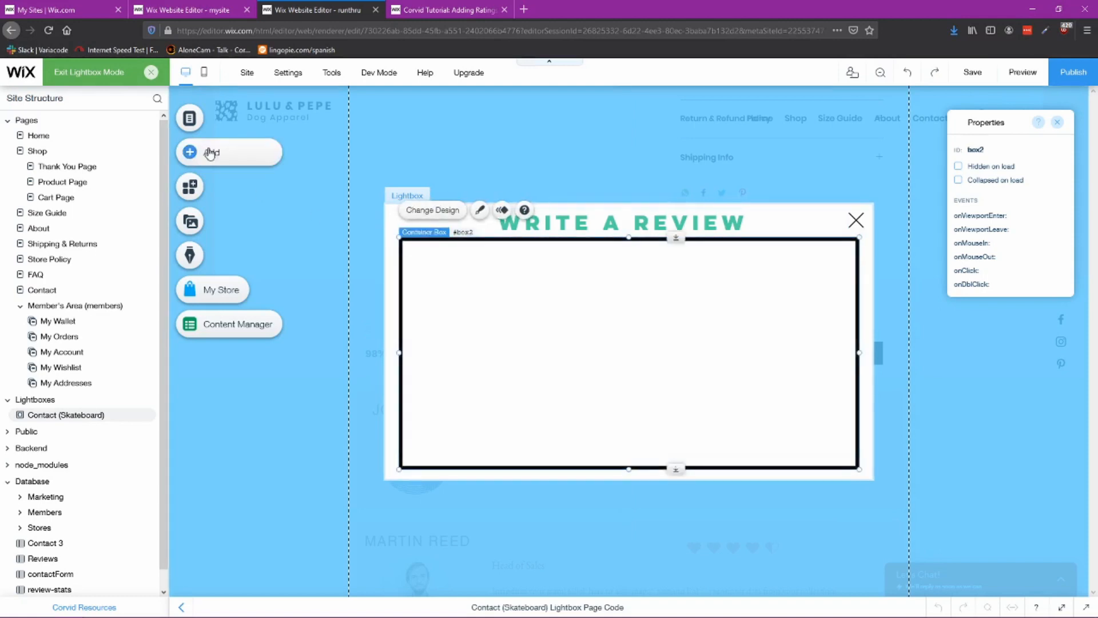
Step: Add a text input field at the top left of the bordered box
{"action": "left_click", "coordinate": [190, 155]}
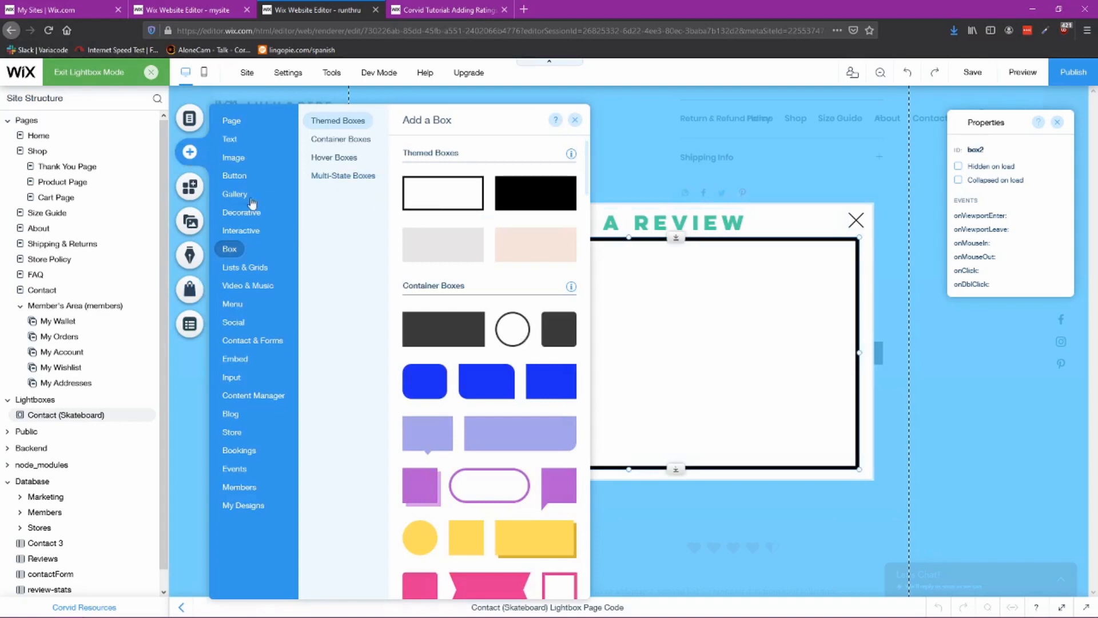
{"action": "mouse_move", "coordinate": [239, 379]}
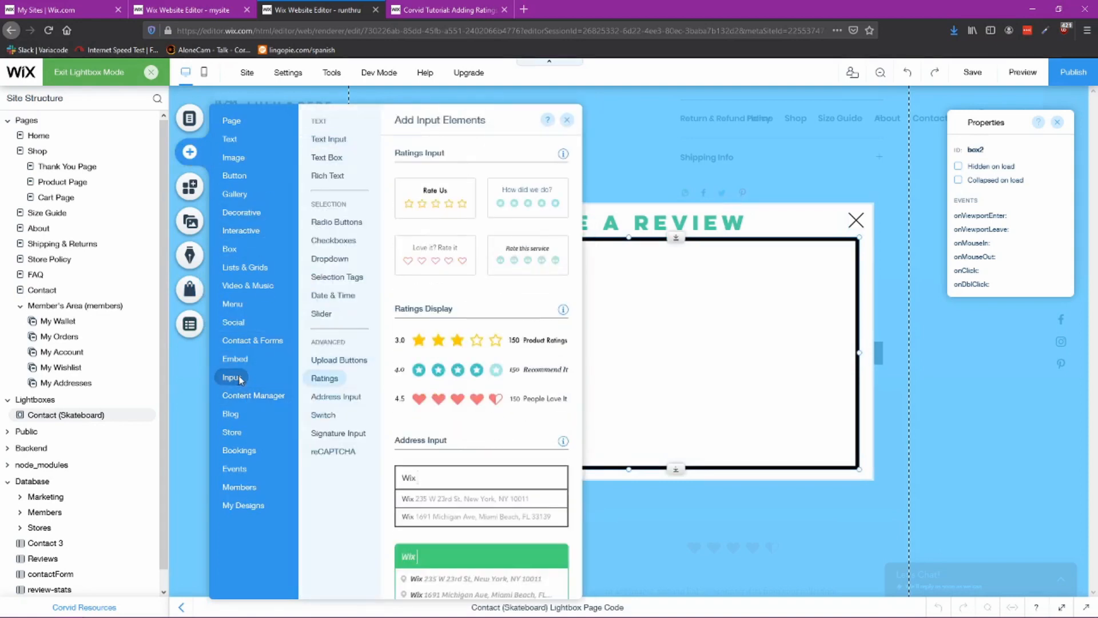
{"action": "mouse_move", "coordinate": [326, 141]}
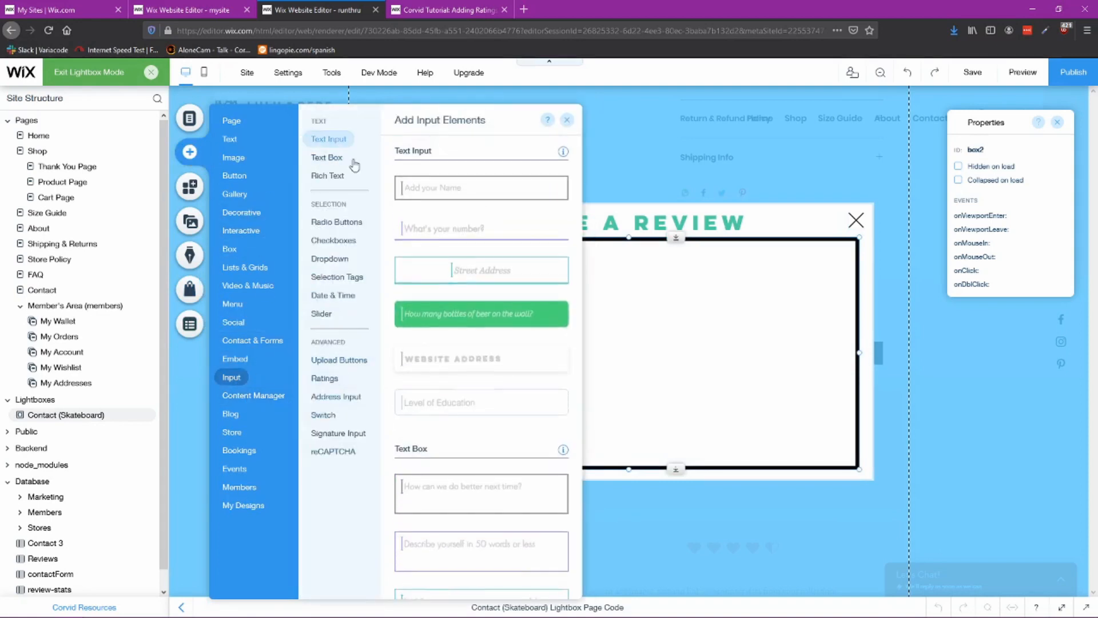
{"action": "left_click_drag", "start_coordinate": [422, 190], "coordinate": [491, 267]}
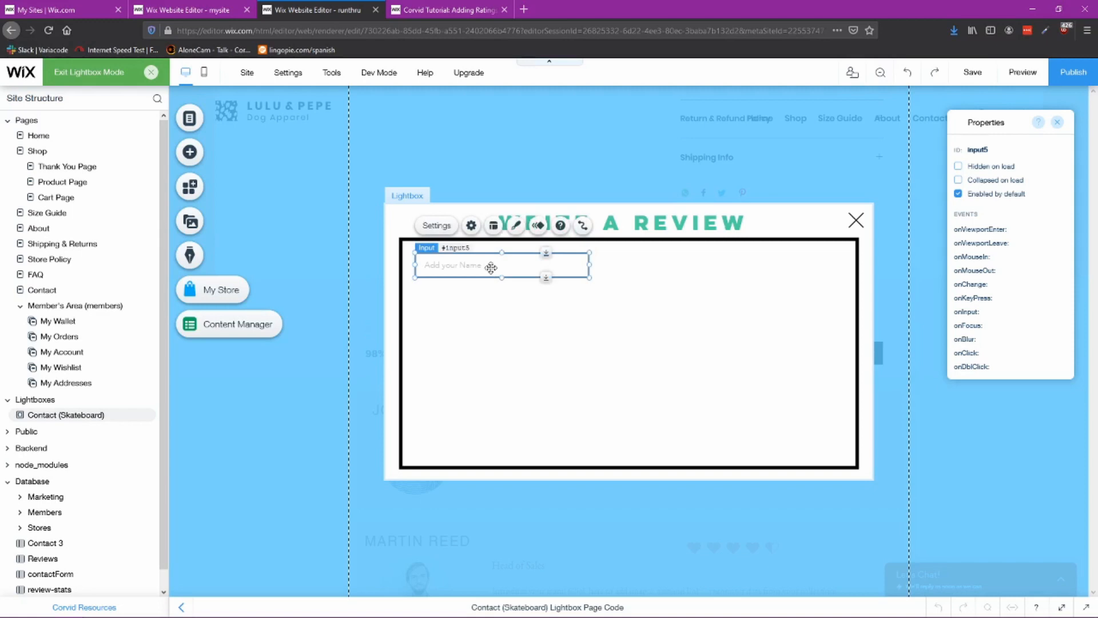
{"action": "left_click", "coordinate": [602, 341]}
Step: Add a second text input field directly below the first one
{"action": "left_click", "coordinate": [189, 155]}
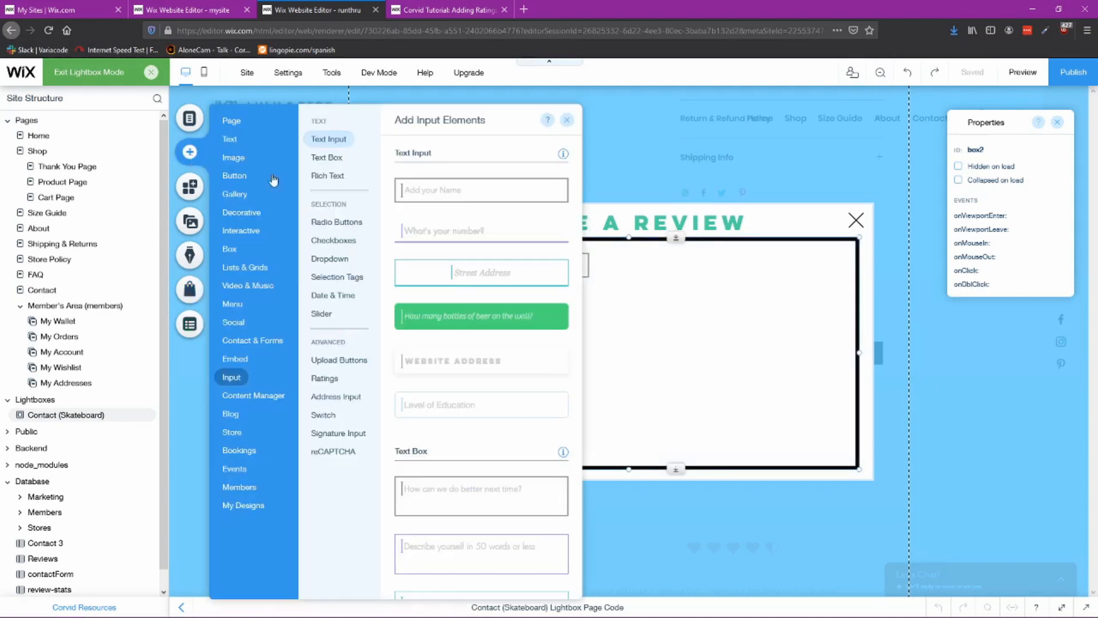
{"action": "left_click", "coordinate": [327, 156]}
{"action": "left_click", "coordinate": [334, 140]}
{"action": "left_click_drag", "start_coordinate": [433, 195], "coordinate": [498, 297]}
{"action": "left_click", "coordinate": [677, 317]}
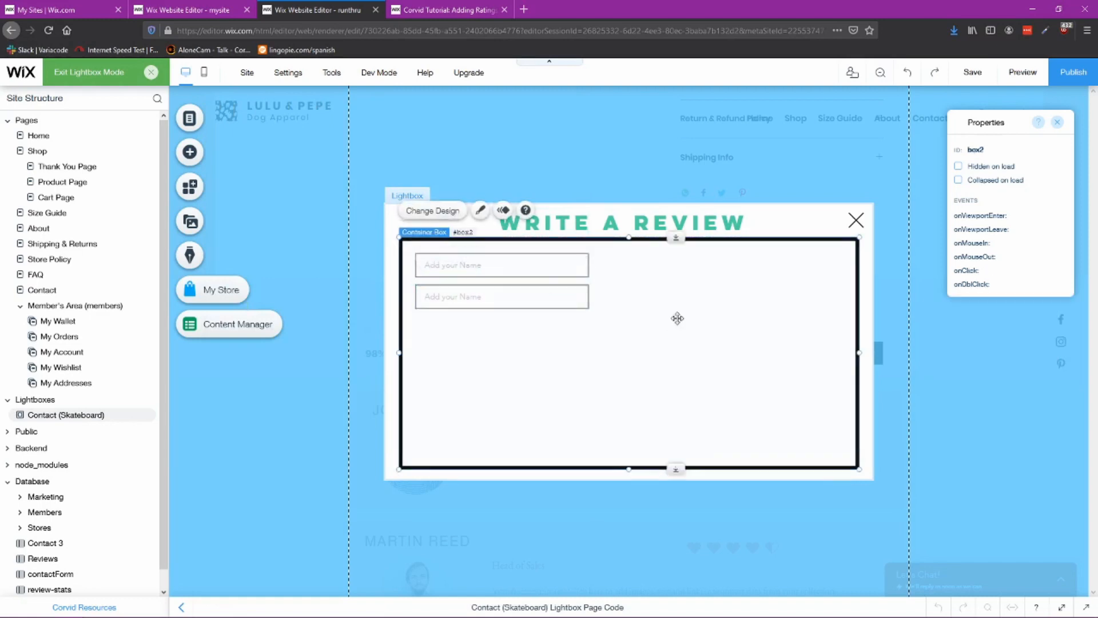
Step: Add a third text input field and place it below the second one
{"action": "left_click", "coordinate": [194, 151]}
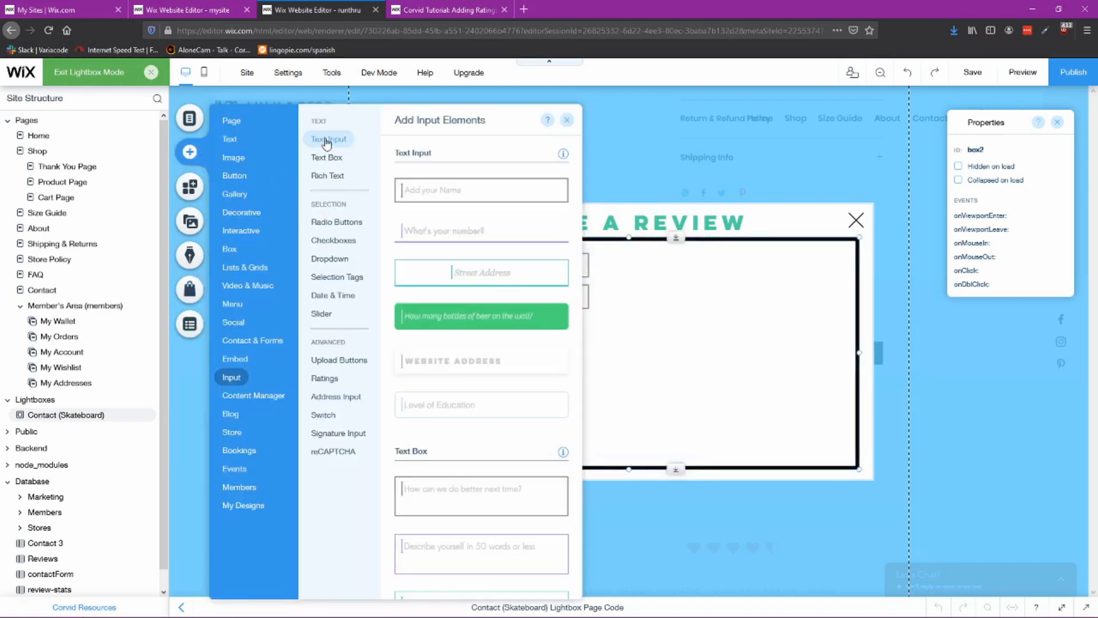
{"action": "left_click", "coordinate": [481, 190]}
{"action": "left_click_drag", "start_coordinate": [643, 304], "coordinate": [502, 342]}
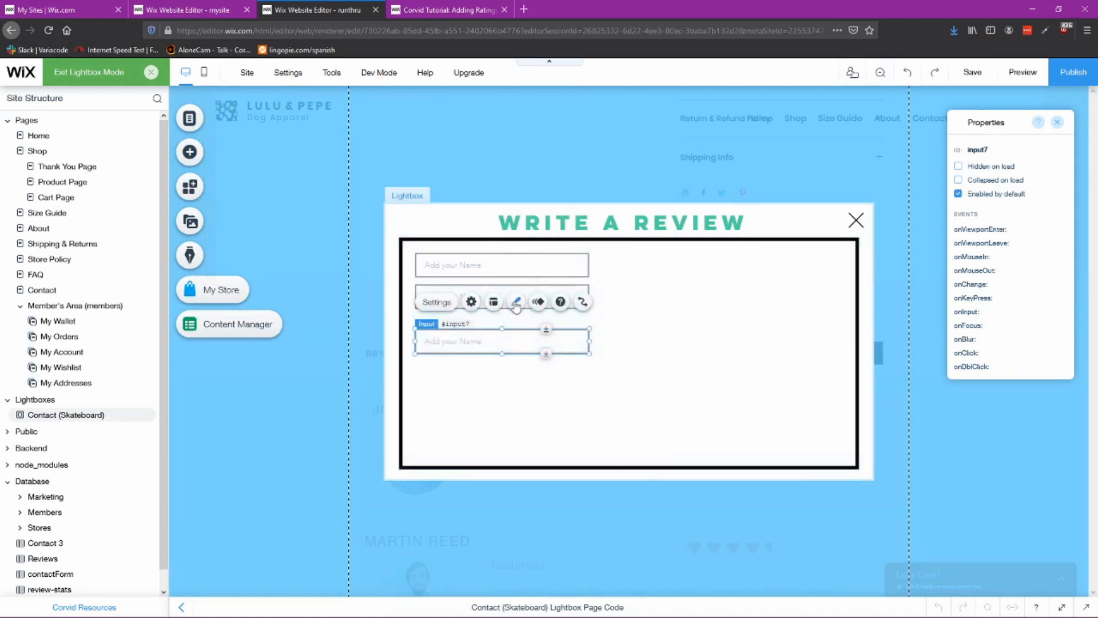
{"action": "left_click", "coordinate": [525, 290]}
{"action": "left_click_drag", "start_coordinate": [526, 290], "coordinate": [527, 285]}
{"action": "left_click", "coordinate": [503, 342]}
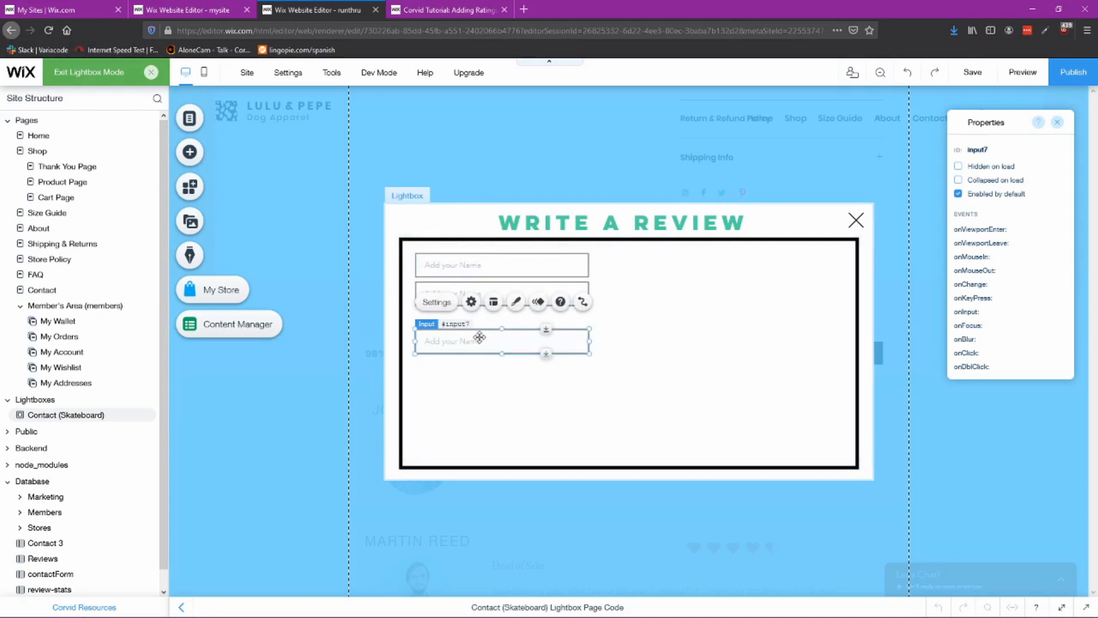
Step: Add the LOVE US? TELL US WHY text box below the inputs and widen it to about 235 px
{"action": "left_click", "coordinate": [195, 151]}
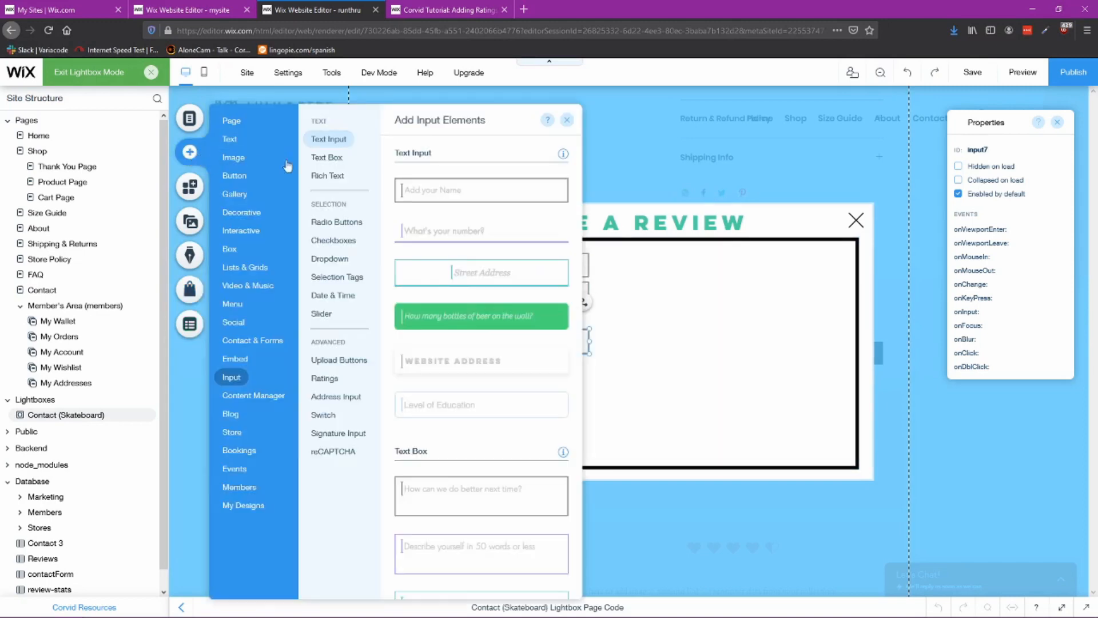
{"action": "left_click", "coordinate": [334, 163]}
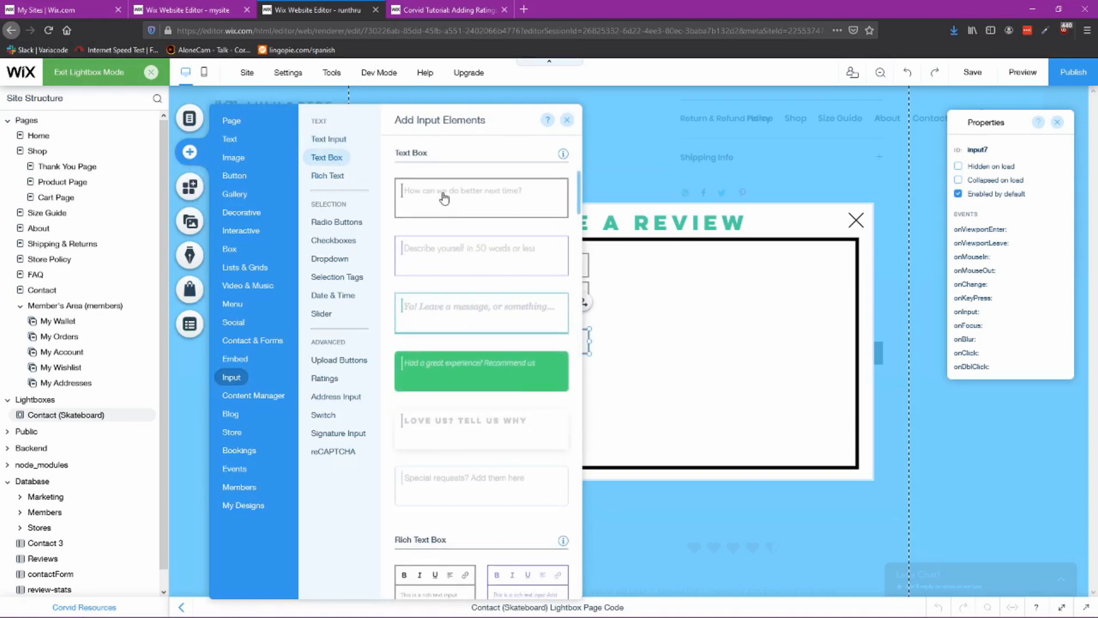
{"action": "left_click_drag", "start_coordinate": [467, 429], "coordinate": [502, 448]}
{"action": "left_click_drag", "start_coordinate": [629, 410], "coordinate": [668, 414]}
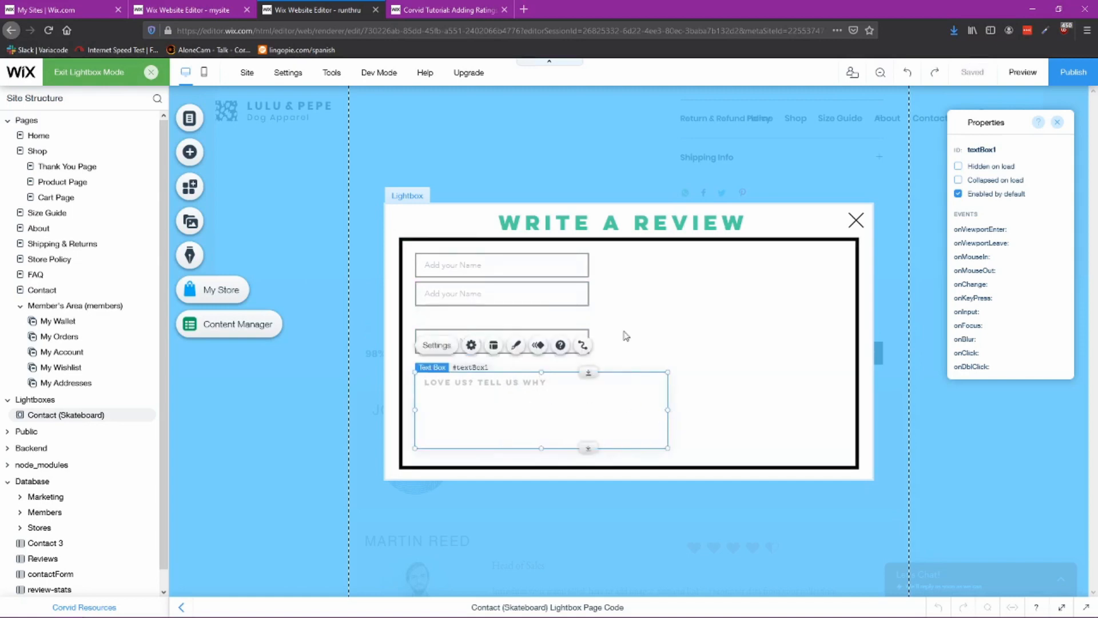
Step: Add a star ratings input to the upper right of the bordered box
{"action": "left_click", "coordinate": [190, 152]}
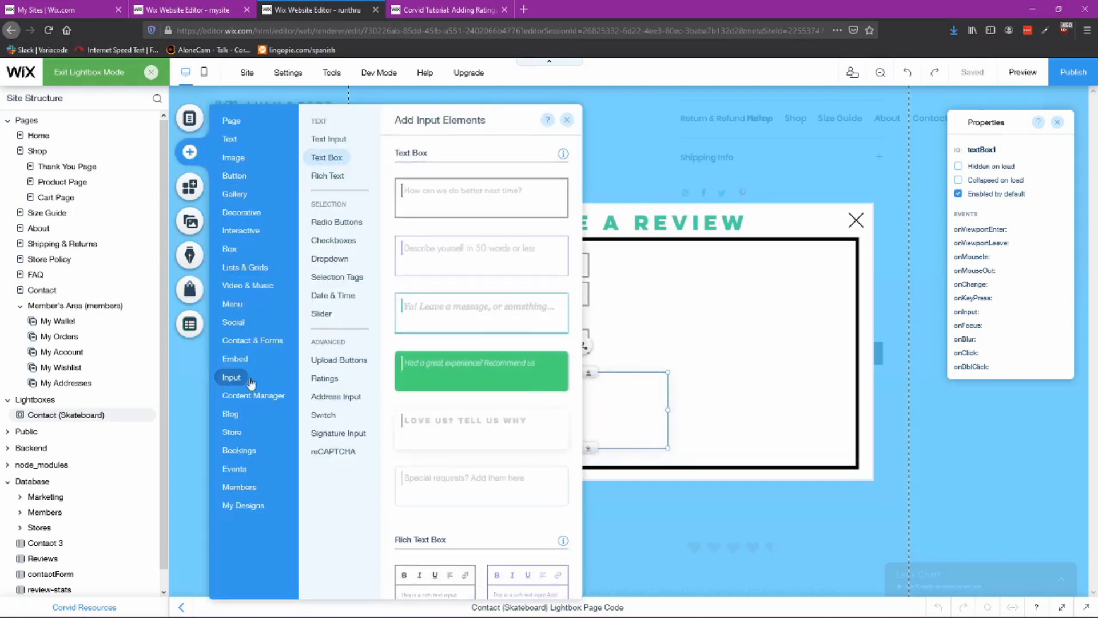
{"action": "left_click", "coordinate": [329, 379]}
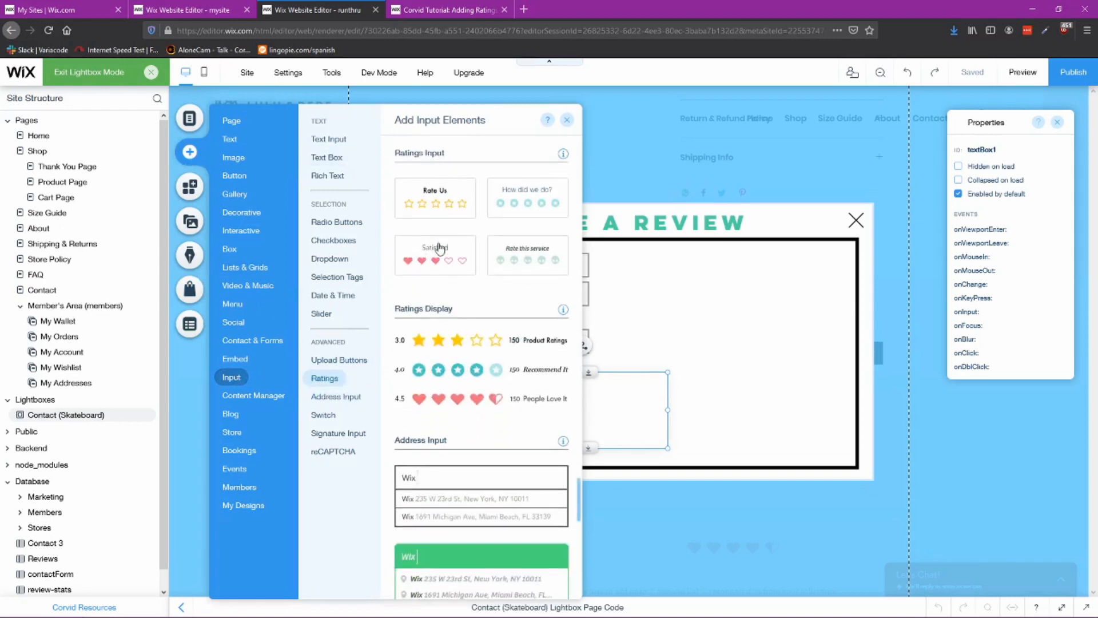
{"action": "mouse_move", "coordinate": [435, 247]}
{"action": "left_mouse_down"}
{"action": "mouse_move", "coordinate": [548, 263]}
{"action": "mouse_move", "coordinate": [453, 242]}
{"action": "left_mouse_up"}
{"action": "left_click_drag", "start_coordinate": [457, 191], "coordinate": [725, 267]}
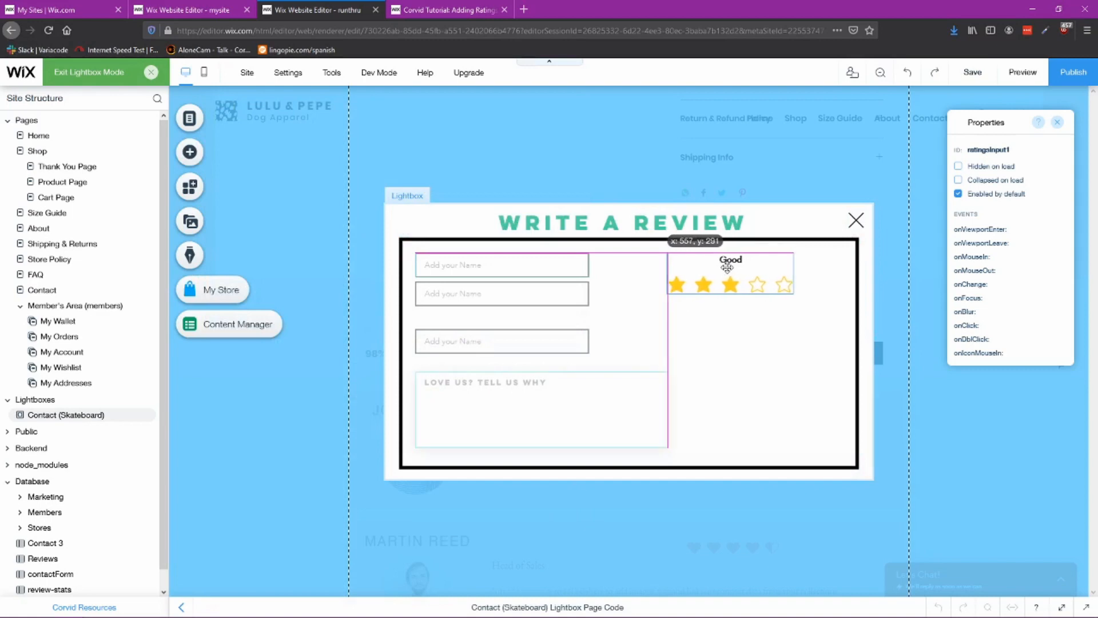
Step: Examine the ratings input's design presets and its settings for title and hover texts
{"action": "left_click", "coordinate": [770, 226]}
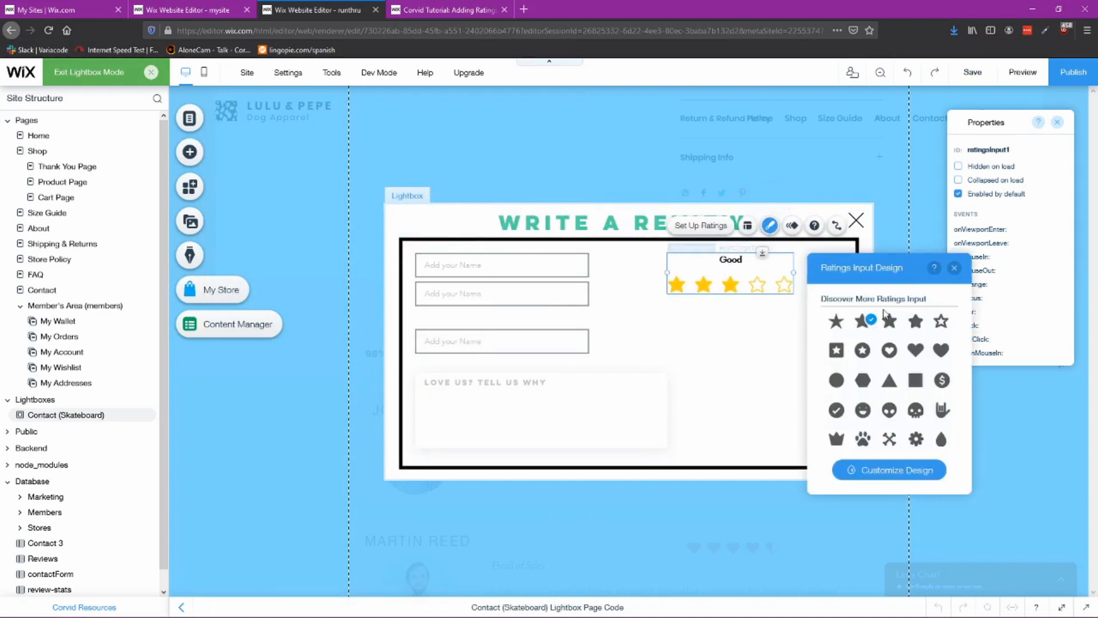
{"action": "left_click", "coordinate": [883, 470]}
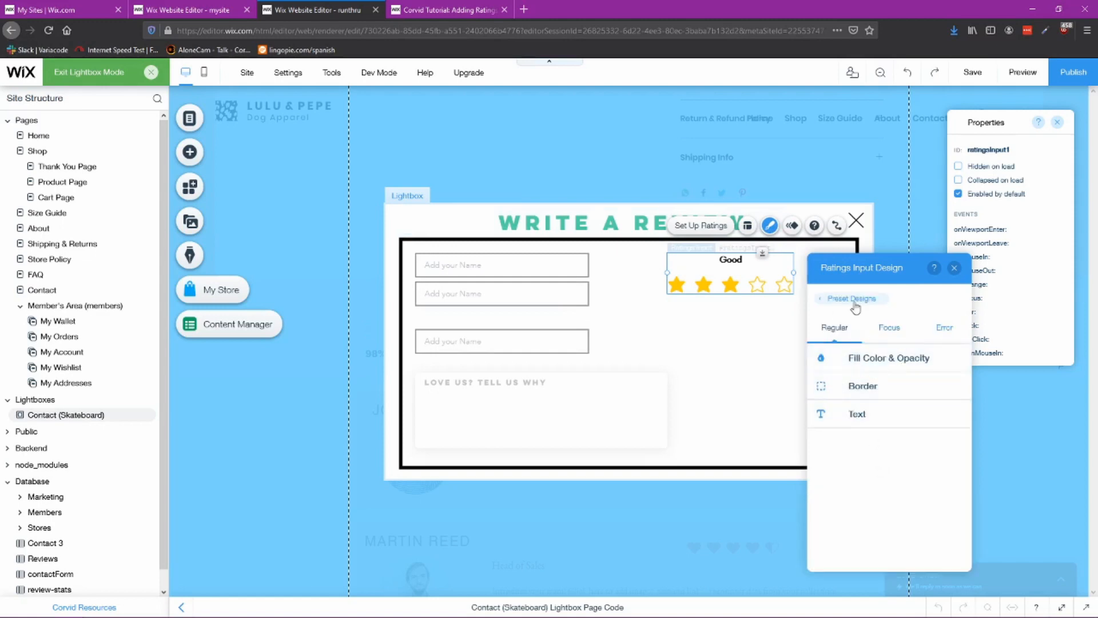
{"action": "left_click", "coordinate": [954, 269]}
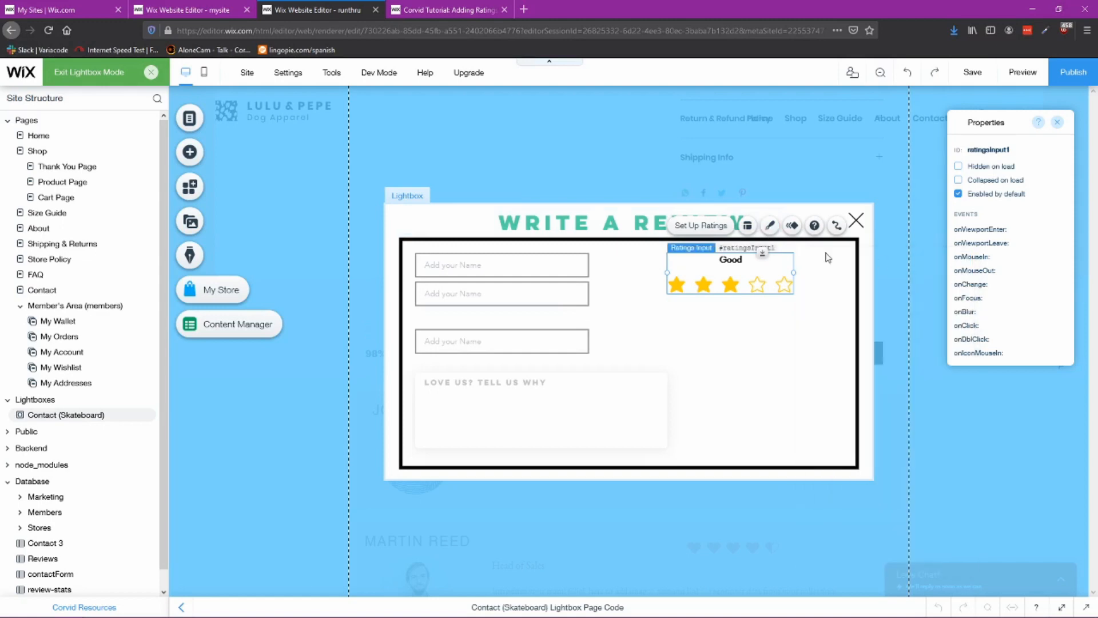
{"action": "left_click", "coordinate": [701, 225]}
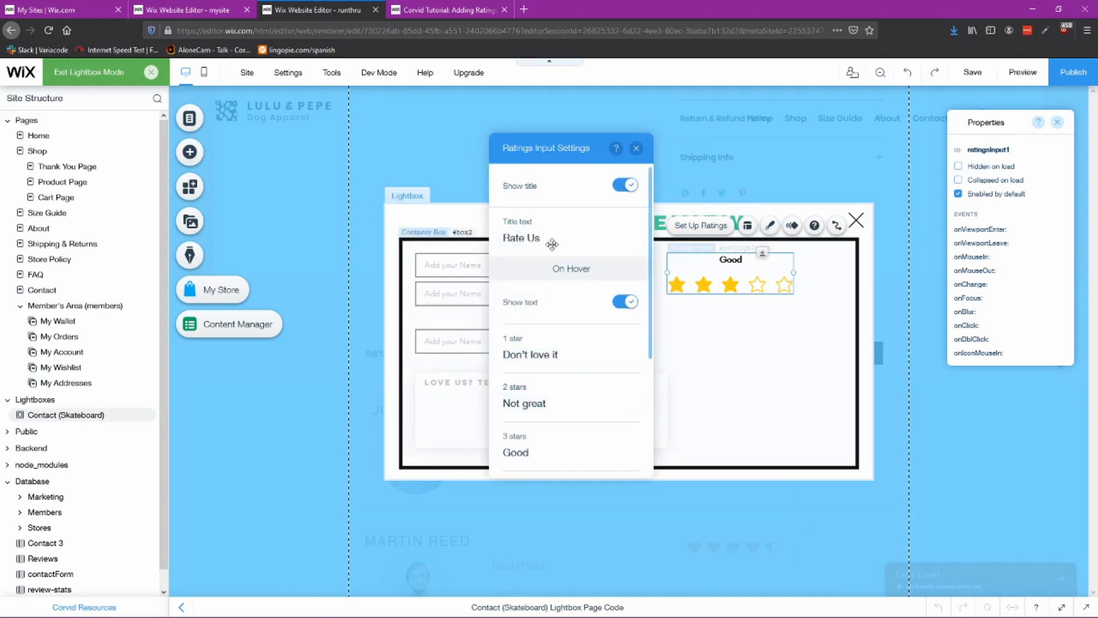
{"action": "scroll", "coordinate": [577, 421], "scroll_direction": "down", "scroll_amount": 3}
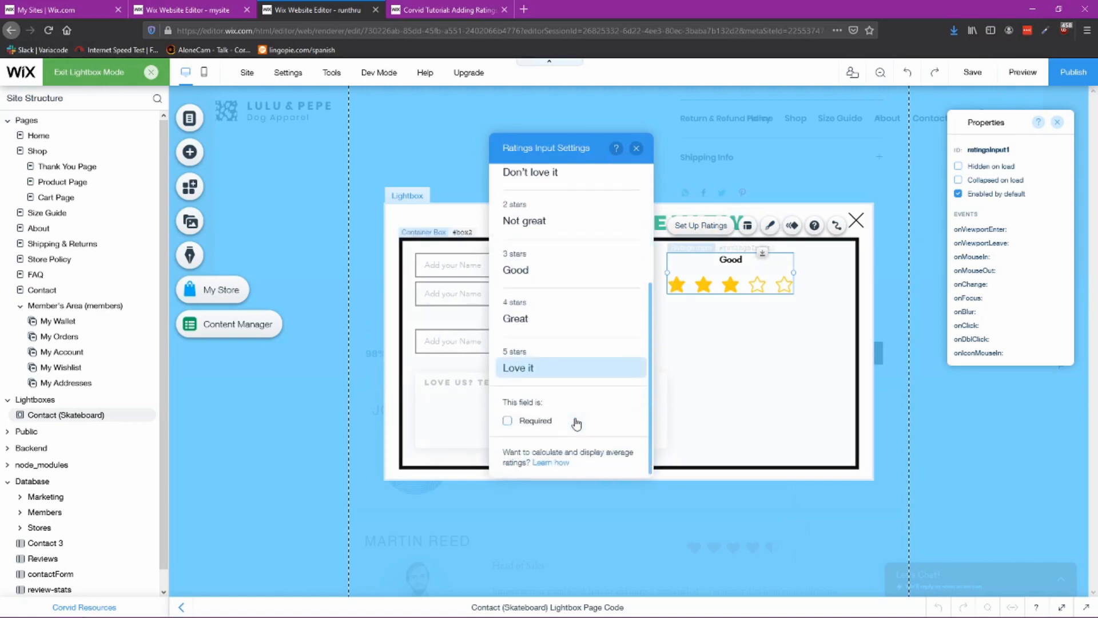
{"action": "scroll", "coordinate": [575, 418], "scroll_direction": "up", "scroll_amount": 5}
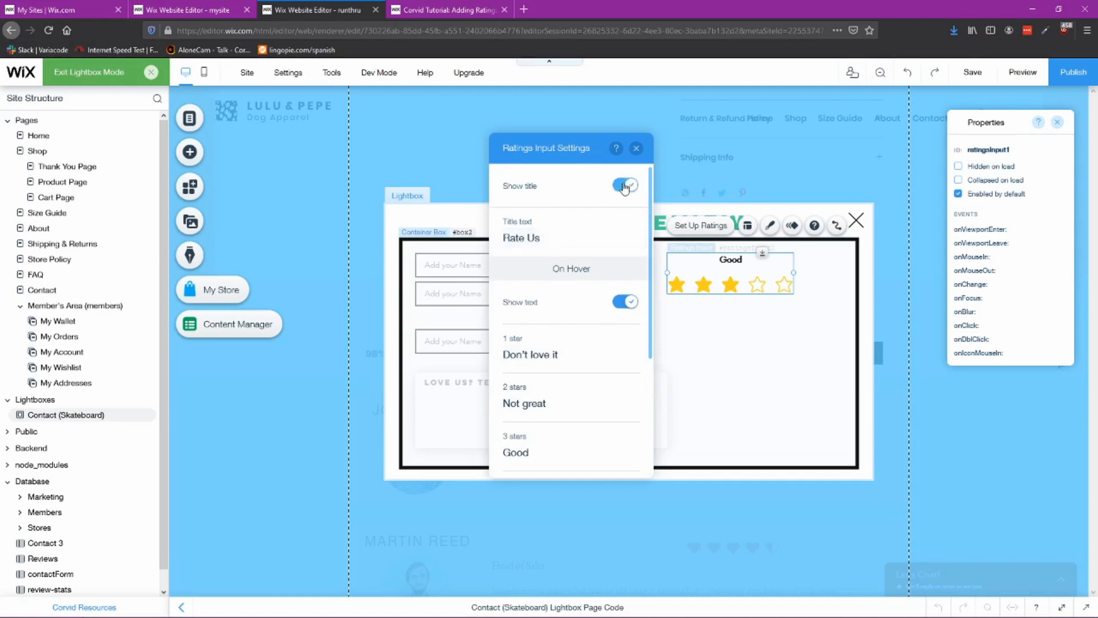
{"action": "left_click", "coordinate": [625, 186]}
{"action": "left_click", "coordinate": [626, 186]}
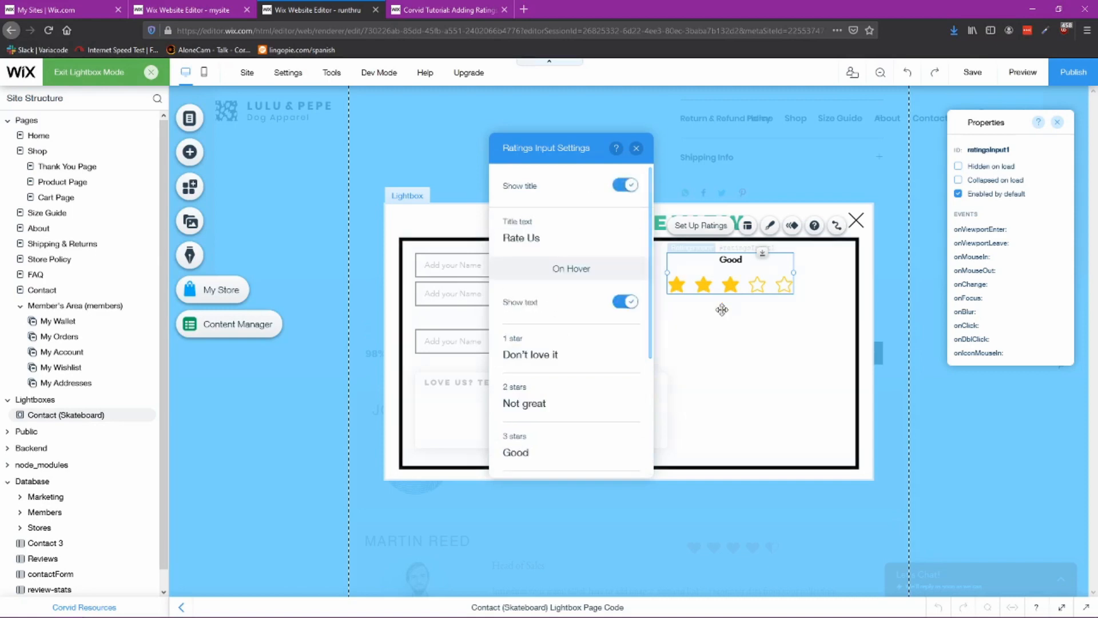
{"action": "left_click", "coordinate": [754, 374]}
{"action": "left_click", "coordinate": [738, 287]}
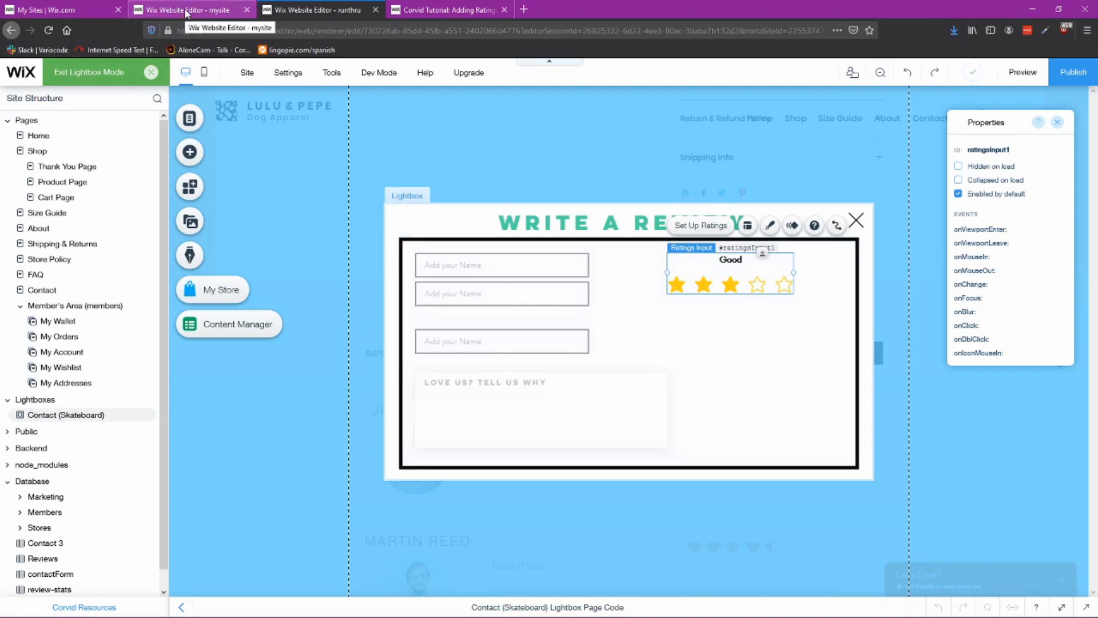
Step: Check the reference lightbox, then move the ratings input down to the lower right of the box
{"action": "left_click", "coordinate": [186, 12]}
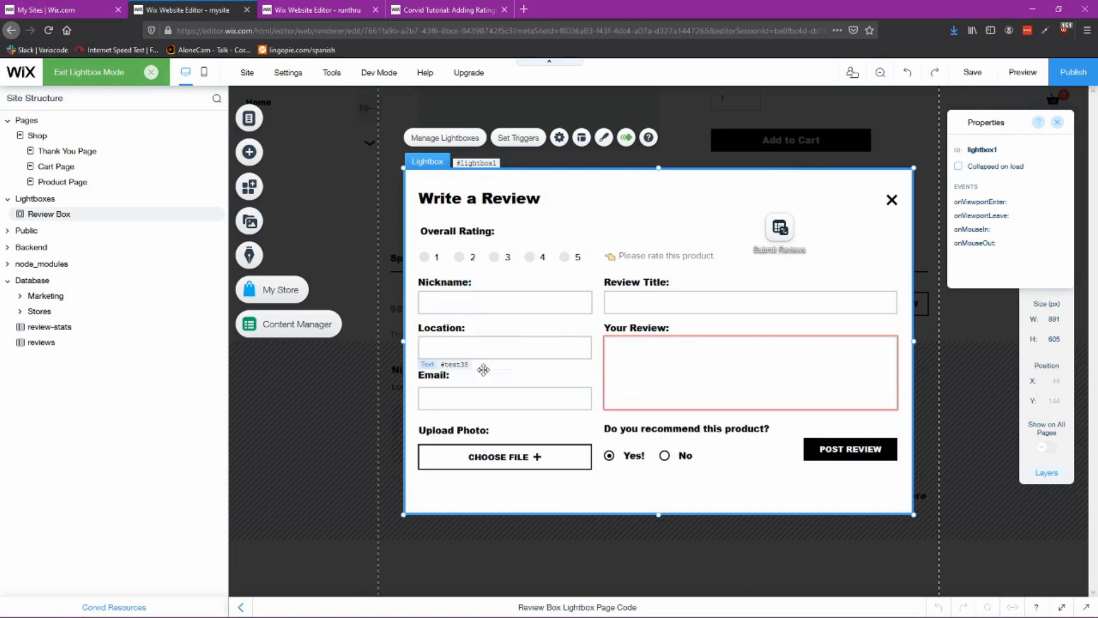
{"action": "left_click", "coordinate": [311, 10]}
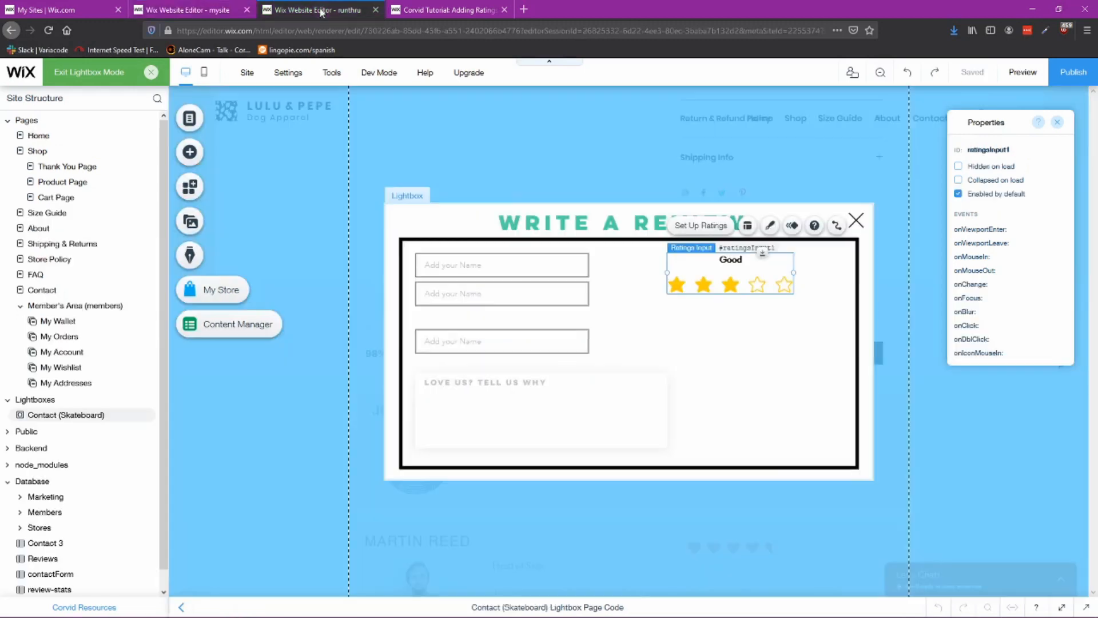
{"action": "left_click_drag", "start_coordinate": [742, 269], "coordinate": [774, 388]}
Step: Add an Upload button to the upper right of the bordered box, comparing with the reference lightbox
{"action": "left_click", "coordinate": [189, 152]}
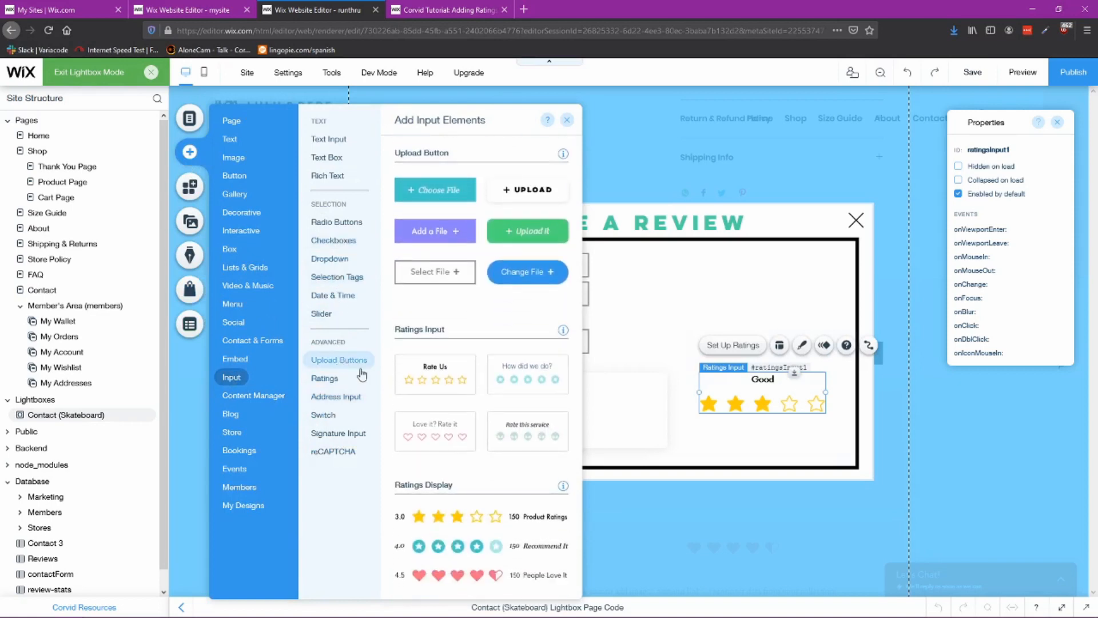
{"action": "left_click_drag", "start_coordinate": [504, 197], "coordinate": [729, 289]}
{"action": "left_click", "coordinate": [209, 12]}
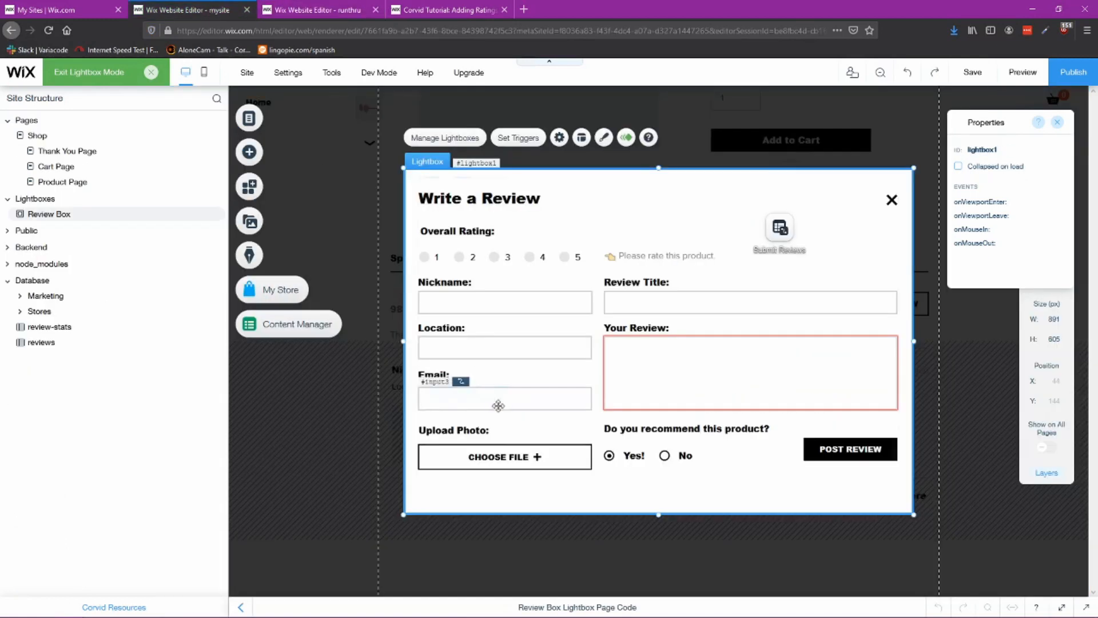
{"action": "left_click", "coordinate": [313, 9]}
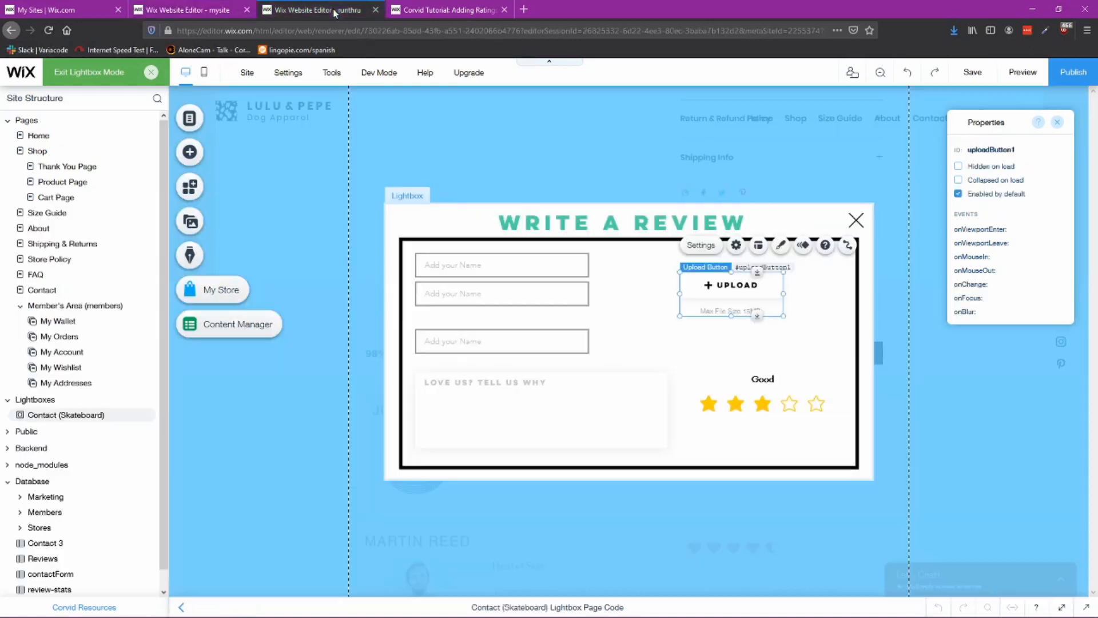
Step: Review the Upload button's design presets, then move the button further left in the box's upper area
{"action": "left_click", "coordinate": [780, 247]}
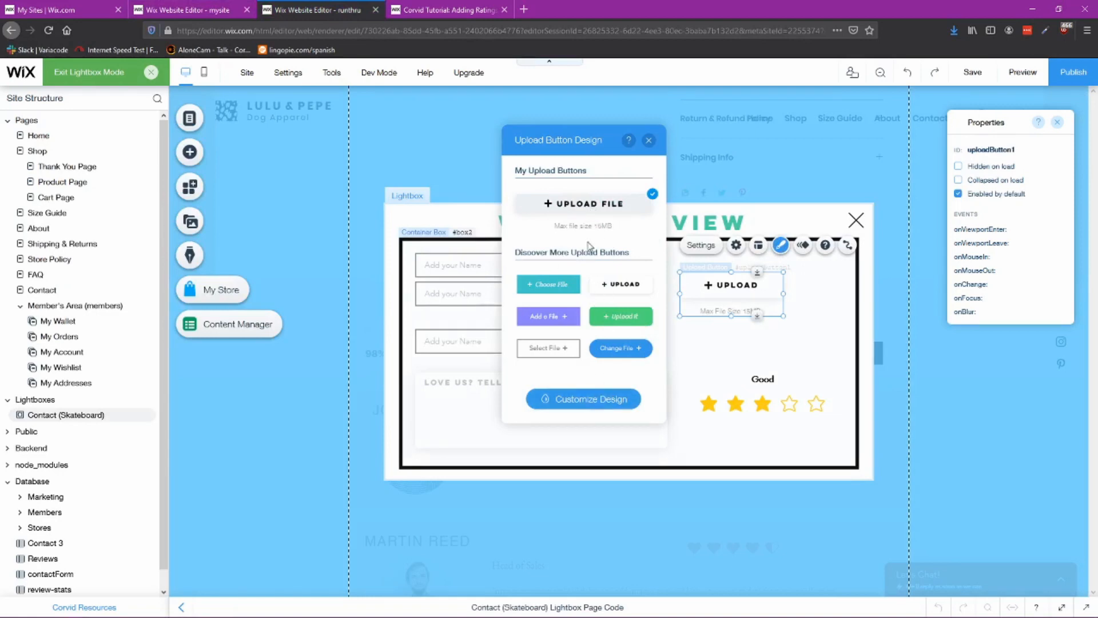
{"action": "left_click", "coordinate": [650, 141]}
{"action": "left_click_drag", "start_coordinate": [744, 288], "coordinate": [658, 295]}
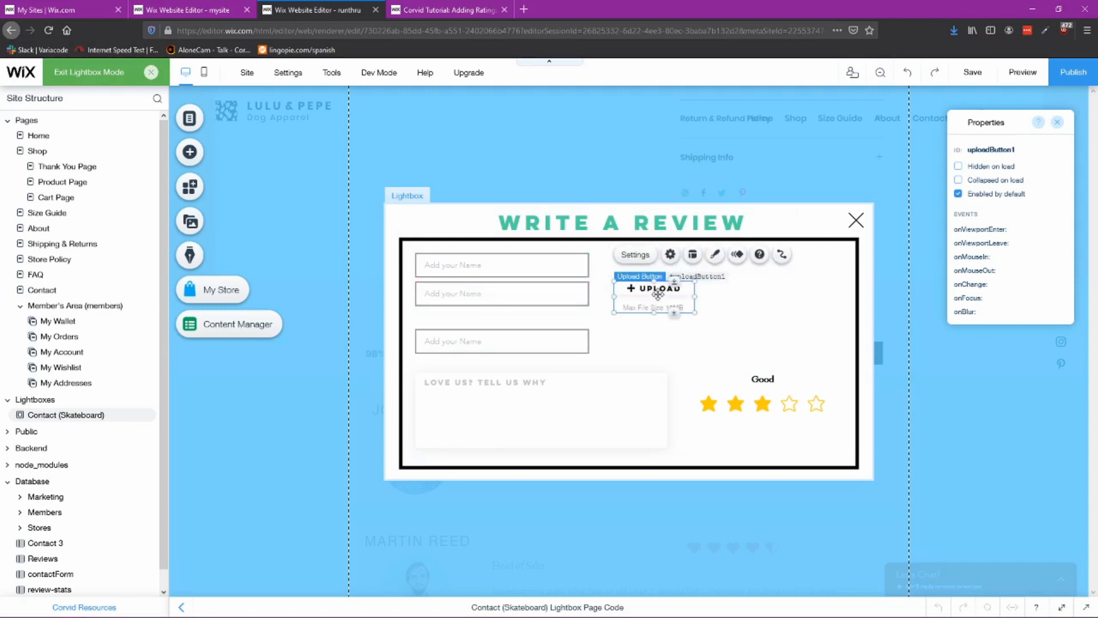
Step: Configure the Upload button to hide its initial text and show the field title "Upload a photo here"
{"action": "left_click", "coordinate": [636, 254]}
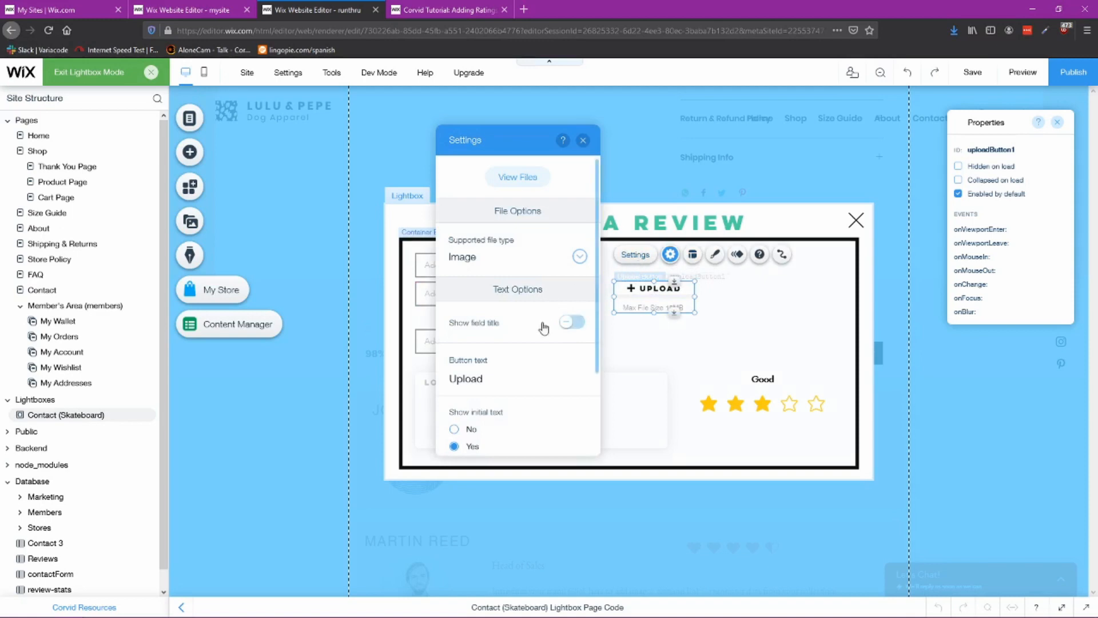
{"action": "scroll", "coordinate": [513, 382], "scroll_direction": "down", "scroll_amount": 3}
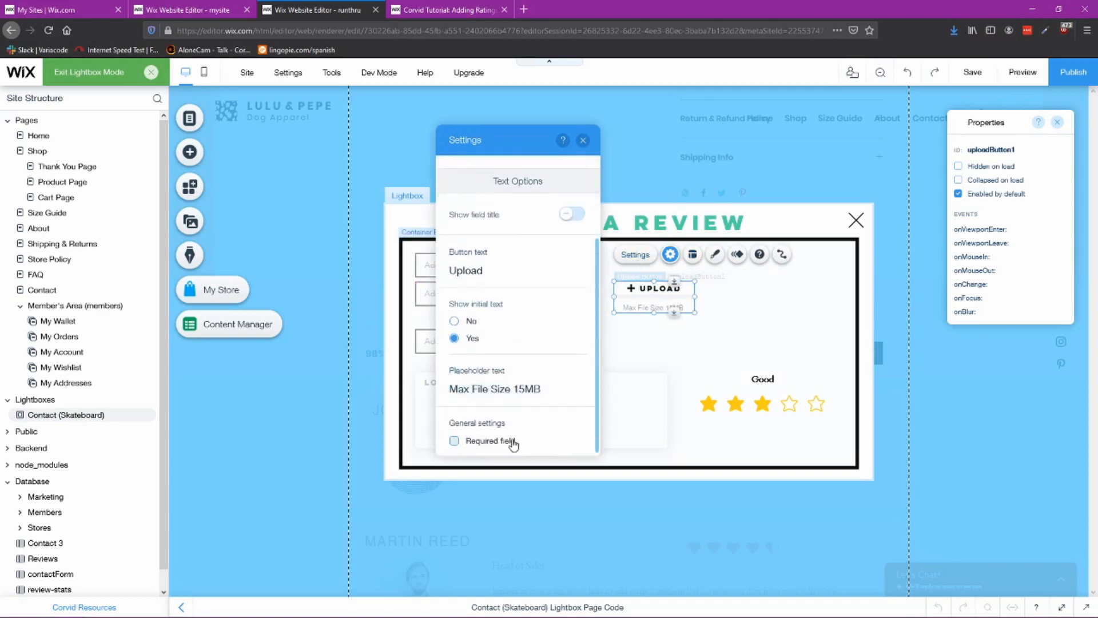
{"action": "left_click", "coordinate": [471, 322]}
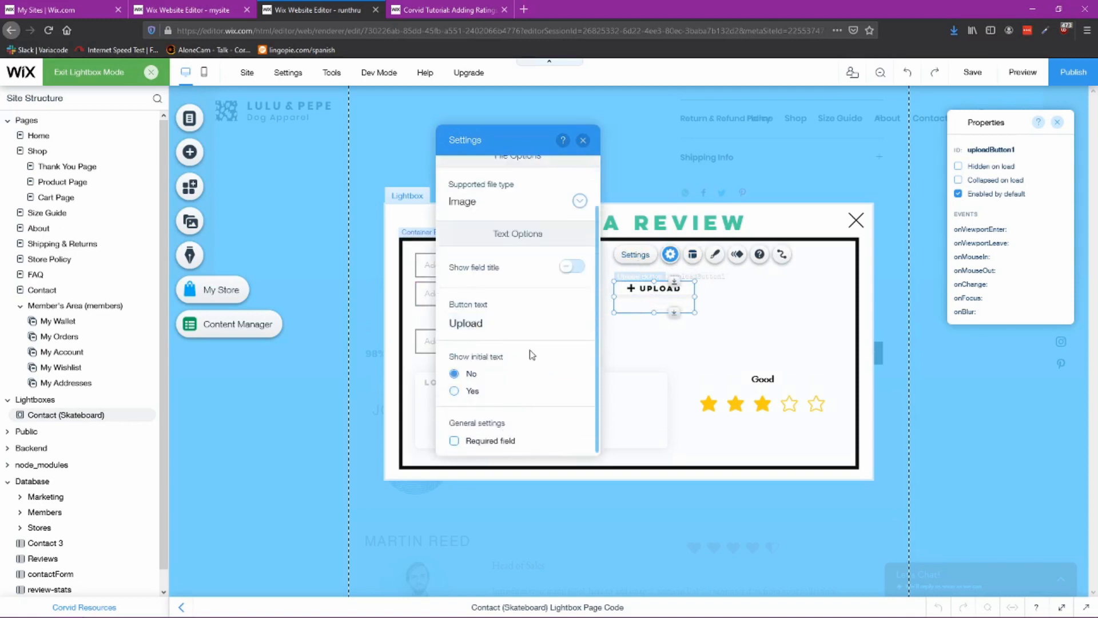
{"action": "left_click", "coordinate": [569, 267]}
{"action": "left_click", "coordinate": [490, 315]}
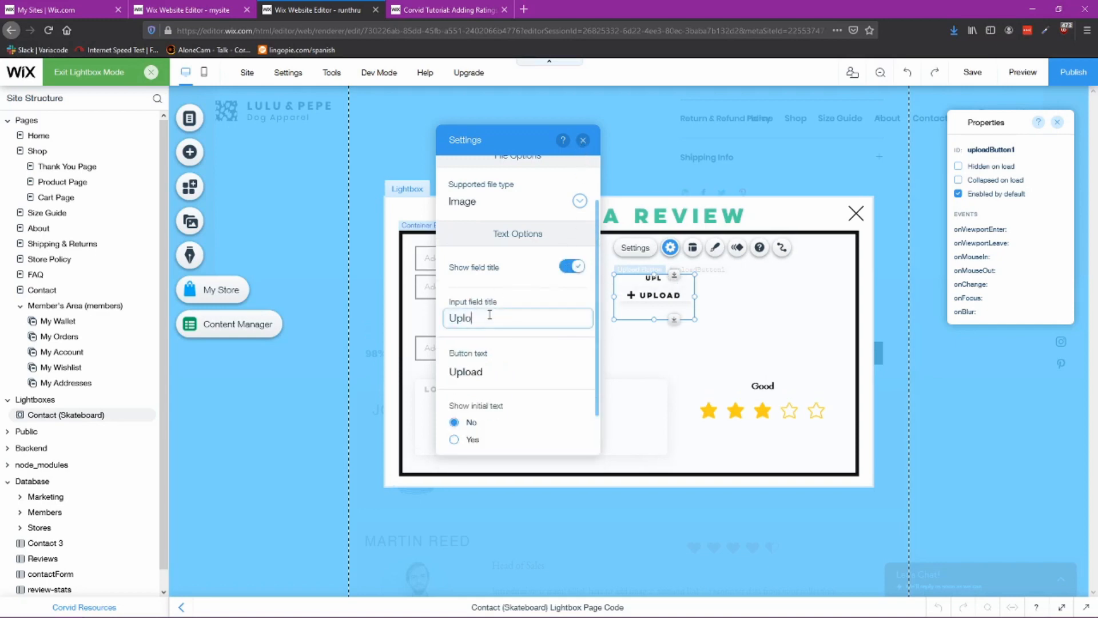
{"action": "type", "text": "a File Here"}
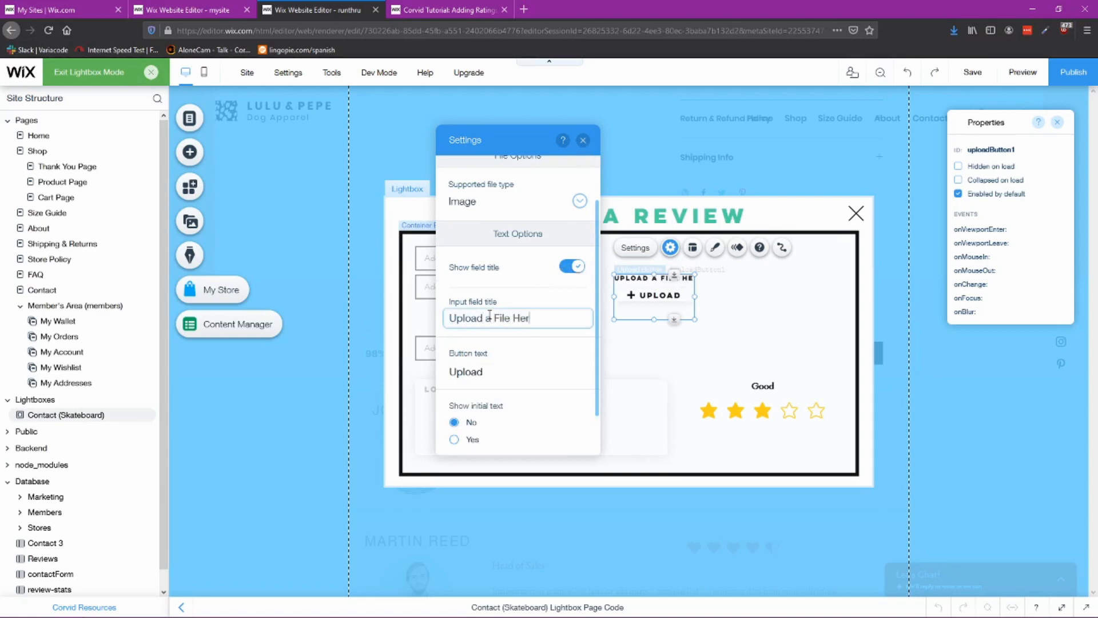
{"action": "key", "text": "BackSpace"}
{"action": "key", "text": "BackSpace"}
{"action": "key", "text": "BackSpace"}
{"action": "key", "text": "BackSpace"}
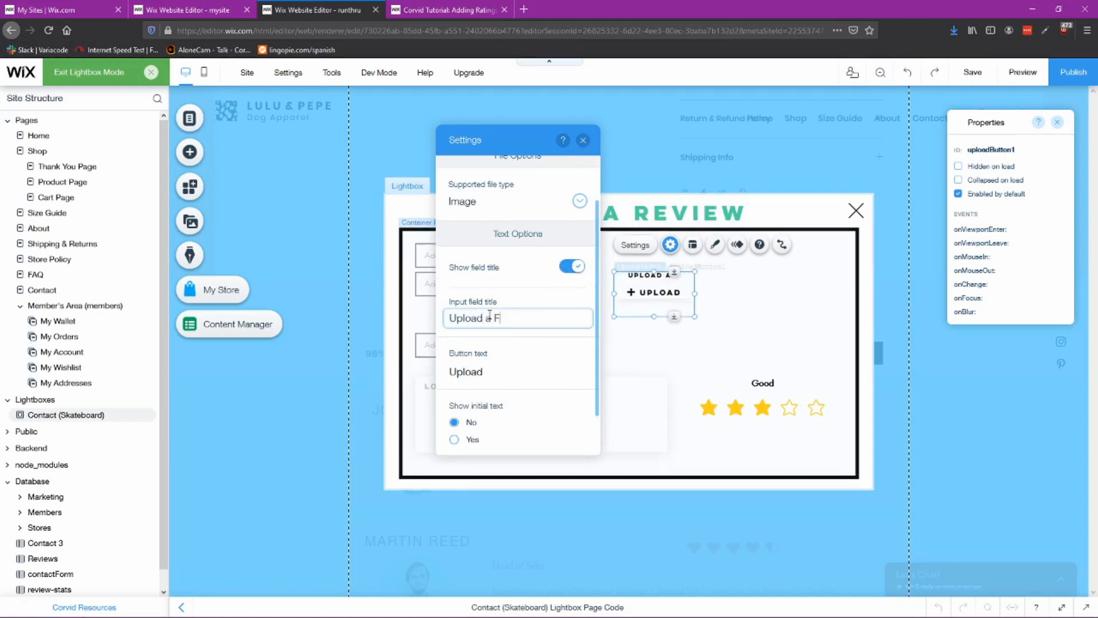
{"action": "type", "text": "photo here"}
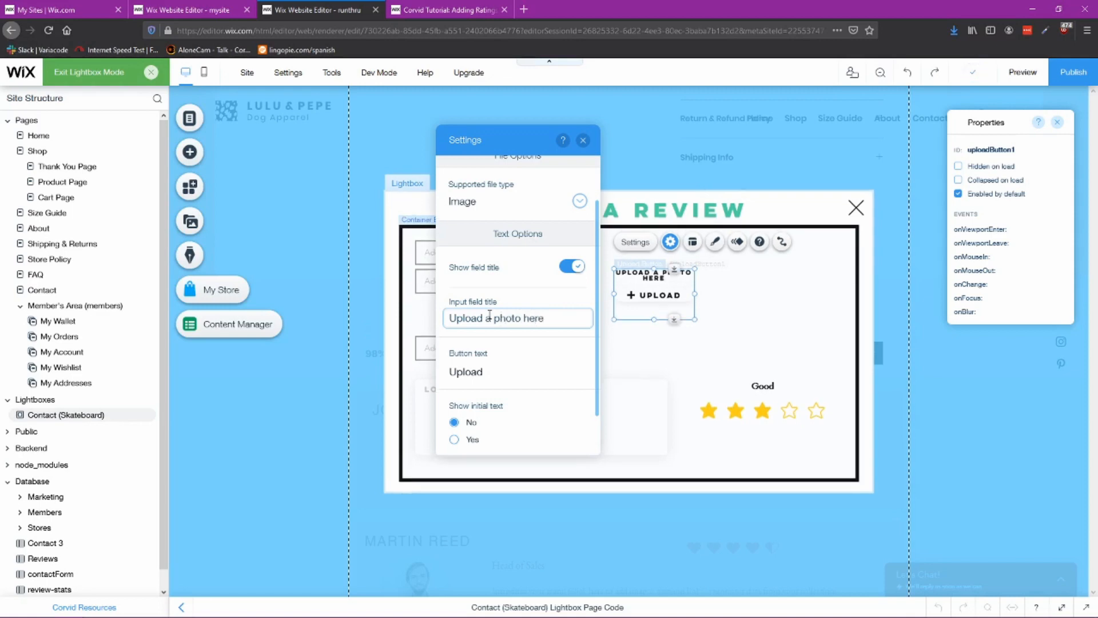
{"action": "left_click", "coordinate": [583, 142]}
Step: Rearrange the box: place the Upload button under the second name field and move the ratings input to the upper right
{"action": "left_click", "coordinate": [732, 296]}
{"action": "mouse_move", "coordinate": [645, 286]}
{"action": "left_mouse_down"}
{"action": "mouse_move", "coordinate": [638, 266]}
{"action": "mouse_move", "coordinate": [656, 278]}
{"action": "left_mouse_up"}
{"action": "left_click", "coordinate": [762, 294]}
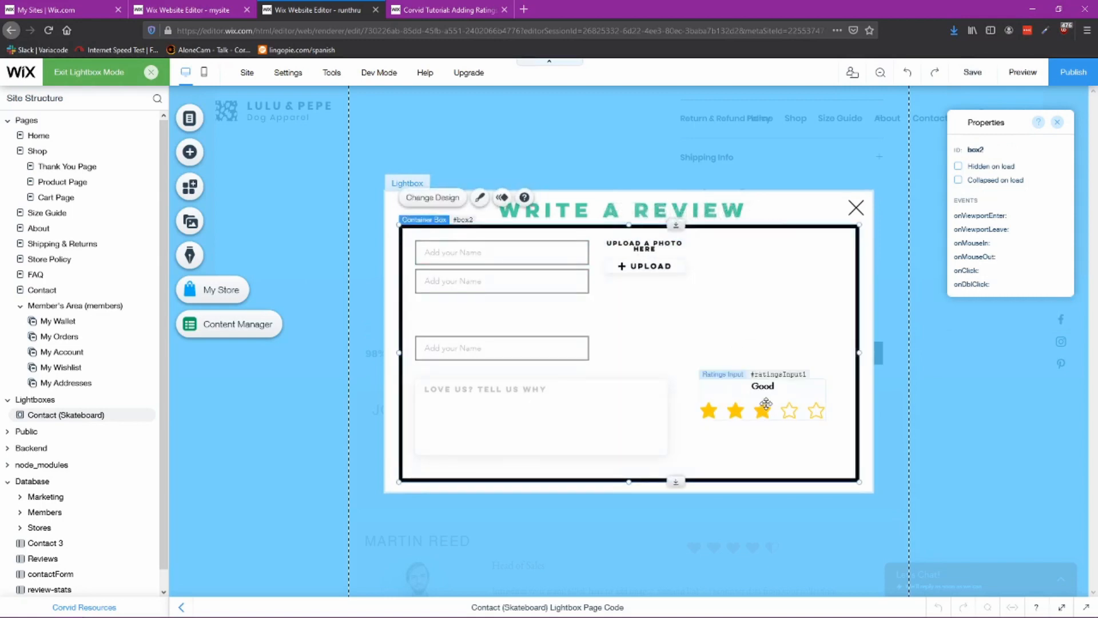
{"action": "left_click_drag", "start_coordinate": [648, 250], "coordinate": [461, 309]}
{"action": "left_click_drag", "start_coordinate": [515, 347], "coordinate": [520, 358]}
{"action": "left_click_drag", "start_coordinate": [475, 302], "coordinate": [477, 305]}
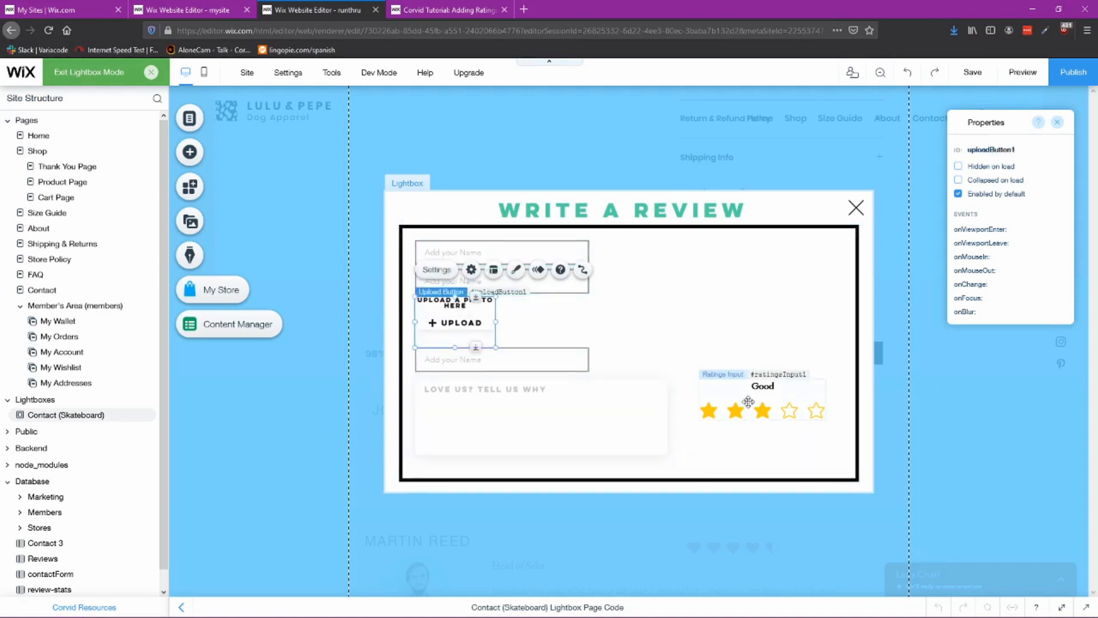
{"action": "left_click_drag", "start_coordinate": [763, 406], "coordinate": [731, 269]}
Step: Copy the "Do you recommend this product?" text from the reference lightbox and place it below the ratings input
{"action": "left_click", "coordinate": [216, 9]}
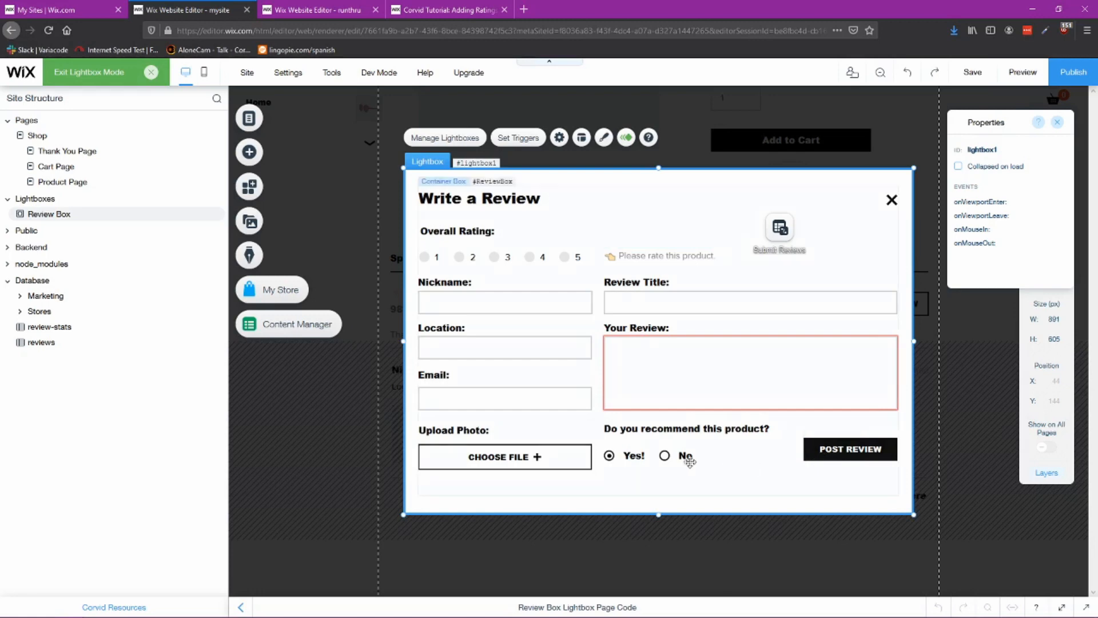
{"action": "left_click", "coordinate": [689, 426]}
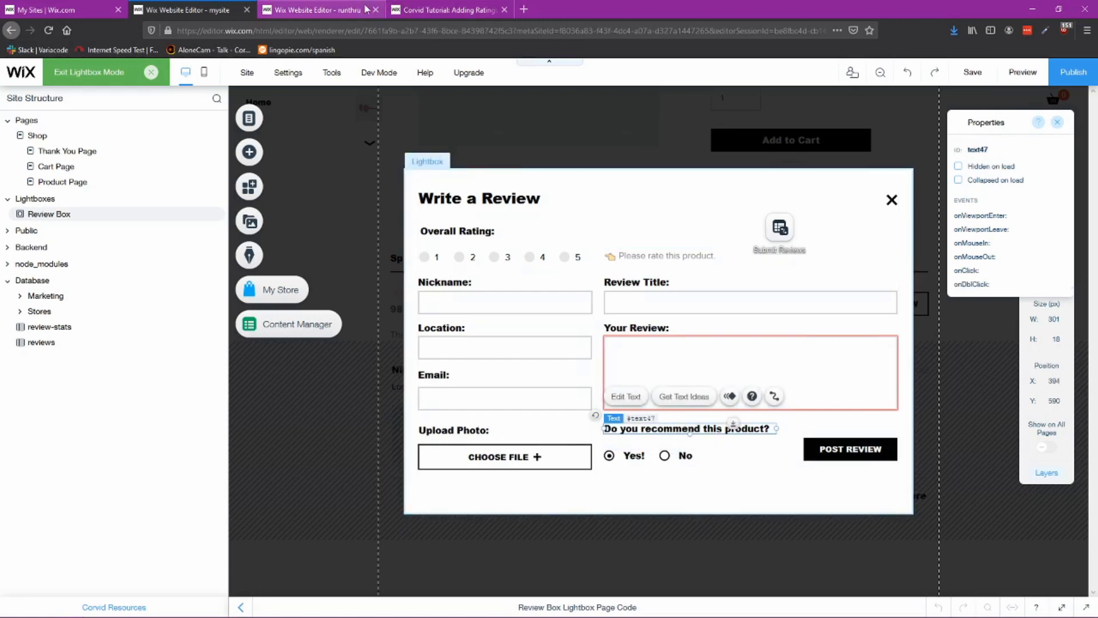
{"action": "left_click", "coordinate": [309, 10]}
{"action": "left_click", "coordinate": [743, 347]}
{"action": "left_click", "coordinate": [629, 442]}
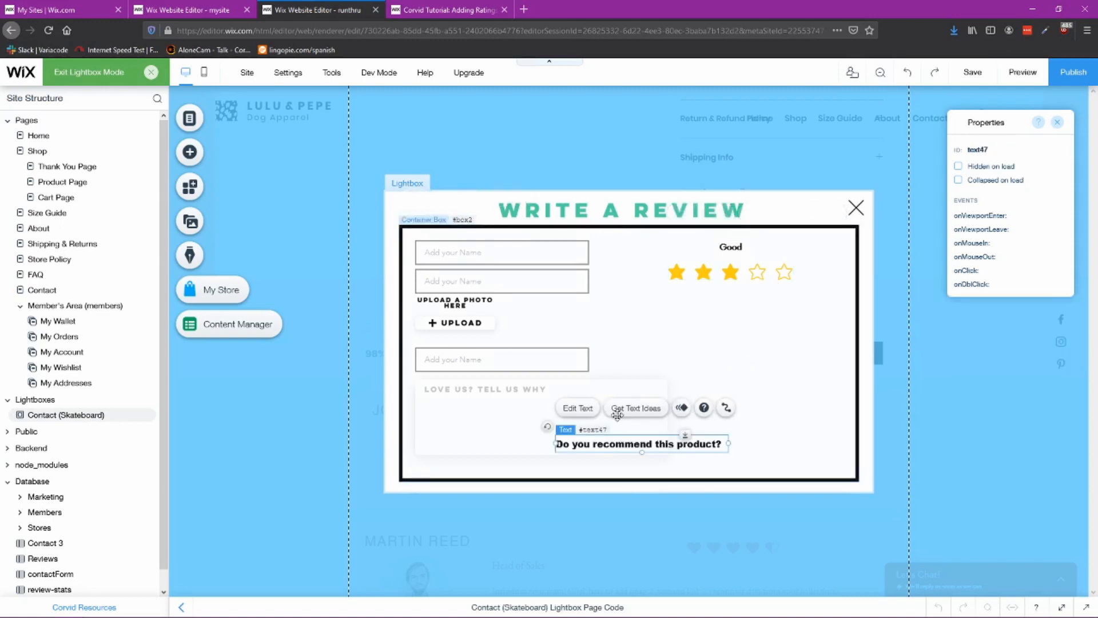
{"action": "left_click_drag", "start_coordinate": [629, 442], "coordinate": [728, 310]}
{"action": "left_click", "coordinate": [677, 341]}
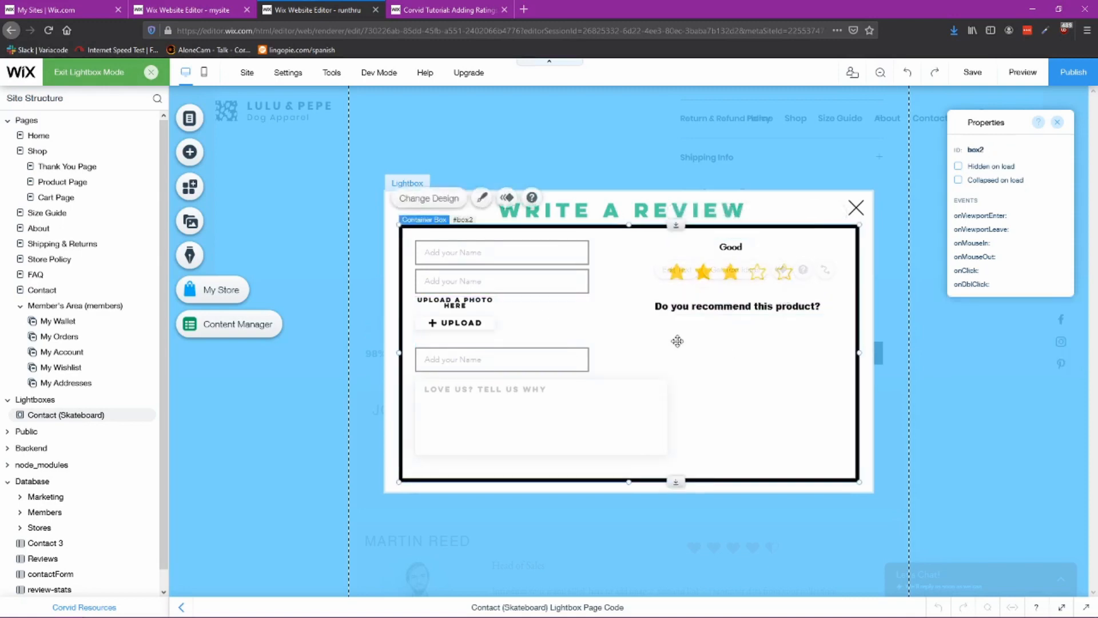
Step: Add a radio buttons element below the "Do you recommend this product?" text
{"action": "left_click", "coordinate": [190, 152]}
{"action": "left_click", "coordinate": [309, 317]}
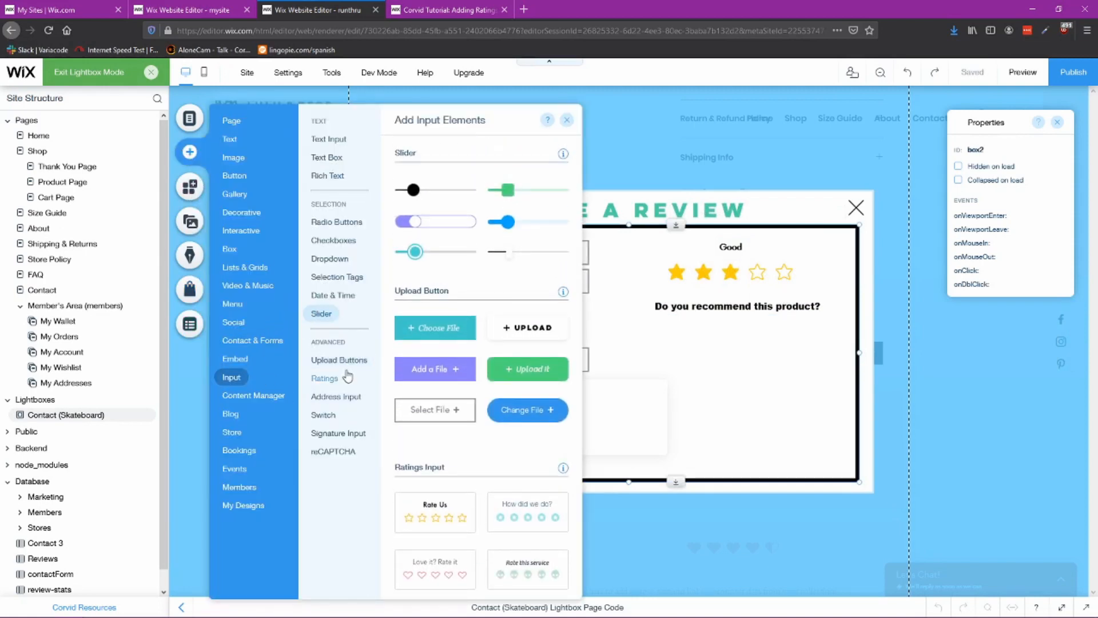
{"action": "left_click", "coordinate": [335, 227]}
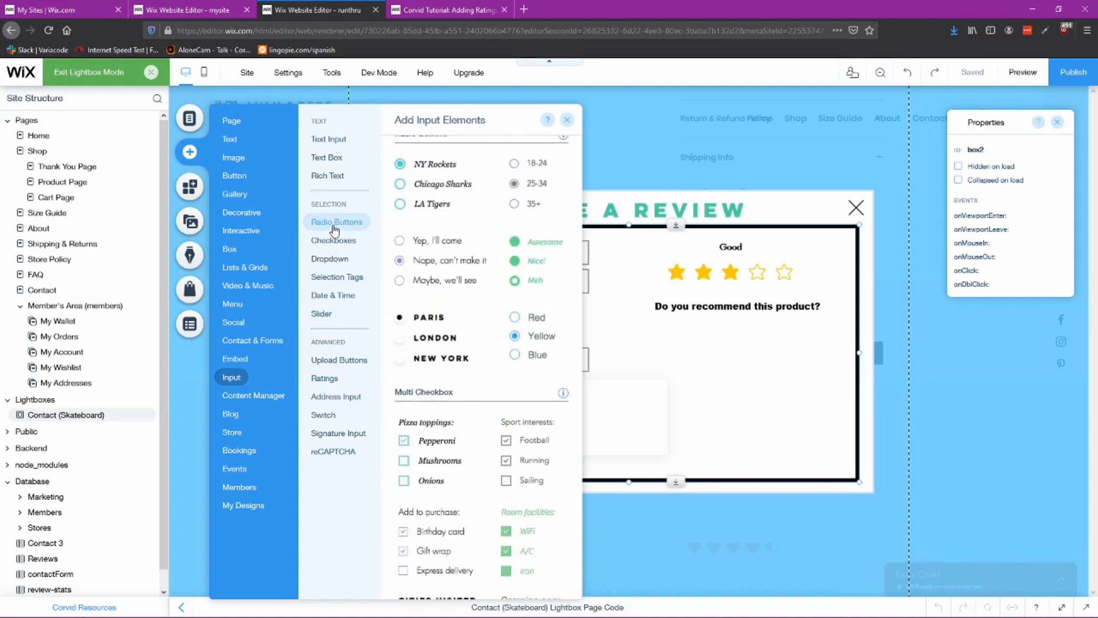
{"action": "left_click", "coordinate": [437, 183]}
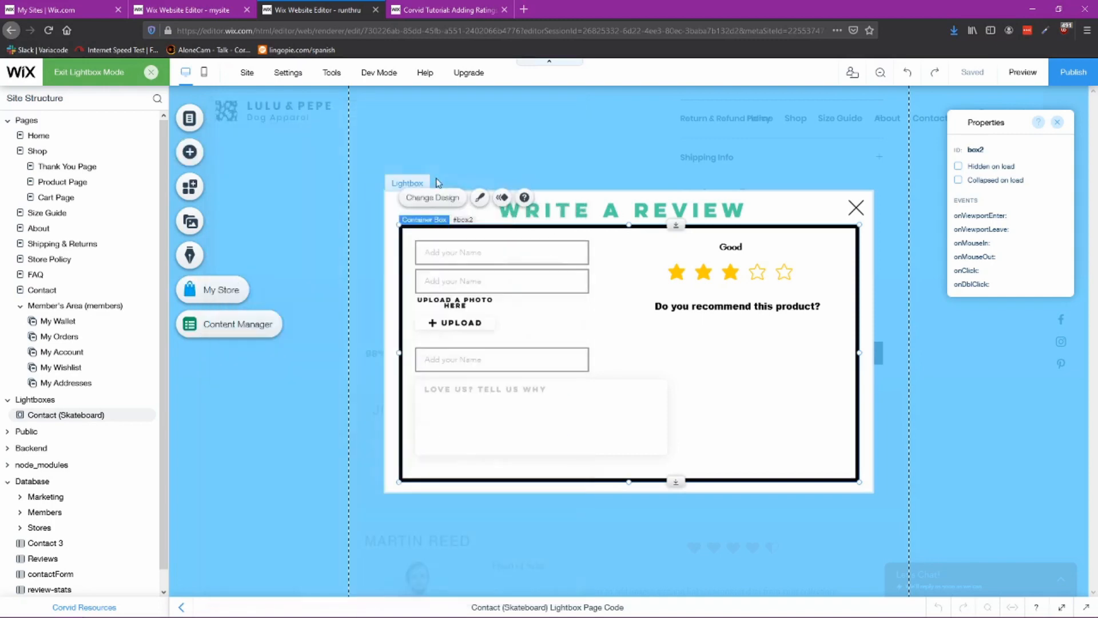
{"action": "left_click_drag", "start_coordinate": [624, 326], "coordinate": [735, 337]}
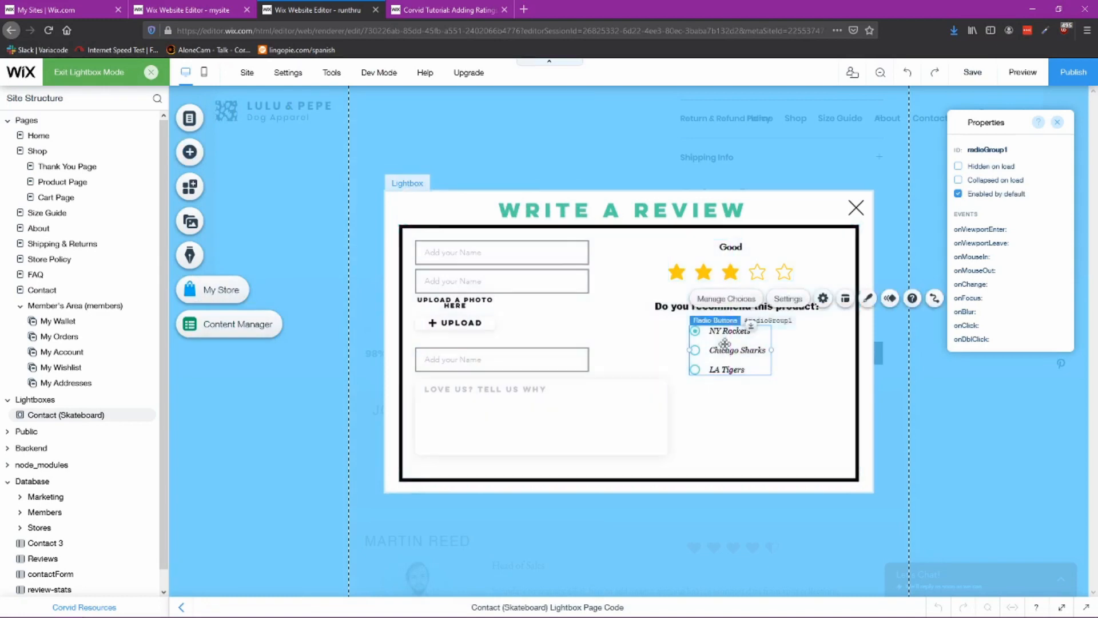
Step: Delete the NY Rockets and Chicago Sharks sample choices from the radio buttons and add a new choice
{"action": "left_click", "coordinate": [737, 299]}
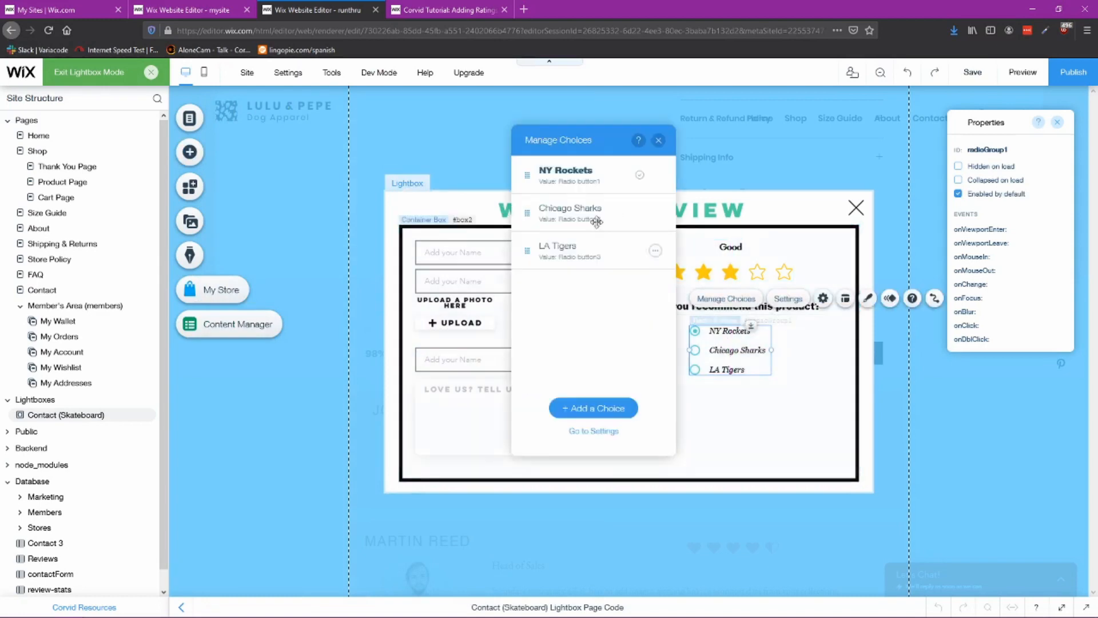
{"action": "left_click", "coordinate": [656, 176]}
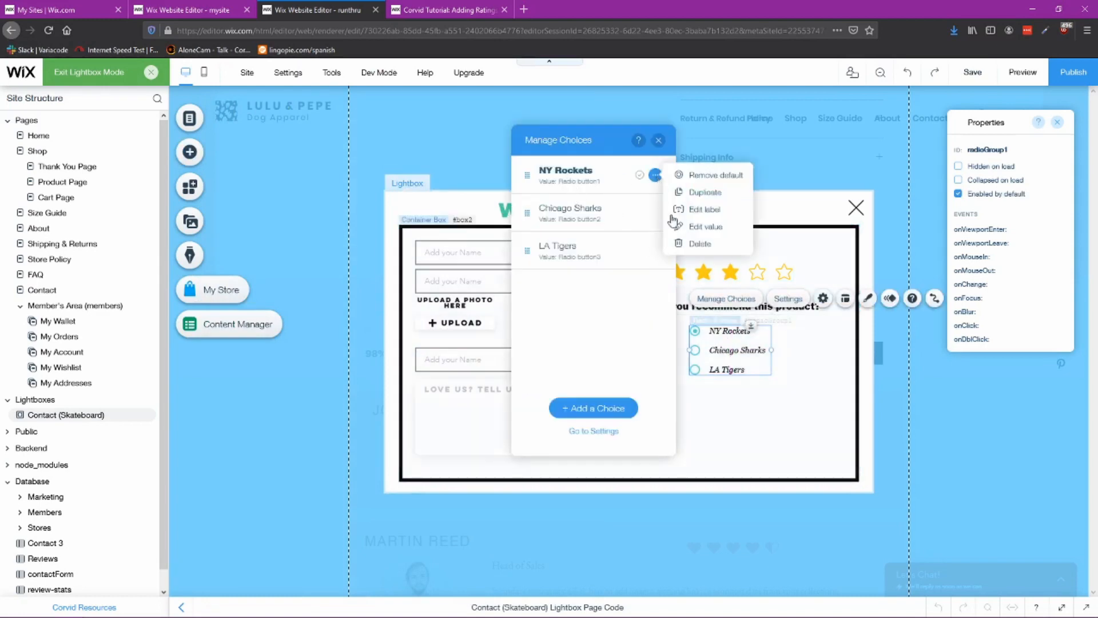
{"action": "left_click", "coordinate": [699, 243]}
{"action": "left_click", "coordinate": [656, 176]}
{"action": "left_click", "coordinate": [699, 243]}
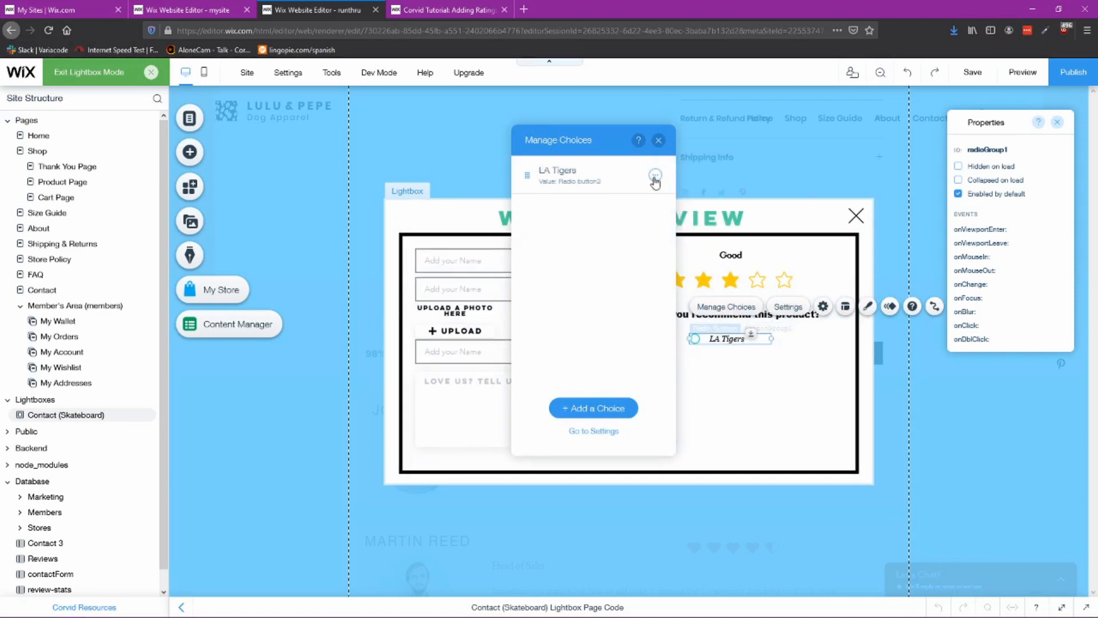
{"action": "left_click", "coordinate": [655, 175]}
{"action": "left_click", "coordinate": [699, 227]}
{"action": "left_click", "coordinate": [593, 407]}
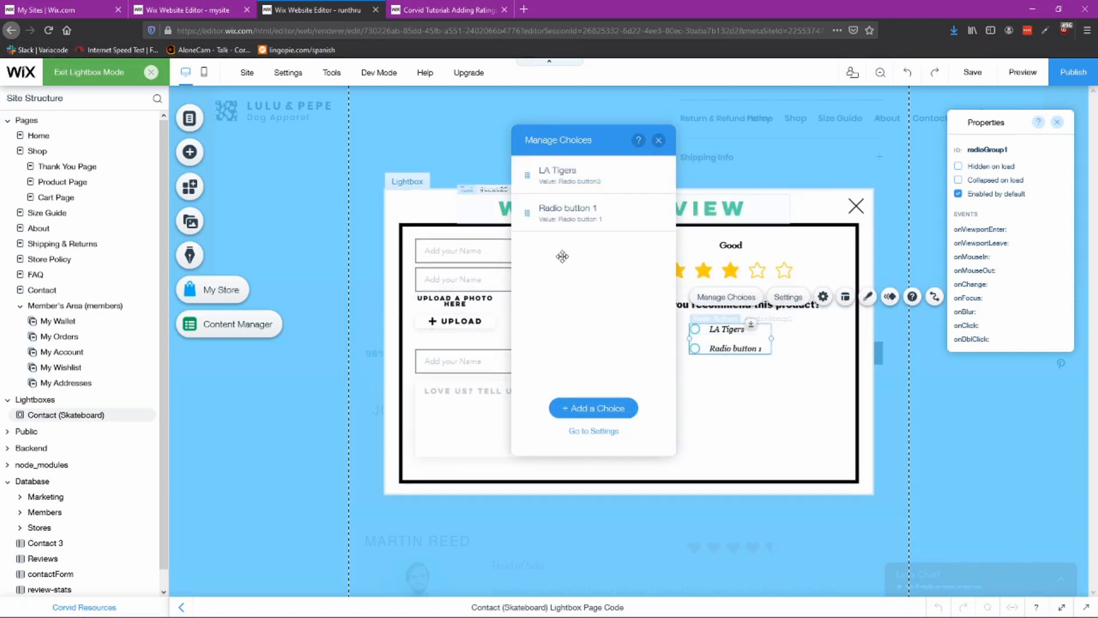
Step: Relabel the first radio choice "YES!" and set its value to true
{"action": "double_click", "coordinate": [572, 175]}
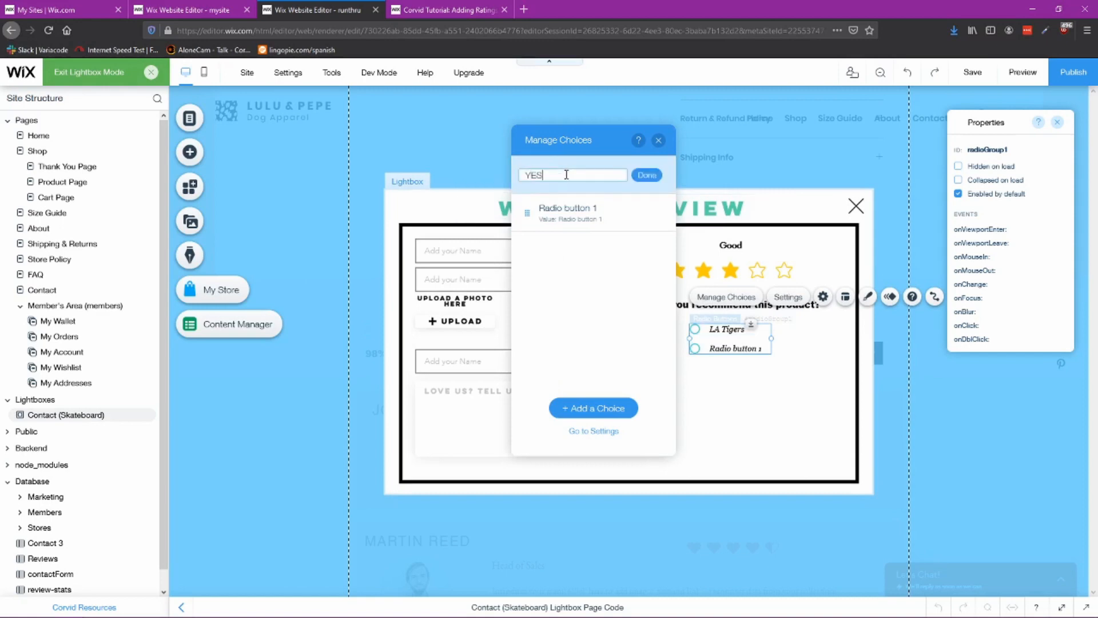
{"action": "left_click", "coordinate": [647, 175]}
{"action": "left_click", "coordinate": [657, 176]}
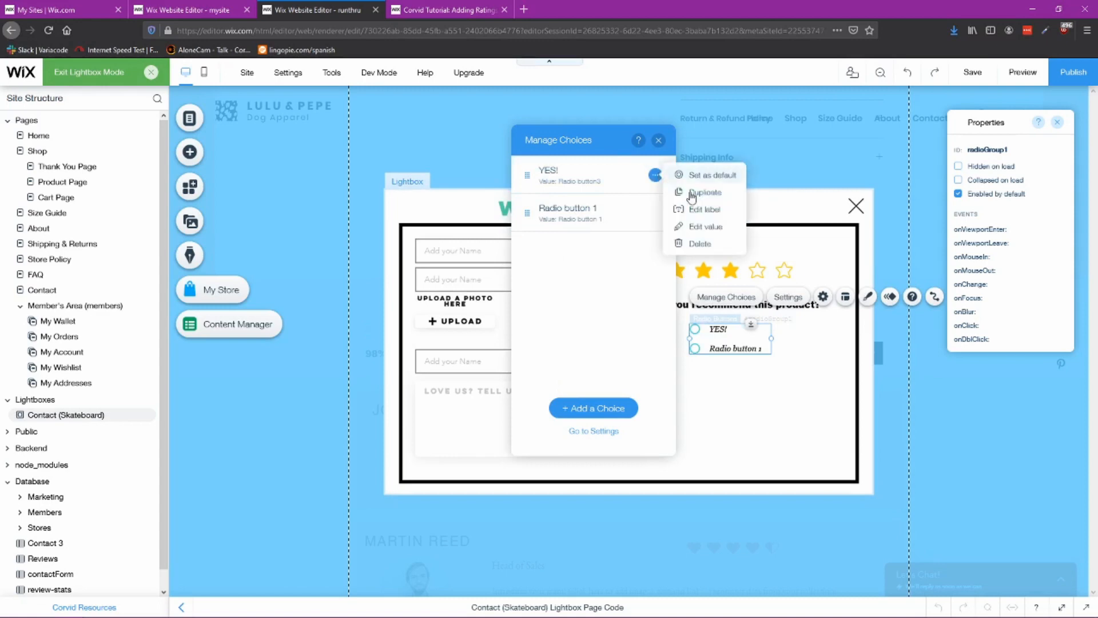
{"action": "left_click", "coordinate": [695, 228]}
{"action": "type", "text": "t"}
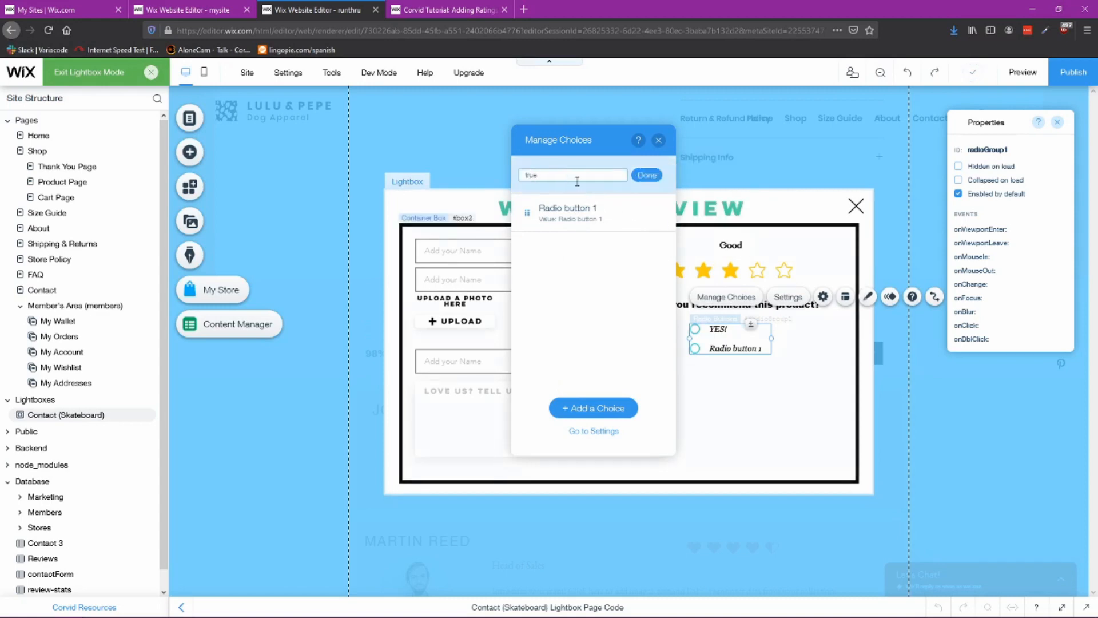
{"action": "type", "text": "rue"}
{"action": "left_click", "coordinate": [647, 176]}
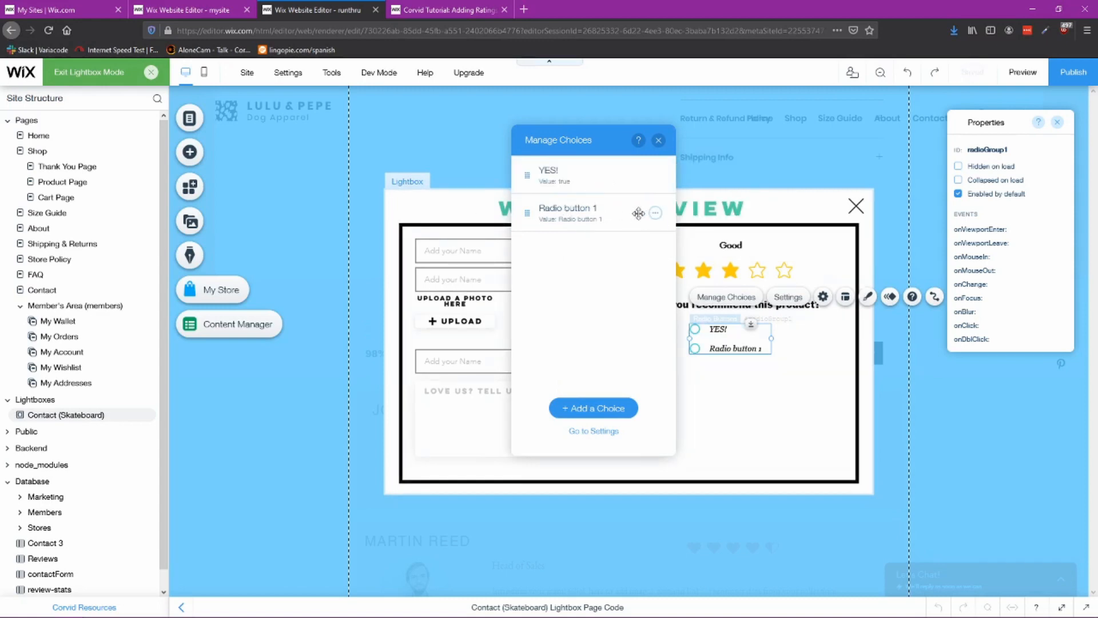
Step: Relabel the second radio choice "No" and set its value to false
{"action": "double_click", "coordinate": [575, 211]}
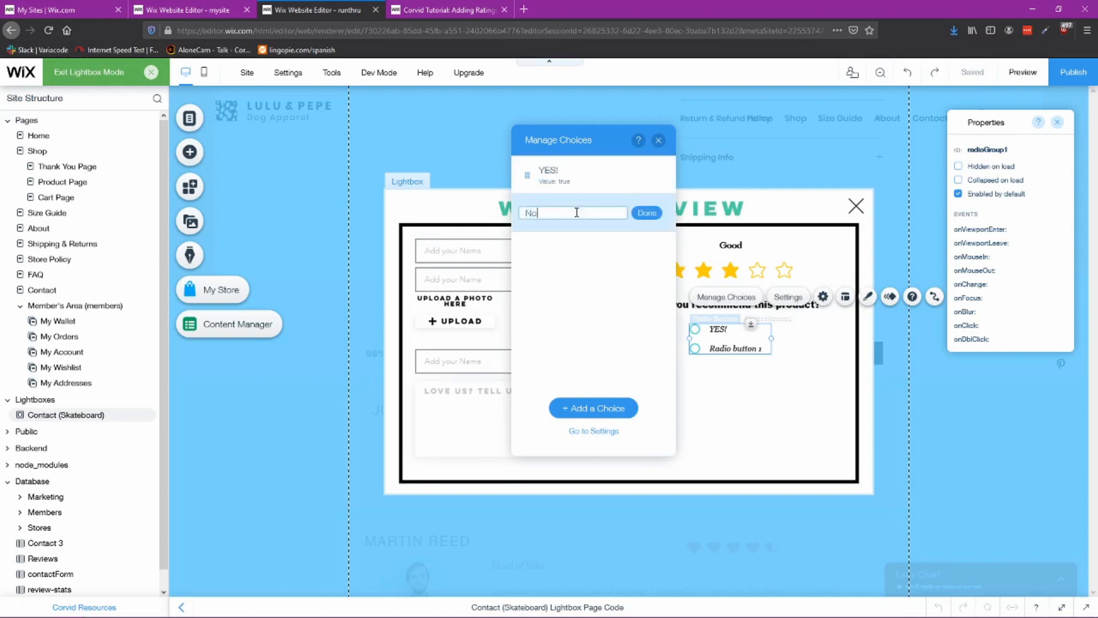
{"action": "left_click", "coordinate": [647, 213]}
{"action": "left_click", "coordinate": [655, 213]}
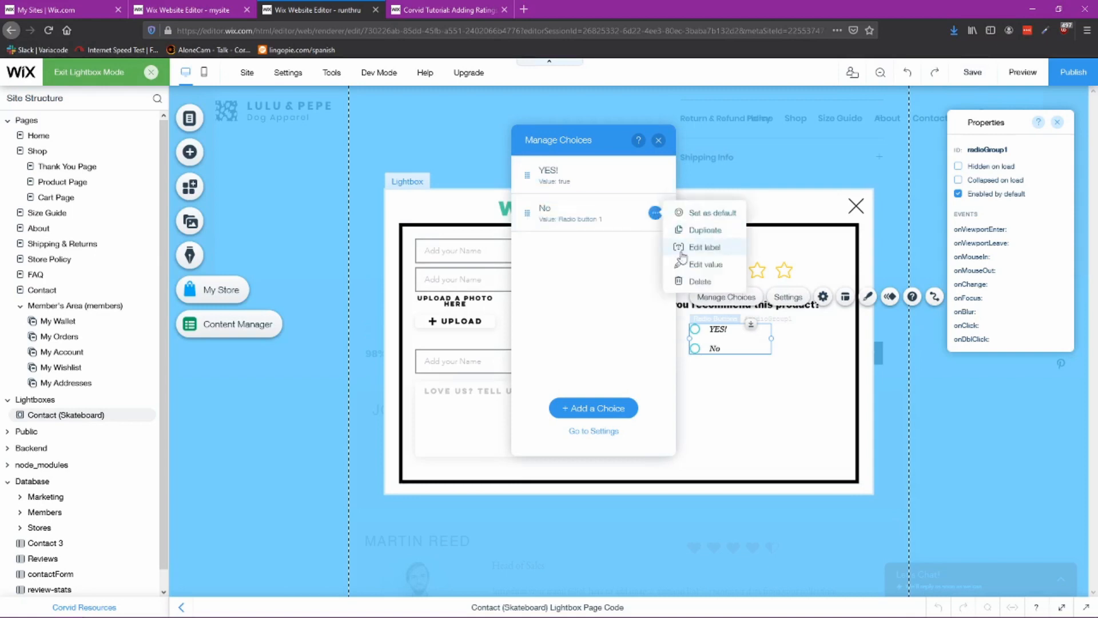
{"action": "left_click", "coordinate": [692, 267]}
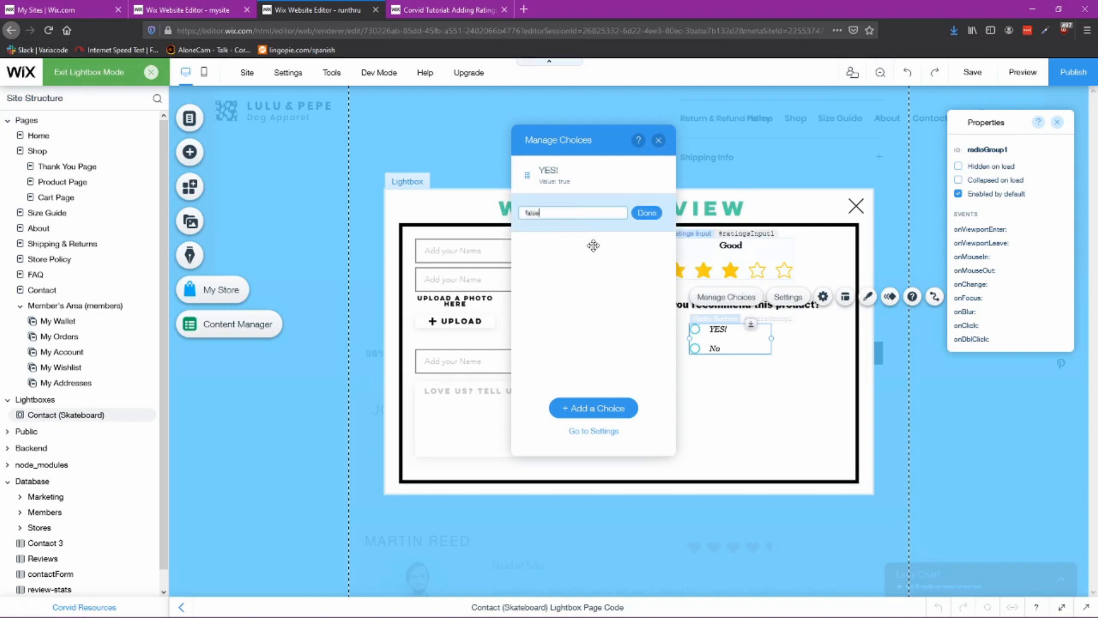
{"action": "type", "text": "false"}
{"action": "left_click", "coordinate": [639, 215]}
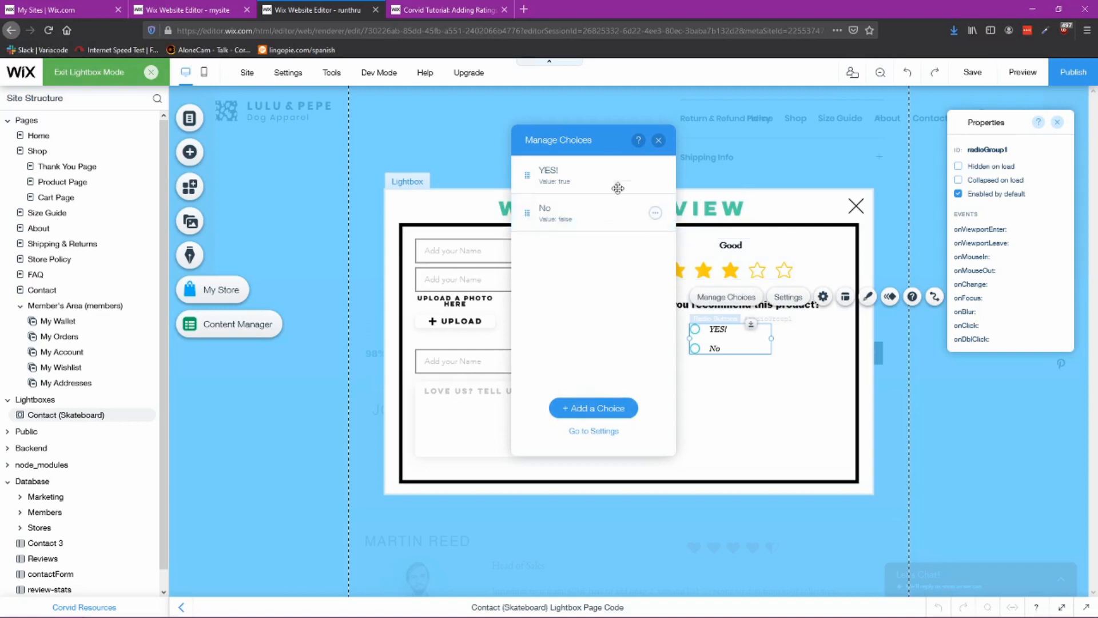
Step: Check the radio buttons settings and switch their layout to horizontal
{"action": "left_click", "coordinate": [660, 141]}
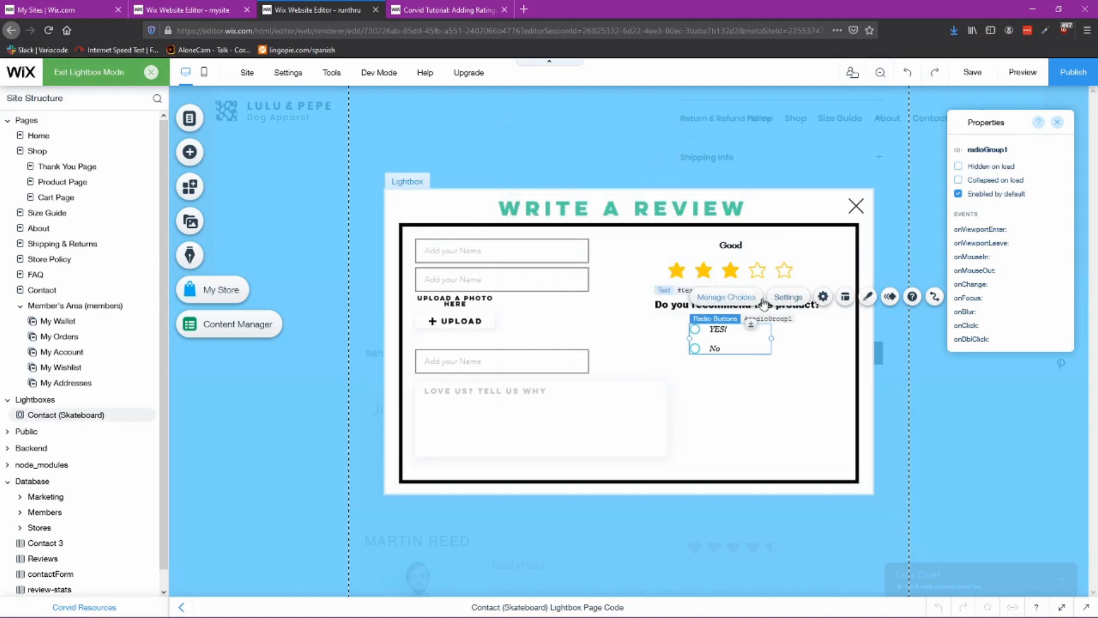
{"action": "left_click", "coordinate": [787, 302]}
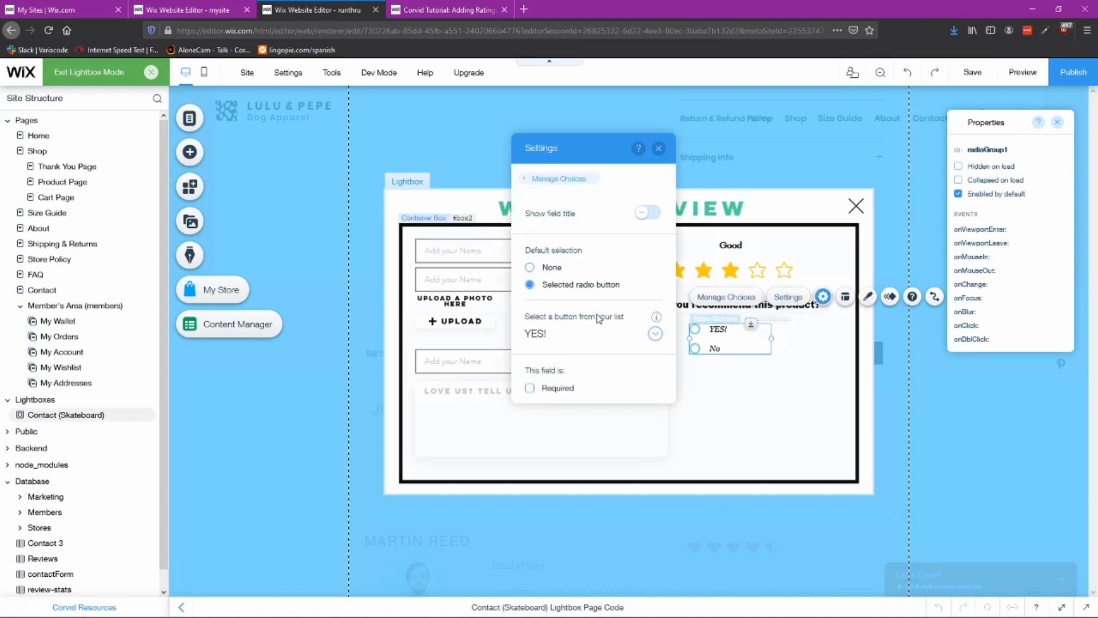
{"action": "left_click", "coordinate": [846, 296]}
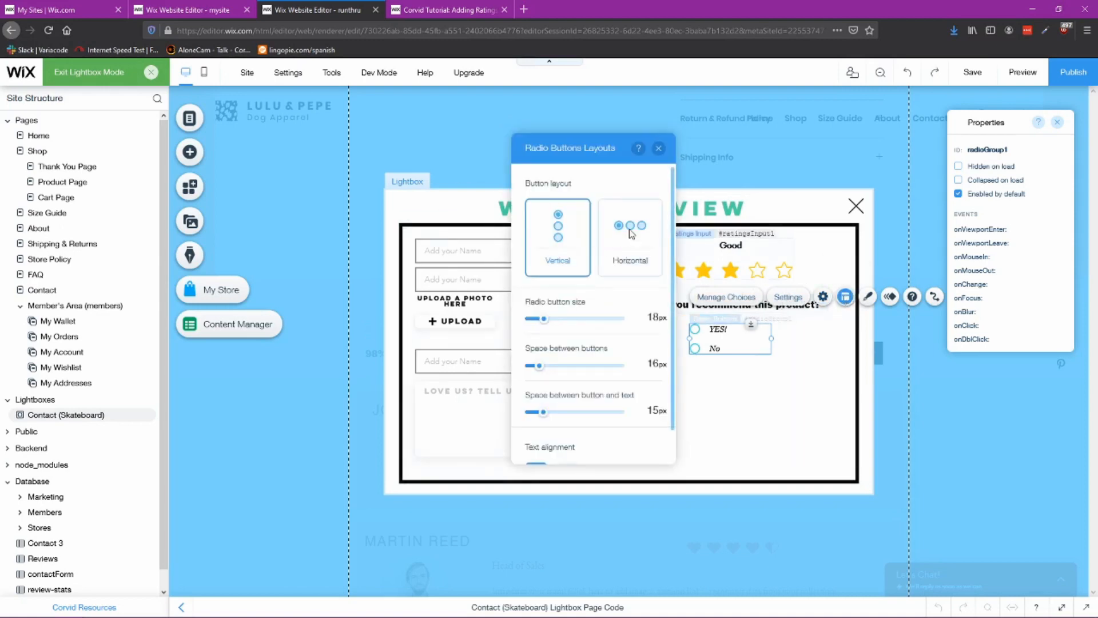
{"action": "left_click", "coordinate": [631, 234]}
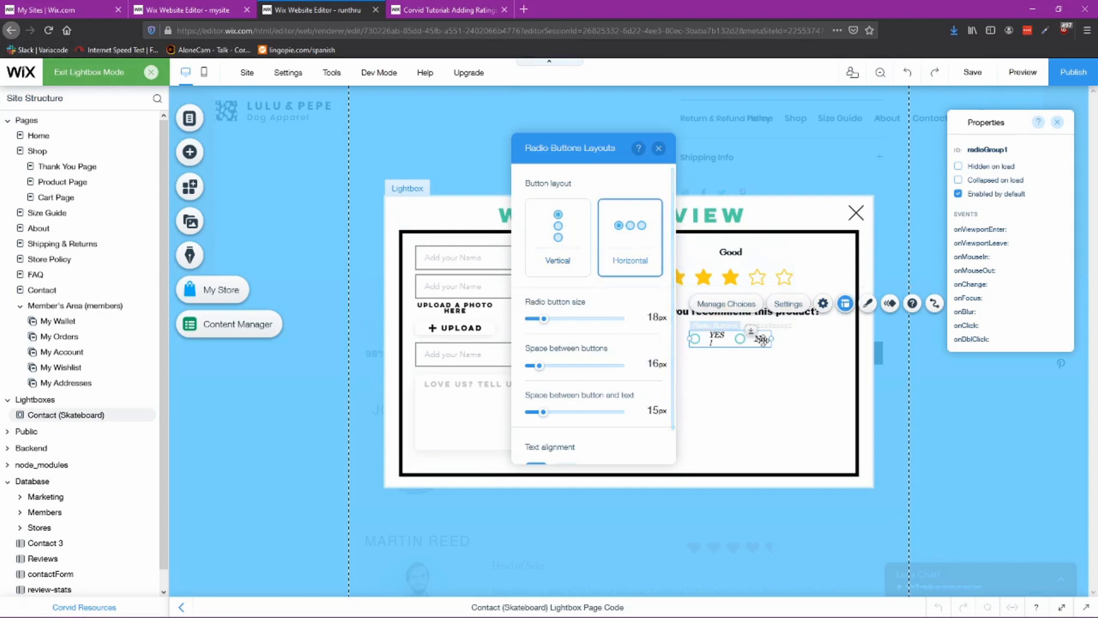
Step: Move the YES!/No radio buttons slightly up, just under the recommendation question
{"action": "mouse_move", "coordinate": [772, 338]}
{"action": "left_mouse_down"}
{"action": "mouse_move", "coordinate": [797, 339]}
{"action": "mouse_move", "coordinate": [759, 331]}
{"action": "left_mouse_up"}
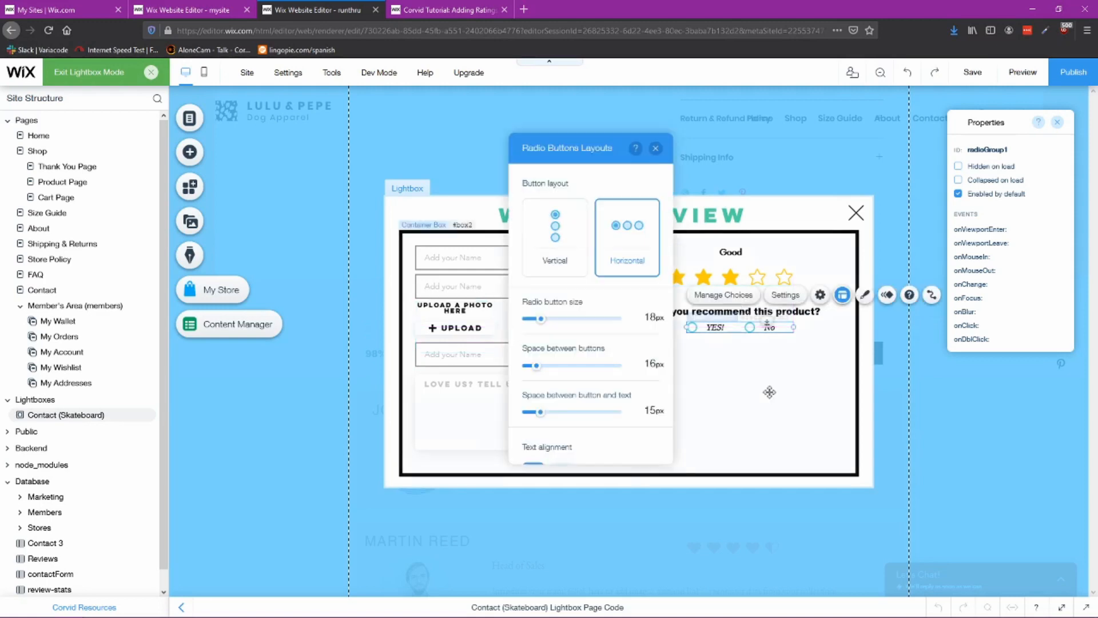
{"action": "left_click", "coordinate": [699, 409]}
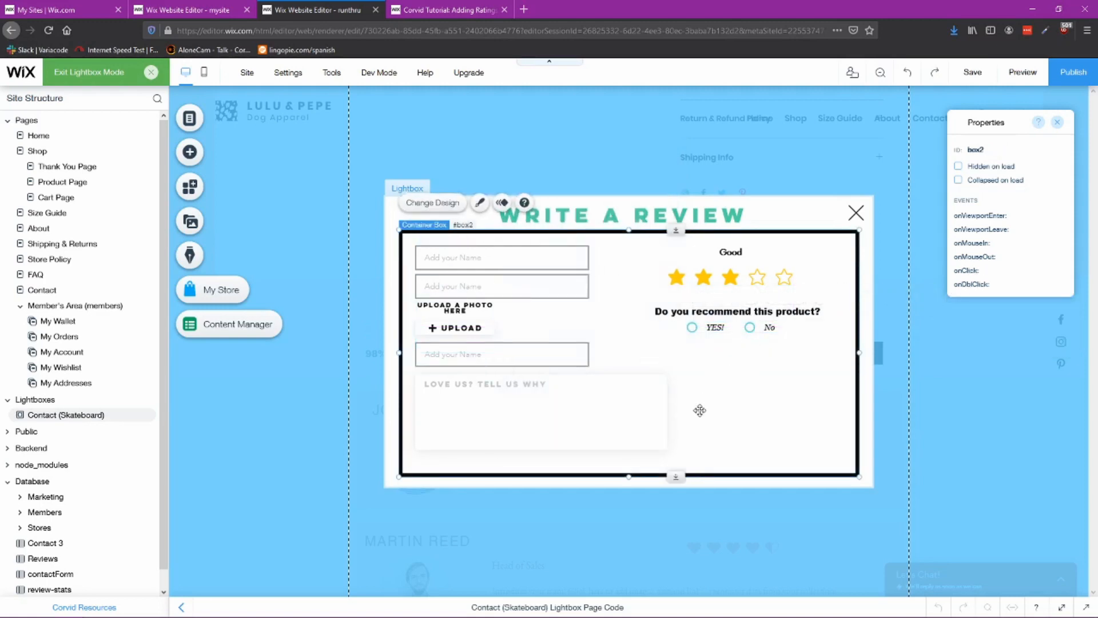
Step: Add a black themed button to the lightbox below the question, near the bottom right
{"action": "left_click", "coordinate": [190, 152]}
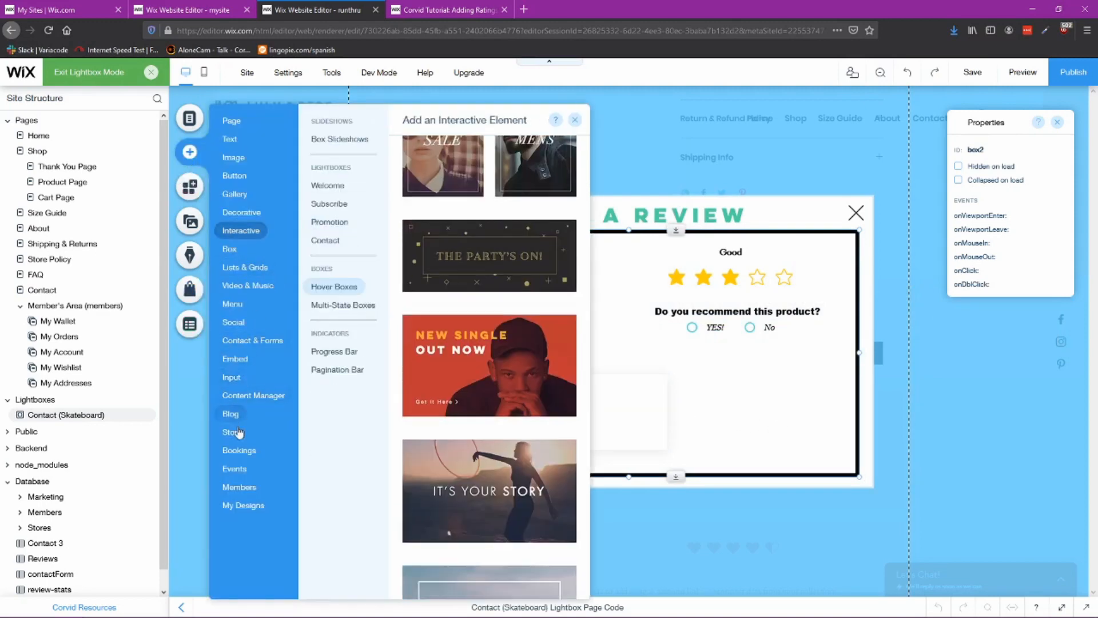
{"action": "mouse_move", "coordinate": [234, 175]}
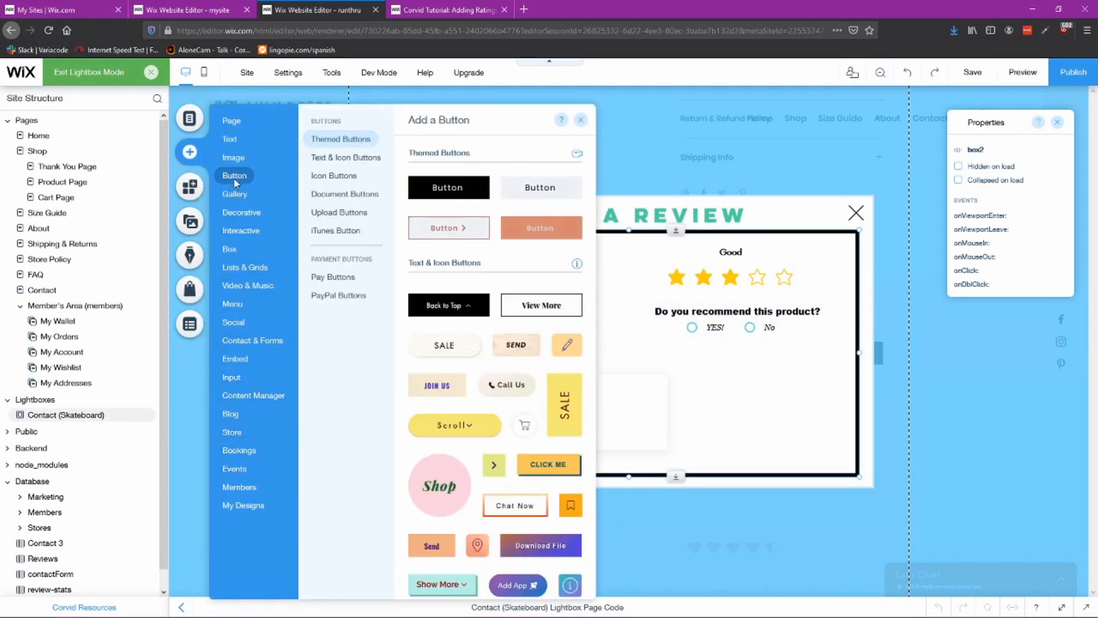
{"action": "left_click_drag", "start_coordinate": [447, 187], "coordinate": [744, 438]}
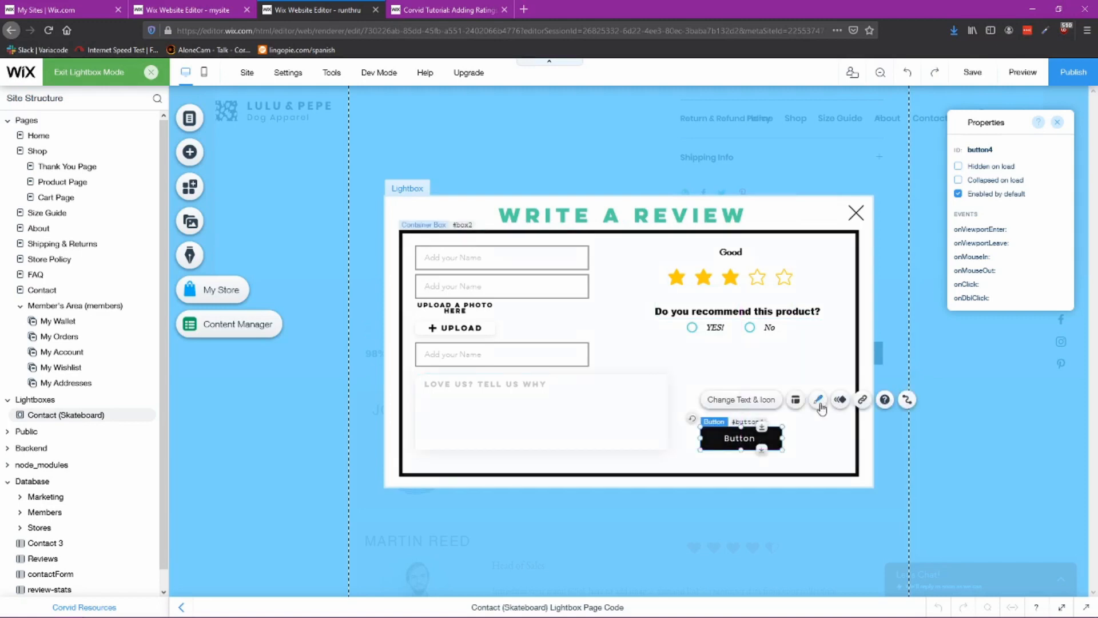
Step: Set the button's text to "Submit your review" and widen it to fit
{"action": "double_click", "coordinate": [746, 435]}
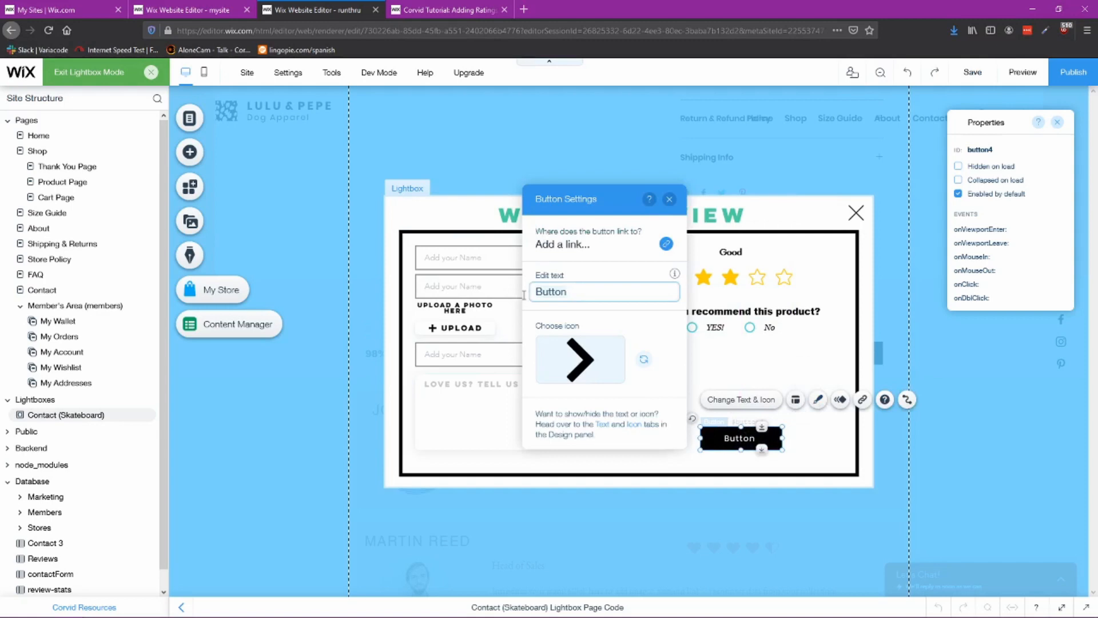
{"action": "key", "text": "ctrl+a"}
{"action": "type", "text": "Submit your review"}
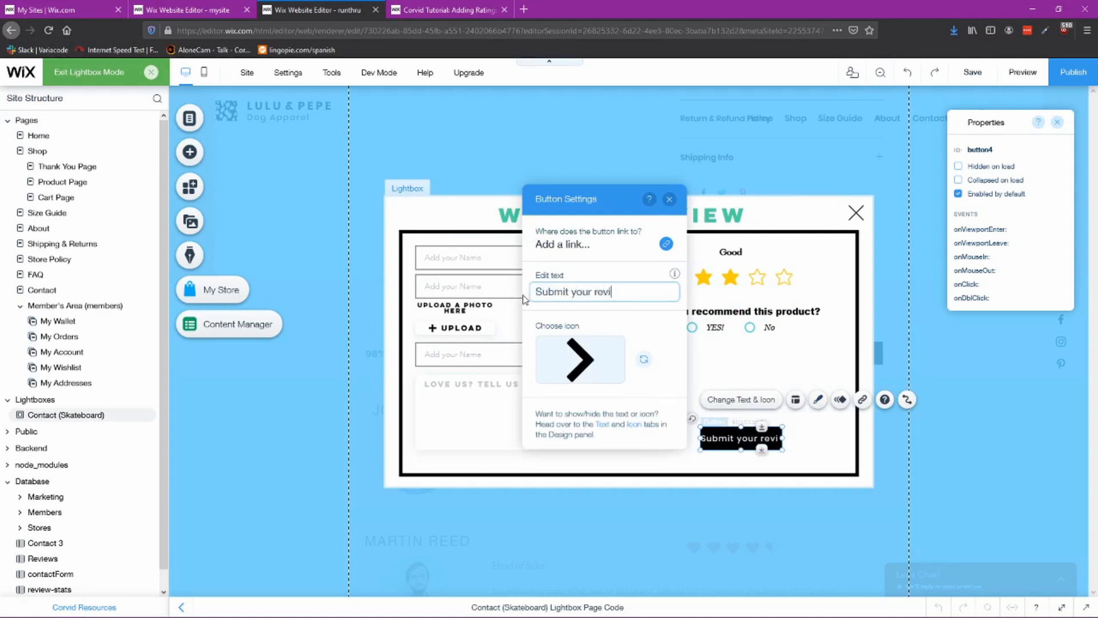
{"action": "left_click", "coordinate": [792, 436]}
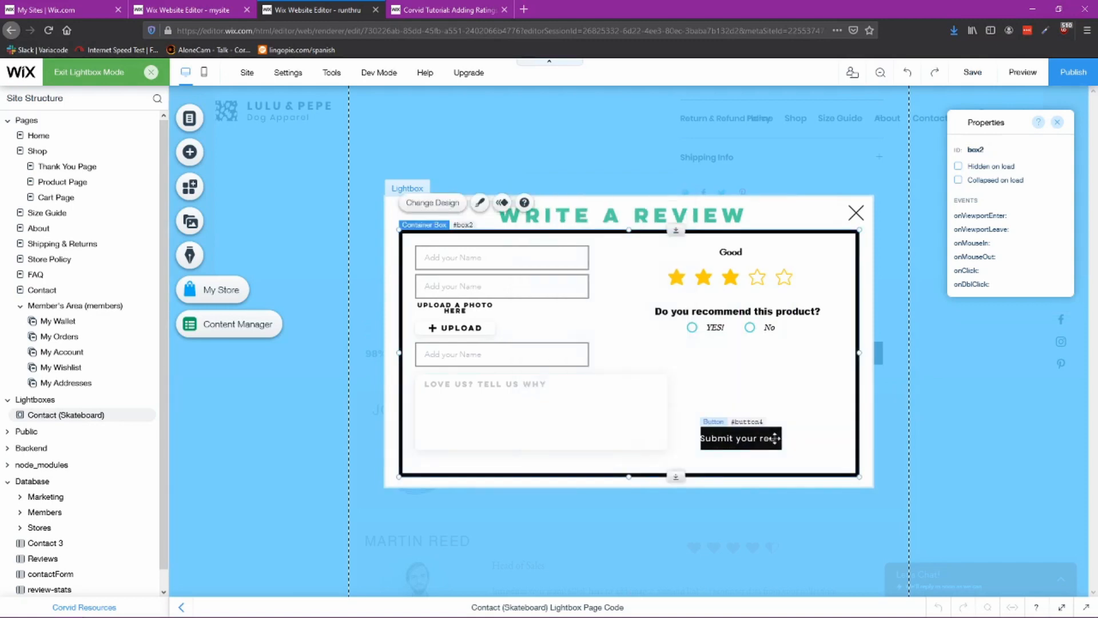
{"action": "left_click", "coordinate": [775, 437]}
{"action": "left_click_drag", "start_coordinate": [782, 438], "coordinate": [813, 439]}
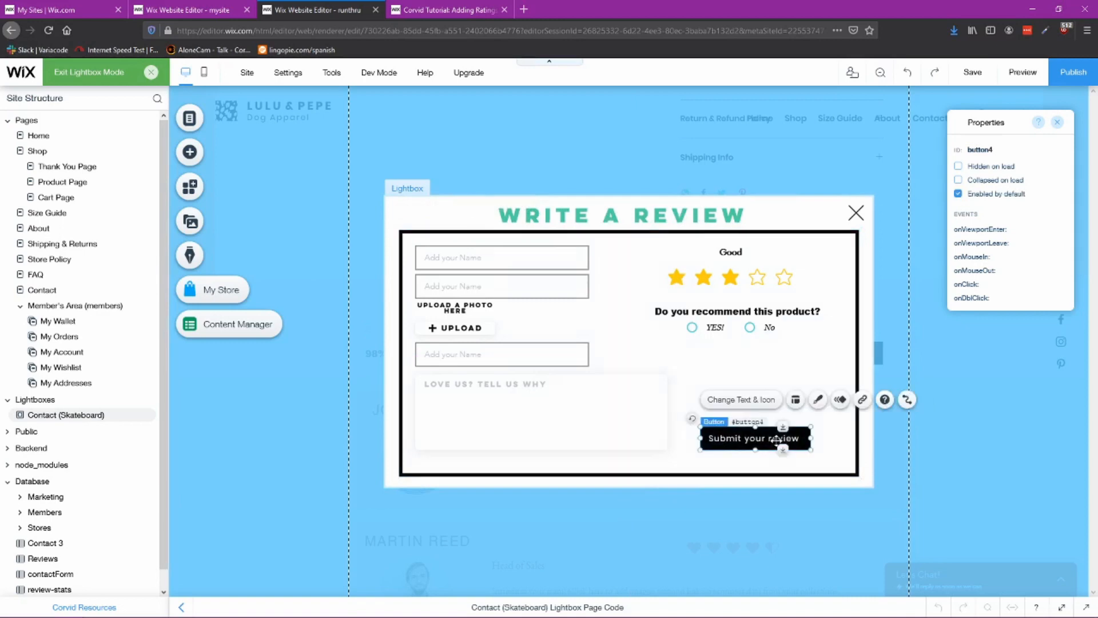
{"action": "left_click", "coordinate": [825, 439]}
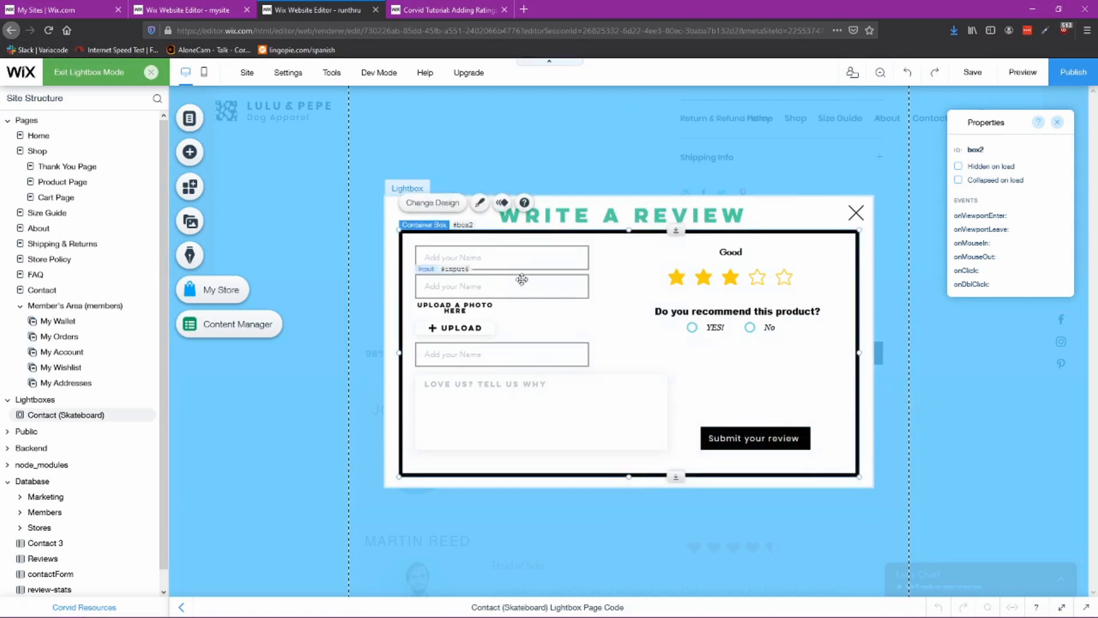
Step: Set the ratings input's ID to radioRating, matching the rating element in the reference lightbox
{"action": "left_click", "coordinate": [225, 20]}
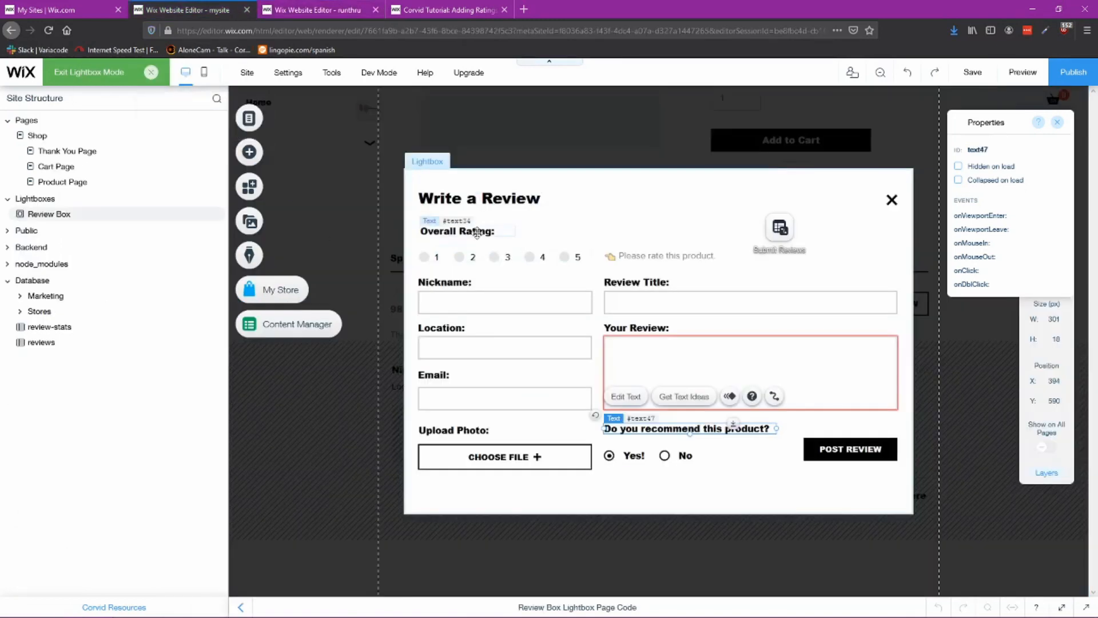
{"action": "left_click", "coordinate": [586, 255]}
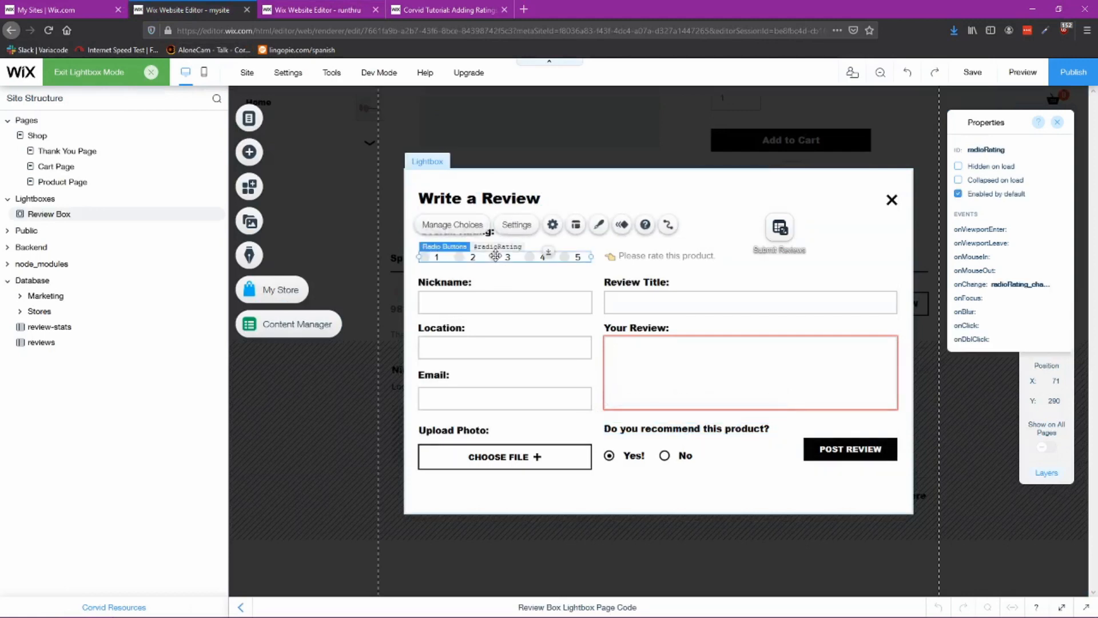
{"action": "left_click", "coordinate": [1001, 148]}
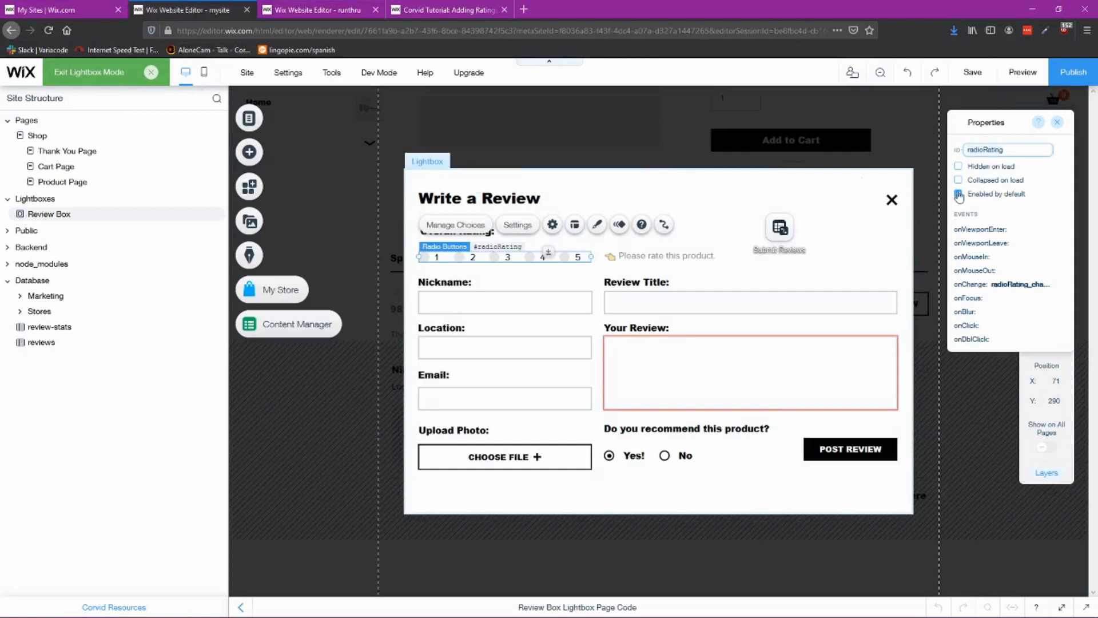
{"action": "left_click", "coordinate": [334, 14]}
{"action": "left_click", "coordinate": [724, 276]}
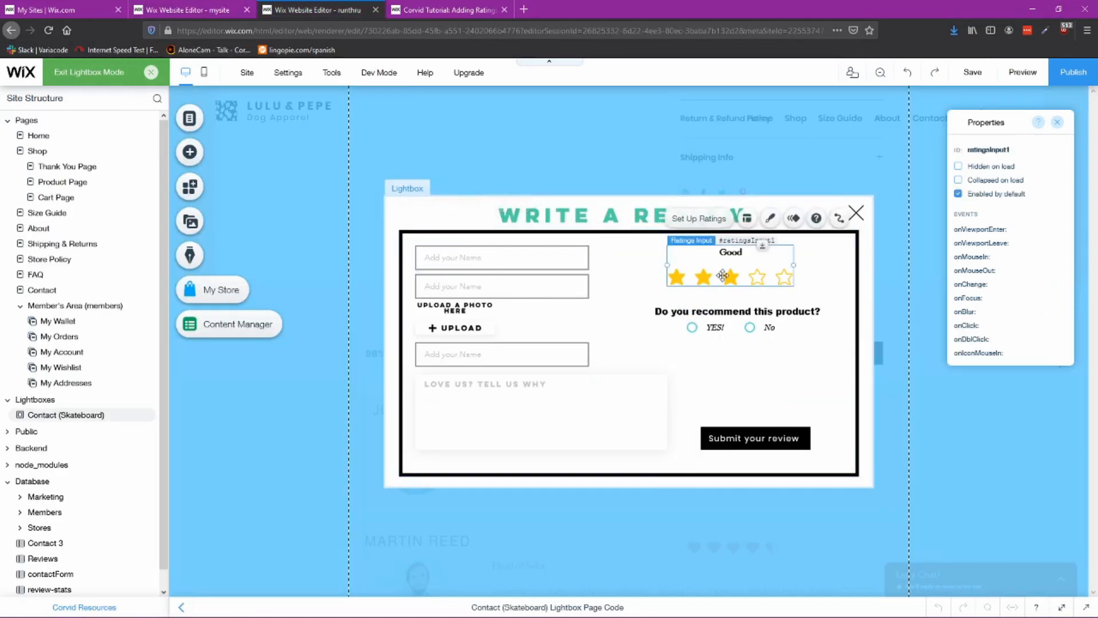
{"action": "left_click", "coordinate": [1018, 148]}
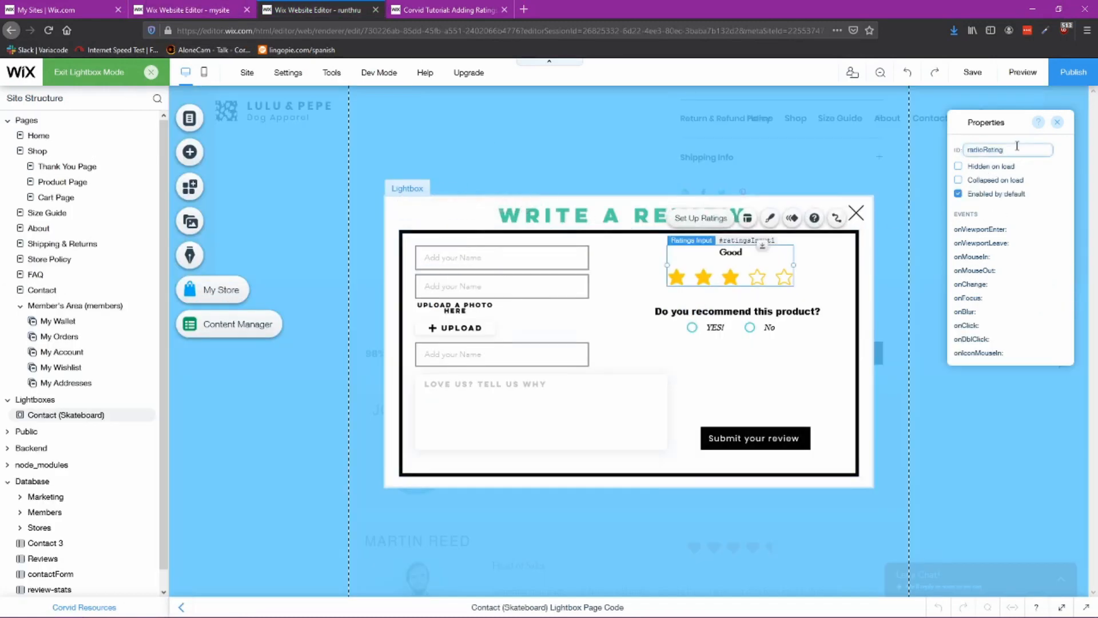
{"action": "left_click", "coordinate": [245, 18]}
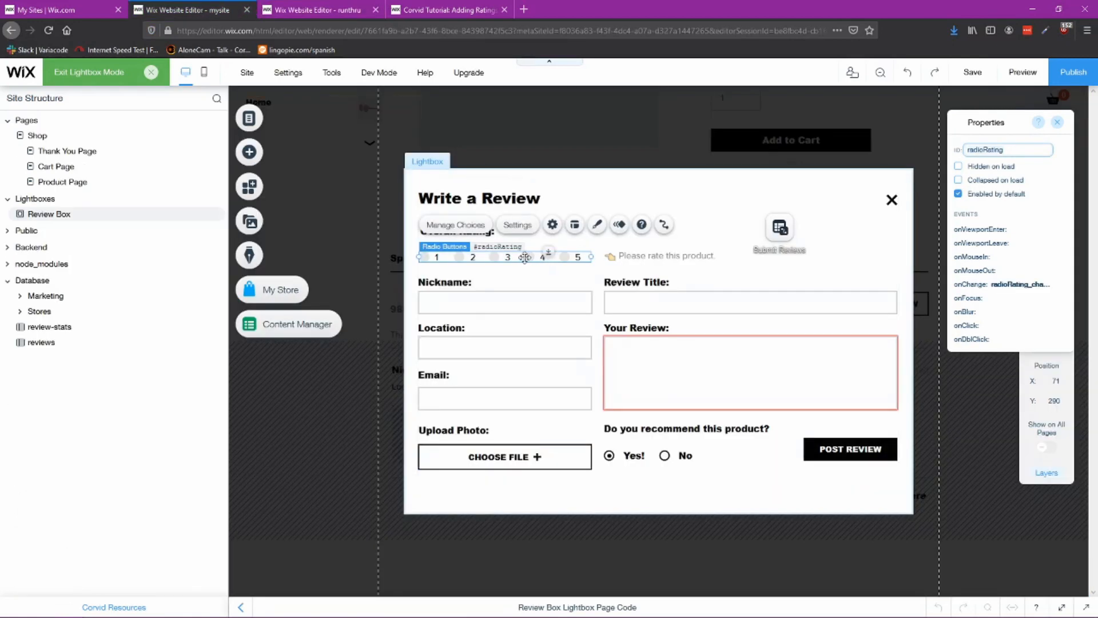
{"action": "key", "text": "ctrl+Tab"}
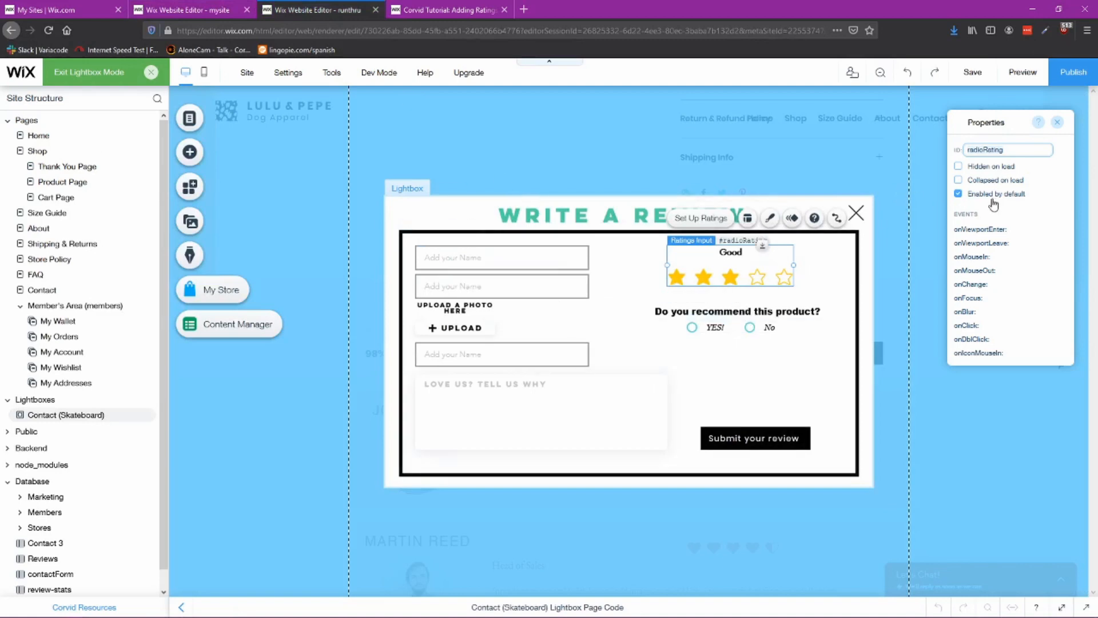
Step: Add an onChange event handler named radioRating_change to the ratings input
{"action": "key", "text": "ctrl+shift+Tab"}
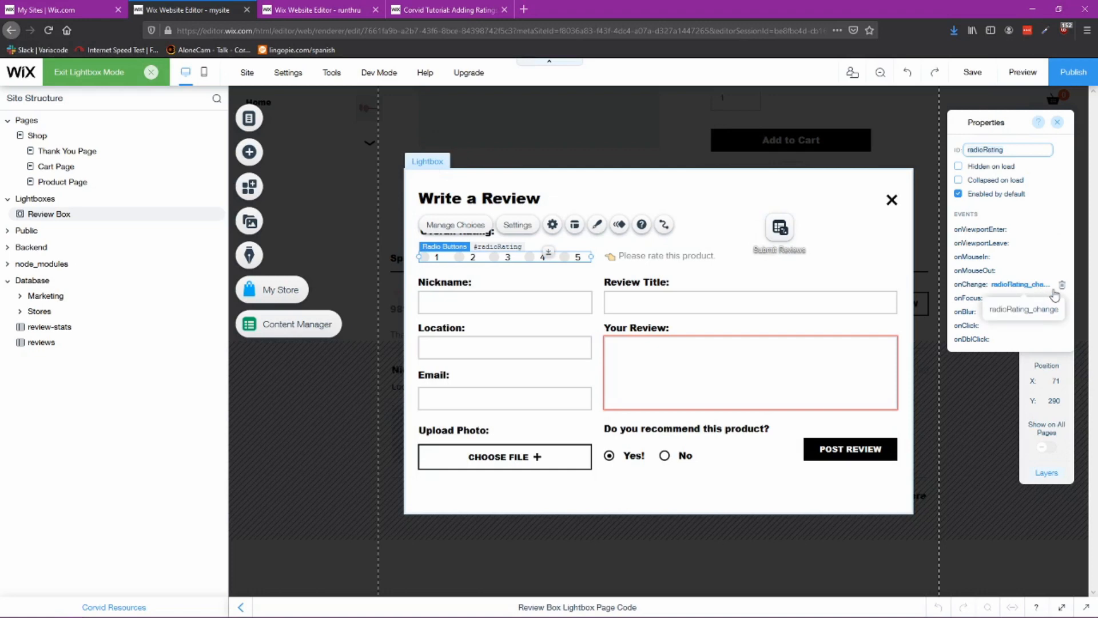
{"action": "key", "text": "ctrl+Tab"}
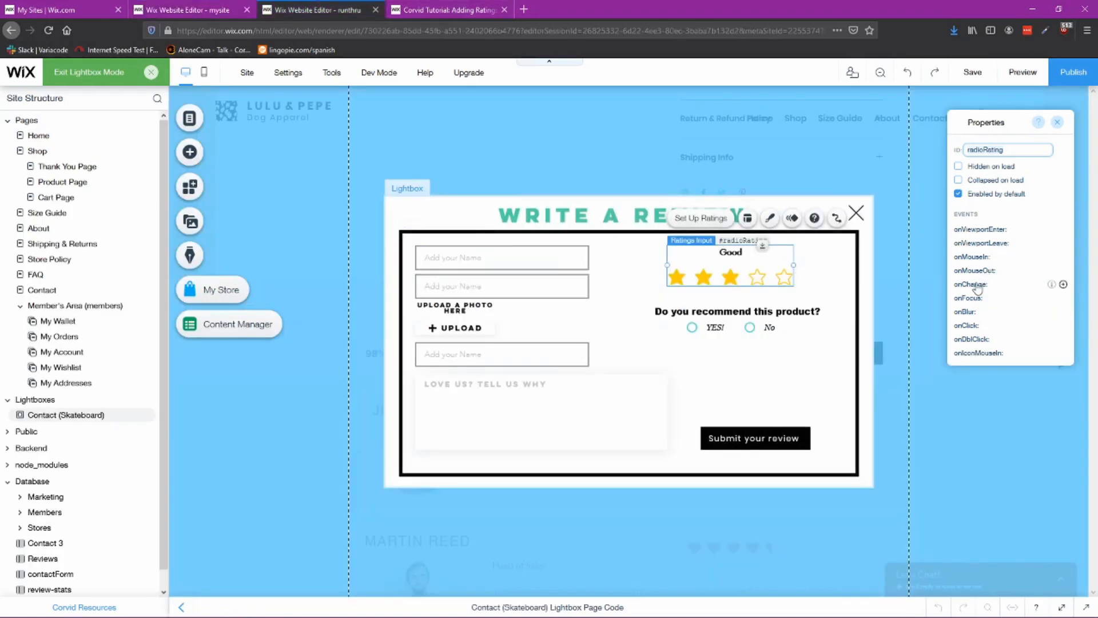
{"action": "left_click", "coordinate": [1064, 284]}
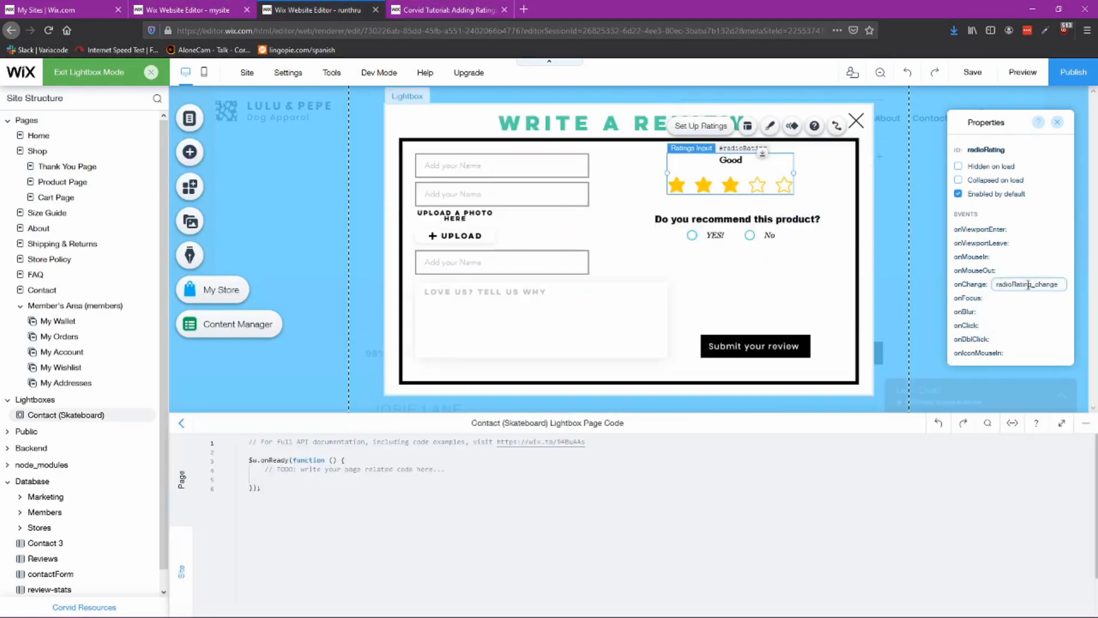
{"action": "left_click", "coordinate": [745, 265]}
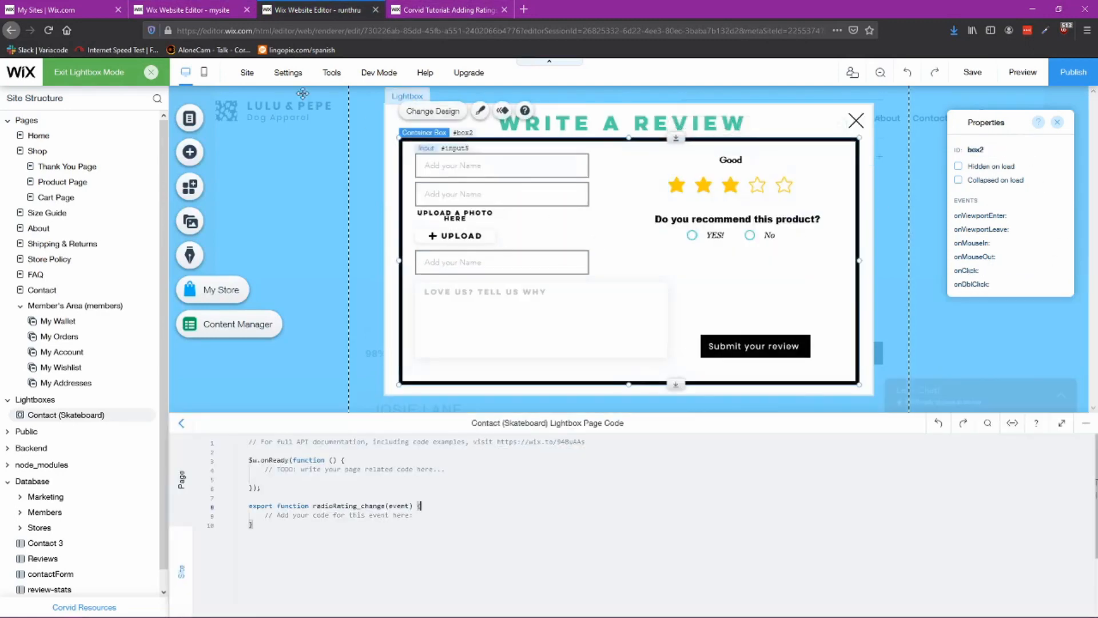
Step: Inspect the nickname input and review text box in the reference Write a Review lightbox
{"action": "left_click", "coordinate": [199, 10]}
{"action": "left_click", "coordinate": [496, 305]}
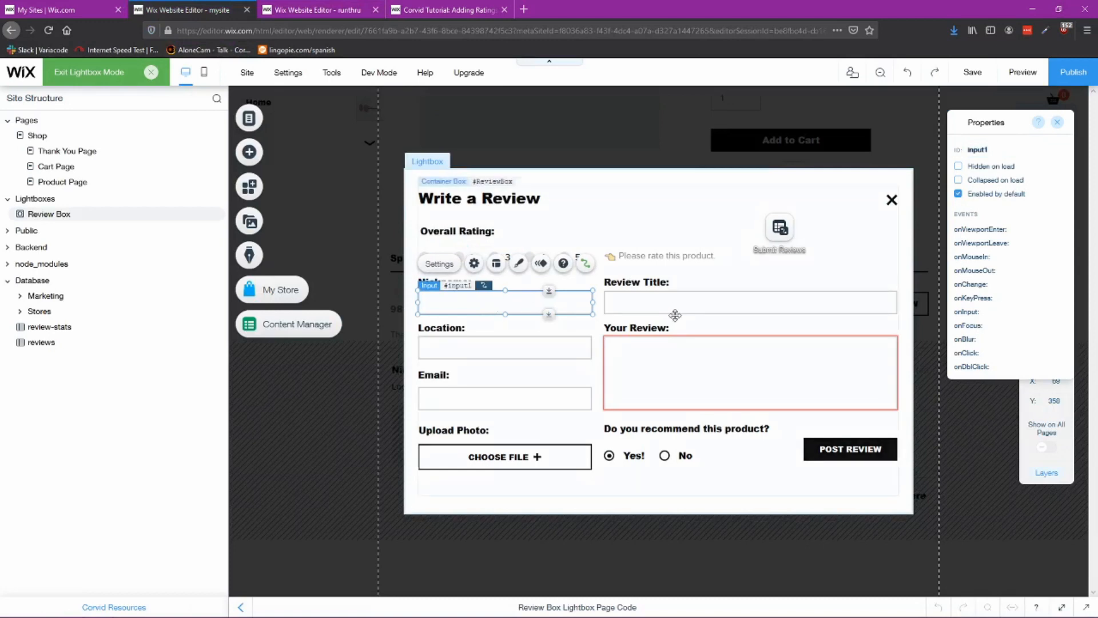
{"action": "left_click", "coordinate": [676, 362]}
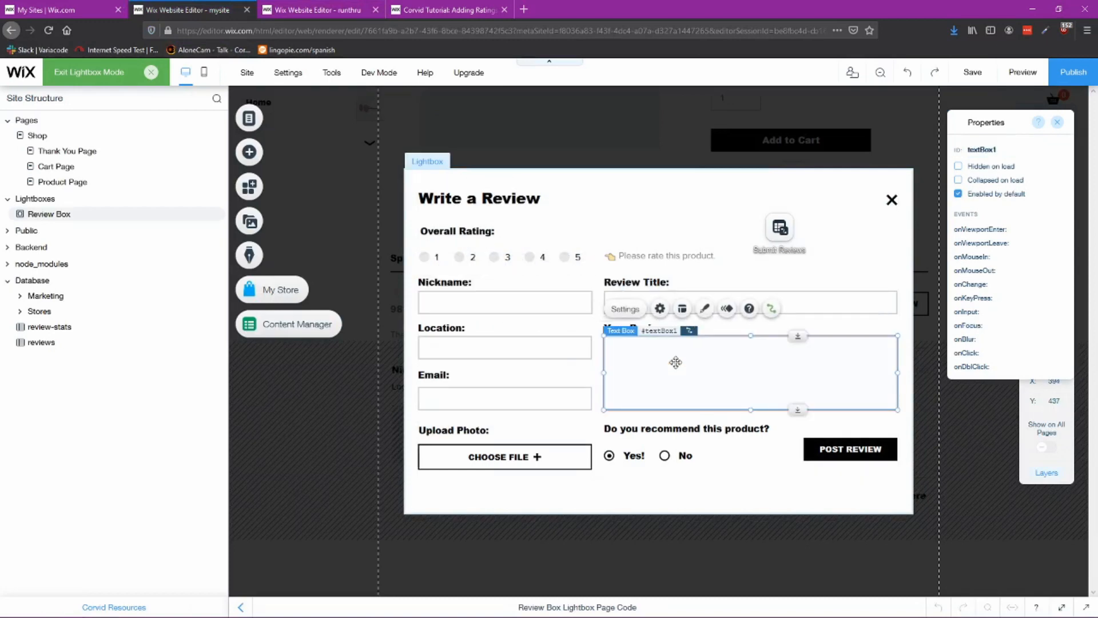
{"action": "left_click", "coordinate": [506, 307]}
{"action": "left_click", "coordinate": [312, 8]}
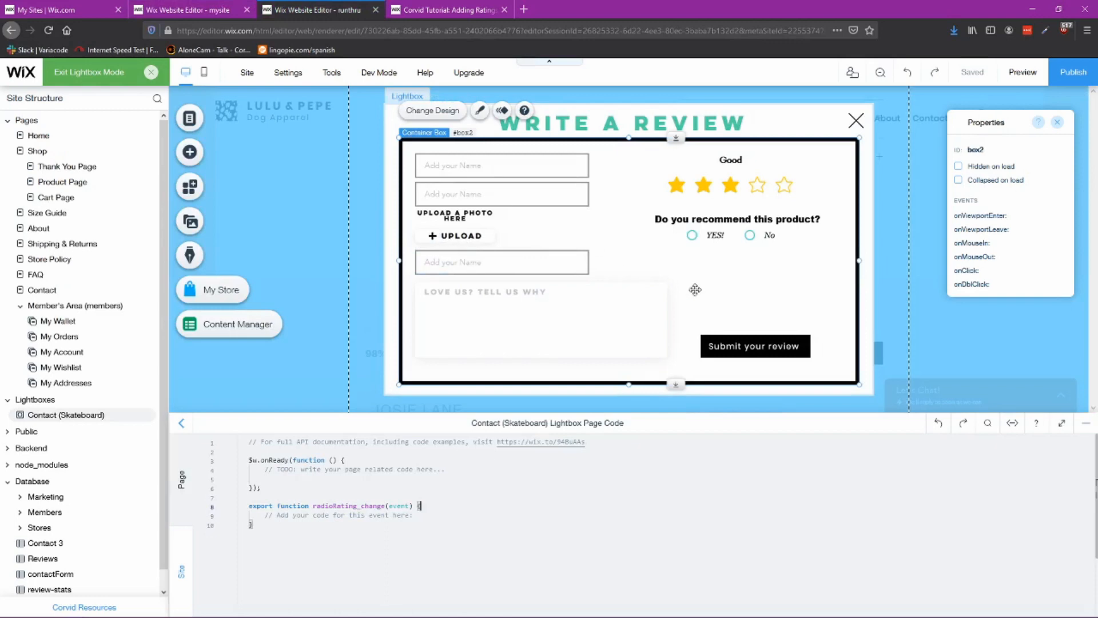
Step: Check the required-field settings of the ratings input and the review text box
{"action": "left_click", "coordinate": [750, 181]}
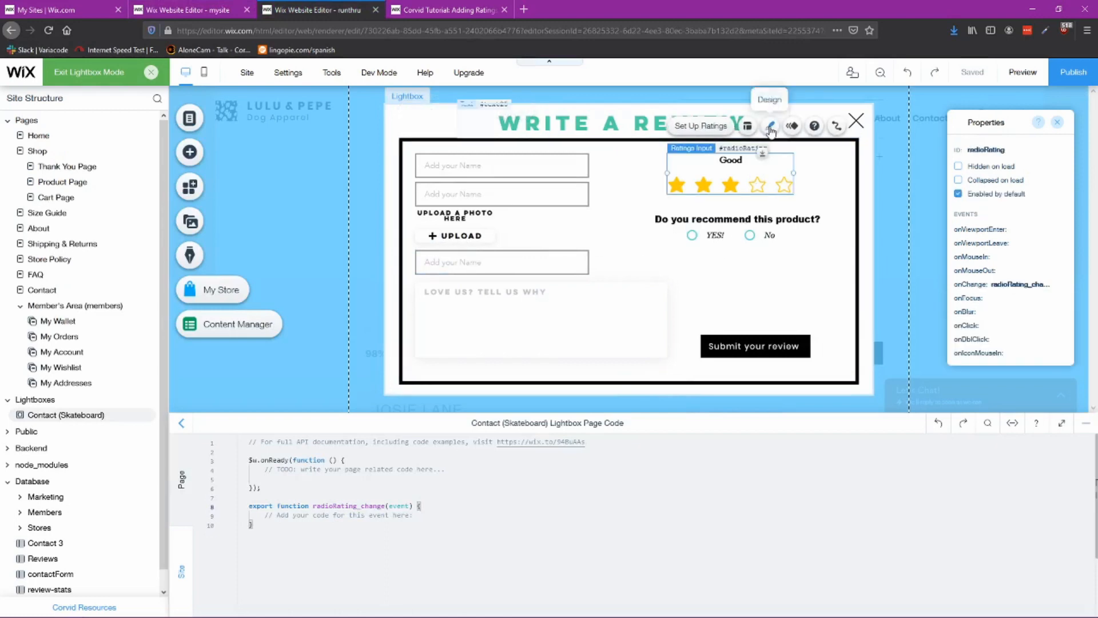
{"action": "left_click", "coordinate": [770, 125]}
{"action": "left_click", "coordinate": [636, 148]}
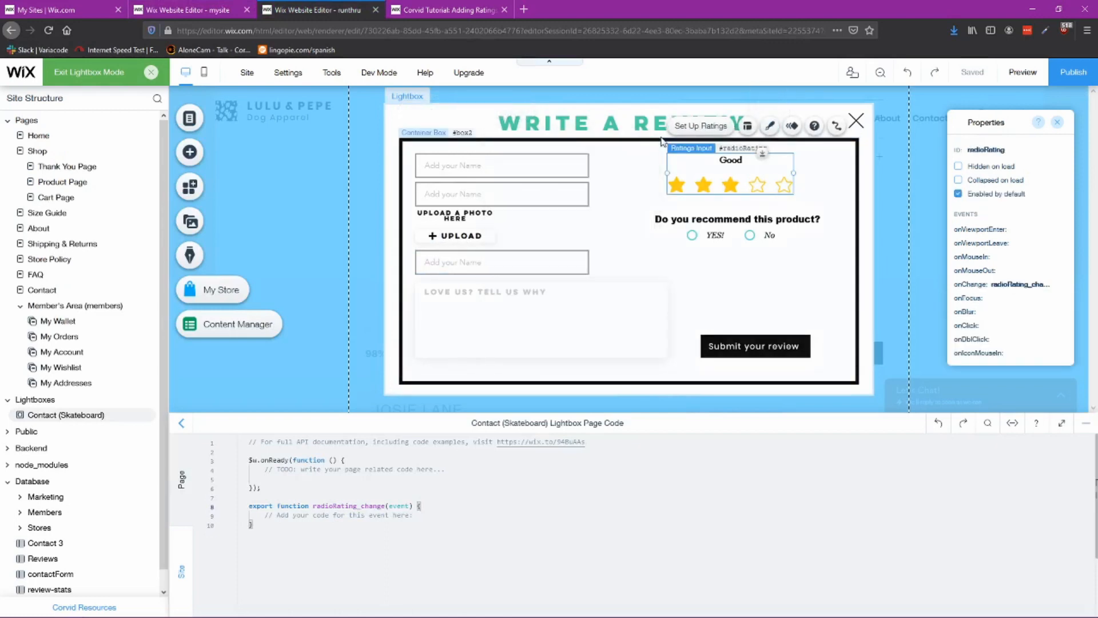
{"action": "left_click", "coordinate": [701, 127]}
{"action": "scroll", "coordinate": [562, 312], "scroll_direction": "down", "scroll_amount": 8}
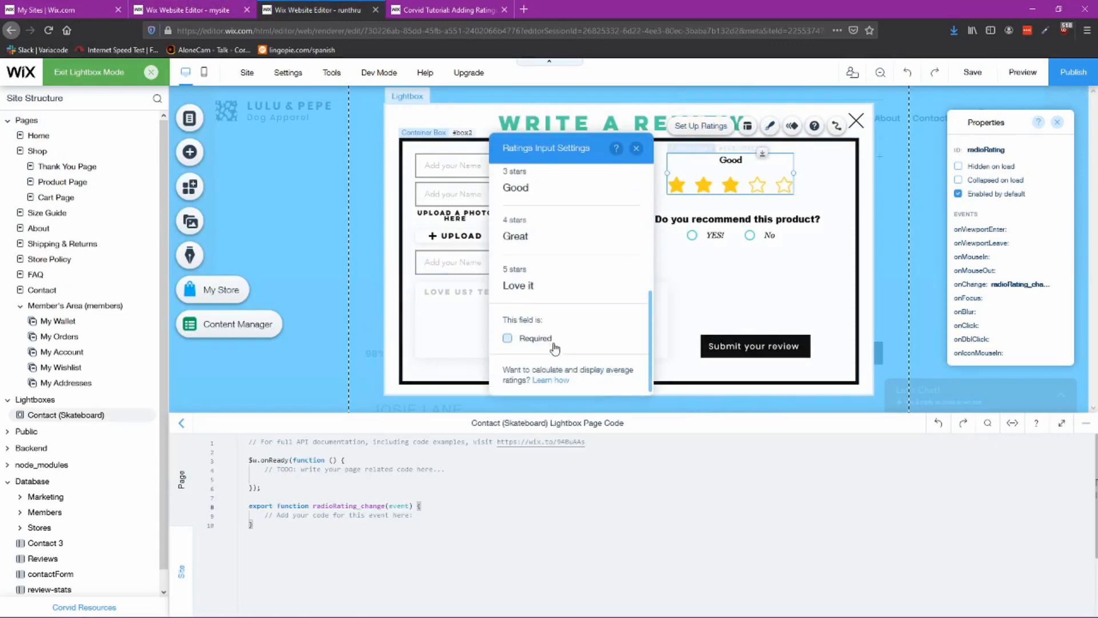
{"action": "left_click", "coordinate": [506, 301]}
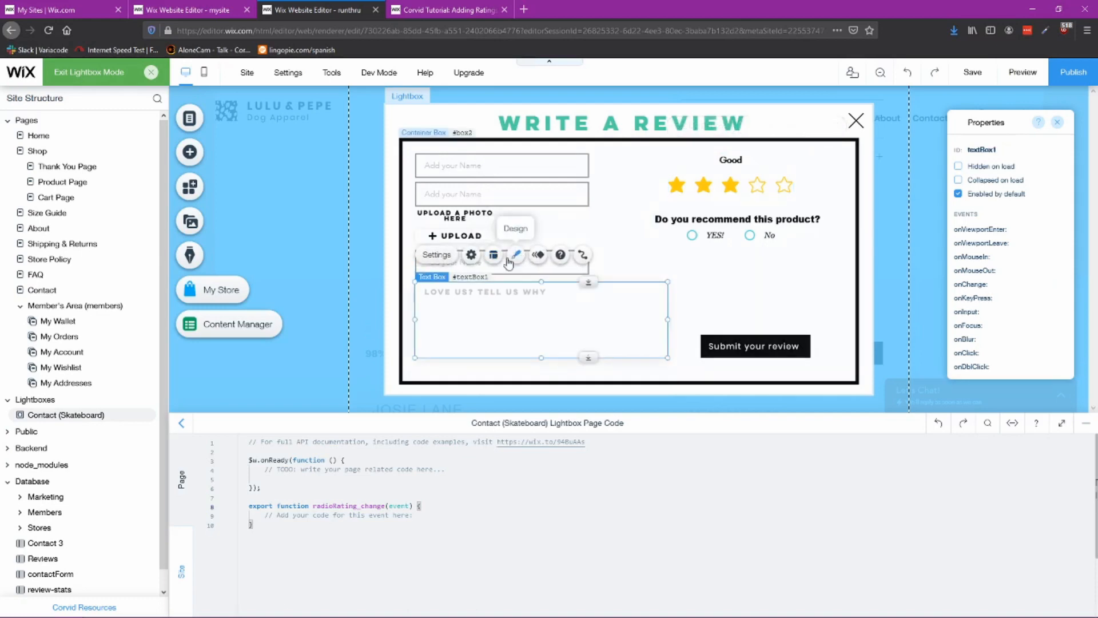
{"action": "left_click", "coordinate": [471, 255]}
{"action": "scroll", "coordinate": [756, 295], "scroll_direction": "down", "scroll_amount": 3}
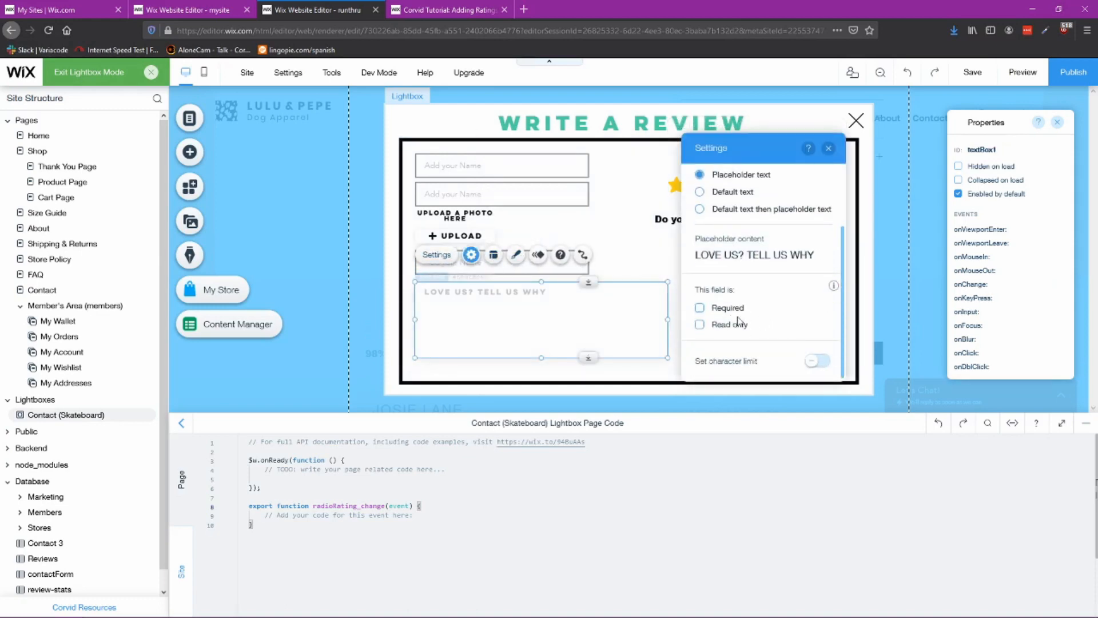
{"action": "left_click", "coordinate": [829, 149]}
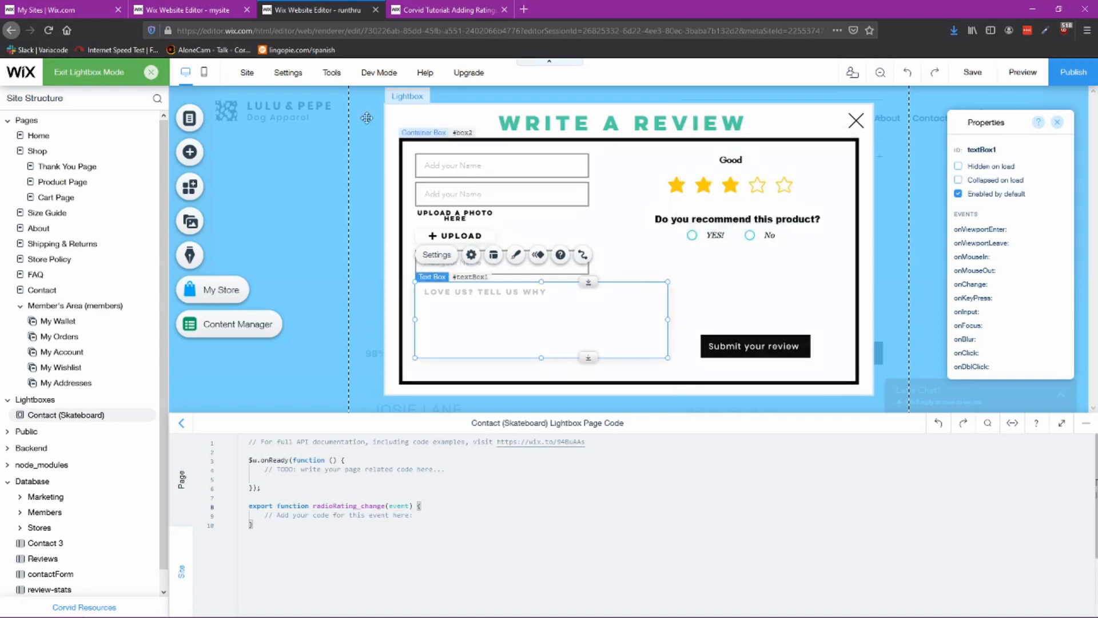
Step: Check the radio buttons' settings for default selection and the required option
{"action": "left_click", "coordinate": [729, 235]}
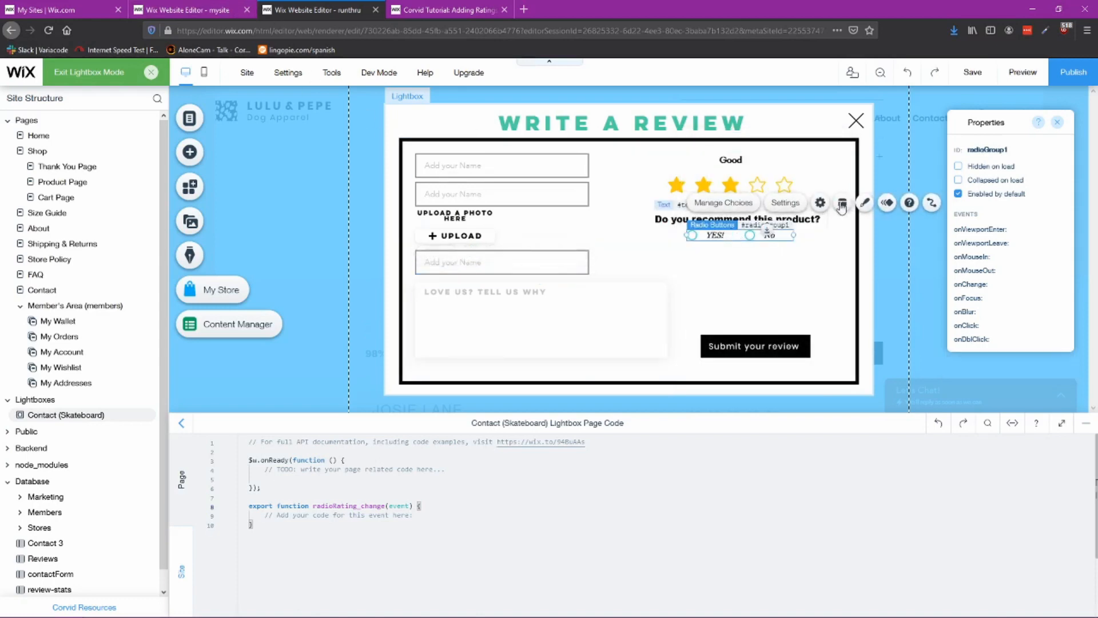
{"action": "left_click", "coordinate": [821, 202]}
{"action": "scroll", "coordinate": [589, 337], "scroll_direction": "down", "scroll_amount": 1}
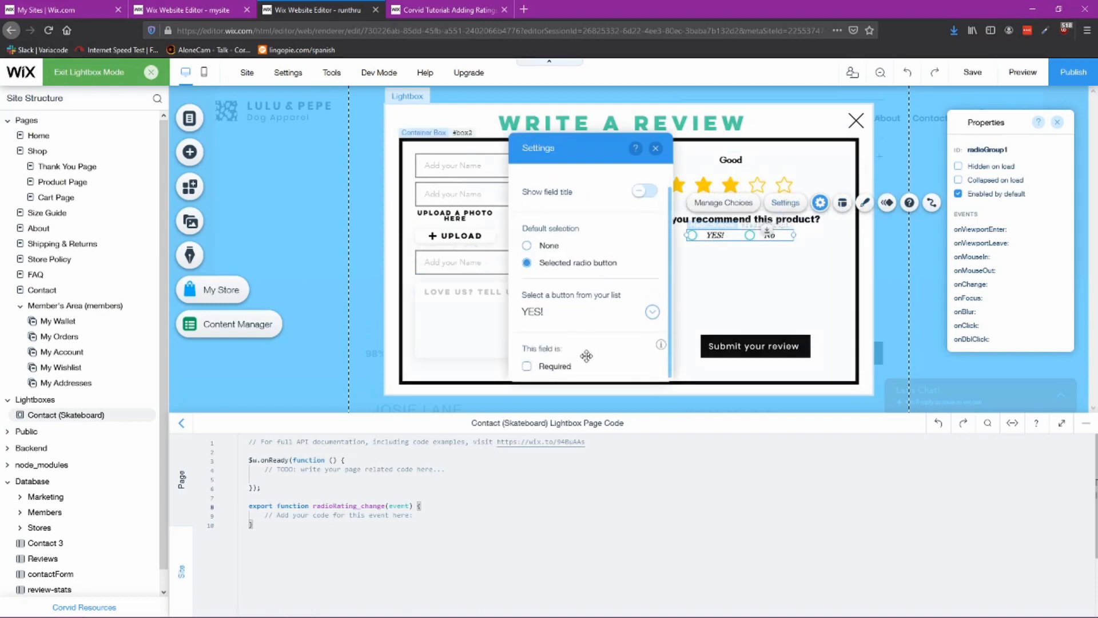
{"action": "left_click", "coordinate": [656, 148]}
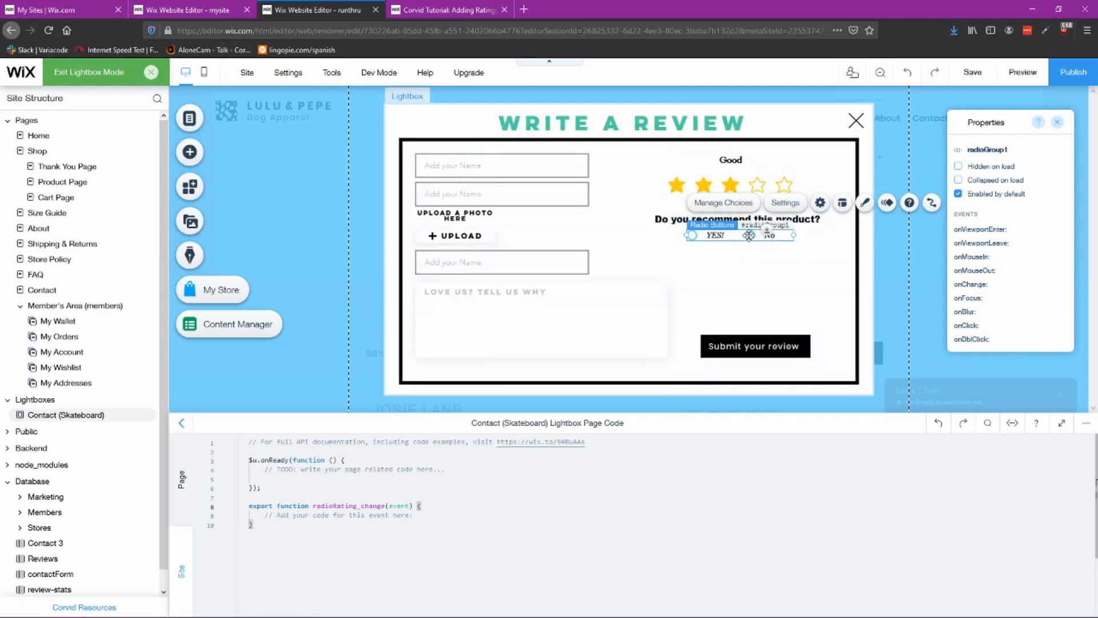
Step: Inspect the rateError message text in the reference lightbox
{"action": "left_click", "coordinate": [755, 279]}
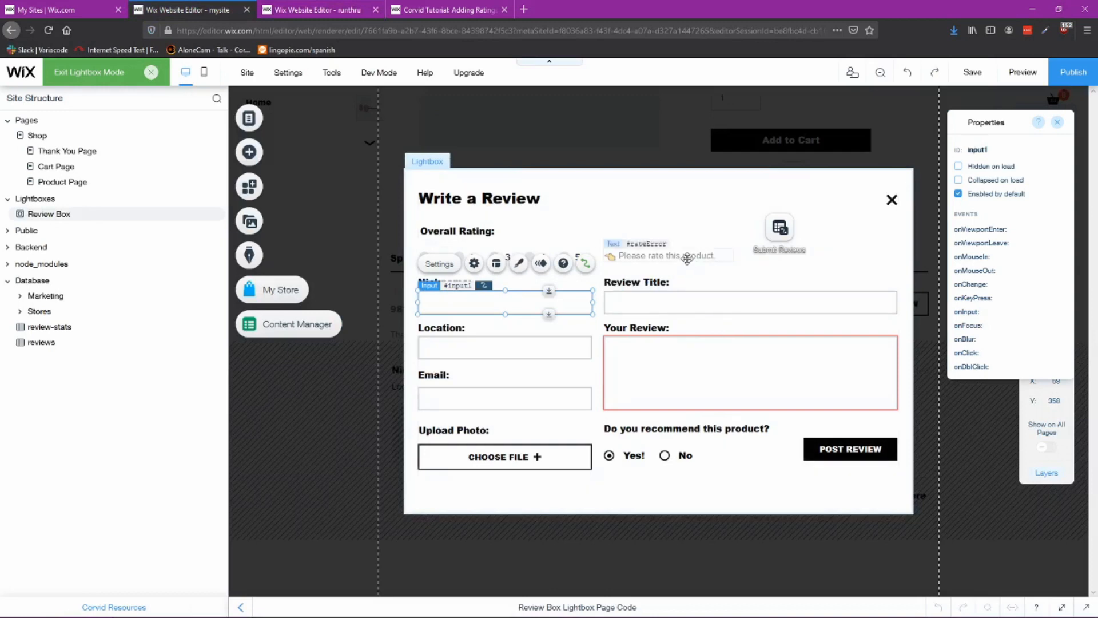
{"action": "left_click", "coordinate": [687, 257]}
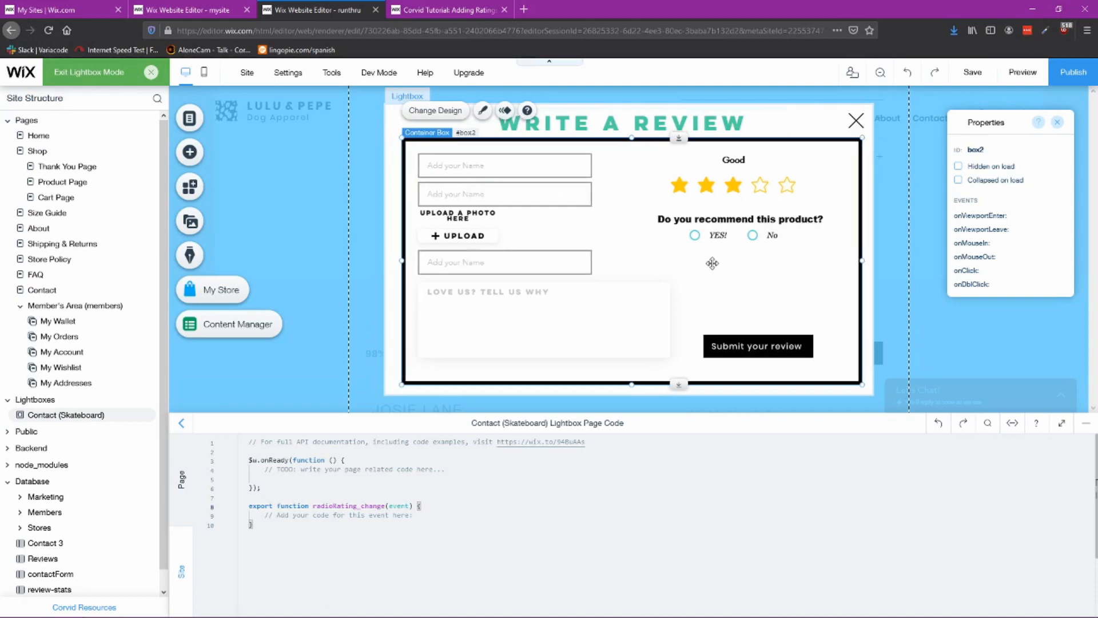
Step: Move the rateError message below the recommendation question and center-align its text
{"action": "left_click", "coordinate": [635, 268]}
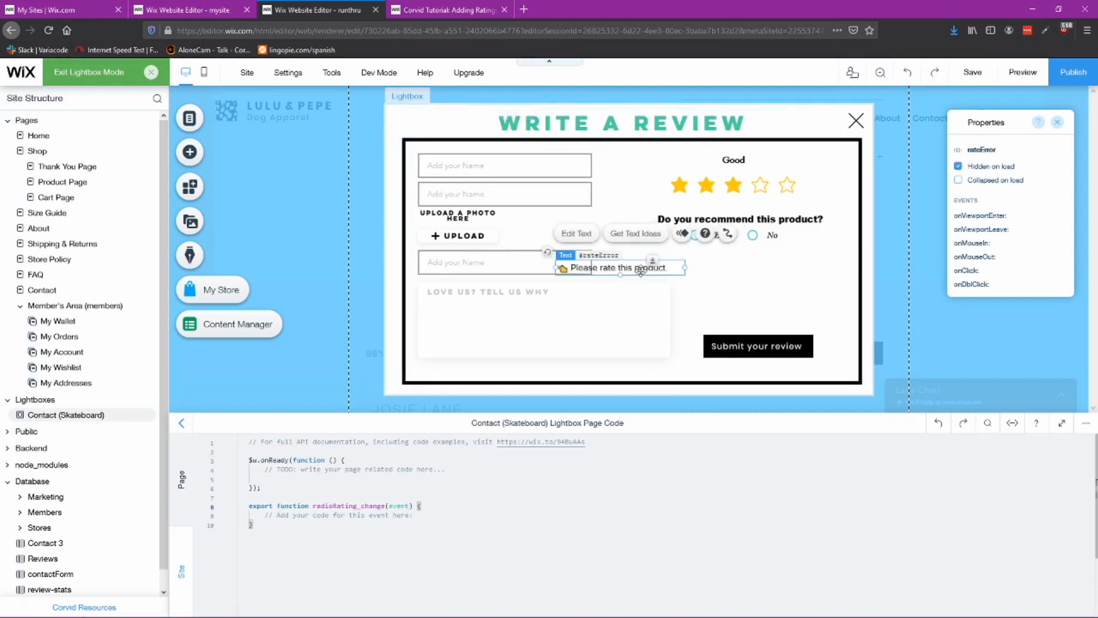
{"action": "left_click_drag", "start_coordinate": [635, 267], "coordinate": [737, 261]}
{"action": "double_click", "coordinate": [697, 259]}
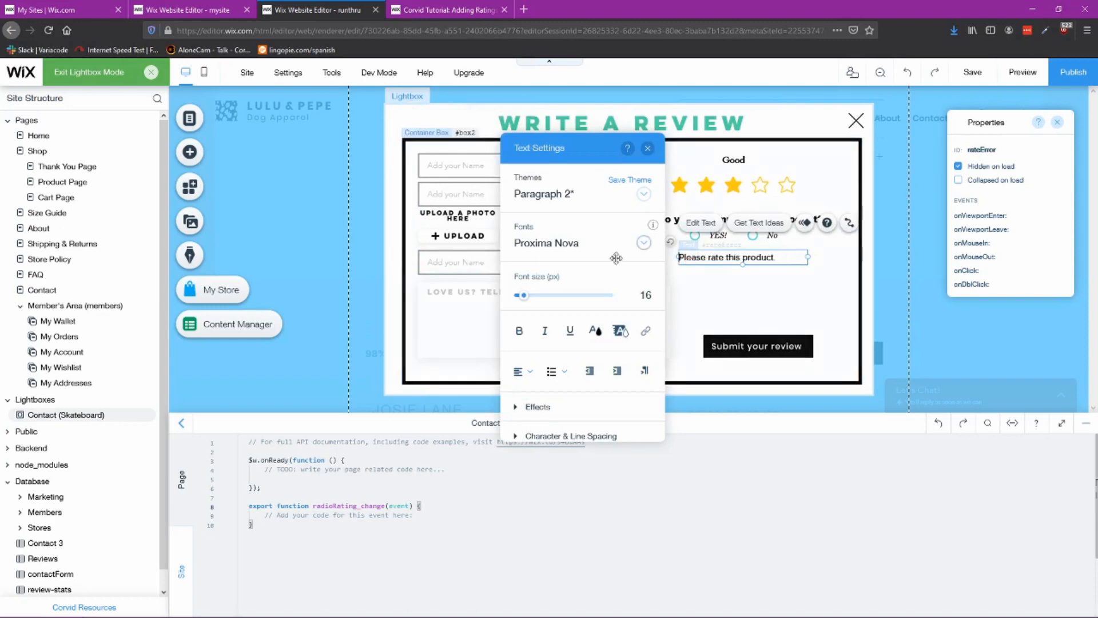
{"action": "left_click", "coordinate": [523, 371]}
{"action": "left_click", "coordinate": [531, 395]}
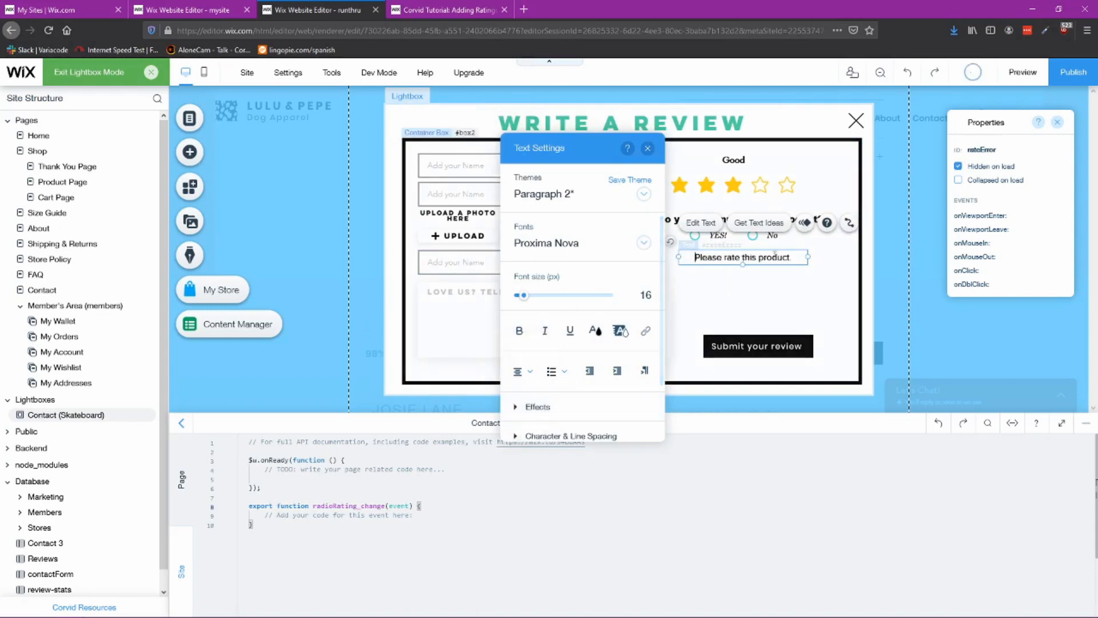
{"action": "left_click", "coordinate": [777, 302]}
{"action": "left_click", "coordinate": [775, 259]}
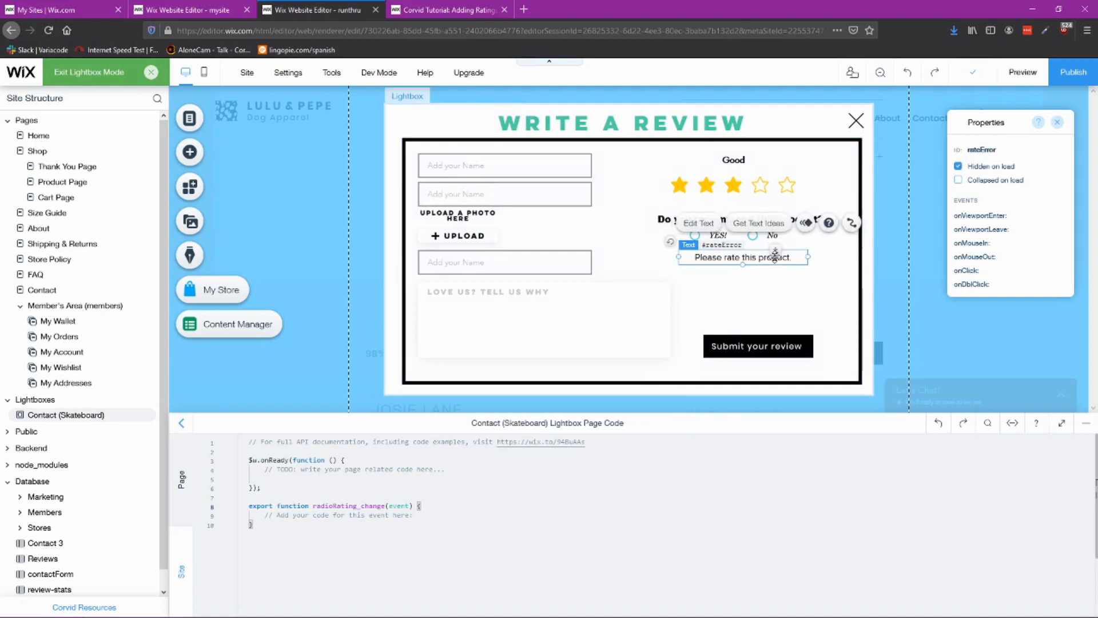
{"action": "left_click", "coordinate": [1005, 150]}
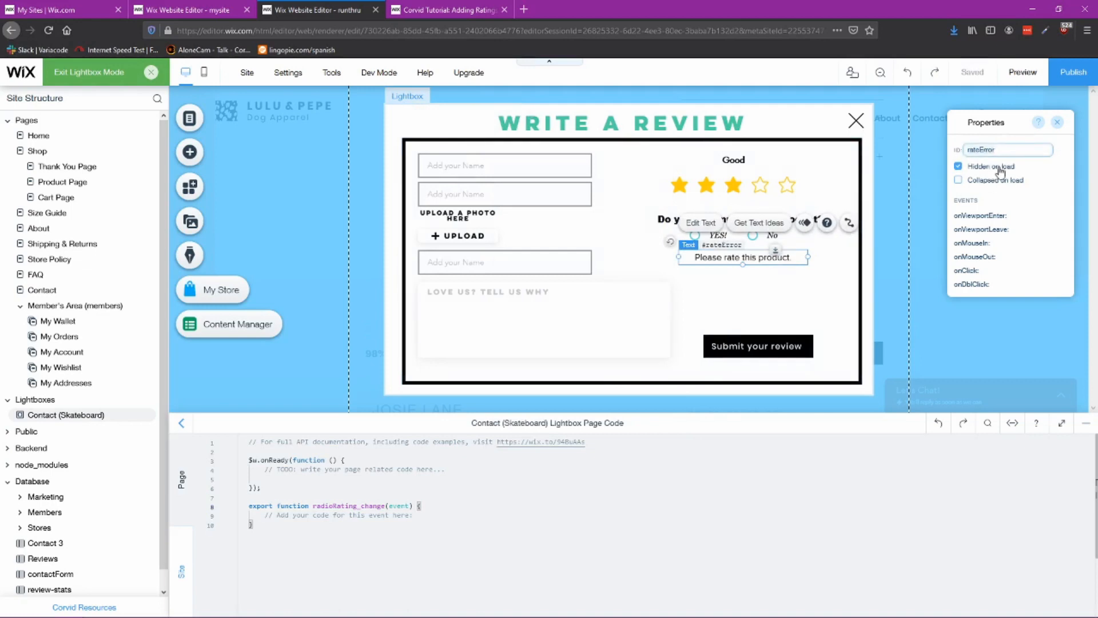
{"action": "left_click", "coordinate": [764, 290]}
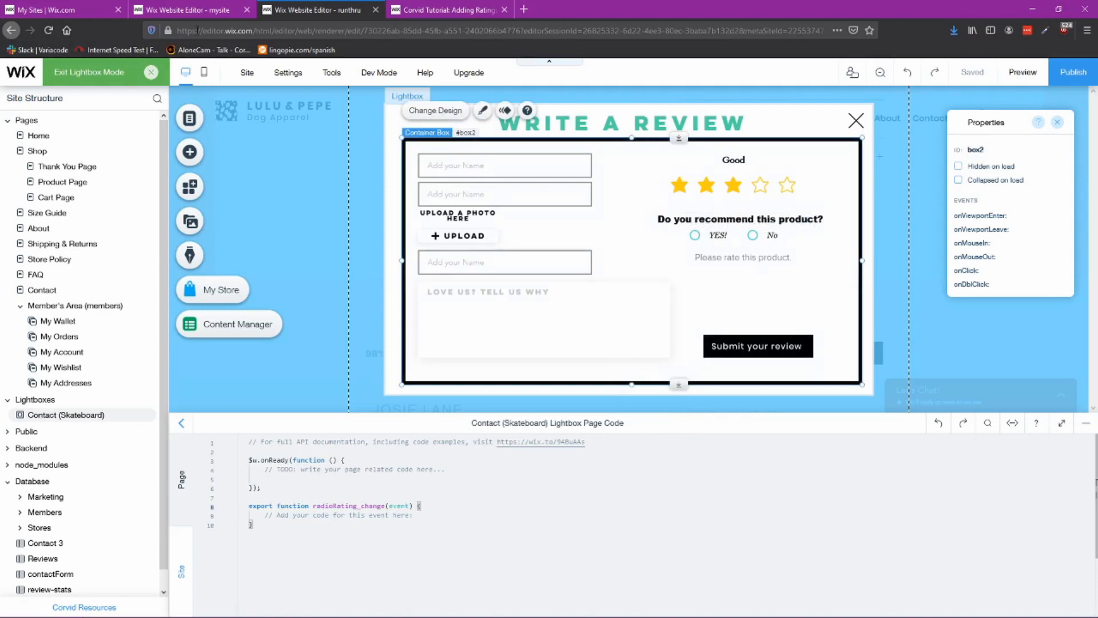
Step: Inspect the element IDs of the reference lightbox's input fields, review text box and both radio button groups
{"action": "left_click", "coordinate": [195, 12]}
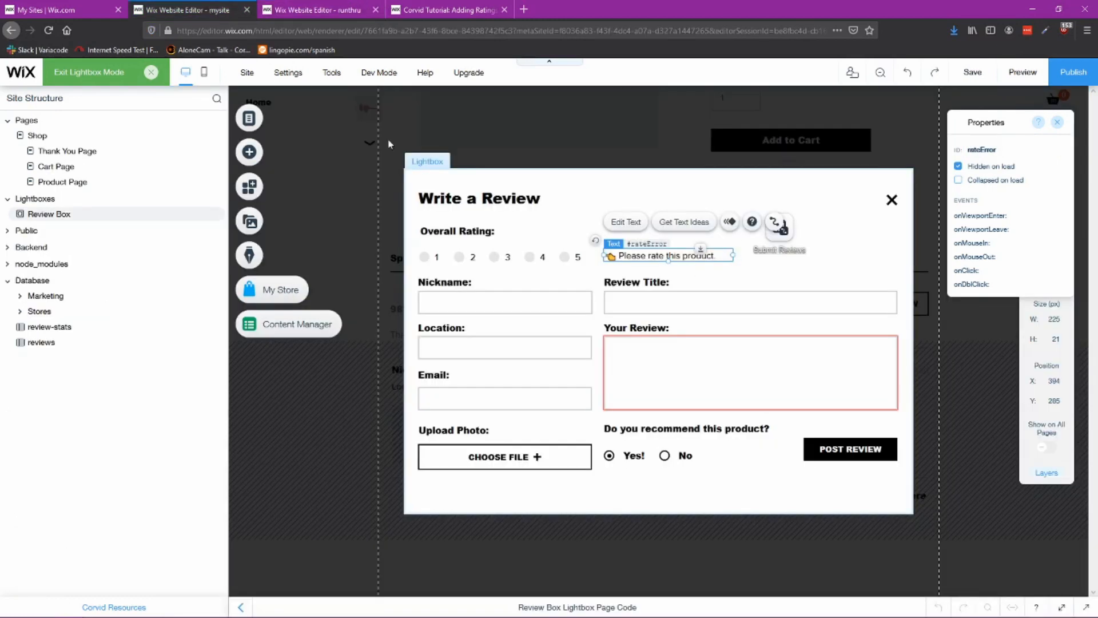
{"action": "left_click", "coordinate": [518, 304]}
{"action": "left_click", "coordinate": [521, 354]}
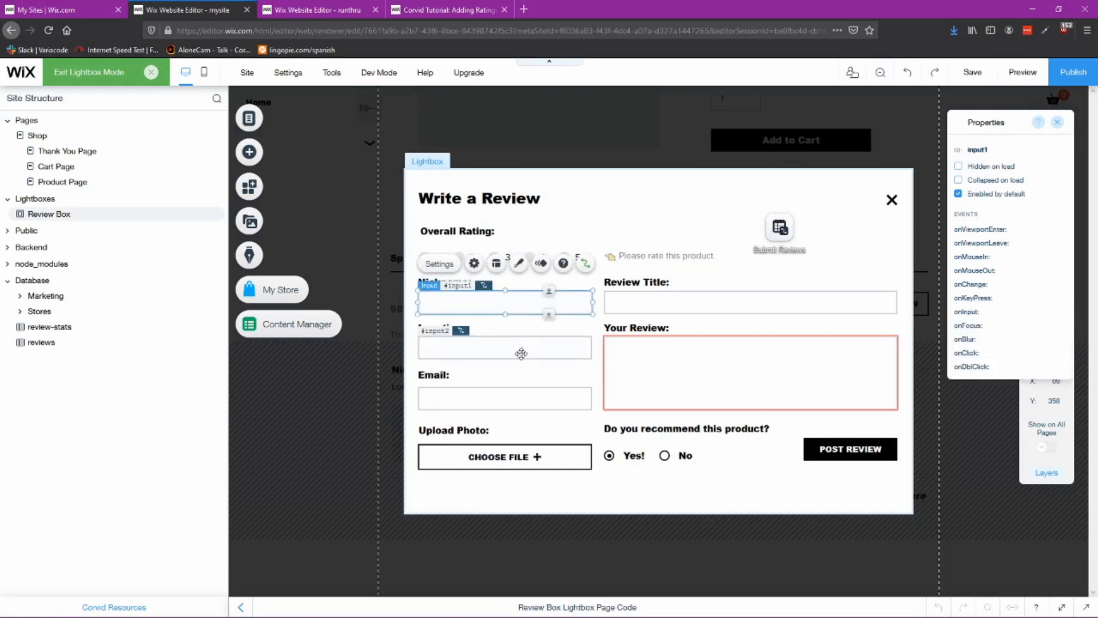
{"action": "left_click", "coordinate": [522, 403]}
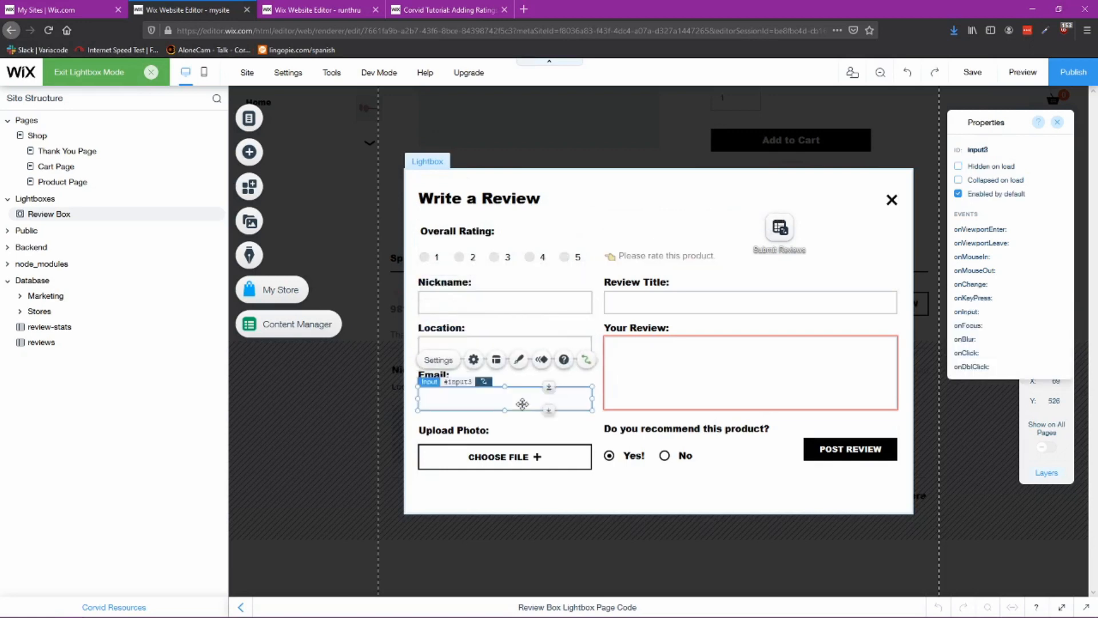
{"action": "left_click", "coordinate": [626, 304]}
{"action": "left_click", "coordinate": [638, 376]}
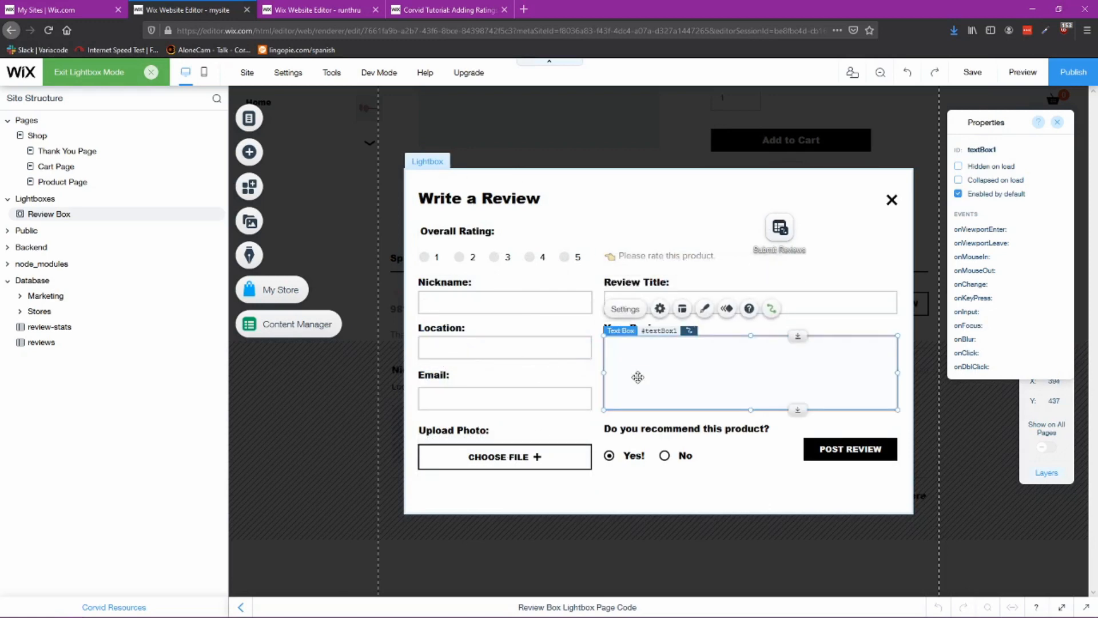
{"action": "left_click", "coordinate": [527, 258]}
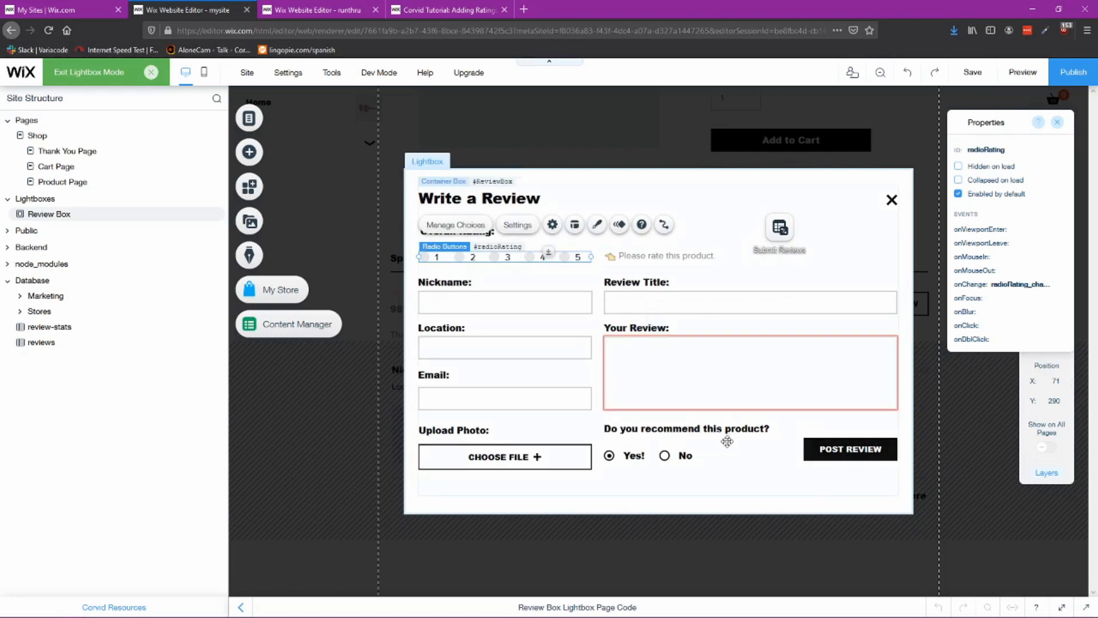
{"action": "left_click", "coordinate": [672, 458]}
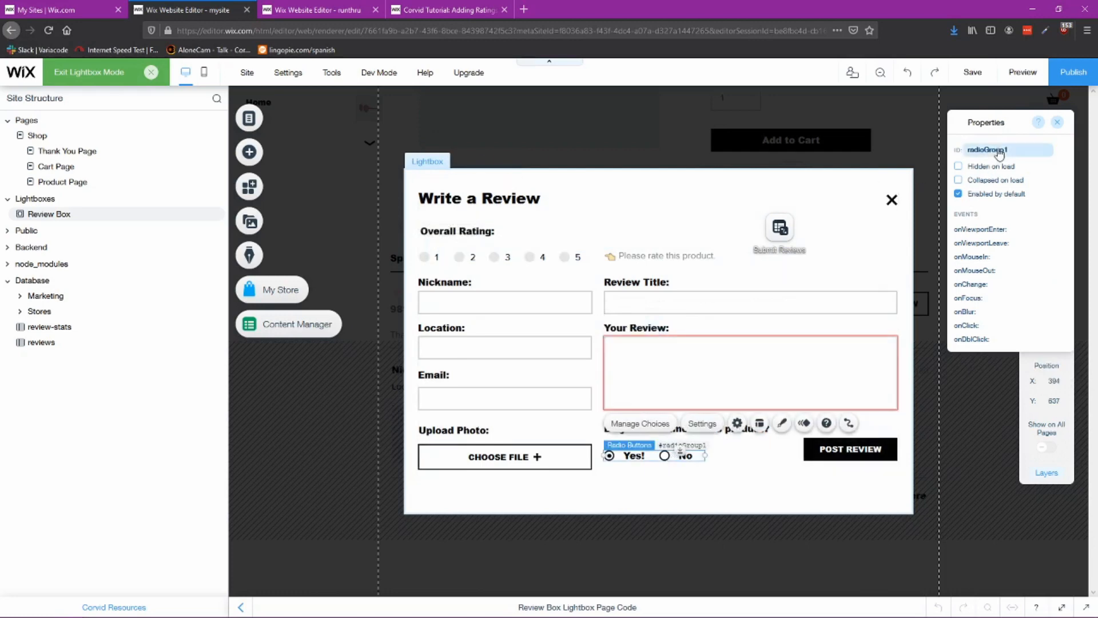
Step: Nudge the Submit your review button slightly to the right
{"action": "left_click", "coordinate": [308, 11]}
{"action": "left_click", "coordinate": [749, 235]}
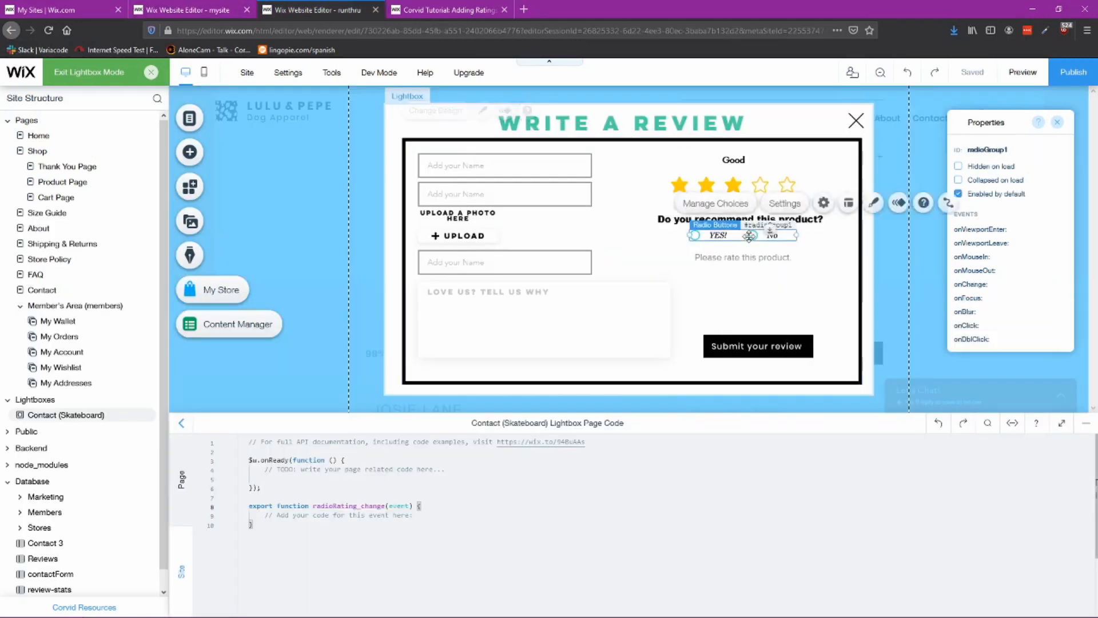
{"action": "left_click", "coordinate": [189, 9]}
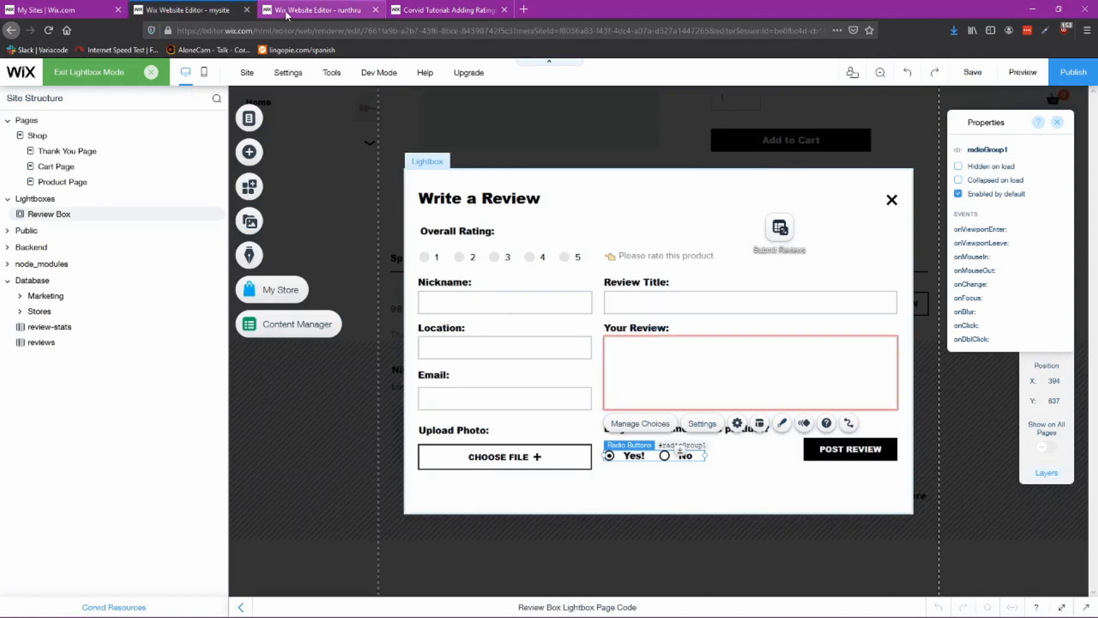
{"action": "left_click", "coordinate": [826, 445]}
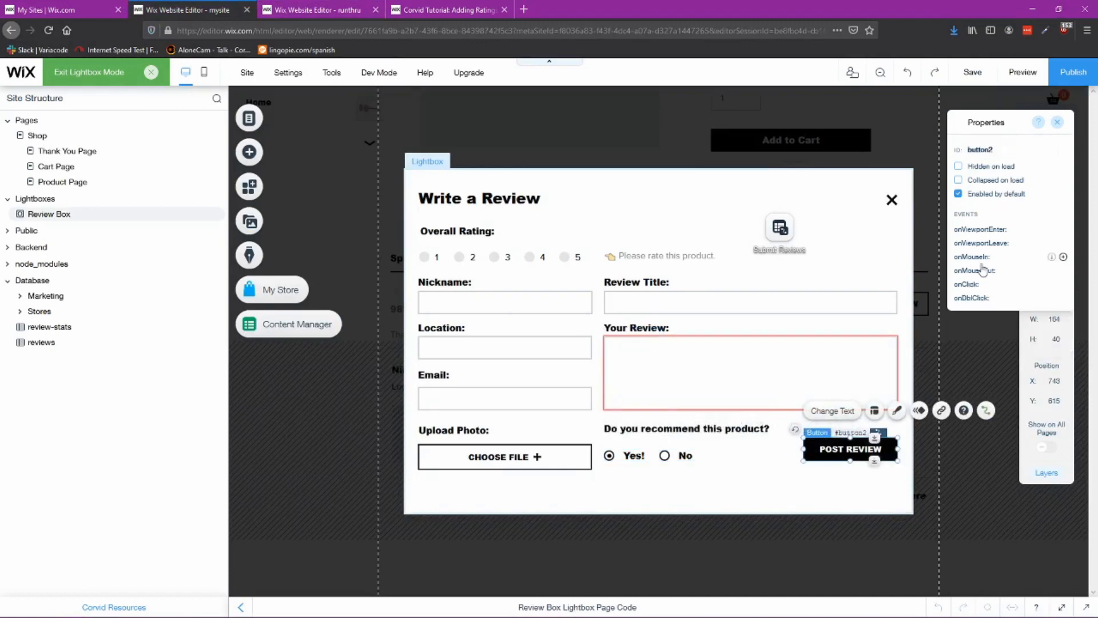
{"action": "left_click", "coordinate": [317, 10]}
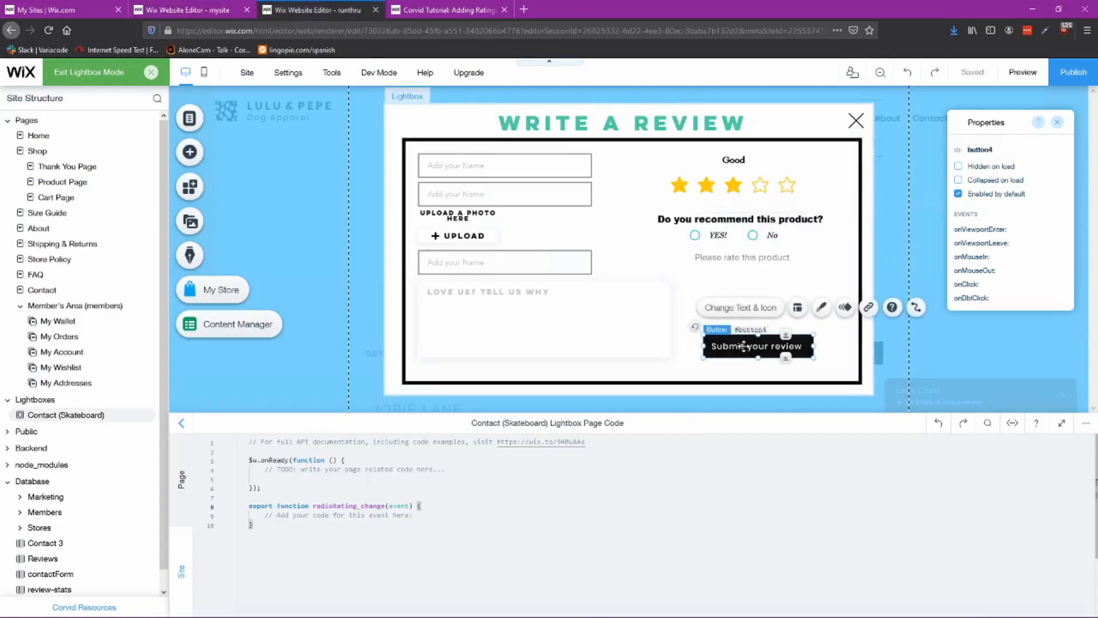
{"action": "mouse_move", "coordinate": [744, 345]}
{"action": "left_mouse_down"}
{"action": "mouse_move", "coordinate": [744, 317]}
{"action": "mouse_move", "coordinate": [722, 290]}
{"action": "mouse_move", "coordinate": [750, 349]}
{"action": "left_mouse_up"}
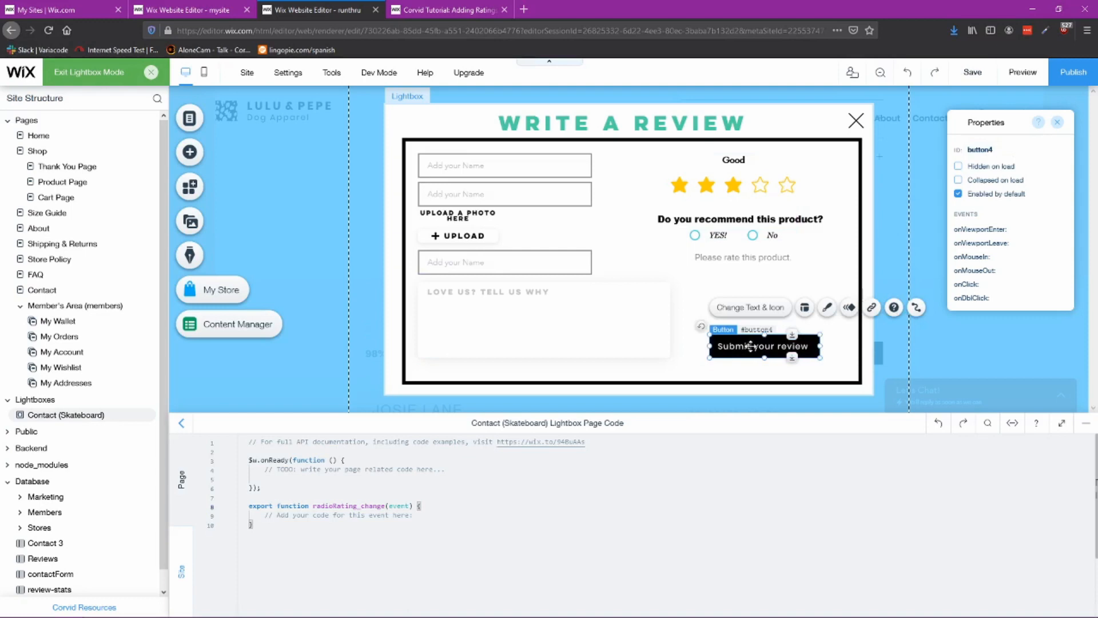
Step: Try to set the submit button's ID to button2
{"action": "left_click", "coordinate": [189, 10]}
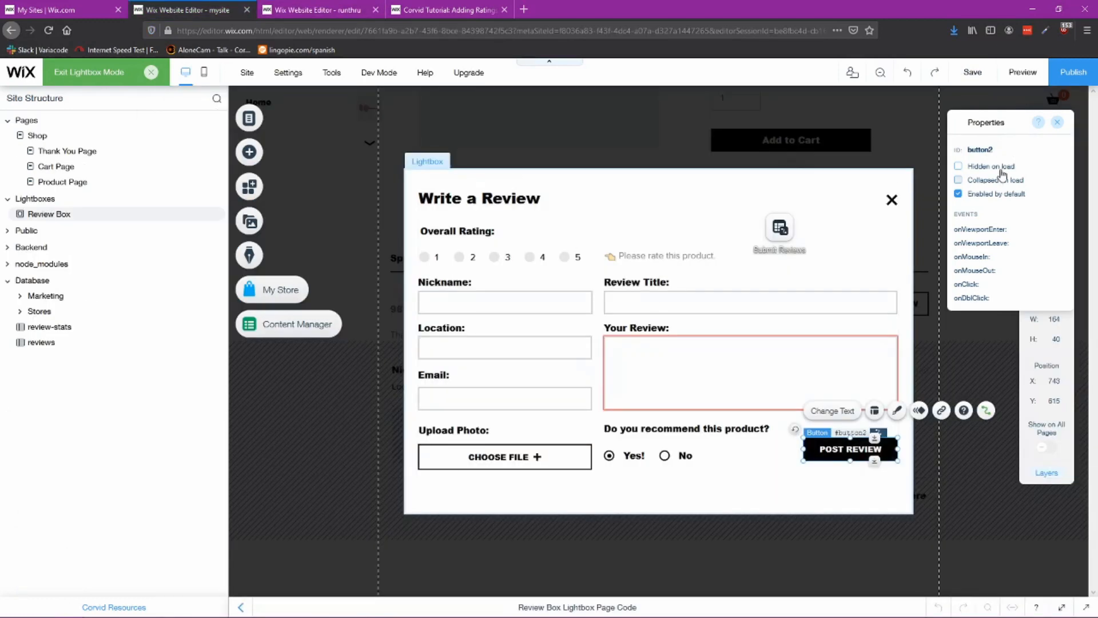
{"action": "left_click", "coordinate": [299, 9]}
{"action": "double_click", "coordinate": [976, 151]}
{"action": "type", "text": "button2"}
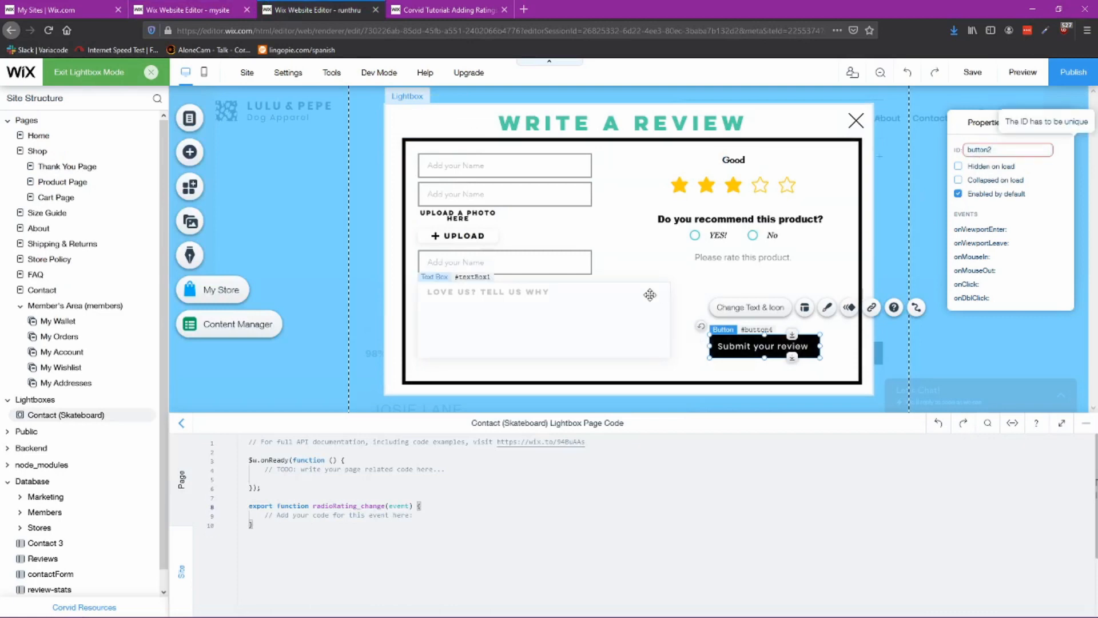
{"action": "left_click", "coordinate": [650, 295]}
{"action": "left_click", "coordinate": [750, 349]}
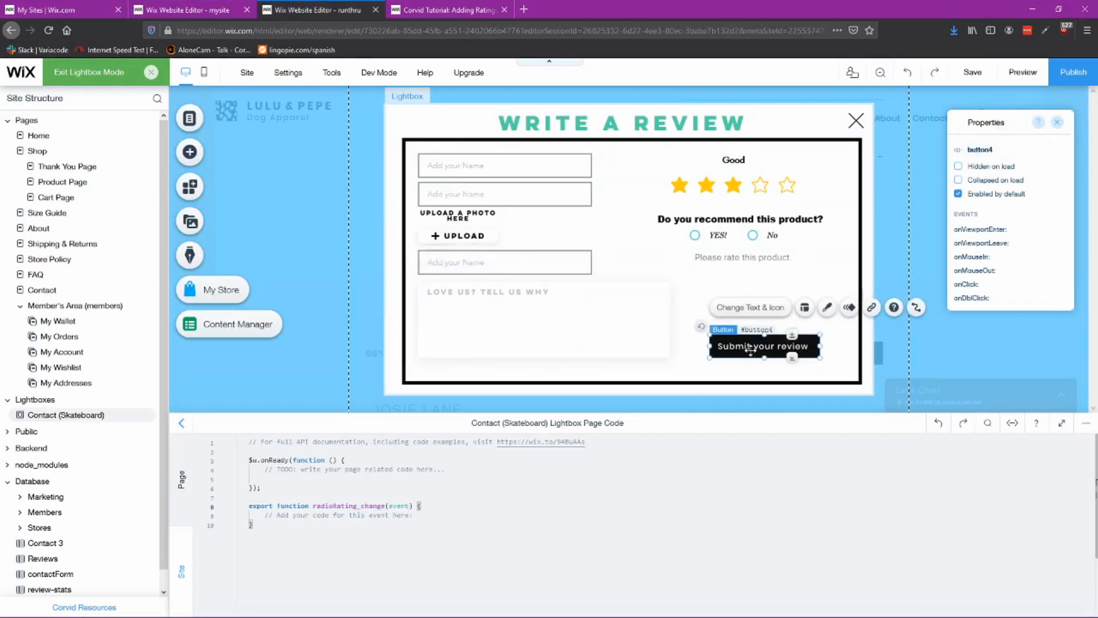
Step: Widen the Upload button to about 304 px so it spans the width of the input fields
{"action": "left_click", "coordinate": [478, 235]}
{"action": "left_click", "coordinate": [197, 13]}
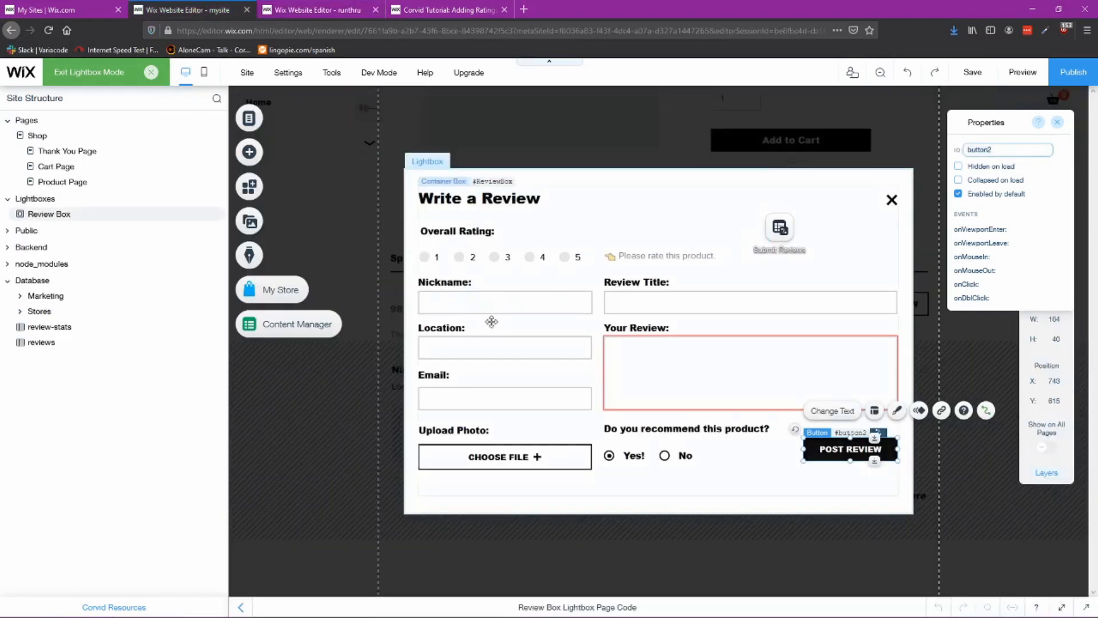
{"action": "left_click", "coordinate": [504, 455]}
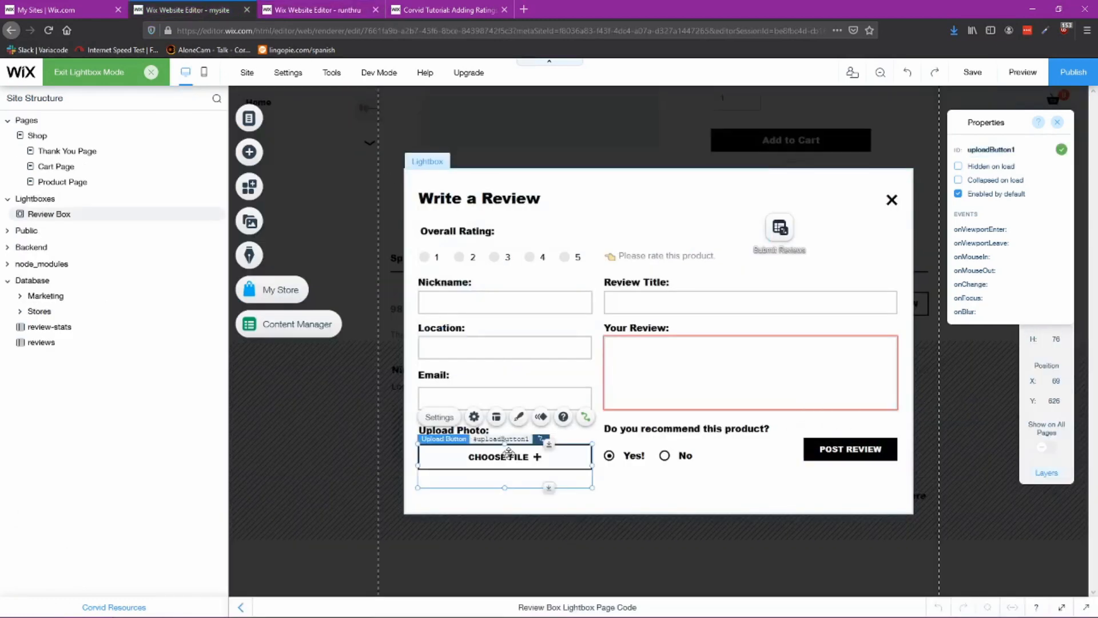
{"action": "left_click", "coordinate": [308, 9]}
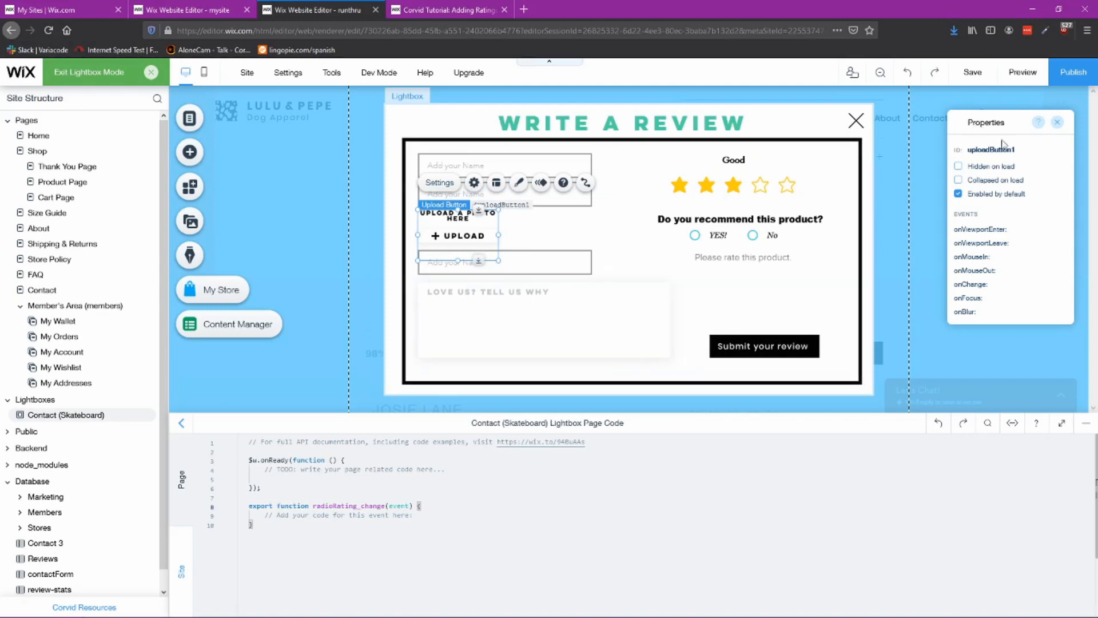
{"action": "left_click_drag", "start_coordinate": [517, 236], "coordinate": [589, 235]}
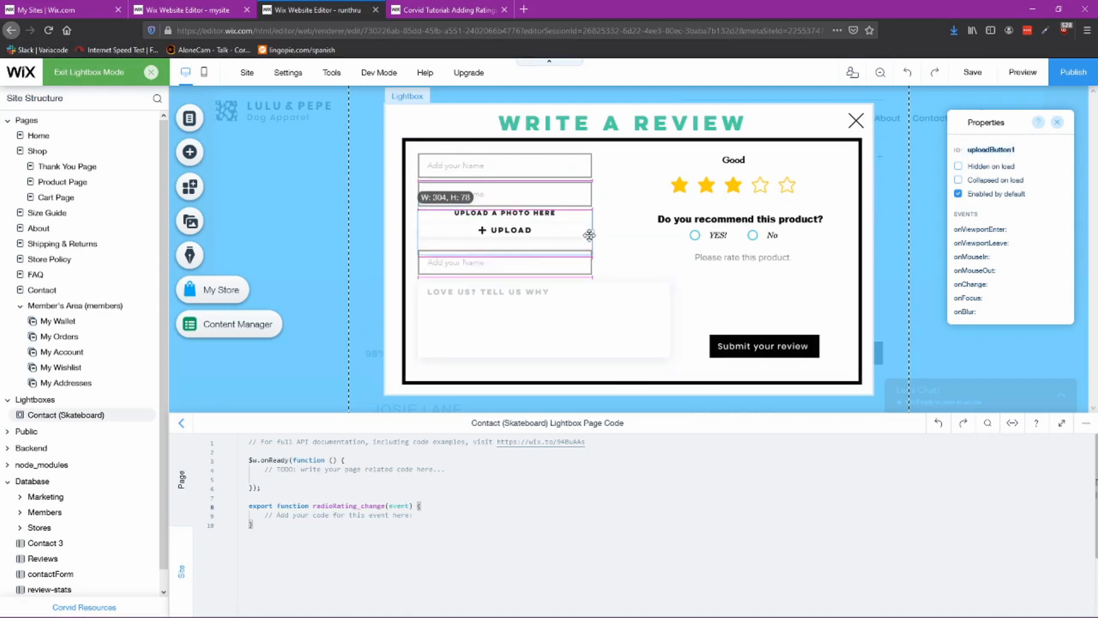
{"action": "left_click", "coordinate": [642, 277]}
{"action": "left_click_drag", "start_coordinate": [507, 216], "coordinate": [507, 218]}
{"action": "left_click", "coordinate": [601, 288]}
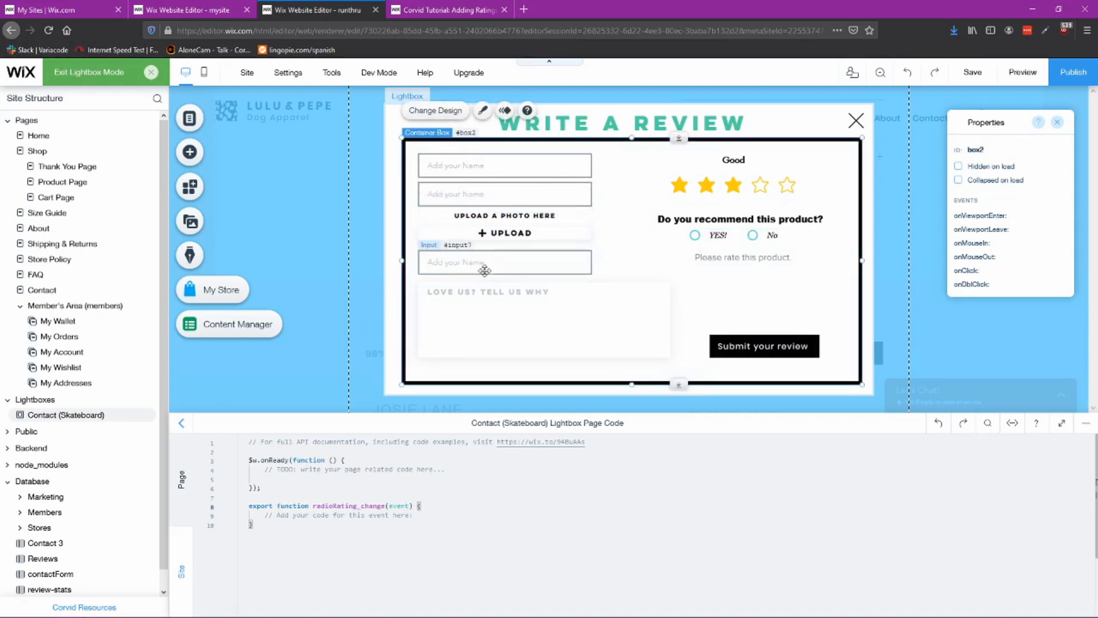
Step: Set the lightbox container box's ID to ReviewBox, matching the reference lightbox
{"action": "left_click", "coordinate": [399, 128]}
{"action": "left_click", "coordinate": [534, 167]}
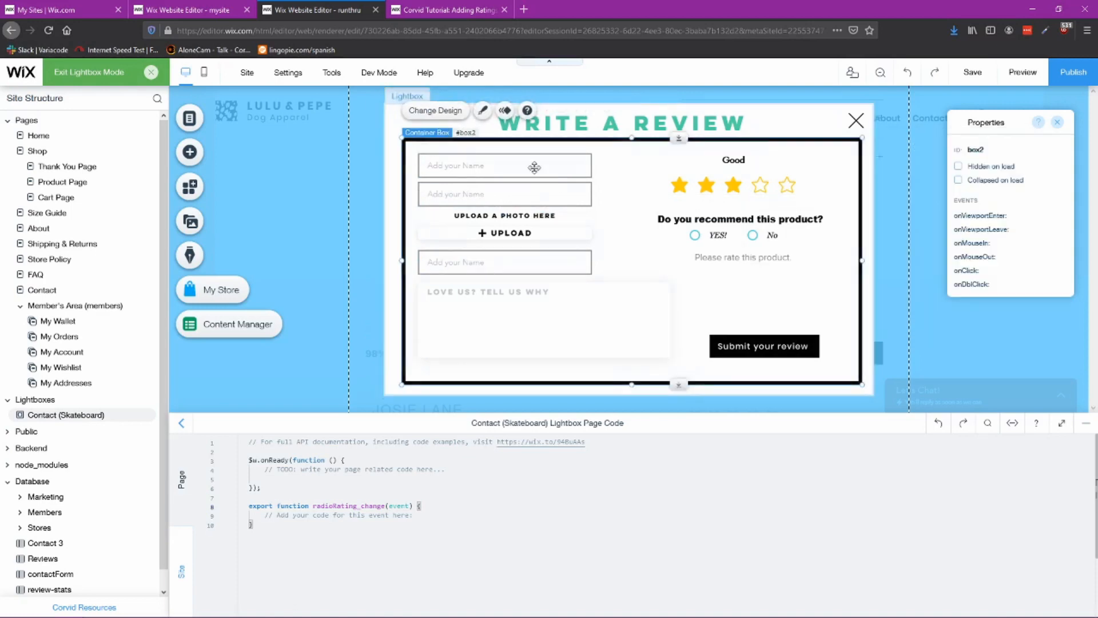
{"action": "left_click", "coordinate": [196, 10]}
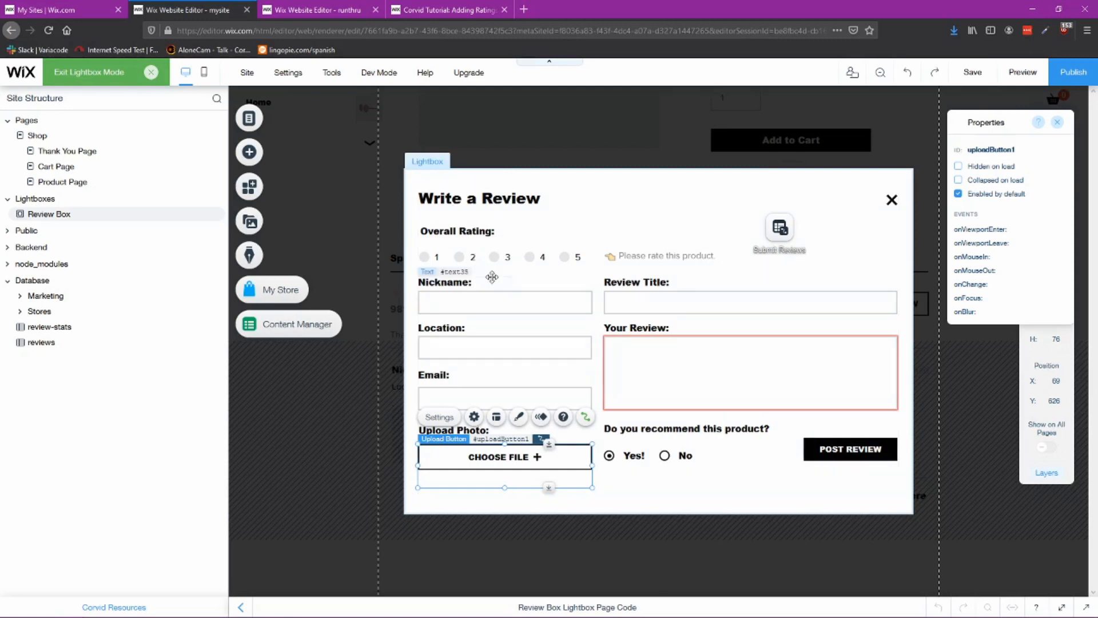
{"action": "left_click", "coordinate": [560, 235]}
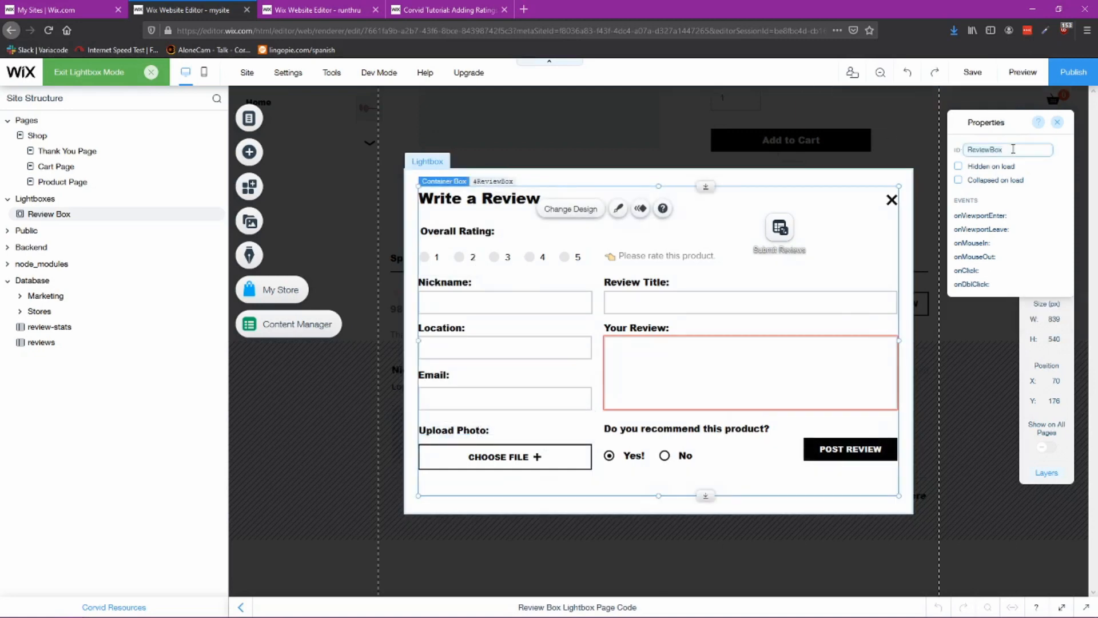
{"action": "left_click", "coordinate": [318, 10]}
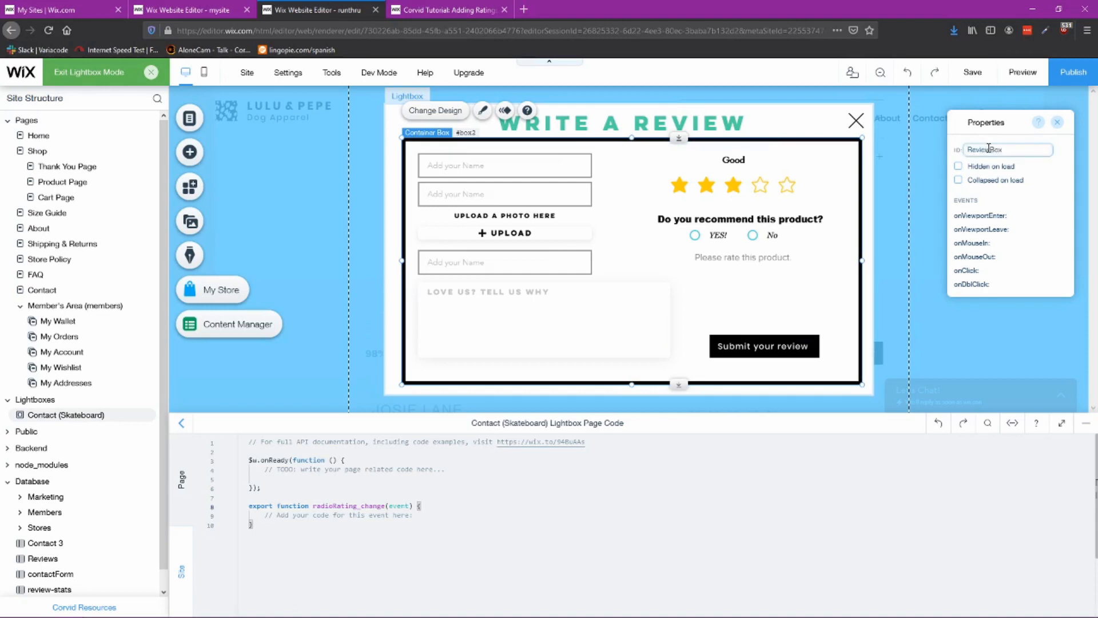
{"action": "key", "text": "Return"}
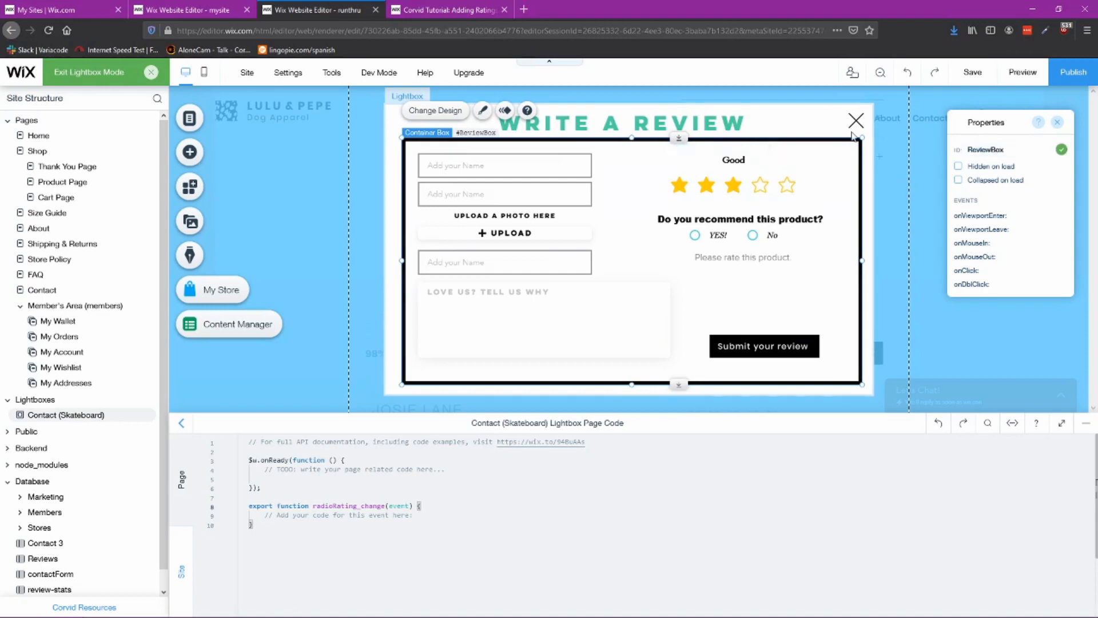
Step: Move the close icon down onto the box's top-right corner and set its ID to closeReviewBox, matching the reference lightbox
{"action": "left_click", "coordinate": [855, 122]}
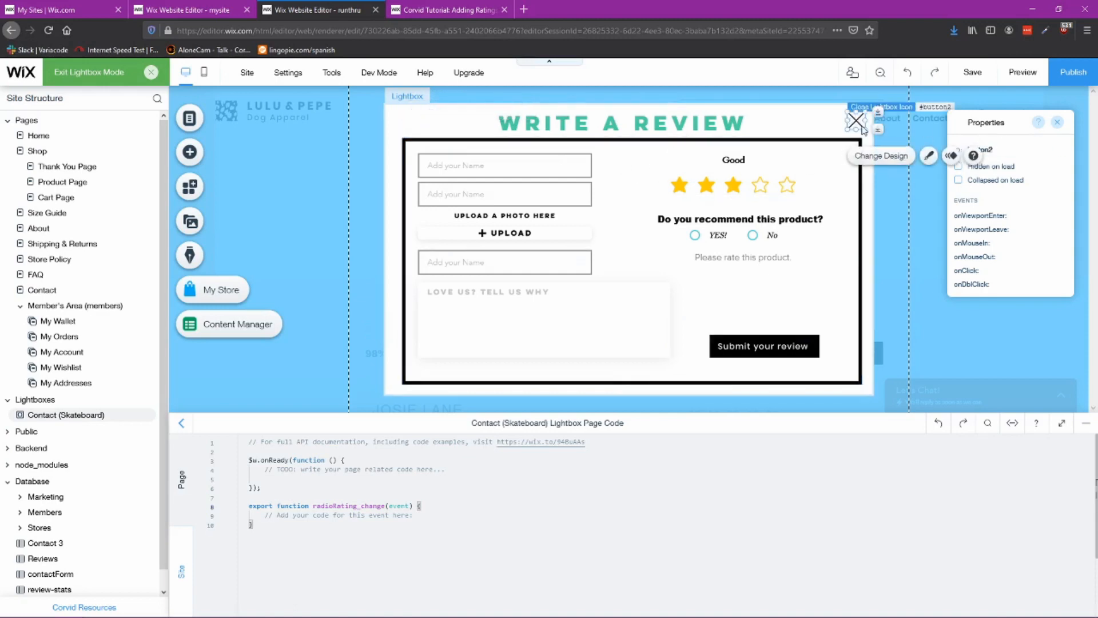
{"action": "left_click", "coordinate": [189, 10]}
{"action": "left_click", "coordinate": [890, 200]}
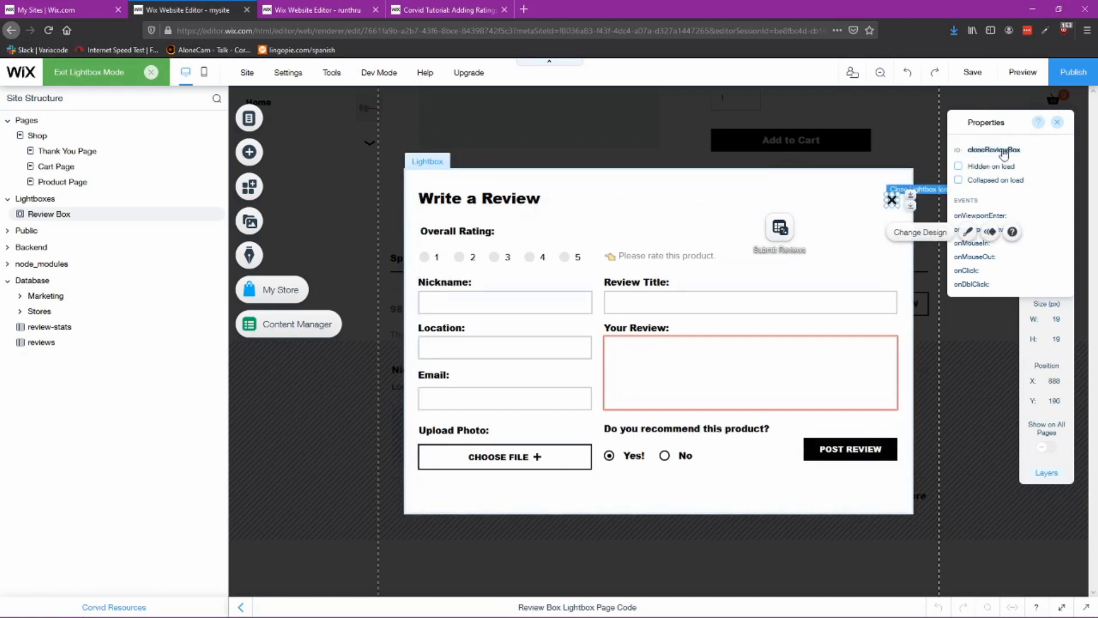
{"action": "left_click", "coordinate": [1022, 150]}
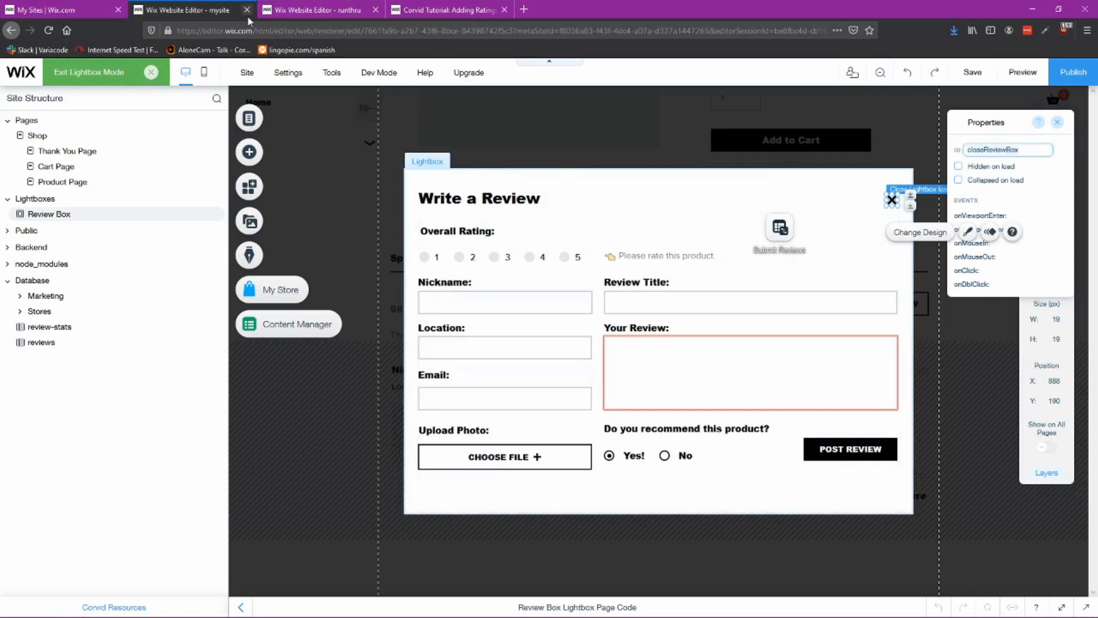
{"action": "left_click", "coordinate": [291, 11]}
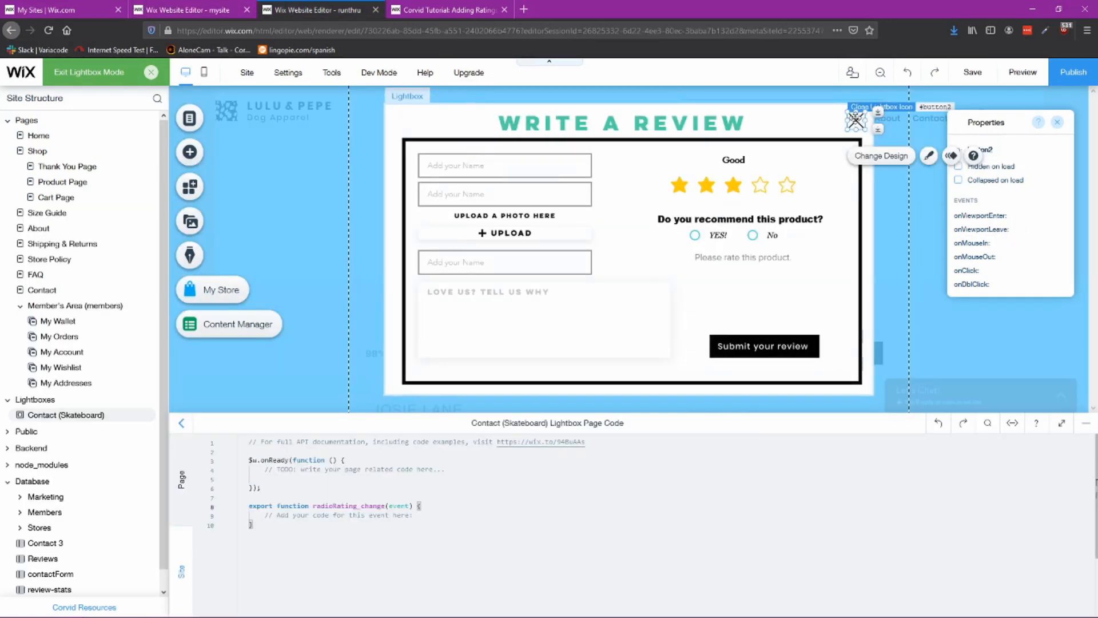
{"action": "left_click_drag", "start_coordinate": [856, 120], "coordinate": [840, 155]}
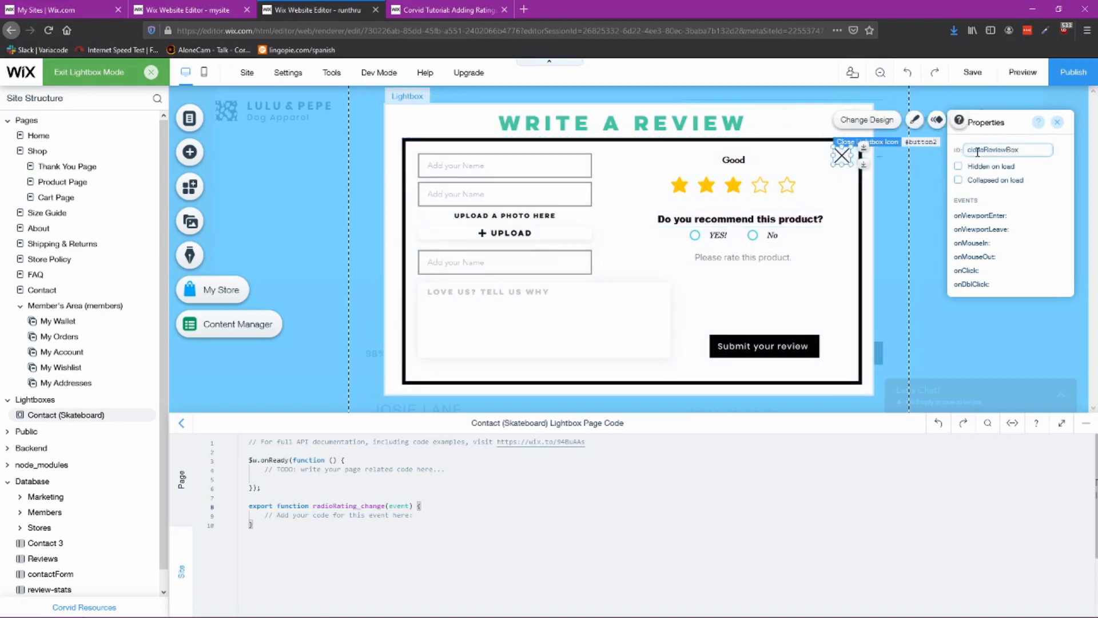
{"action": "left_click", "coordinate": [204, 12]}
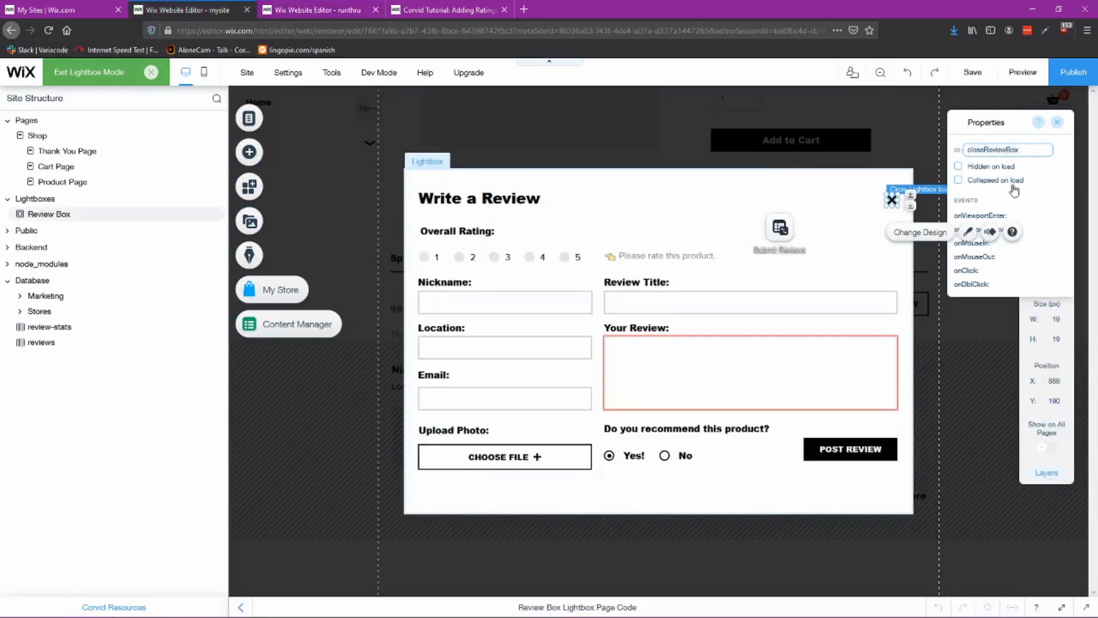
{"action": "key", "text": "ctrl+Tab"}
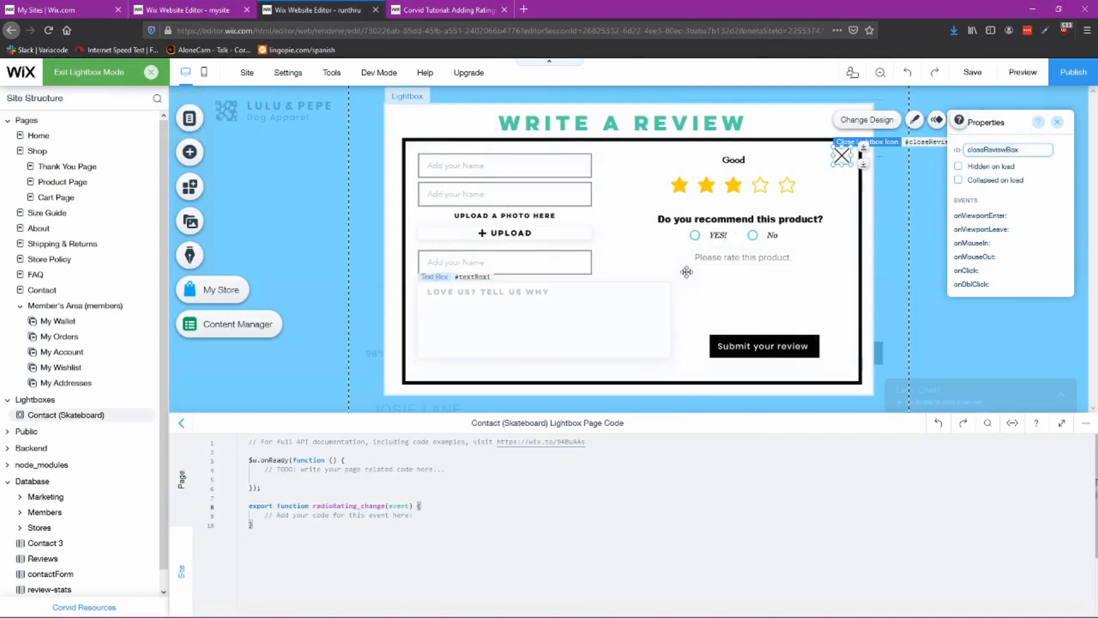
Step: Save the site
{"action": "left_click", "coordinate": [970, 74]}
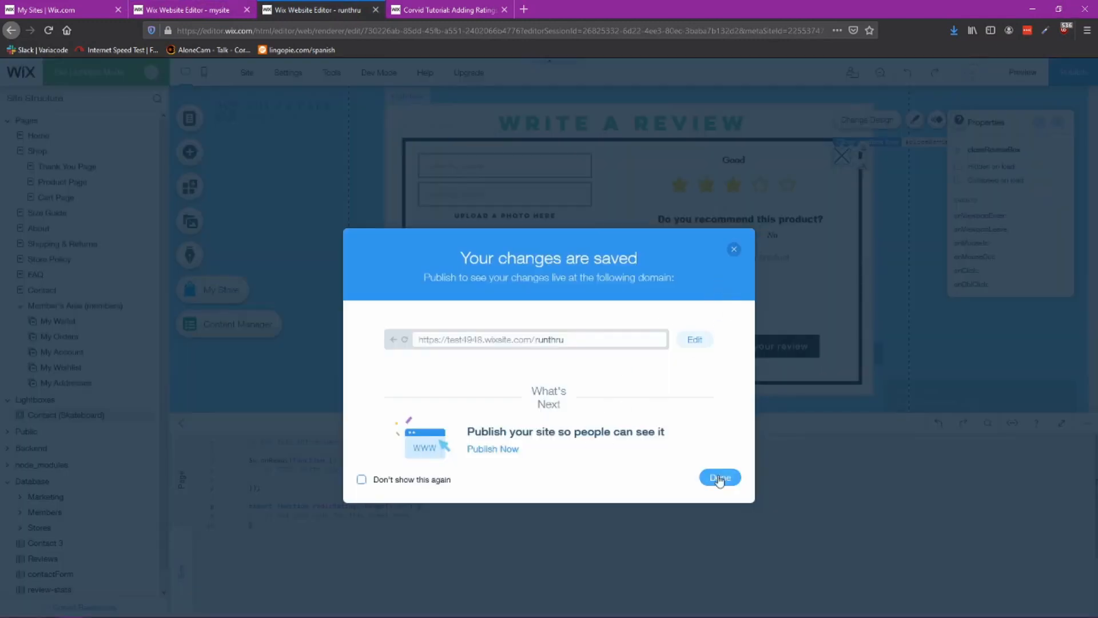
{"action": "left_click", "coordinate": [716, 477]}
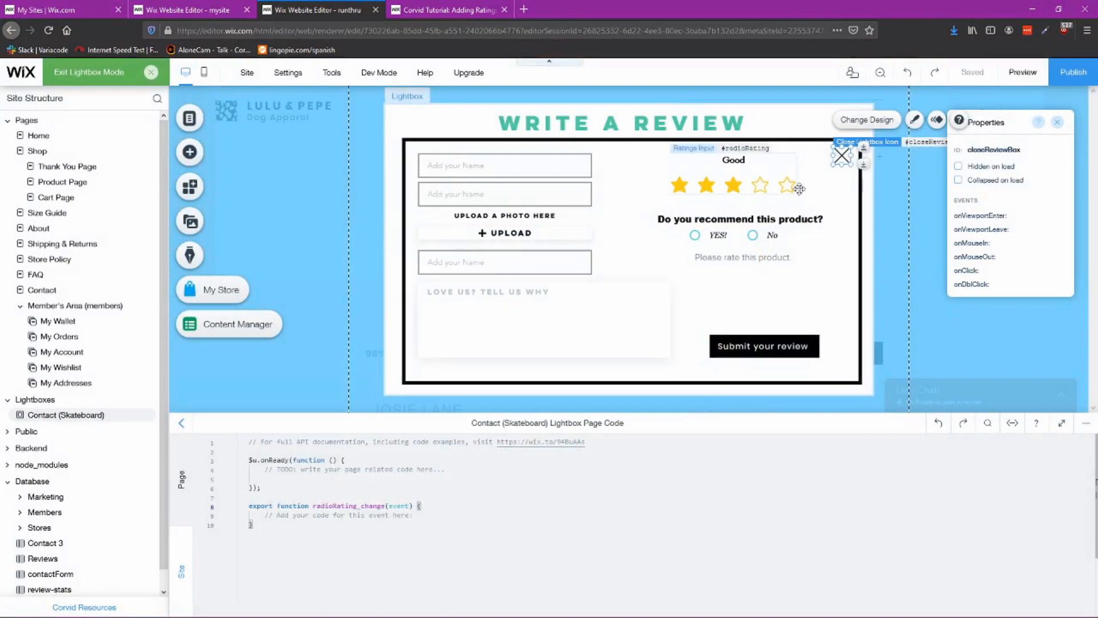
Step: Add a Dataset element to the lightbox and place it beside the product recommendation question
{"action": "left_click", "coordinate": [787, 274]}
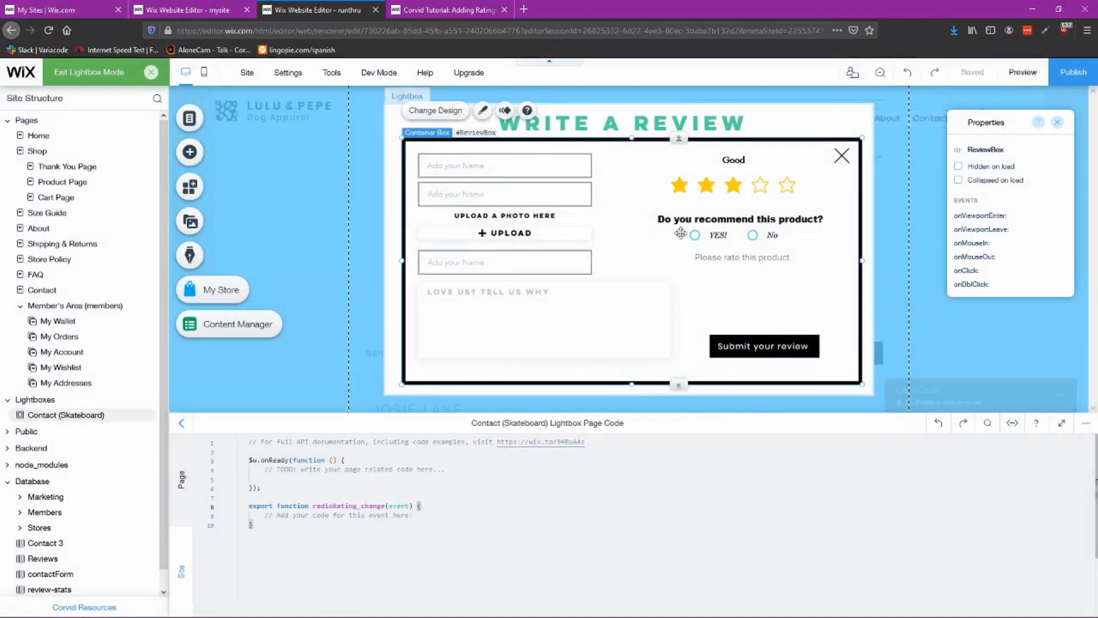
{"action": "left_click", "coordinate": [191, 151]}
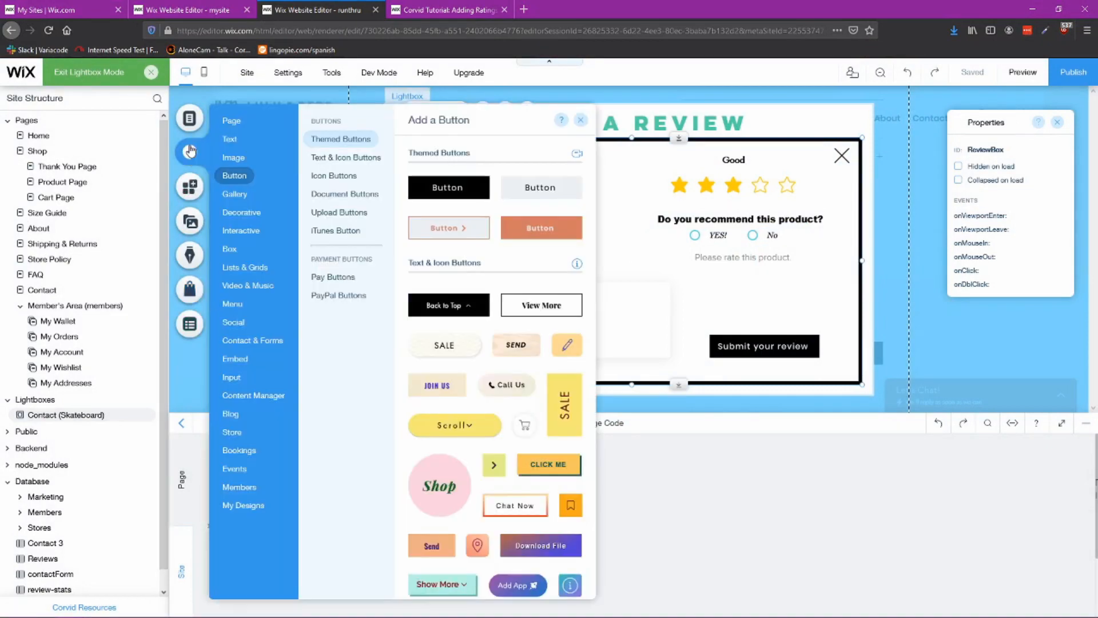
{"action": "mouse_move", "coordinate": [243, 399]}
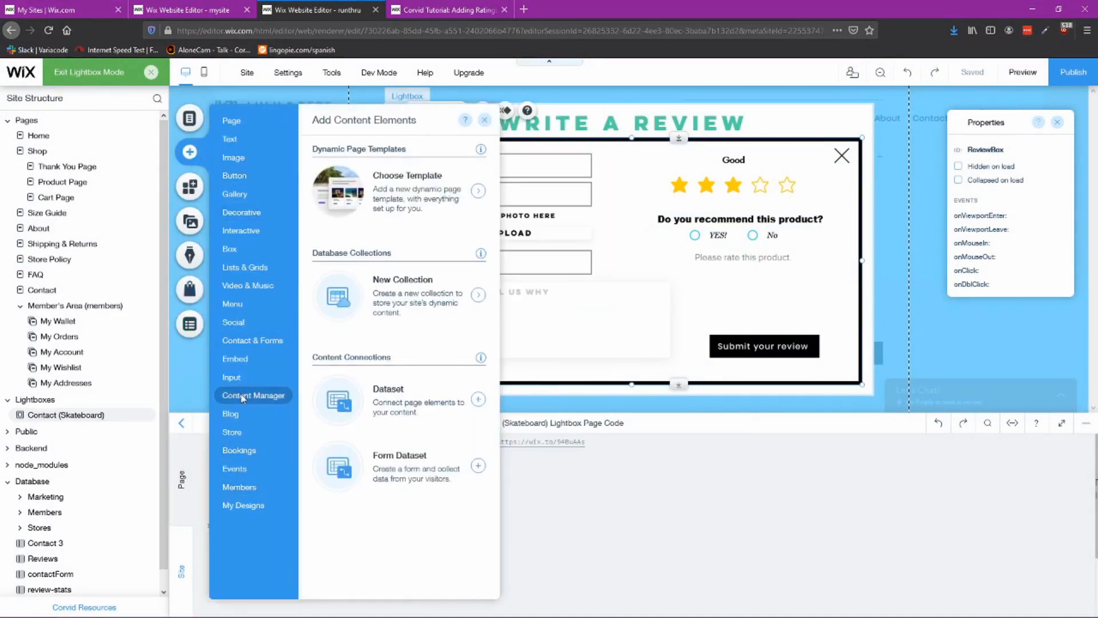
{"action": "left_click", "coordinate": [479, 400]}
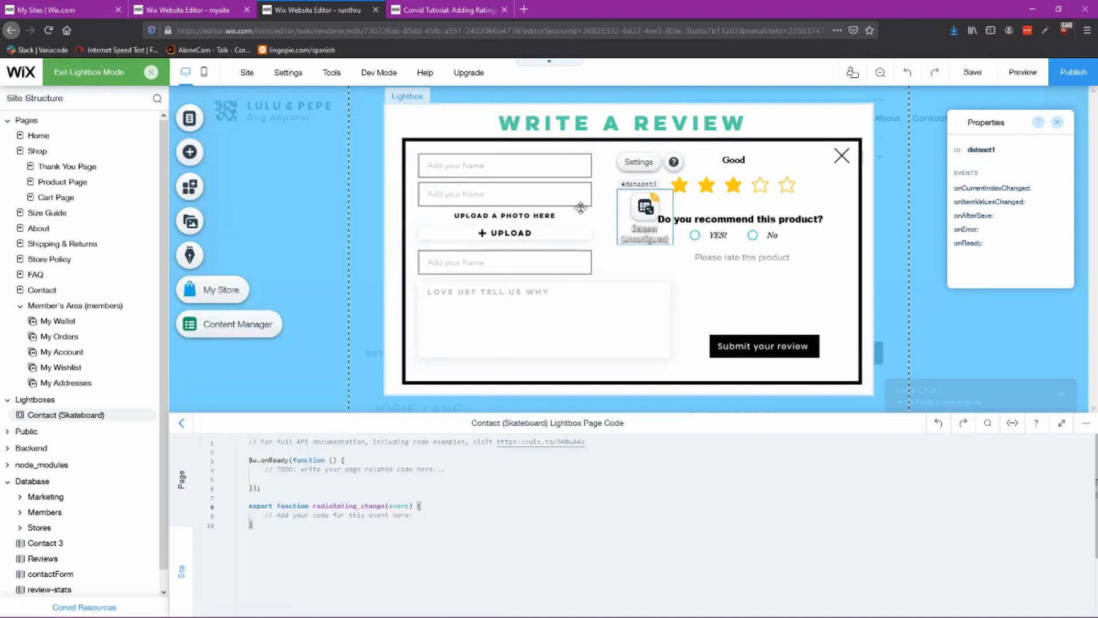
{"action": "left_click_drag", "start_coordinate": [643, 197], "coordinate": [828, 252]}
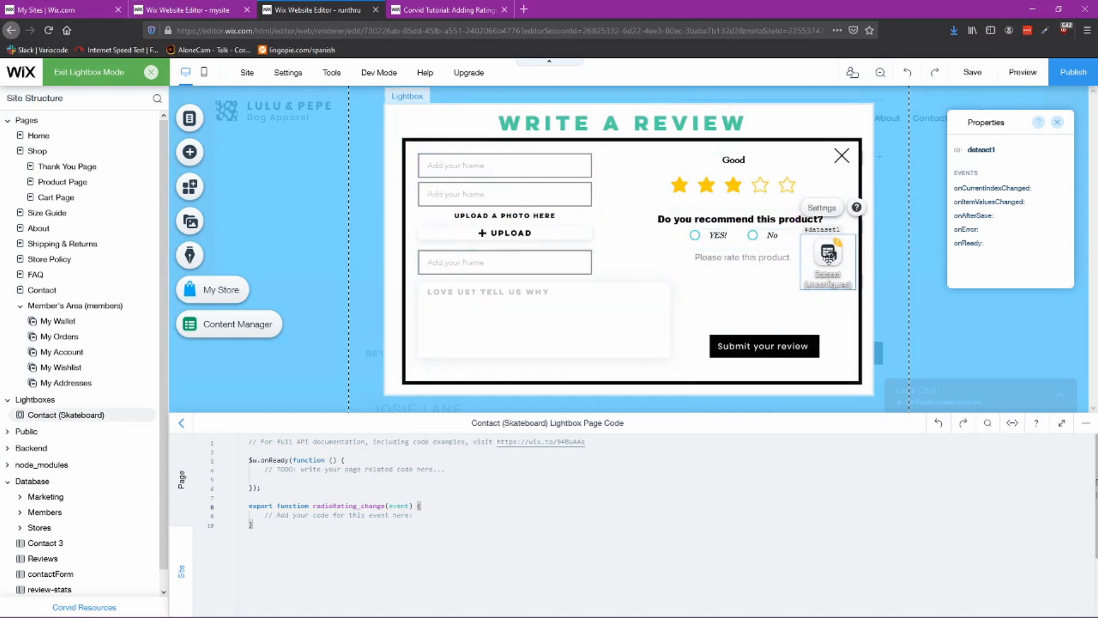
Step: Set the new dataset's ID to SubmitReviews, copied from the reference lightbox's dataset
{"action": "left_click", "coordinate": [200, 7]}
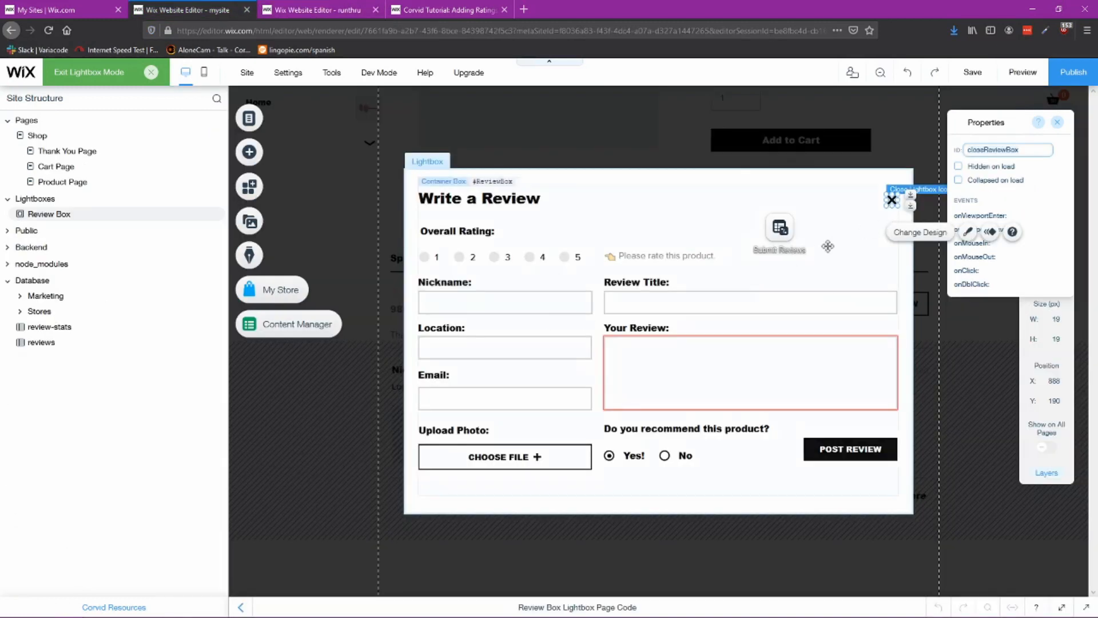
{"action": "left_click", "coordinate": [783, 227]}
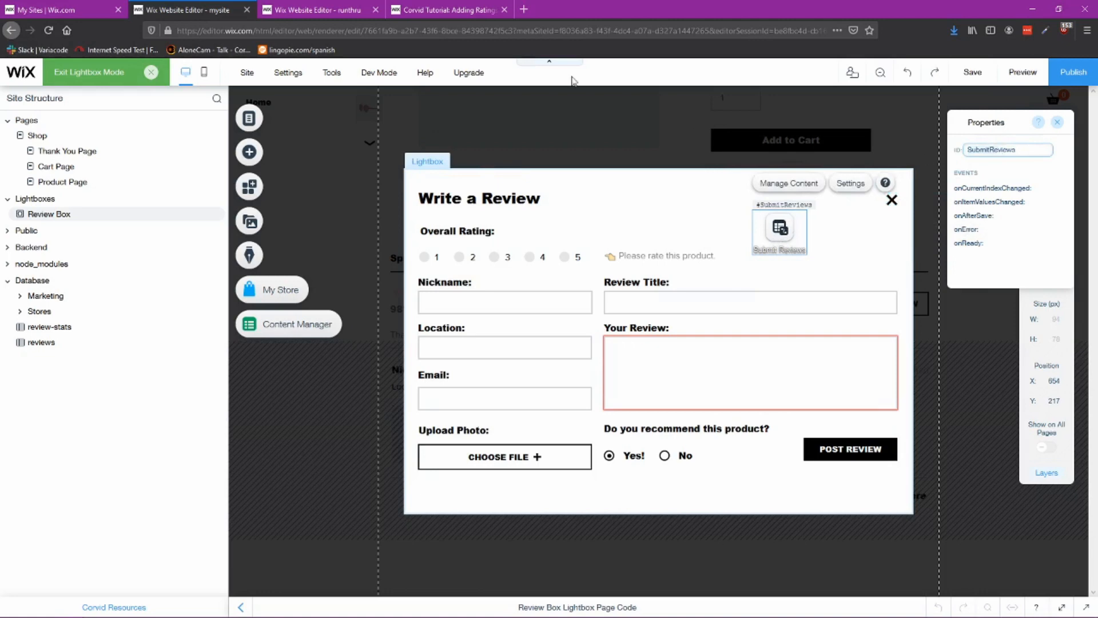
{"action": "left_click", "coordinate": [321, 10]}
{"action": "left_click", "coordinate": [993, 148]}
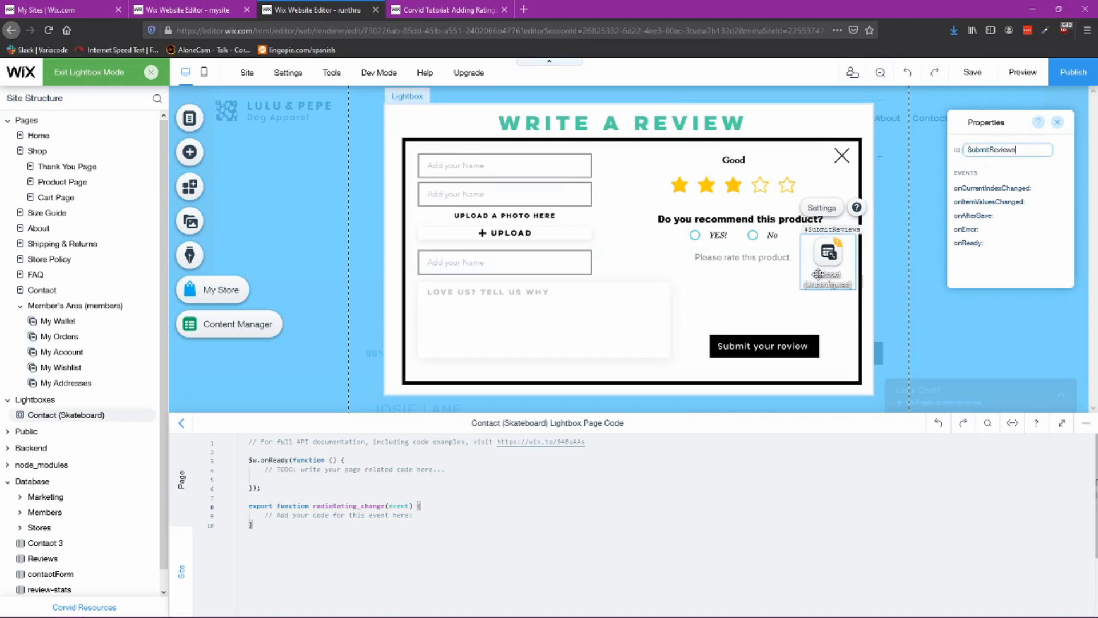
Step: Open the dataset settings and connect the dataset to the Reviews collection
{"action": "left_click", "coordinate": [821, 208]}
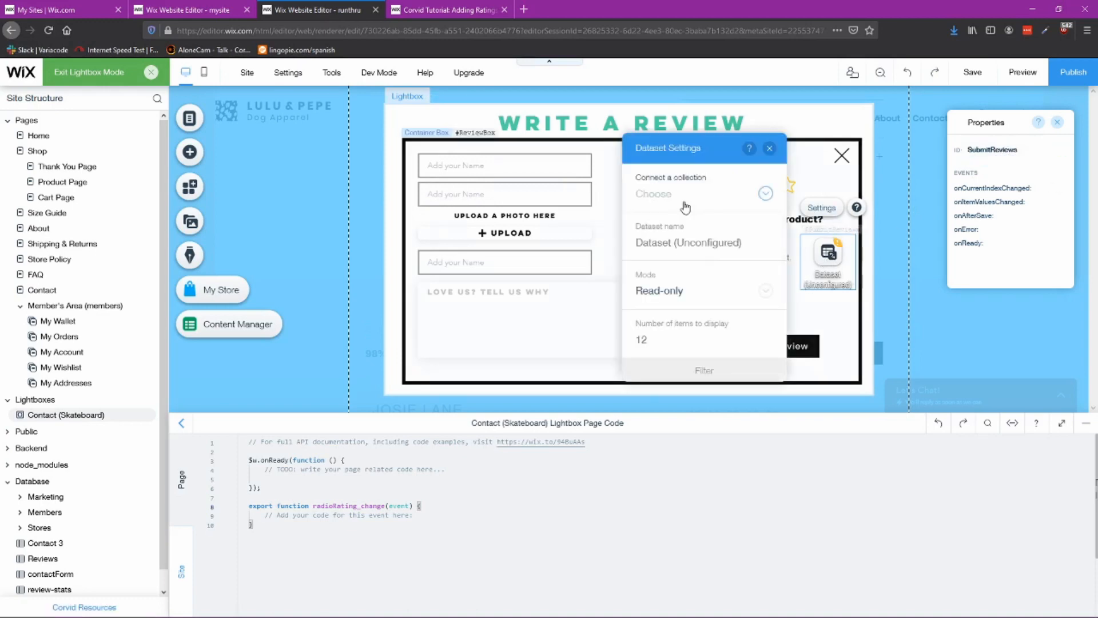
{"action": "left_click", "coordinate": [686, 205]}
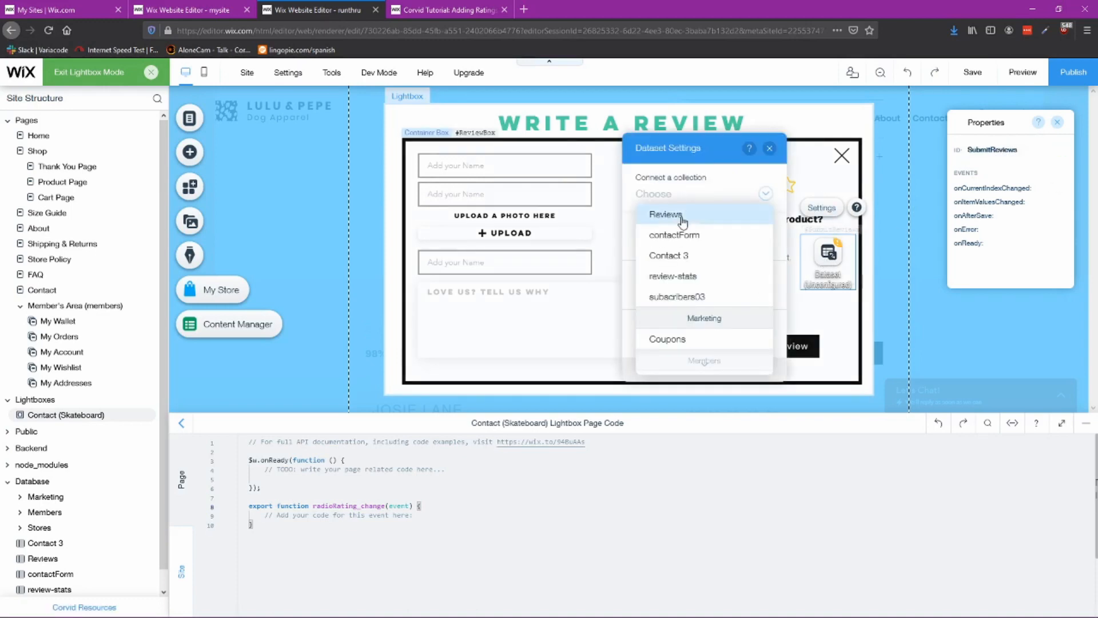
{"action": "left_click", "coordinate": [682, 215]}
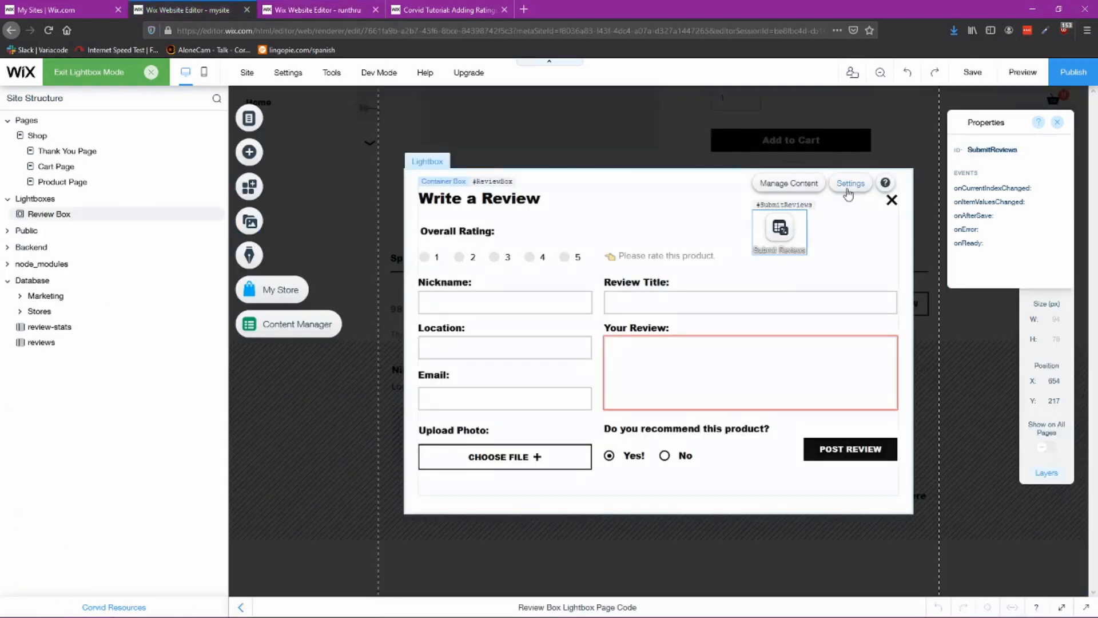
Step: Set the dataset's mode to Write-only, matching the reference dataset settings
{"action": "left_click", "coordinate": [850, 183]}
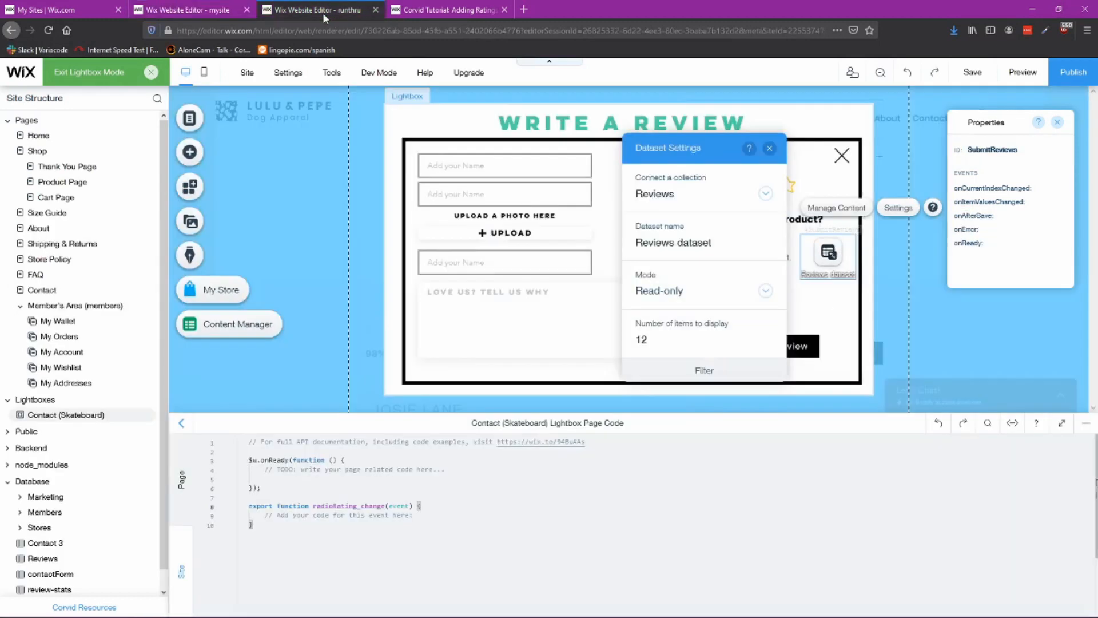
{"action": "left_click", "coordinate": [720, 289]}
{"action": "left_click", "coordinate": [688, 222]}
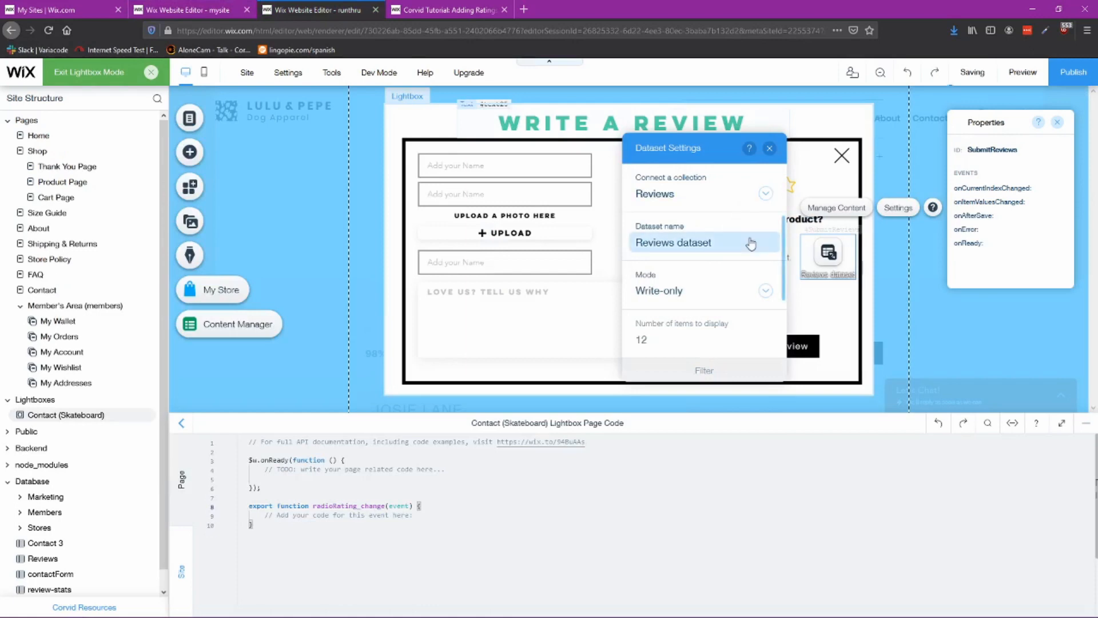
Step: Rename the dataset as Submit Reviews and compare its remaining settings with the reference dataset
{"action": "left_click", "coordinate": [212, 13]}
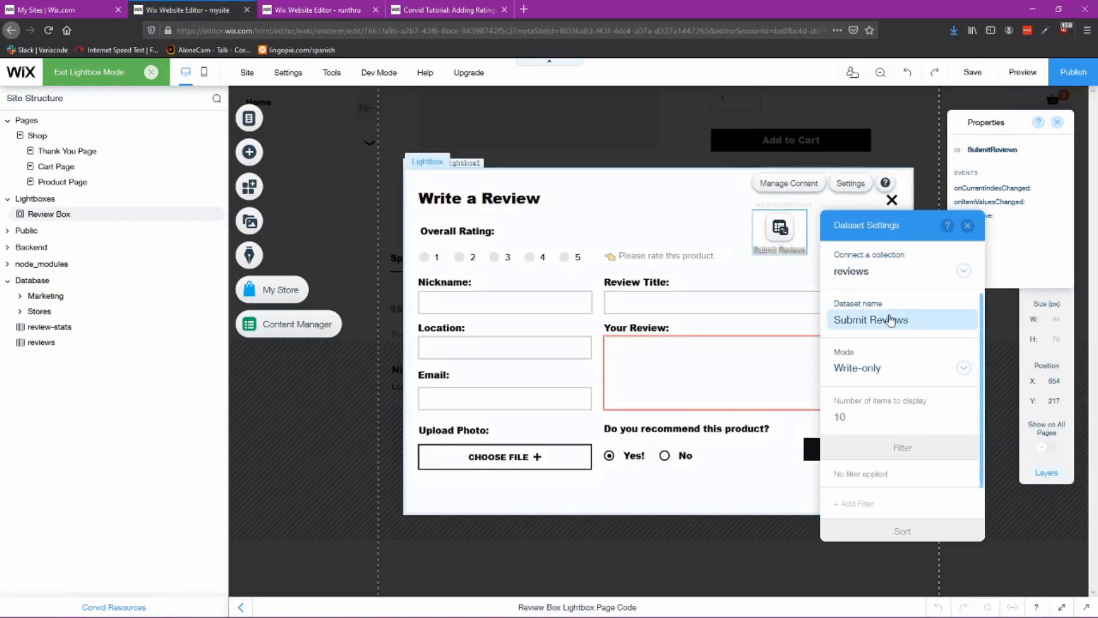
{"action": "left_click", "coordinate": [315, 10]}
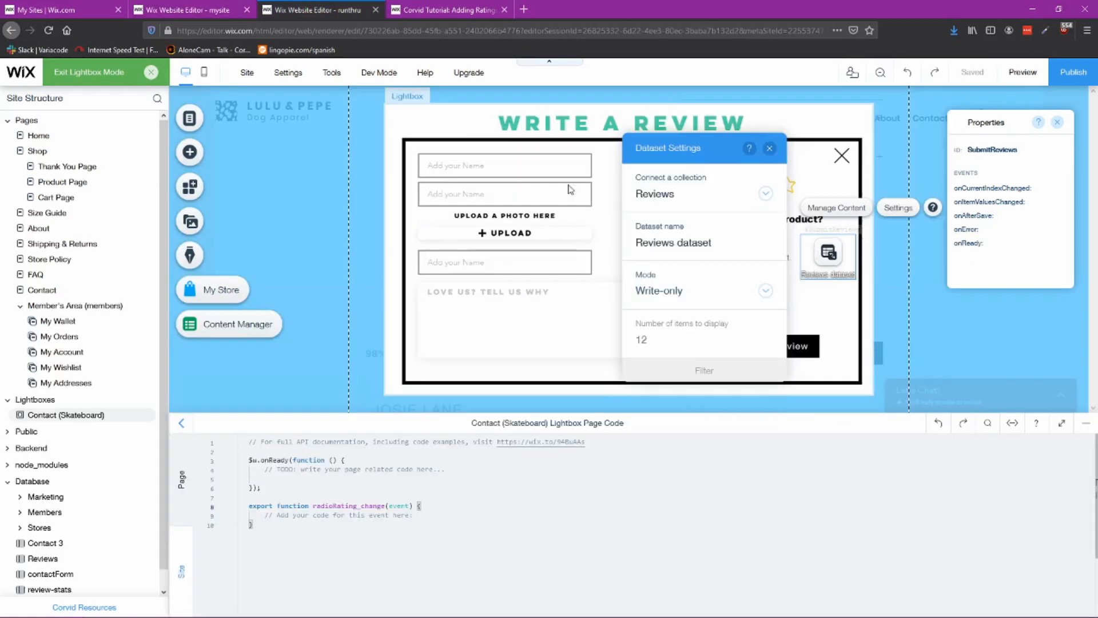
{"action": "type", "text": "Submit Reviews"}
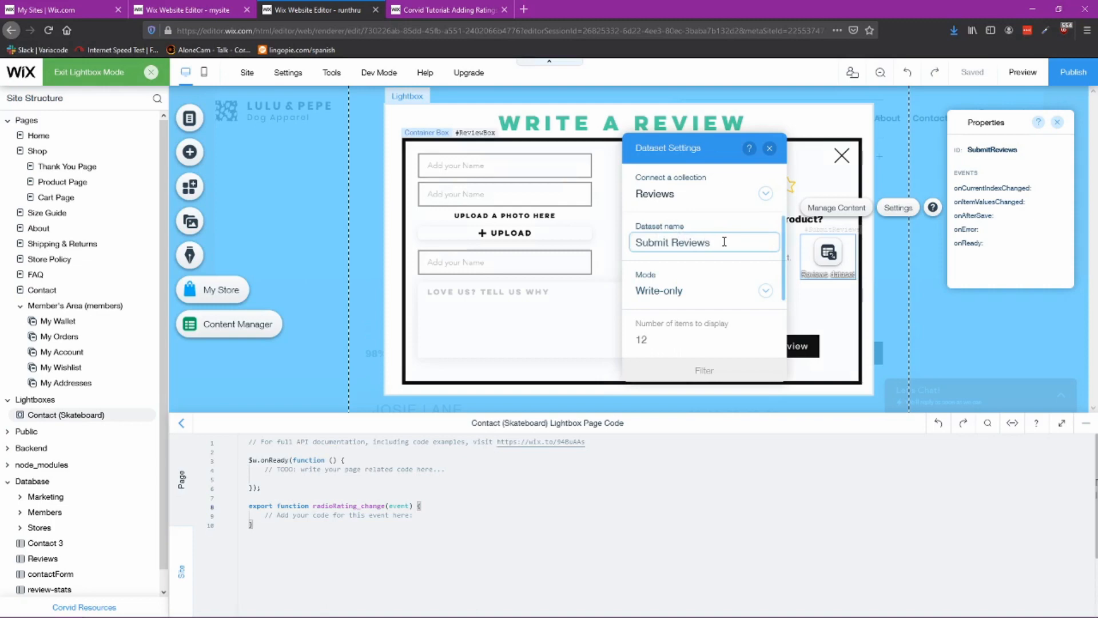
{"action": "left_click", "coordinate": [198, 10]}
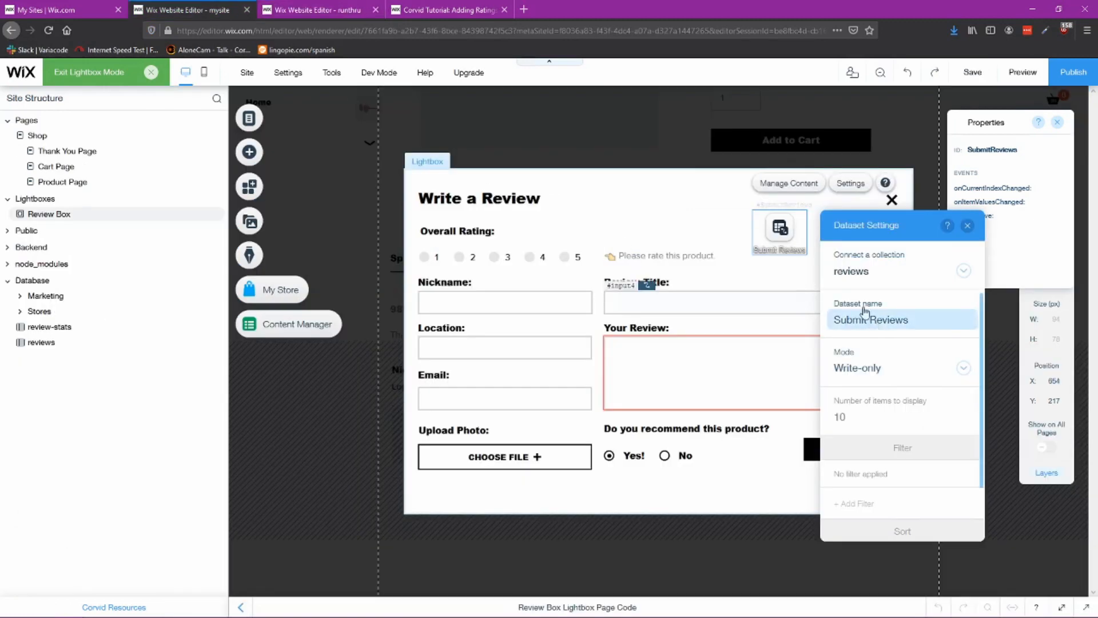
{"action": "left_click", "coordinate": [315, 10]}
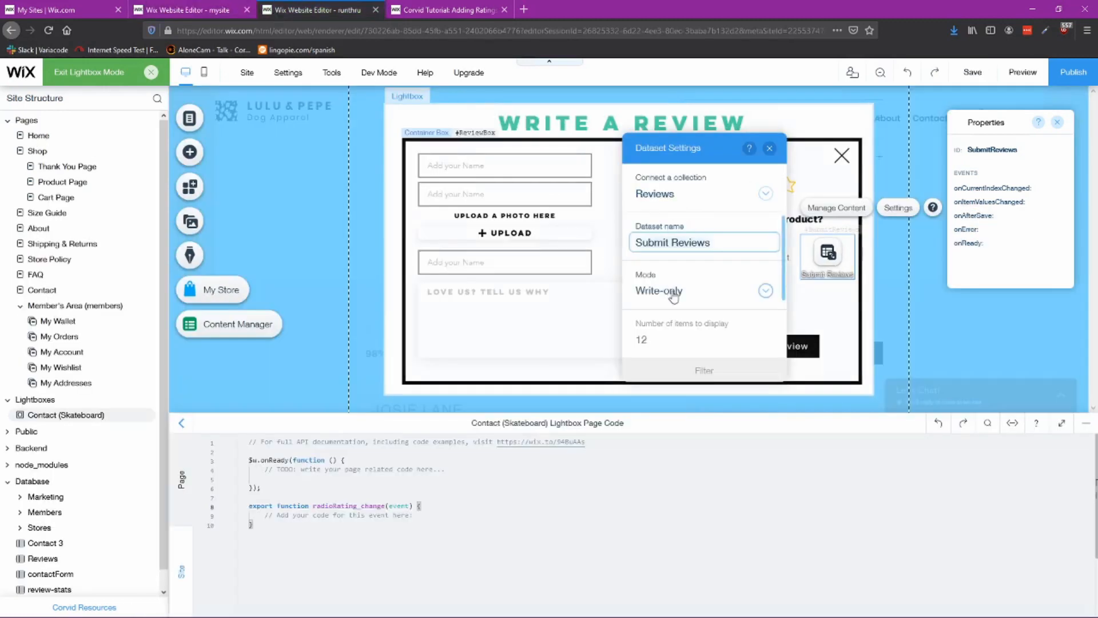
{"action": "scroll", "coordinate": [735, 346], "scroll_direction": "down", "scroll_amount": 3}
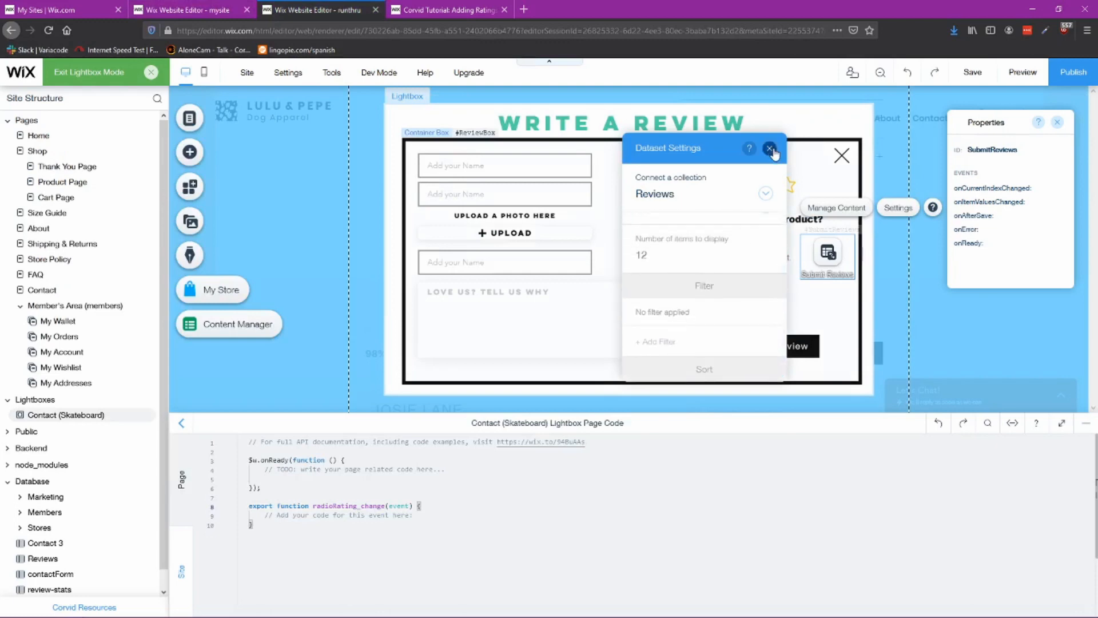
{"action": "left_click", "coordinate": [198, 9]}
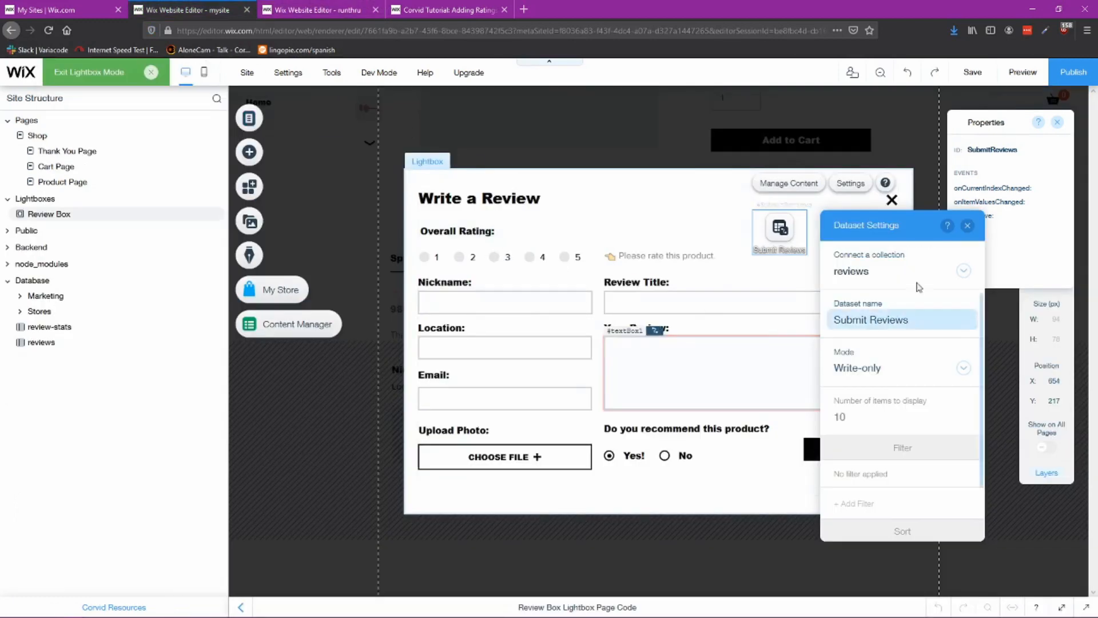
Step: Close the reference dataset settings and inspect the IDs of the reference rating buttons and input fields
{"action": "left_click", "coordinate": [967, 226]}
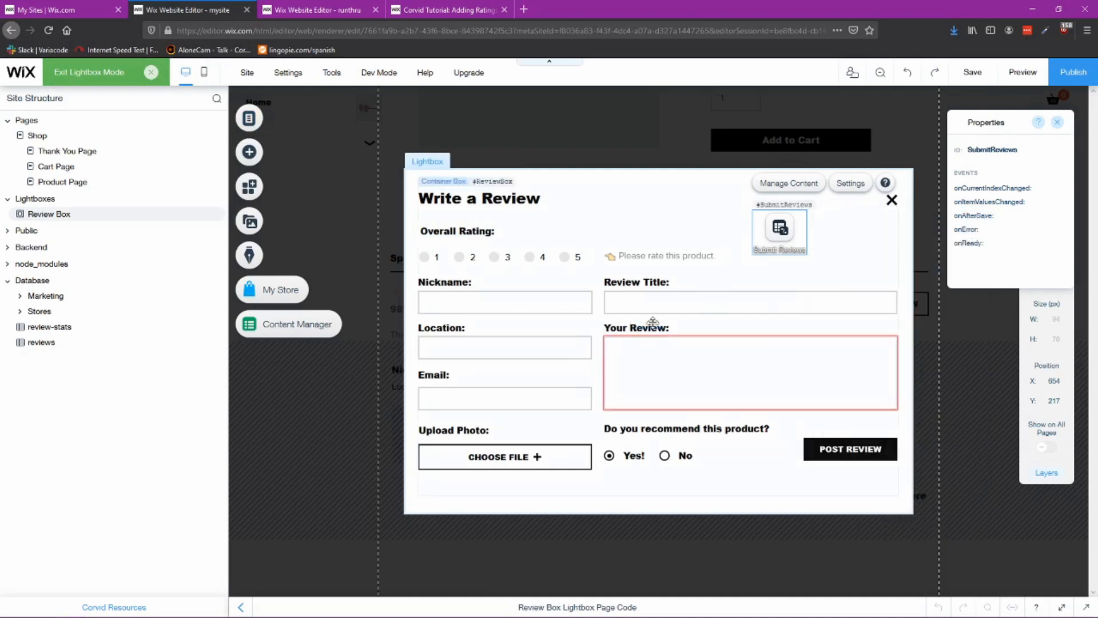
{"action": "left_click", "coordinate": [541, 257]}
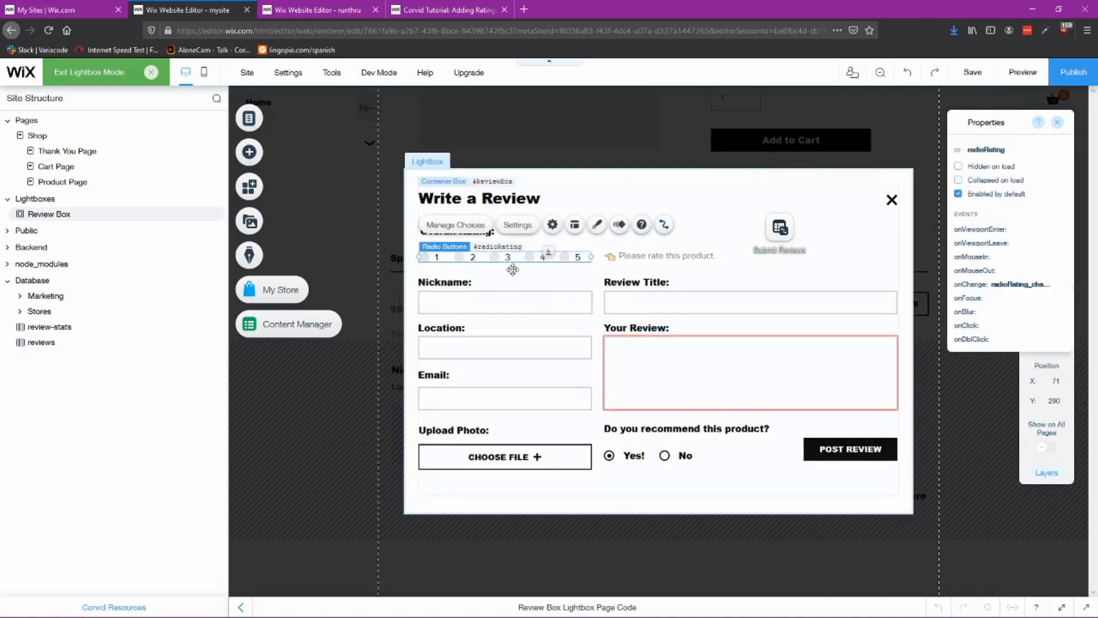
{"action": "left_click", "coordinate": [507, 302]}
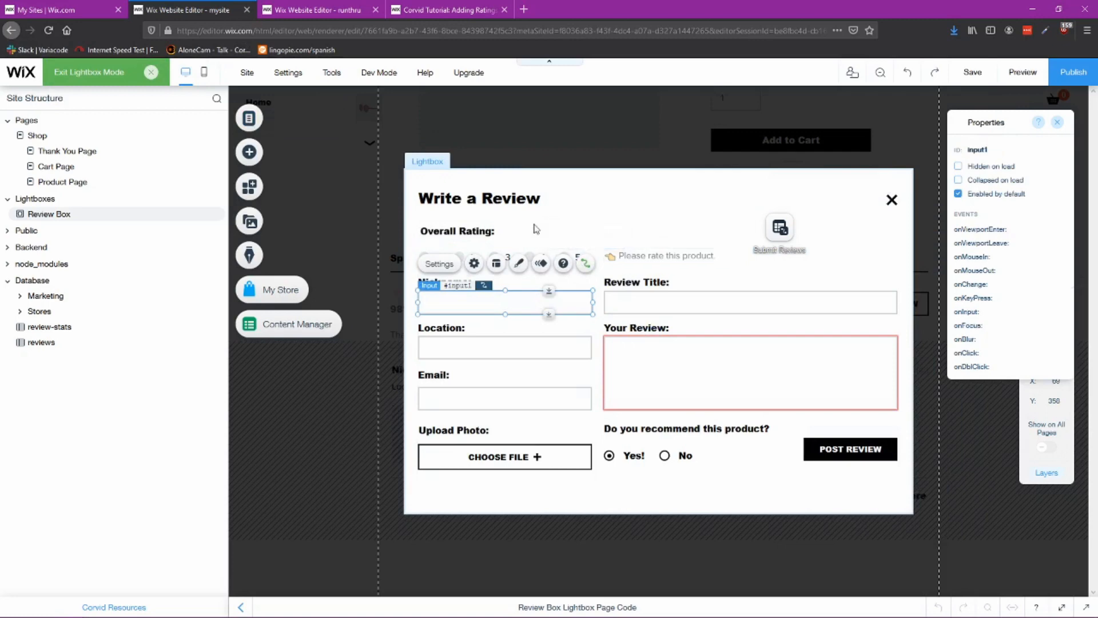
{"action": "left_click", "coordinate": [546, 257]}
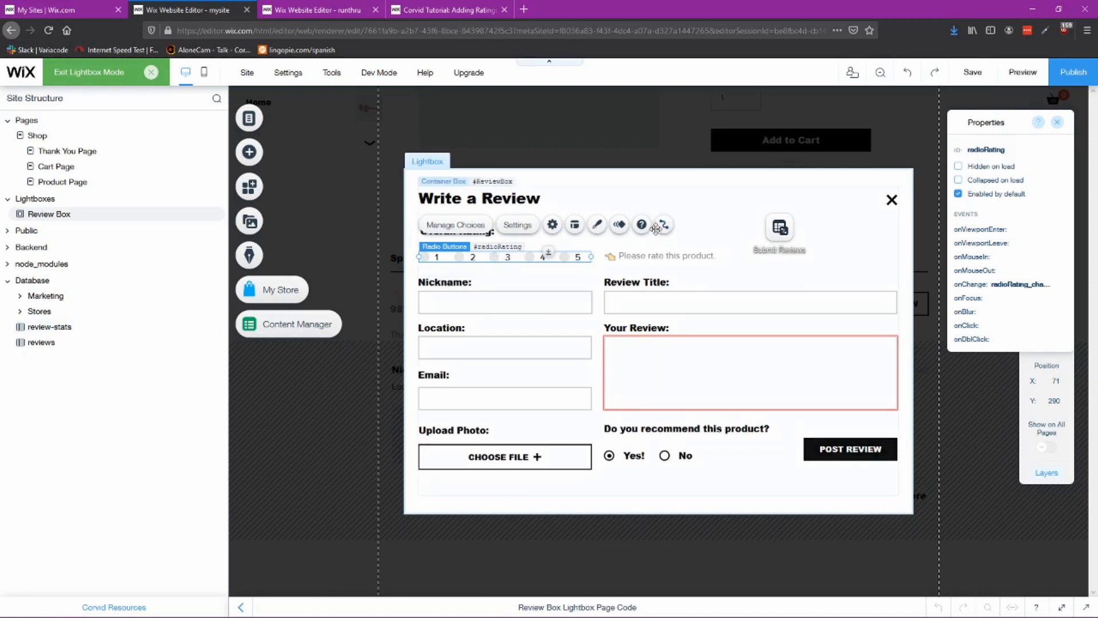
{"action": "left_click", "coordinate": [495, 304]}
{"action": "left_click", "coordinate": [543, 336]}
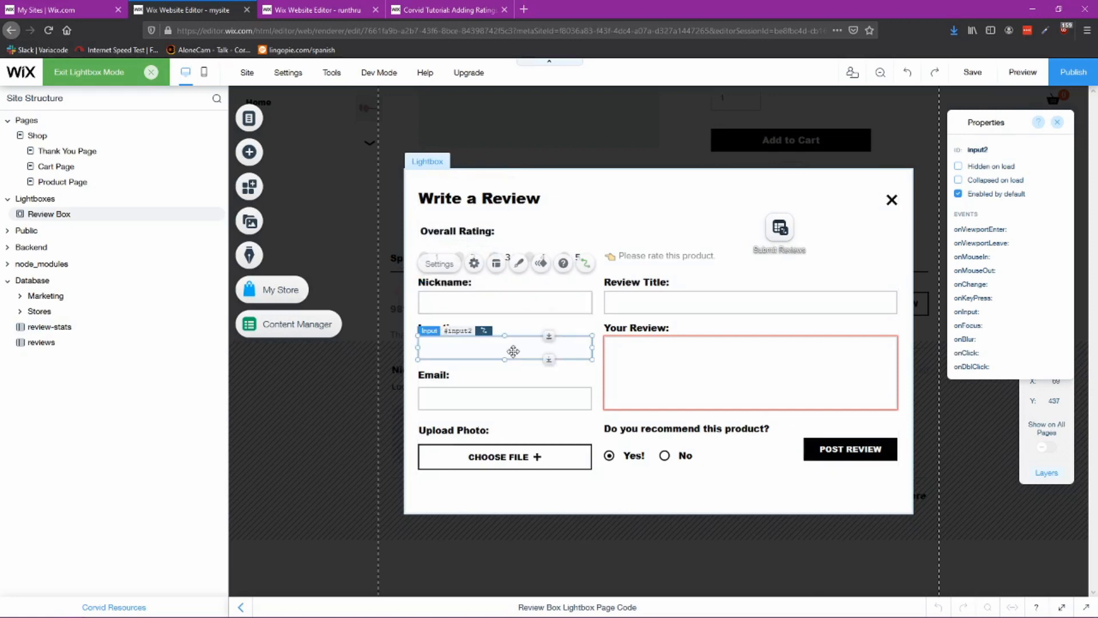
{"action": "left_click", "coordinate": [523, 399]}
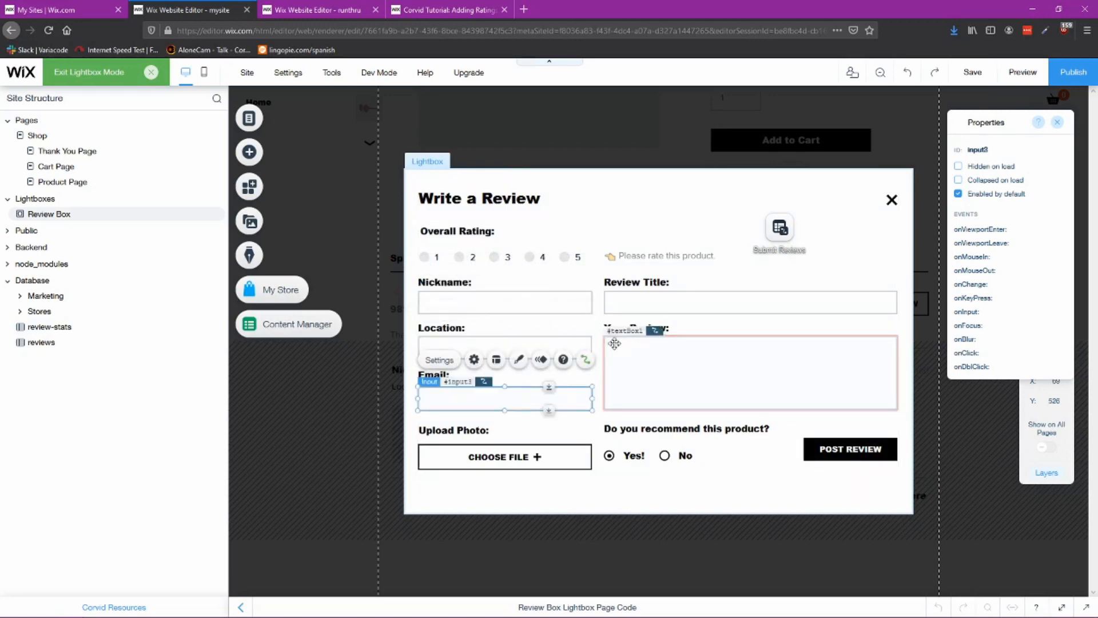
Step: Inspect the IDs of the reference review title input, review text box, upload button, recommend radio buttons and post button
{"action": "left_click", "coordinate": [652, 306]}
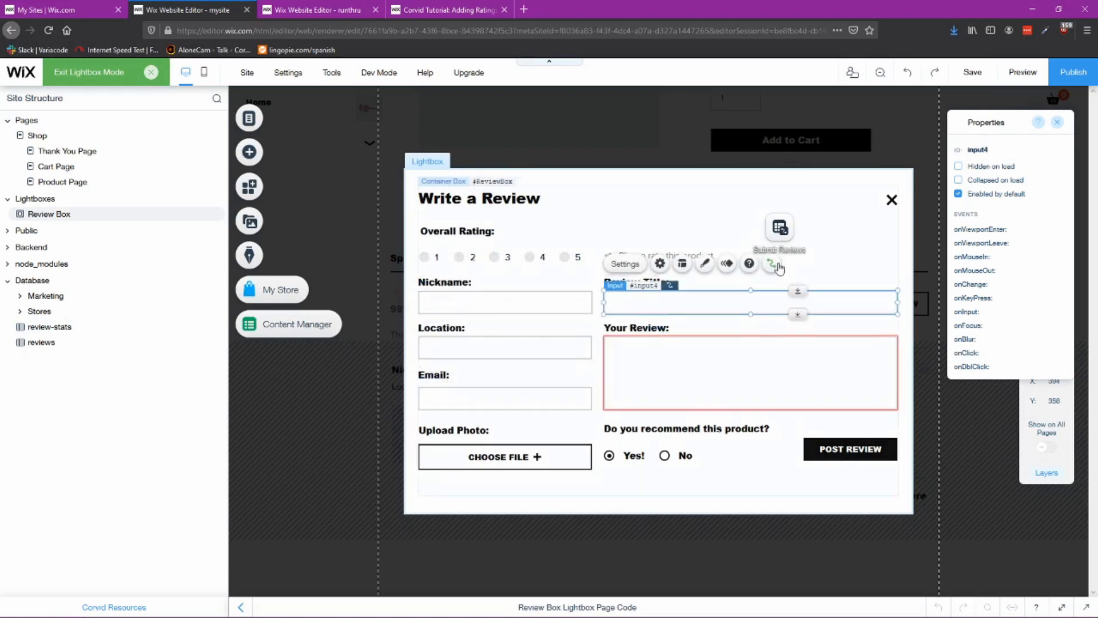
{"action": "left_click", "coordinate": [766, 352]}
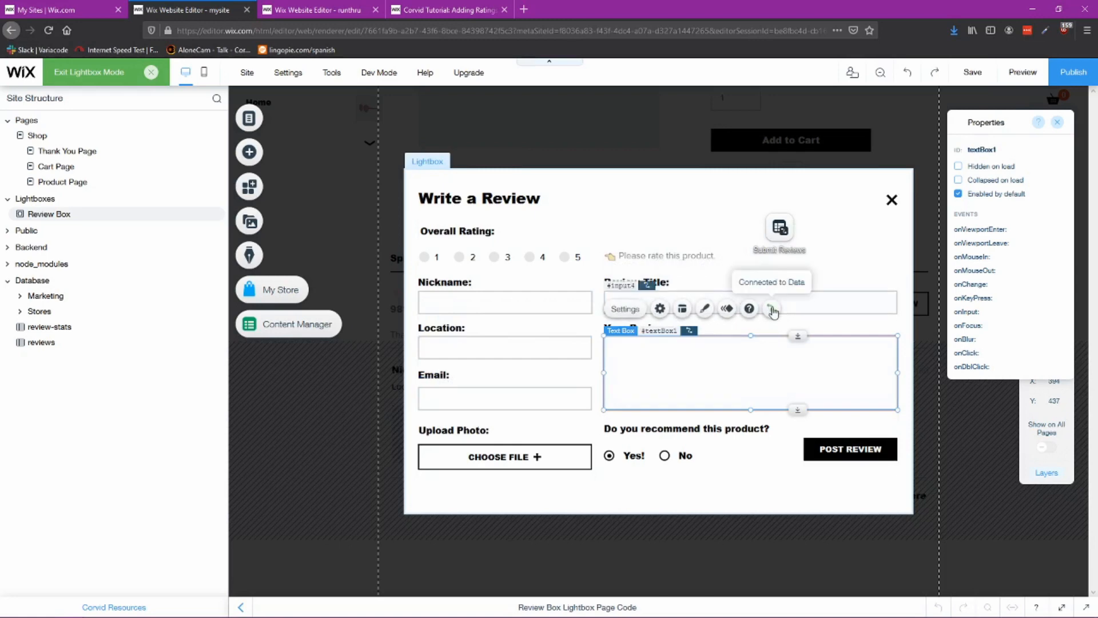
{"action": "left_click", "coordinate": [518, 456]}
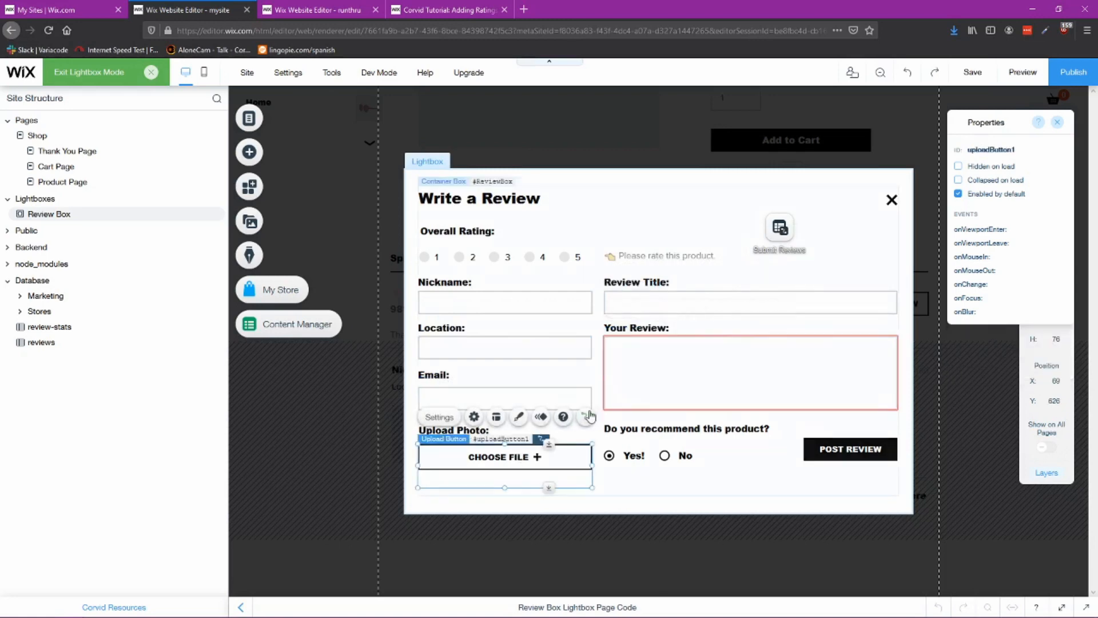
{"action": "left_click", "coordinate": [638, 453]}
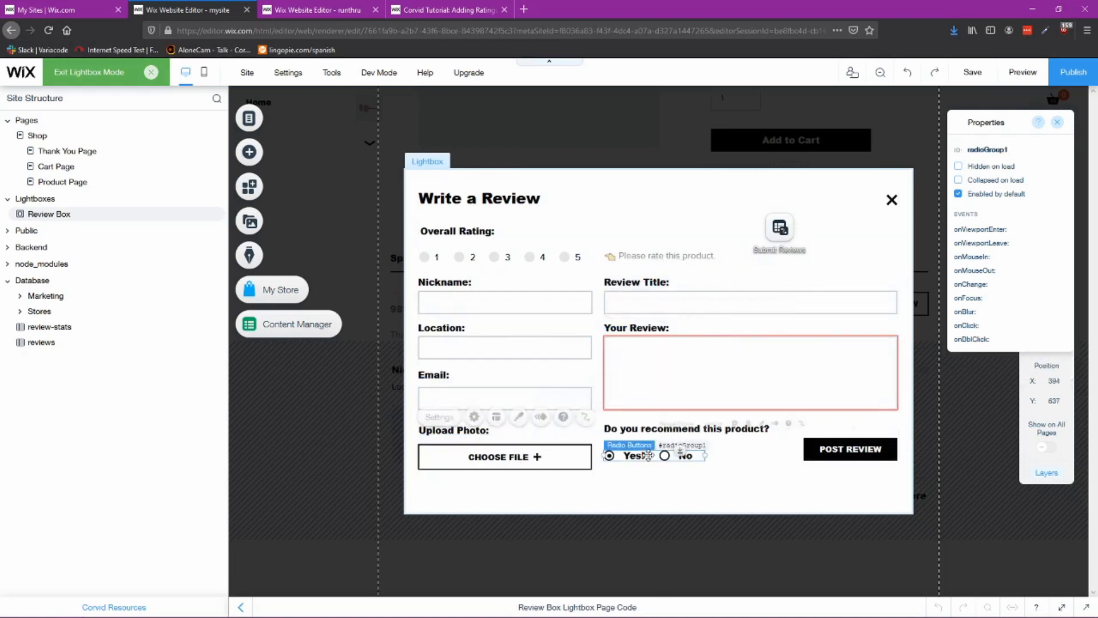
{"action": "left_click", "coordinate": [841, 443]}
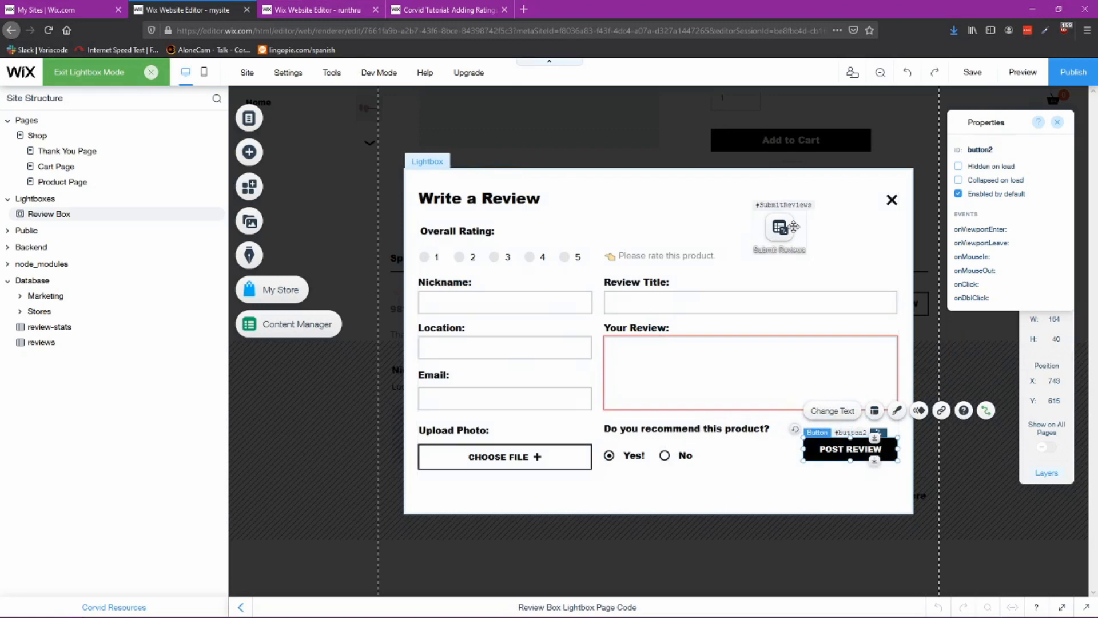
Step: Switch to the own site's editor tab and review the name input field's settings
{"action": "key", "text": "ctrl+Tab"}
{"action": "left_click", "coordinate": [492, 171]}
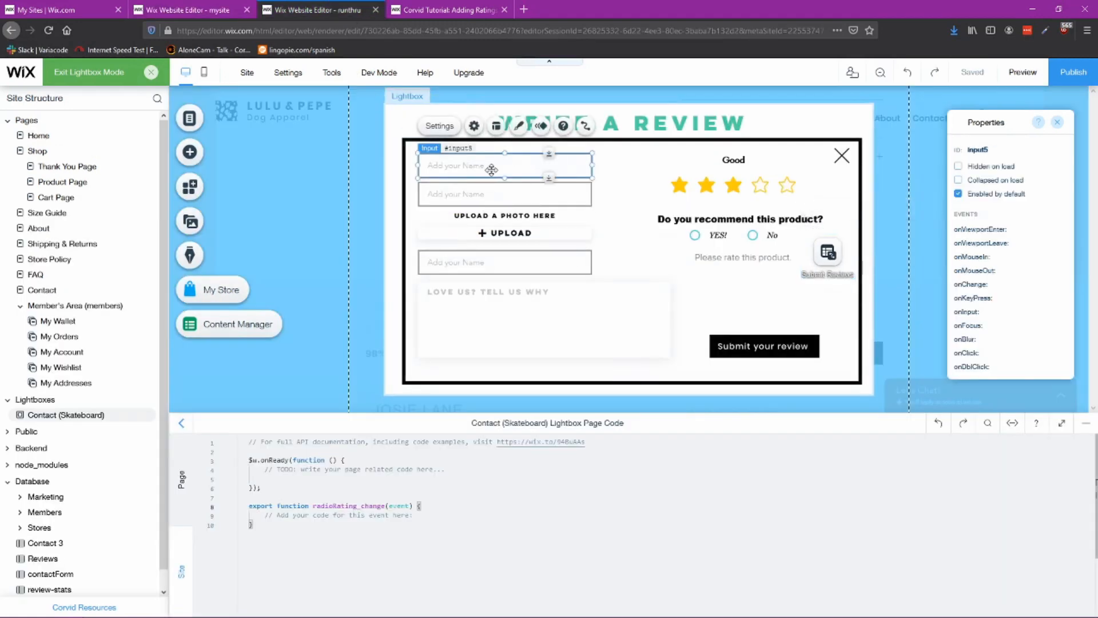
{"action": "left_click", "coordinate": [474, 126]}
{"action": "scroll", "coordinate": [678, 276], "scroll_direction": "down", "scroll_amount": 2}
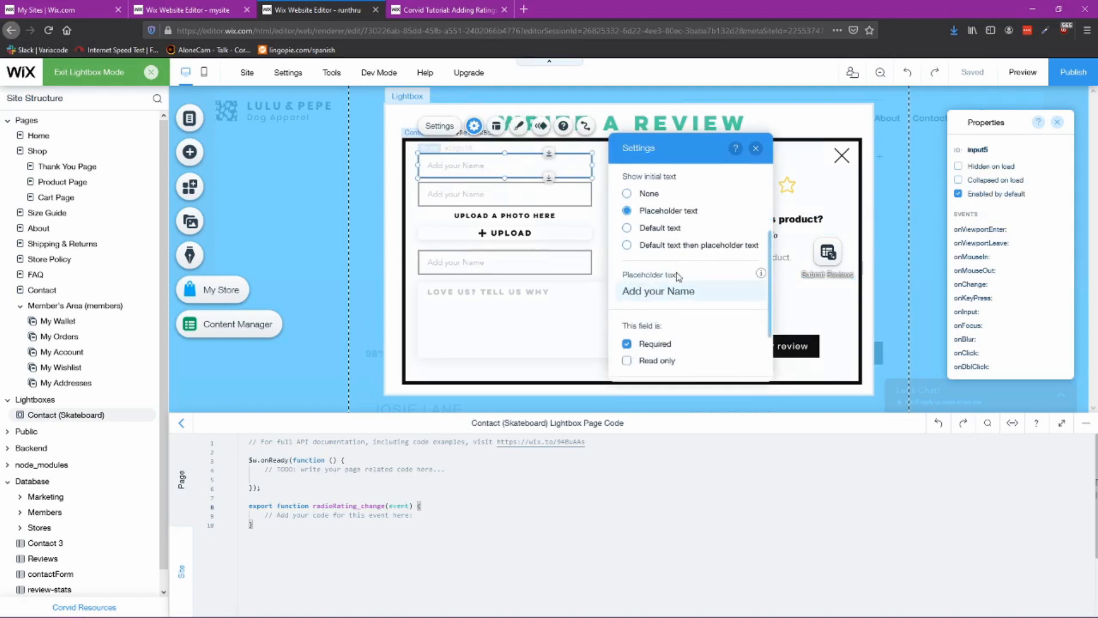
{"action": "left_click", "coordinate": [756, 149]}
Step: Set the email input field's placeholder text to Add your Email
{"action": "left_click", "coordinate": [476, 196]}
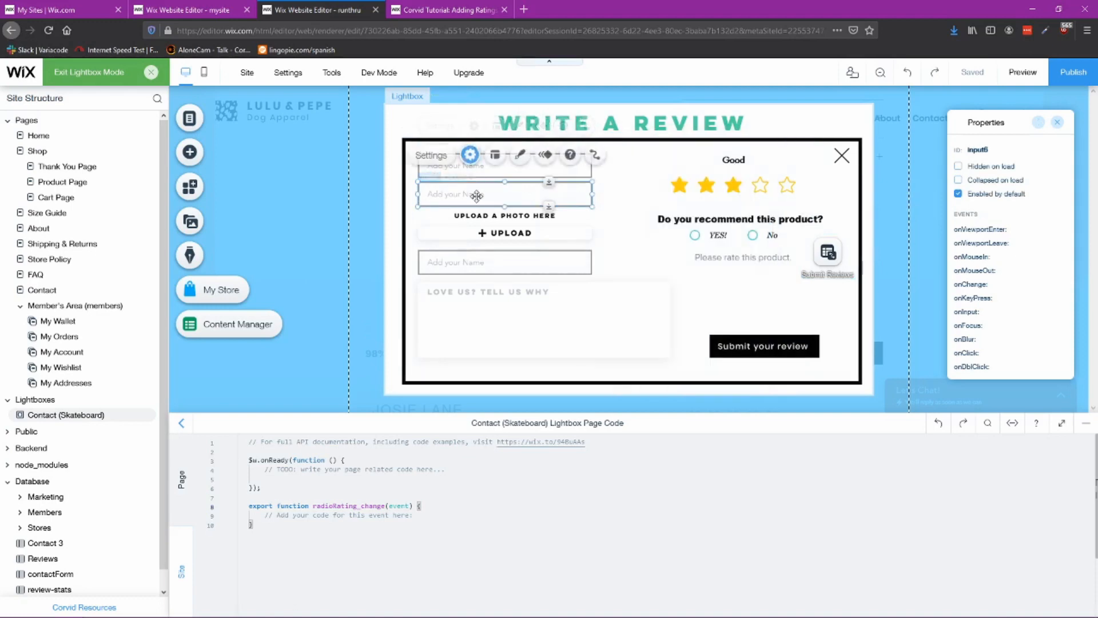
{"action": "left_click", "coordinate": [470, 154]}
{"action": "scroll", "coordinate": [672, 286], "scroll_direction": "down", "scroll_amount": 2}
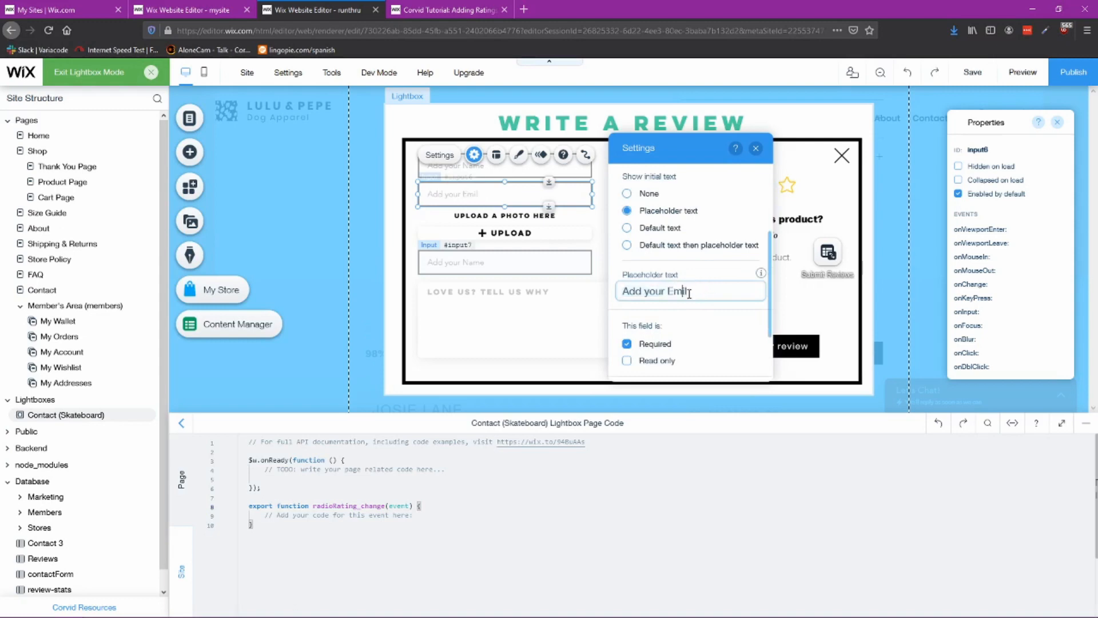
{"action": "type", "text": "a"}
{"action": "left_click", "coordinate": [629, 345]}
{"action": "left_click", "coordinate": [755, 149]}
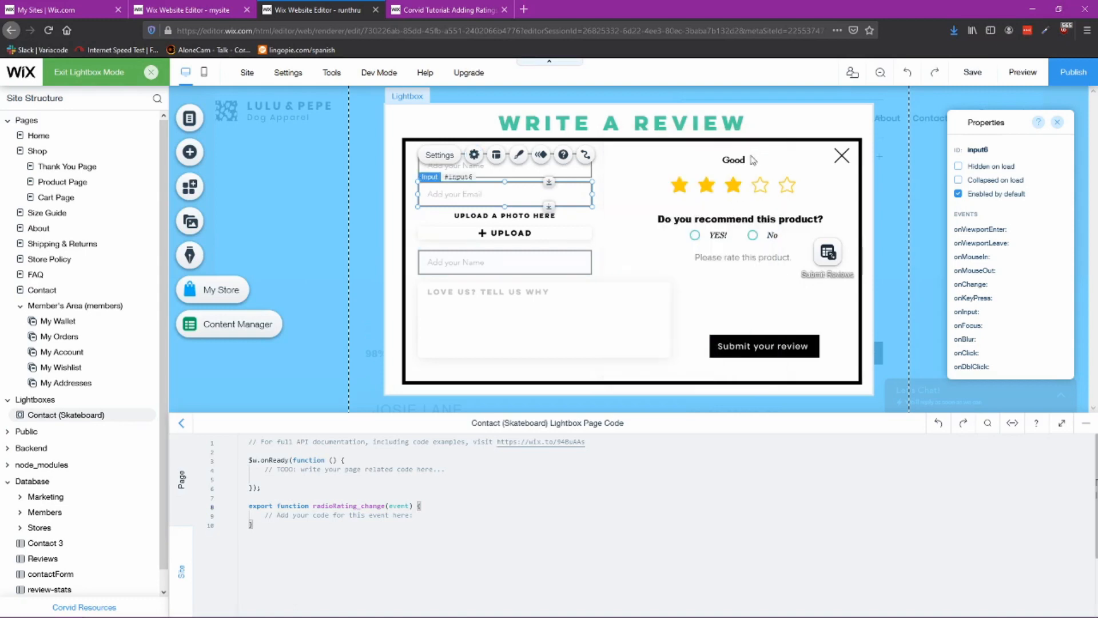
Step: Reopen the name input field's settings and review its required and read-only options
{"action": "left_click", "coordinate": [492, 167]}
{"action": "left_click", "coordinate": [439, 126]}
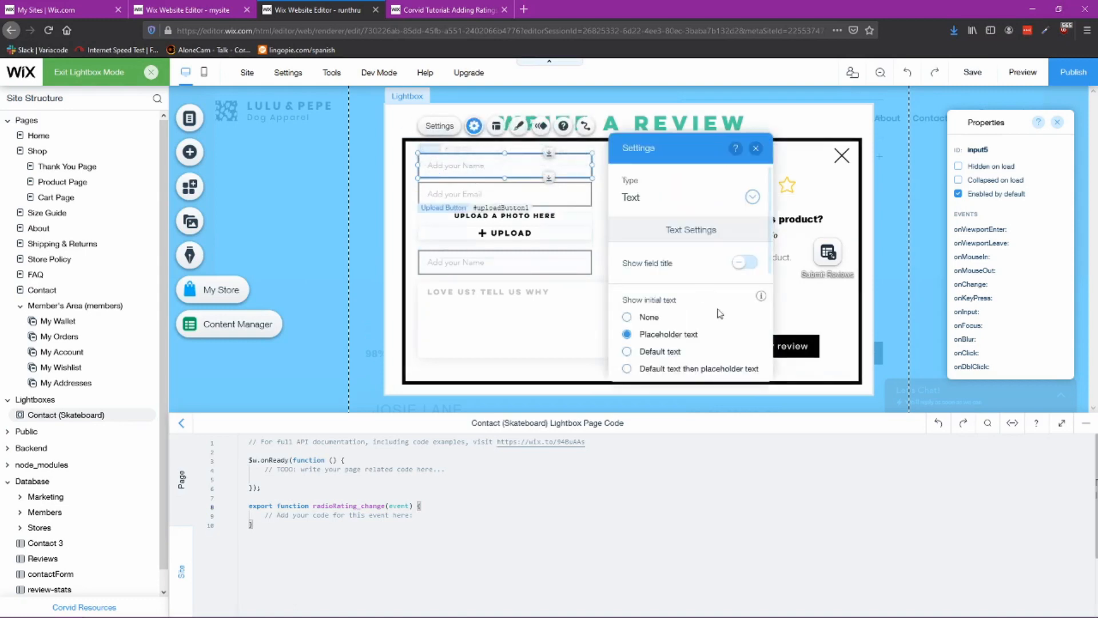
{"action": "scroll", "coordinate": [696, 341], "scroll_direction": "down", "scroll_amount": 5}
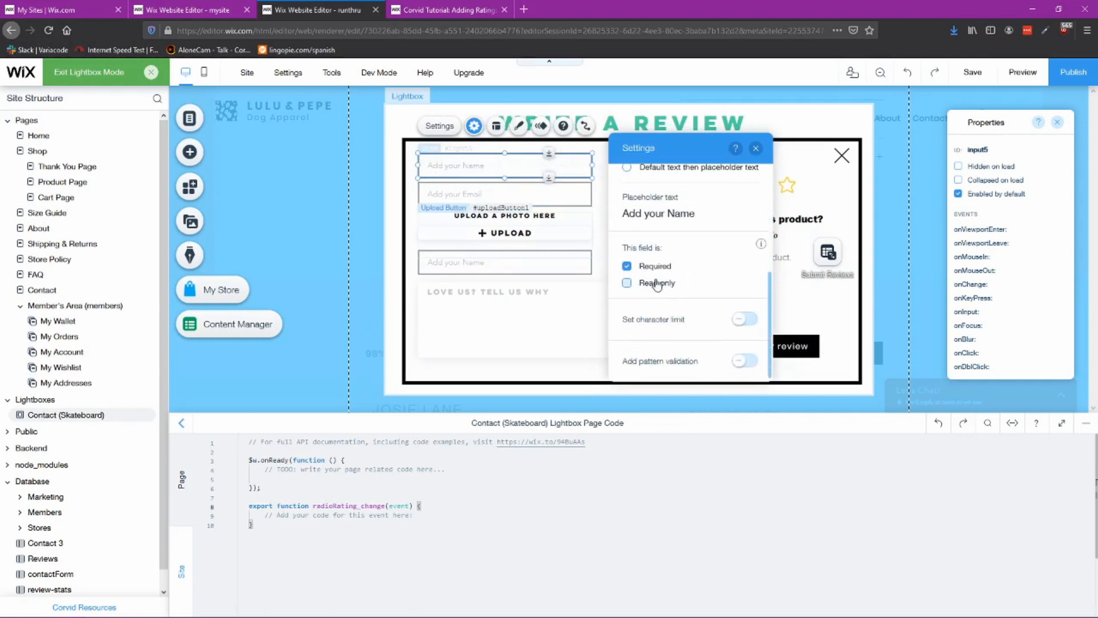
{"action": "left_click", "coordinate": [673, 285]}
{"action": "left_click", "coordinate": [755, 148]}
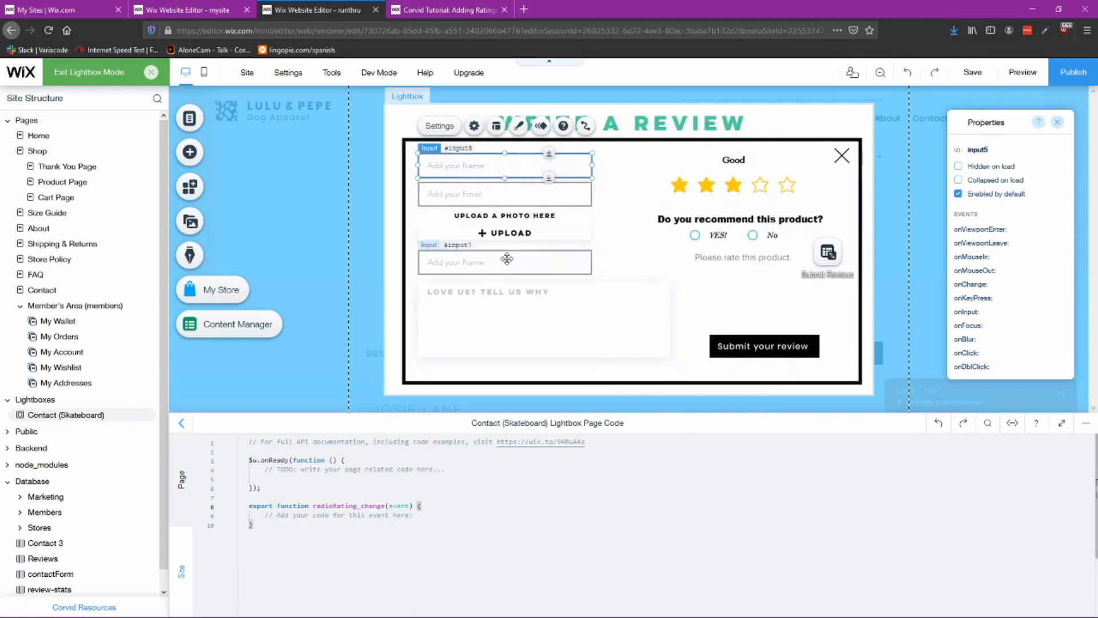
Step: Open the upload button's settings and review its field title, button text and initial text options
{"action": "left_click", "coordinate": [512, 228]}
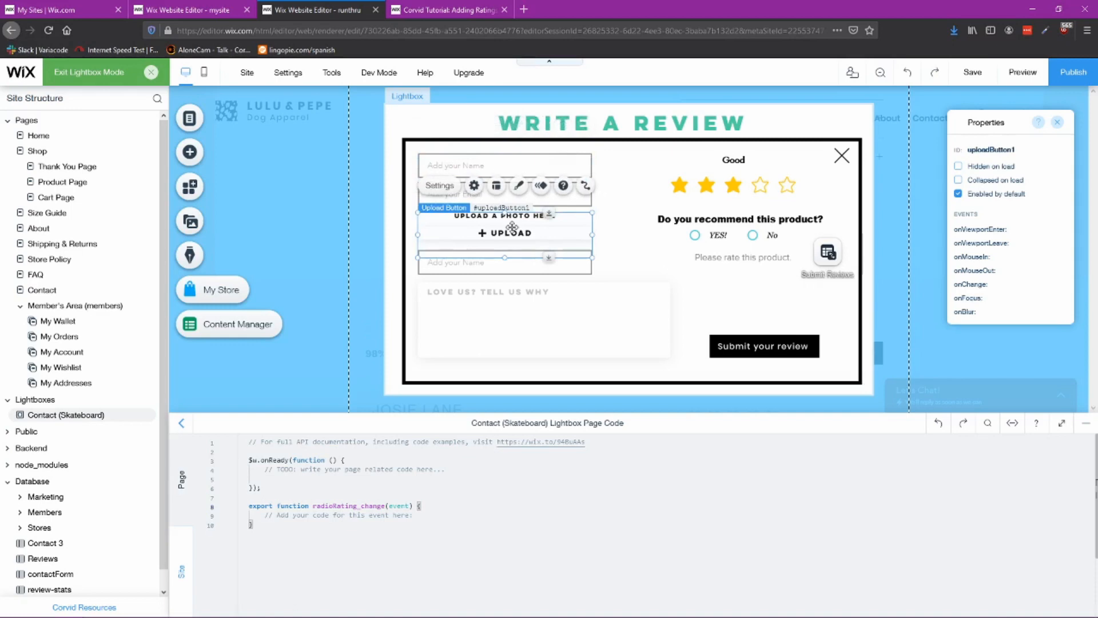
{"action": "left_click", "coordinate": [440, 185]}
{"action": "scroll", "coordinate": [699, 320], "scroll_direction": "down", "scroll_amount": 4}
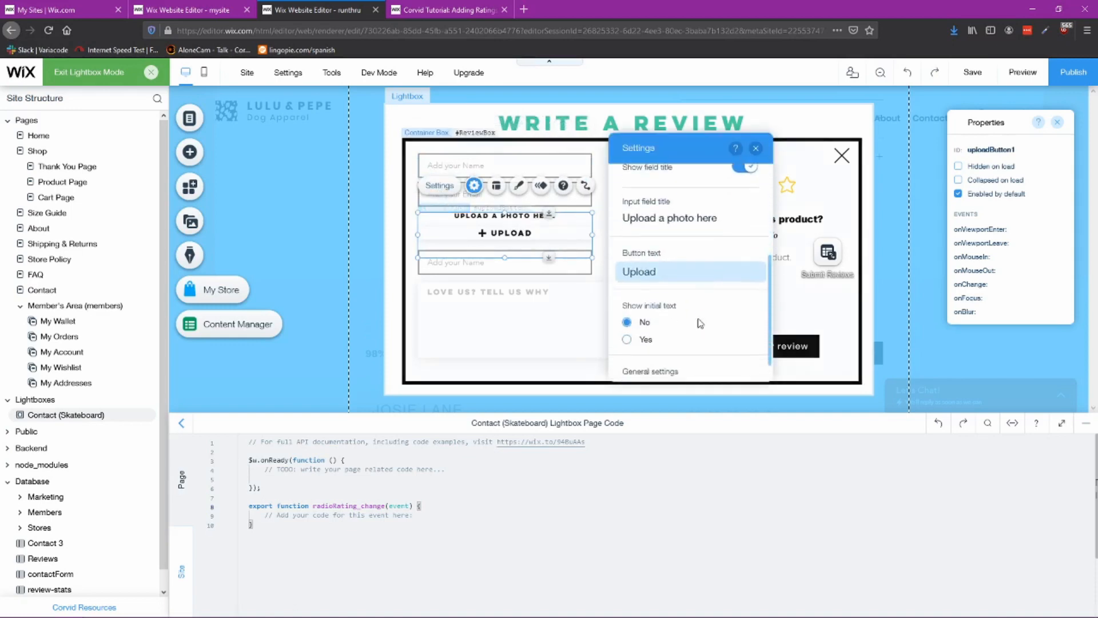
{"action": "scroll", "coordinate": [693, 321], "scroll_direction": "down", "scroll_amount": 1}
{"action": "left_click", "coordinate": [756, 148]}
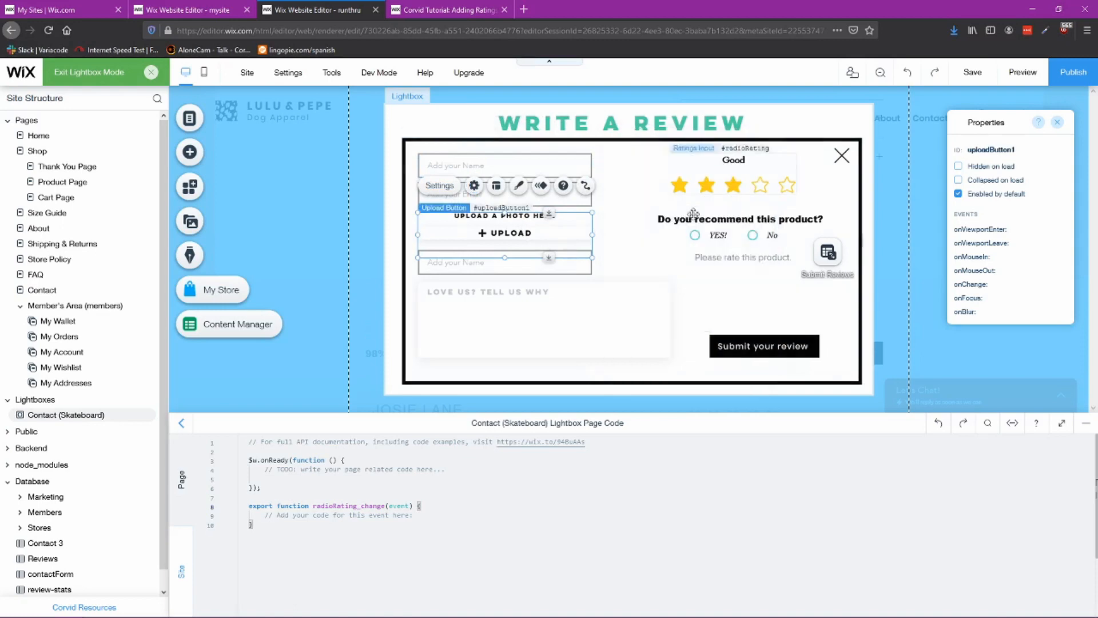
Step: Change the review text box's placeholder content to LOVE THIS PRODUT? TELL US WHY!
{"action": "left_click", "coordinate": [520, 317]}
{"action": "left_click", "coordinate": [439, 255]}
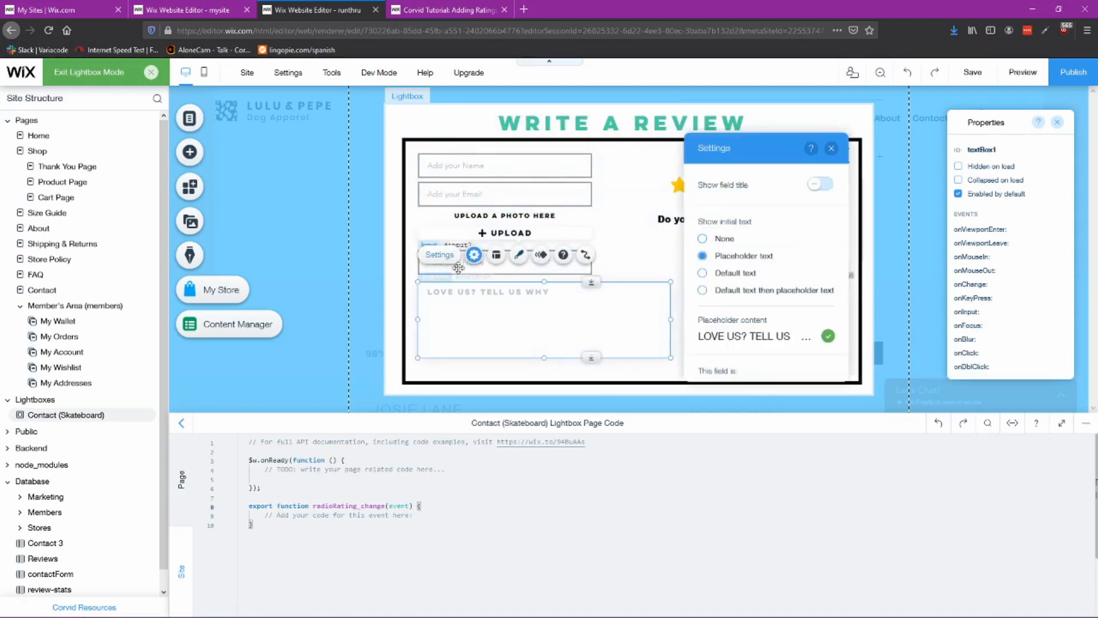
{"action": "scroll", "coordinate": [764, 321], "scroll_direction": "down", "scroll_amount": 3}
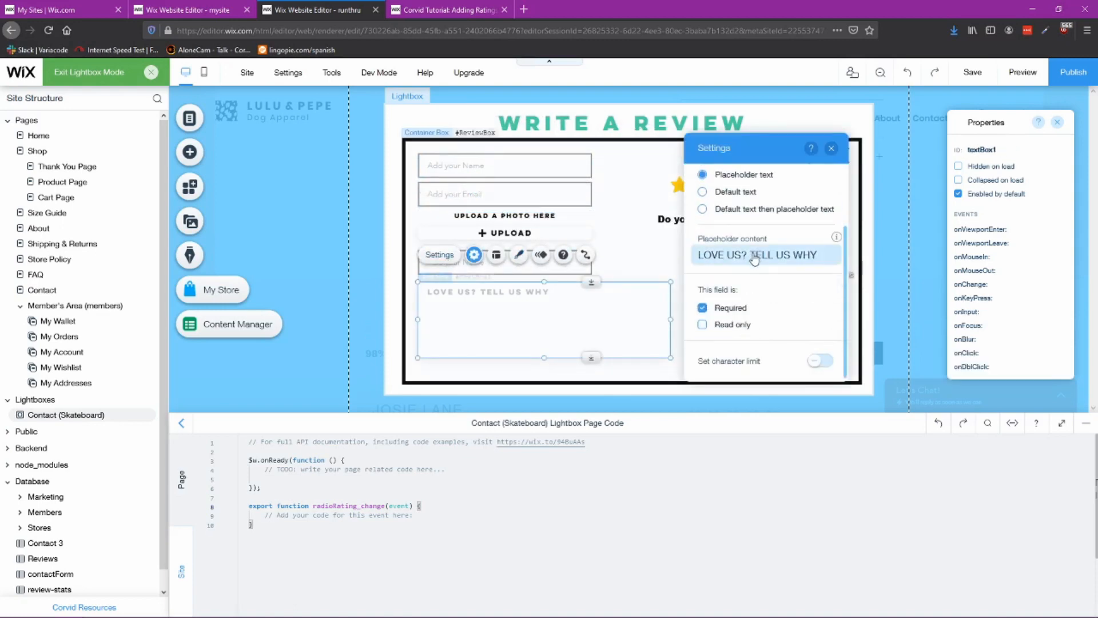
{"action": "left_click", "coordinate": [740, 253]}
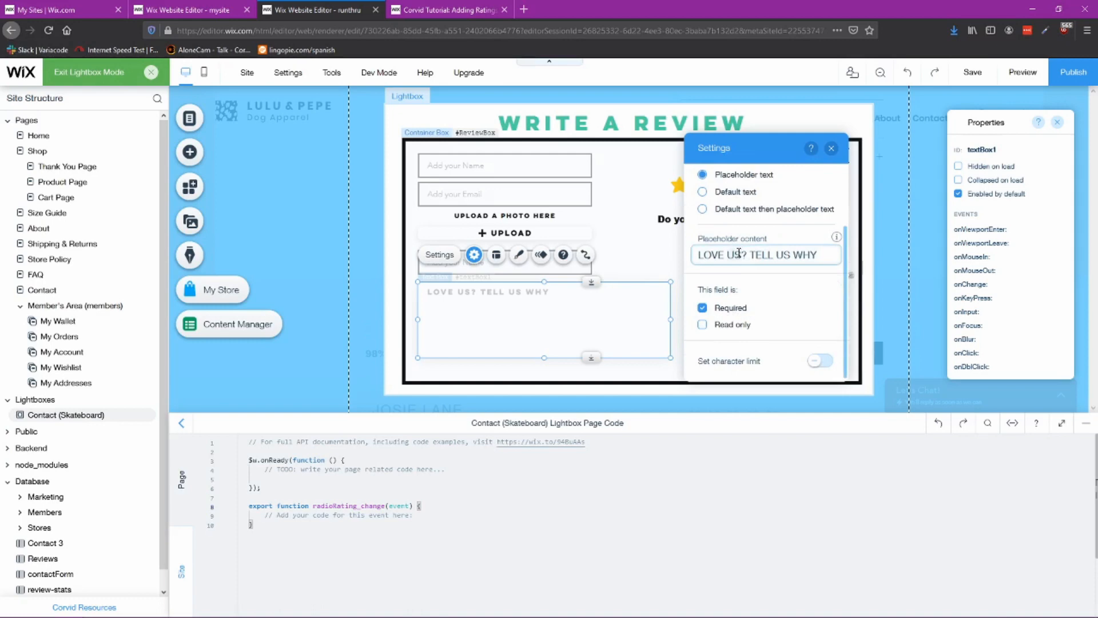
{"action": "double_click", "coordinate": [739, 253]}
{"action": "type", "text": "This"}
{"action": "key", "text": "End"}
{"action": "type", "text": "Prodct"}
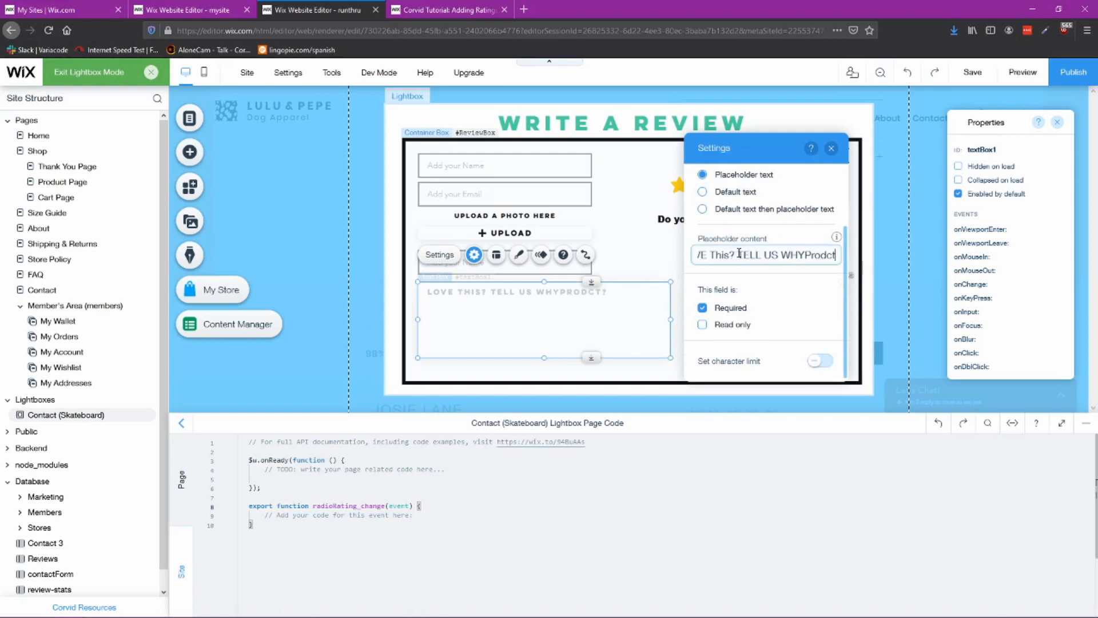
{"action": "key", "text": "BackSpace"}
{"action": "key", "text": "BackSpace"}
{"action": "key", "text": "BackSpace"}
{"action": "key", "text": "BackSpace"}
{"action": "key", "text": "BackSpace"}
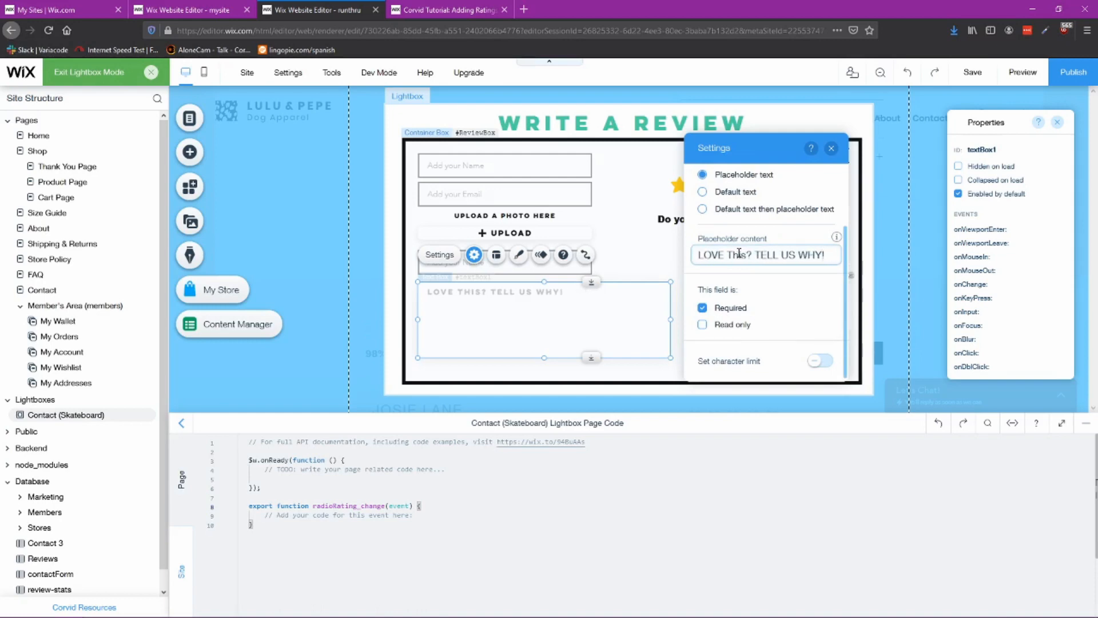
{"action": "type", "text": "HIPRO"}
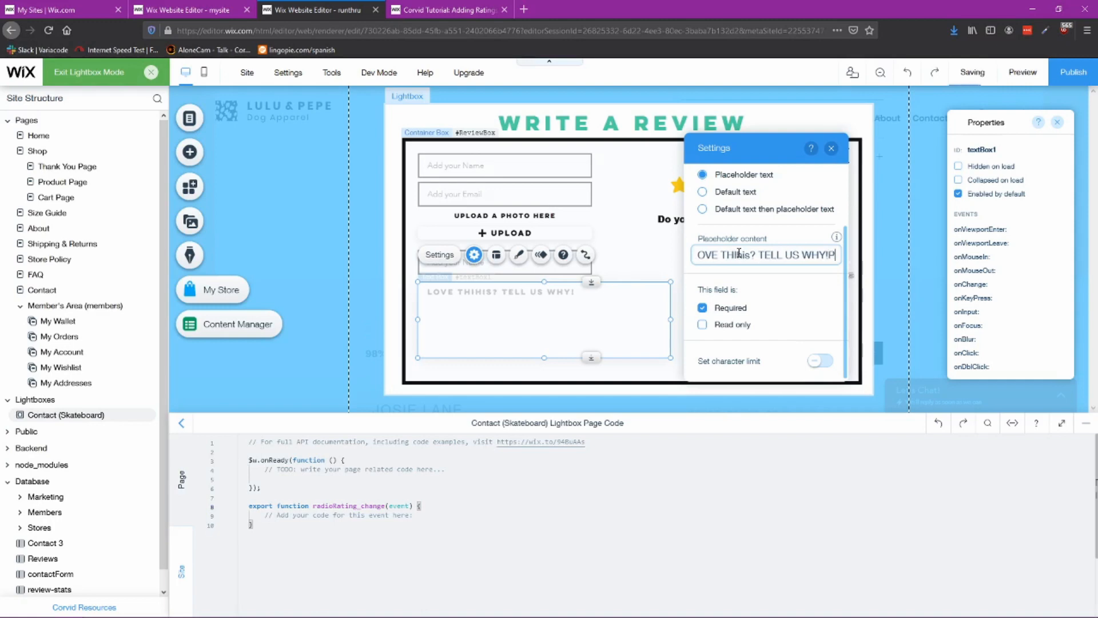
{"action": "key", "text": "BackSpace"}
{"action": "key", "text": "BackSpace"}
{"action": "key", "text": "BackSpace"}
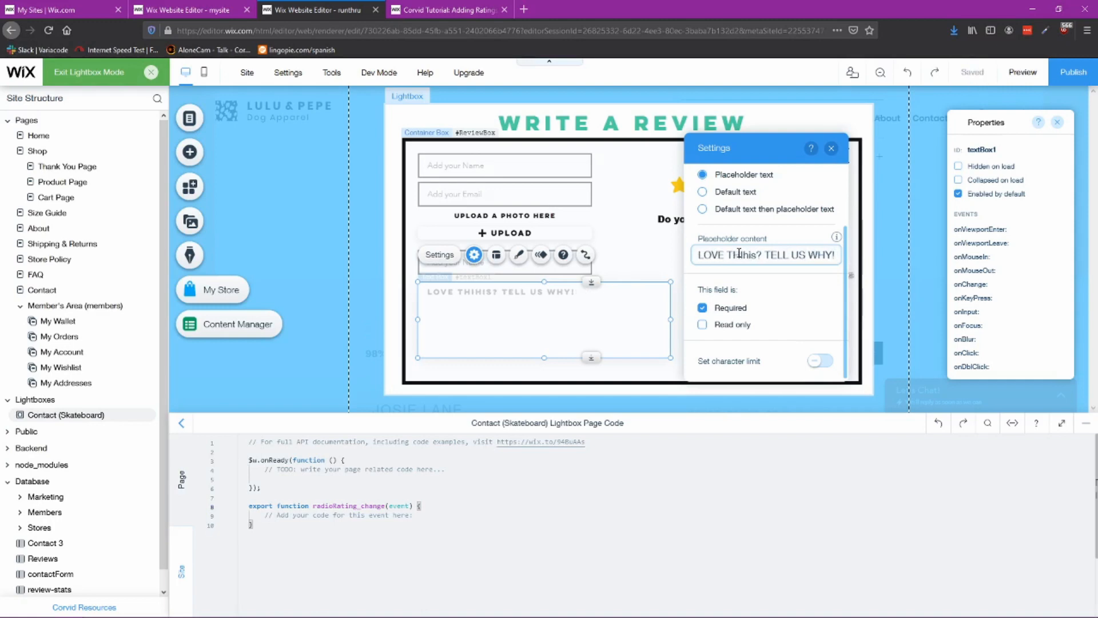
{"action": "key", "text": "BackSpace"}
{"action": "key", "text": "BackSpace"}
{"action": "key", "text": "BackSpace"}
{"action": "type", "text": "S P"}
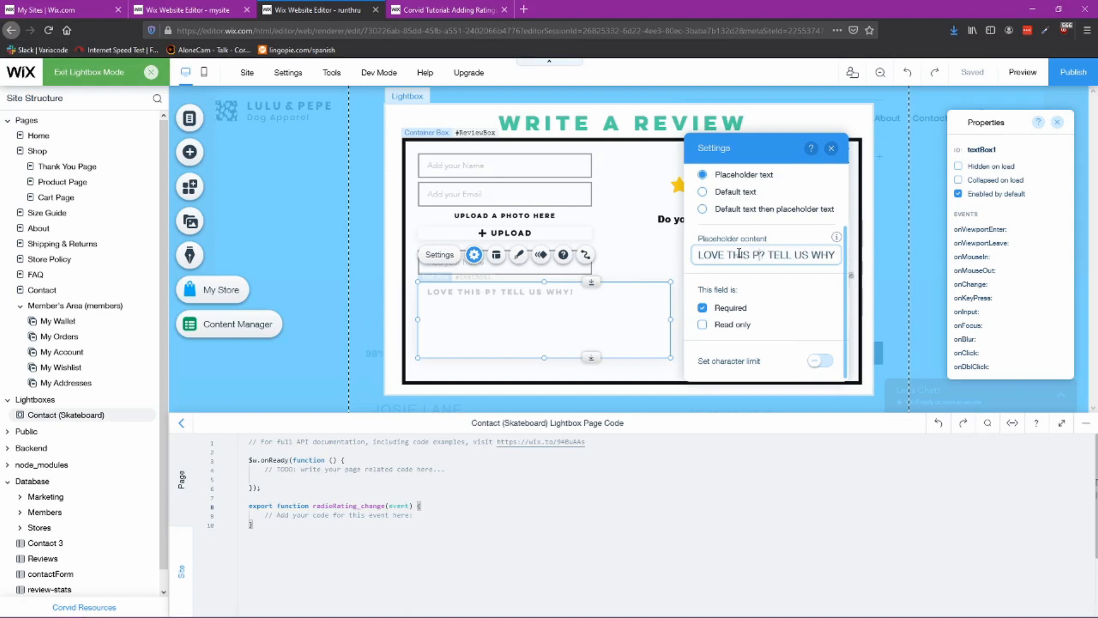
{"action": "type", "text": "RODU? T"}
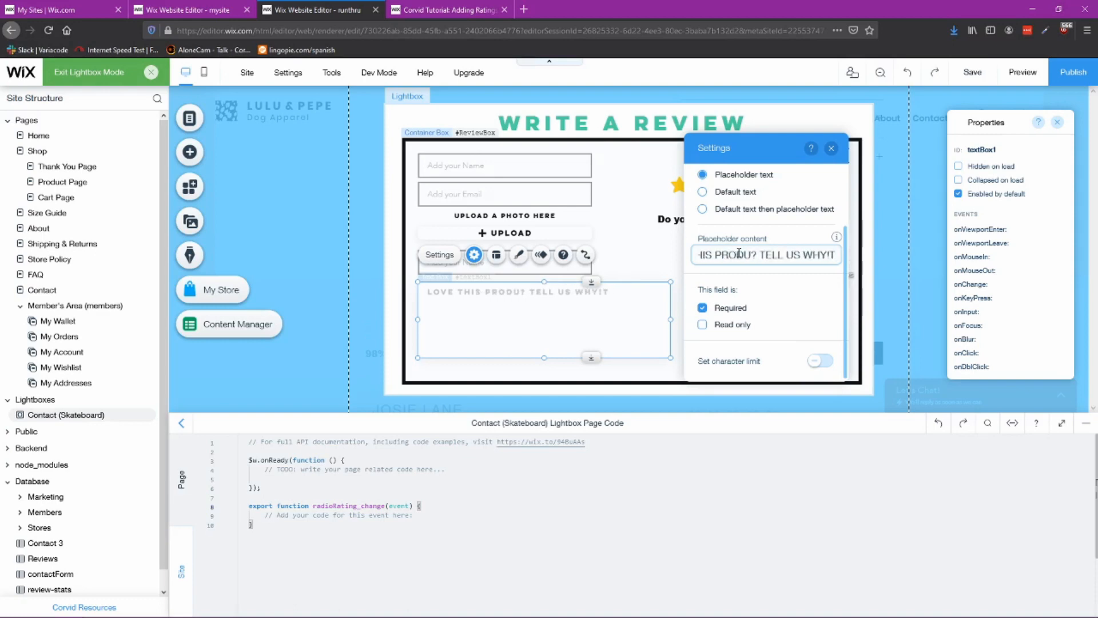
{"action": "key", "text": "BackSpace"}
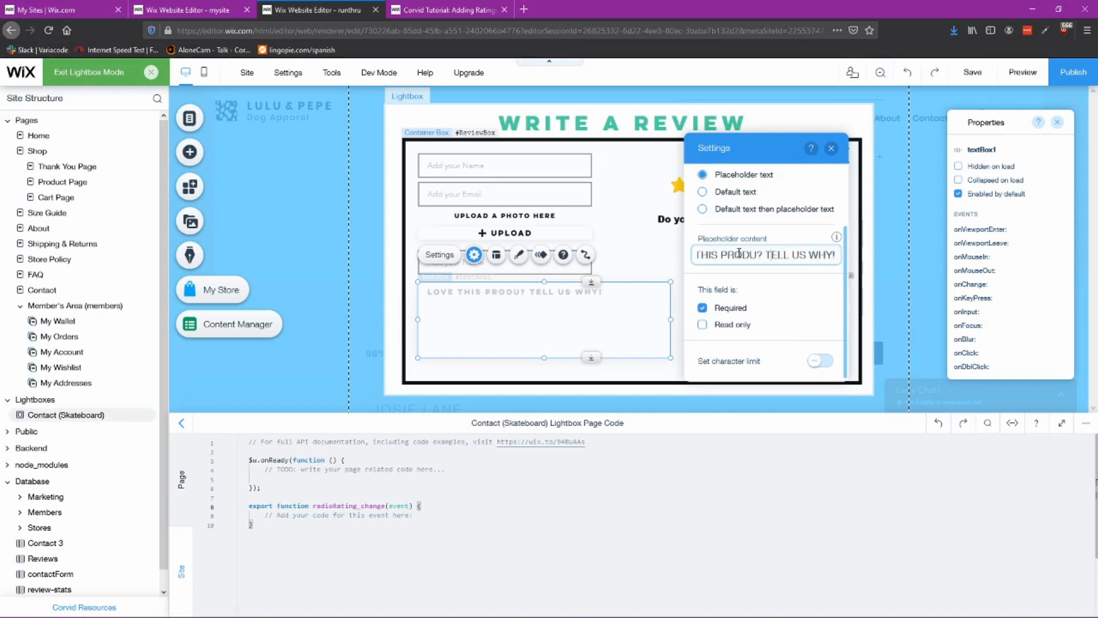
{"action": "type", "text": "T"}
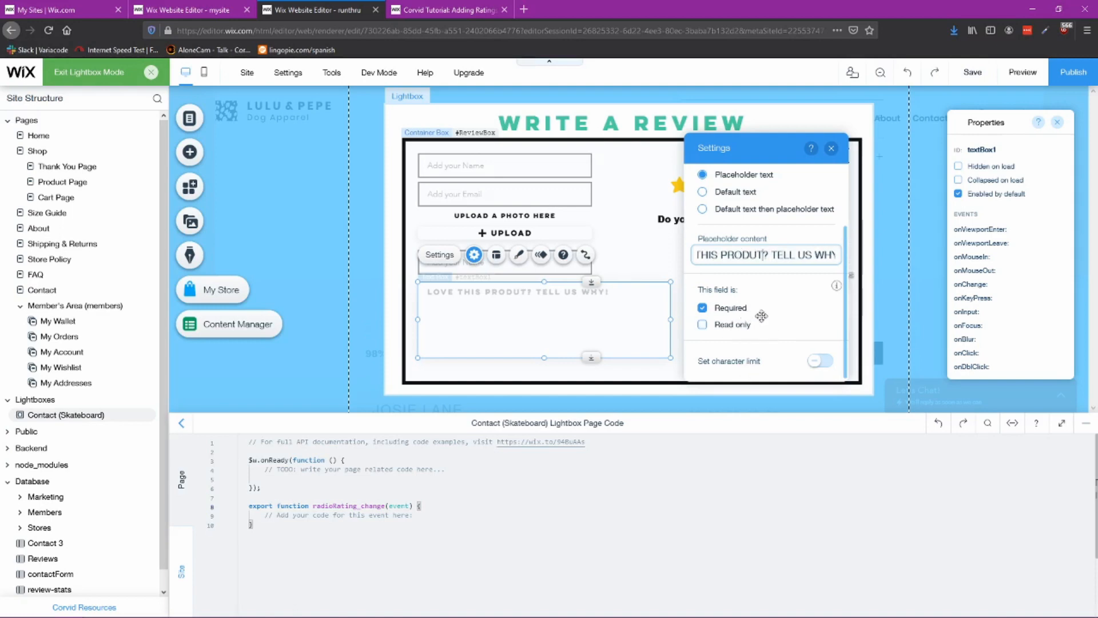
{"action": "left_click", "coordinate": [831, 148]}
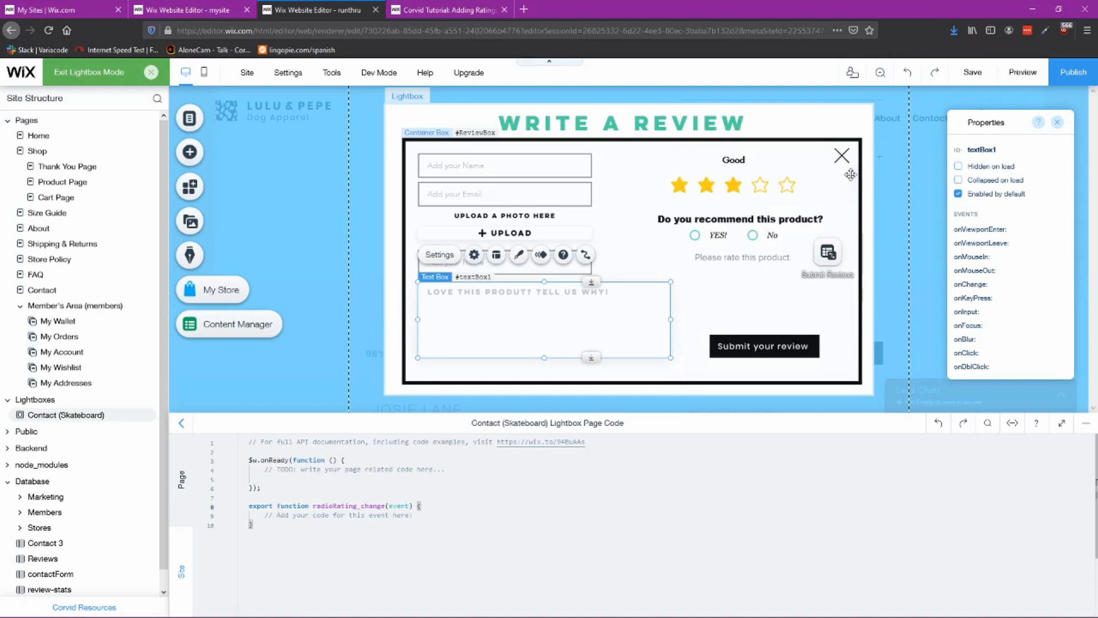
Step: Connect the name input field to the Submit Reviews dataset's Writername (Text) field
{"action": "left_click", "coordinate": [469, 167]}
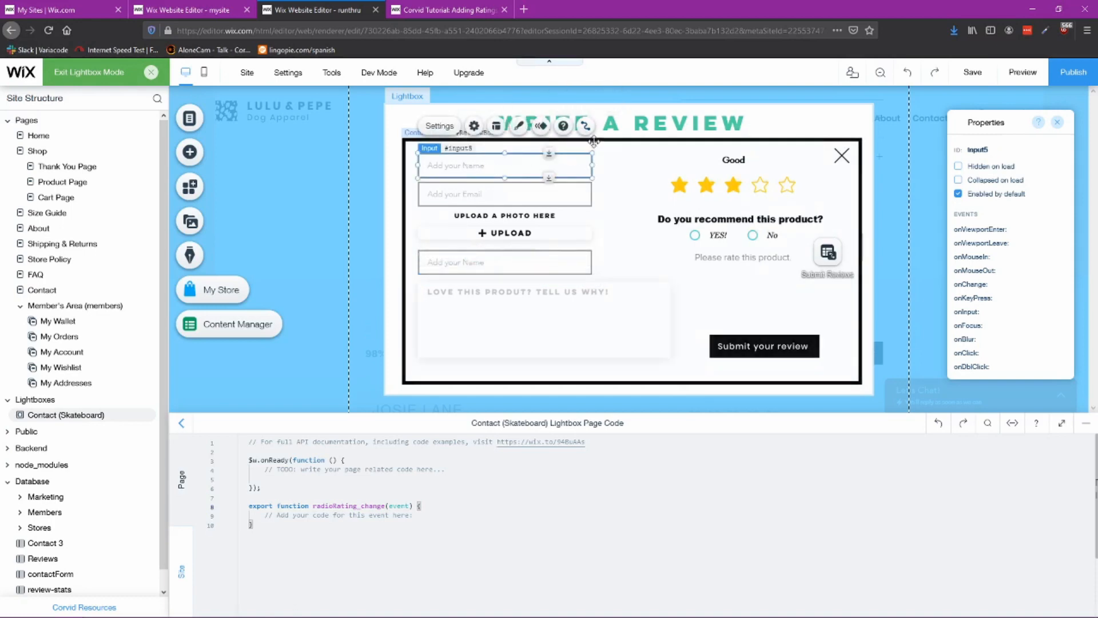
{"action": "left_click", "coordinate": [585, 126]}
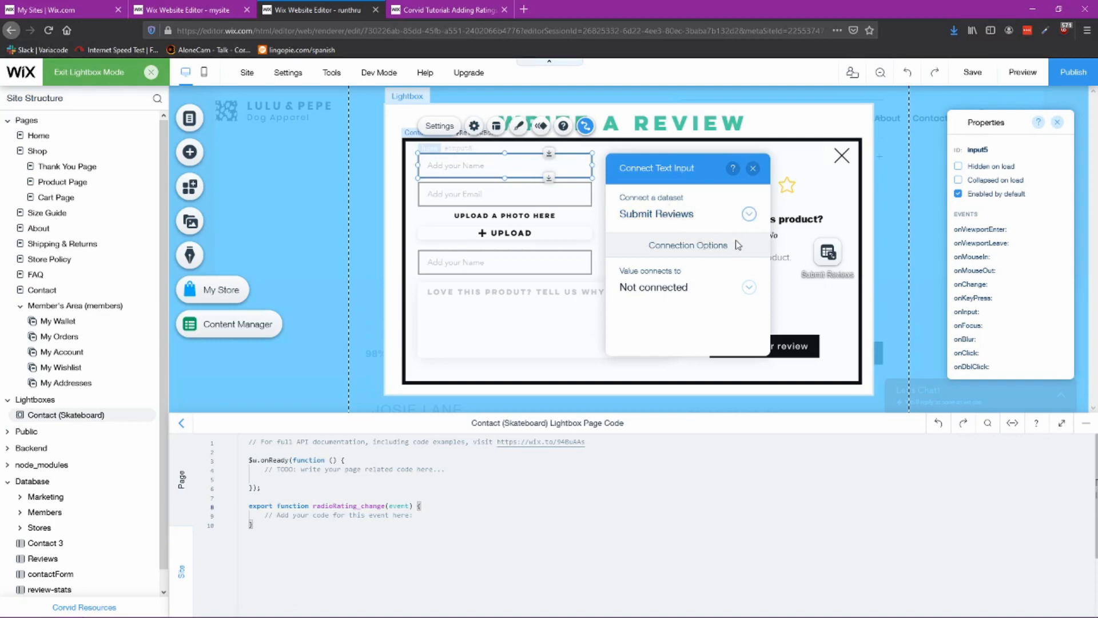
{"action": "left_click", "coordinate": [748, 289]}
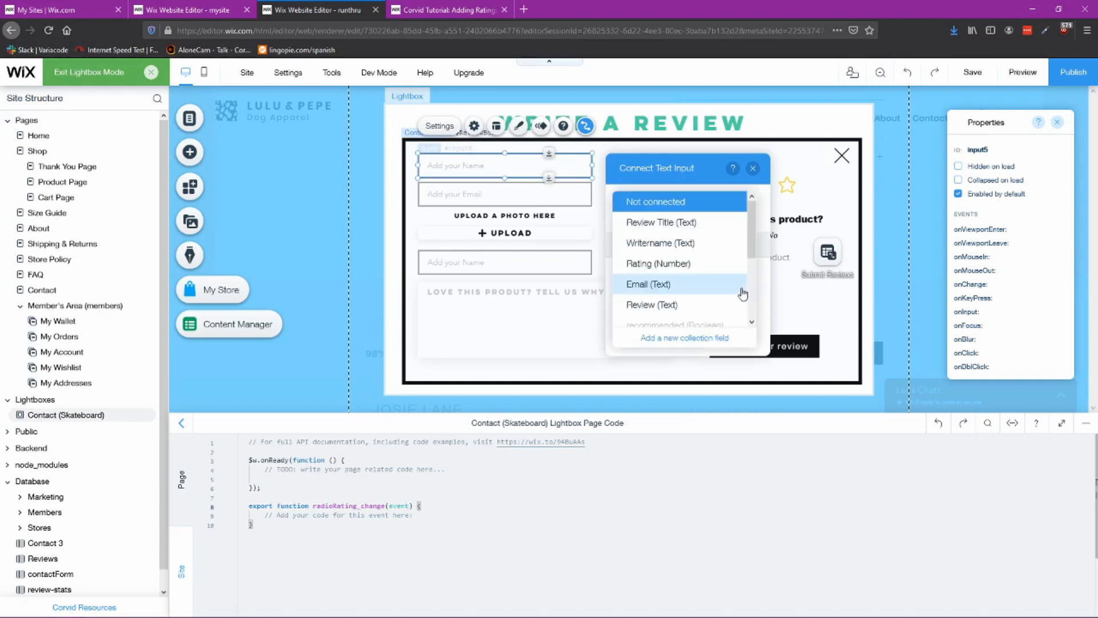
{"action": "left_click", "coordinate": [685, 243]}
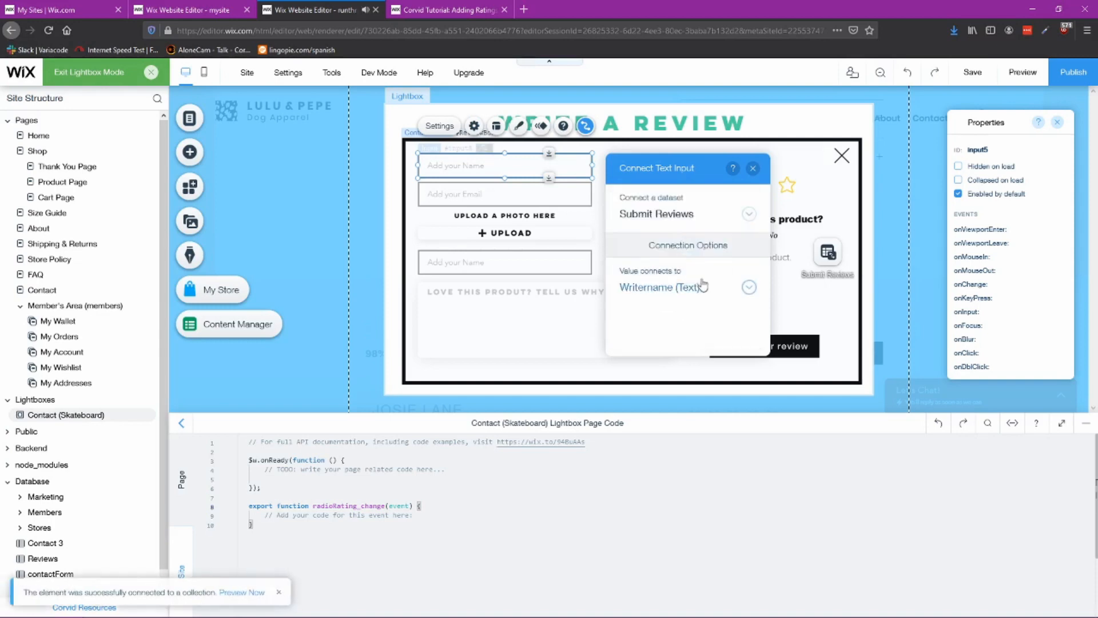
{"action": "left_click", "coordinate": [753, 171]}
Step: Connect the email input field to the Submit Reviews dataset's Email (Text) field
{"action": "left_click", "coordinate": [572, 195]}
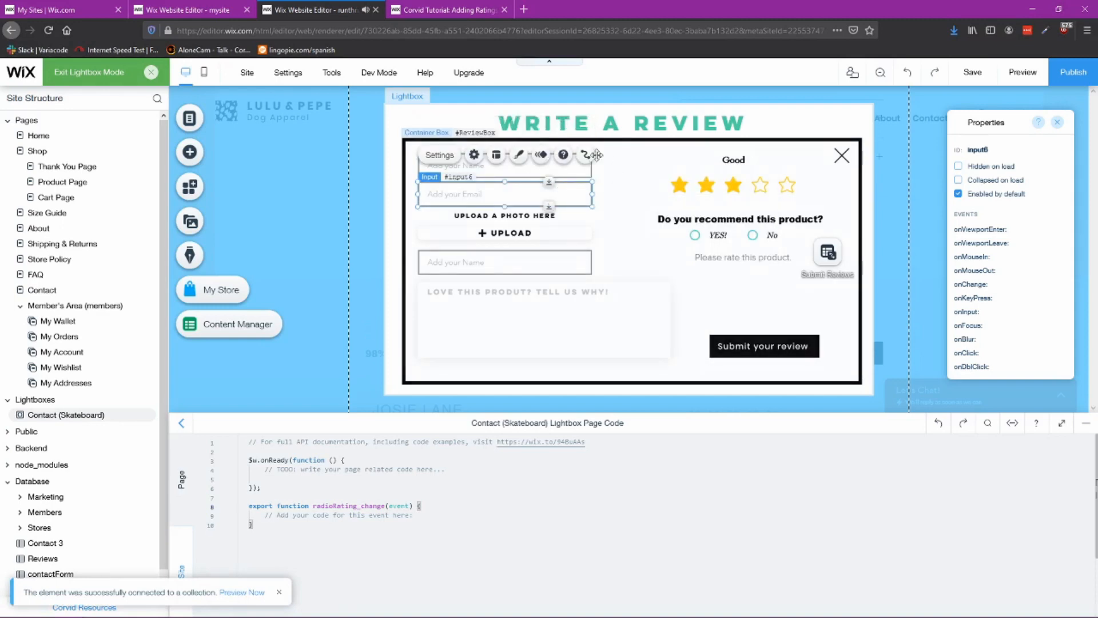
{"action": "left_click", "coordinate": [585, 156]}
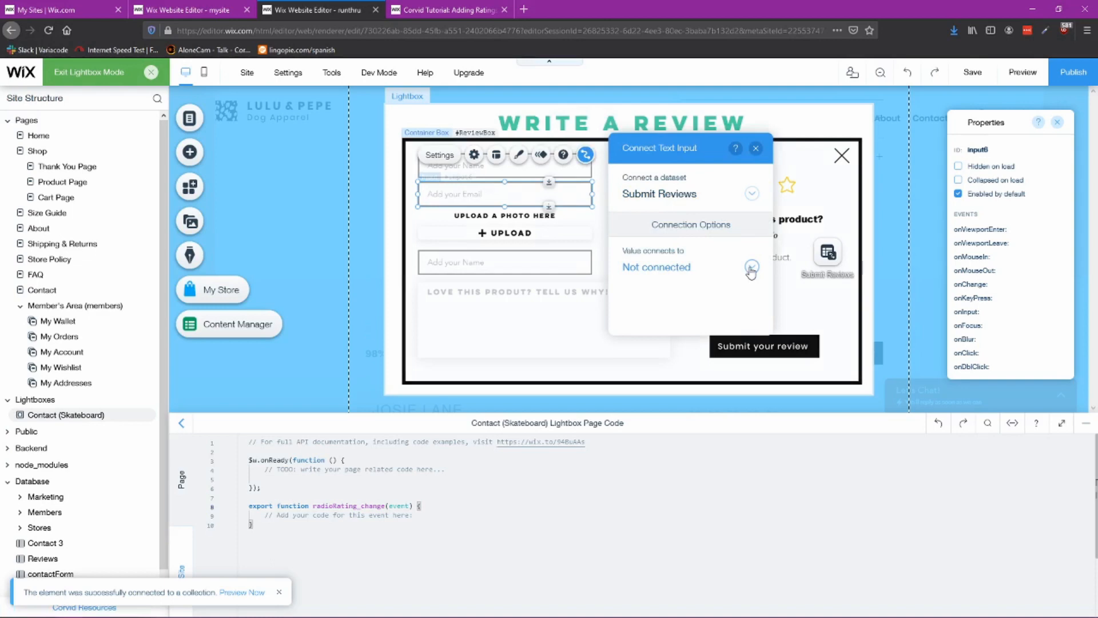
{"action": "left_click", "coordinate": [751, 269]}
{"action": "left_click", "coordinate": [715, 262]}
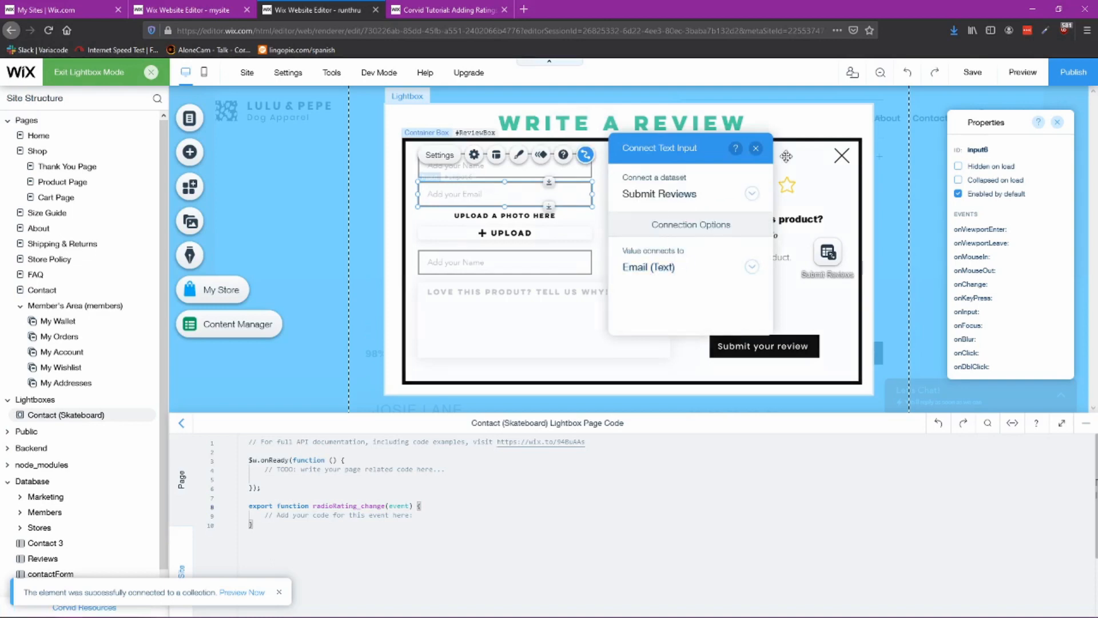
Step: Connect the upload button to the Submit Reviews dataset's Photo (Image) field
{"action": "left_click", "coordinate": [756, 148]}
{"action": "left_click", "coordinate": [561, 209]}
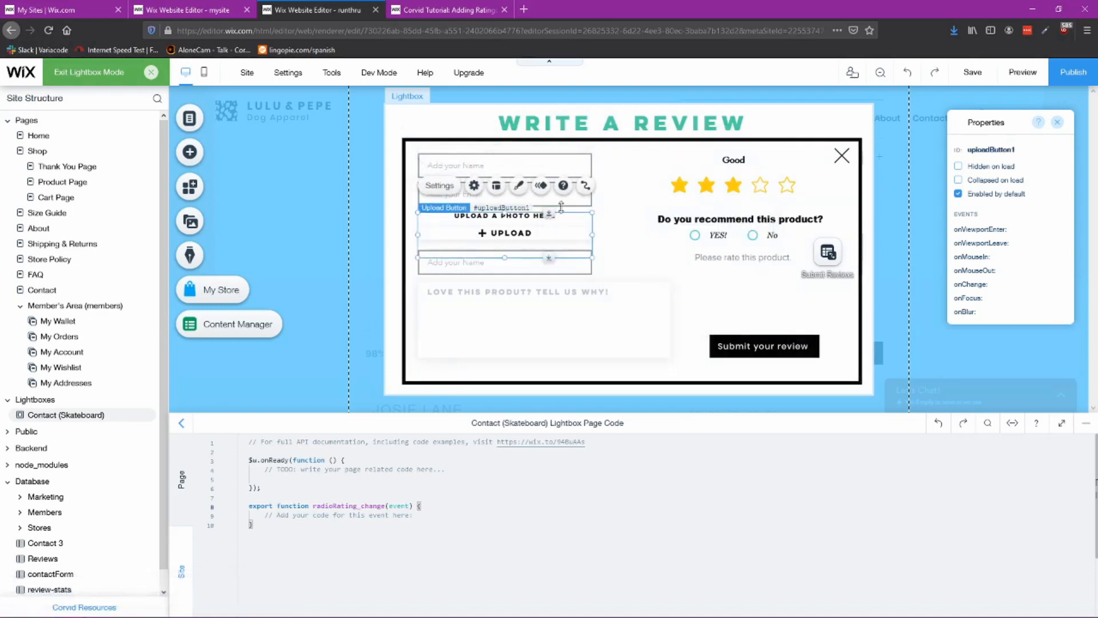
{"action": "left_click", "coordinate": [585, 185]}
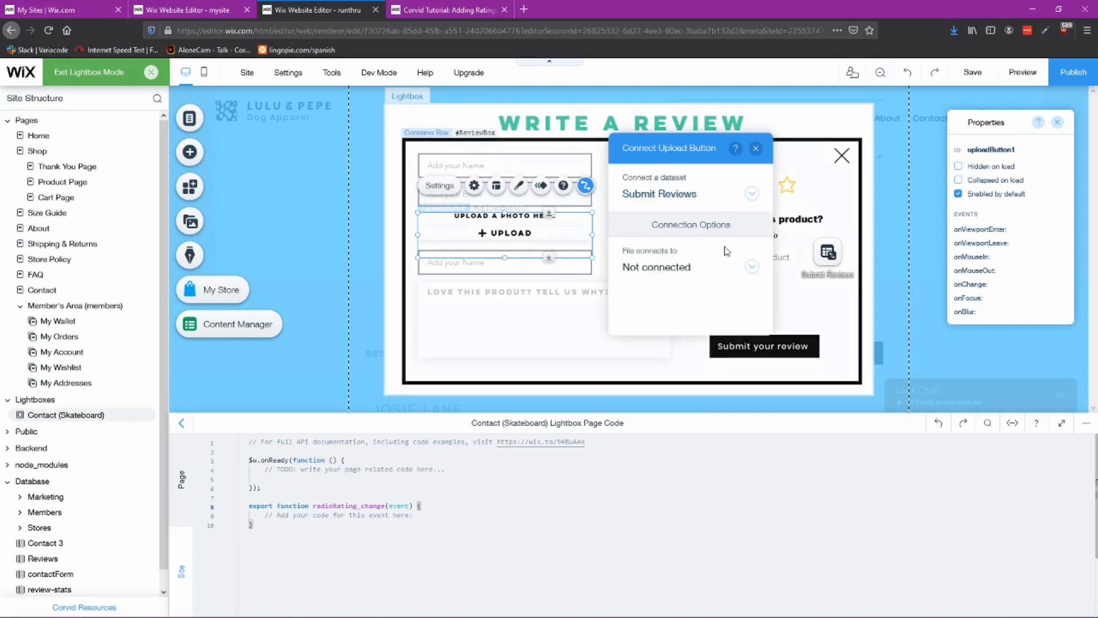
{"action": "left_click", "coordinate": [729, 267]}
{"action": "scroll", "coordinate": [730, 240], "scroll_direction": "down", "scroll_amount": 4}
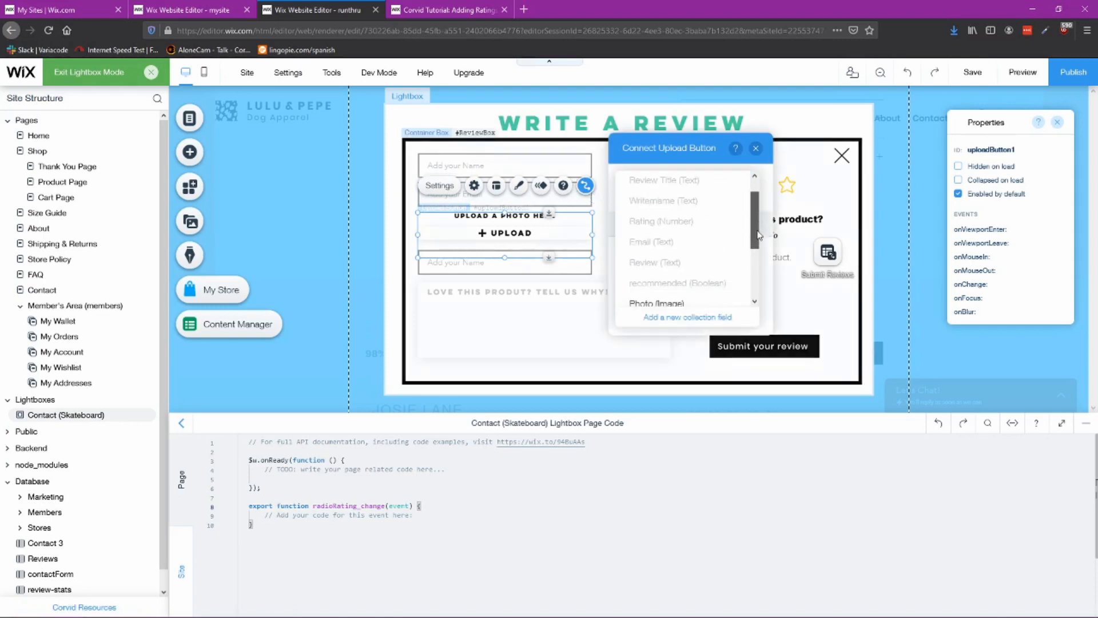
{"action": "left_click", "coordinate": [670, 235]}
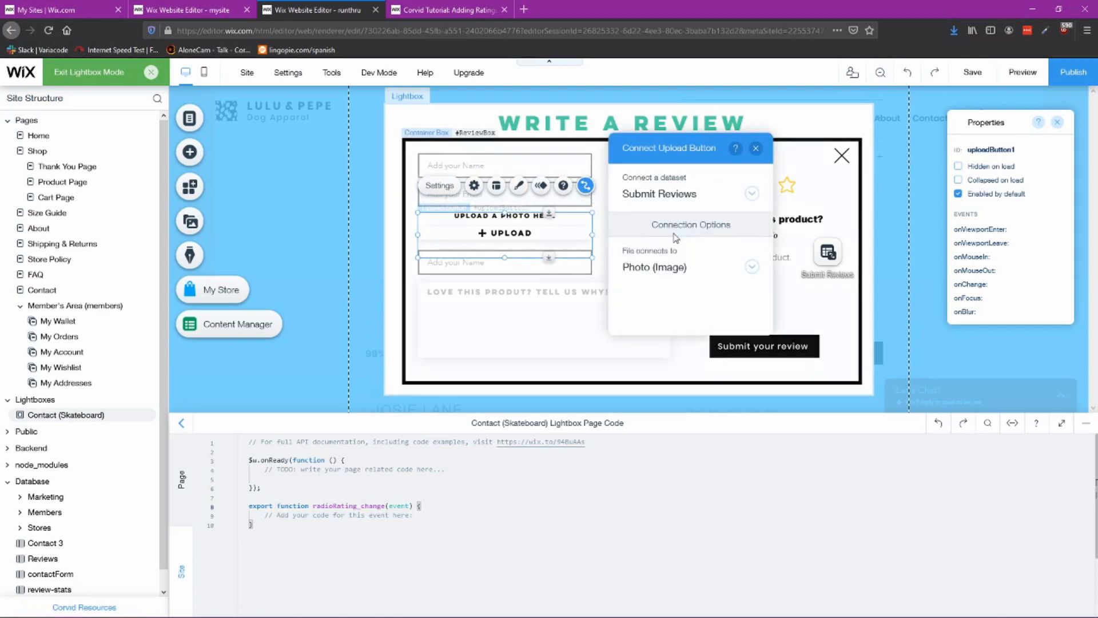
{"action": "left_click", "coordinate": [757, 149]}
Step: Set the third input field's placeholder text to Title Your Review and make it not required
{"action": "left_click", "coordinate": [515, 267]}
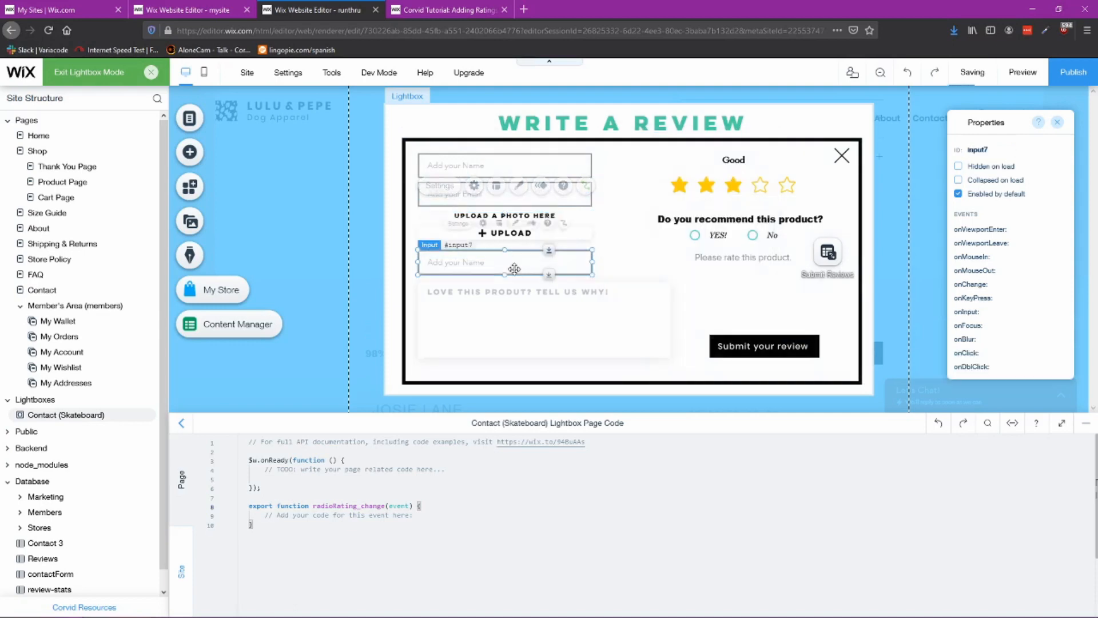
{"action": "double_click", "coordinate": [466, 260]}
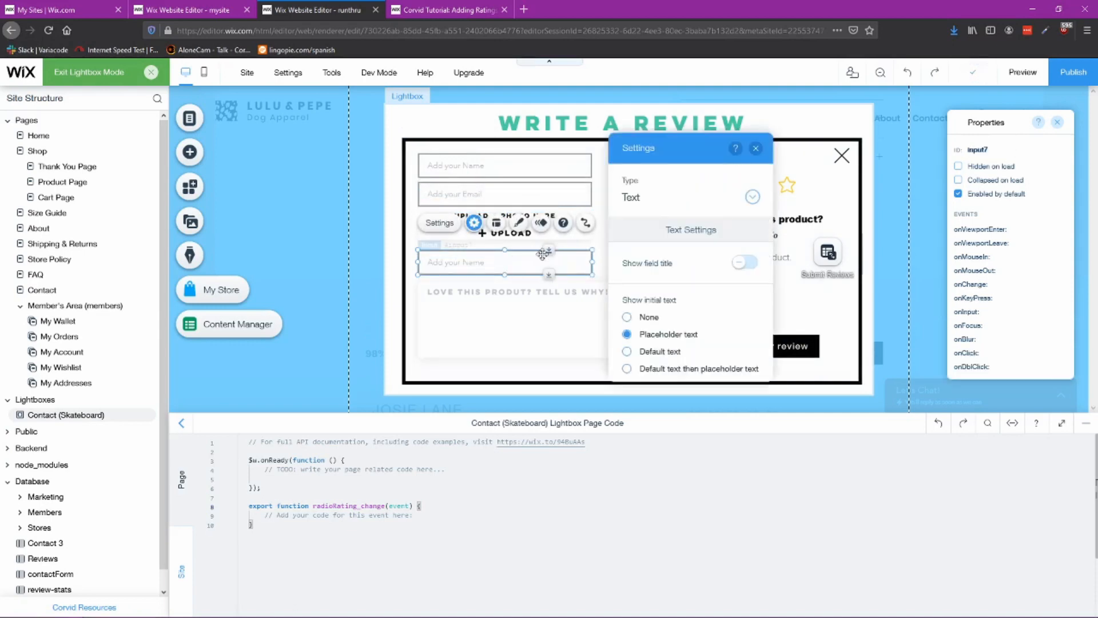
{"action": "scroll", "coordinate": [687, 320], "scroll_direction": "down", "scroll_amount": 3}
{"action": "scroll", "coordinate": [687, 320], "scroll_direction": "down", "scroll_amount": 1}
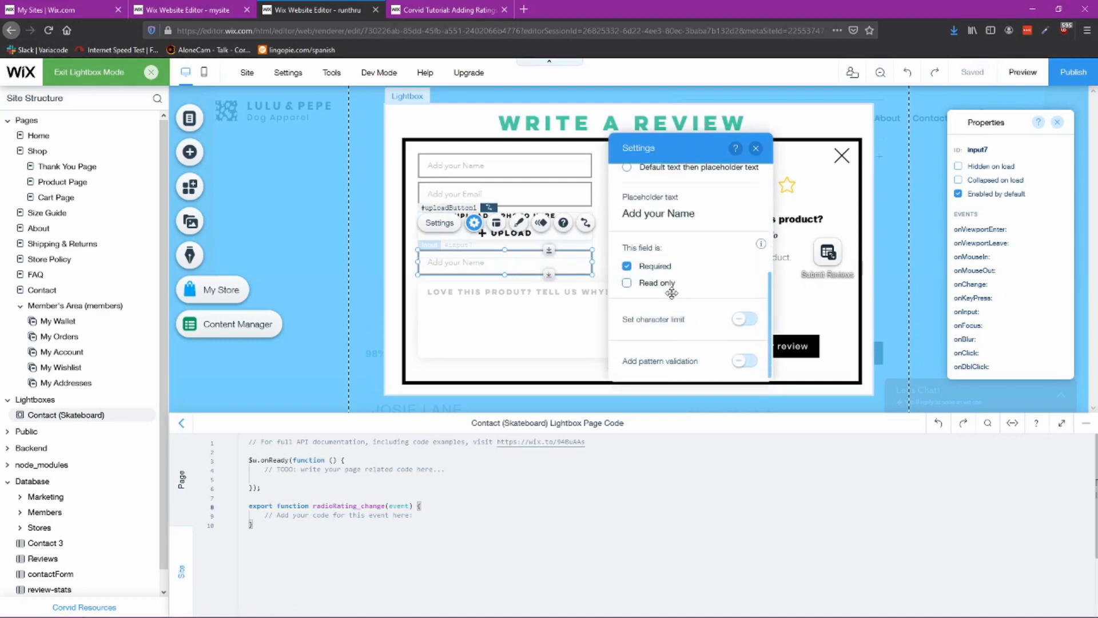
{"action": "triple_click", "coordinate": [672, 213]}
{"action": "type", "text": "Ti"}
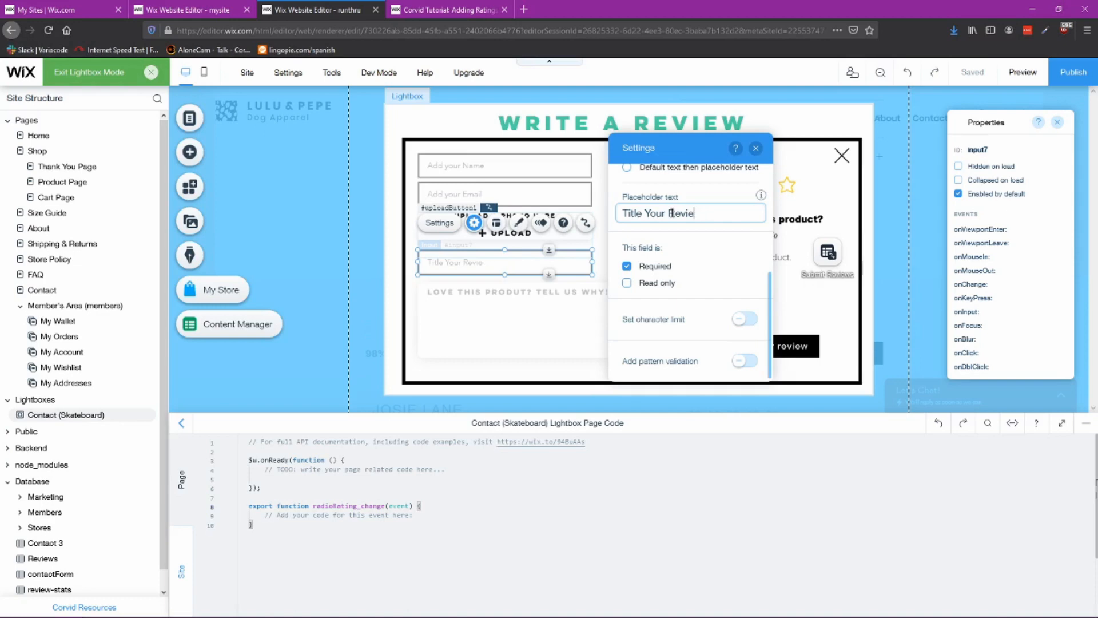
{"action": "type", "text": "tle Your Review"}
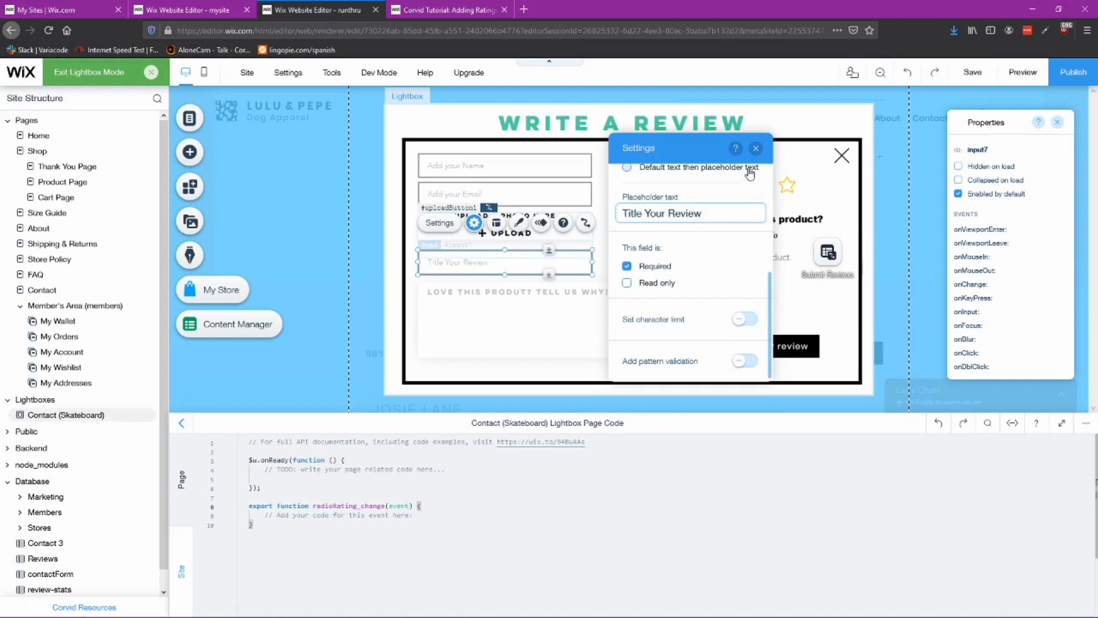
{"action": "left_click", "coordinate": [627, 266]}
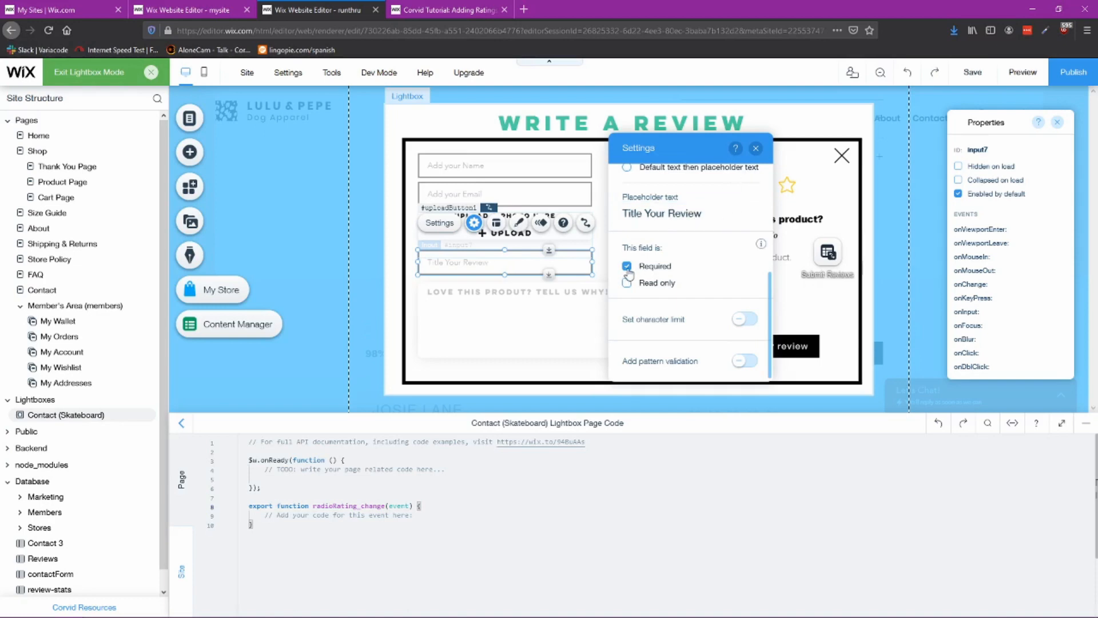
{"action": "left_click", "coordinate": [756, 148]}
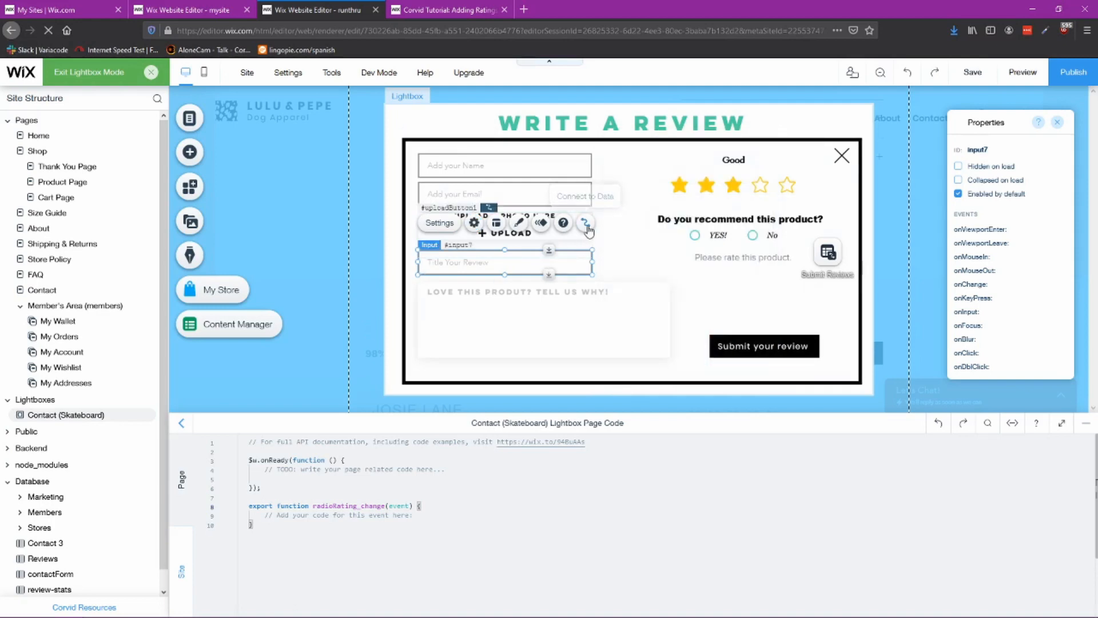
Step: Connect the review title input to the Submit Reviews dataset's Review Title (Text) field
{"action": "left_click", "coordinate": [585, 224]}
{"action": "left_click", "coordinate": [749, 266]}
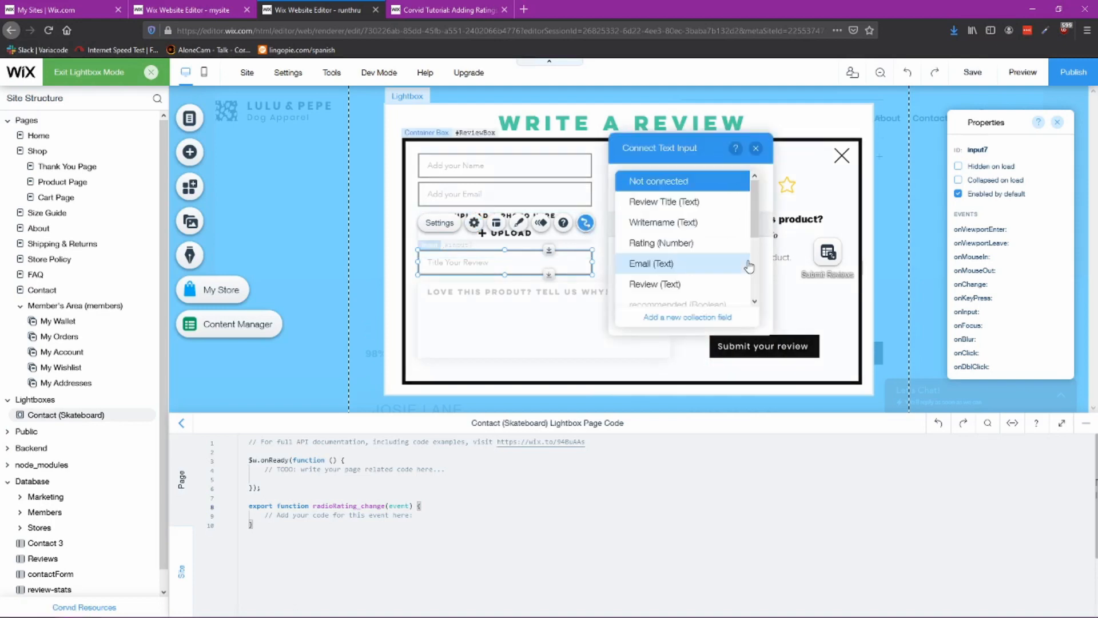
{"action": "left_click", "coordinate": [665, 202]}
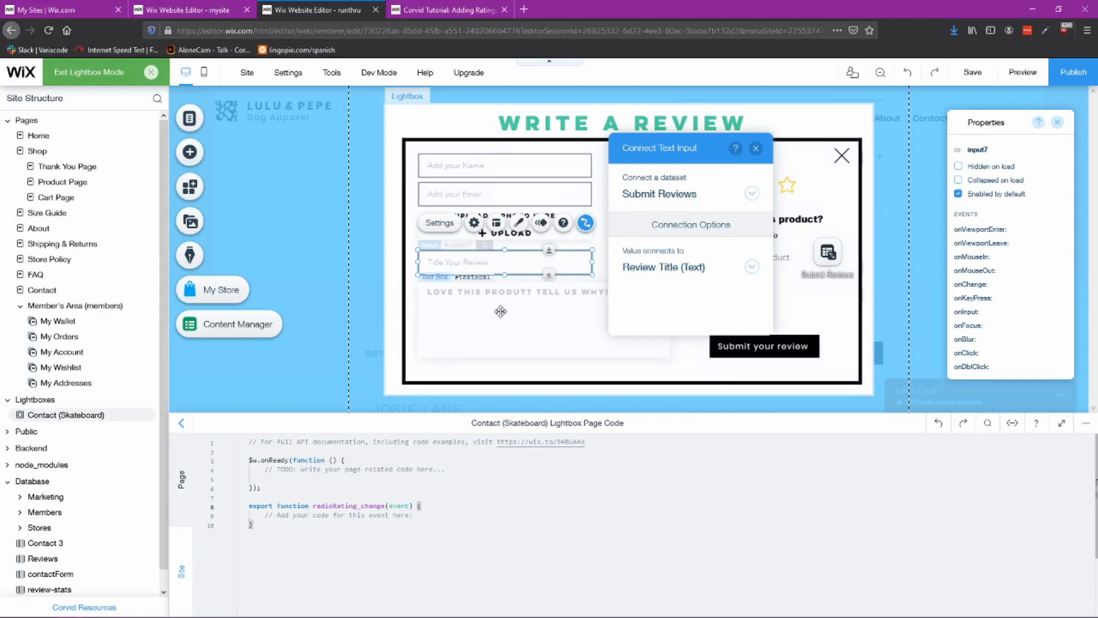
Step: Connect the review text box to the Submit Reviews dataset's Review (Text) field
{"action": "left_click", "coordinate": [555, 301]}
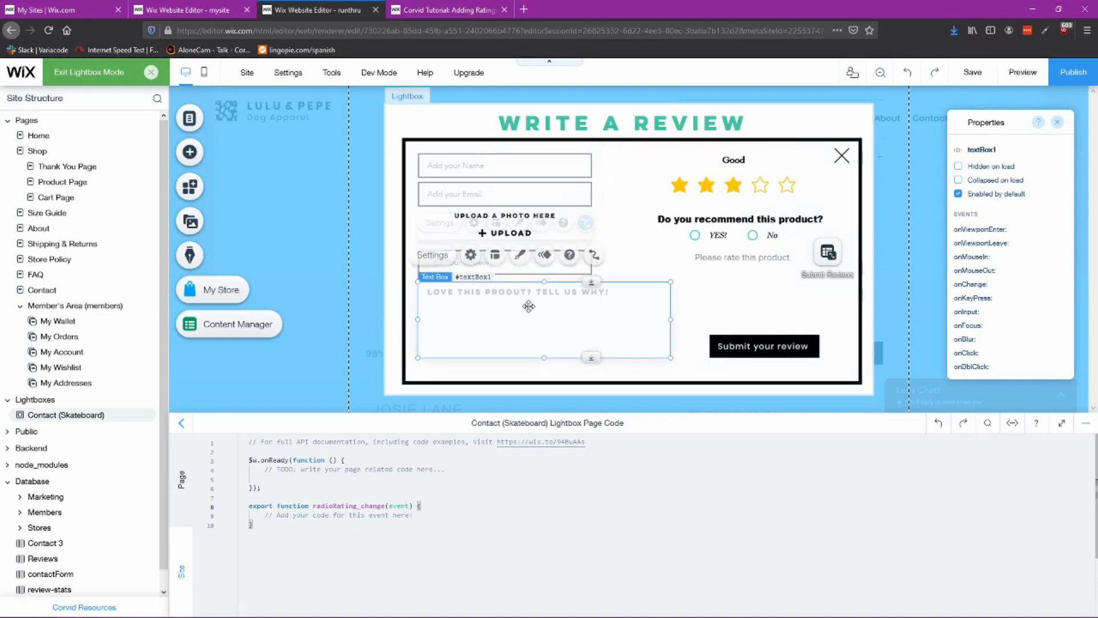
{"action": "left_click", "coordinate": [586, 255]}
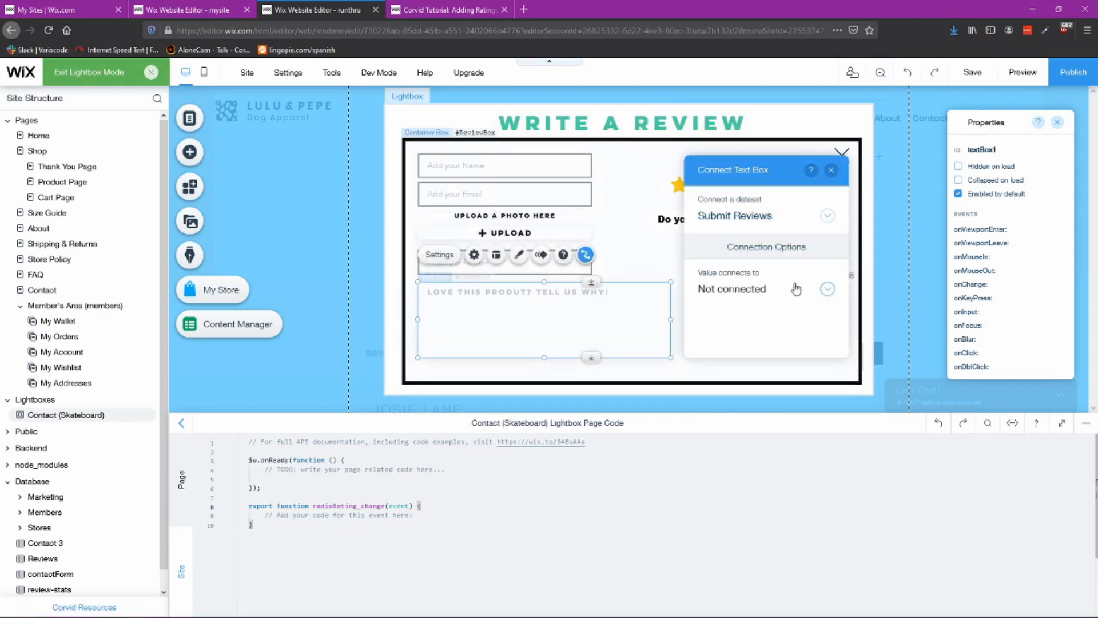
{"action": "left_click", "coordinate": [792, 286]}
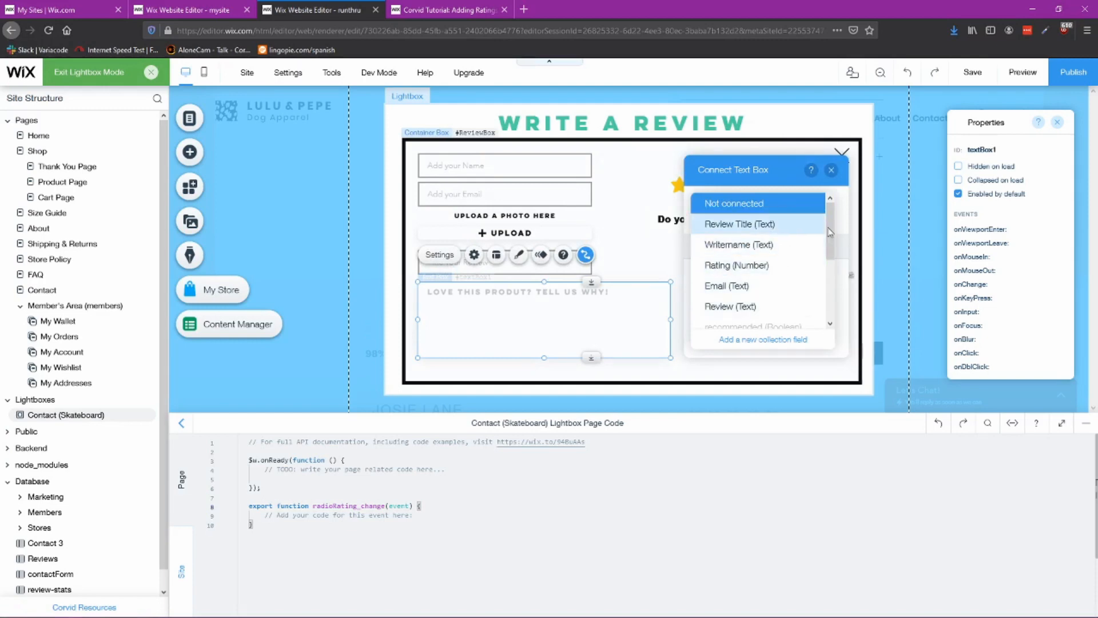
{"action": "mouse_move", "coordinate": [831, 228]}
{"action": "left_mouse_down"}
{"action": "mouse_move", "coordinate": [831, 279]}
{"action": "mouse_move", "coordinate": [828, 226]}
{"action": "left_mouse_up"}
{"action": "left_click", "coordinate": [733, 286]}
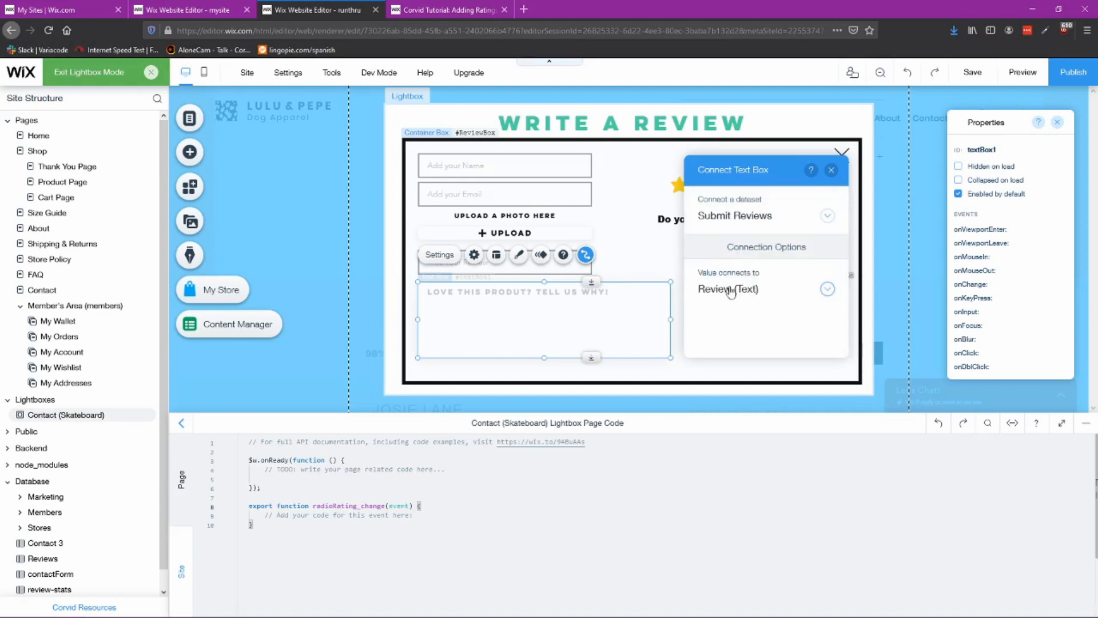
{"action": "left_click", "coordinate": [832, 171]}
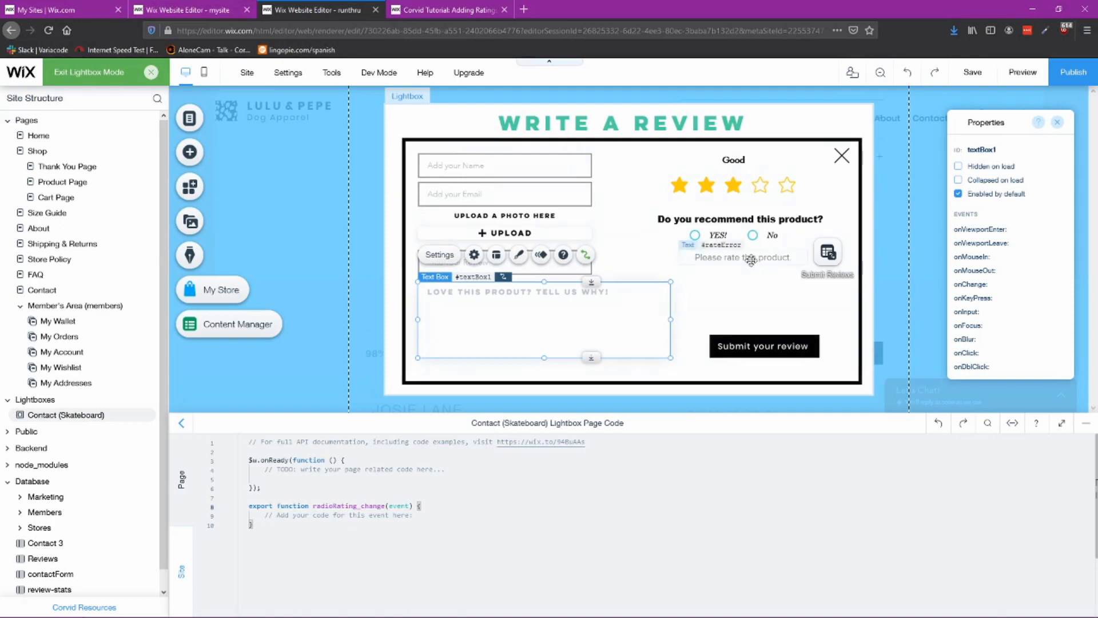
Step: Compare the reference tutorial lightbox's rating and recommendation radio buttons with the own lightbox
{"action": "left_click", "coordinate": [177, 13]}
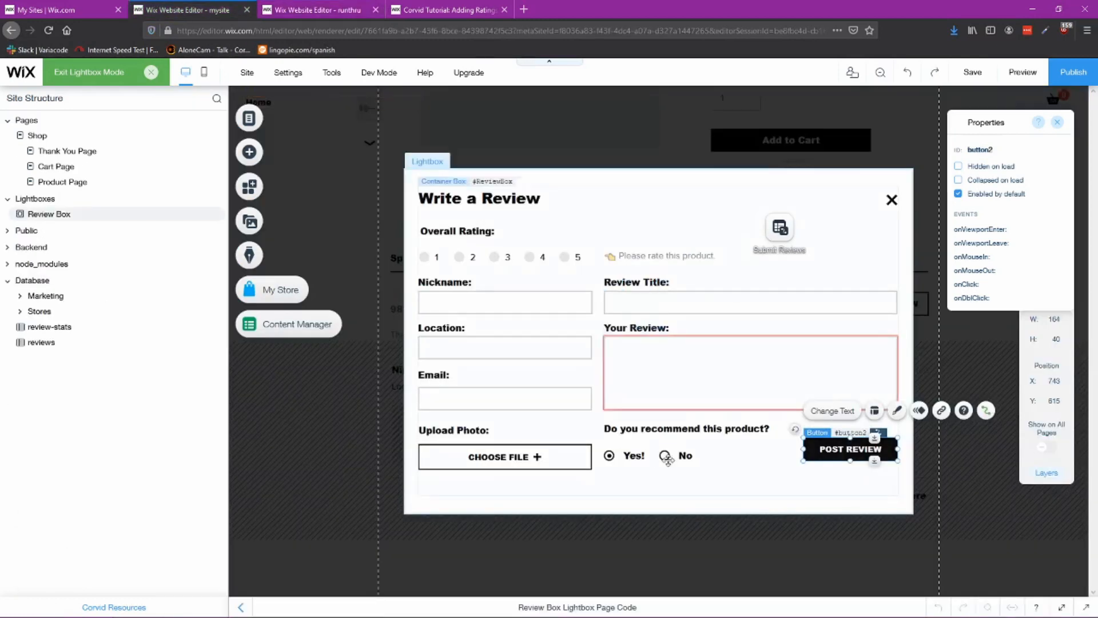
{"action": "left_click", "coordinate": [500, 264]}
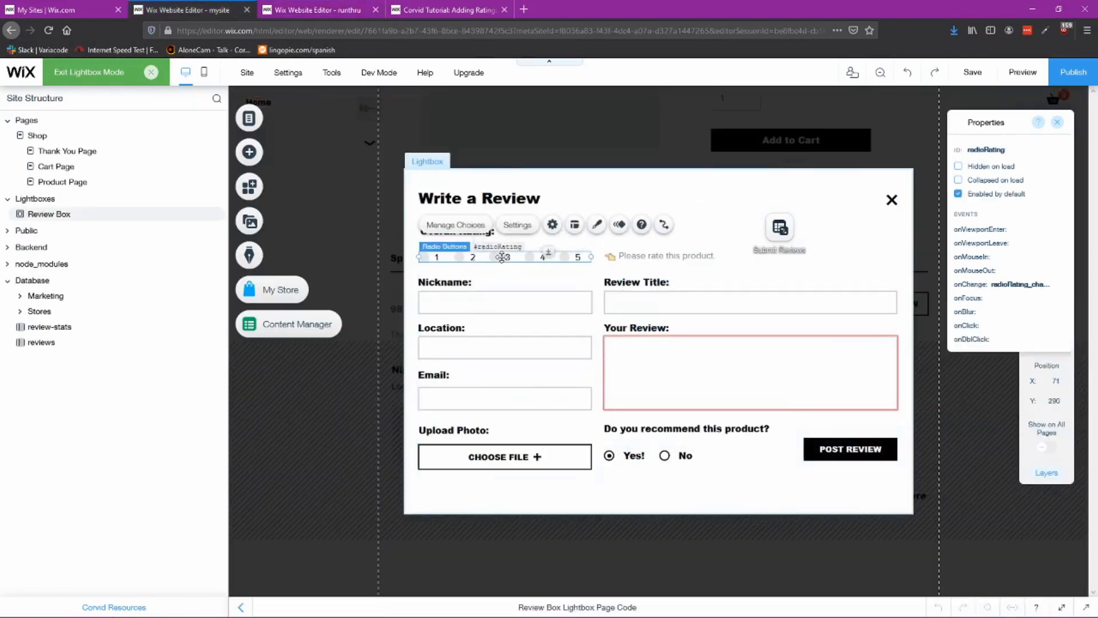
{"action": "left_click", "coordinate": [292, 11]}
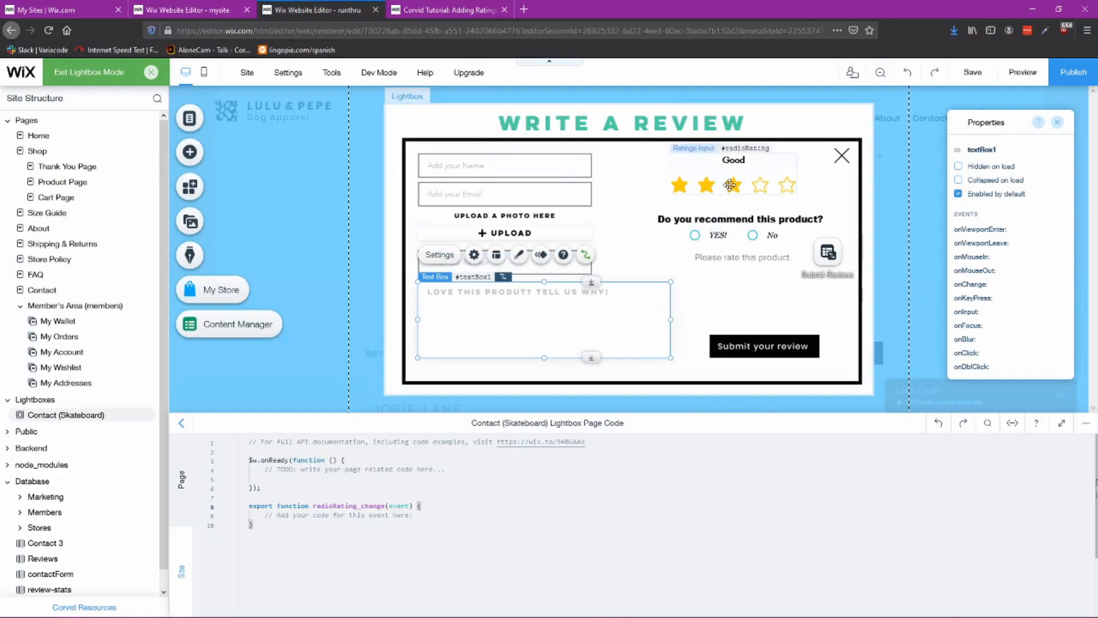
{"action": "left_click", "coordinate": [255, 15]}
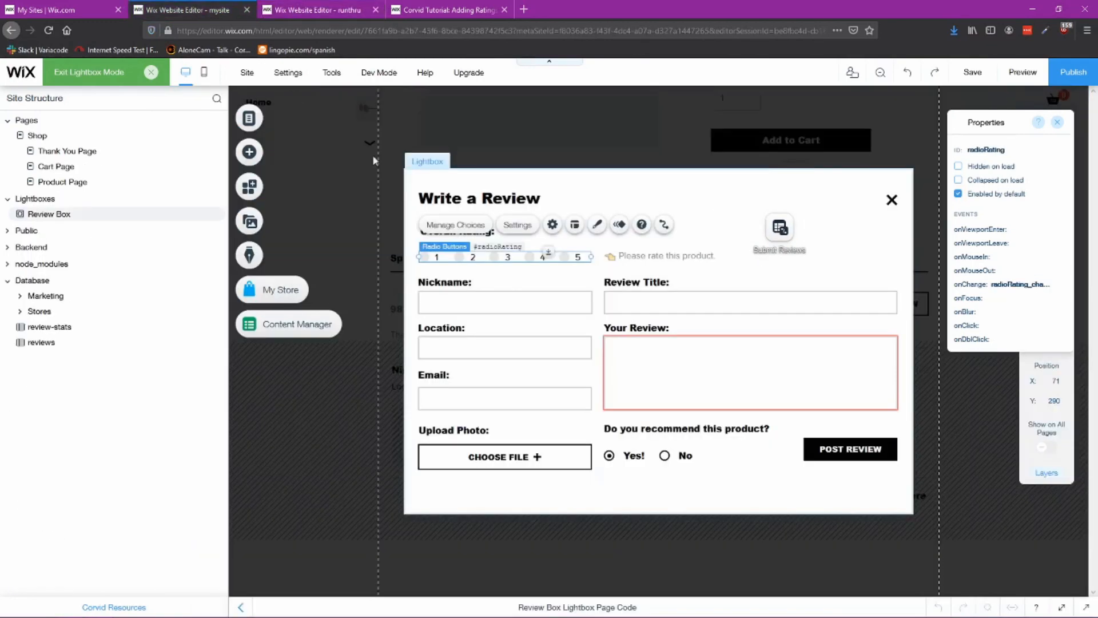
{"action": "left_click", "coordinate": [658, 455]}
{"action": "left_click", "coordinate": [300, 14]}
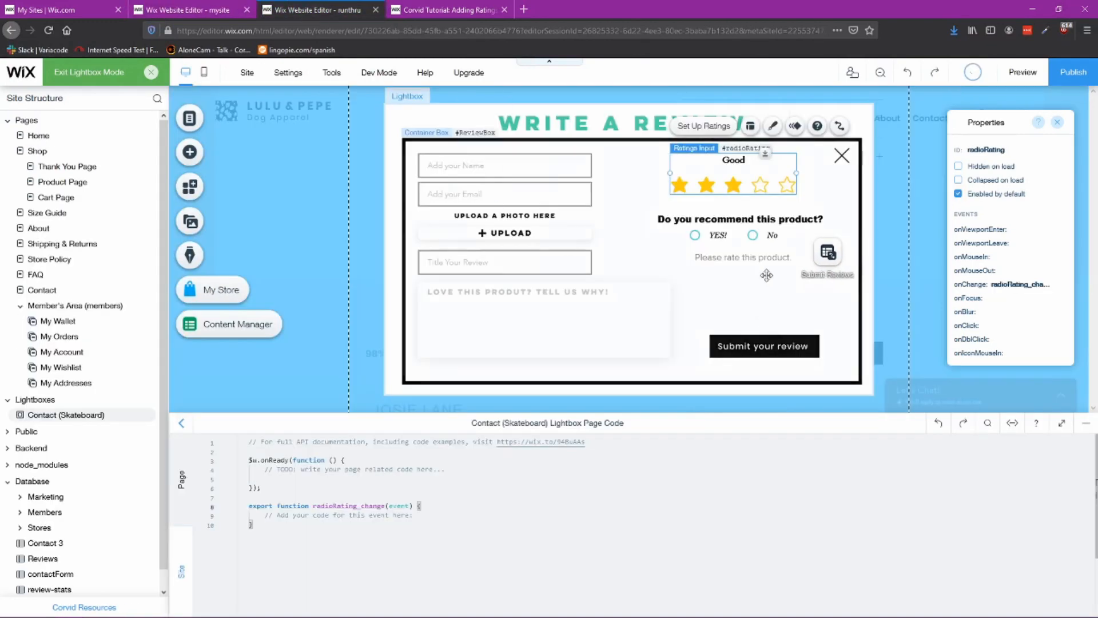
Step: Review the recommendation radio group's settings, including its default selection and required option
{"action": "left_click", "coordinate": [739, 234]}
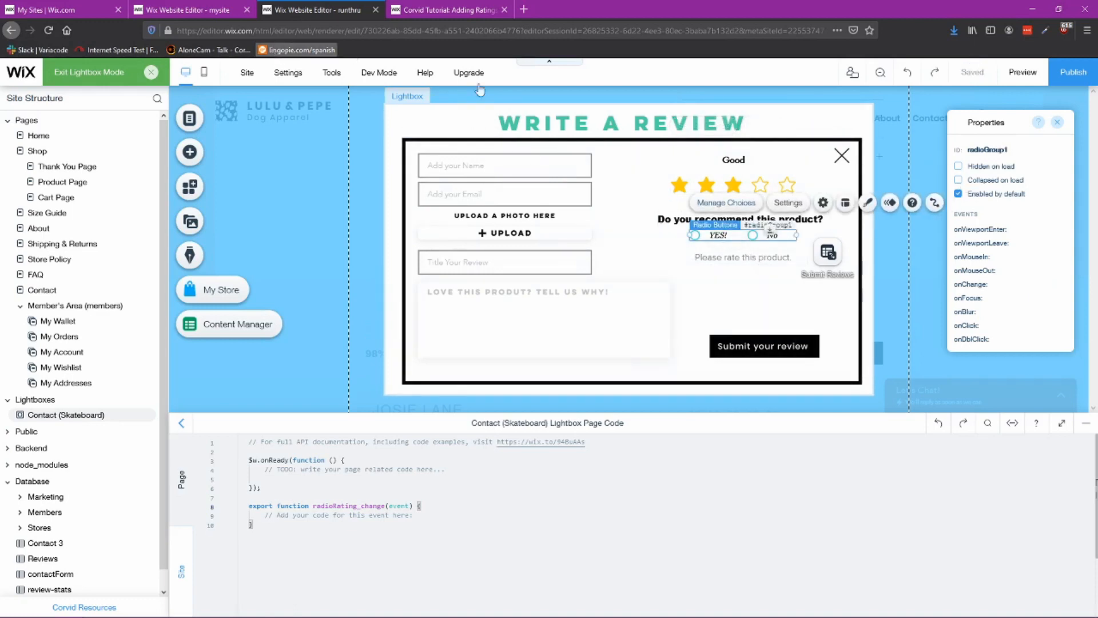
{"action": "left_click", "coordinate": [672, 187]}
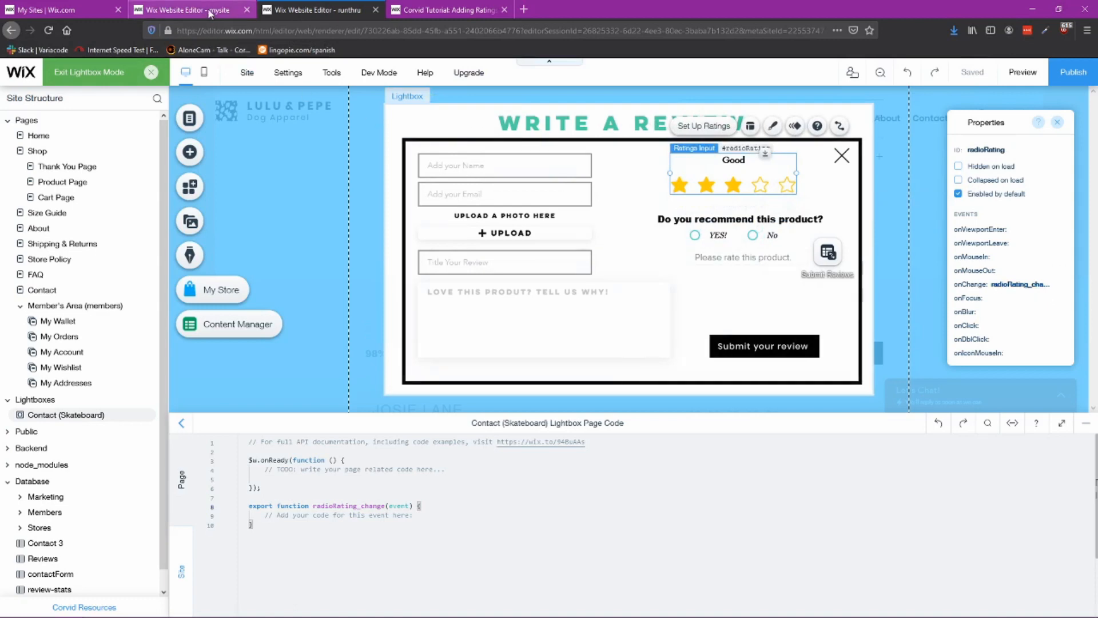
{"action": "left_click", "coordinate": [695, 235]}
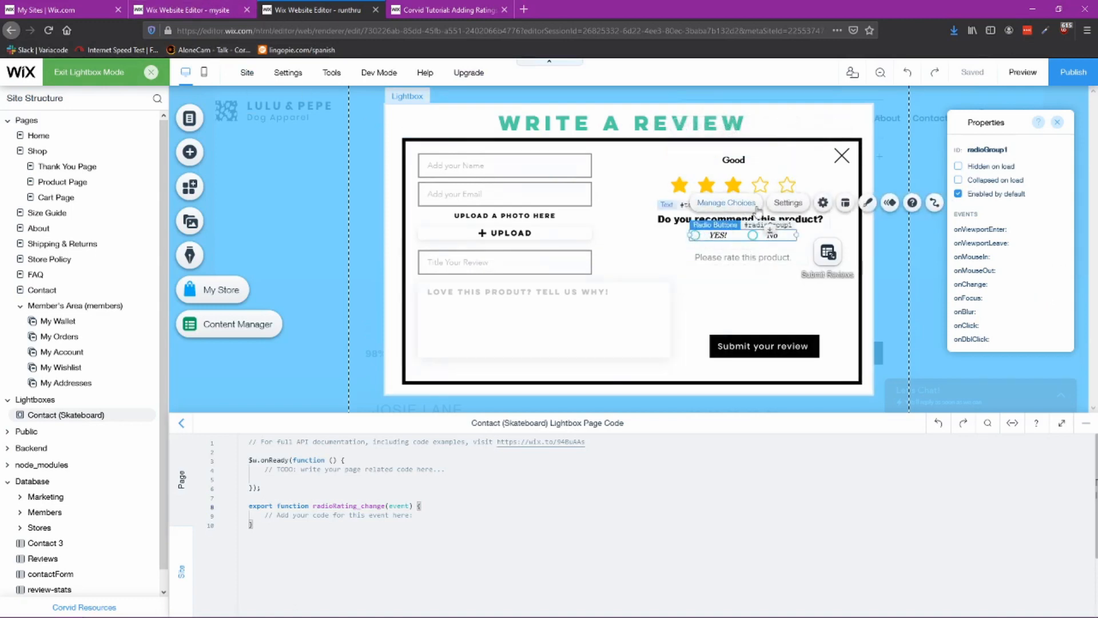
{"action": "left_click", "coordinate": [822, 202]}
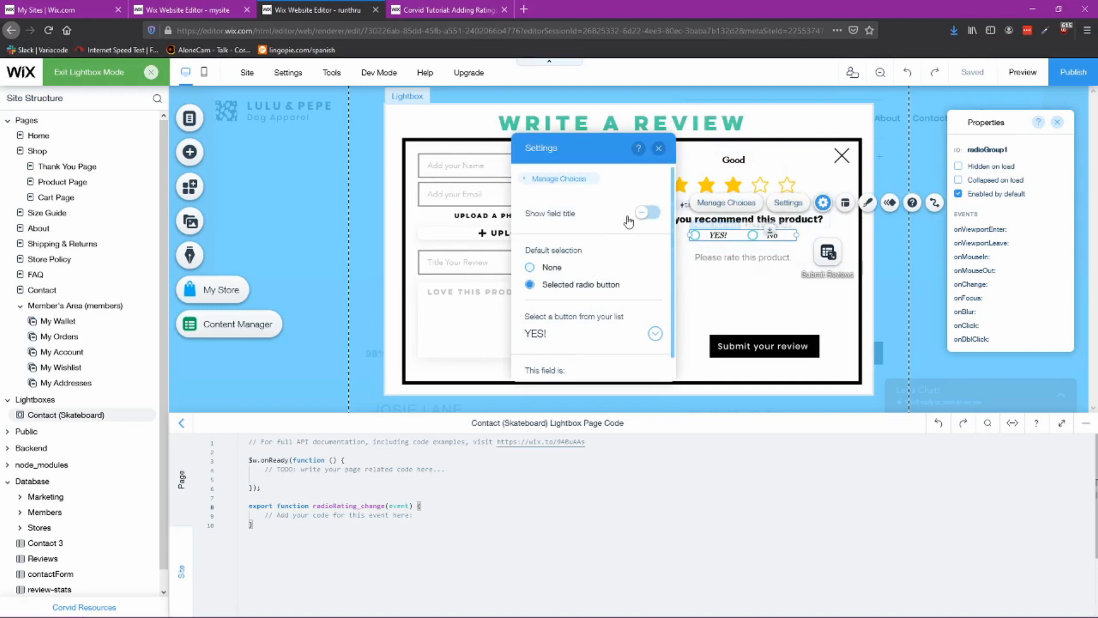
{"action": "scroll", "coordinate": [625, 258], "scroll_direction": "down", "scroll_amount": 1}
{"action": "scroll", "coordinate": [616, 322], "scroll_direction": "up", "scroll_amount": 1}
{"action": "scroll", "coordinate": [608, 292], "scroll_direction": "down", "scroll_amount": 1}
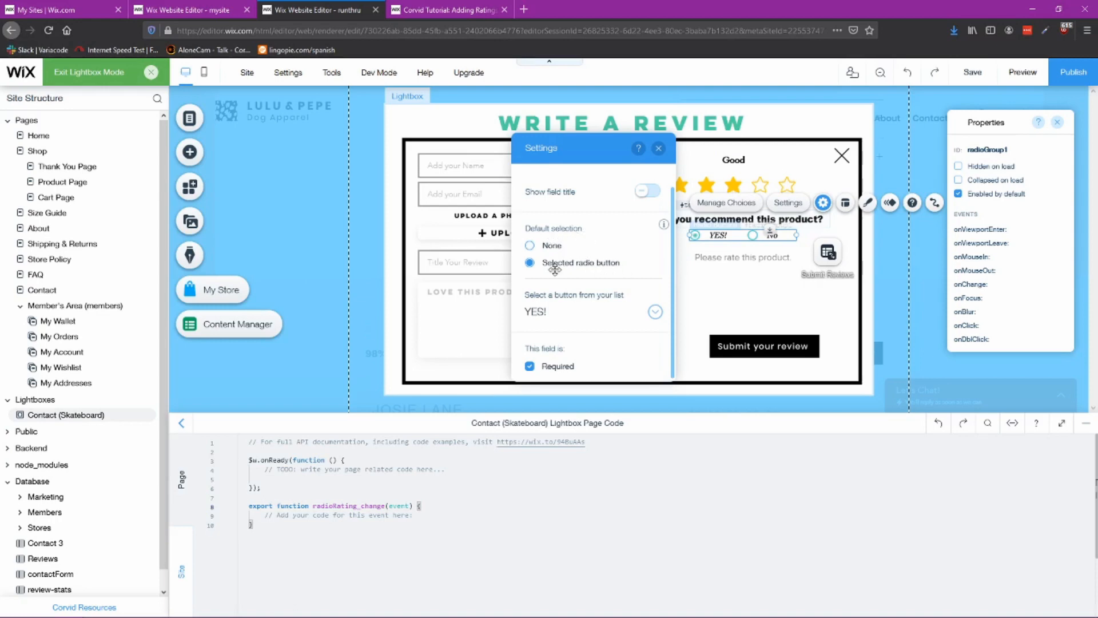
{"action": "left_click", "coordinate": [659, 149]}
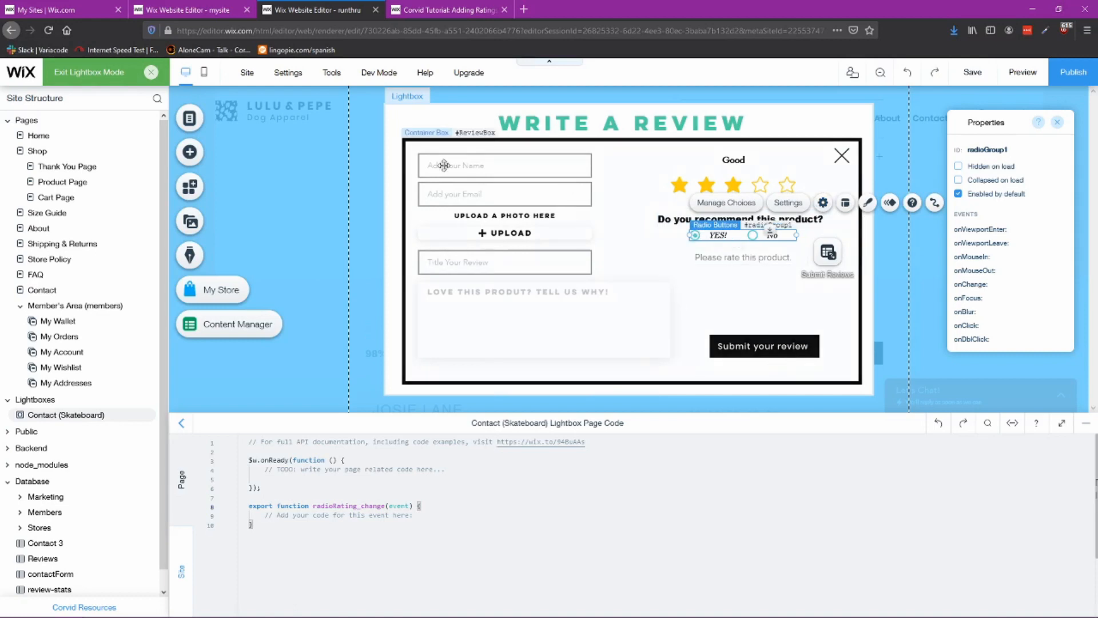
Step: Examine the reference lightbox's Post Review button dataset connection options
{"action": "left_click", "coordinate": [766, 345]}
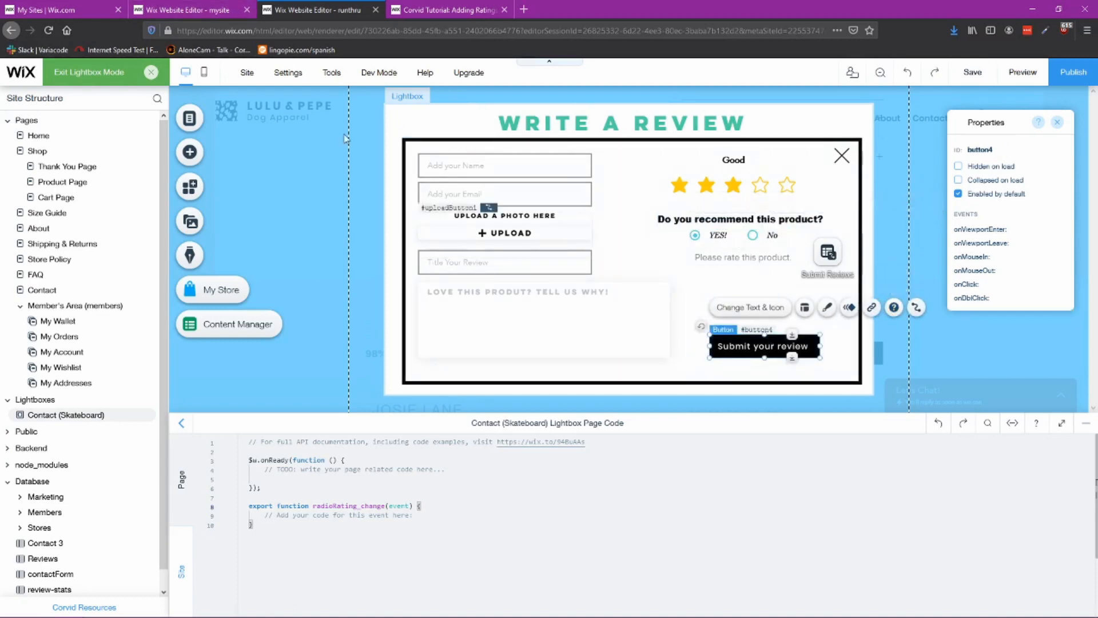
{"action": "left_click", "coordinate": [211, 12]}
{"action": "left_click", "coordinate": [833, 458]}
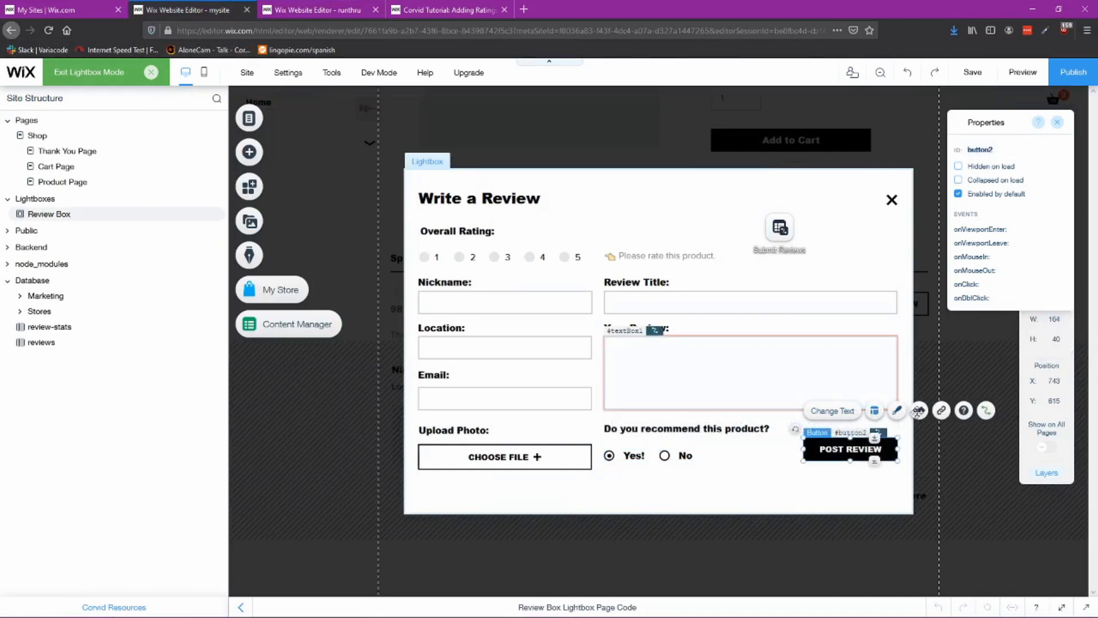
{"action": "left_click", "coordinate": [986, 413]}
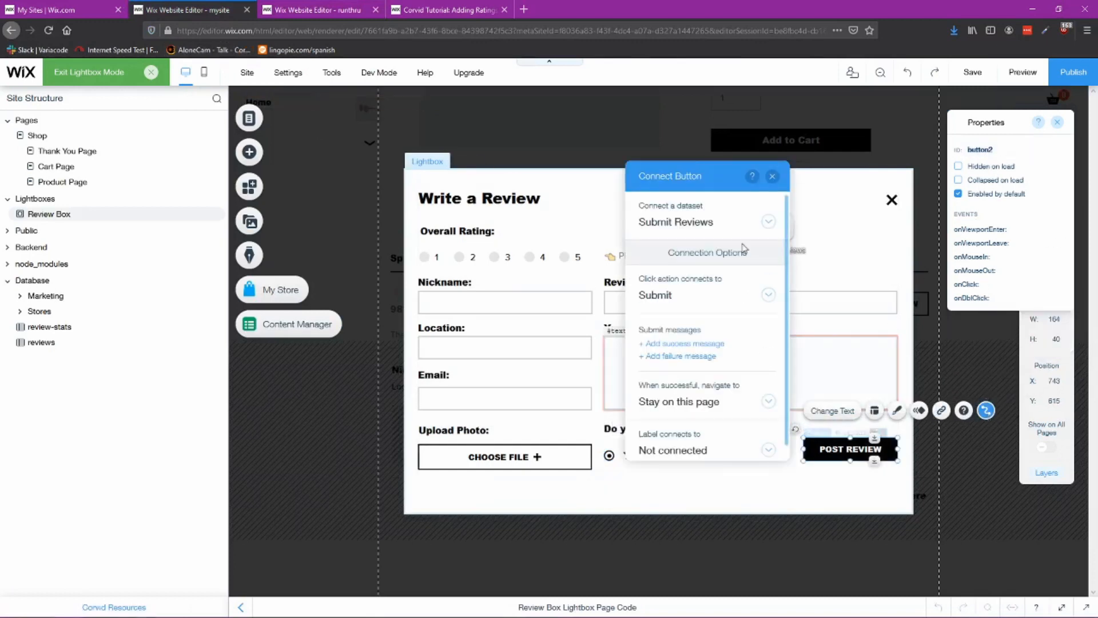
{"action": "scroll", "coordinate": [761, 413], "scroll_direction": "down", "scroll_amount": 1}
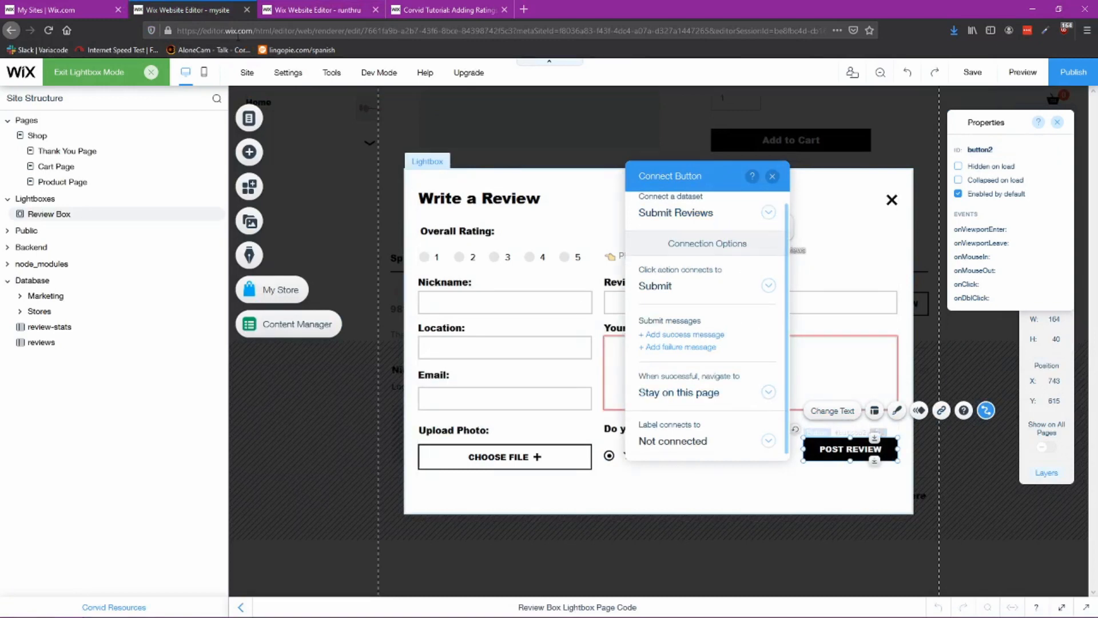
{"action": "left_click", "coordinate": [332, 10]}
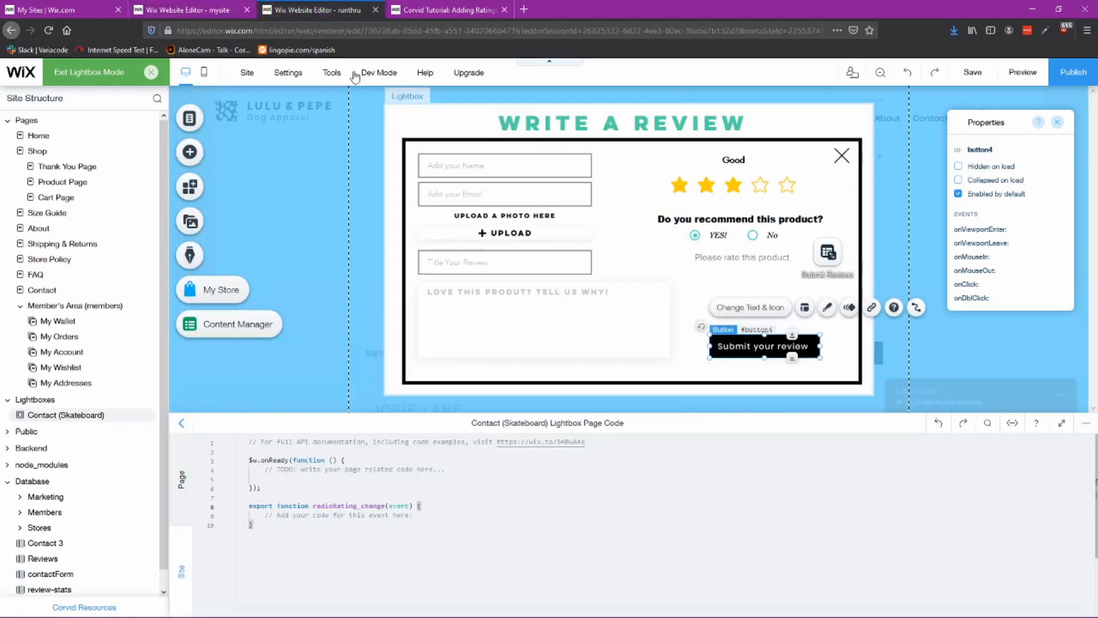
Step: Connect the Submit your review button's click action to the dataset's Submit action
{"action": "left_click", "coordinate": [917, 308]}
{"action": "left_click", "coordinate": [663, 268]}
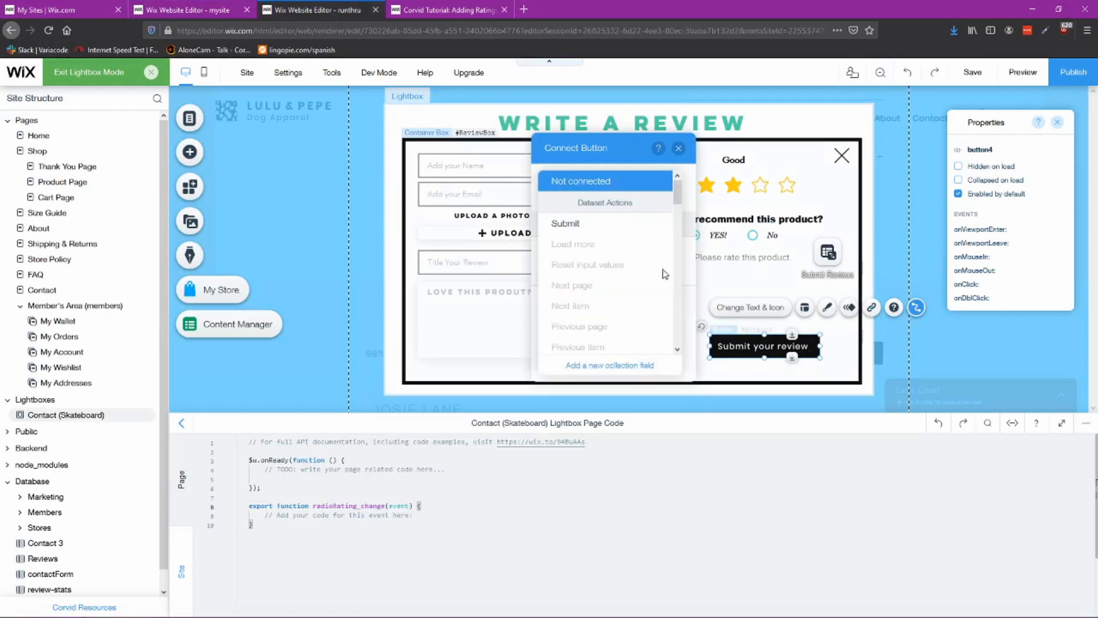
{"action": "left_click", "coordinate": [632, 226]}
Step: Set the button to navigate to a link on success and open the link chooser
{"action": "scroll", "coordinate": [654, 324], "scroll_direction": "down", "scroll_amount": 1}
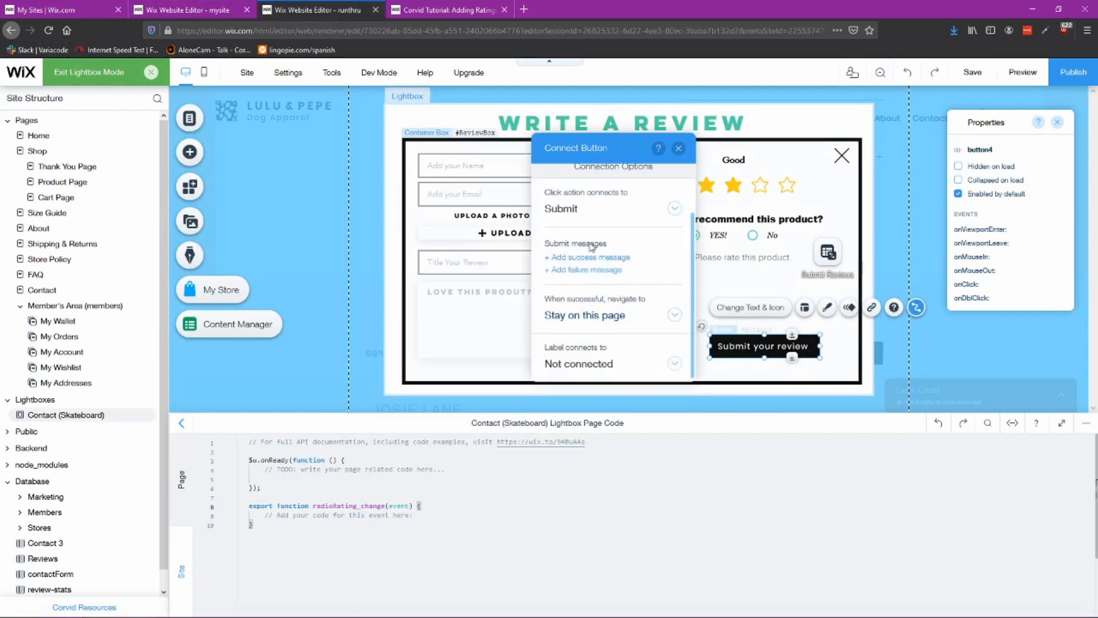
{"action": "left_click", "coordinate": [675, 316]}
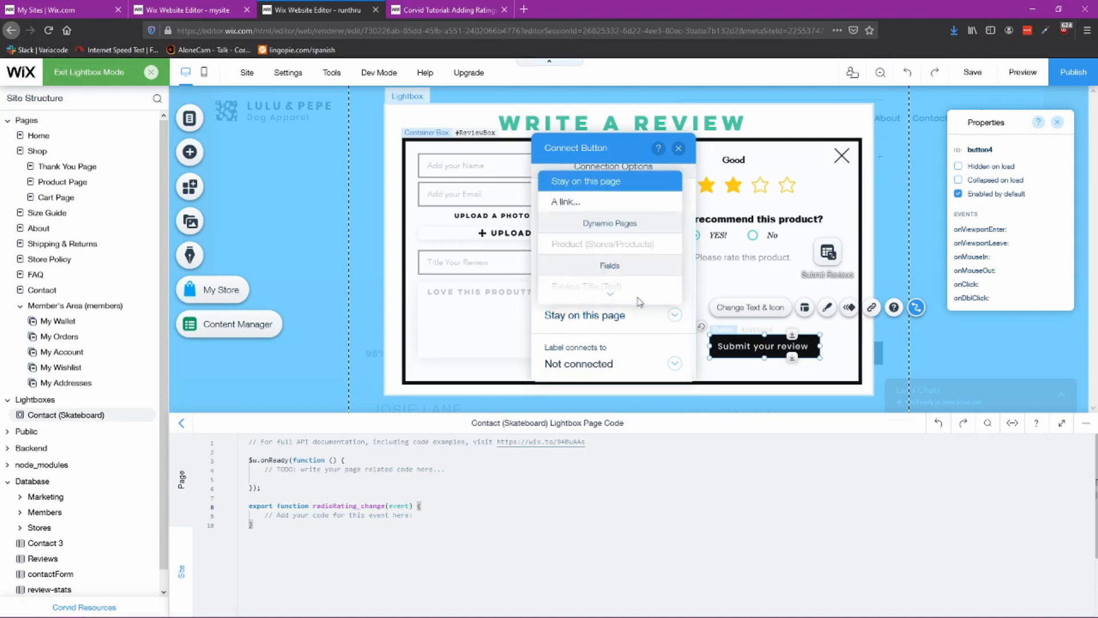
{"action": "left_click", "coordinate": [578, 203]}
{"action": "scroll", "coordinate": [664, 366], "scroll_direction": "down", "scroll_amount": 1}
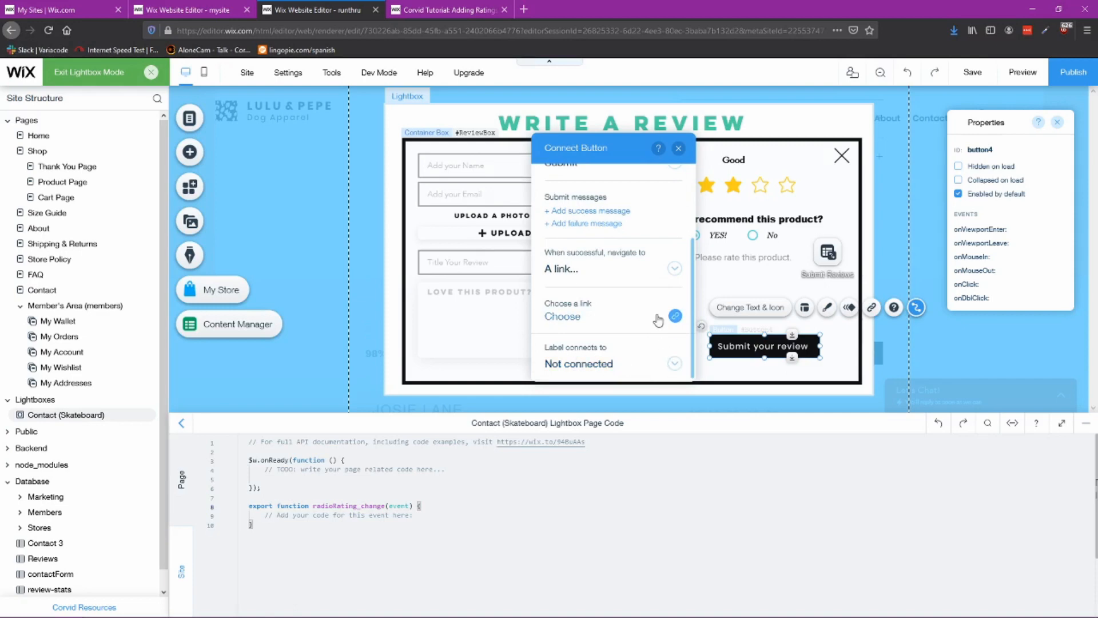
{"action": "left_click", "coordinate": [675, 316]}
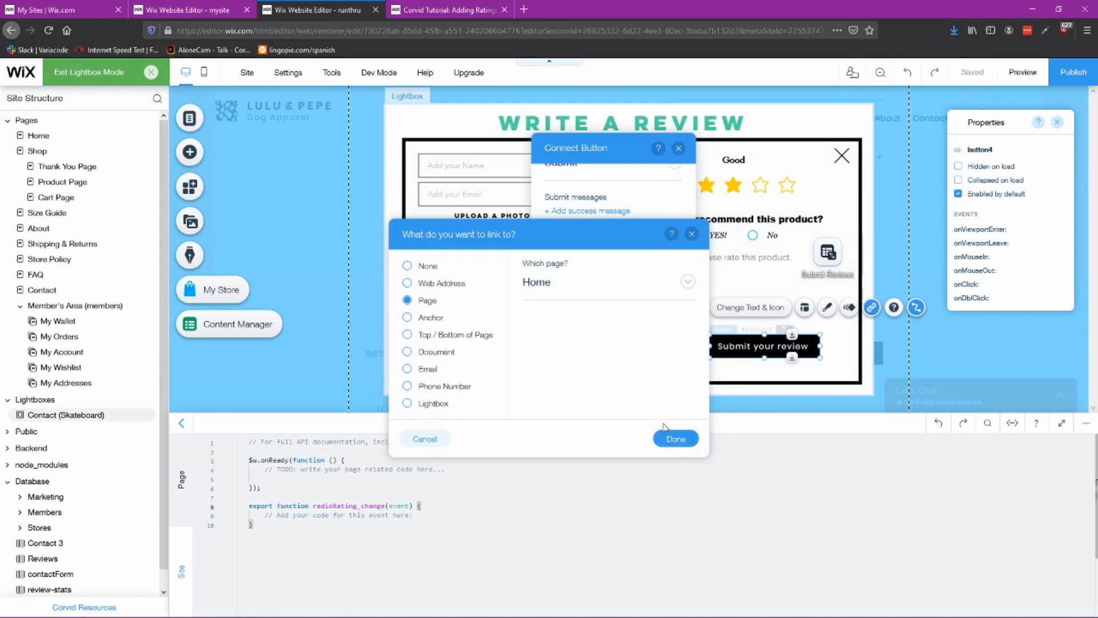
Step: Set the Submit your review button to stay on this page after a successful submit, then close the connection panel
{"action": "left_click", "coordinate": [674, 439]}
{"action": "left_click", "coordinate": [669, 270]}
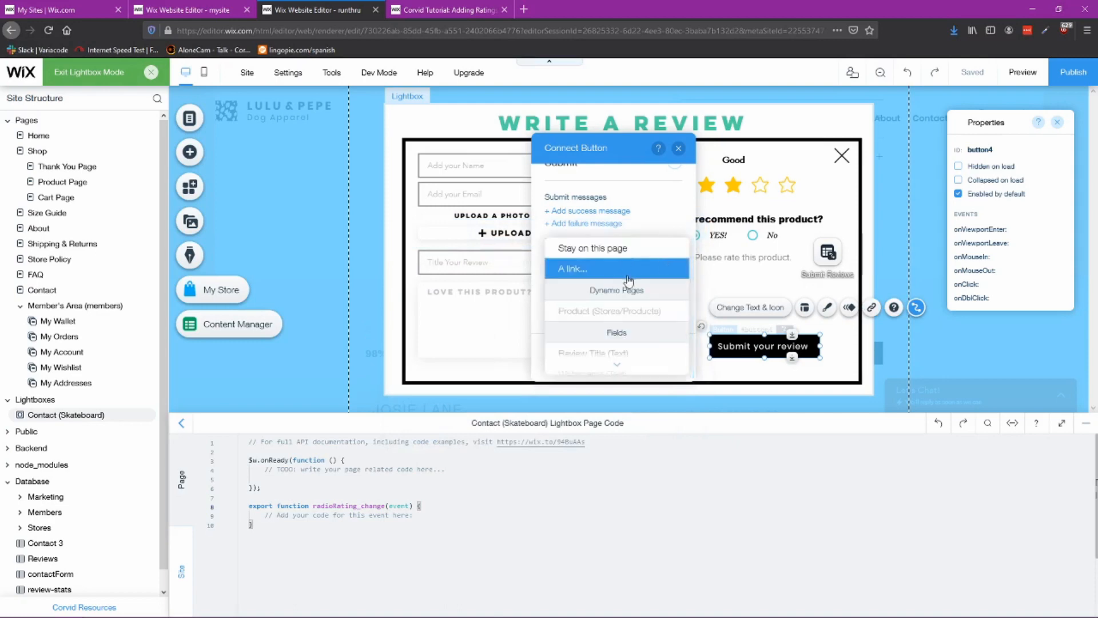
{"action": "left_click", "coordinate": [620, 248]}
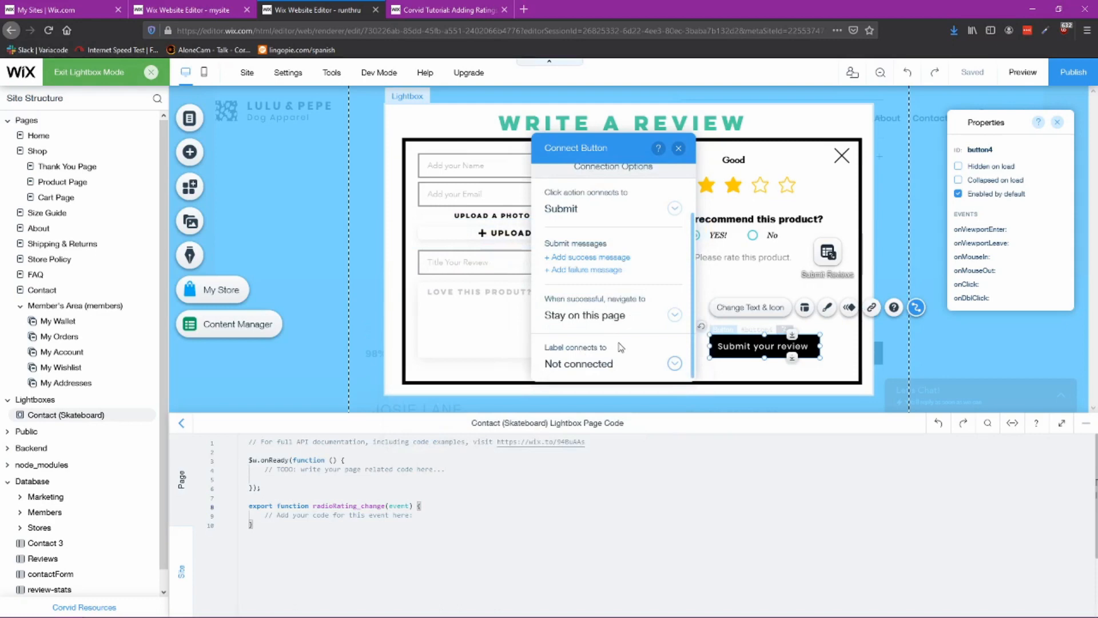
{"action": "scroll", "coordinate": [606, 297], "scroll_direction": "up", "scroll_amount": 2}
{"action": "scroll", "coordinate": [598, 269], "scroll_direction": "down", "scroll_amount": 1}
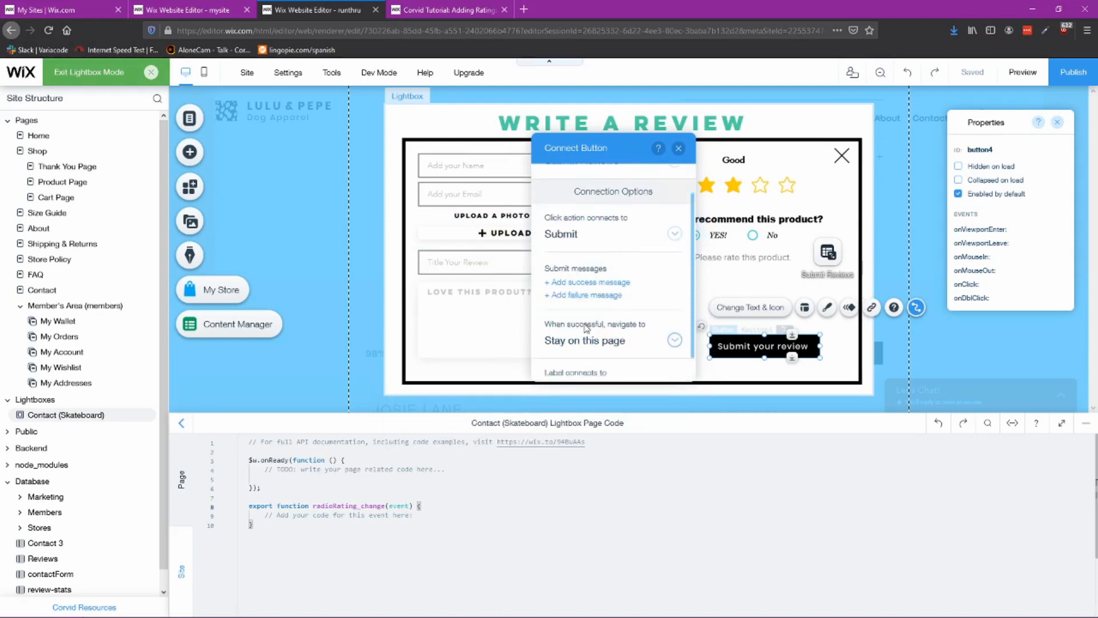
{"action": "scroll", "coordinate": [586, 327], "scroll_direction": "down", "scroll_amount": 1}
{"action": "left_click", "coordinate": [678, 148]}
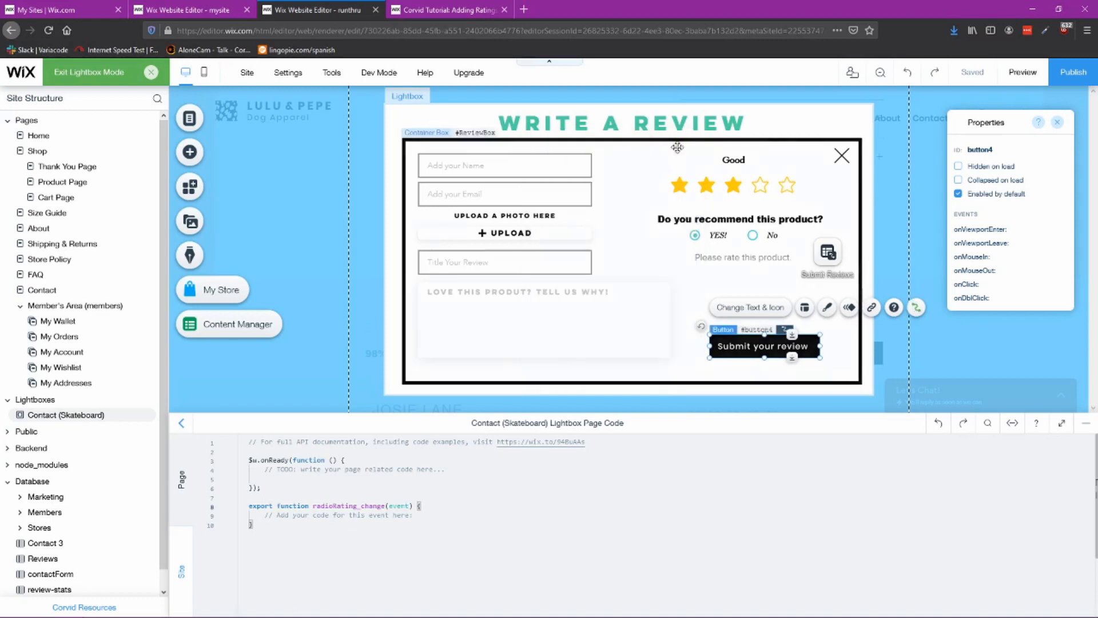
Step: Compare the close icon's properties in this lightbox with the reference lightbox's close icon and container box
{"action": "left_click", "coordinate": [841, 155]}
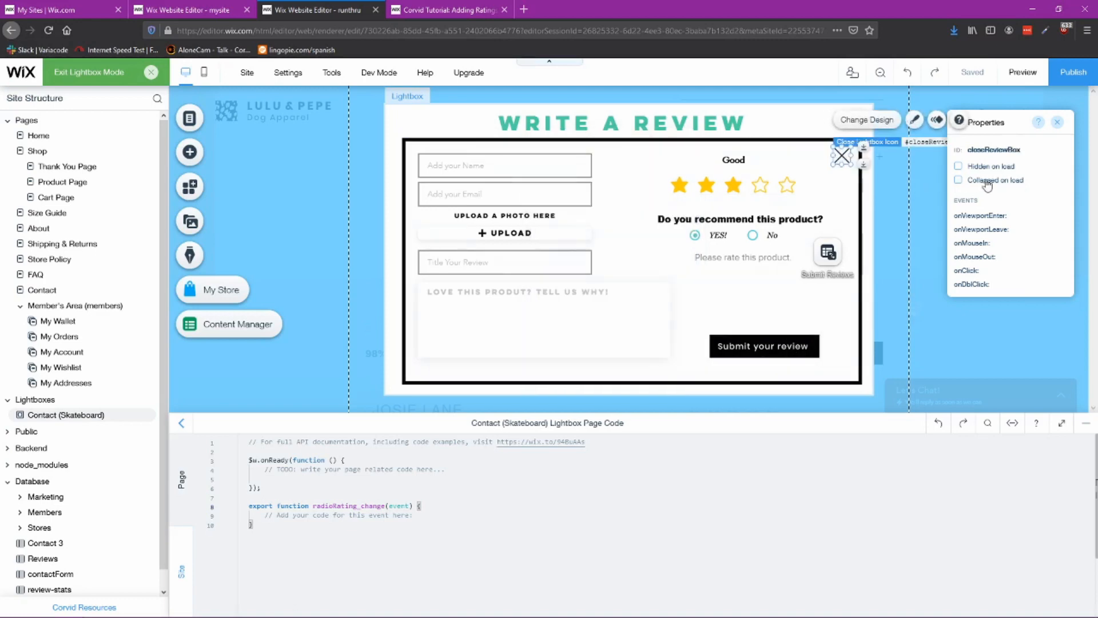
{"action": "left_click", "coordinate": [189, 10]}
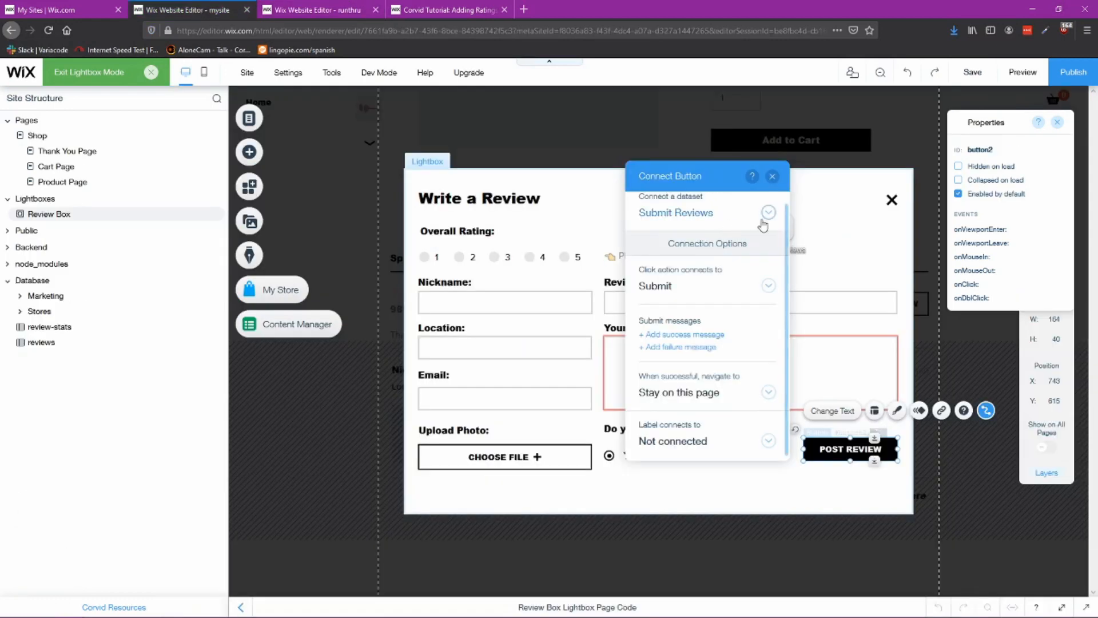
{"action": "left_click", "coordinate": [772, 176]}
{"action": "left_click", "coordinate": [892, 200]}
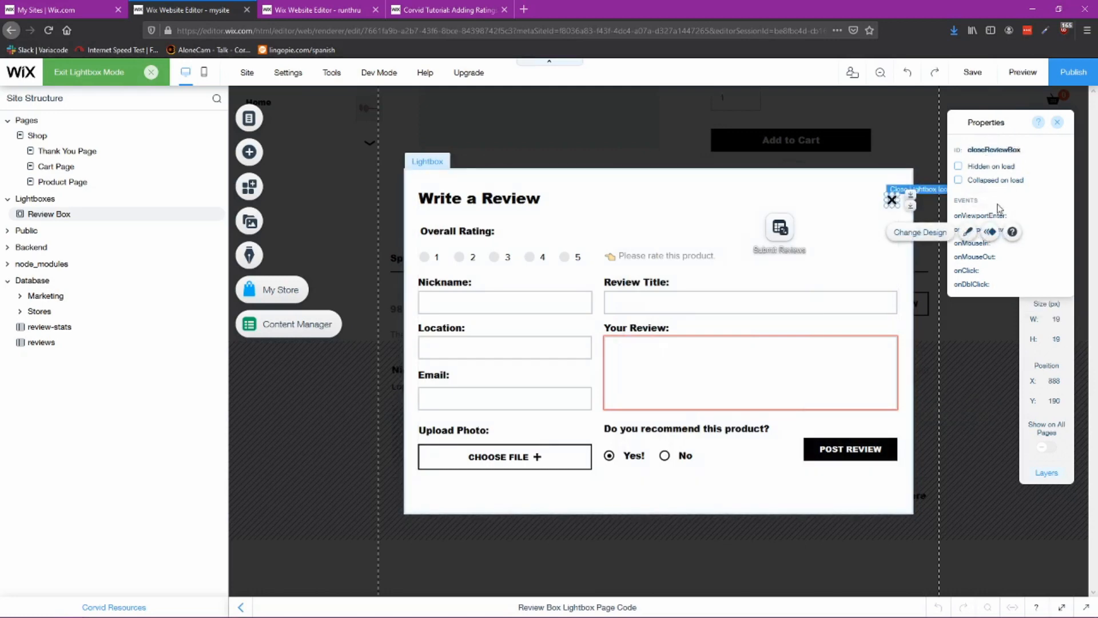
{"action": "left_click", "coordinate": [864, 243]}
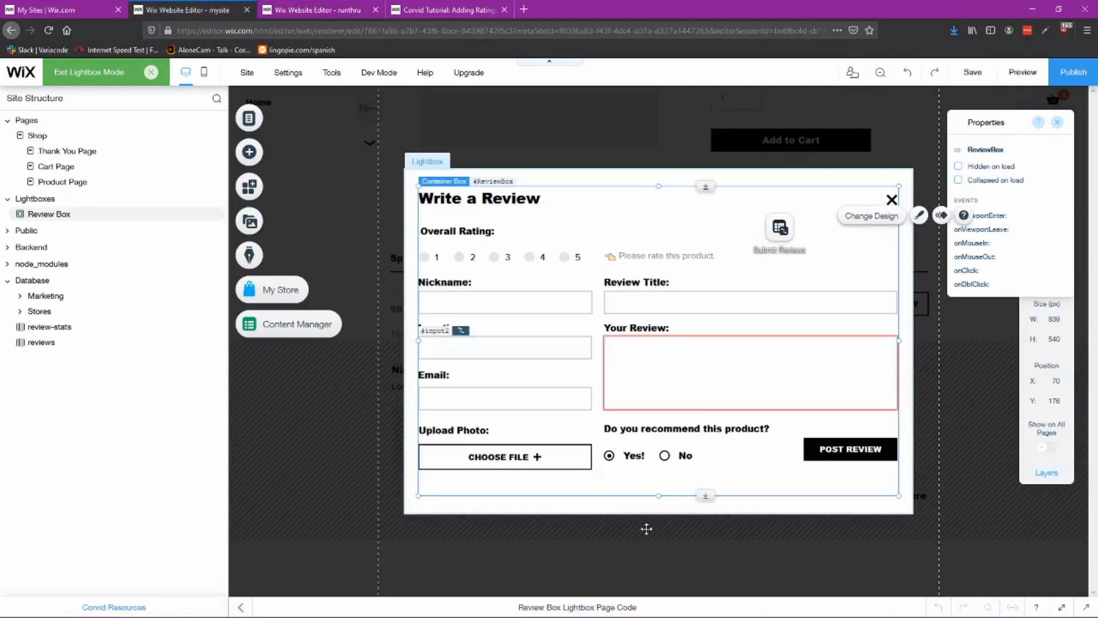
Step: Copy all of the reference lightbox's page code and paste it over this lightbox's existing page code
{"action": "left_click", "coordinate": [627, 602]}
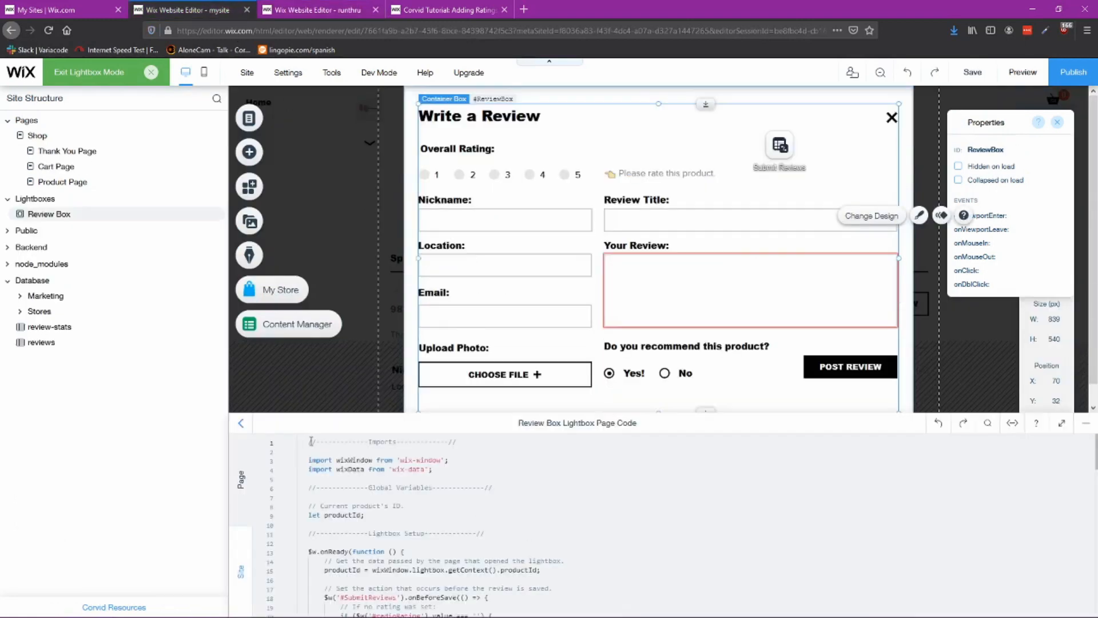
{"action": "left_click_drag", "start_coordinate": [309, 442], "coordinate": [638, 584]}
{"action": "scroll", "coordinate": [635, 584], "scroll_direction": "down", "scroll_amount": 8}
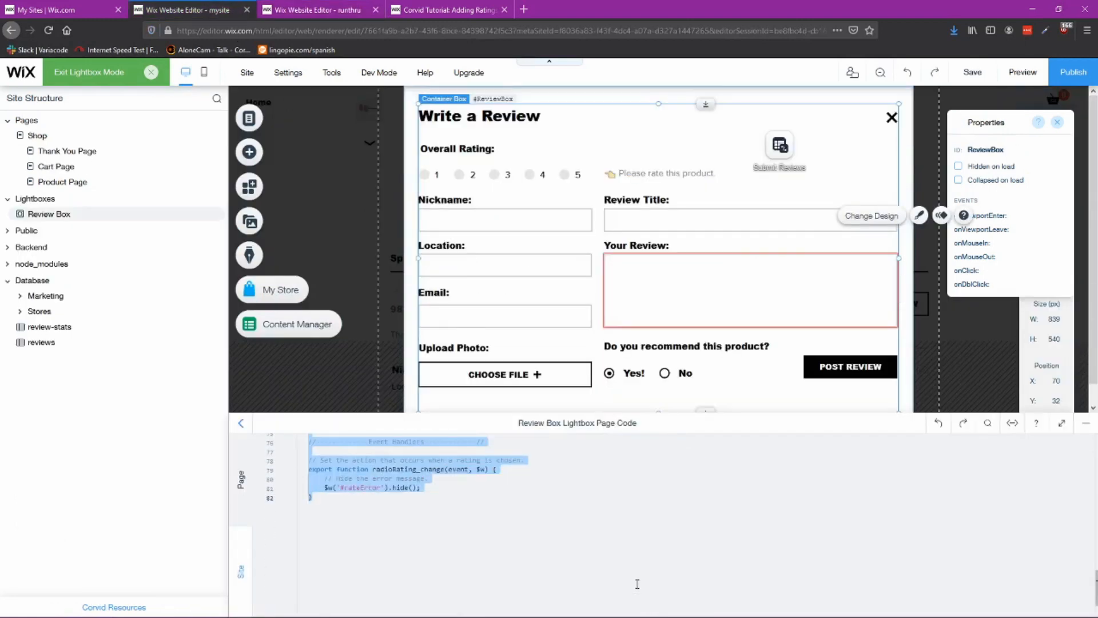
{"action": "left_click", "coordinate": [337, 14]}
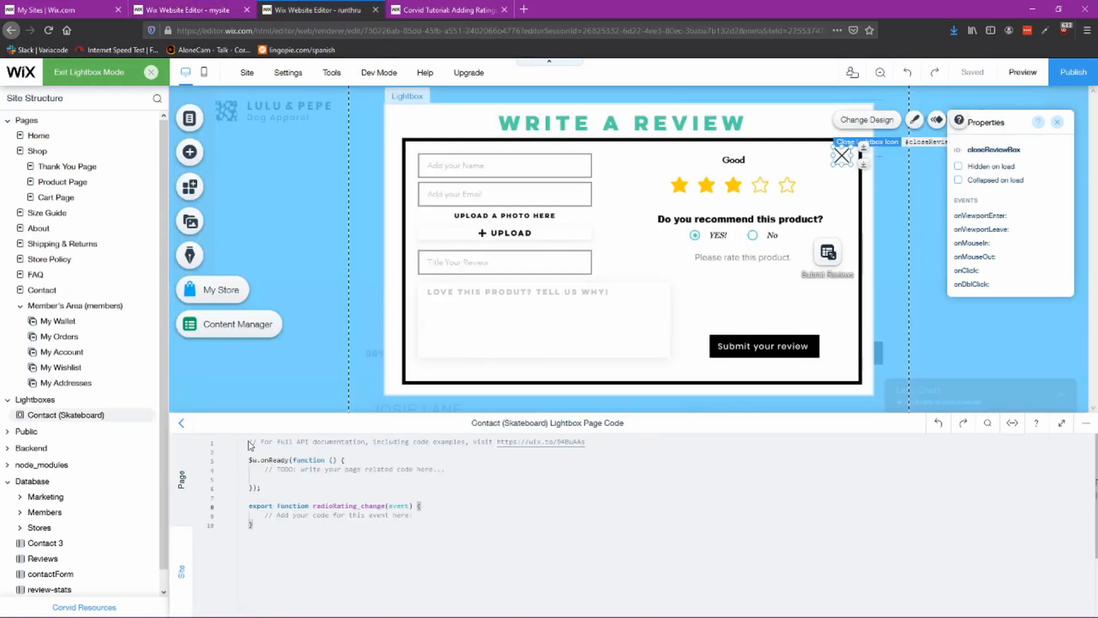
{"action": "left_click", "coordinate": [1088, 423]}
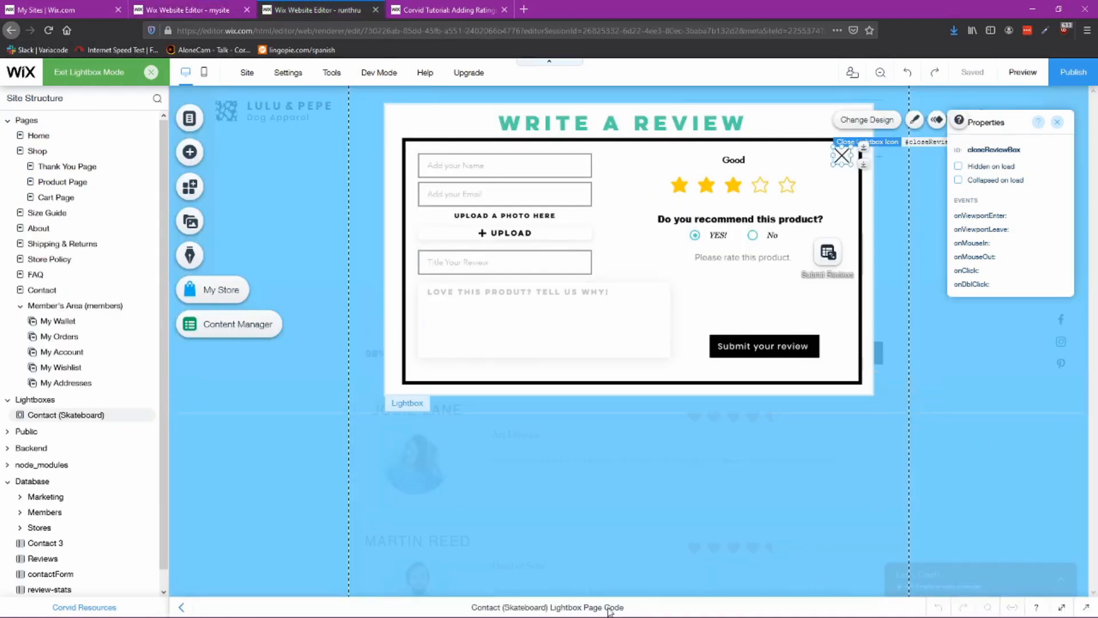
{"action": "left_click", "coordinate": [567, 609]}
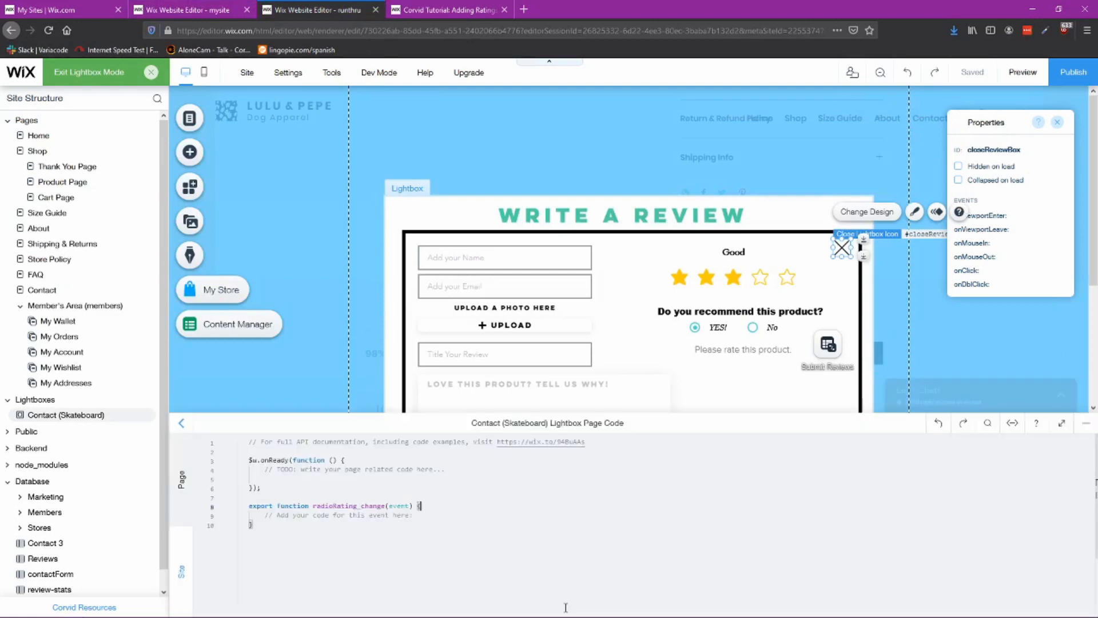
{"action": "left_click", "coordinate": [537, 598]}
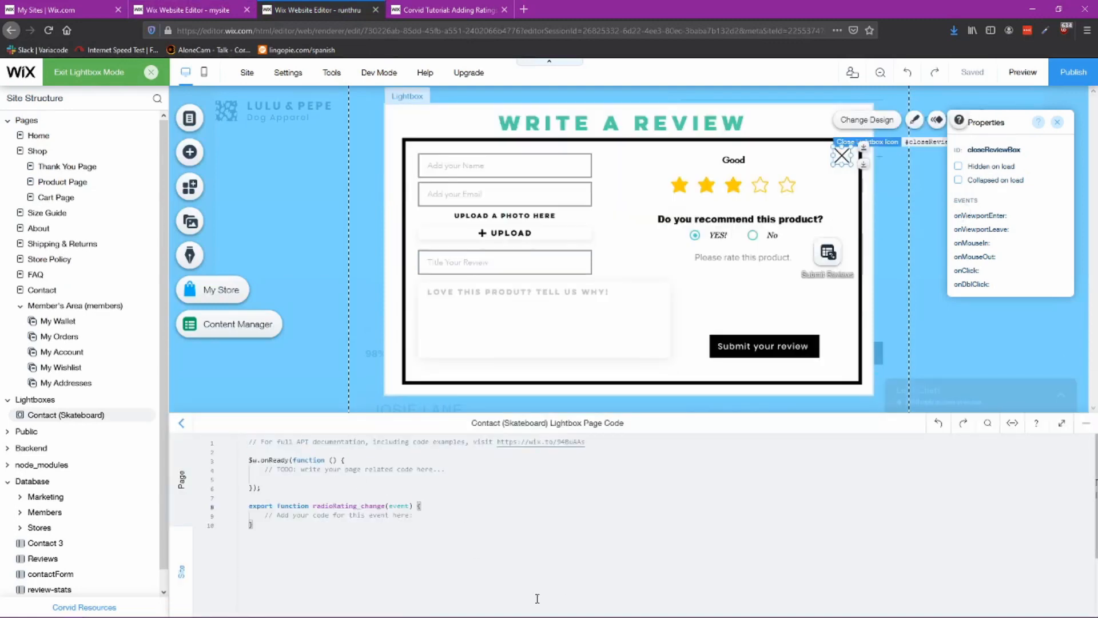
{"action": "left_click_drag", "start_coordinate": [346, 537], "coordinate": [234, 442]}
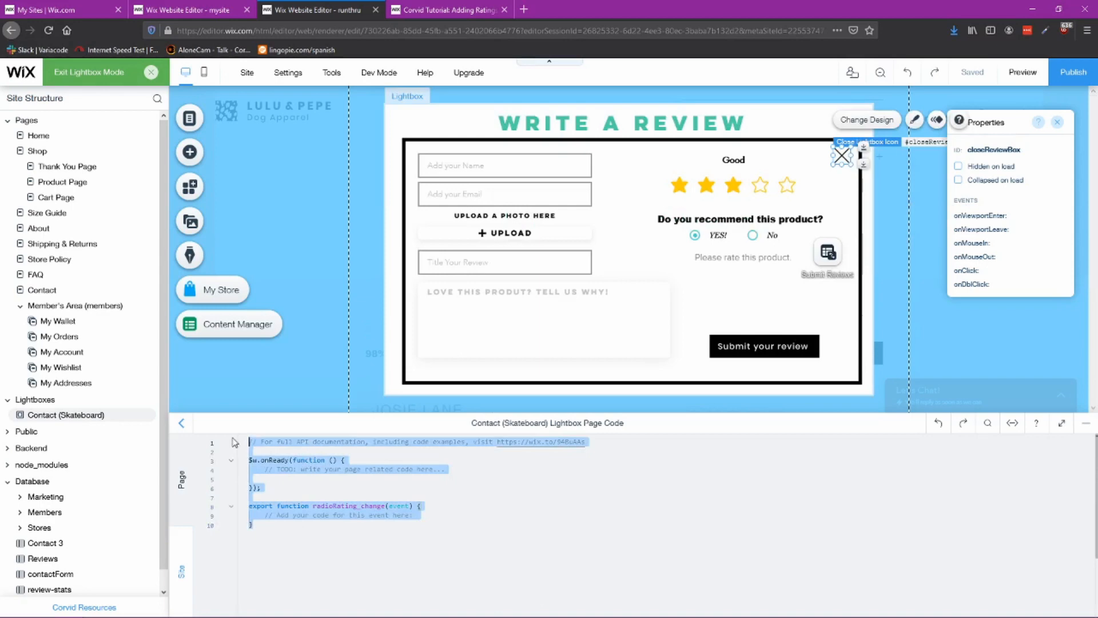
{"action": "key", "text": "BackSpace"}
{"action": "key", "text": "ctrl+v"}
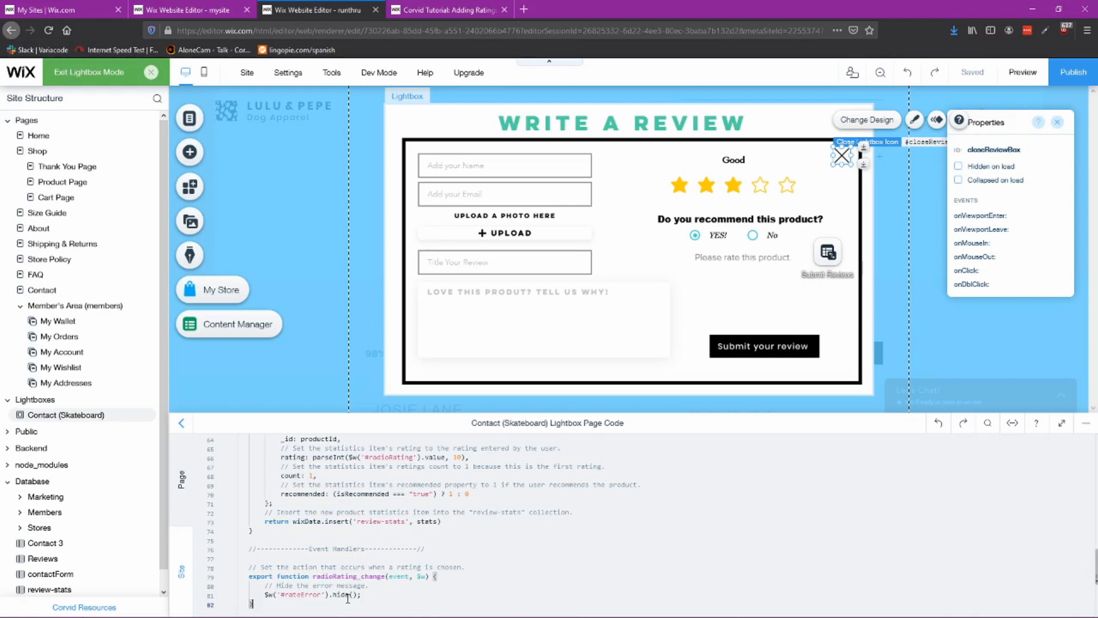
Step: Review the pasted code's handlers and functions and the rate error message element it refers to
{"action": "left_click_drag", "start_coordinate": [262, 564], "coordinate": [444, 568]}
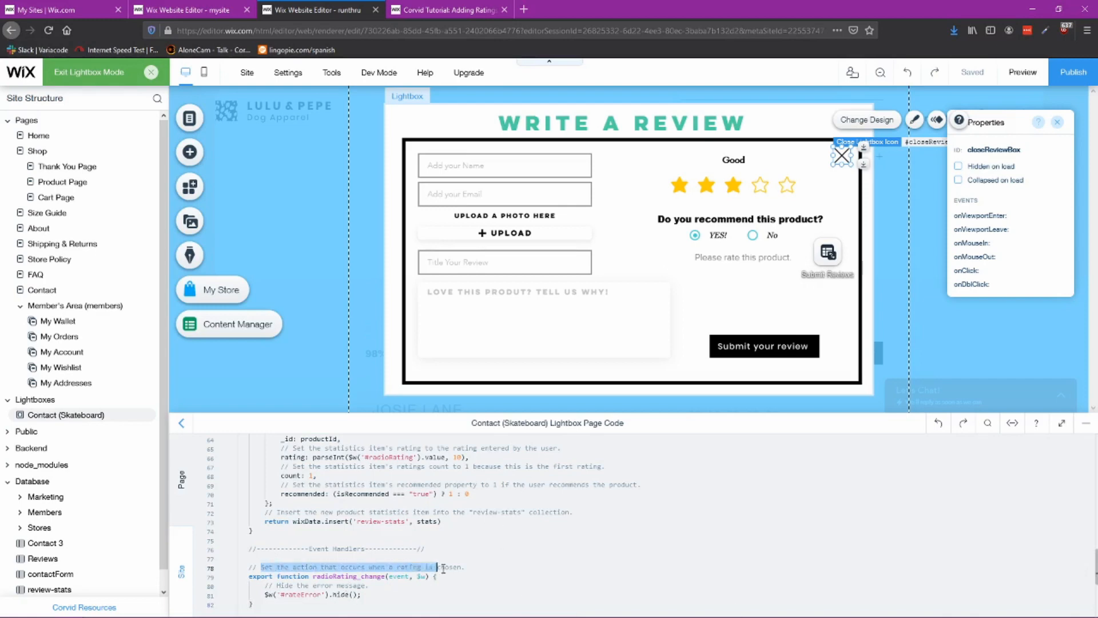
{"action": "left_click", "coordinate": [256, 566]}
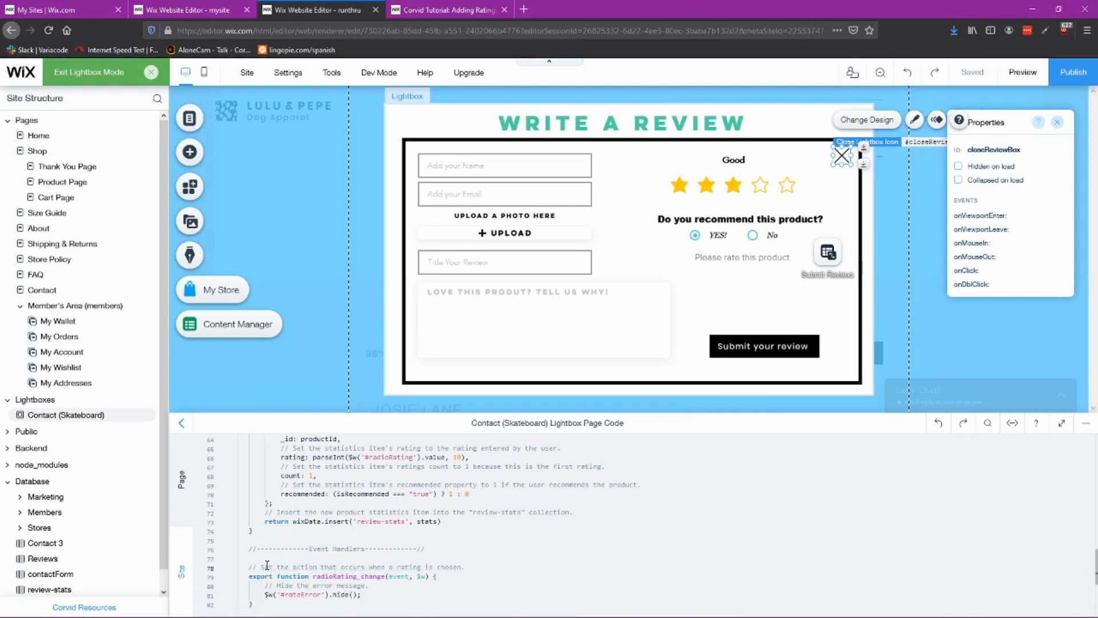
{"action": "left_click_drag", "start_coordinate": [265, 567], "coordinate": [461, 567]}
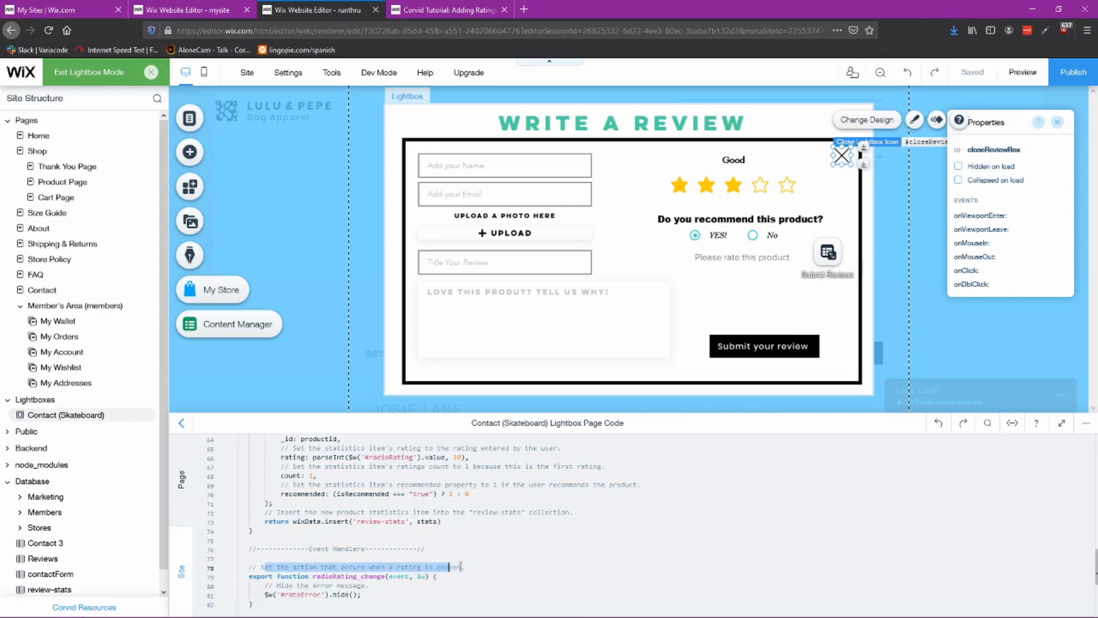
{"action": "left_click", "coordinate": [366, 594]}
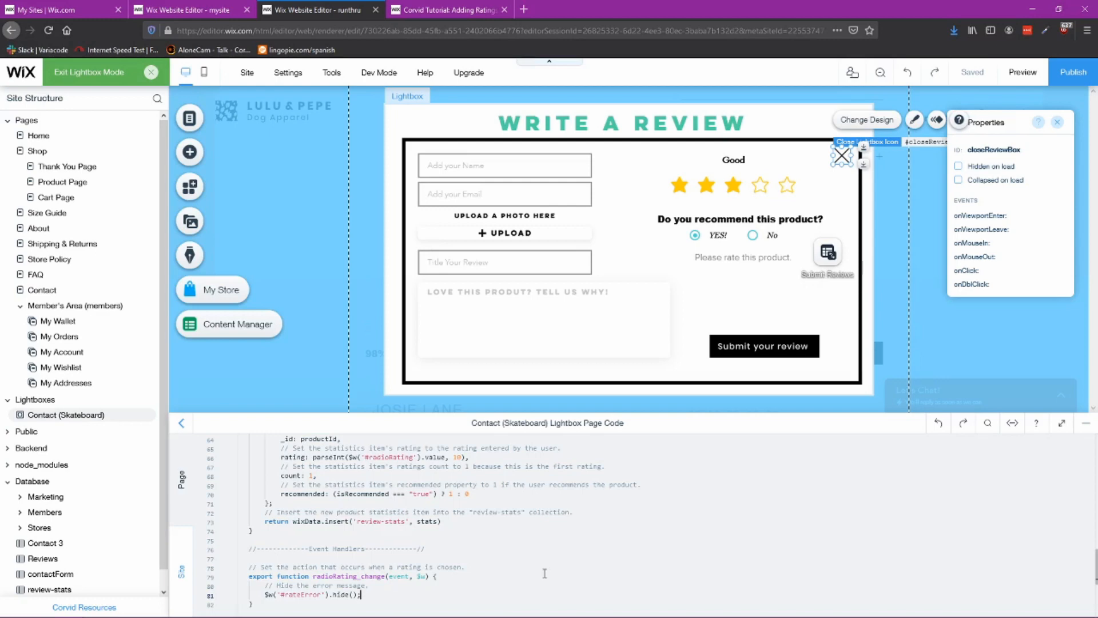
{"action": "scroll", "coordinate": [518, 565], "scroll_direction": "up", "scroll_amount": 3}
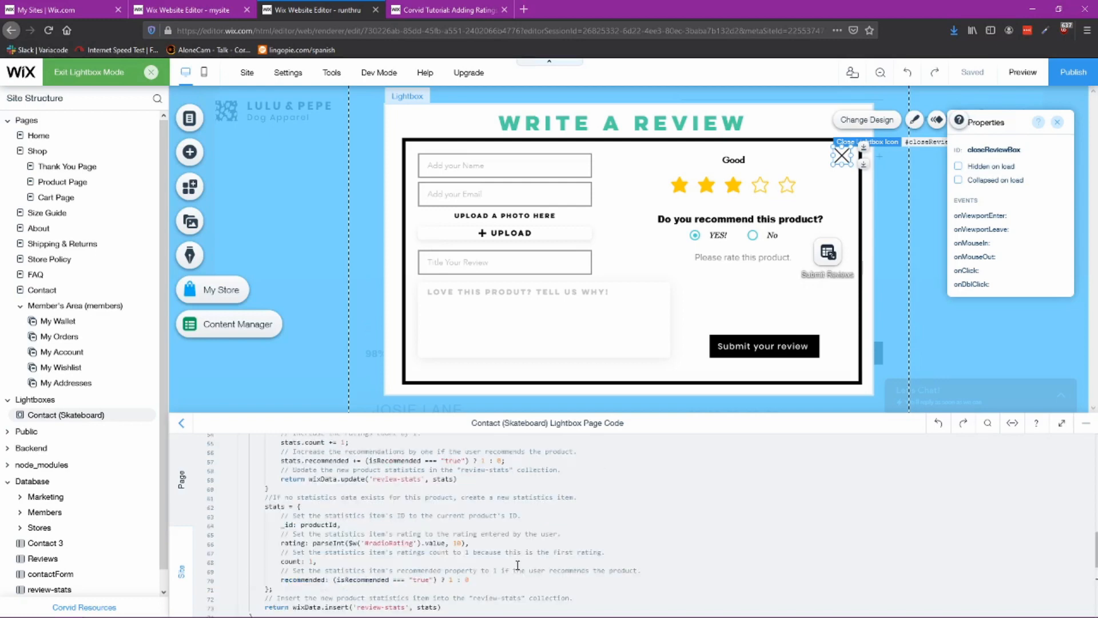
{"action": "scroll", "coordinate": [521, 557], "scroll_direction": "up", "scroll_amount": 3}
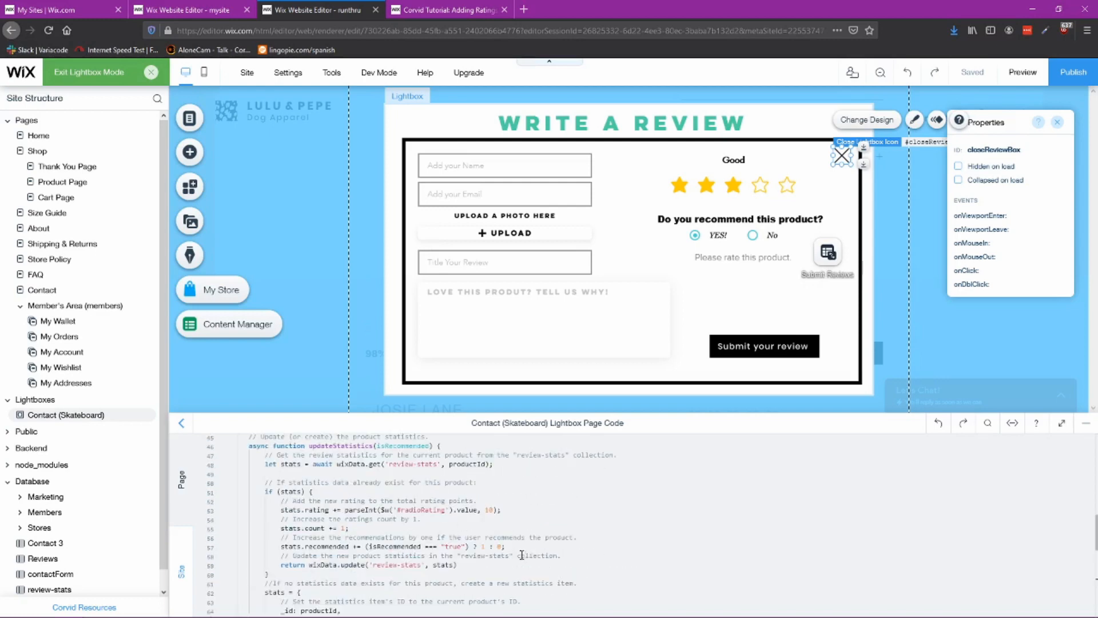
{"action": "scroll", "coordinate": [522, 555], "scroll_direction": "up", "scroll_amount": 3}
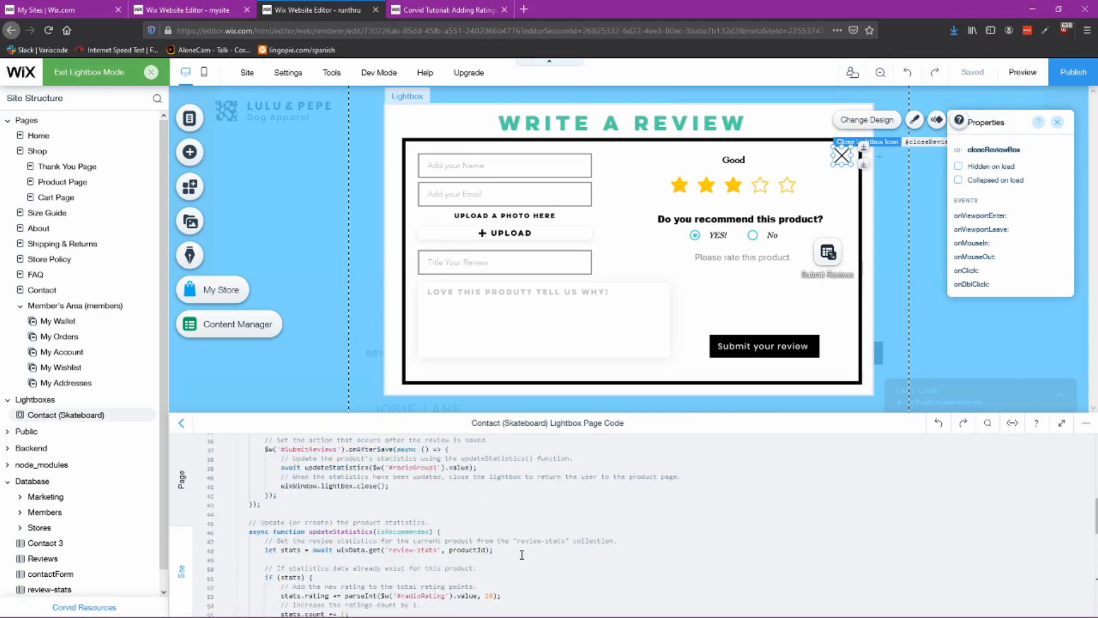
{"action": "scroll", "coordinate": [522, 555], "scroll_direction": "up", "scroll_amount": 3}
{"action": "scroll", "coordinate": [522, 555], "scroll_direction": "down", "scroll_amount": 11}
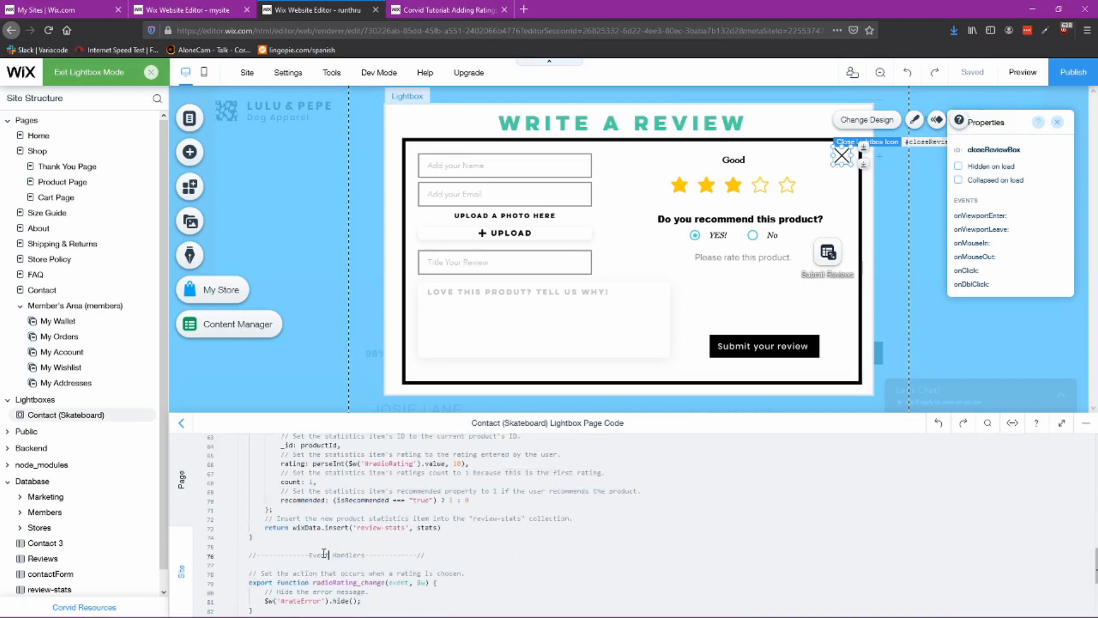
{"action": "left_click_drag", "start_coordinate": [301, 555], "coordinate": [426, 555]}
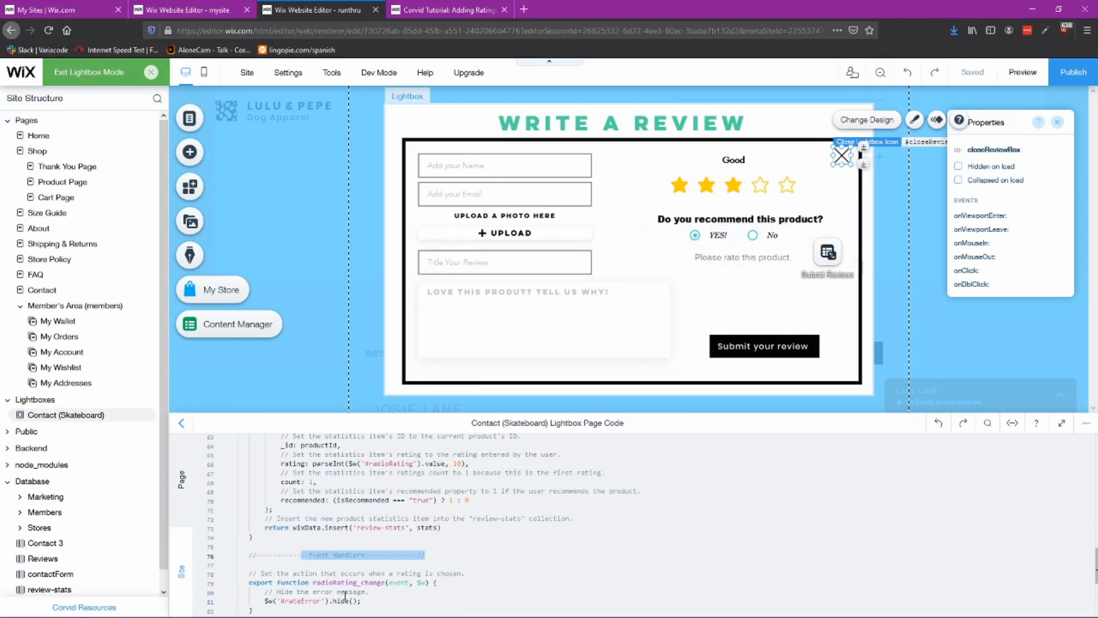
{"action": "left_click_drag", "start_coordinate": [739, 257], "coordinate": [765, 314]}
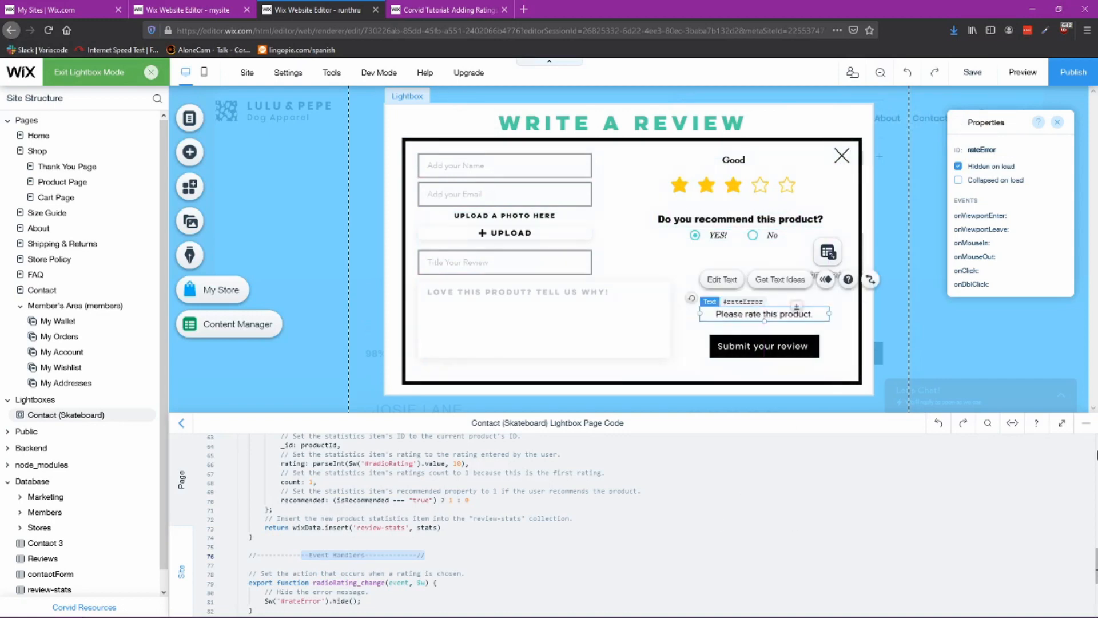
{"action": "left_click", "coordinate": [1086, 423]}
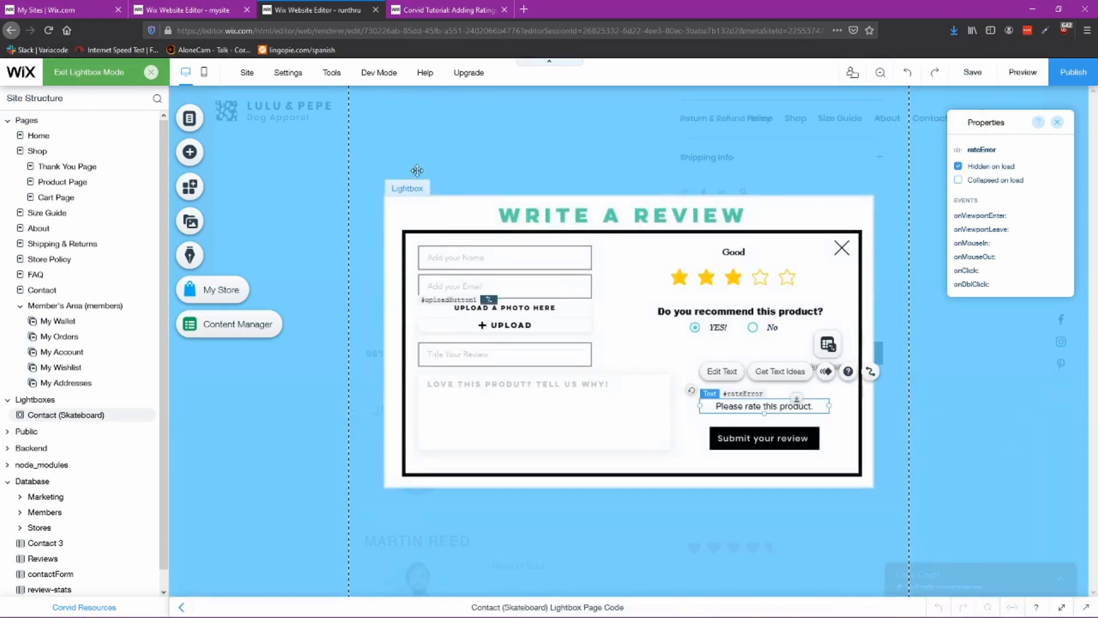
Step: Exit lightbox mode and rename the Contact (Skateboard) lightbox to Review Box
{"action": "left_click", "coordinate": [104, 80]}
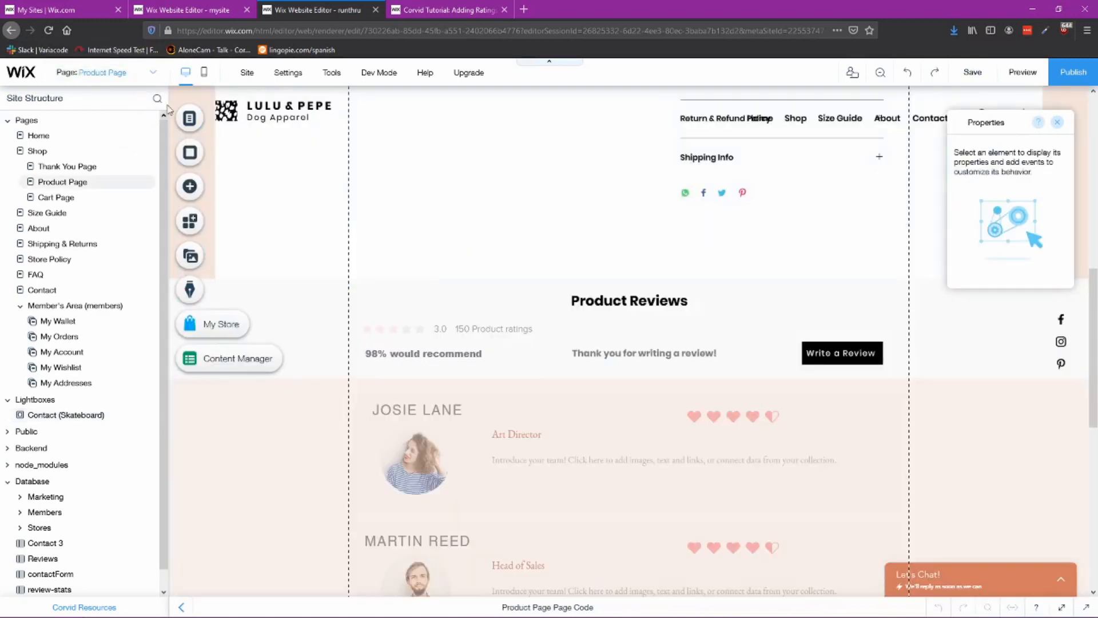
{"action": "left_click", "coordinate": [189, 120]}
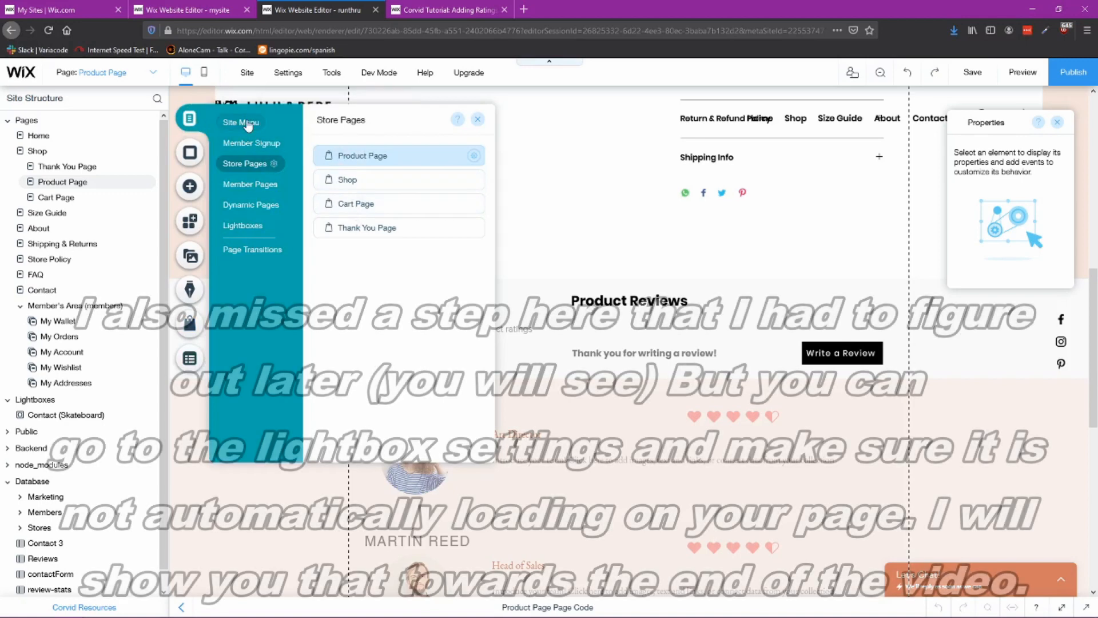
{"action": "left_click", "coordinate": [246, 226]}
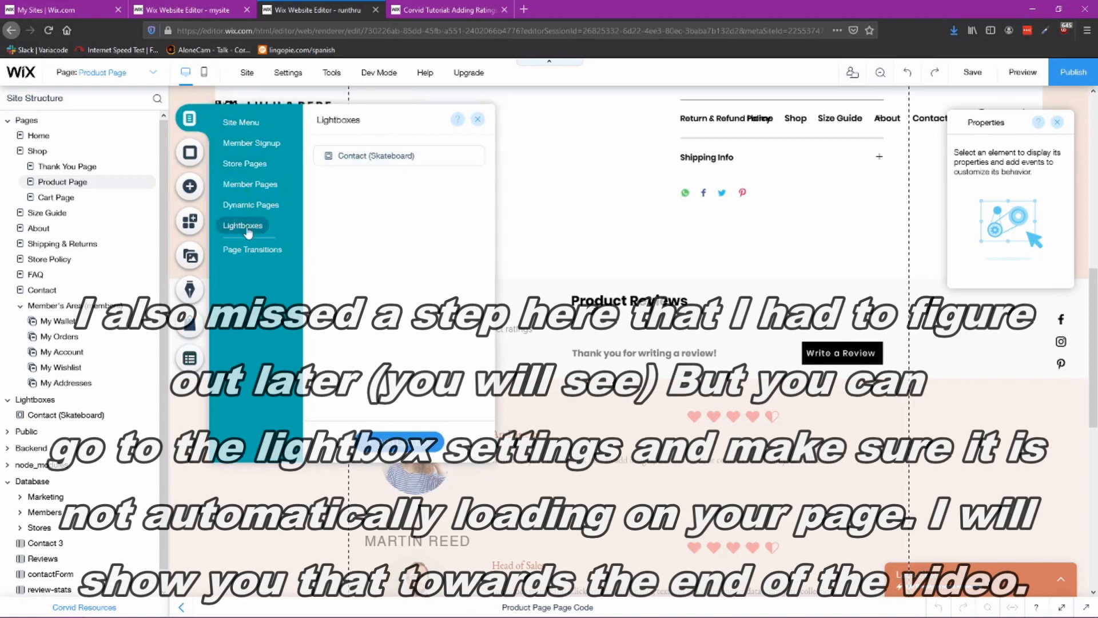
{"action": "left_click", "coordinate": [476, 158]}
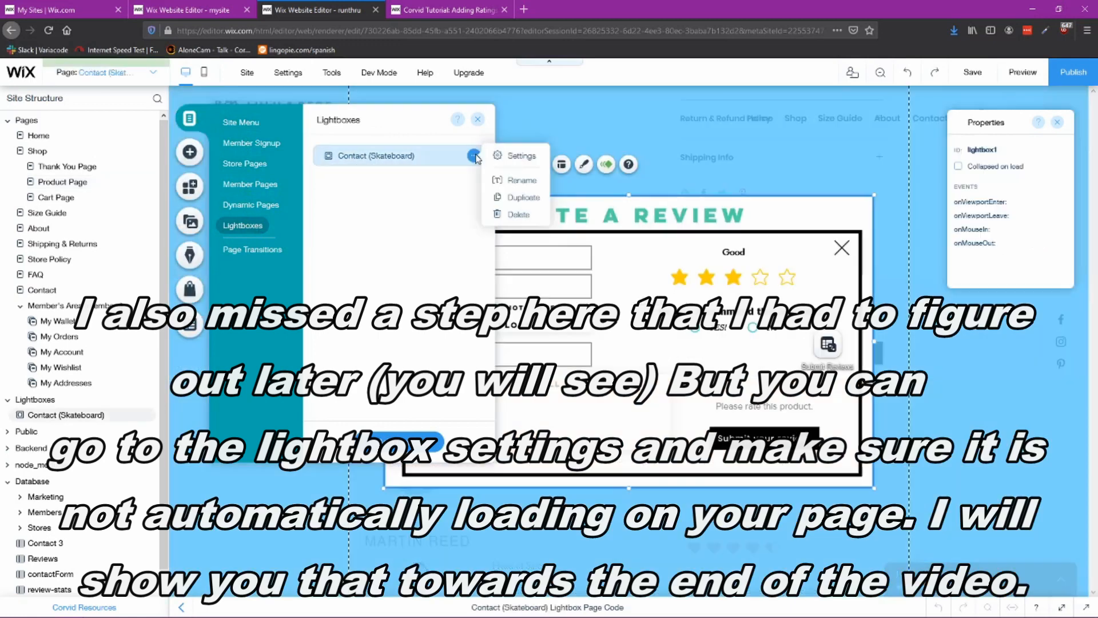
{"action": "left_click", "coordinate": [519, 182]}
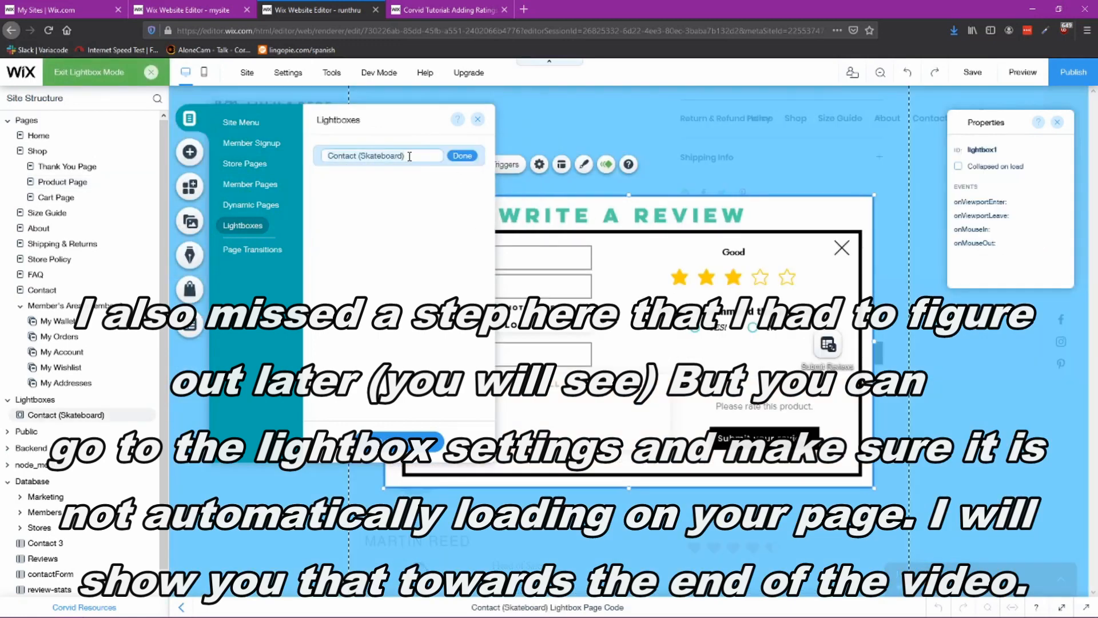
{"action": "type", "text": "Review Box"}
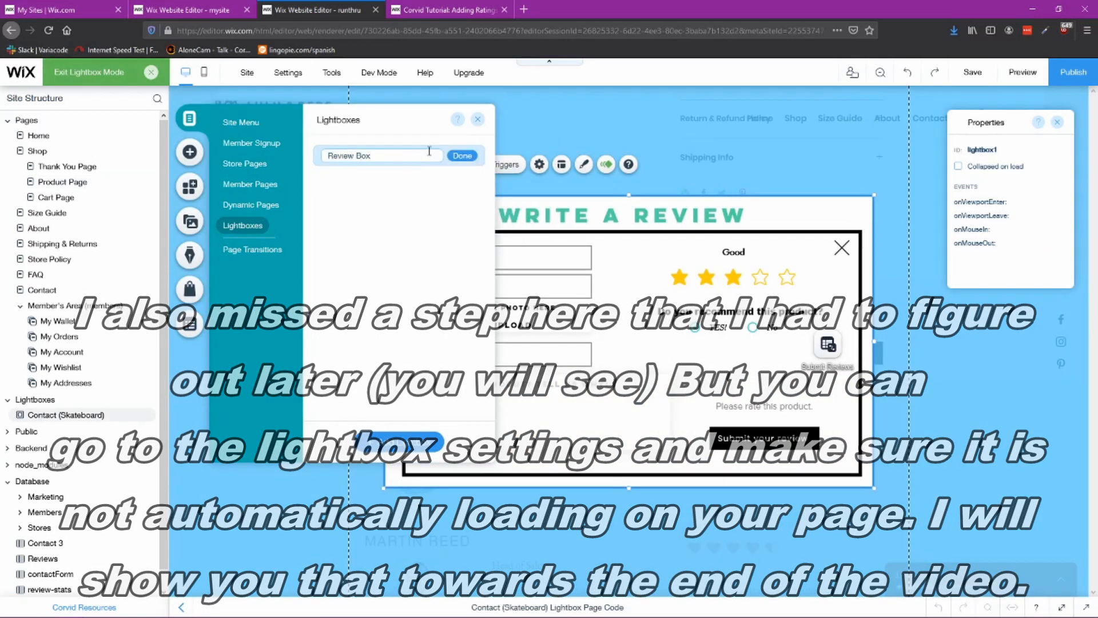
{"action": "left_click", "coordinate": [462, 155]}
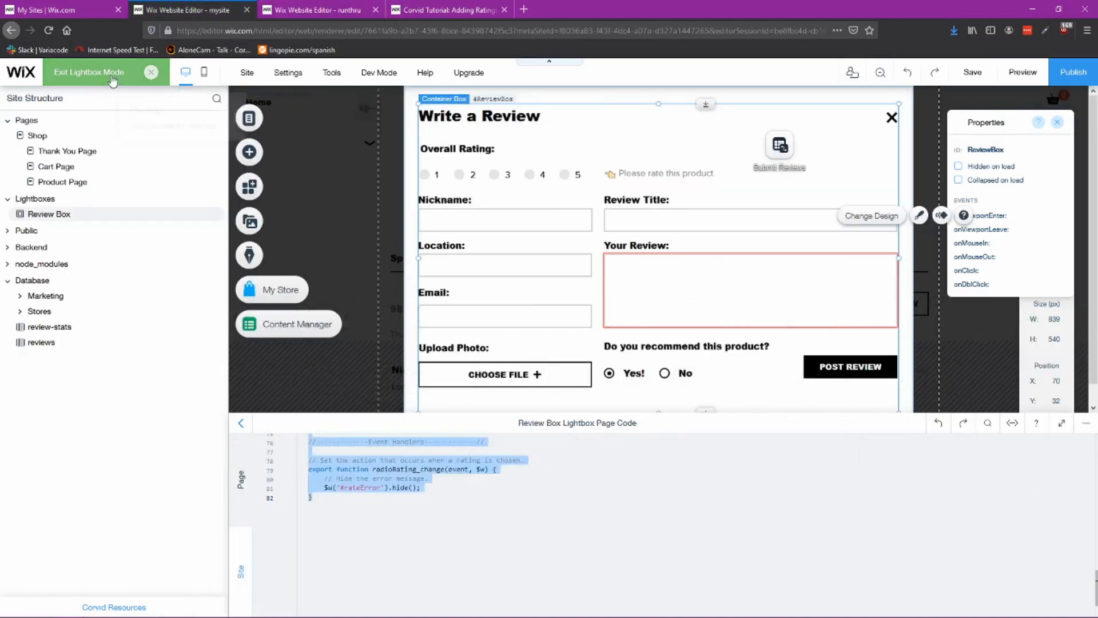
Step: Exit lightbox mode and reopen the Review Box lightbox from the site's lightboxes list
{"action": "left_click", "coordinate": [113, 79]}
{"action": "left_click", "coordinate": [250, 118]}
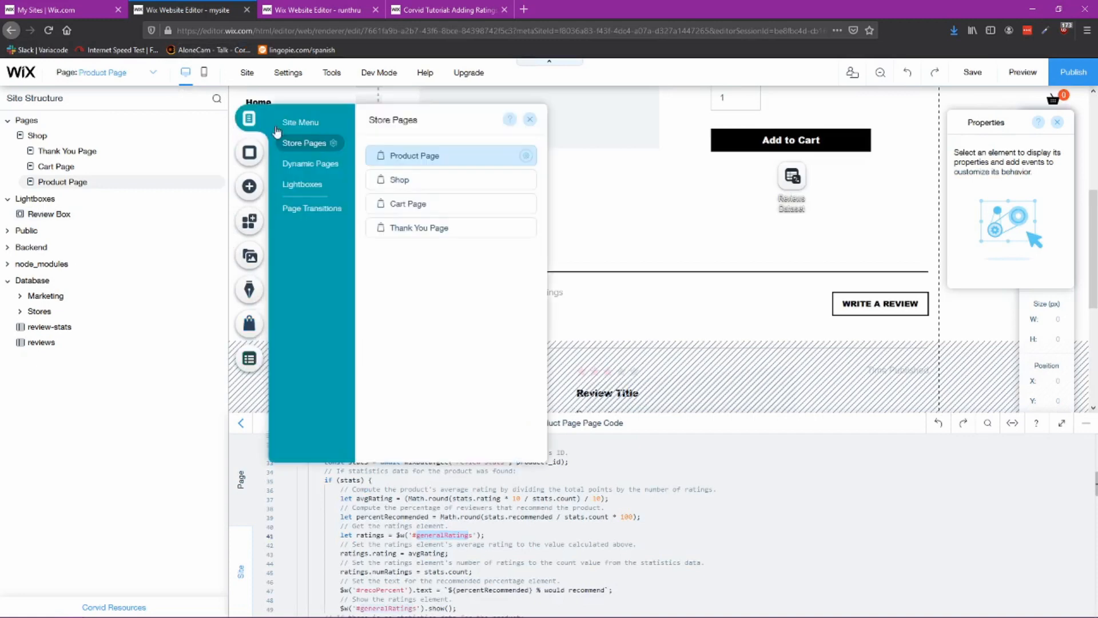
{"action": "left_click", "coordinate": [306, 186]}
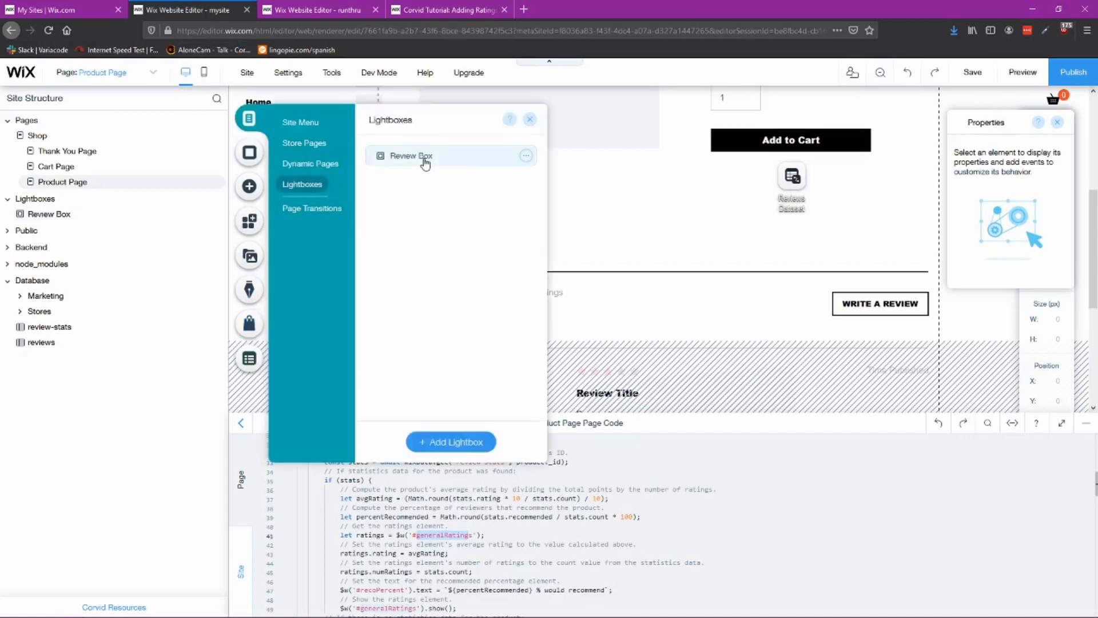
{"action": "left_click", "coordinate": [484, 156]}
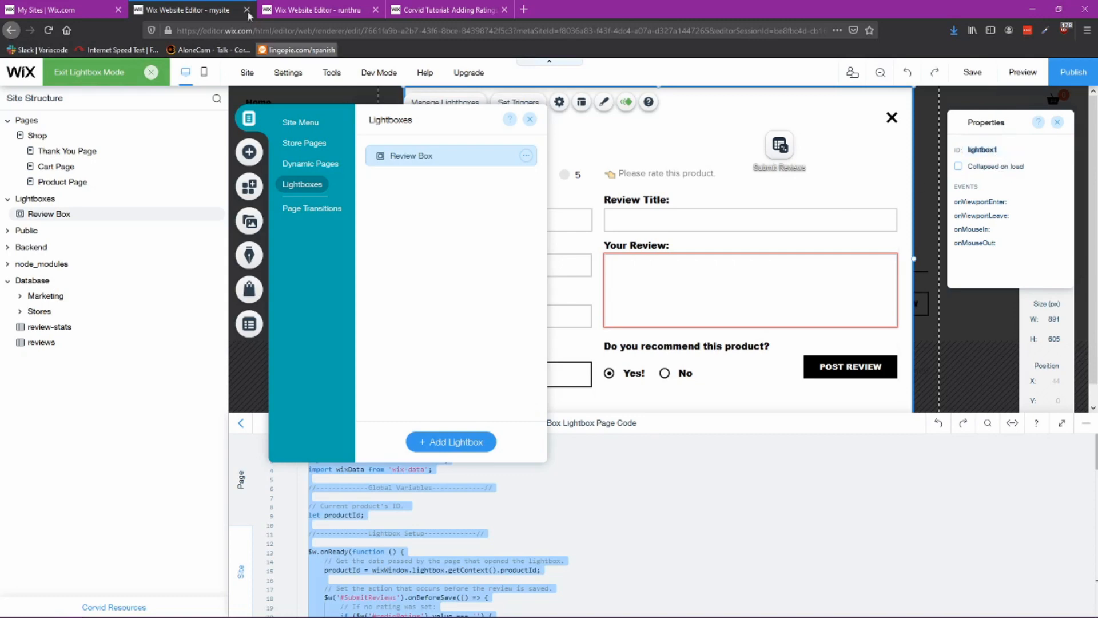
Step: Switch to the other site's editor and examine the Product Reviews section on its product page
{"action": "left_click", "coordinate": [290, 10]}
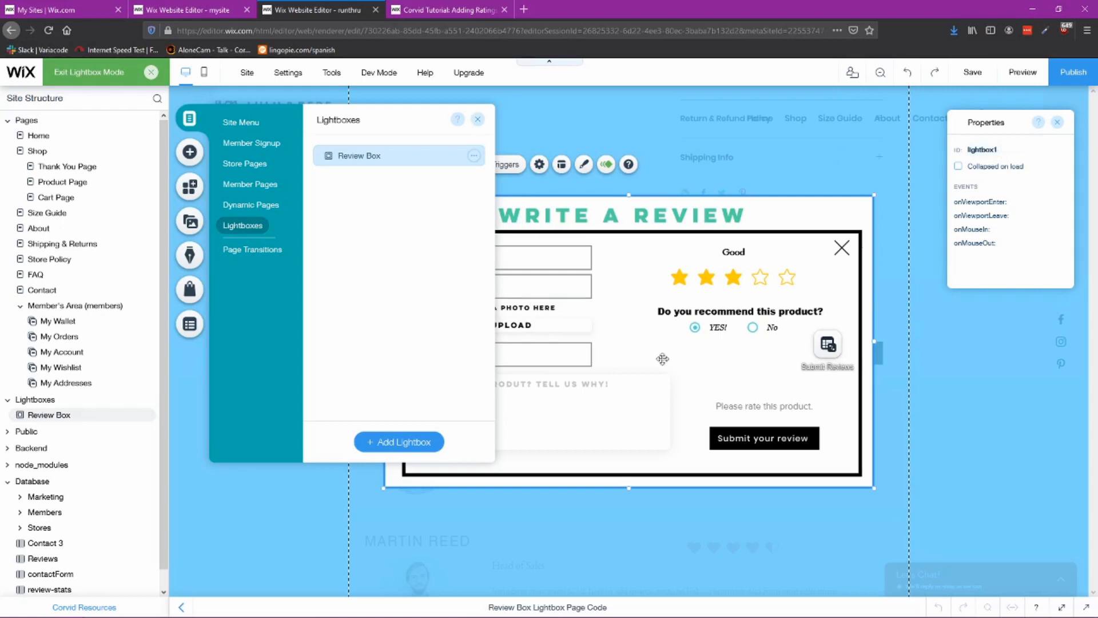
{"action": "left_click", "coordinate": [478, 121]}
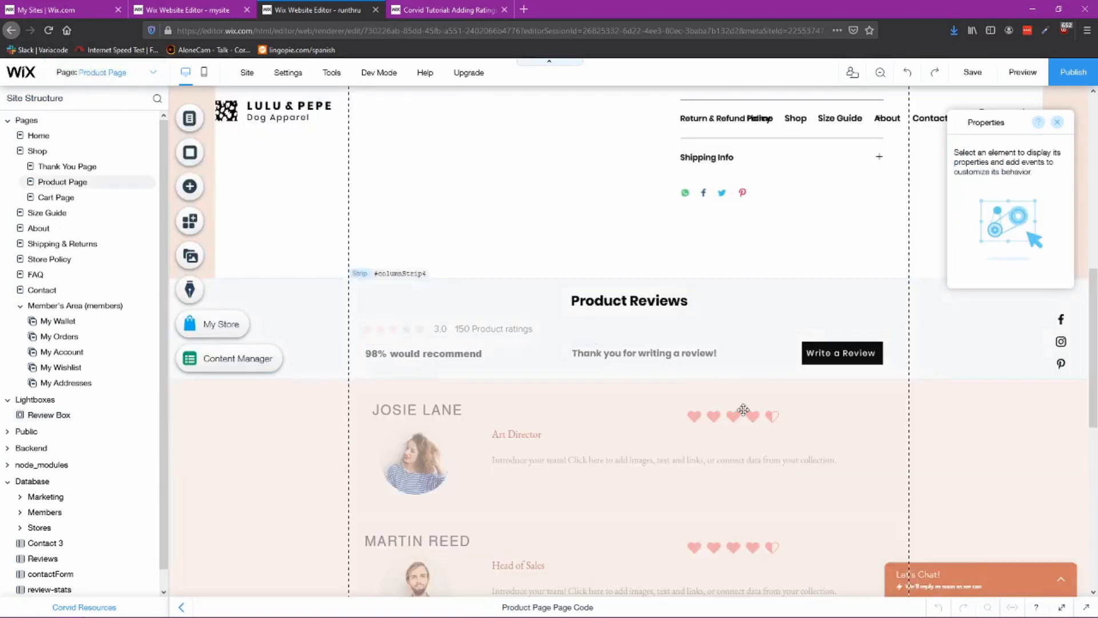
{"action": "scroll", "coordinate": [733, 406], "scroll_direction": "down", "scroll_amount": 3}
{"action": "scroll", "coordinate": [665, 381], "scroll_direction": "up", "scroll_amount": 2}
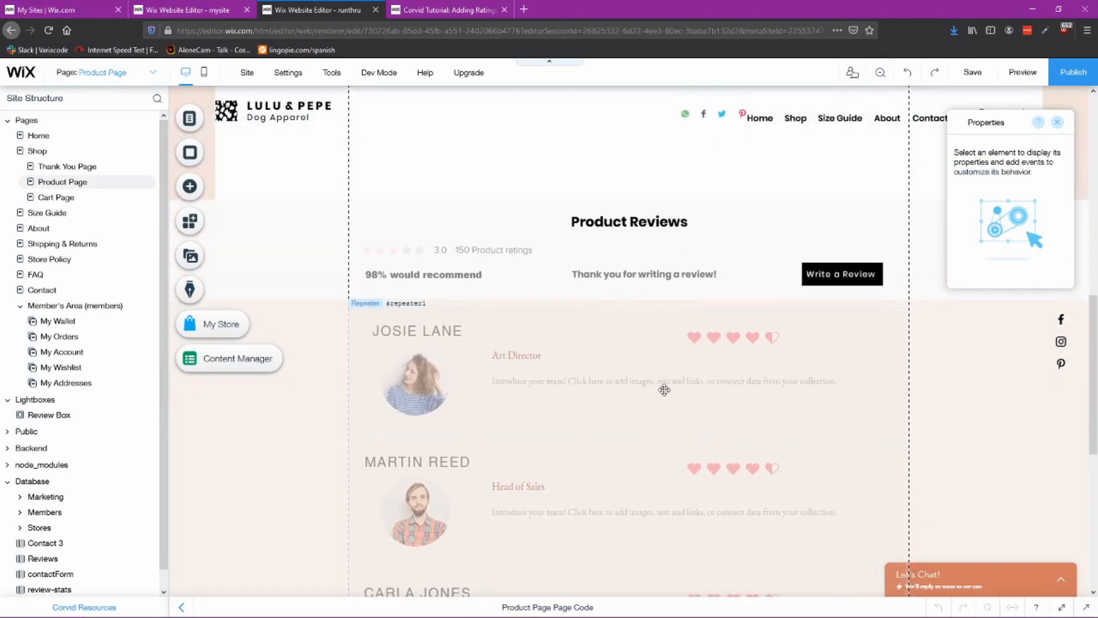
{"action": "scroll", "coordinate": [418, 305], "scroll_direction": "down", "scroll_amount": 1}
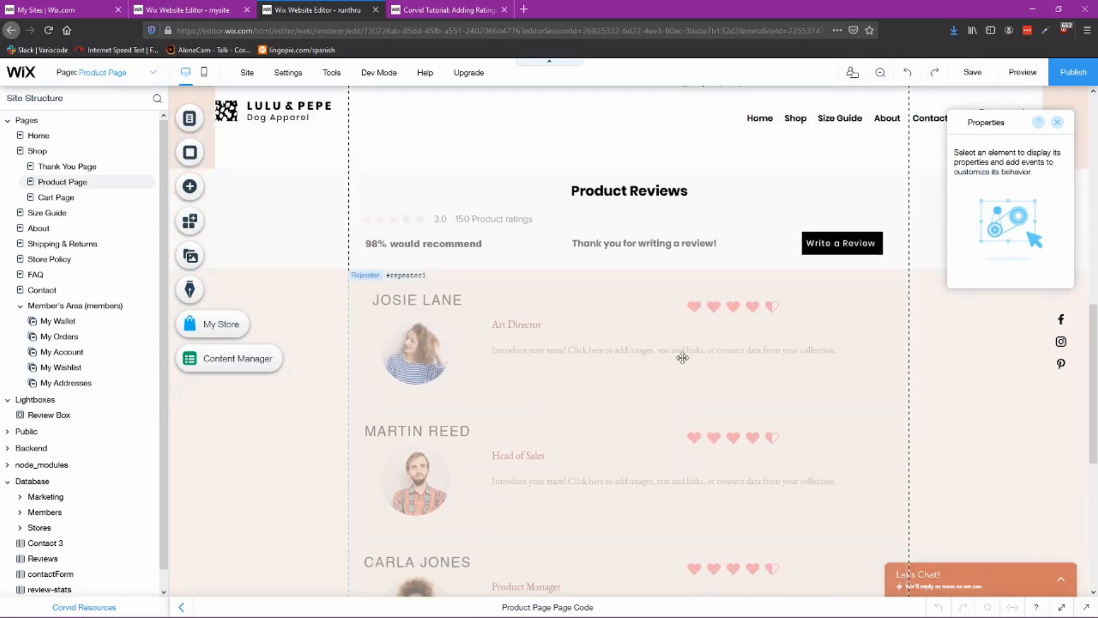
{"action": "left_click", "coordinate": [342, 345]}
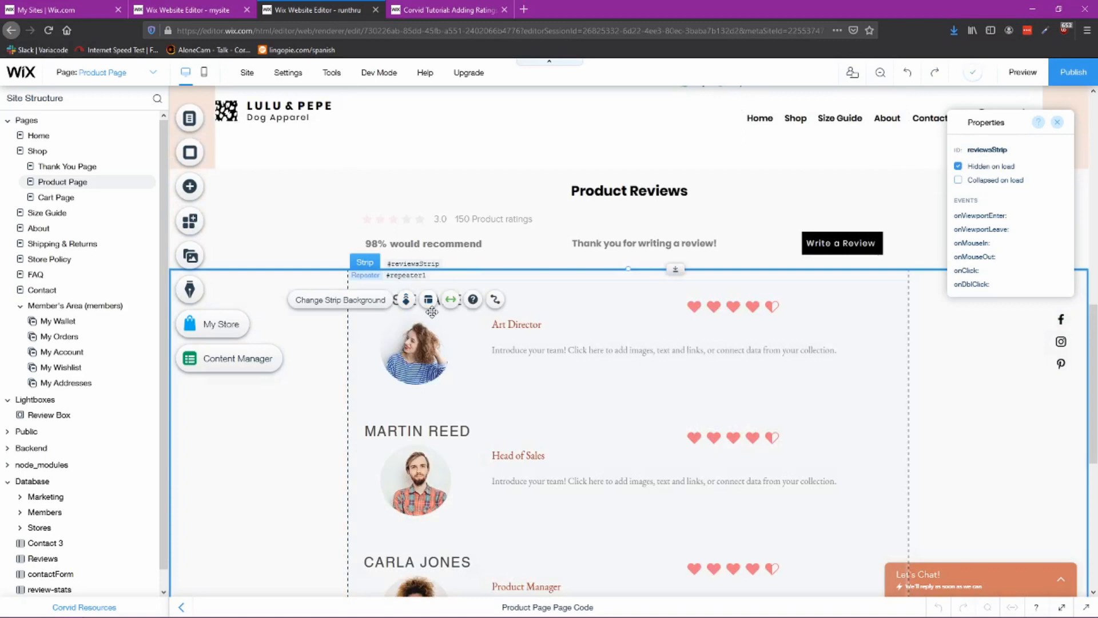
Step: Add a dataset to the product page and connect it to the Reviews collection
{"action": "left_click", "coordinate": [187, 192]}
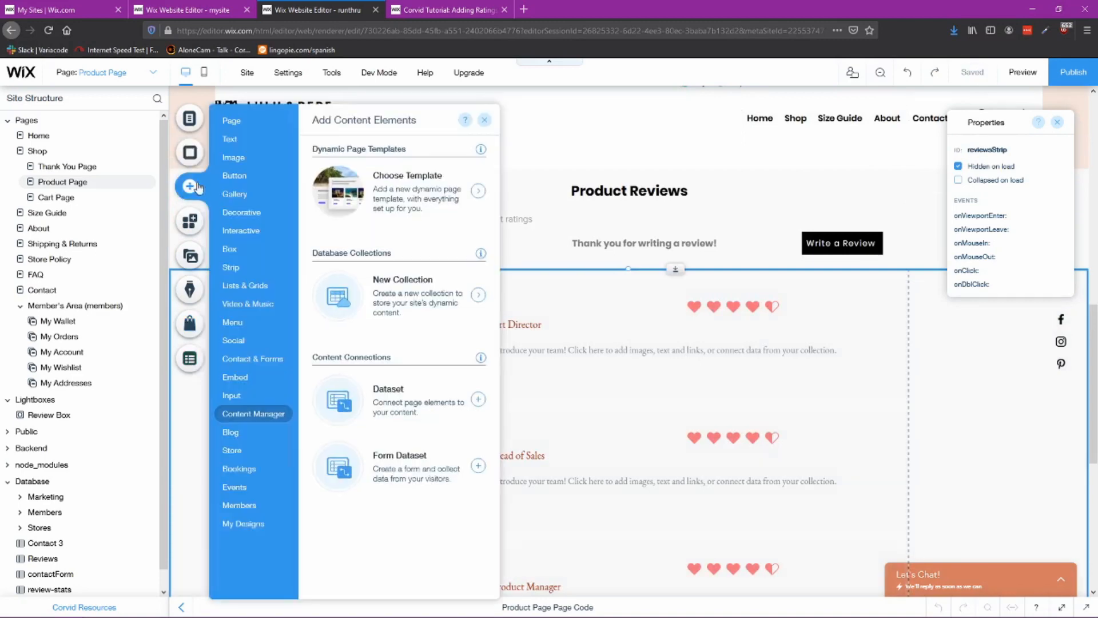
{"action": "left_click", "coordinate": [353, 411]}
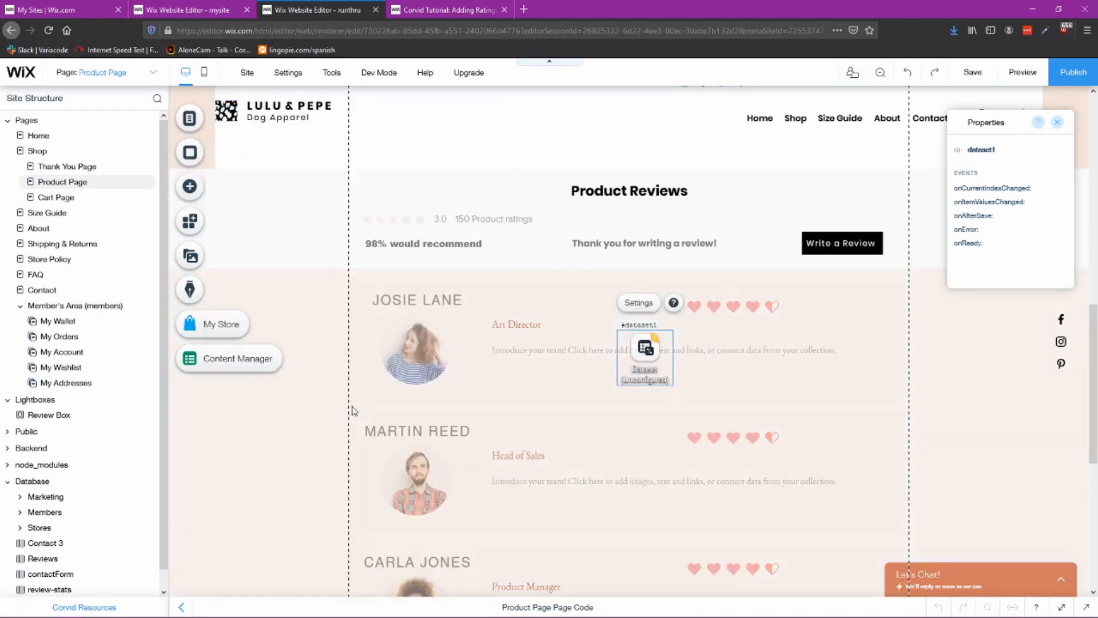
{"action": "left_click", "coordinate": [633, 305]}
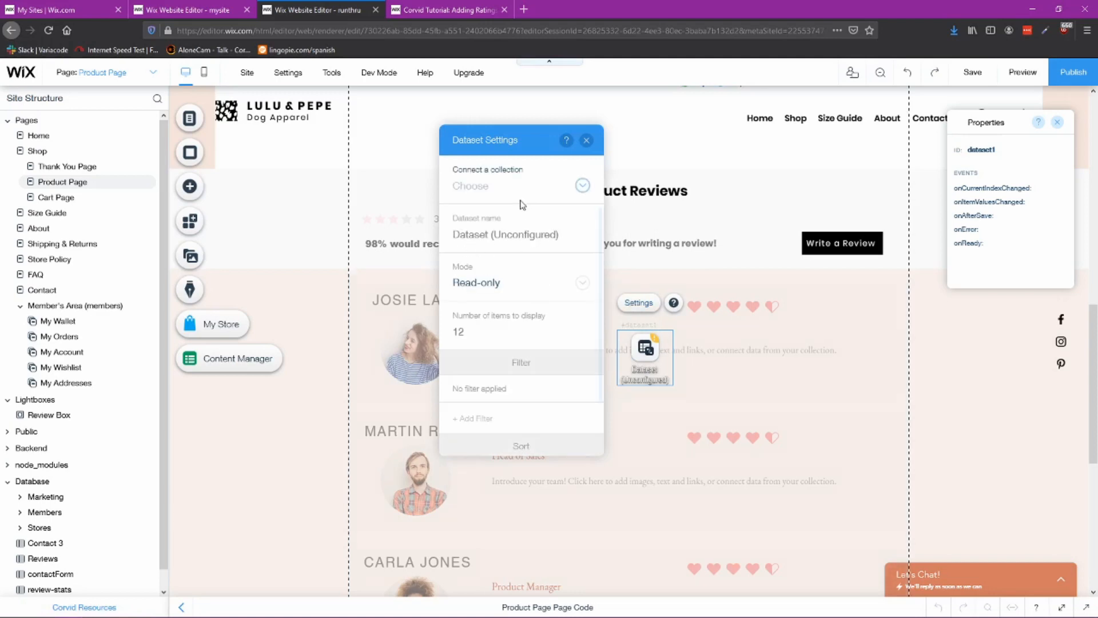
{"action": "left_click", "coordinate": [580, 191]}
{"action": "left_click", "coordinate": [517, 213]}
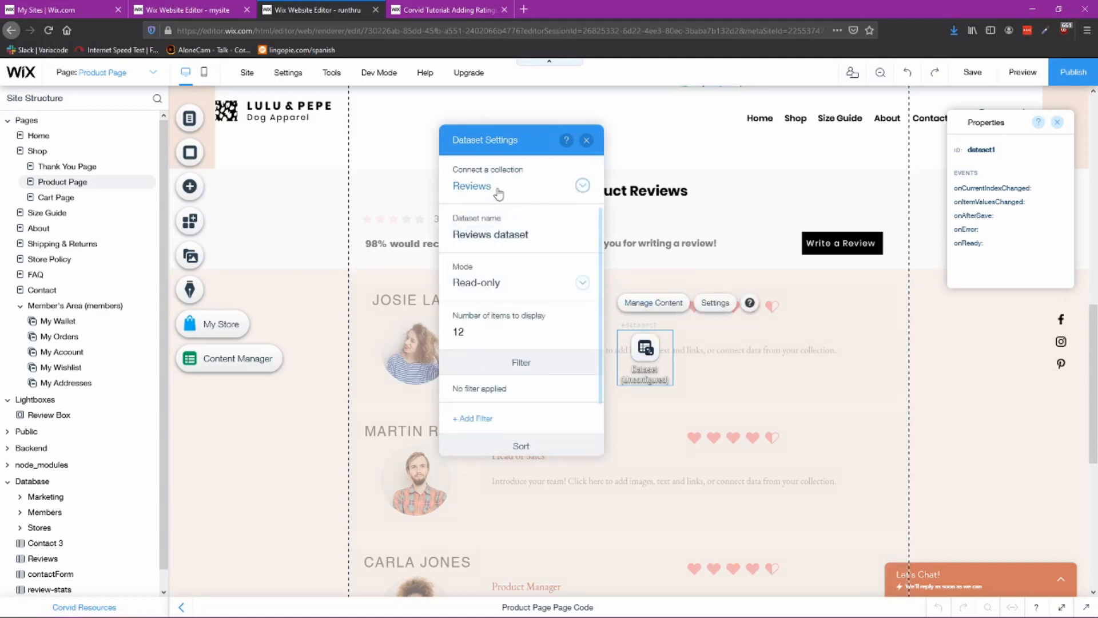
Step: Open the reference product page's Review Dataset settings to check its collection and dataset name
{"action": "left_click", "coordinate": [200, 12]}
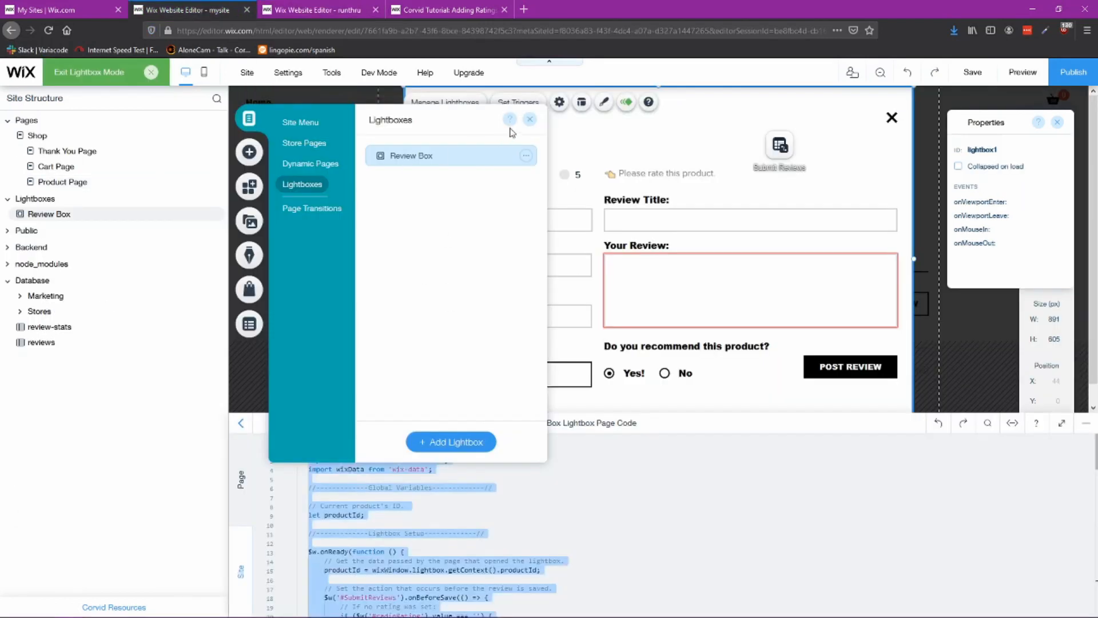
{"action": "left_click", "coordinate": [530, 119]}
{"action": "left_click", "coordinate": [98, 72]}
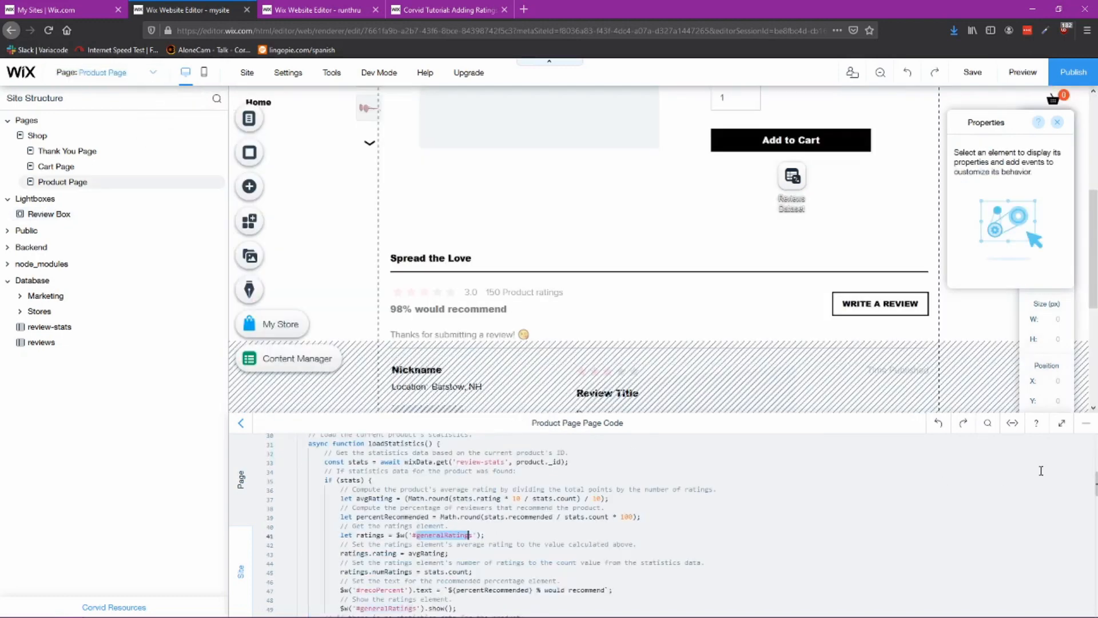
{"action": "left_click", "coordinate": [1086, 423]}
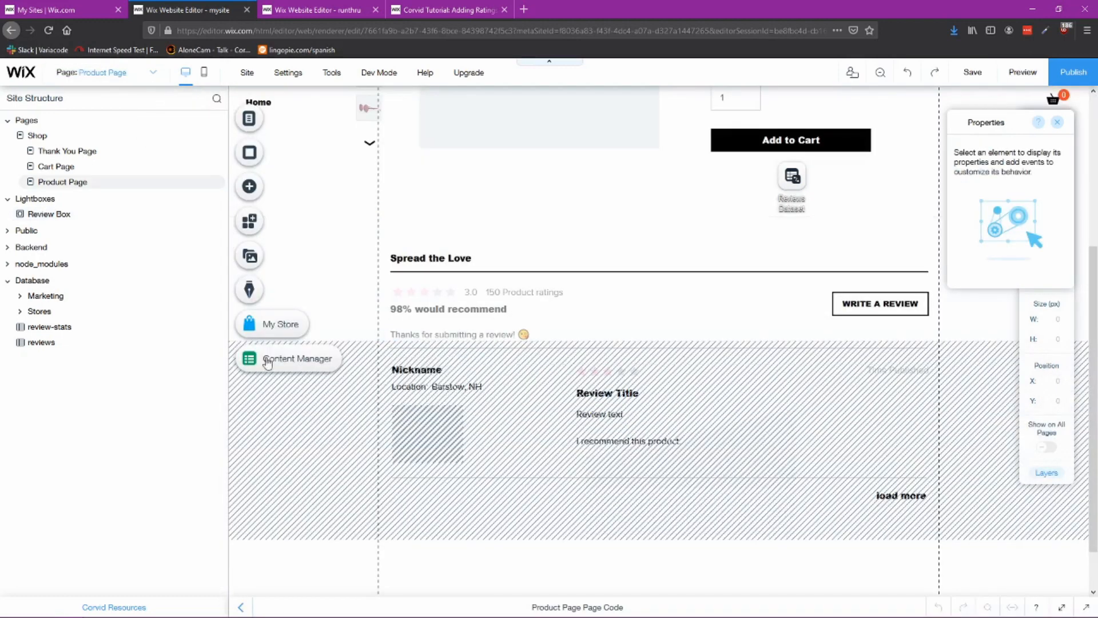
{"action": "left_click", "coordinate": [794, 182]}
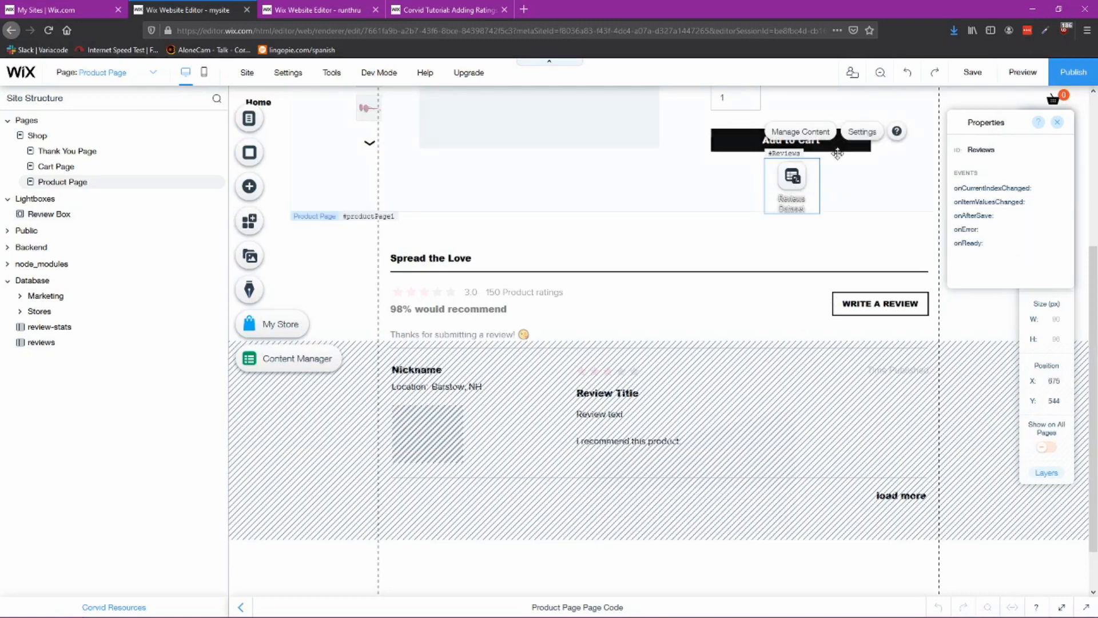
{"action": "left_click", "coordinate": [863, 131]}
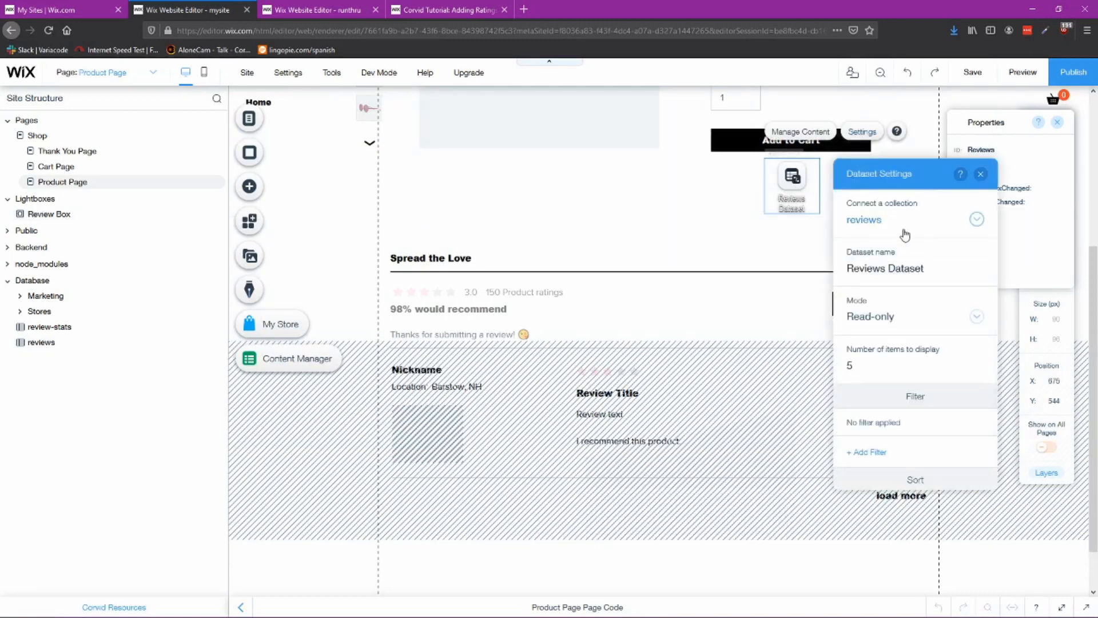
{"action": "left_click", "coordinate": [933, 273]}
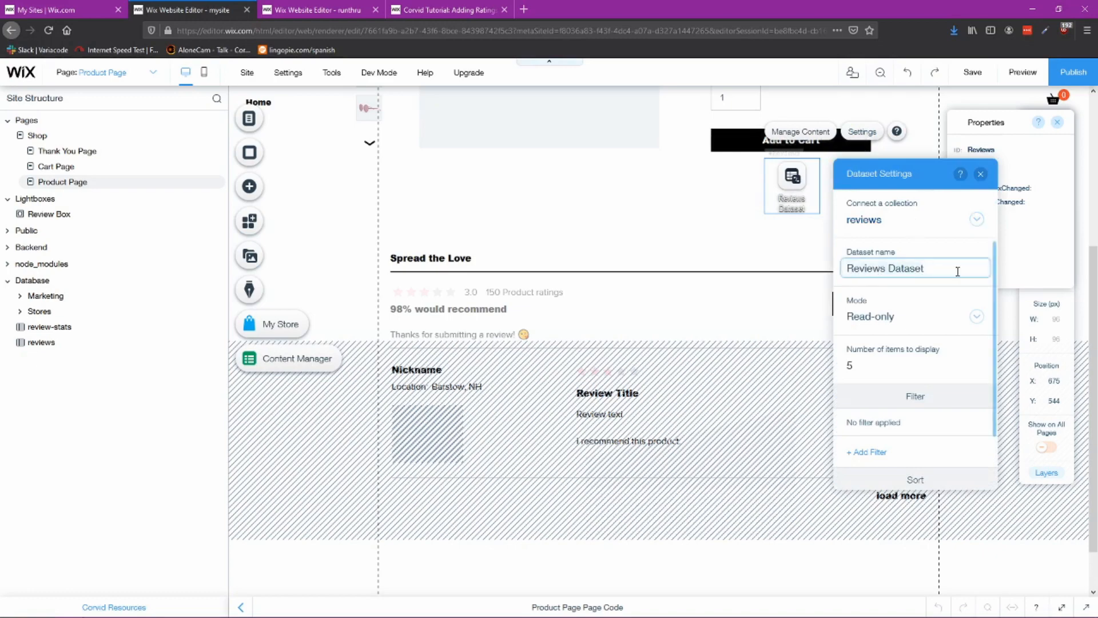
Step: Rename the new dataset to Reviews Dataset
{"action": "left_click", "coordinate": [328, 11]}
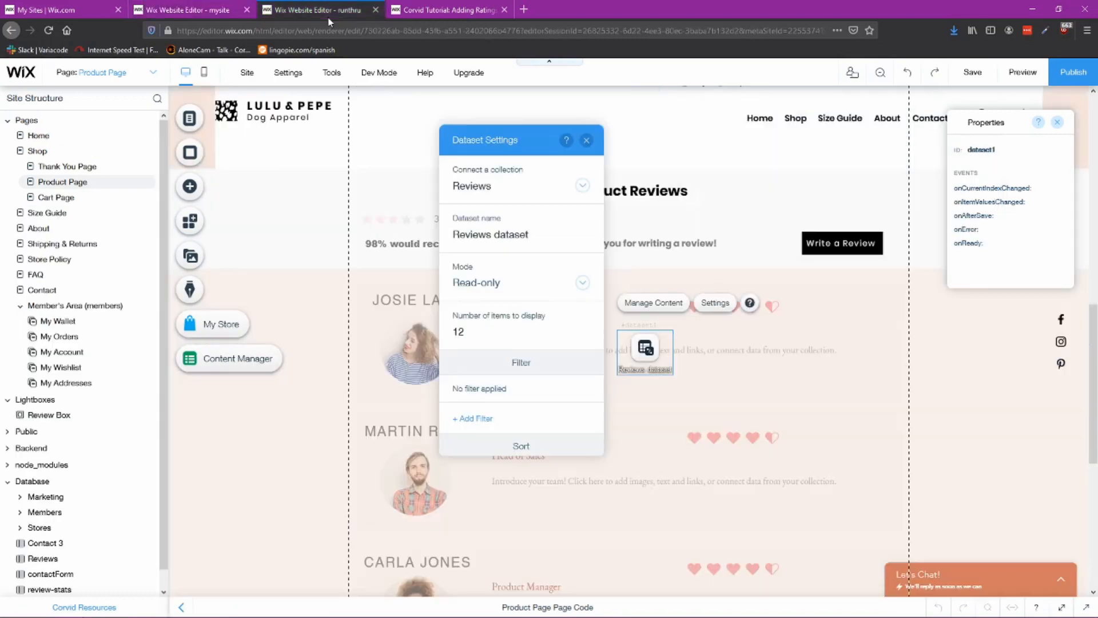
{"action": "left_click", "coordinate": [546, 232]}
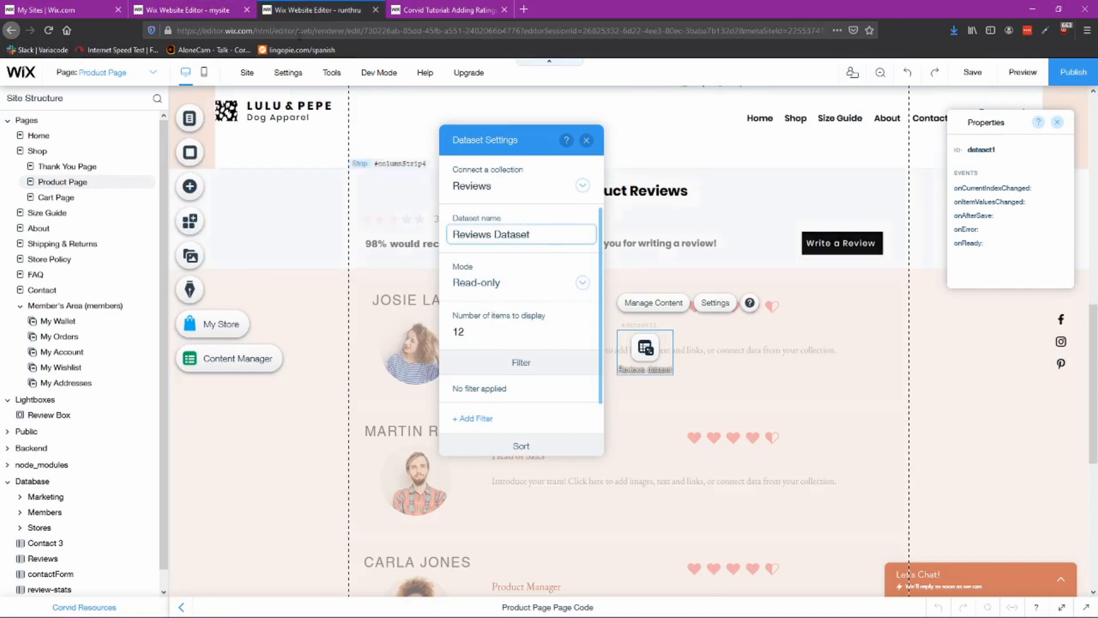
Step: Compare the new dataset's mode, item count, filter and sort settings with the reference dataset
{"action": "left_click", "coordinate": [198, 10]}
{"action": "left_click", "coordinate": [312, 7]}
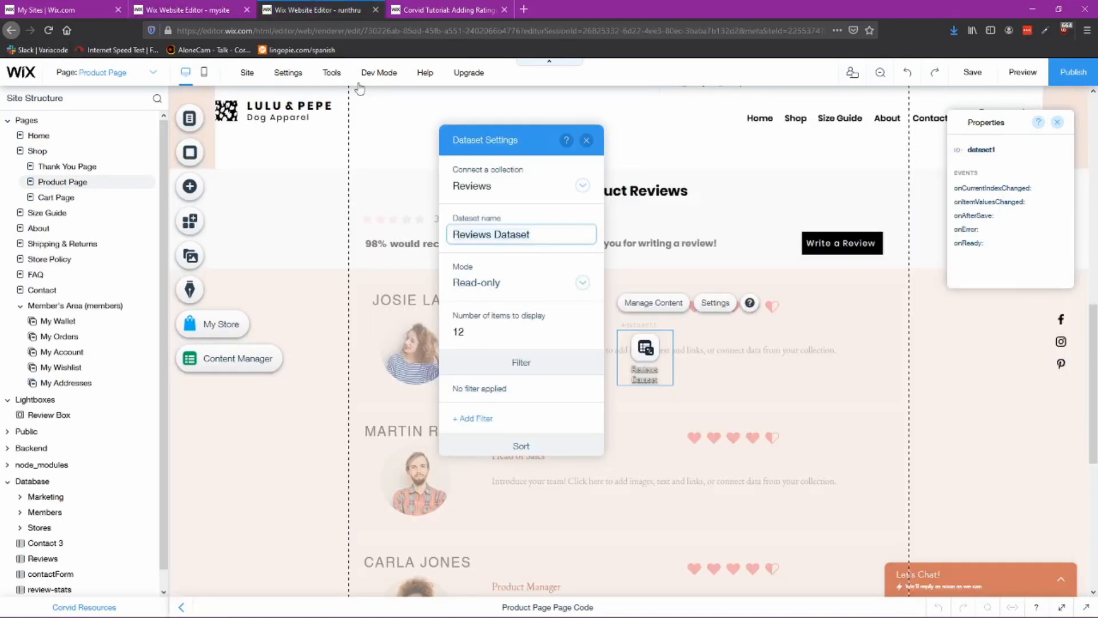
{"action": "scroll", "coordinate": [519, 444], "scroll_direction": "down", "scroll_amount": 3}
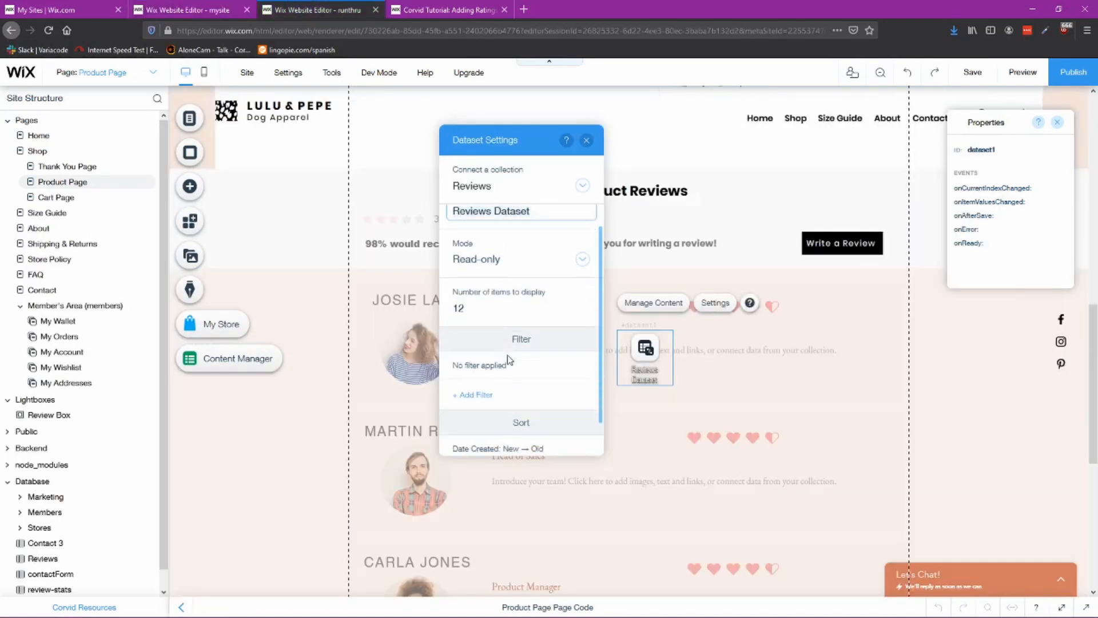
{"action": "left_click", "coordinate": [194, 10]}
{"action": "left_click", "coordinate": [269, 8]}
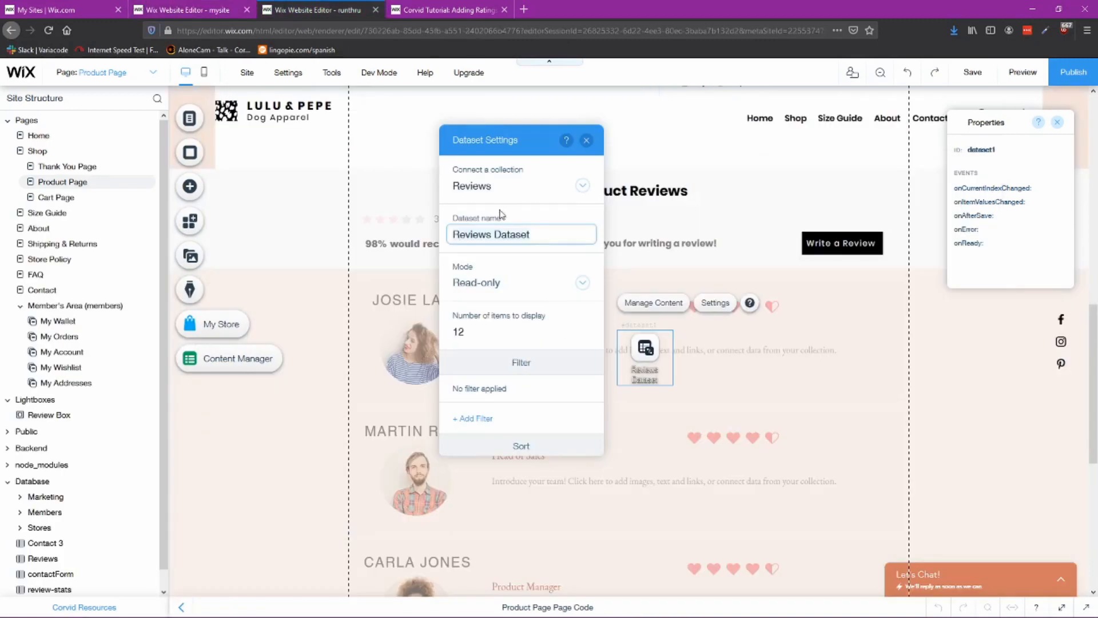
Step: Close the dataset settings and move the dataset icon into the left margin beside the reviews
{"action": "left_click", "coordinate": [585, 139]}
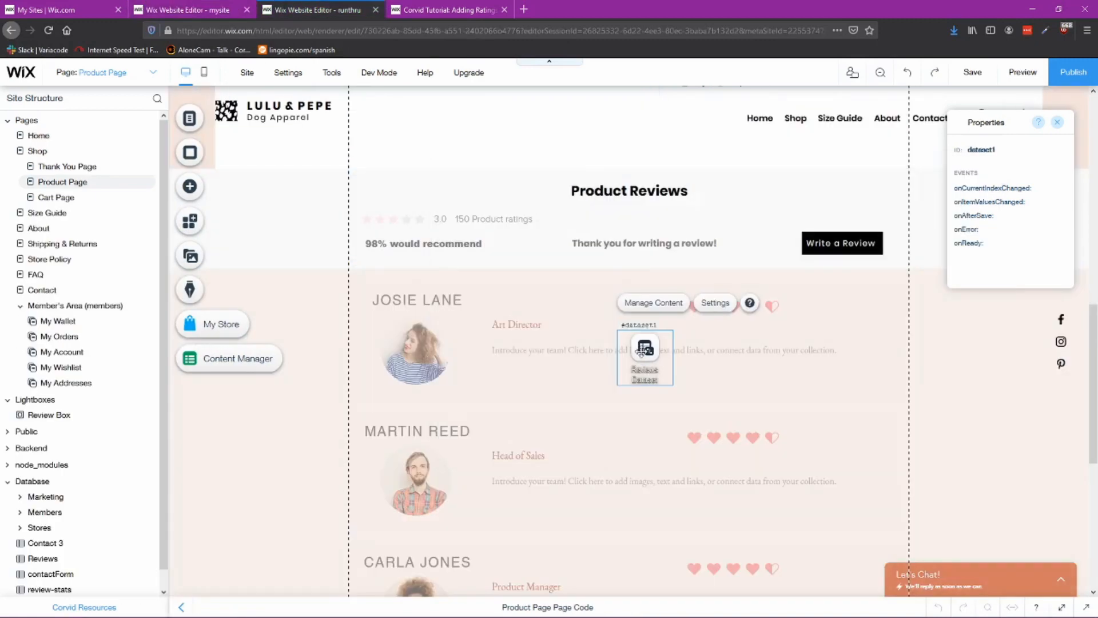
{"action": "left_click_drag", "start_coordinate": [643, 352], "coordinate": [313, 303]}
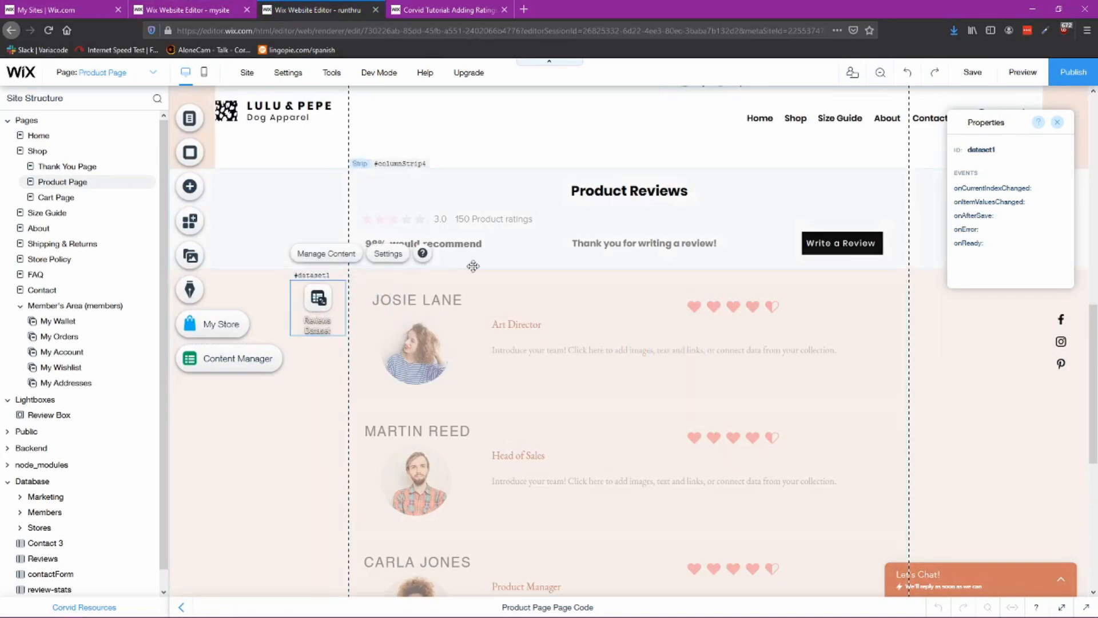
Step: Check how the reference repeater's nickname text is connected to the reviews dataset
{"action": "left_click", "coordinate": [183, 10]}
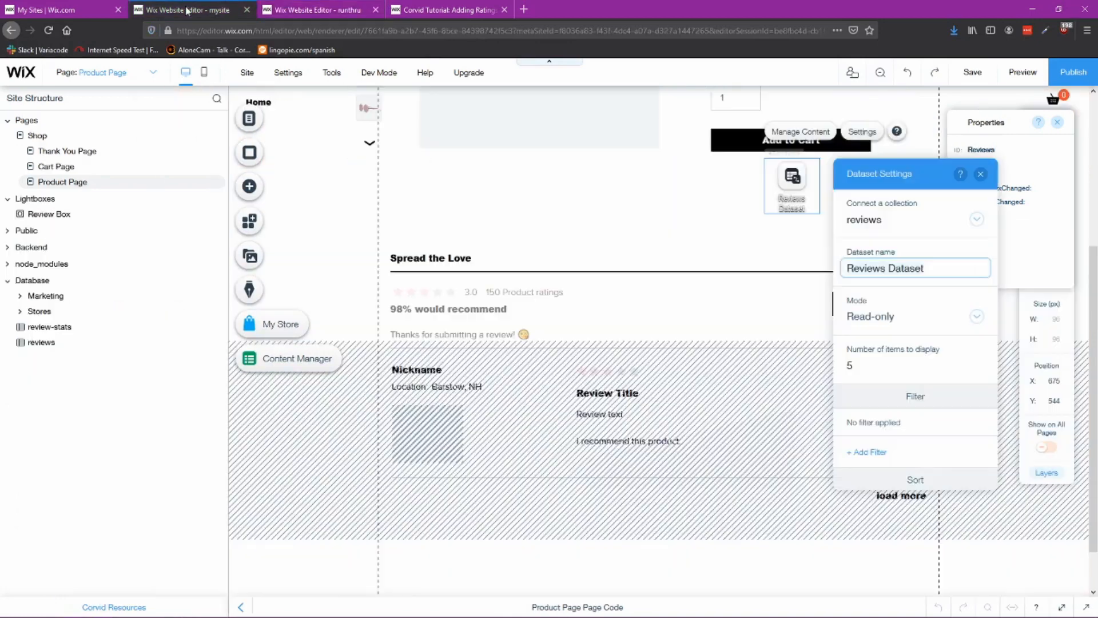
{"action": "left_click", "coordinate": [980, 173]}
{"action": "left_click", "coordinate": [564, 403]}
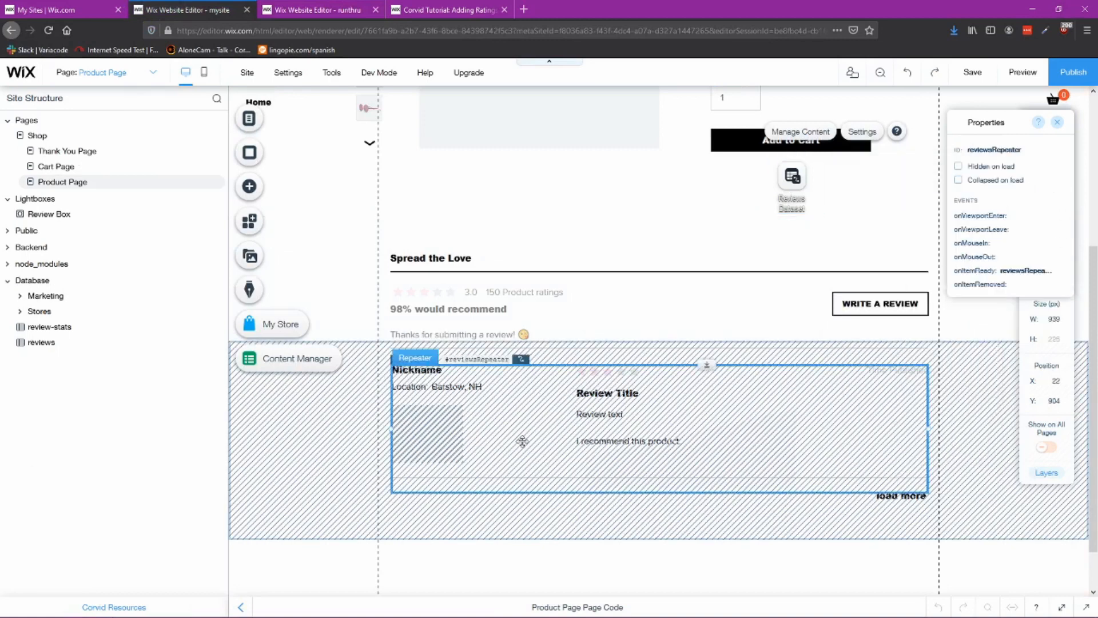
{"action": "left_click", "coordinate": [439, 372]}
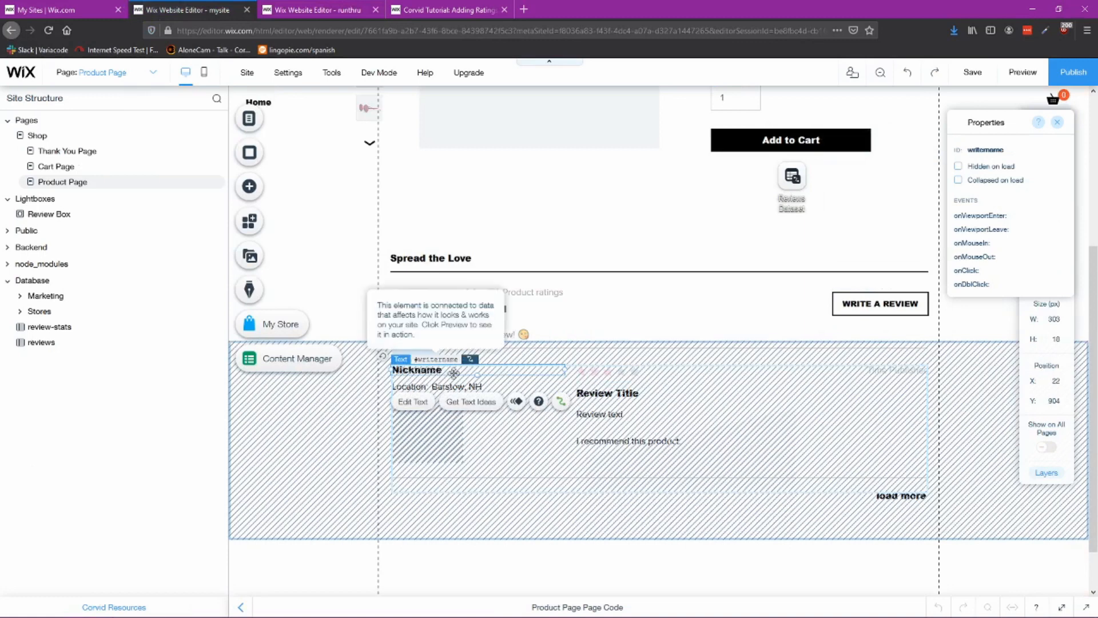
{"action": "left_click", "coordinate": [561, 401]}
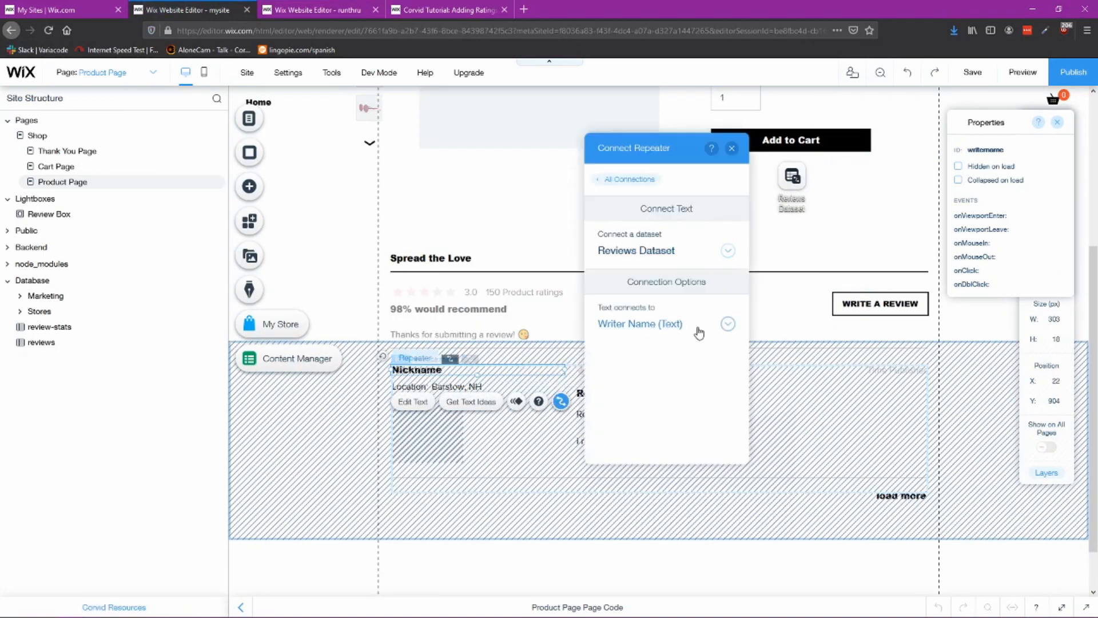
Step: Connect the repeater's reviewer name text to Reviews Dataset's Writername (Text) field
{"action": "left_click", "coordinate": [344, 9]}
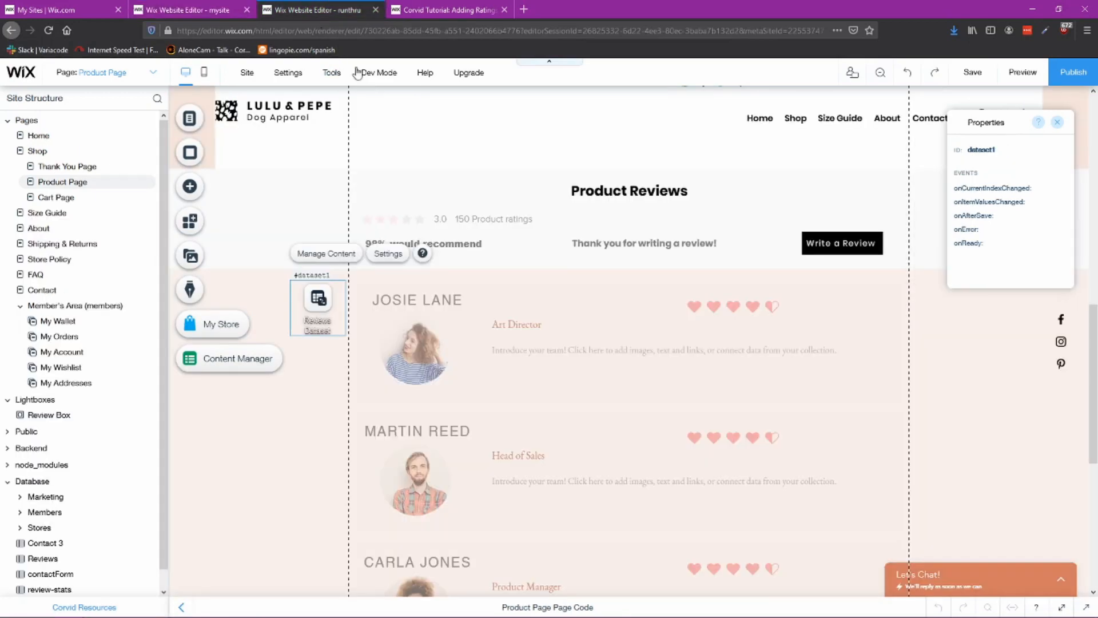
{"action": "left_click", "coordinate": [429, 301]}
{"action": "left_click", "coordinate": [430, 300]}
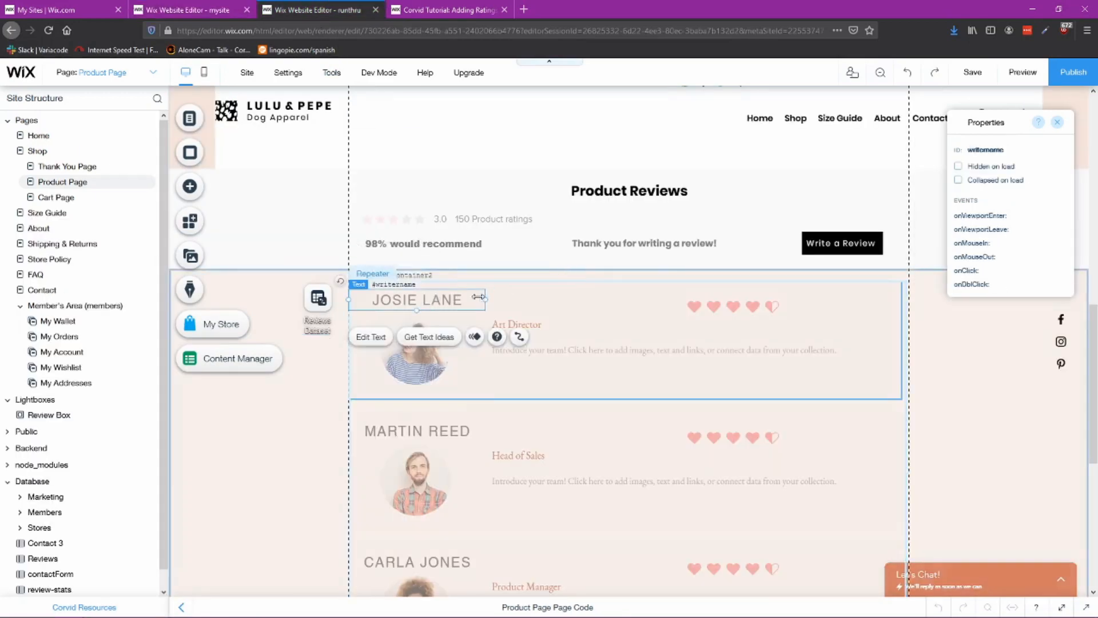
{"action": "left_click", "coordinate": [520, 336]}
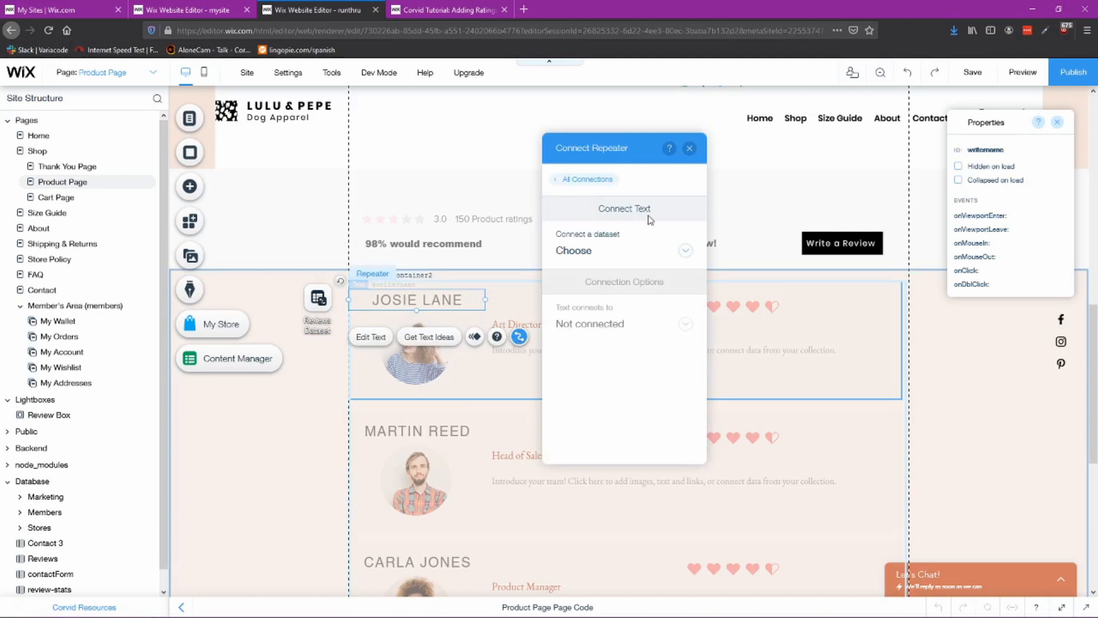
{"action": "left_click", "coordinate": [675, 246]}
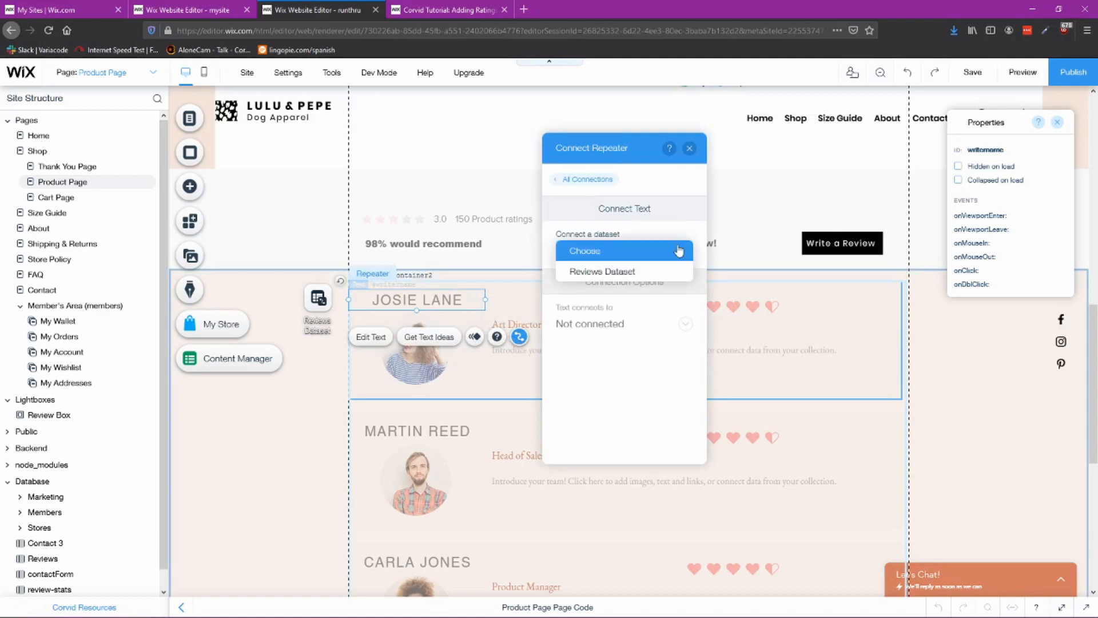
{"action": "left_click", "coordinate": [637, 276]}
{"action": "left_click", "coordinate": [652, 327]}
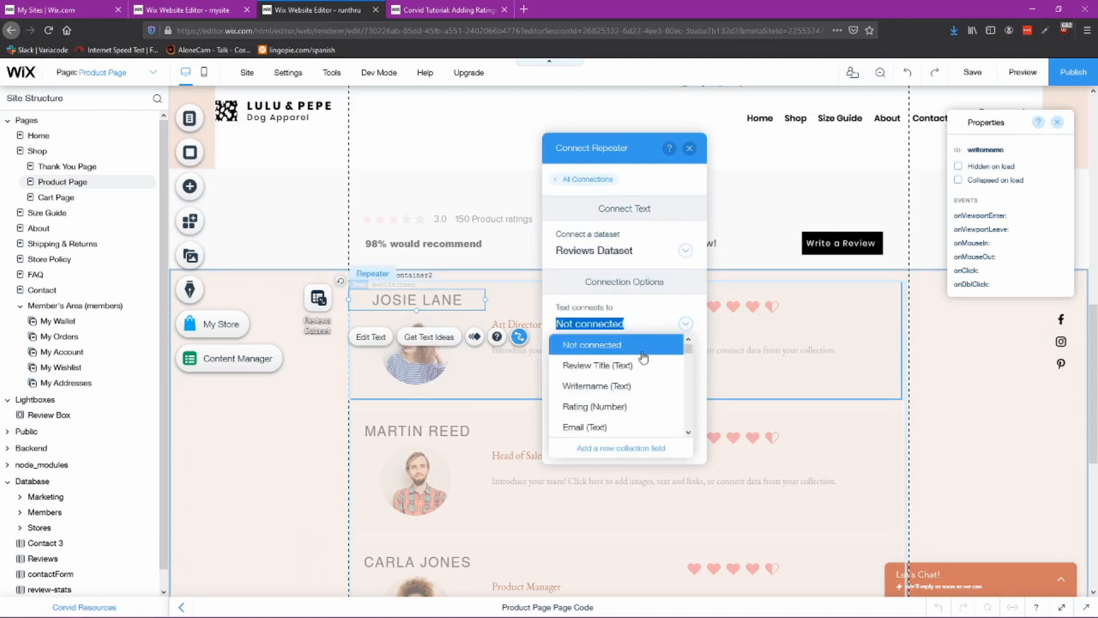
{"action": "left_click", "coordinate": [622, 387]}
{"action": "left_click", "coordinate": [438, 368]}
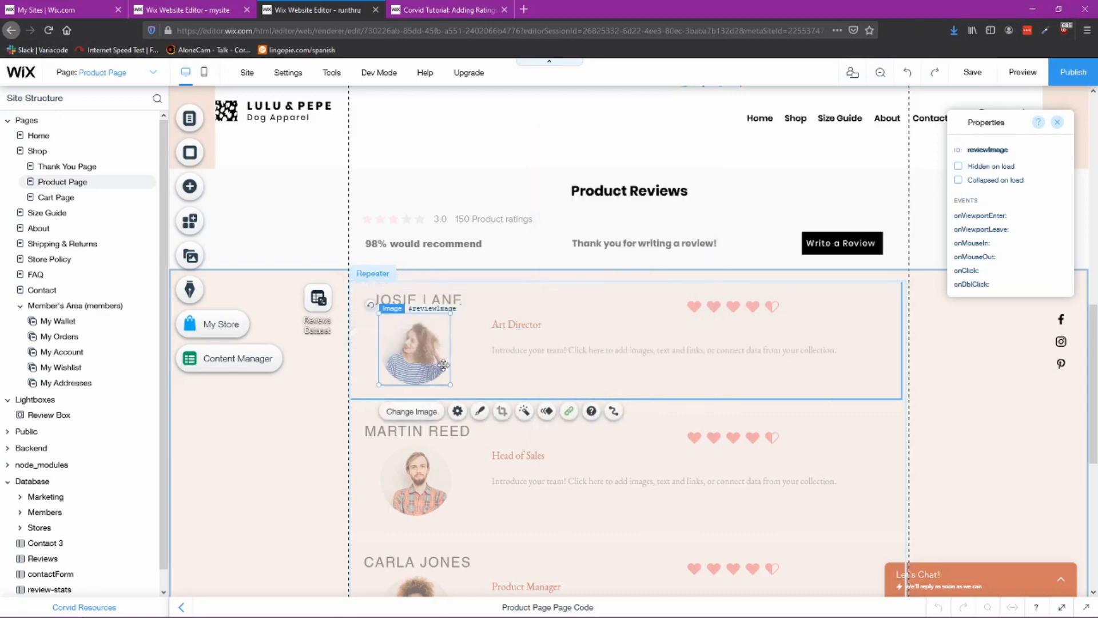
Step: Connect the repeater's review image source to the Photo (Image) field of Reviews Dataset
{"action": "left_click", "coordinate": [613, 412]}
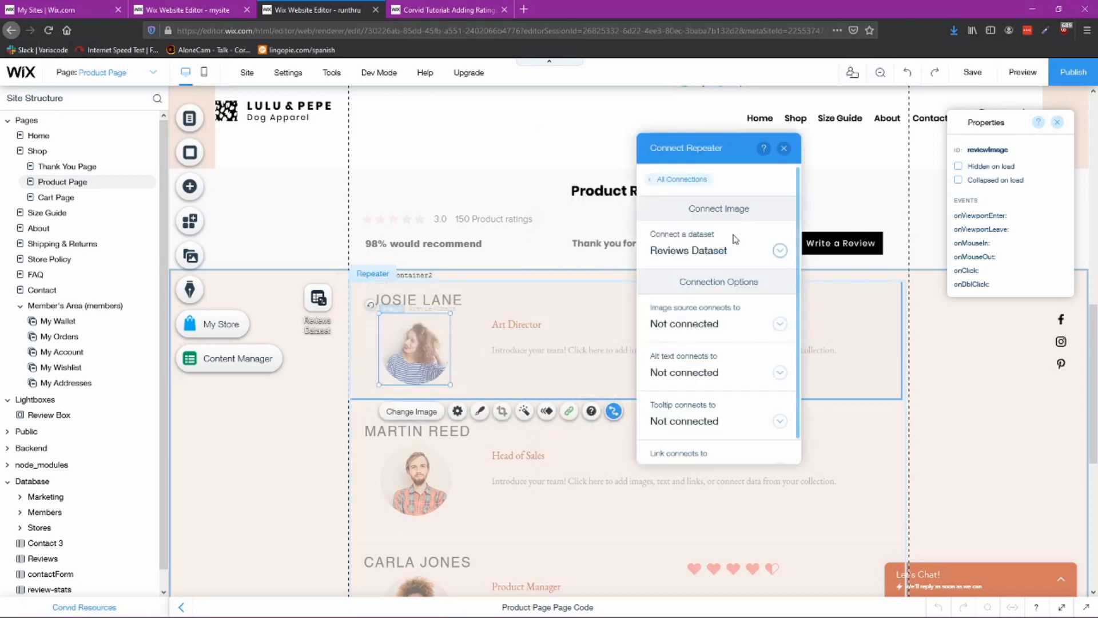
{"action": "left_click", "coordinate": [768, 325]}
{"action": "scroll", "coordinate": [738, 394], "scroll_direction": "down", "scroll_amount": 5}
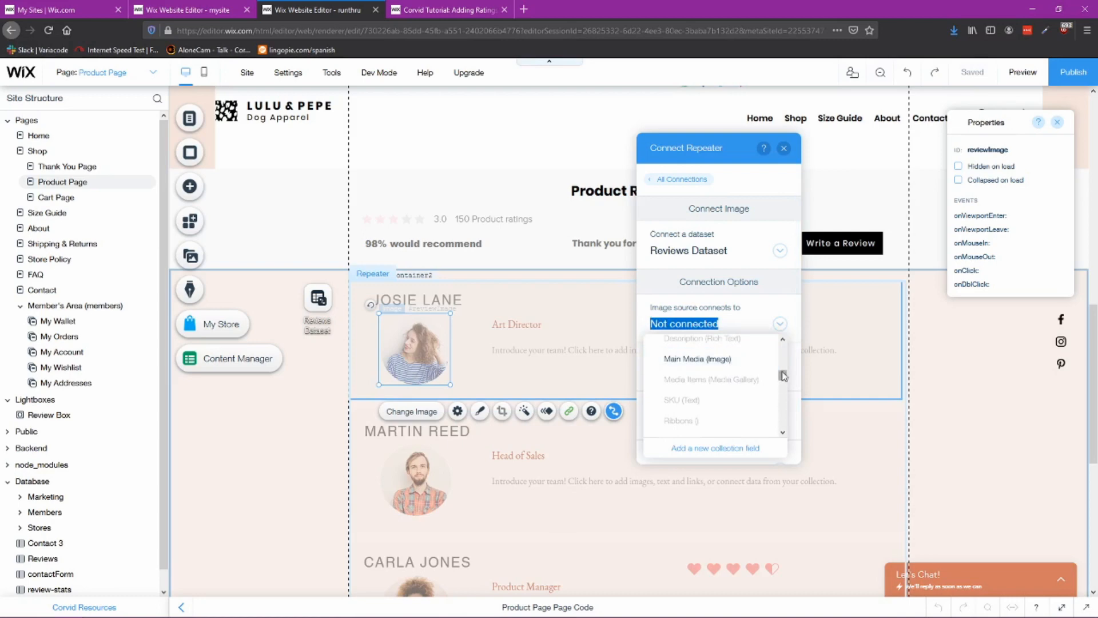
{"action": "left_click_drag", "start_coordinate": [781, 375], "coordinate": [781, 357]}
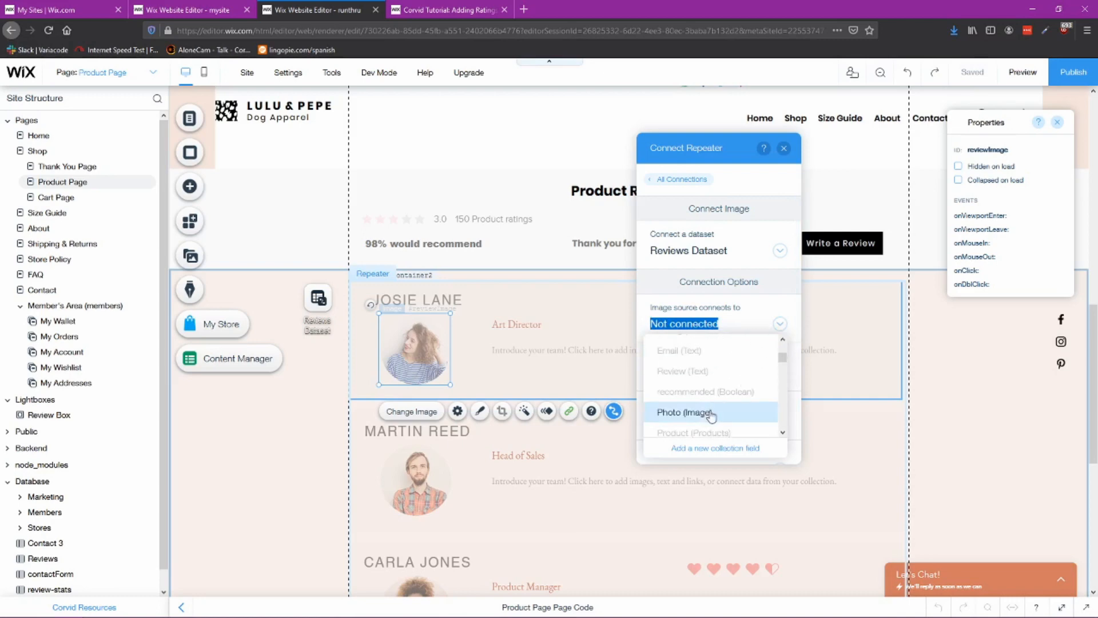
{"action": "left_click", "coordinate": [686, 411]}
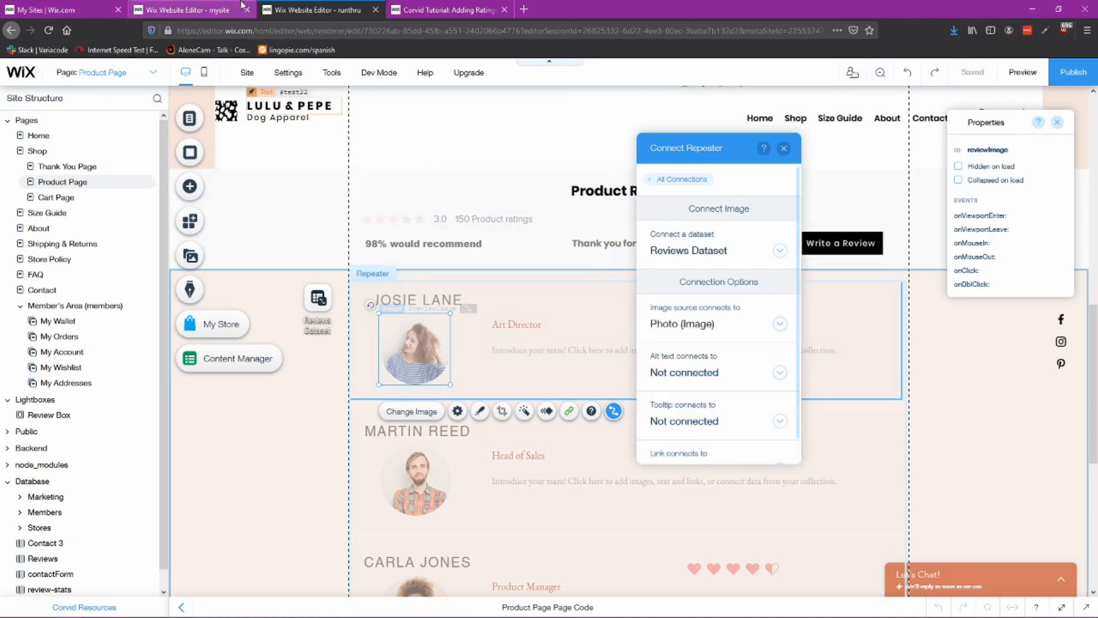
Step: Check the reference repeater image's settings in the other editor
{"action": "left_click", "coordinate": [189, 10]}
{"action": "left_click", "coordinate": [424, 422]}
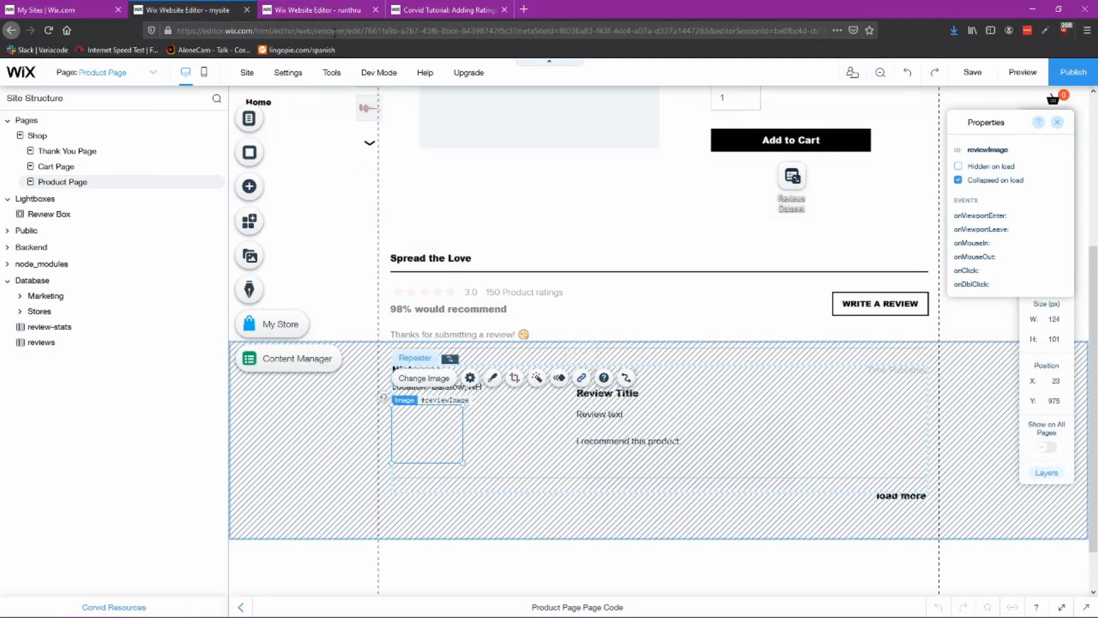
{"action": "left_click", "coordinate": [324, 13]}
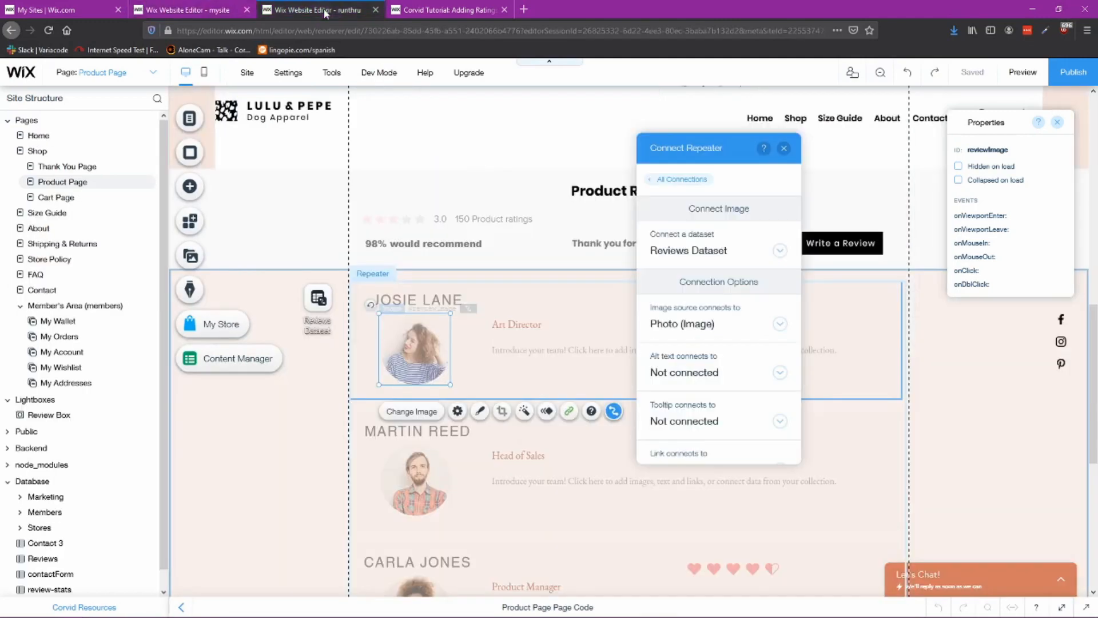
Step: Reopen the image's dataset selection and close the Connect Repeater panel
{"action": "left_click", "coordinate": [779, 250]}
{"action": "left_click", "coordinate": [718, 211]}
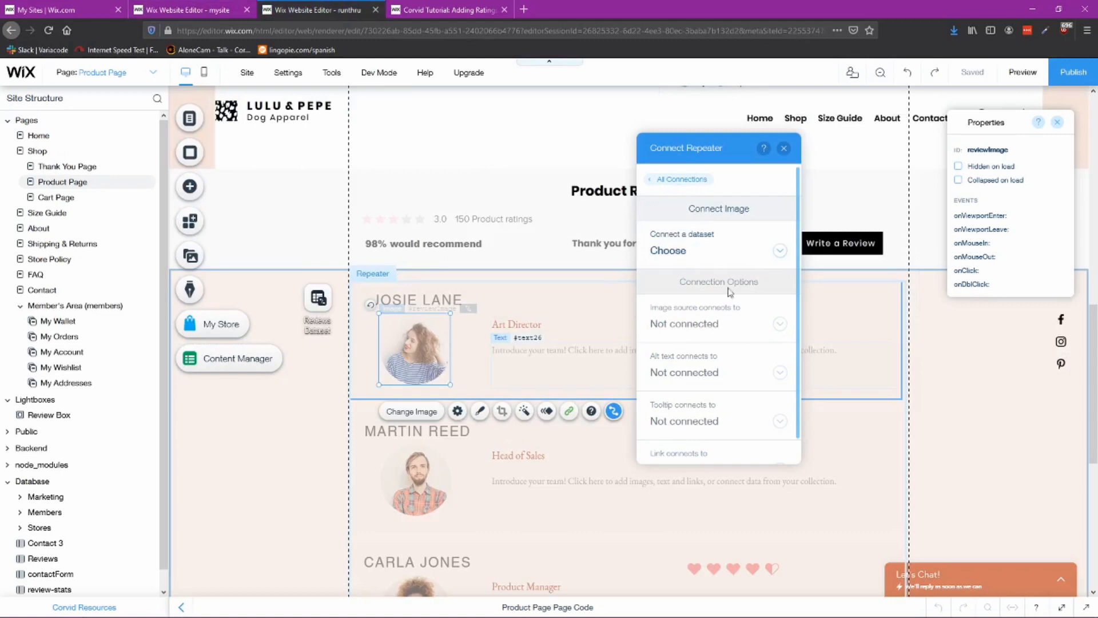
{"action": "left_click", "coordinate": [784, 149]}
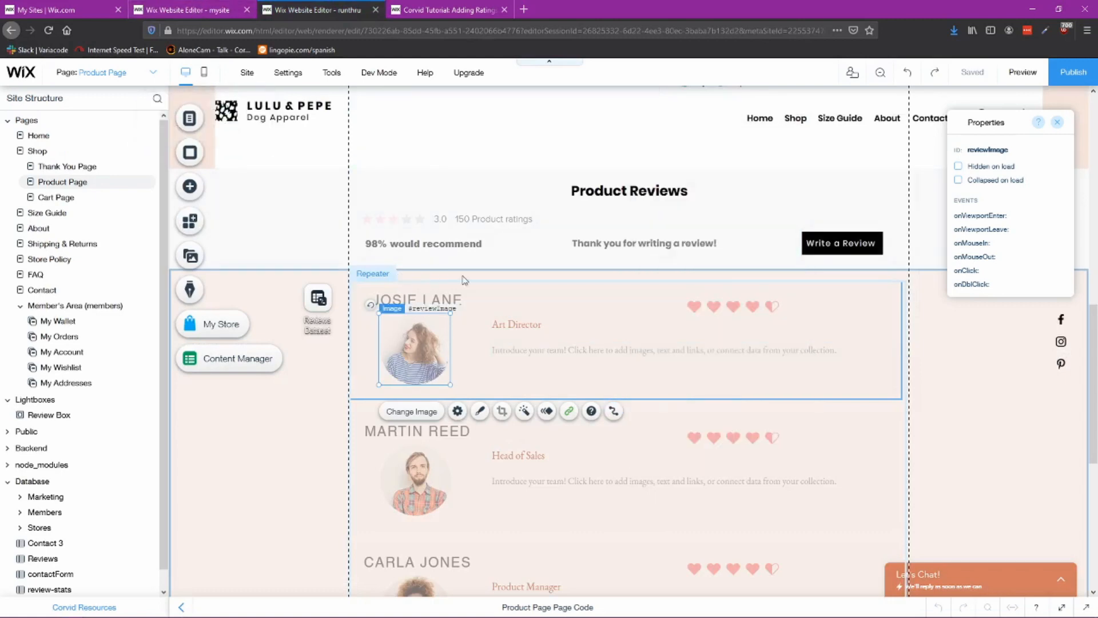
Step: Connect the repeater's job-title text to the Review Title (Text) field
{"action": "left_click", "coordinate": [518, 324]}
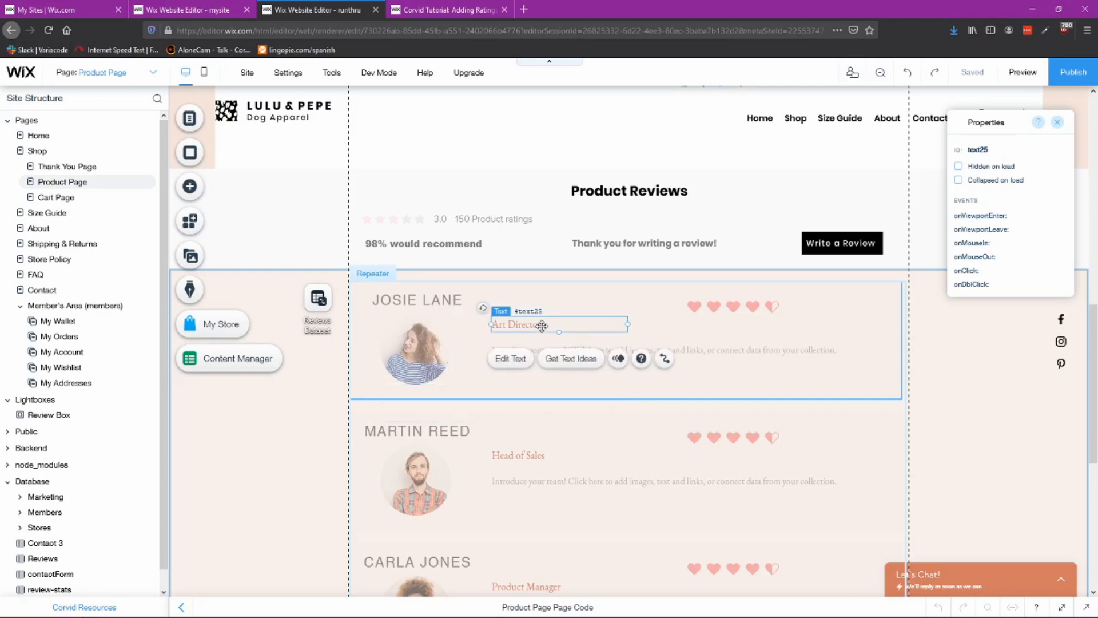
{"action": "left_click", "coordinate": [660, 360]}
{"action": "left_click", "coordinate": [456, 323]}
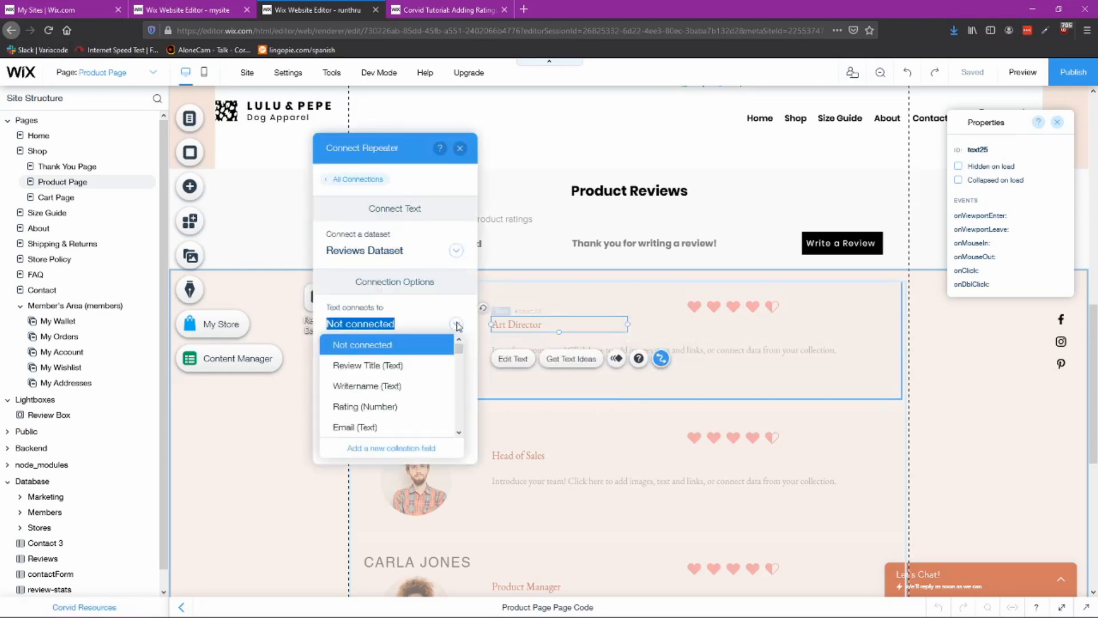
{"action": "left_click", "coordinate": [407, 367]}
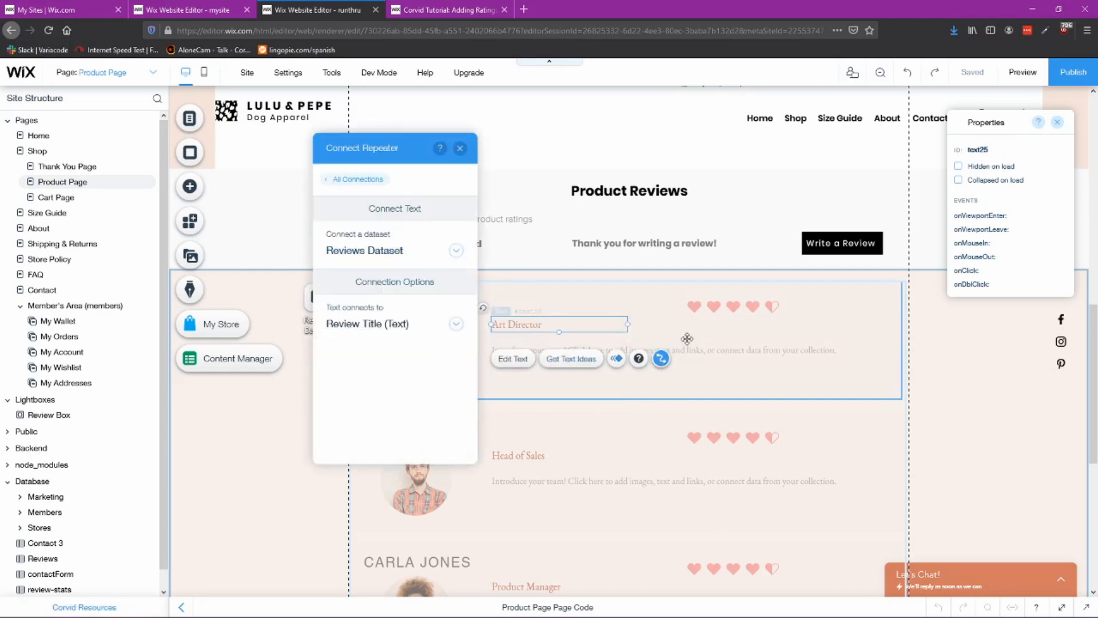
Step: Connect the repeater's description text to the Review (Text) field and close the connection panel
{"action": "left_click", "coordinate": [707, 365]}
{"action": "left_click", "coordinate": [661, 316]}
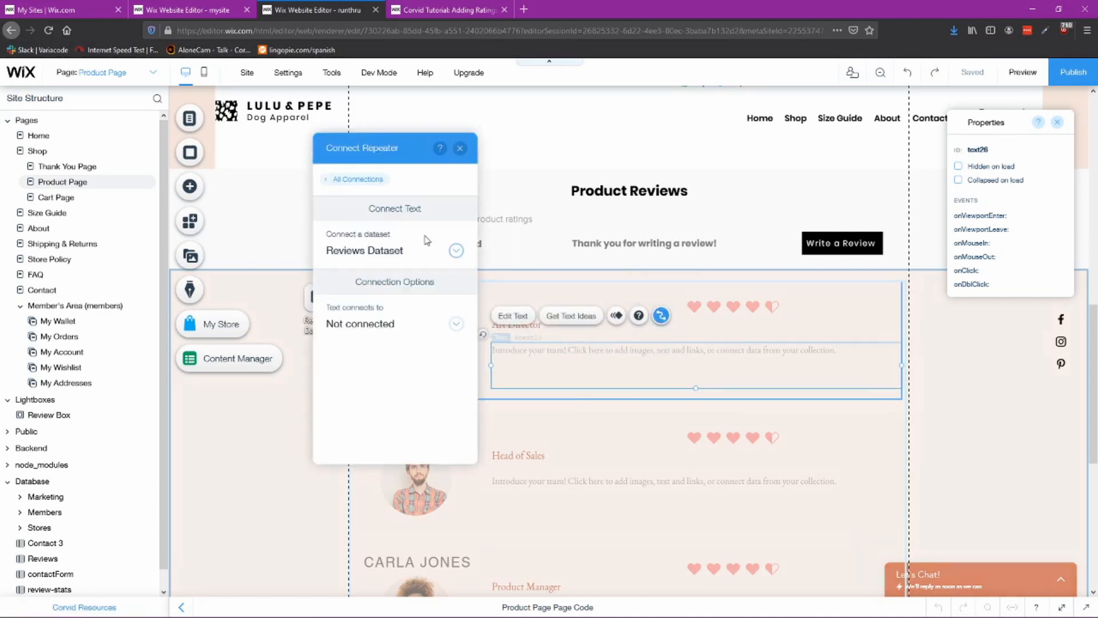
{"action": "left_click", "coordinate": [407, 325]}
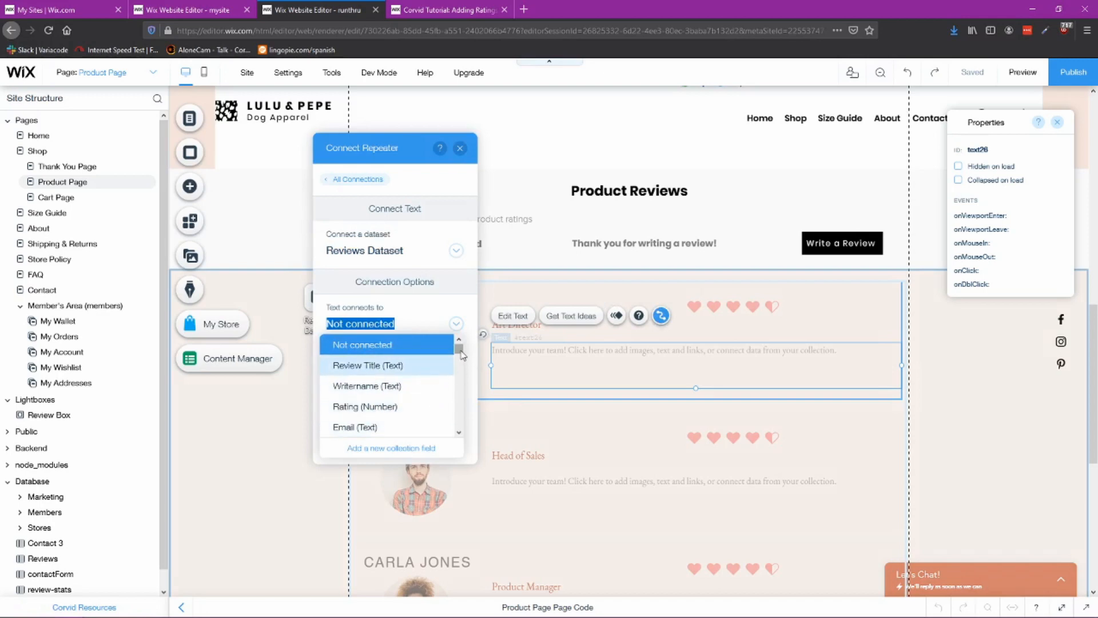
{"action": "scroll", "coordinate": [462, 355], "scroll_direction": "down", "scroll_amount": 2}
{"action": "left_click", "coordinate": [372, 408]}
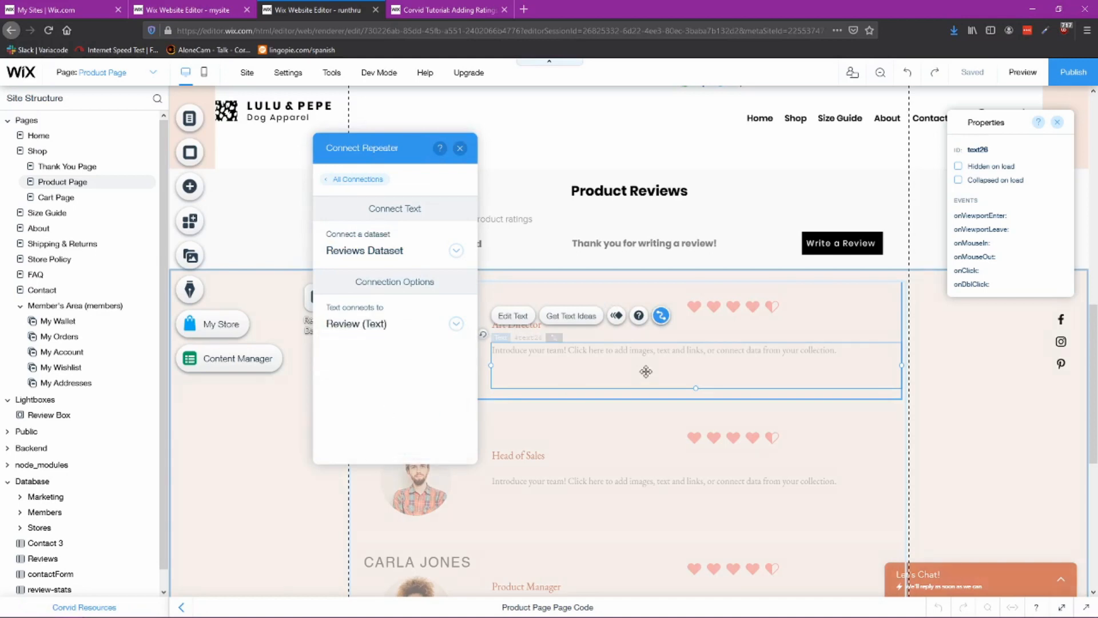
{"action": "left_click", "coordinate": [461, 150]}
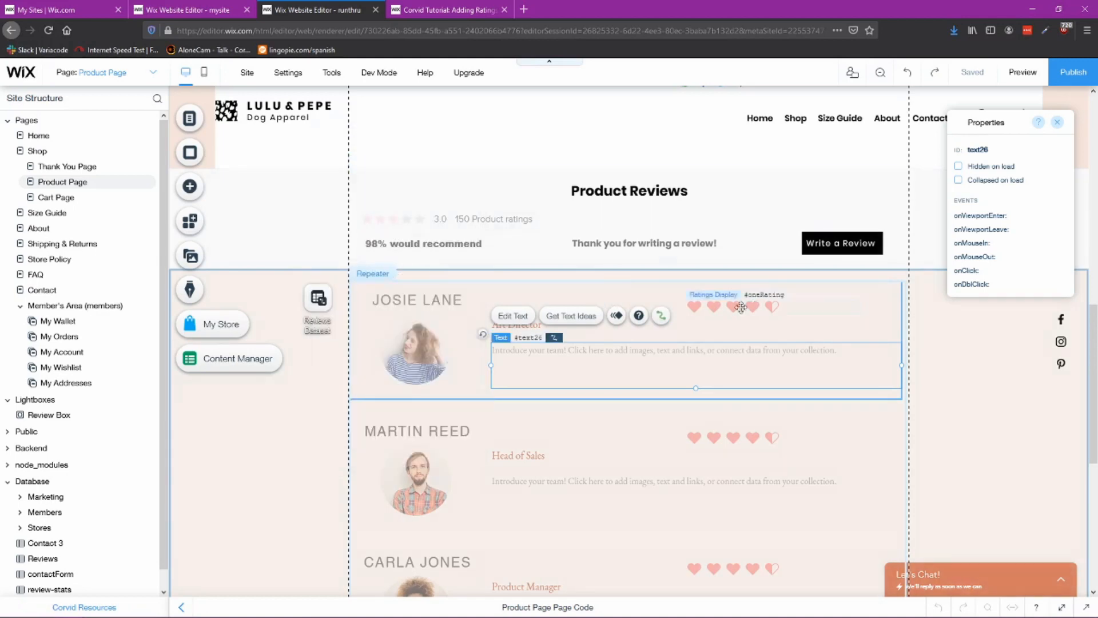
Step: Compare the rating display and reviews strip settings between the reference page and the new page
{"action": "left_click", "coordinate": [200, 7]}
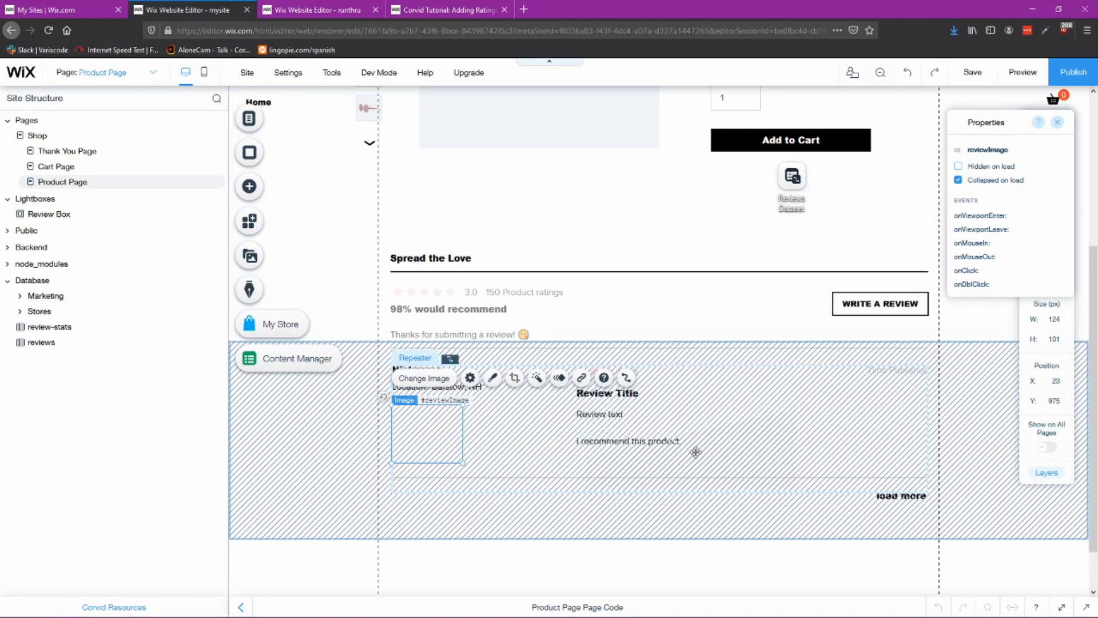
{"action": "left_click", "coordinate": [662, 372]}
{"action": "left_click", "coordinate": [646, 372]}
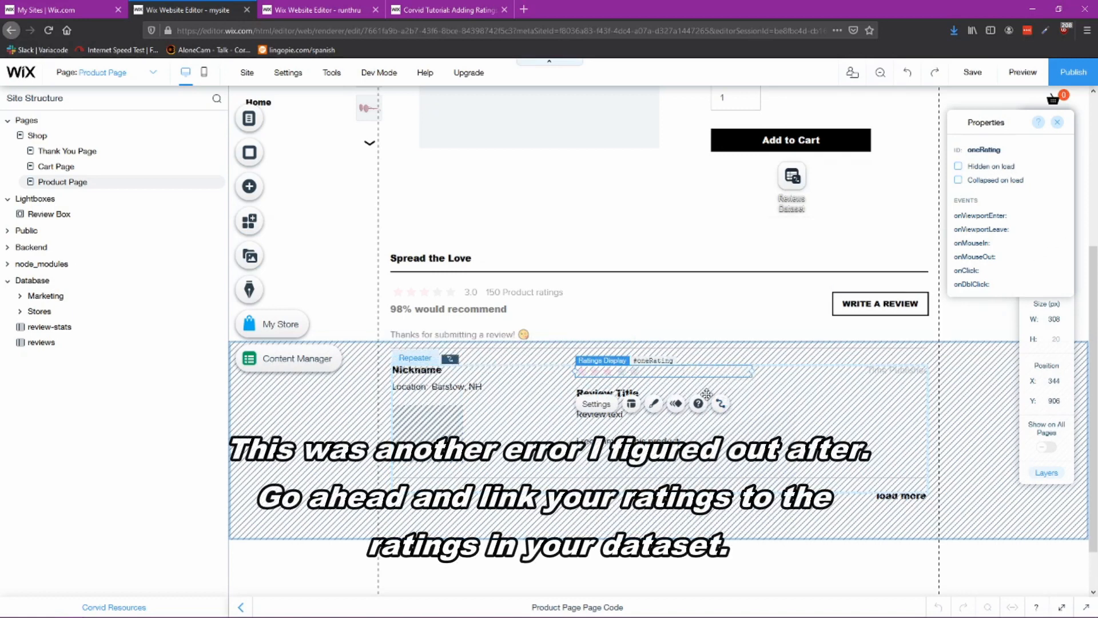
{"action": "left_click", "coordinate": [273, 408]}
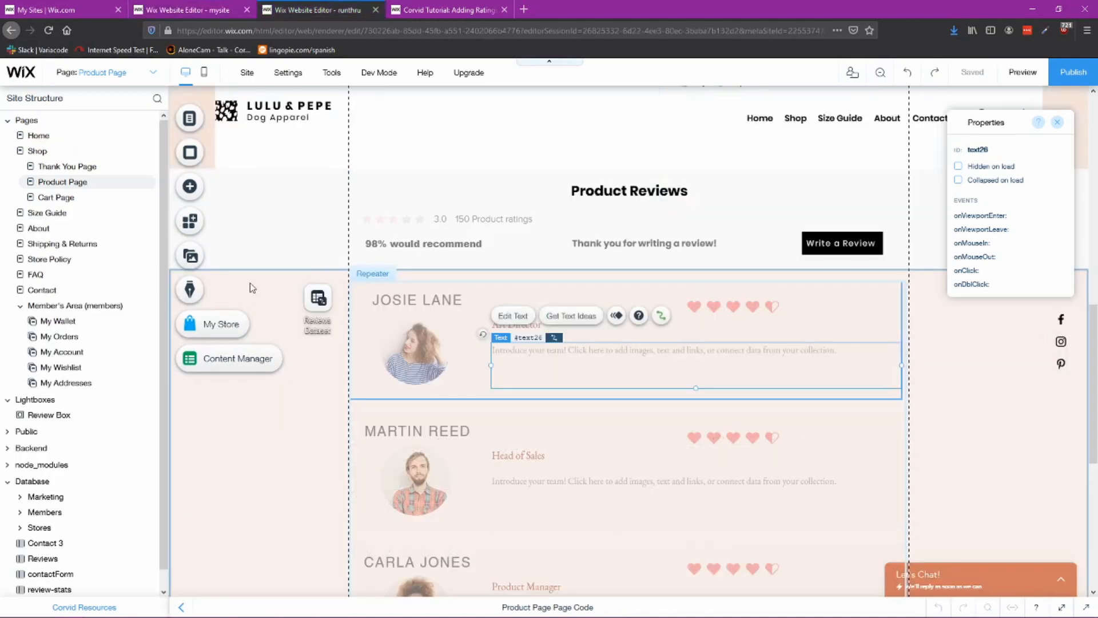
{"action": "left_click", "coordinate": [322, 361]}
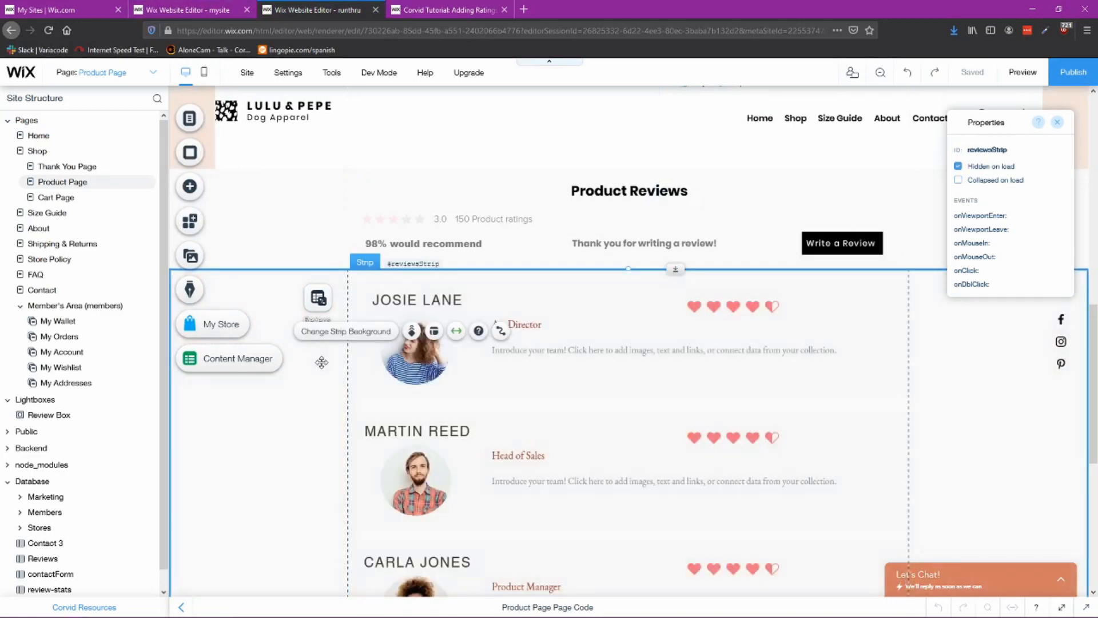
{"action": "left_click", "coordinate": [202, 16]}
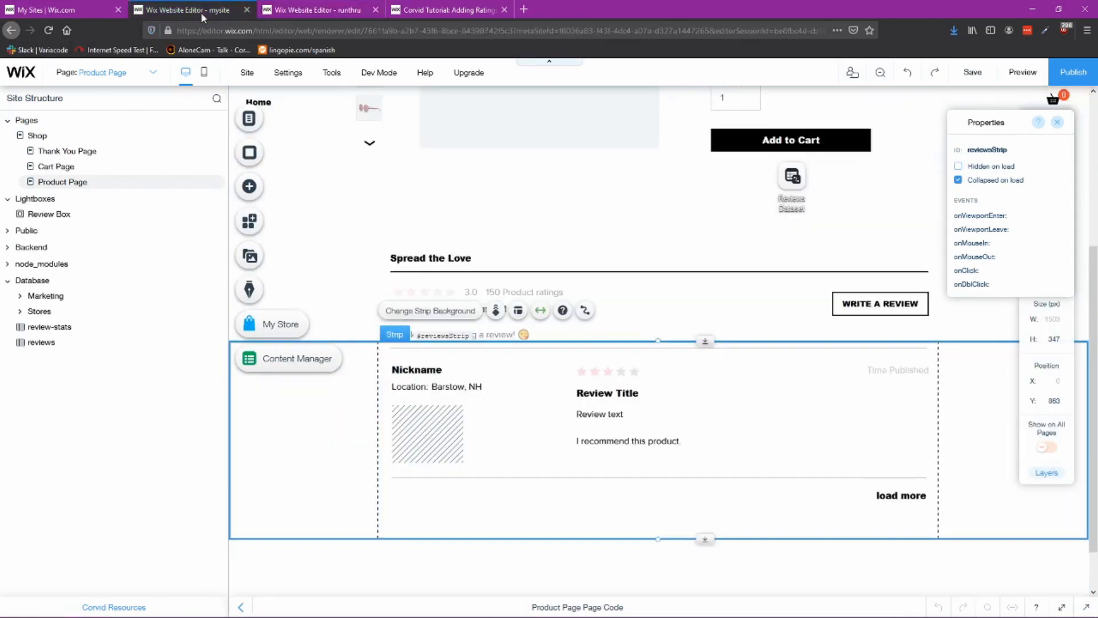
{"action": "left_click", "coordinate": [302, 14]}
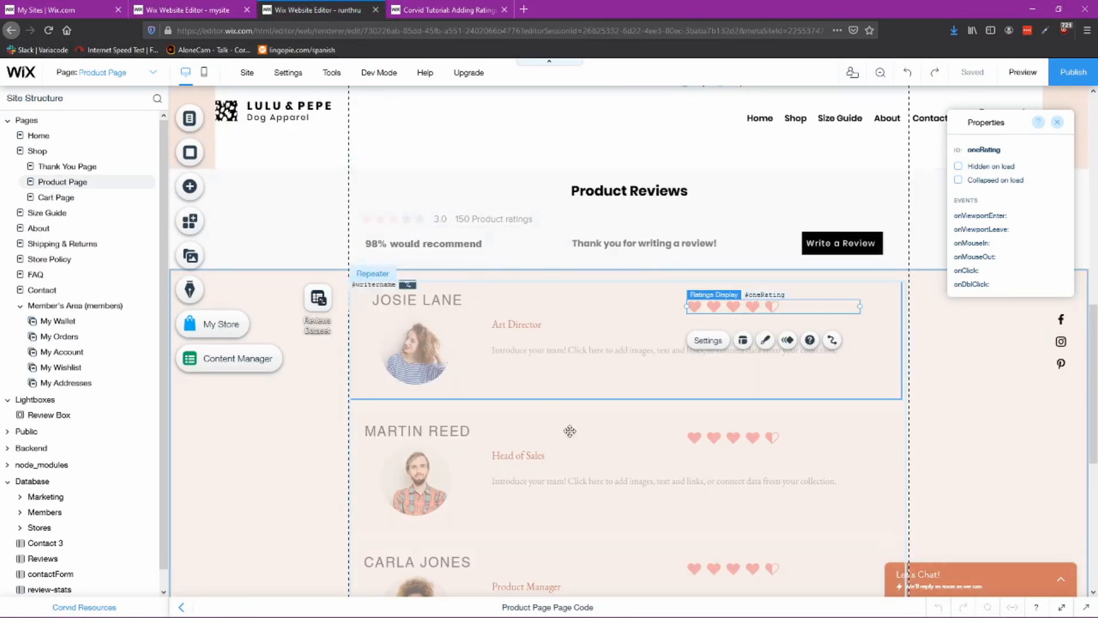
{"action": "left_click", "coordinate": [211, 4]}
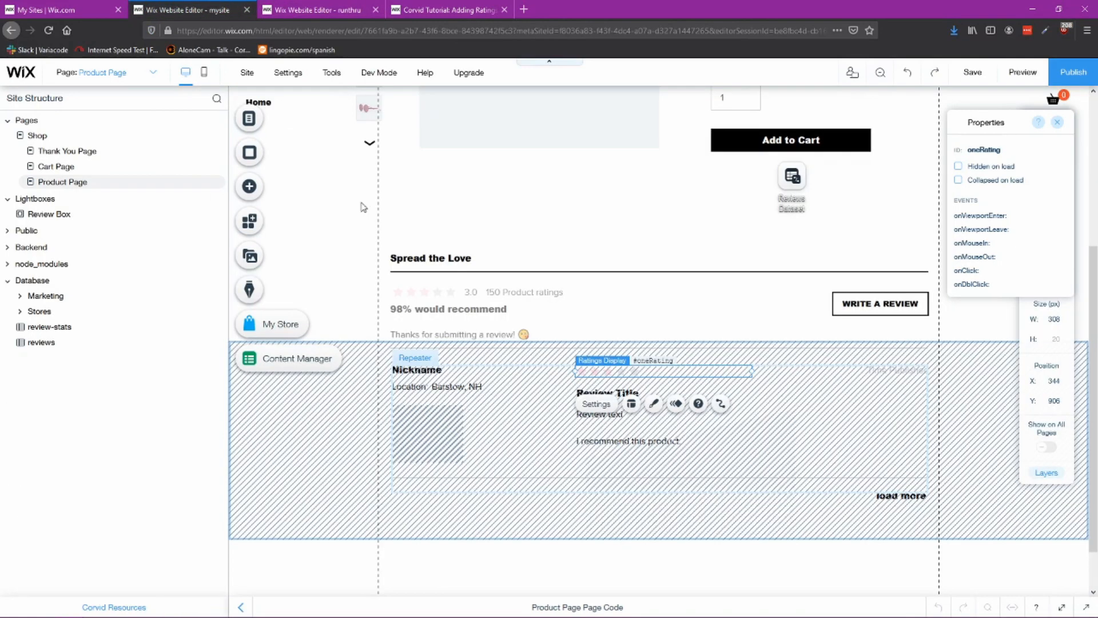
Step: Copy the reference Product Page code and paste it over the new Product Page's code
{"action": "left_click", "coordinate": [605, 611]}
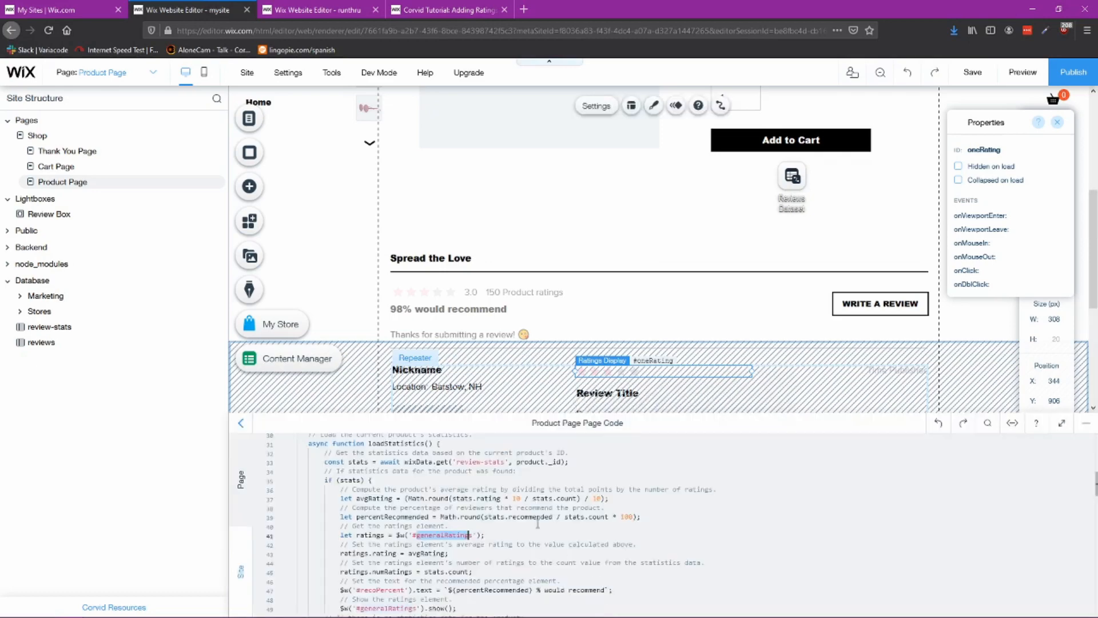
{"action": "scroll", "coordinate": [520, 510], "scroll_direction": "up", "scroll_amount": 9}
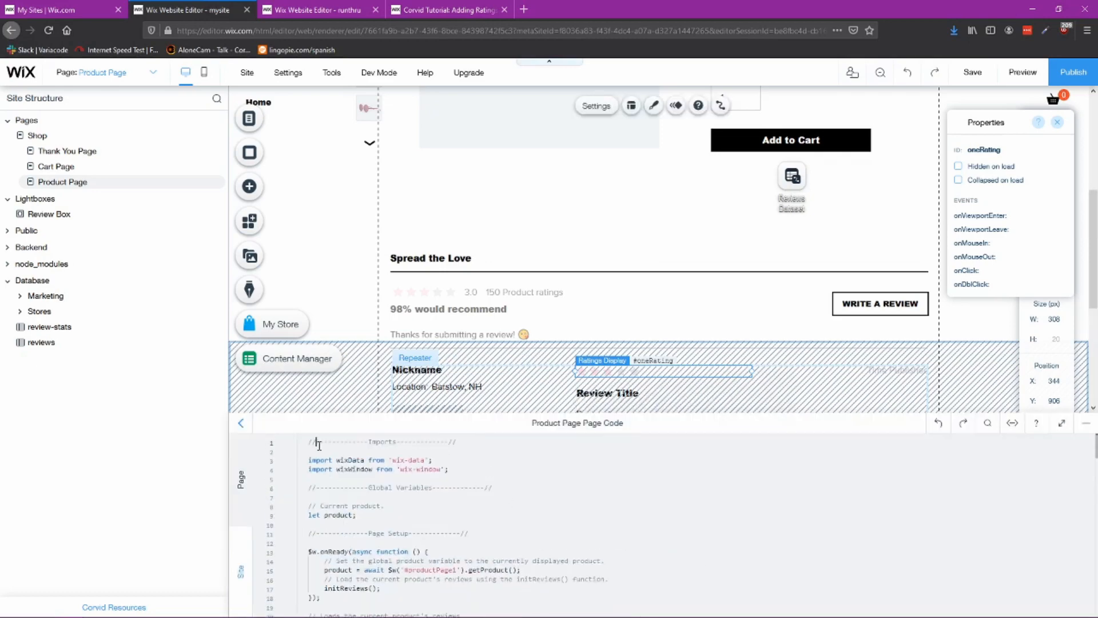
{"action": "left_click_drag", "start_coordinate": [310, 442], "coordinate": [558, 565]}
{"action": "scroll", "coordinate": [554, 563], "scroll_direction": "down", "scroll_amount": 2}
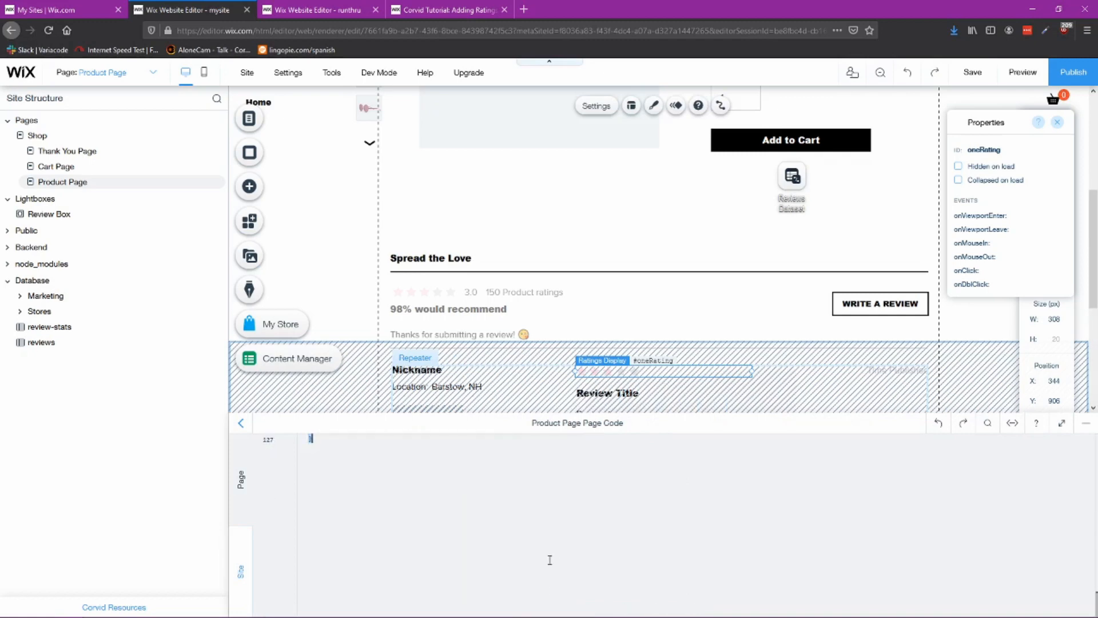
{"action": "left_click", "coordinate": [312, 10]}
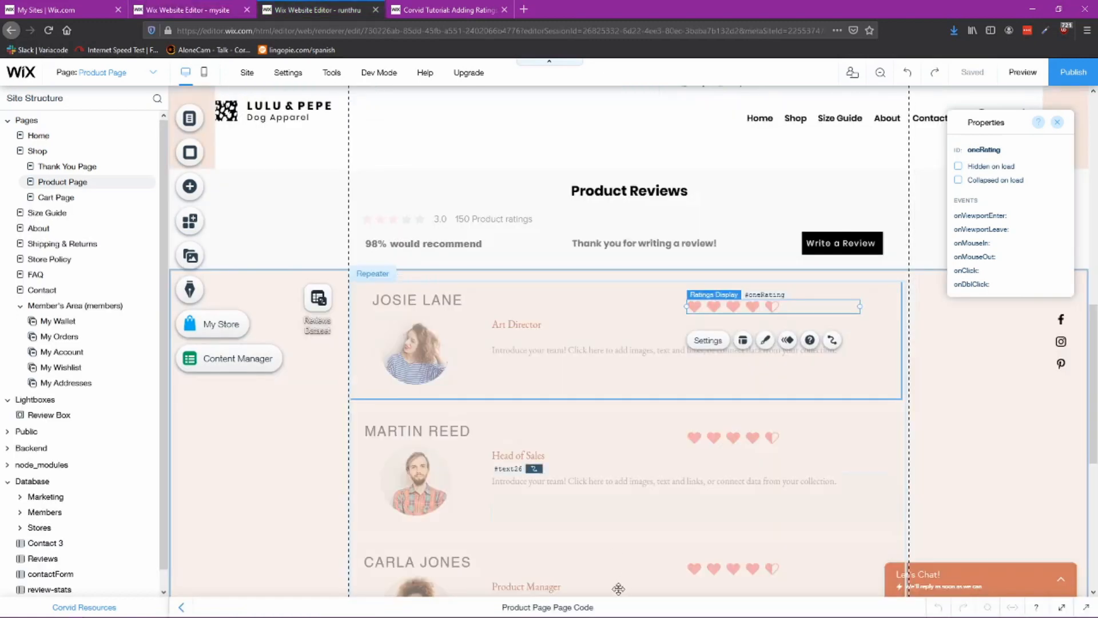
{"action": "left_click", "coordinate": [582, 610]}
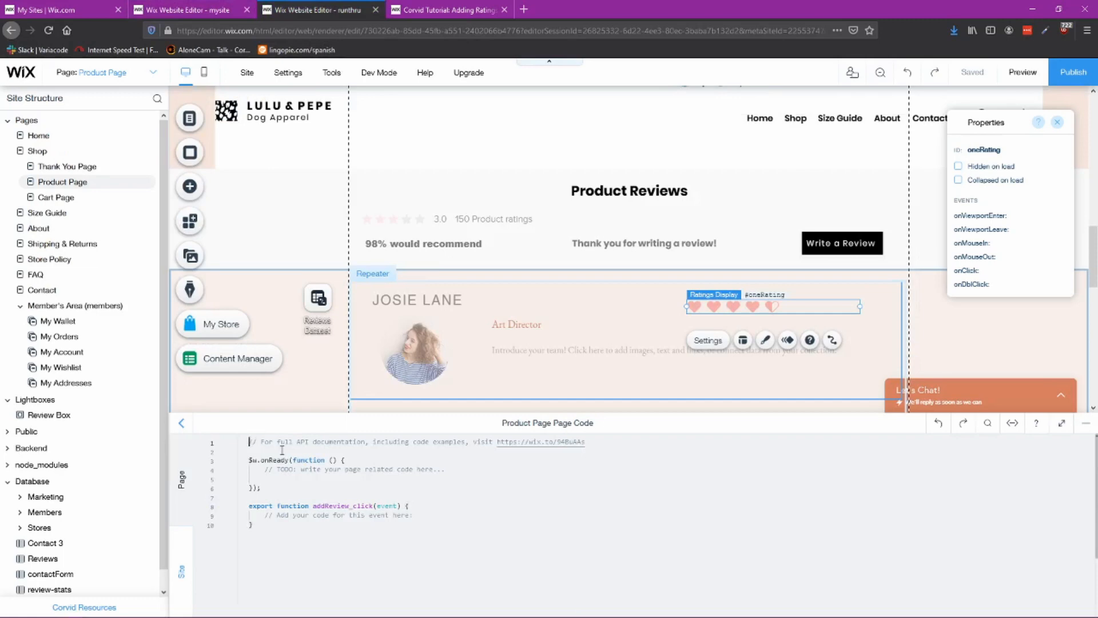
{"action": "key", "text": "ctrl+a"}
{"action": "key", "text": "ctrl+v"}
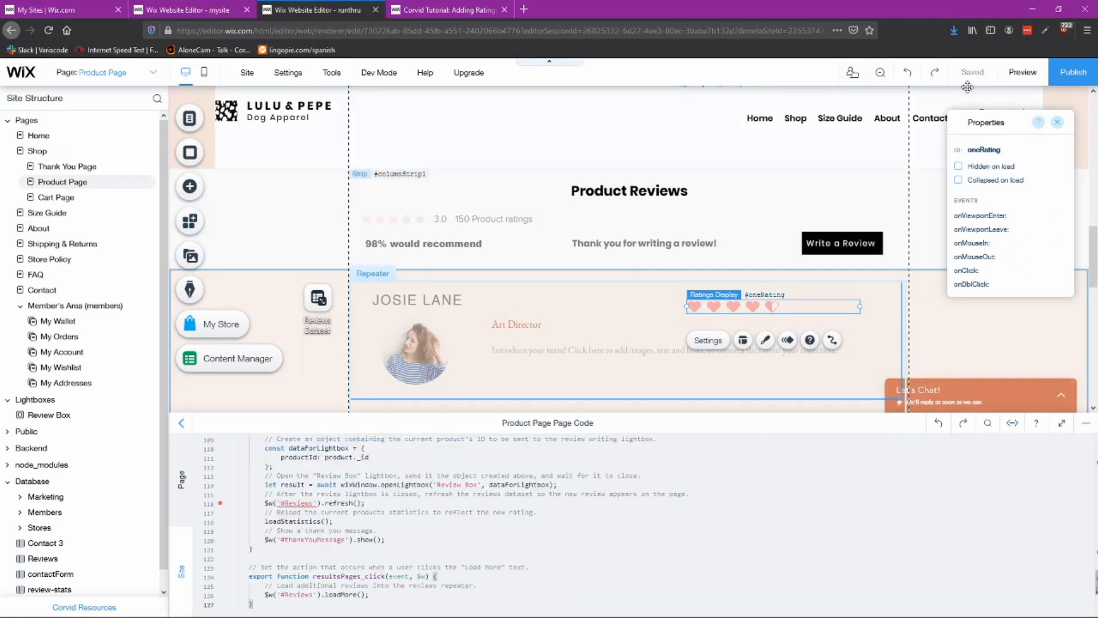
Step: Publish the site and test the Pepe Collar product page's review section on the live site
{"action": "left_click", "coordinate": [1087, 423]}
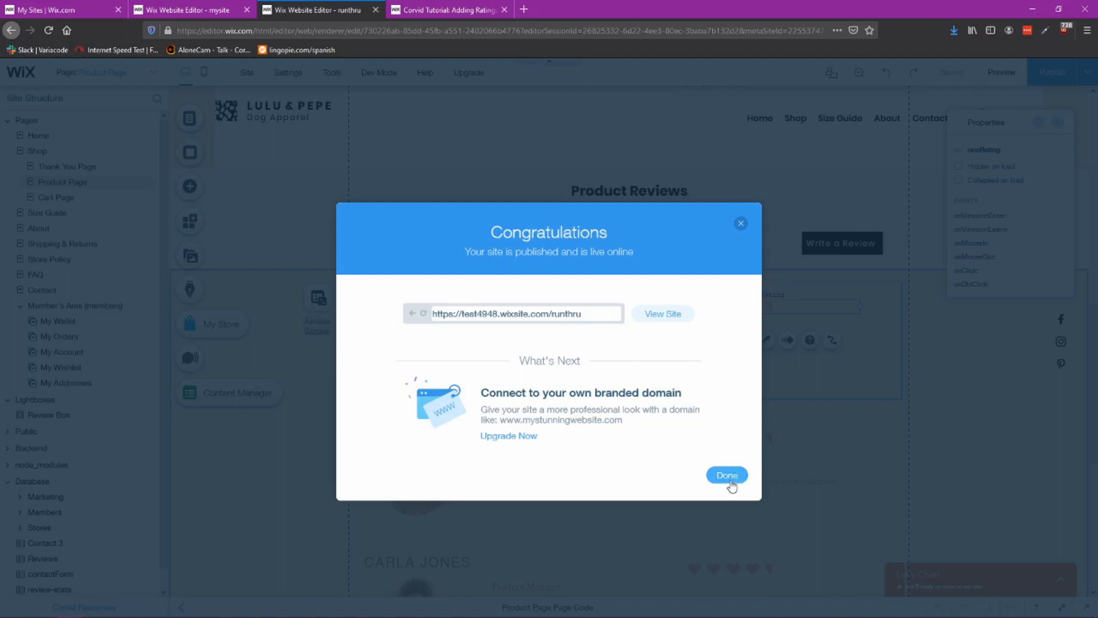
{"action": "left_click", "coordinate": [663, 318]}
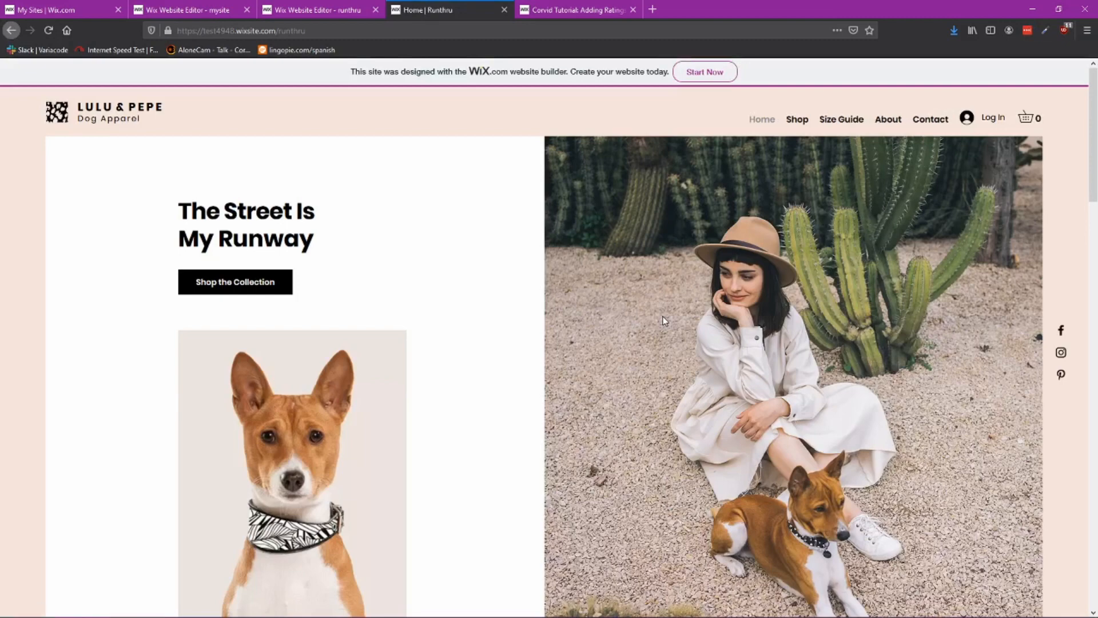
{"action": "left_click", "coordinate": [799, 122]}
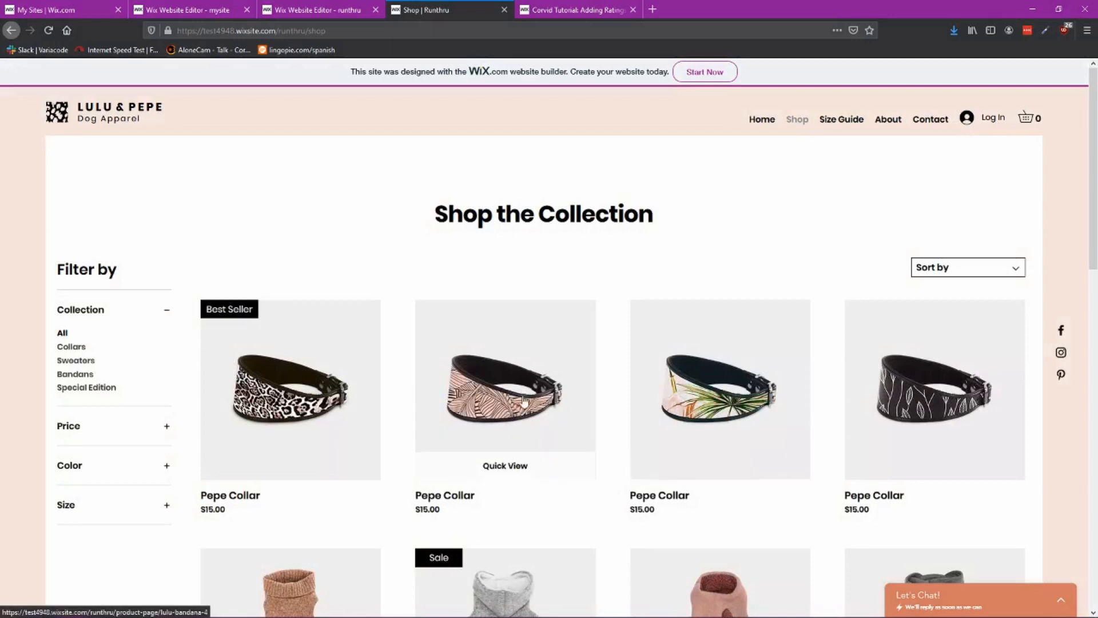
{"action": "left_click", "coordinate": [700, 430]}
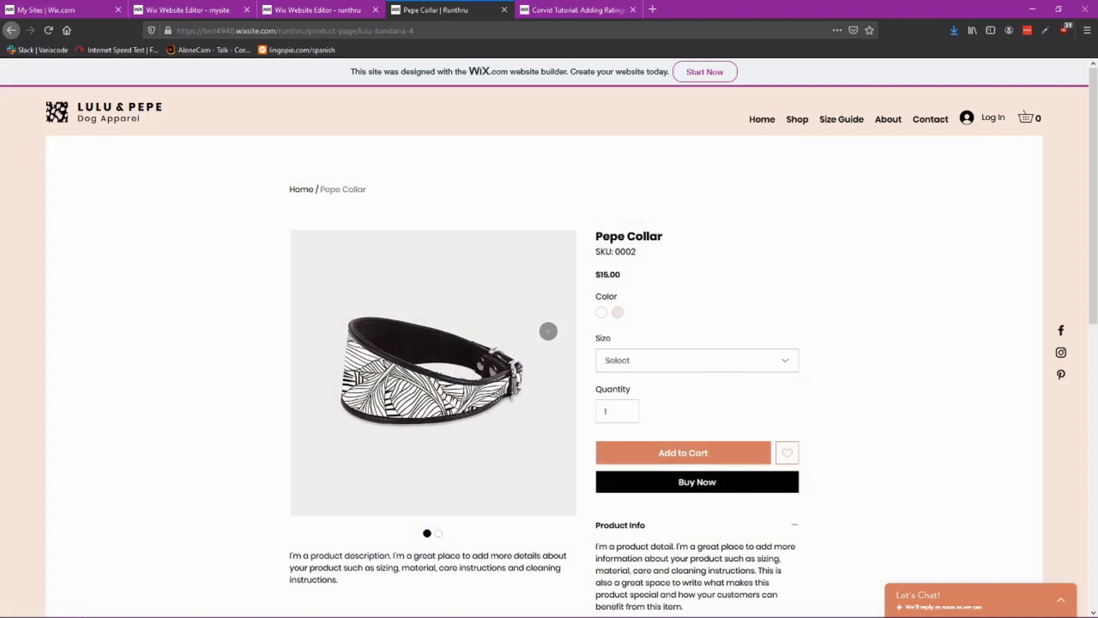
{"action": "scroll", "coordinate": [564, 362], "scroll_direction": "down", "scroll_amount": 5}
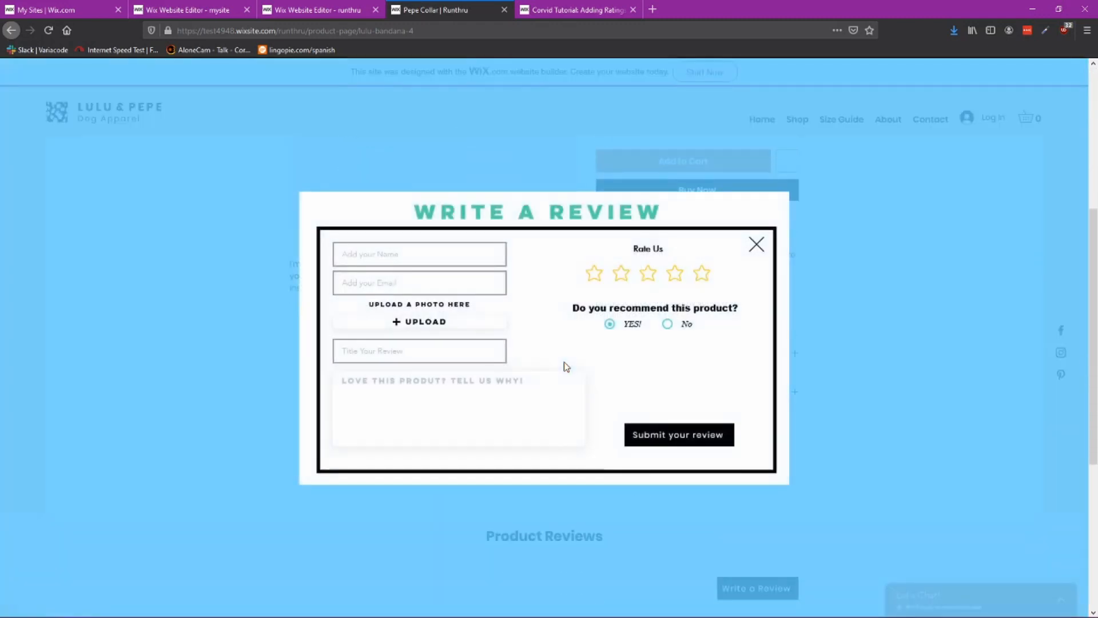
{"action": "left_click", "coordinate": [758, 247]}
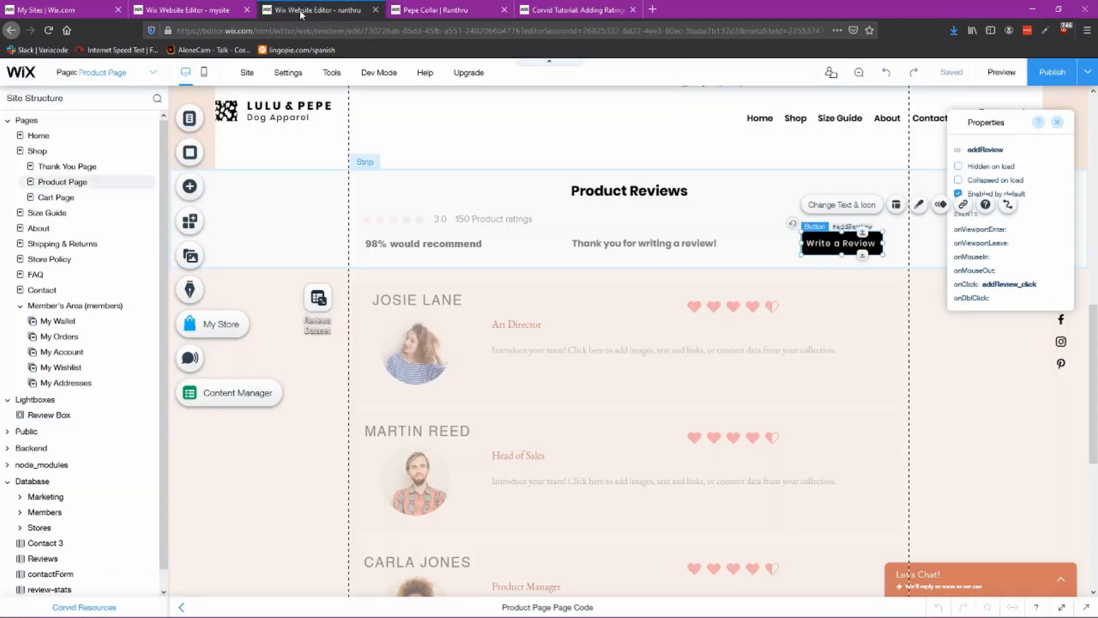
{"action": "left_click", "coordinate": [318, 9]}
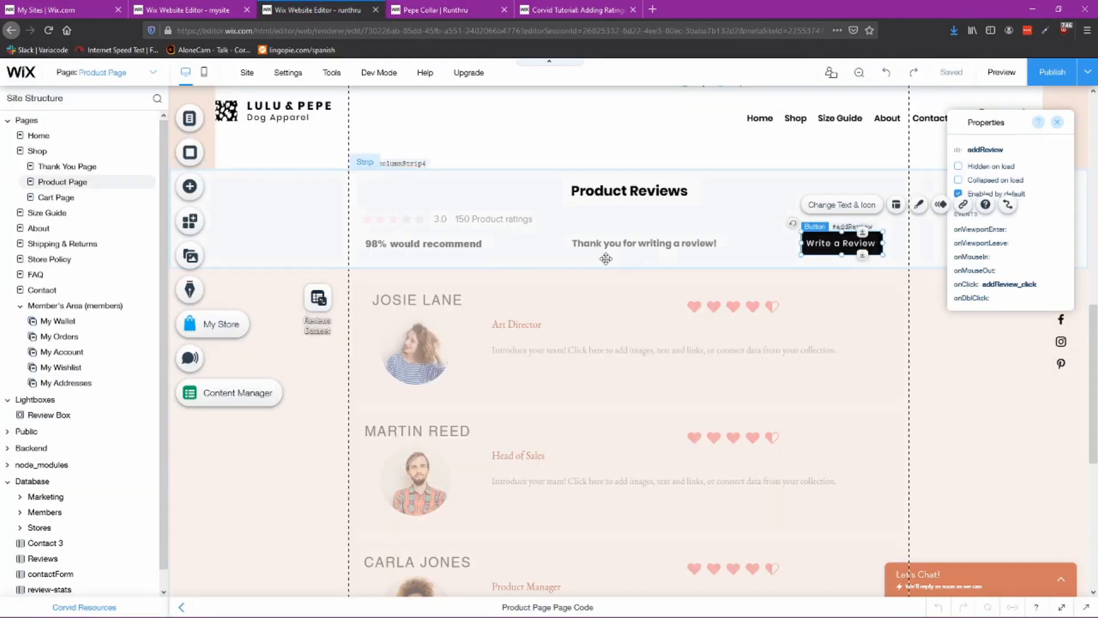
Step: Reload the live Pepe Collar product page and check its Product Reviews section
{"action": "left_click", "coordinate": [436, 13]}
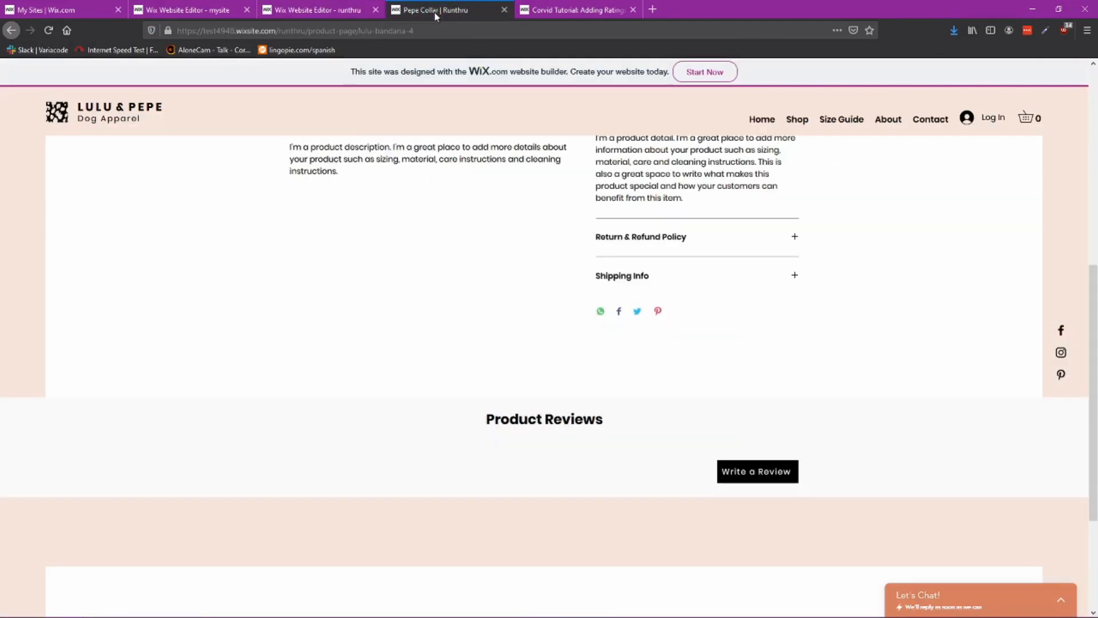
{"action": "left_click", "coordinate": [49, 30]}
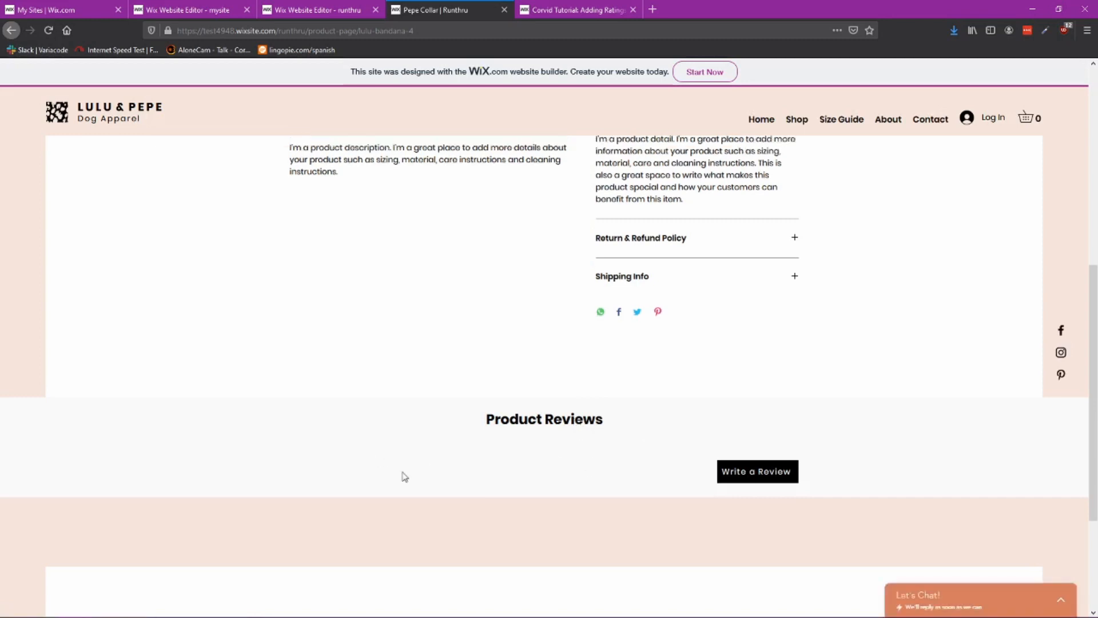
{"action": "scroll", "coordinate": [490, 478], "scroll_direction": "down", "scroll_amount": 2}
{"action": "scroll", "coordinate": [466, 455], "scroll_direction": "up", "scroll_amount": 2}
Step: Scroll through the new Product Page code to review its element references
{"action": "left_click", "coordinate": [351, 14]}
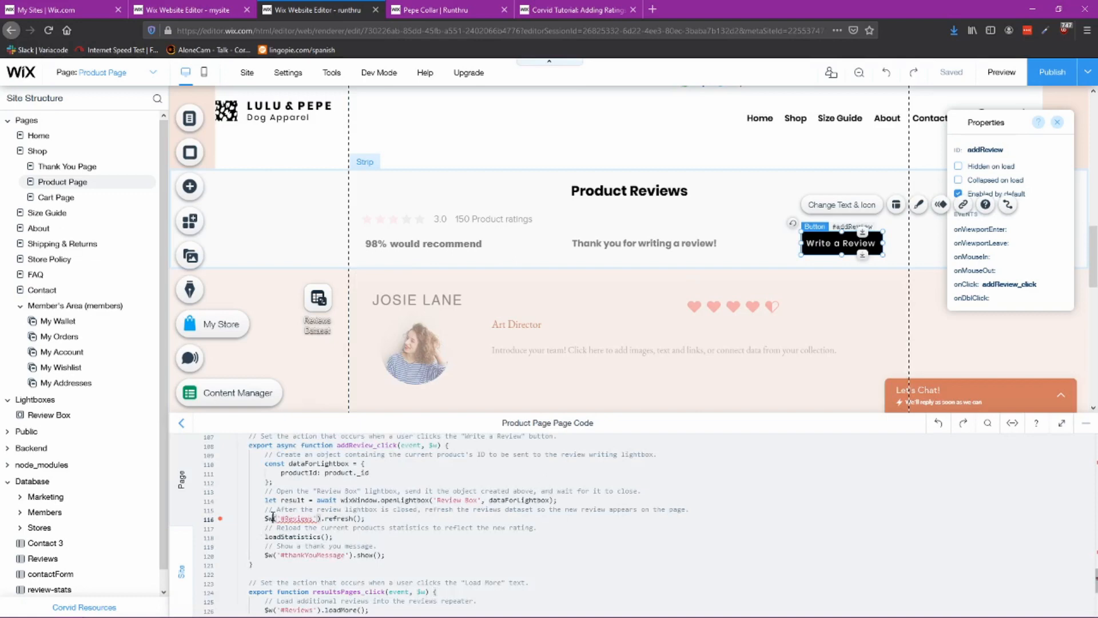
{"action": "scroll", "coordinate": [429, 525], "scroll_direction": "up", "scroll_amount": 6}
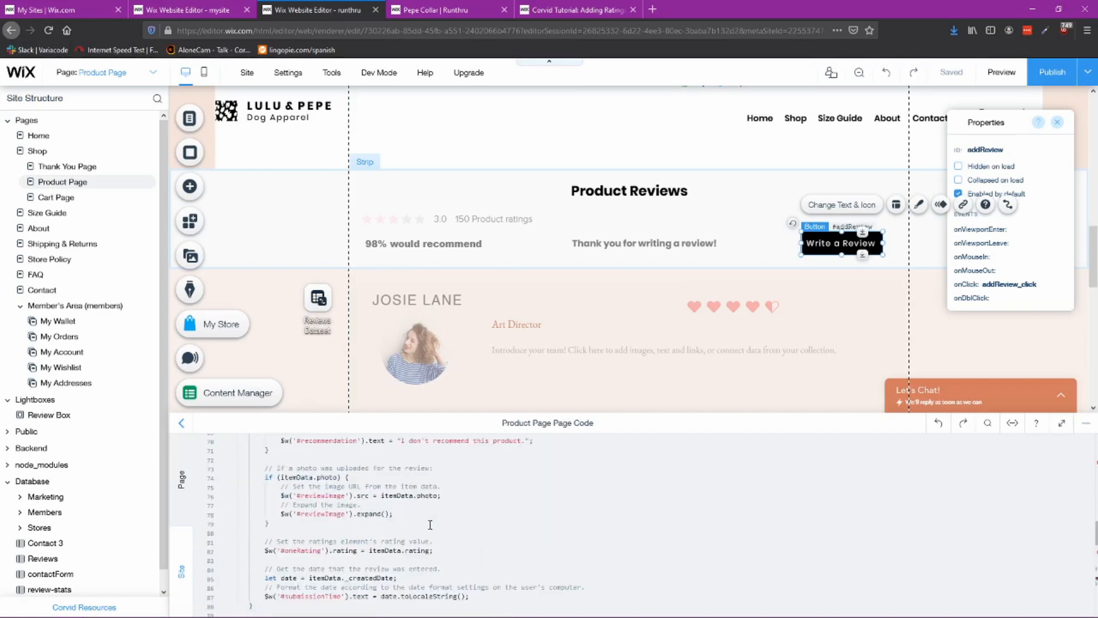
{"action": "scroll", "coordinate": [430, 524], "scroll_direction": "down", "scroll_amount": 3}
{"action": "mouse_move", "coordinate": [225, 500]}
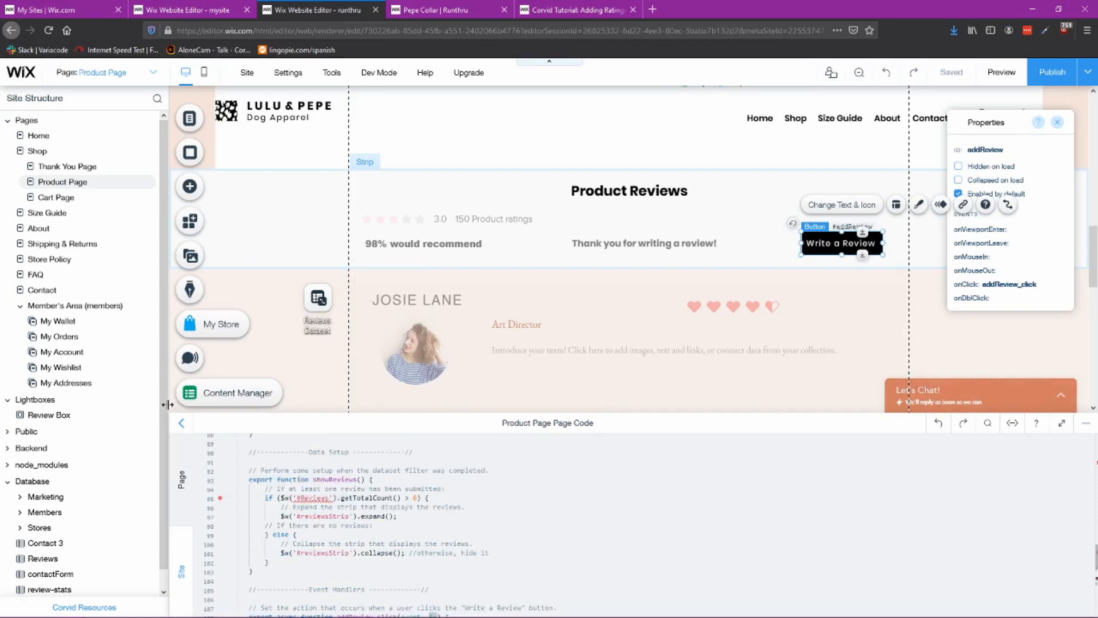
{"action": "left_click_drag", "start_coordinate": [164, 407], "coordinate": [165, 462]}
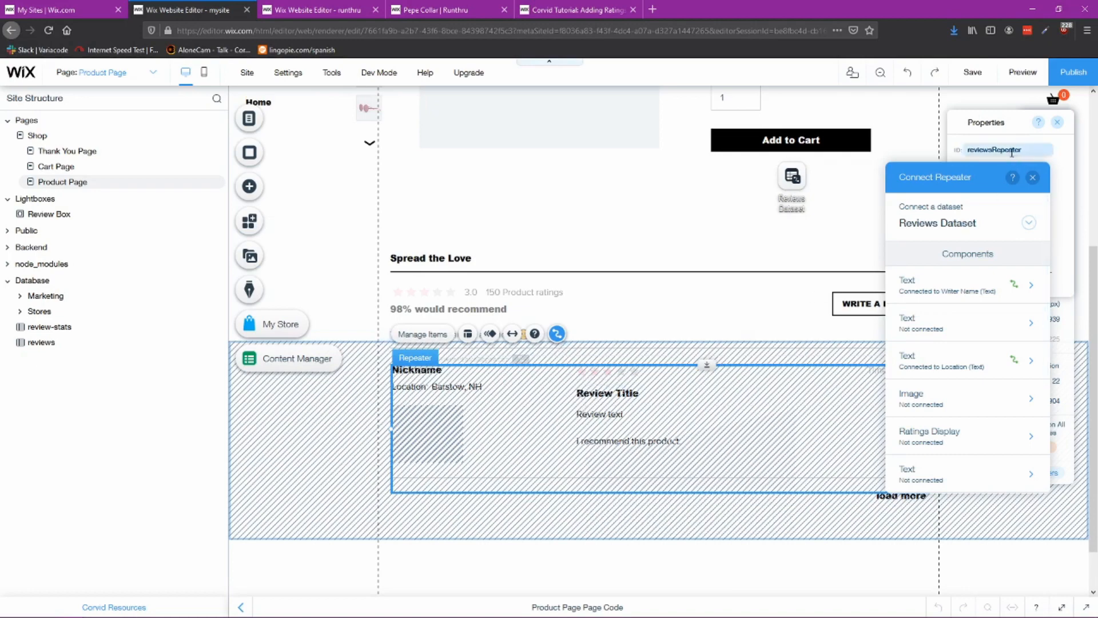
Step: Copy the repeater ID from the reference page and paste it as the new repeater's ID
{"action": "left_click", "coordinate": [1012, 150]}
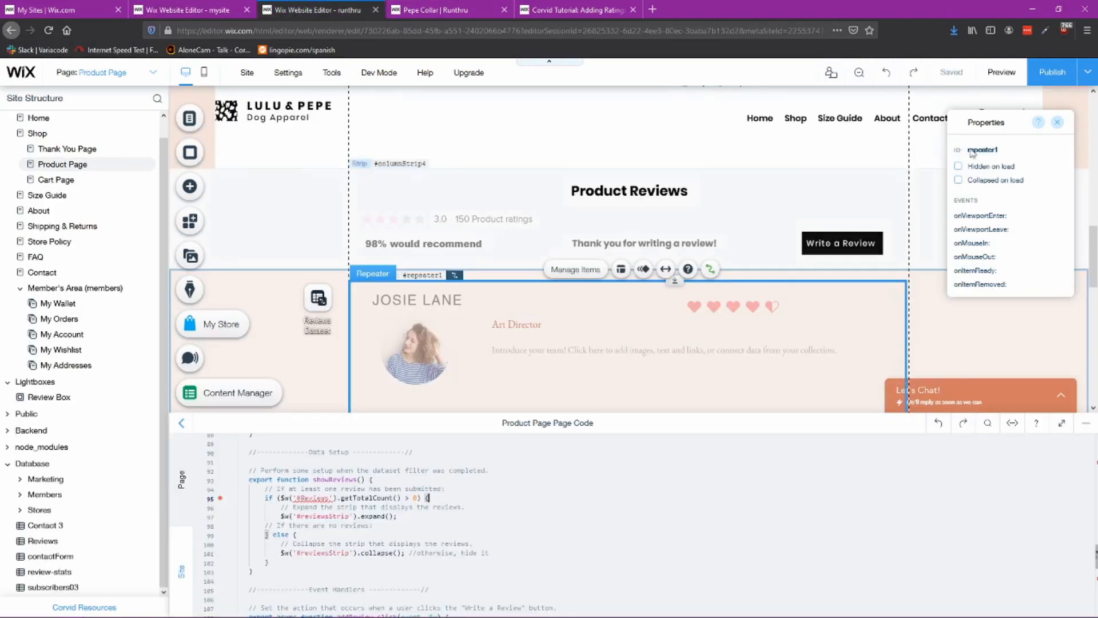
{"action": "left_click", "coordinate": [972, 153]}
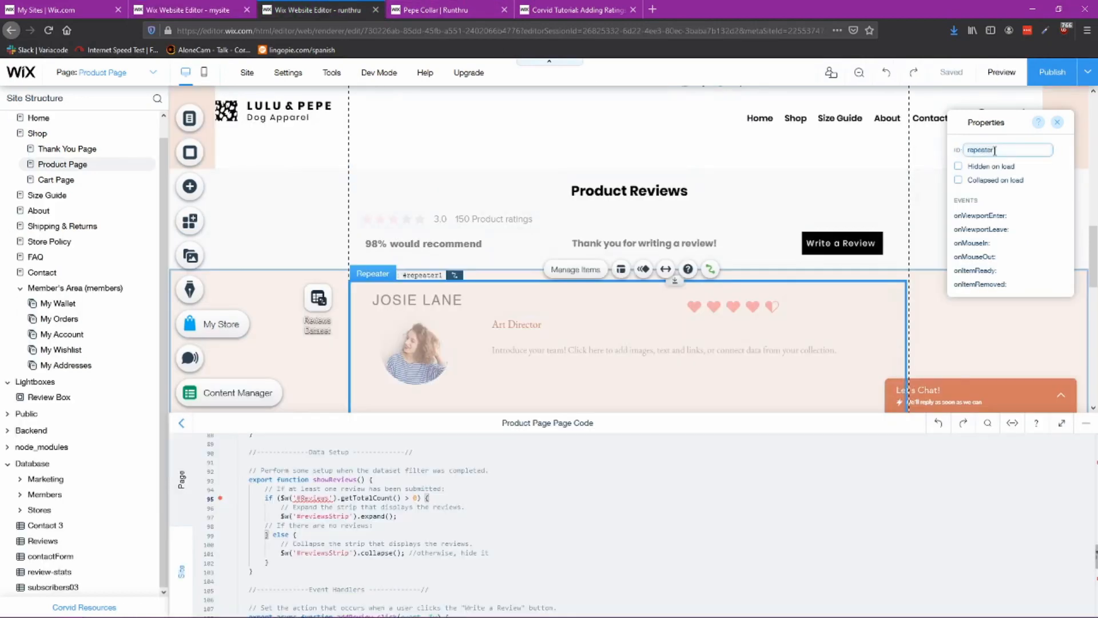
{"action": "type", "text": "reviewsRepeater1"}
{"action": "left_click", "coordinate": [1046, 197]}
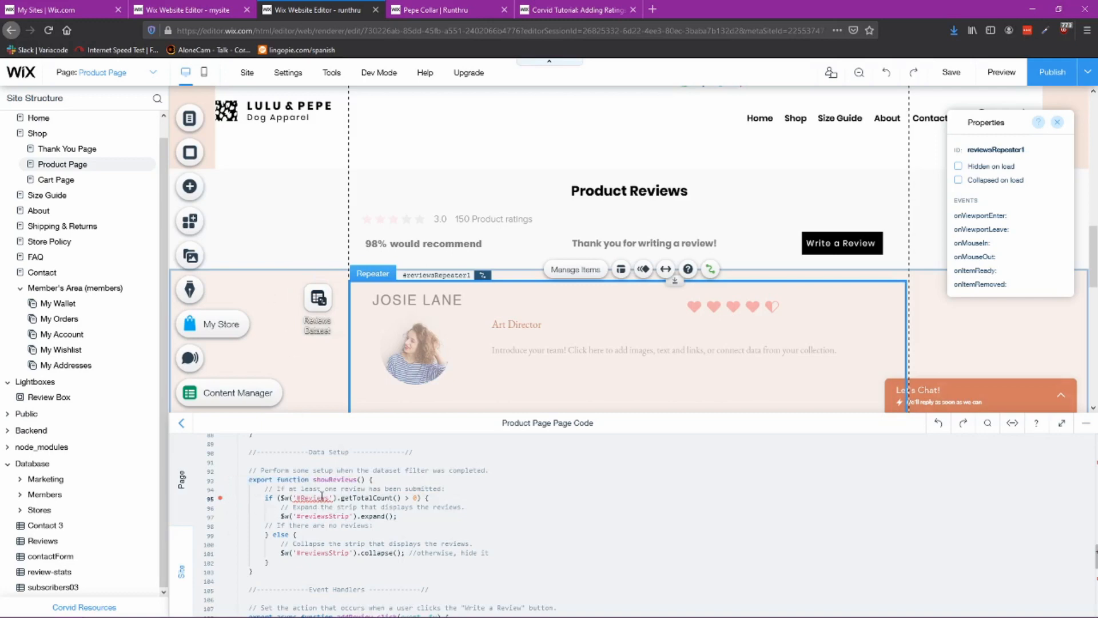
Step: Copy the reference dataset's ID and set the new review dataset's ID to Reviews
{"action": "left_click", "coordinate": [609, 318]}
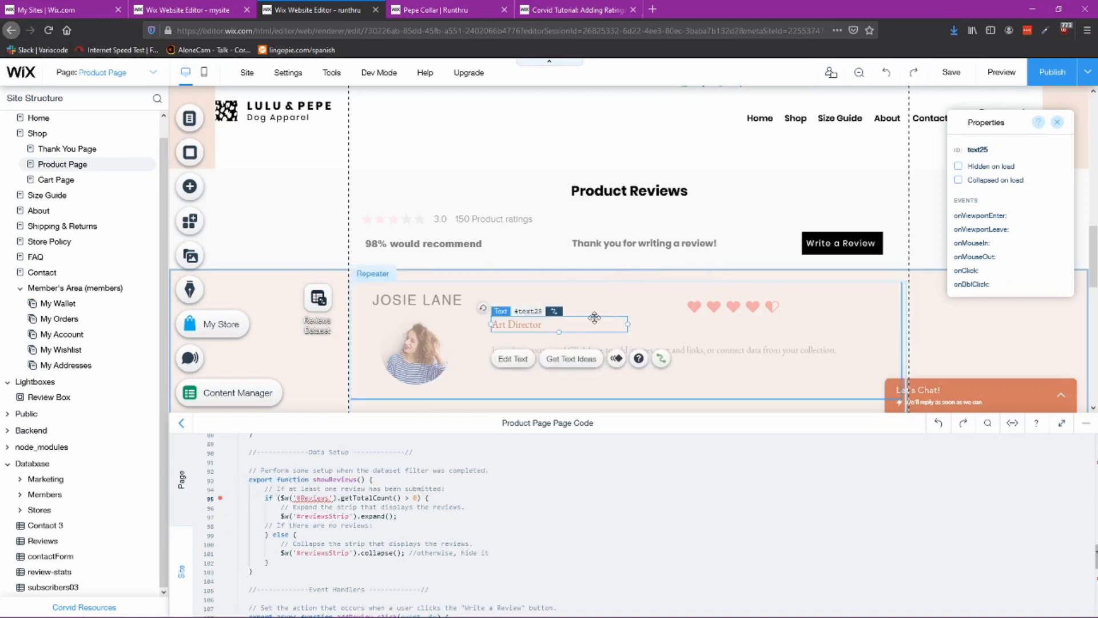
{"action": "left_click", "coordinate": [309, 302]}
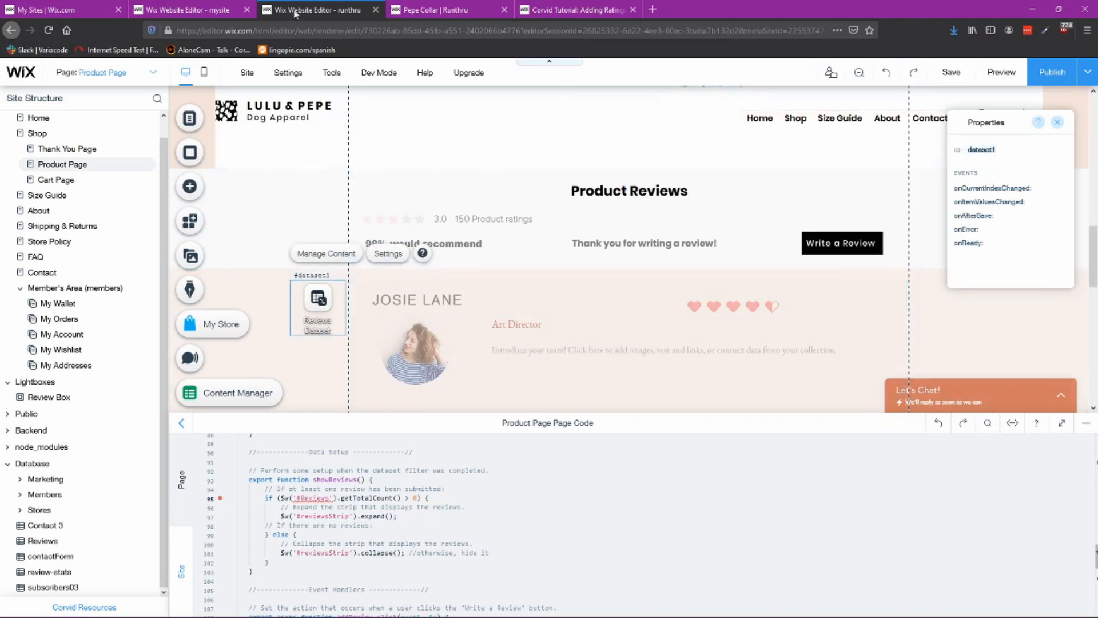
{"action": "left_click", "coordinate": [219, 14]}
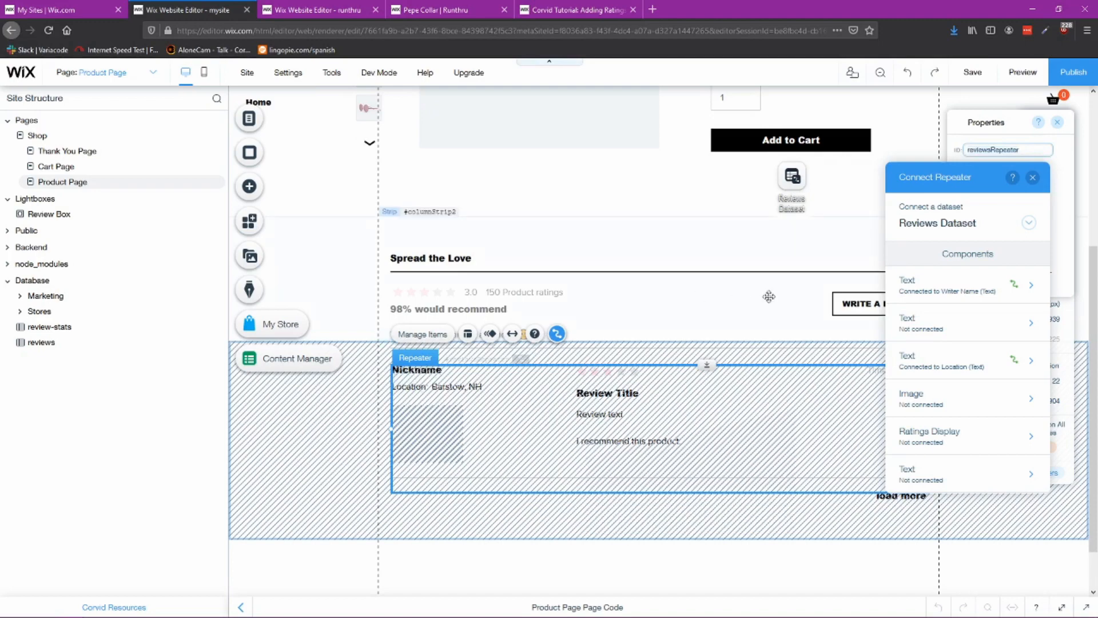
{"action": "left_click", "coordinate": [792, 178]}
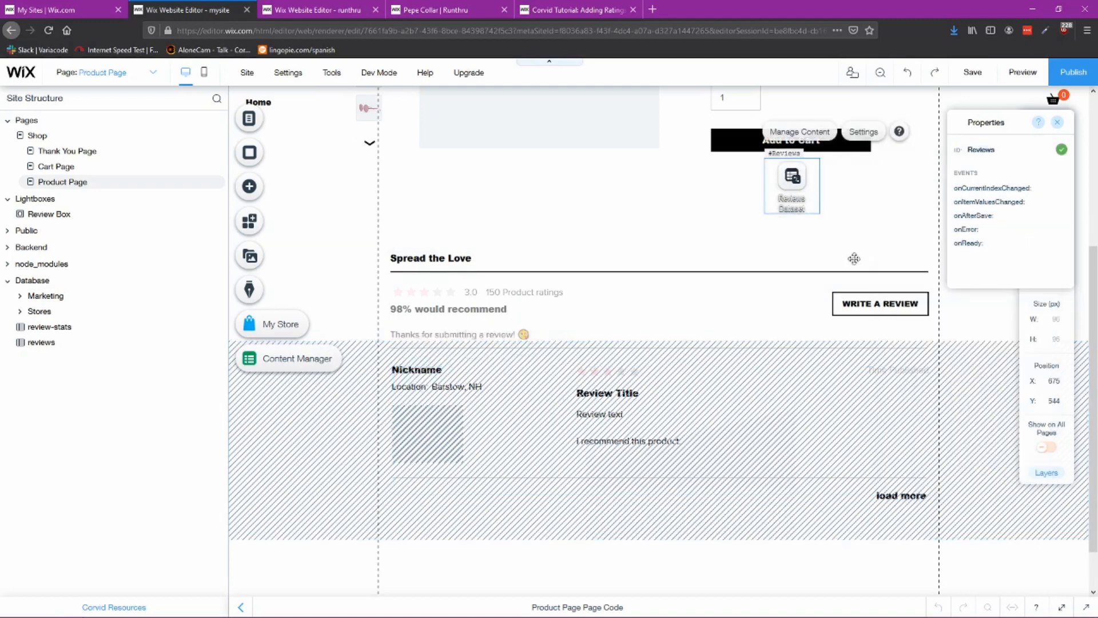
{"action": "left_click", "coordinate": [1000, 148]}
{"action": "key", "text": "ctrl+Tab"}
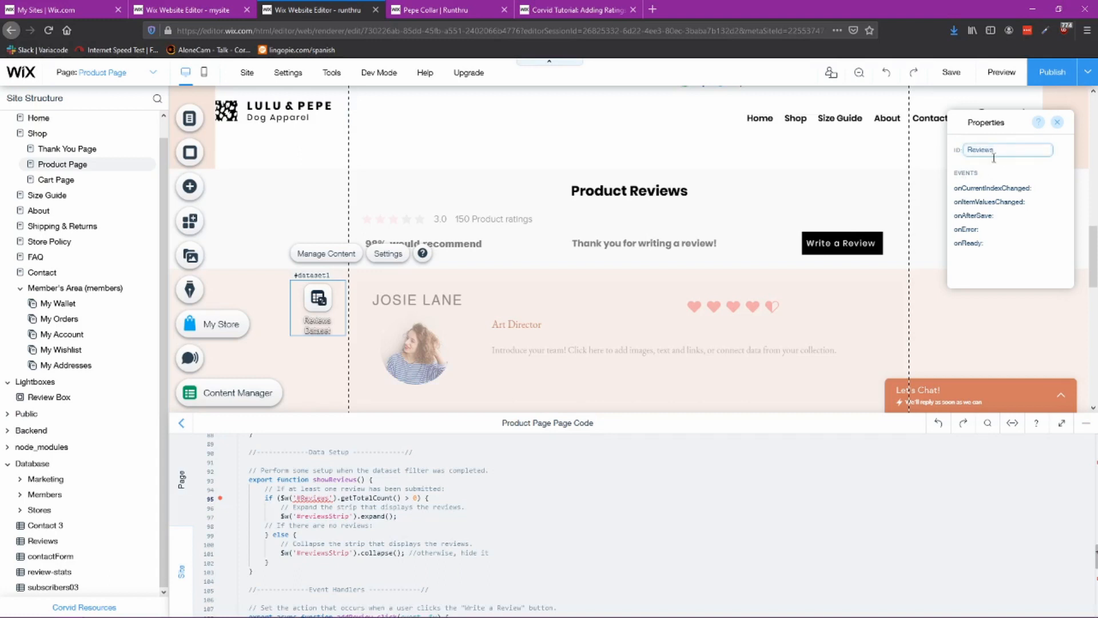
{"action": "key", "text": "Return"}
Step: Rename the repeater's ID to reviewsRepeater
{"action": "left_click", "coordinate": [566, 494]}
{"action": "scroll", "coordinate": [241, 537], "scroll_direction": "down", "scroll_amount": 9}
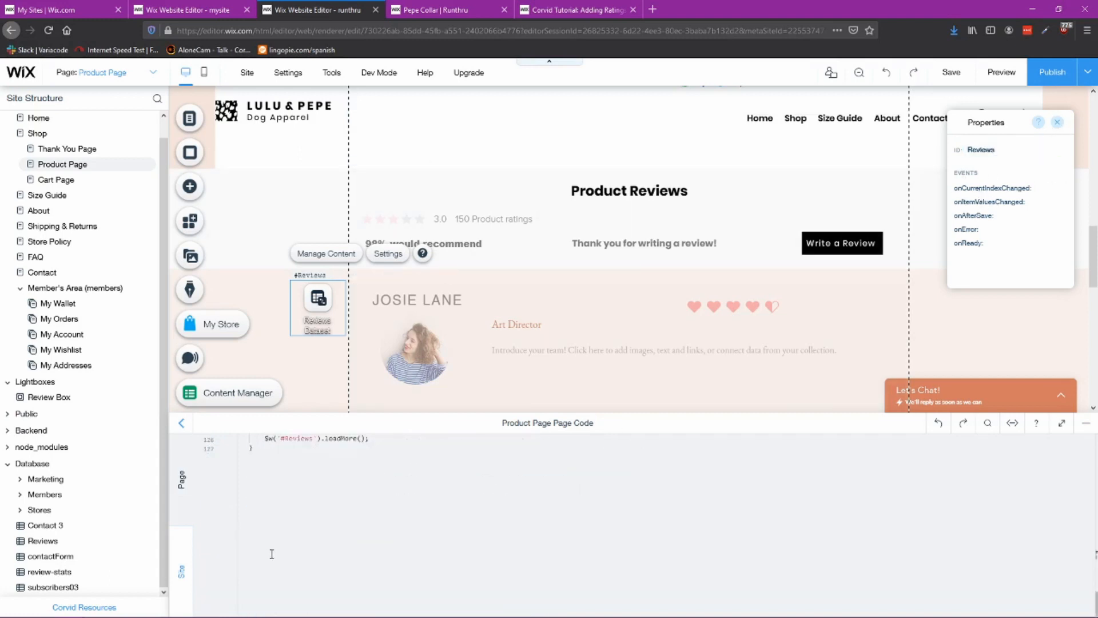
{"action": "scroll", "coordinate": [280, 552], "scroll_direction": "up", "scroll_amount": 13}
{"action": "scroll", "coordinate": [350, 545], "scroll_direction": "up", "scroll_amount": 12}
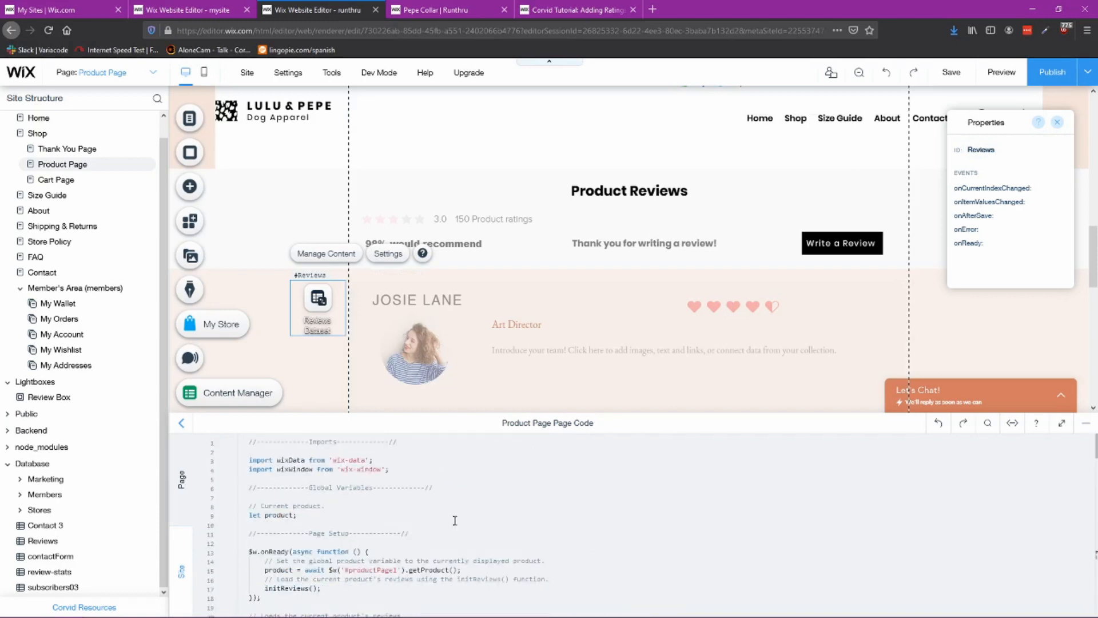
{"action": "left_click", "coordinate": [608, 308]}
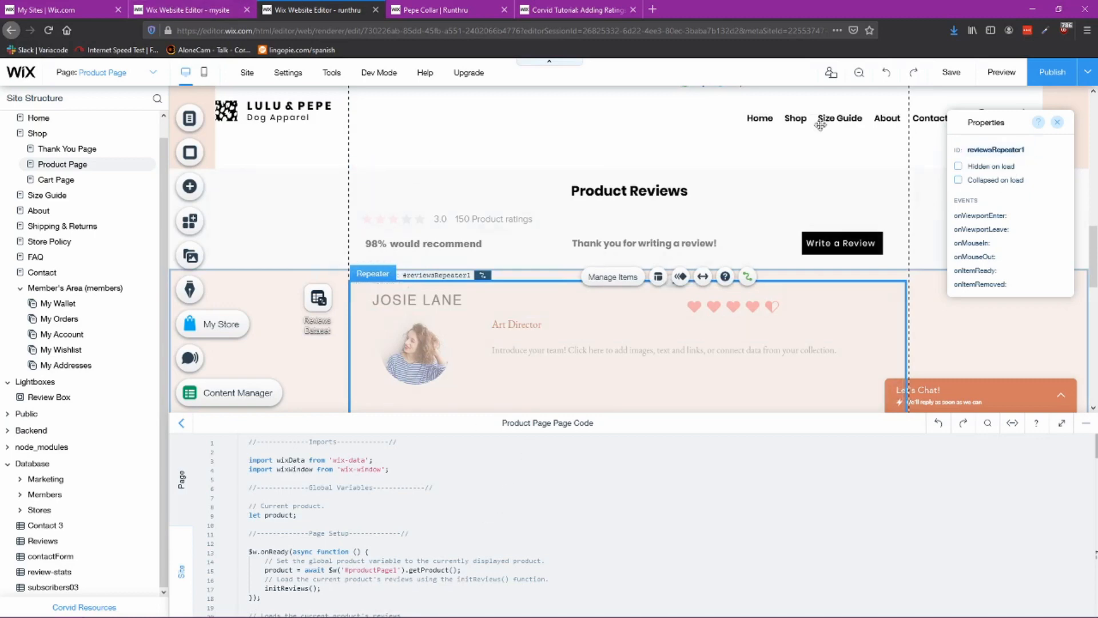
{"action": "scroll", "coordinate": [424, 502], "scroll_direction": "down", "scroll_amount": 3}
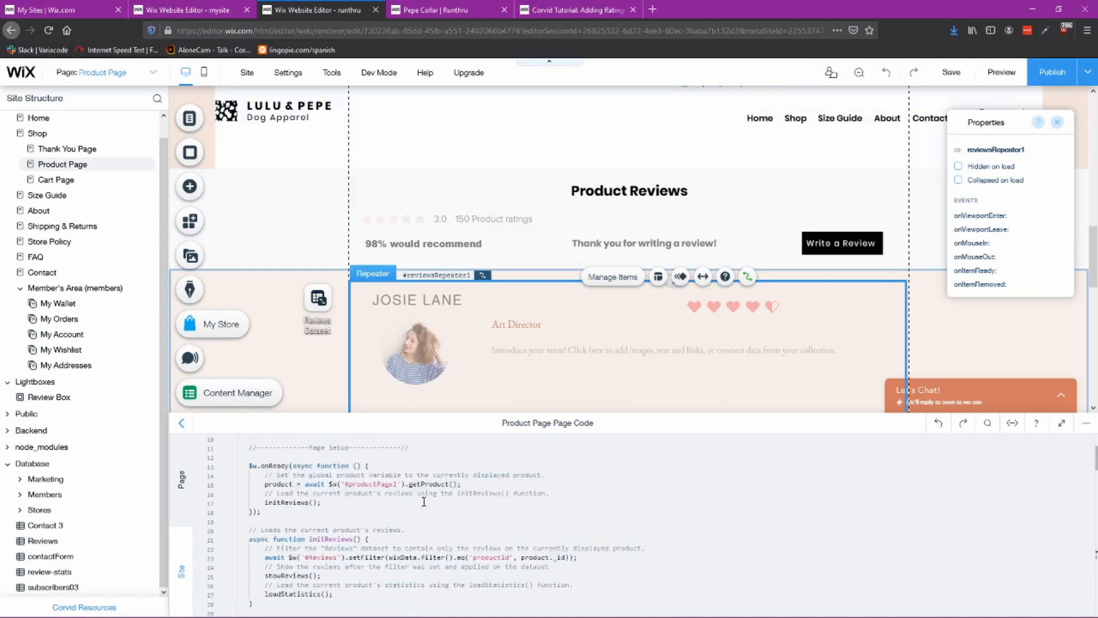
{"action": "left_click", "coordinate": [1028, 148]}
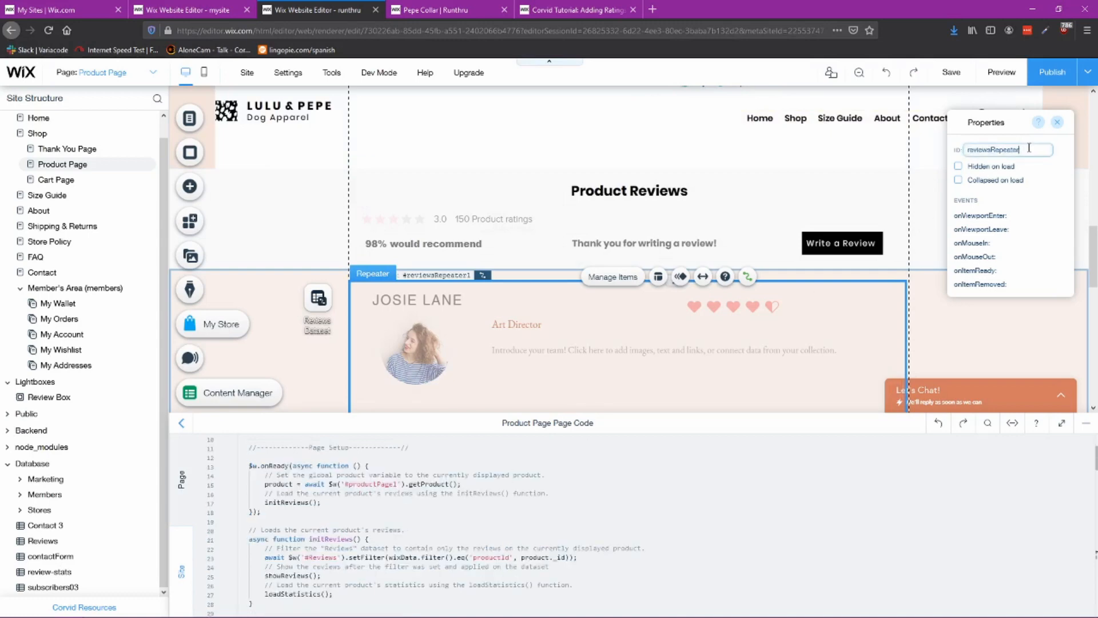
{"action": "key", "text": "Return"}
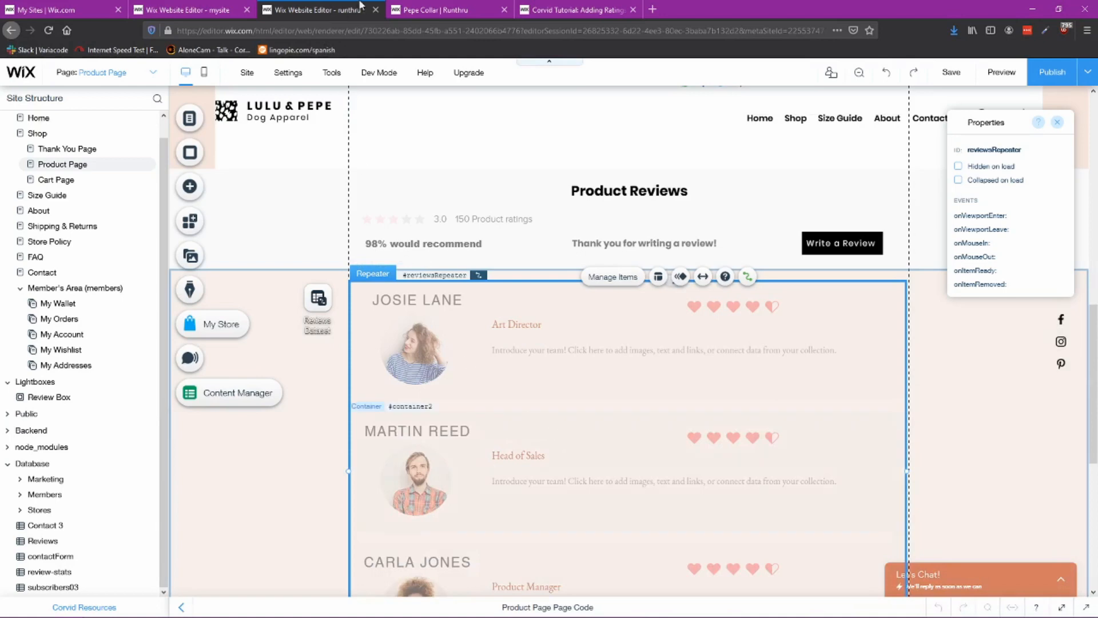
Step: Reload the live product page and test the Write a Review button in the reviews section
{"action": "left_click", "coordinate": [428, 11]}
{"action": "left_click", "coordinate": [49, 30]}
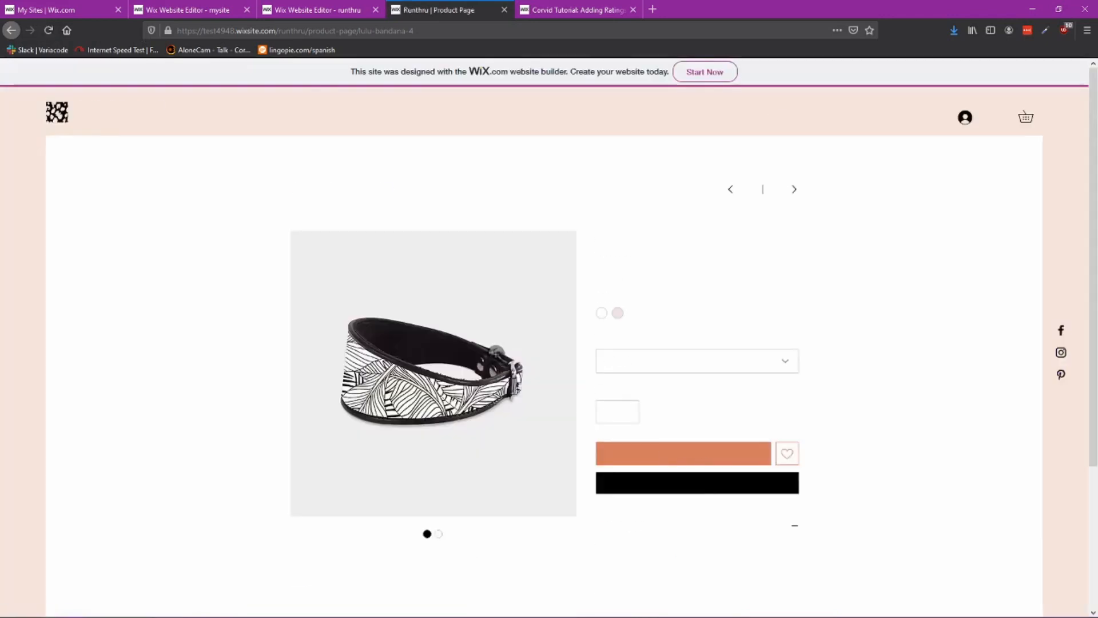
{"action": "scroll", "coordinate": [484, 349], "scroll_direction": "down", "scroll_amount": 4}
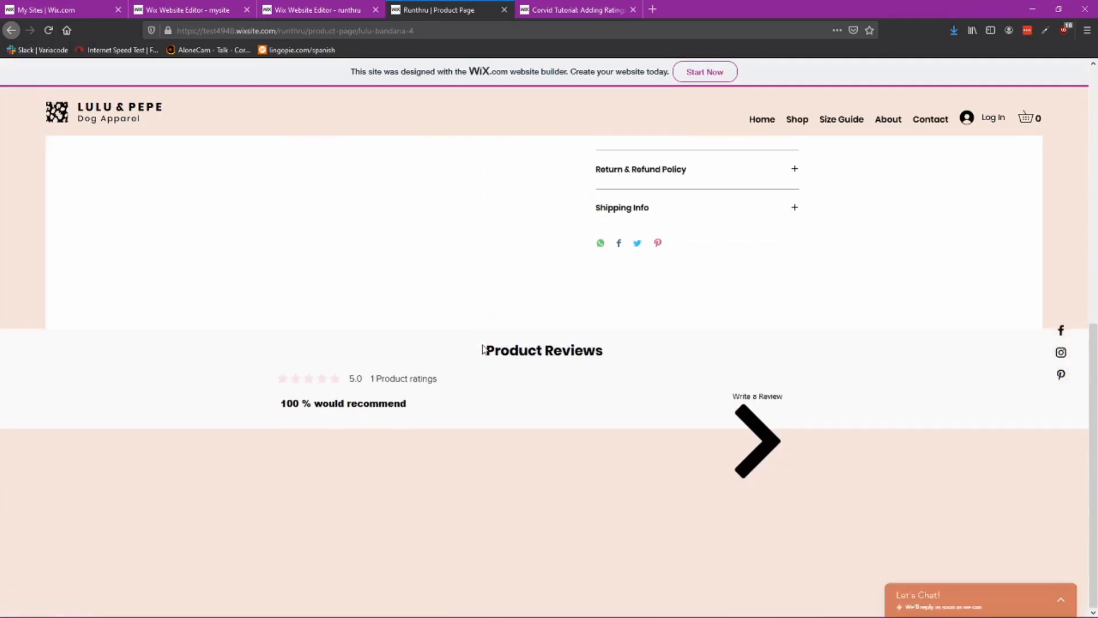
{"action": "scroll", "coordinate": [767, 330], "scroll_direction": "down", "scroll_amount": 3}
{"action": "left_click", "coordinate": [764, 269]}
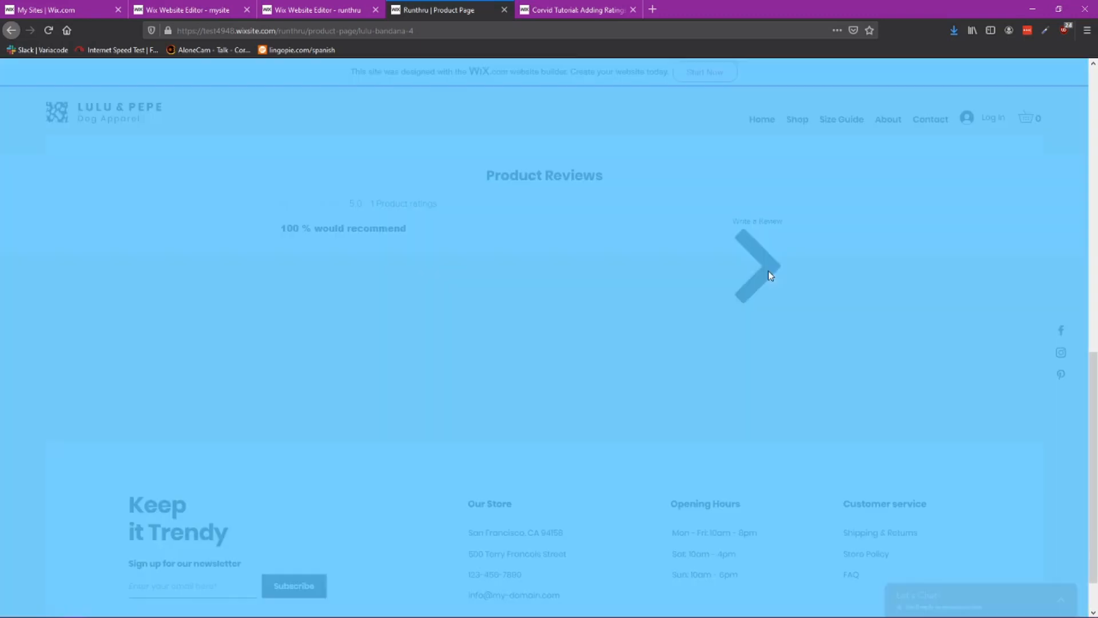
{"action": "left_click", "coordinate": [792, 285]}
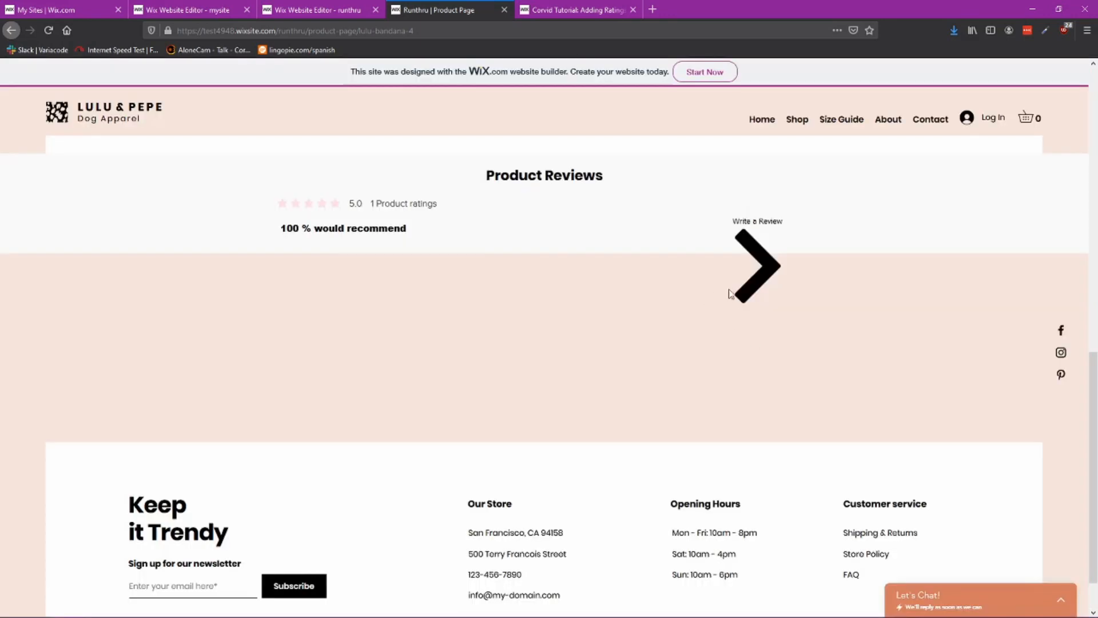
Step: Remove the existing Write a Review button from the Product Reviews strip
{"action": "left_click", "coordinate": [317, 9]}
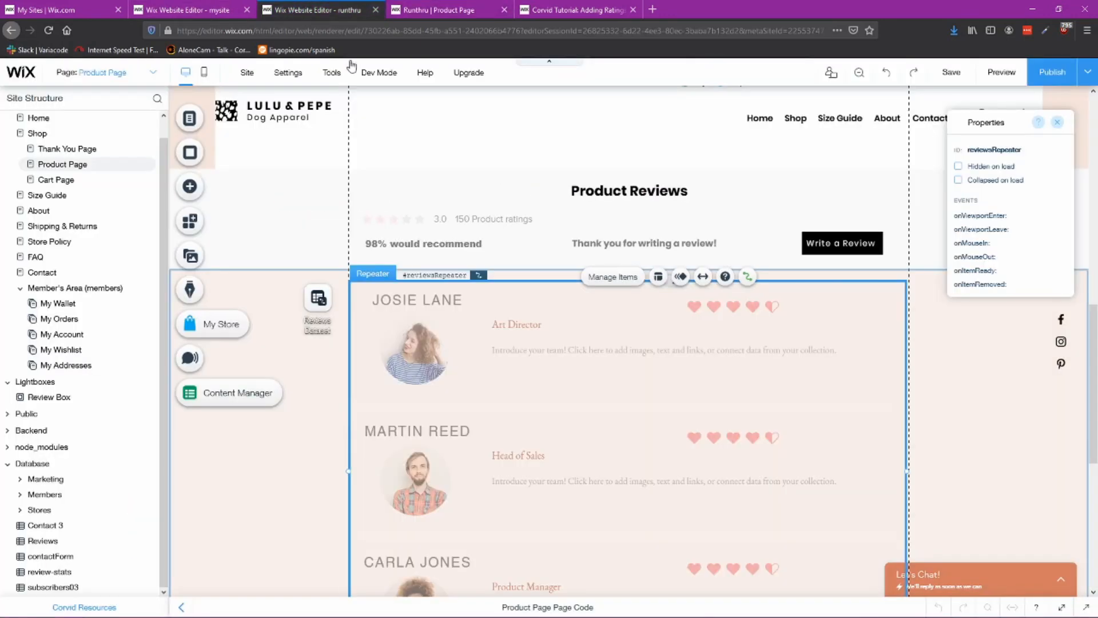
{"action": "left_click", "coordinate": [834, 242]}
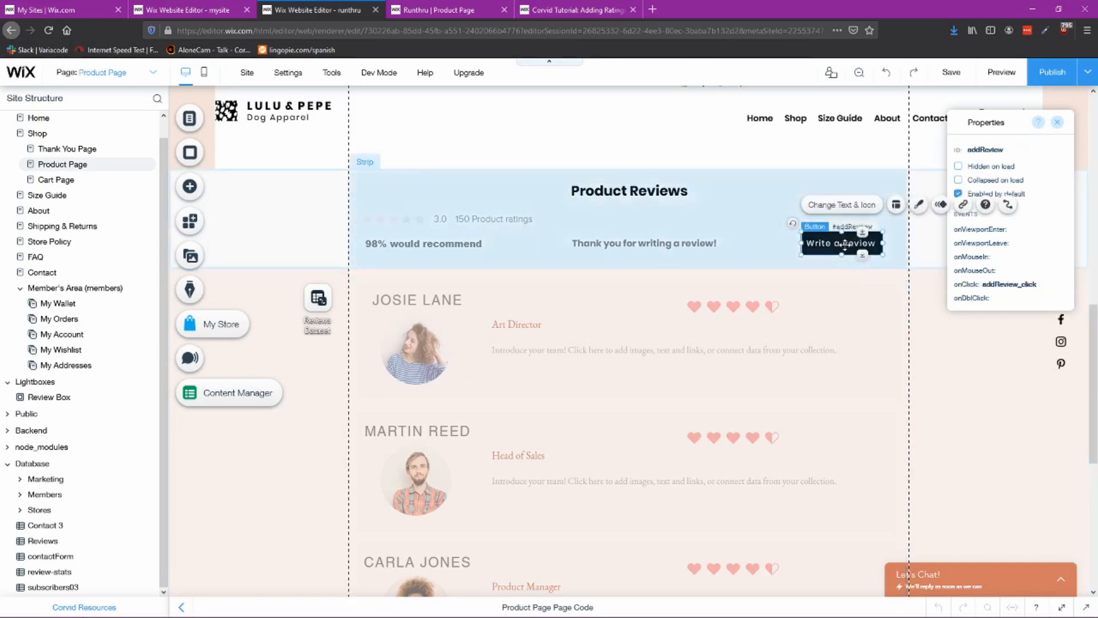
{"action": "left_click", "coordinate": [918, 206]}
{"action": "left_click", "coordinate": [918, 206]}
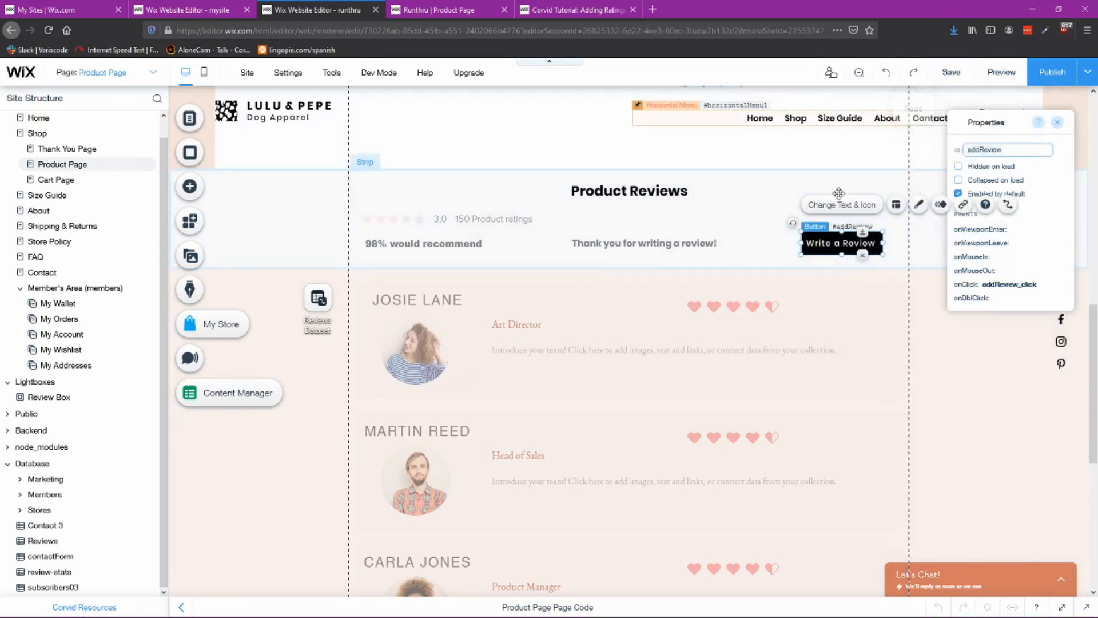
{"action": "left_click", "coordinate": [828, 245]}
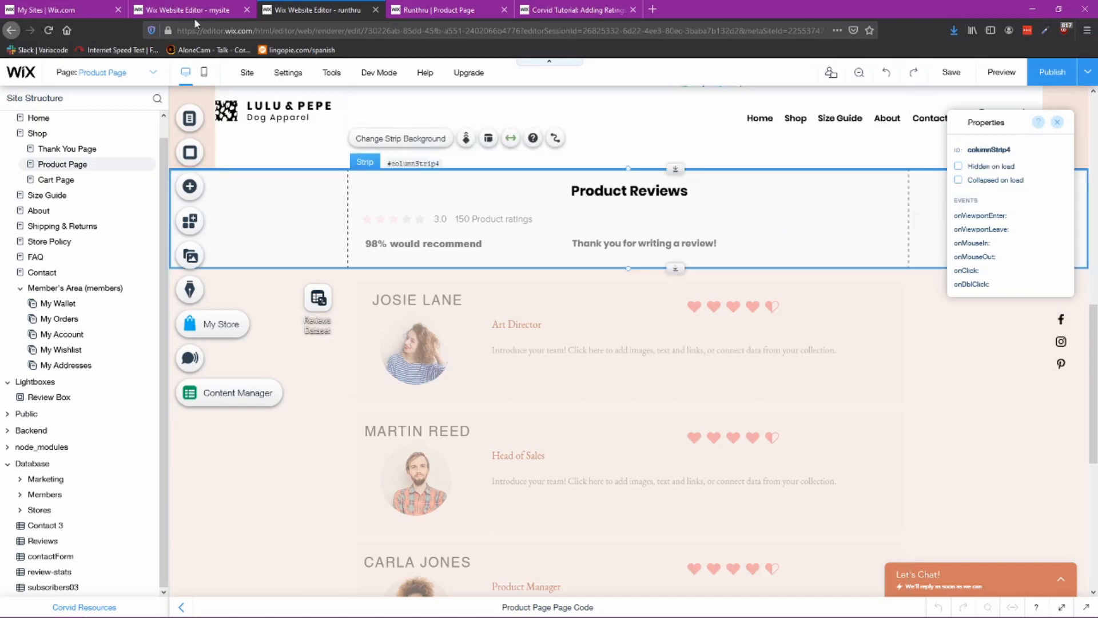
Step: Copy the WRITE A REVIEW button from the reference page and paste it into the Product Reviews strip
{"action": "left_click", "coordinate": [181, 10]}
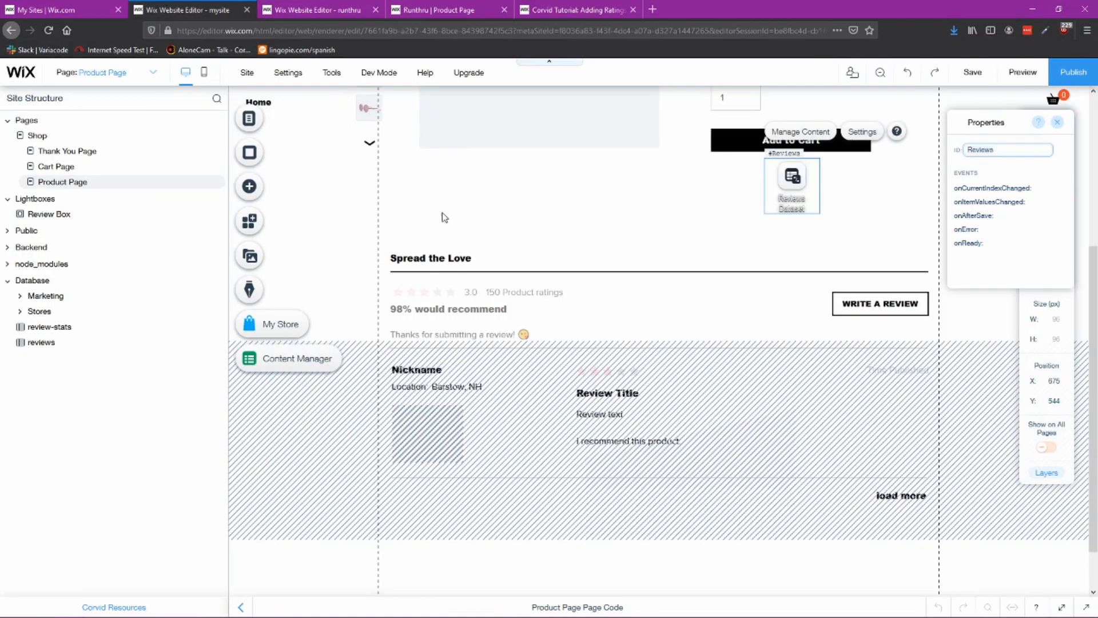
{"action": "left_click", "coordinate": [852, 298]}
{"action": "left_click", "coordinate": [345, 10]}
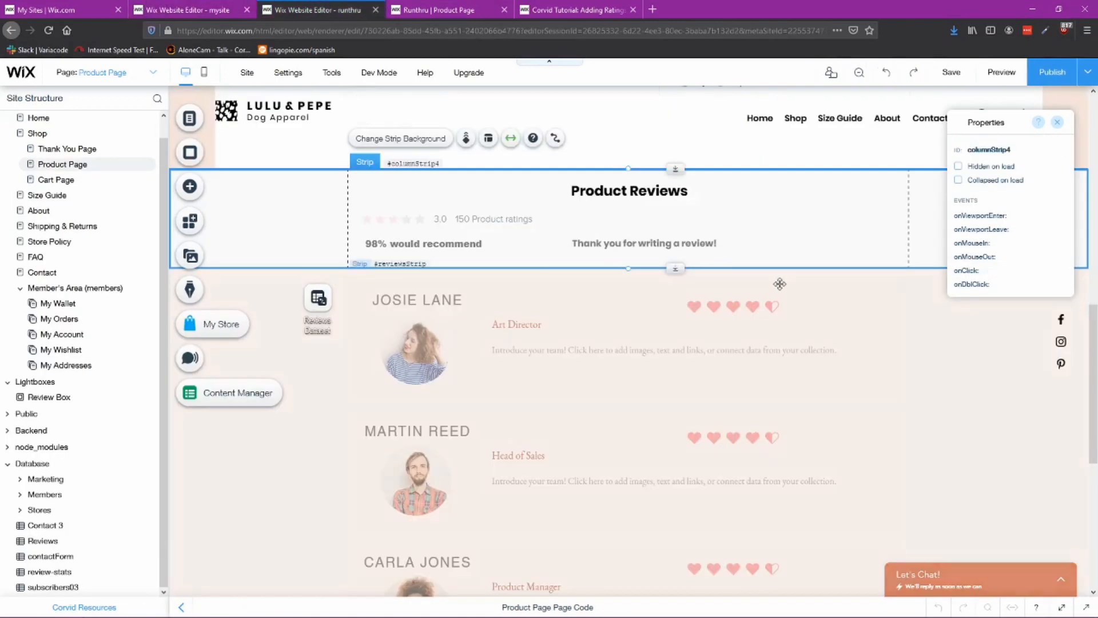
{"action": "key", "text": "ctrl+v"}
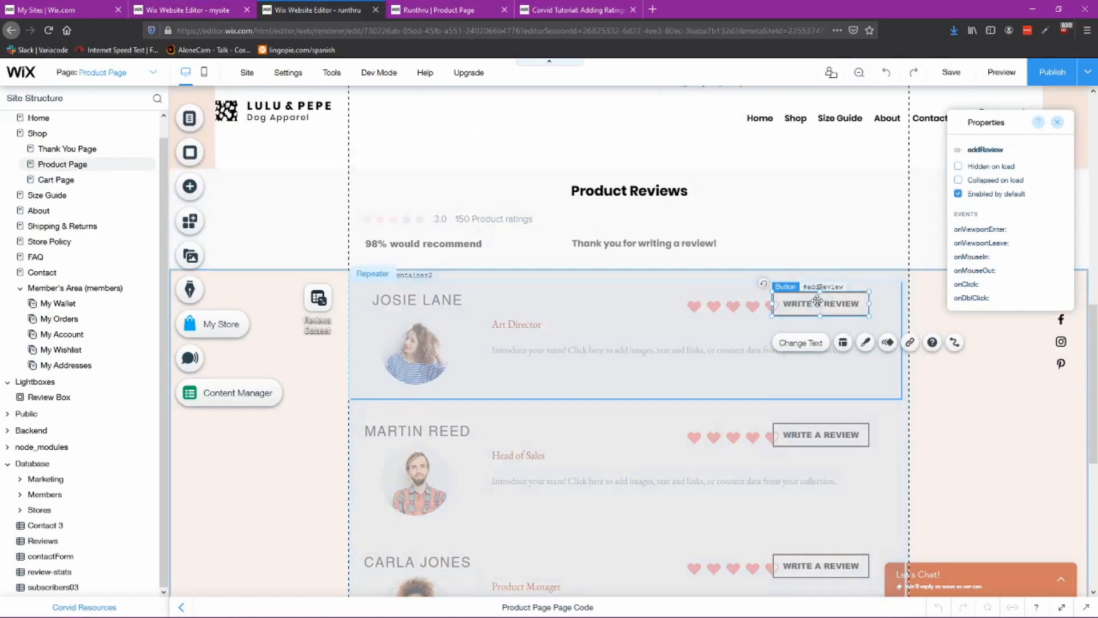
{"action": "left_click_drag", "start_coordinate": [822, 308], "coordinate": [839, 240]}
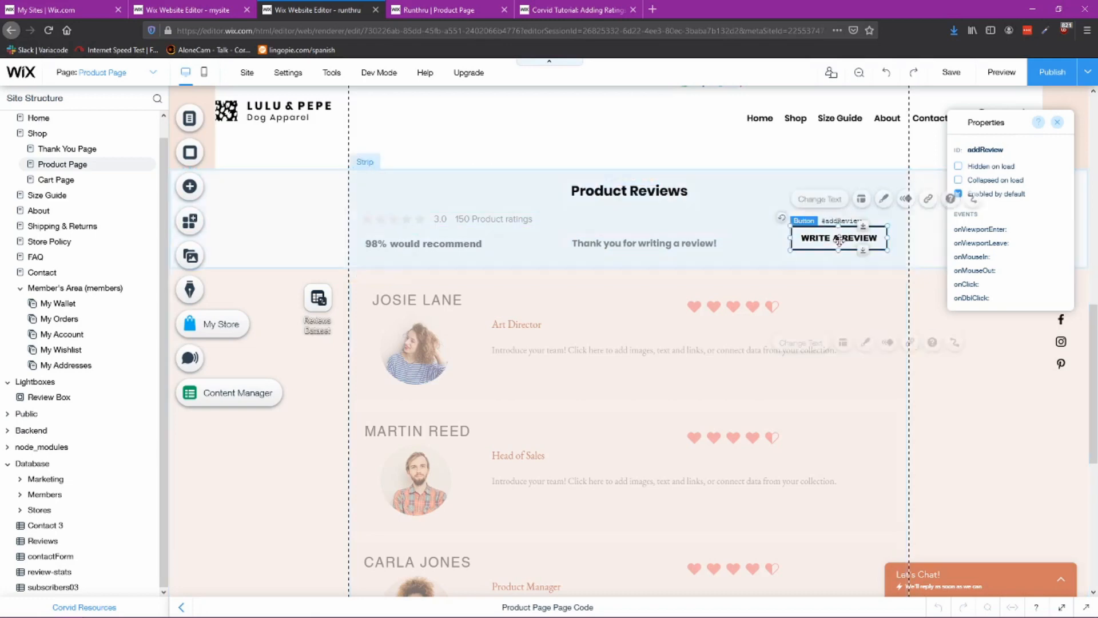
Step: Compare the pasted button's ID and onClick event with the reference page's button
{"action": "left_click", "coordinate": [706, 242]}
{"action": "left_click", "coordinate": [813, 241]}
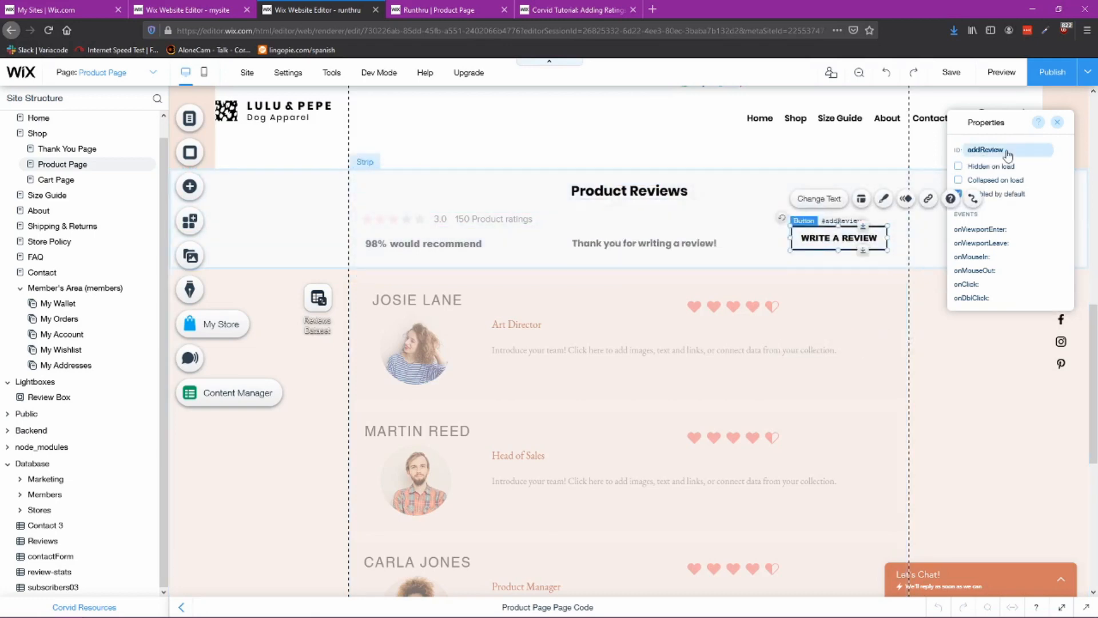
{"action": "left_click", "coordinate": [214, 10]}
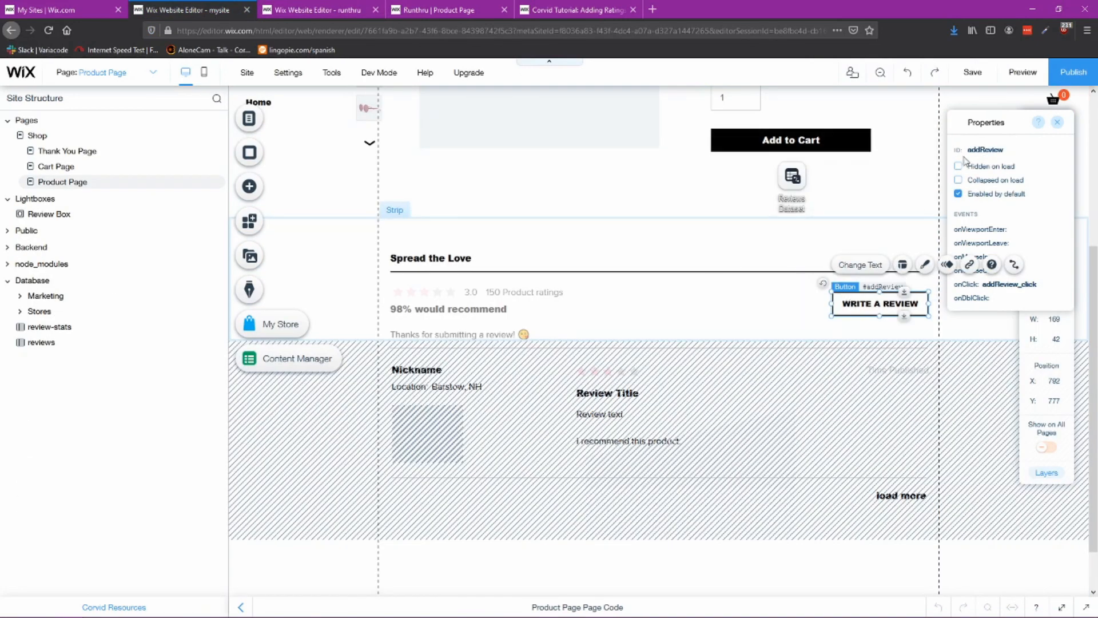
{"action": "left_click", "coordinate": [329, 9]}
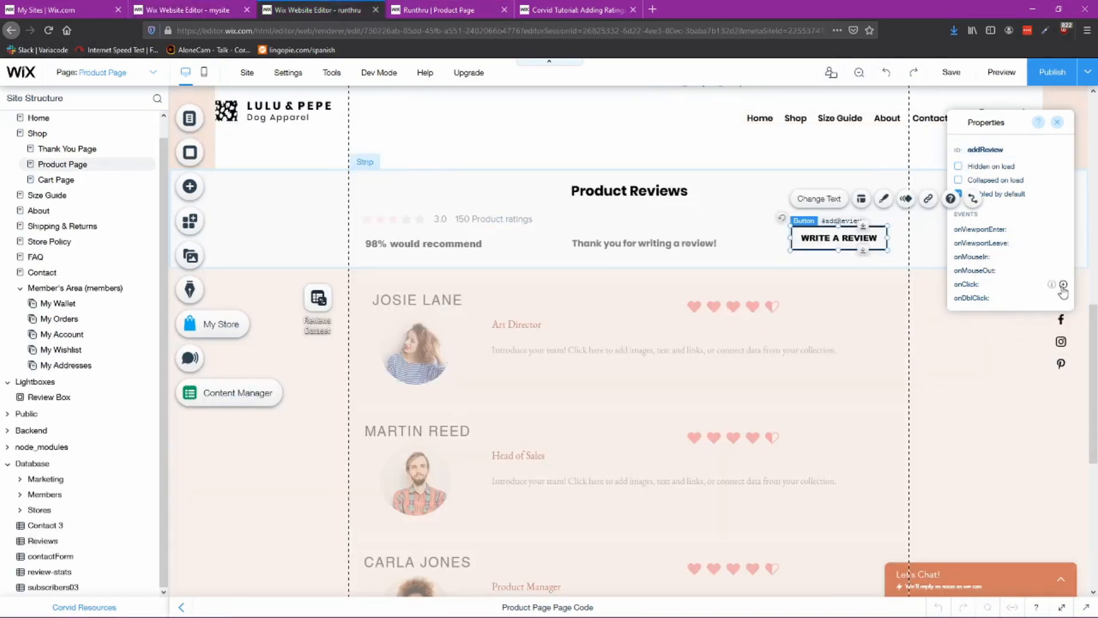
Step: Add an onClick event handler named addReview_click to the pasted WRITE A REVIEW button
{"action": "left_click", "coordinate": [1063, 285]}
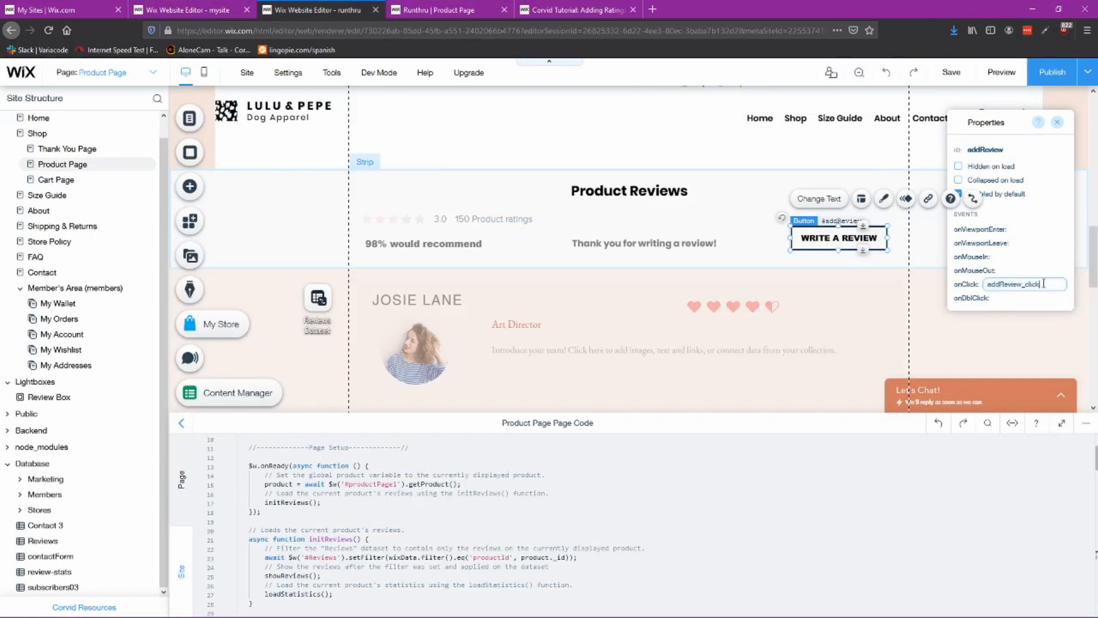
{"action": "left_click", "coordinate": [776, 244]}
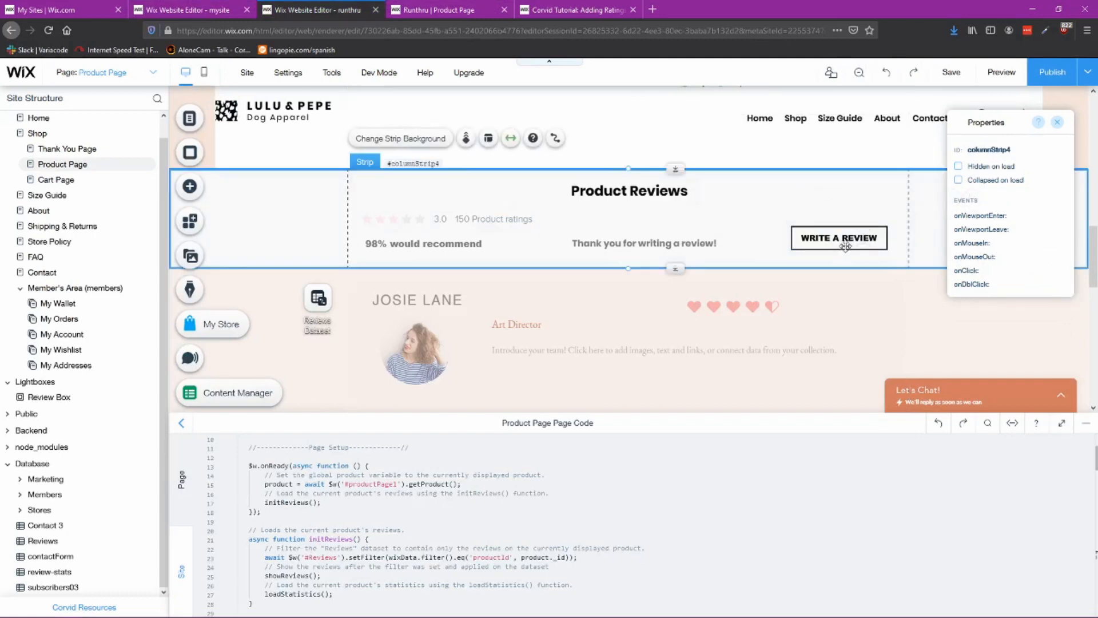
Step: Compare the reference site's Product Page code with your own Product Page code
{"action": "scroll", "coordinate": [574, 487], "scroll_direction": "down", "scroll_amount": 5}
{"action": "scroll", "coordinate": [569, 491], "scroll_direction": "up", "scroll_amount": 6}
{"action": "left_click", "coordinate": [220, 10]}
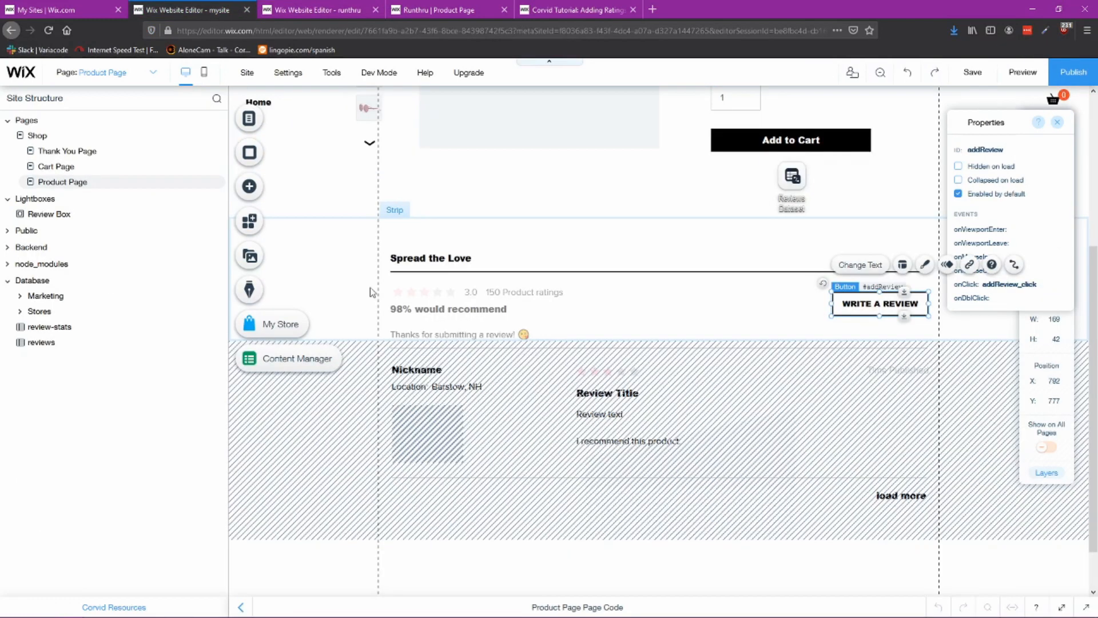
{"action": "scroll", "coordinate": [572, 522], "scroll_direction": "down", "scroll_amount": 2}
{"action": "left_click", "coordinate": [600, 610]}
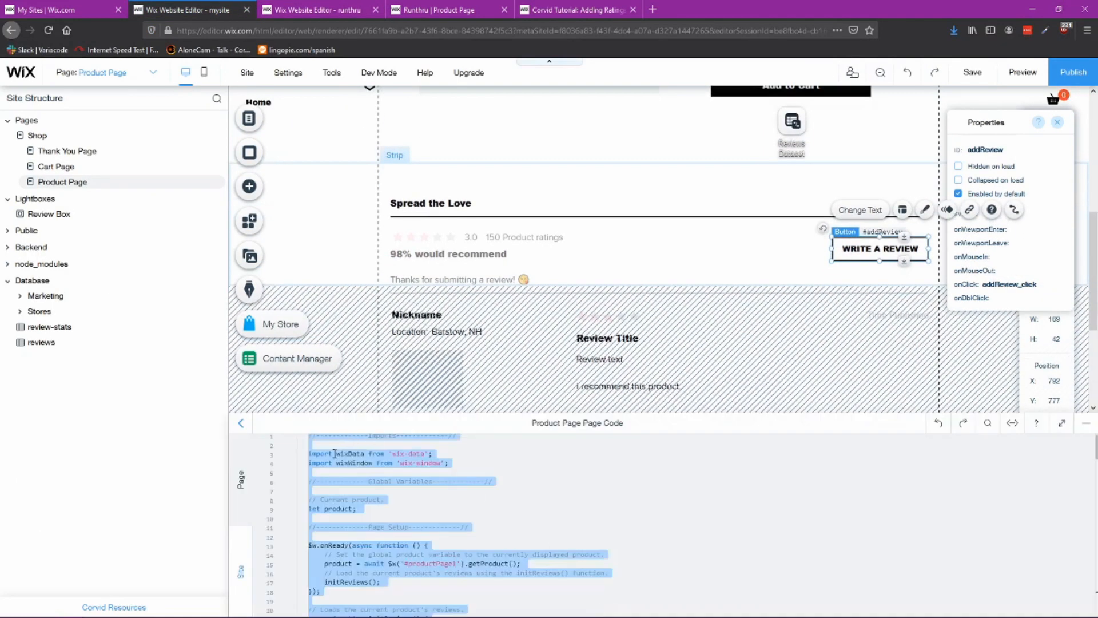
{"action": "scroll", "coordinate": [483, 489], "scroll_direction": "up", "scroll_amount": 1}
{"action": "left_click", "coordinate": [355, 456]}
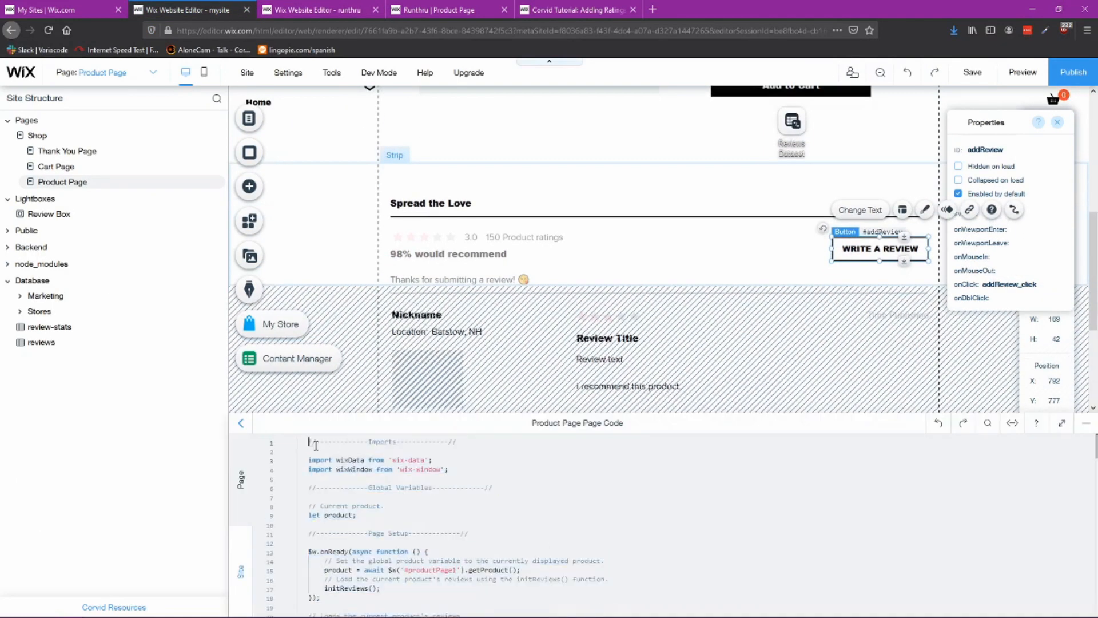
{"action": "left_click_drag", "start_coordinate": [315, 445], "coordinate": [564, 544]}
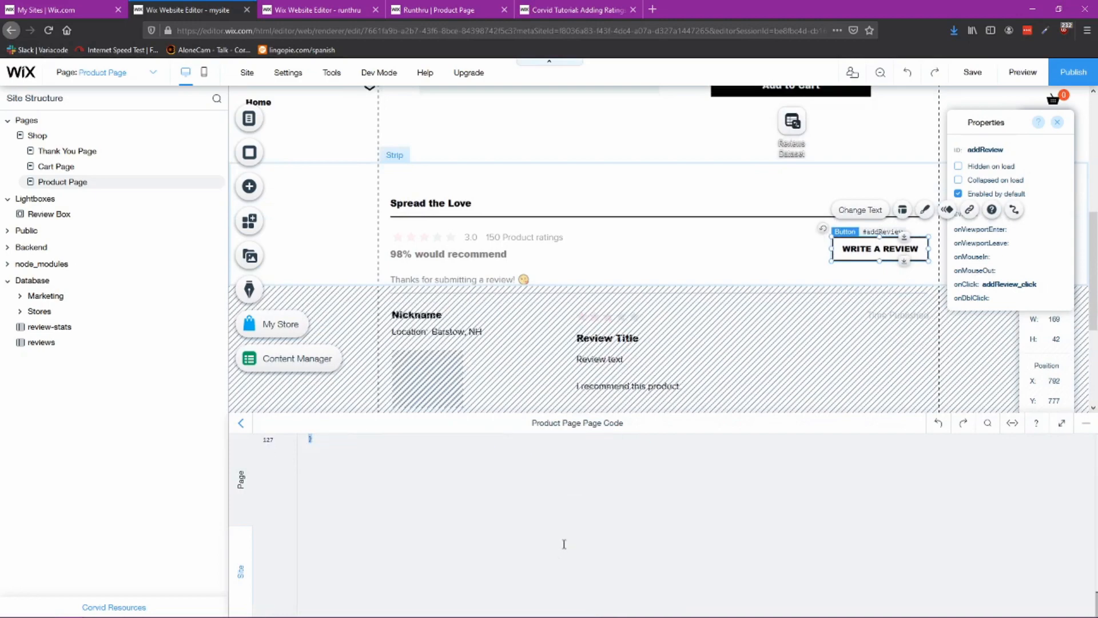
{"action": "key", "text": "ctrl+Tab"}
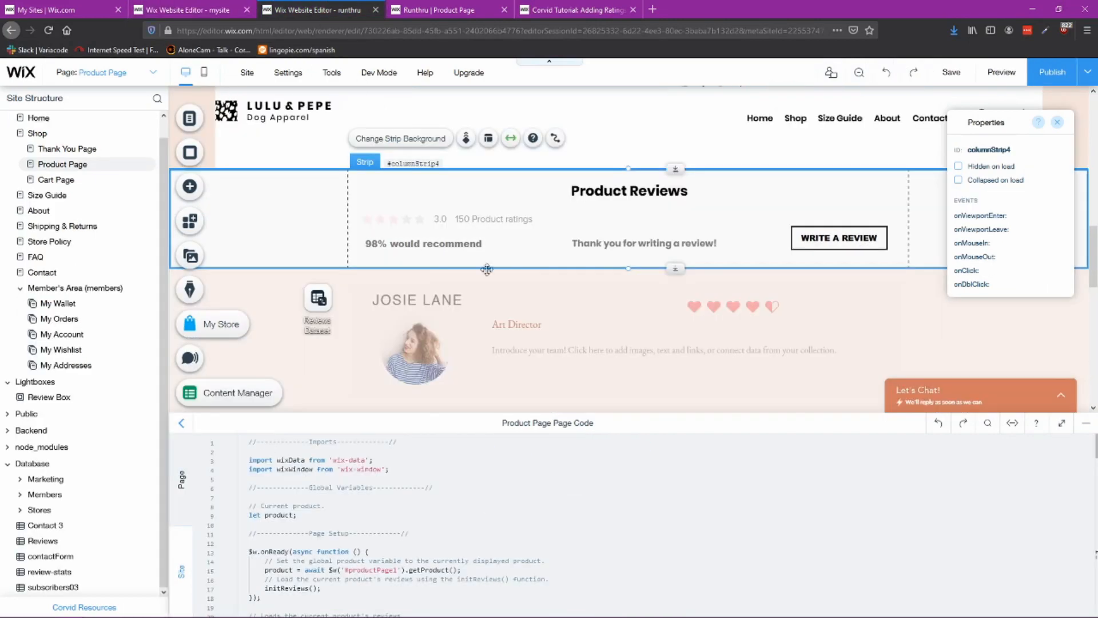
{"action": "scroll", "coordinate": [566, 574], "scroll_direction": "down", "scroll_amount": 20}
{"action": "left_click_drag", "start_coordinate": [458, 519], "coordinate": [525, 553]}
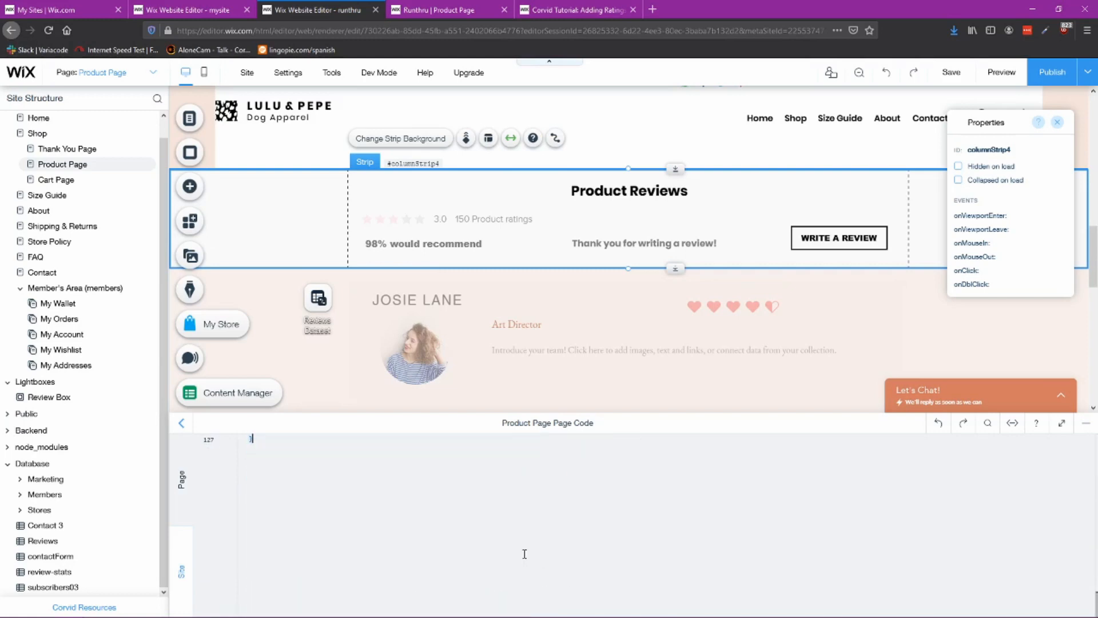
{"action": "scroll", "coordinate": [464, 542], "scroll_direction": "up", "scroll_amount": 12}
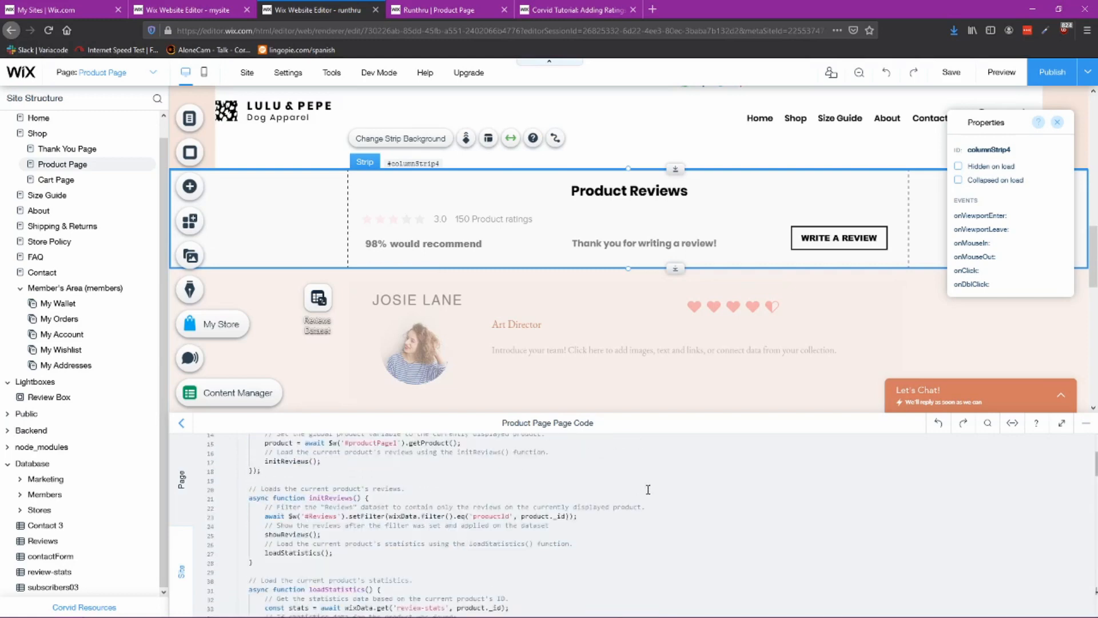
{"action": "left_click", "coordinate": [647, 489]}
{"action": "scroll", "coordinate": [421, 507], "scroll_direction": "up", "scroll_amount": 1}
{"action": "scroll", "coordinate": [421, 507], "scroll_direction": "up", "scroll_amount": 2}
Step: Open the Review Box lightbox settings and set it not to display automatically on pages
{"action": "left_click", "coordinate": [190, 119]}
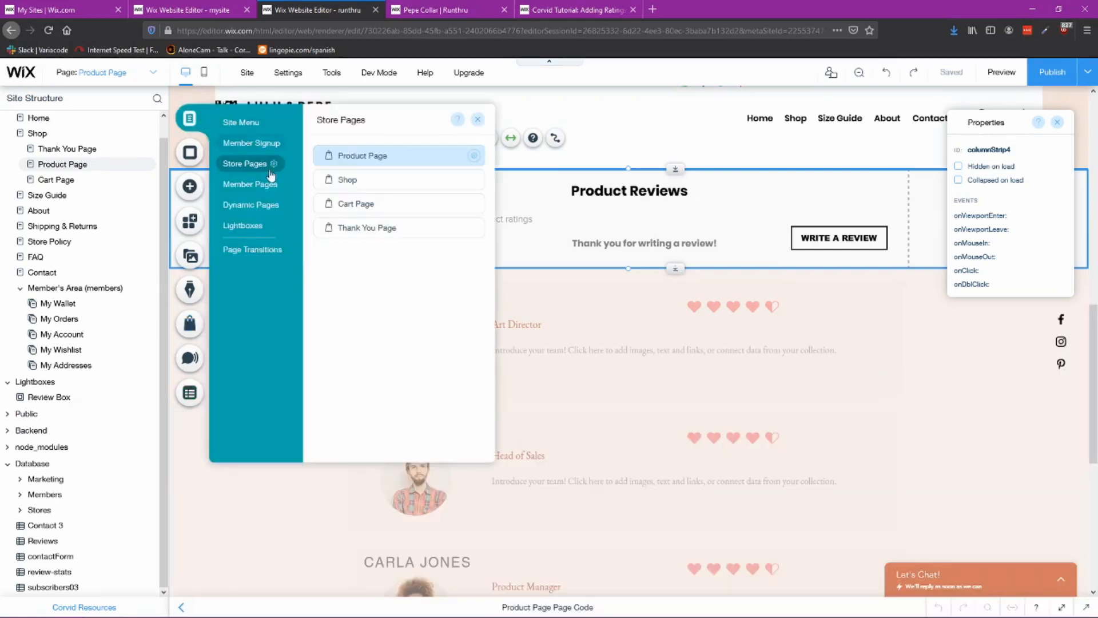
{"action": "left_click", "coordinate": [263, 228]}
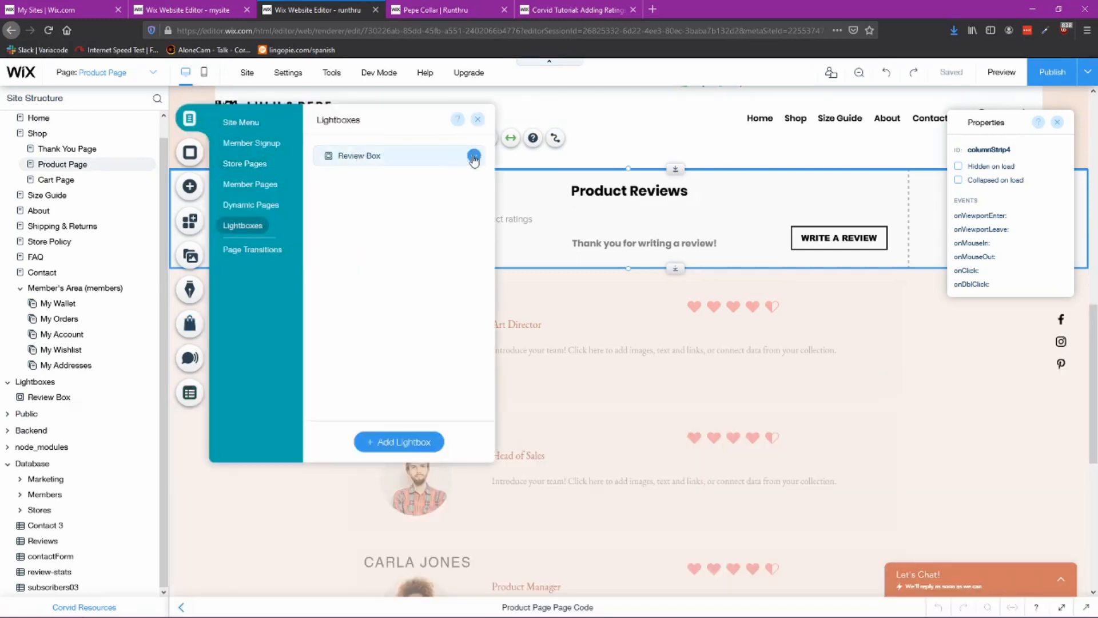
{"action": "left_click", "coordinate": [473, 156]}
{"action": "left_click", "coordinate": [522, 156]}
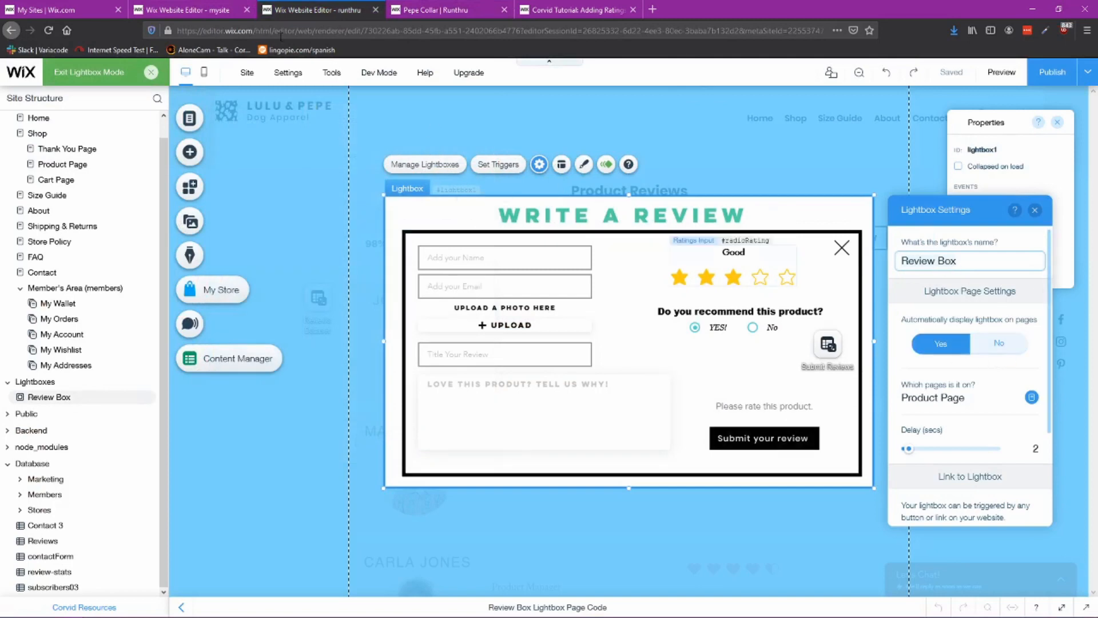
{"action": "left_click", "coordinate": [1019, 341]}
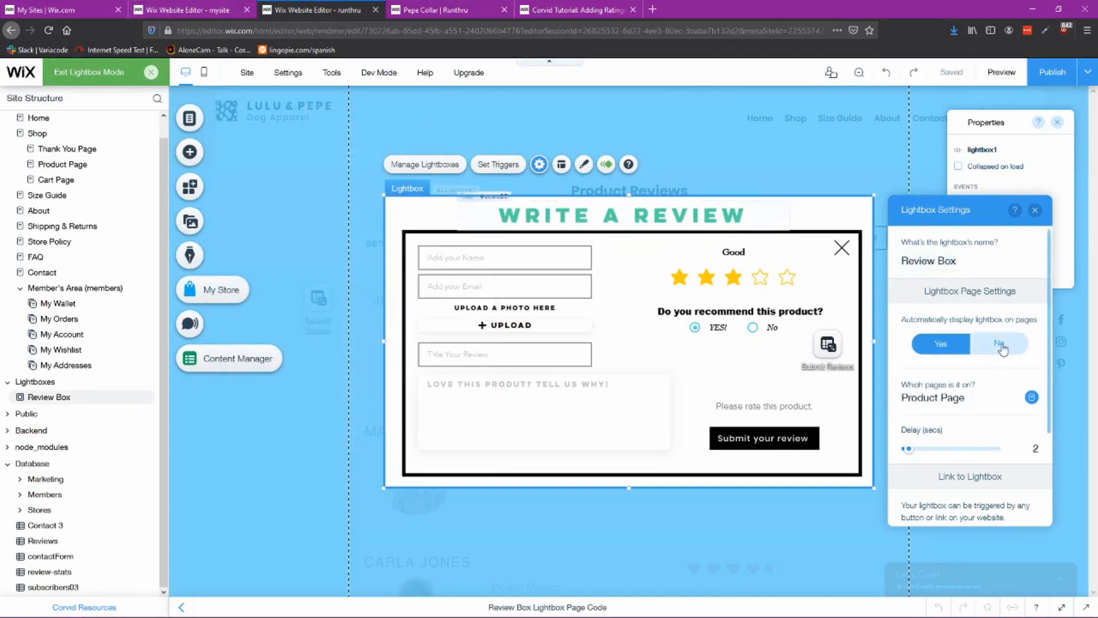
Step: Compare the reference site's Review Box lightbox settings, including how it closes, with your own
{"action": "left_click", "coordinate": [182, 14]}
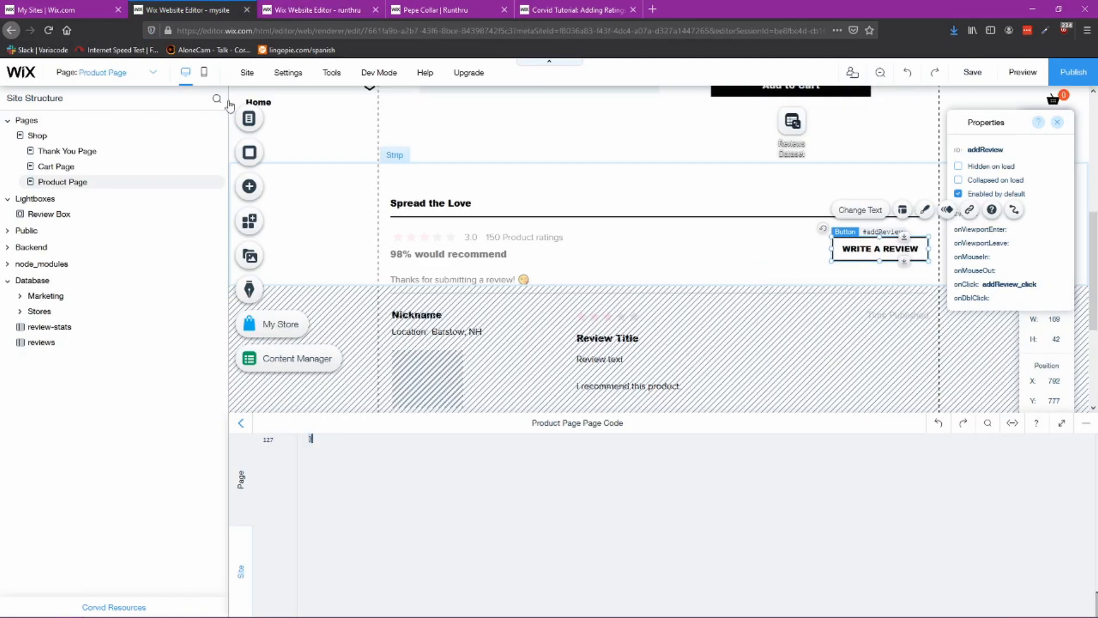
{"action": "left_click", "coordinate": [250, 119]}
{"action": "left_click", "coordinate": [313, 193]}
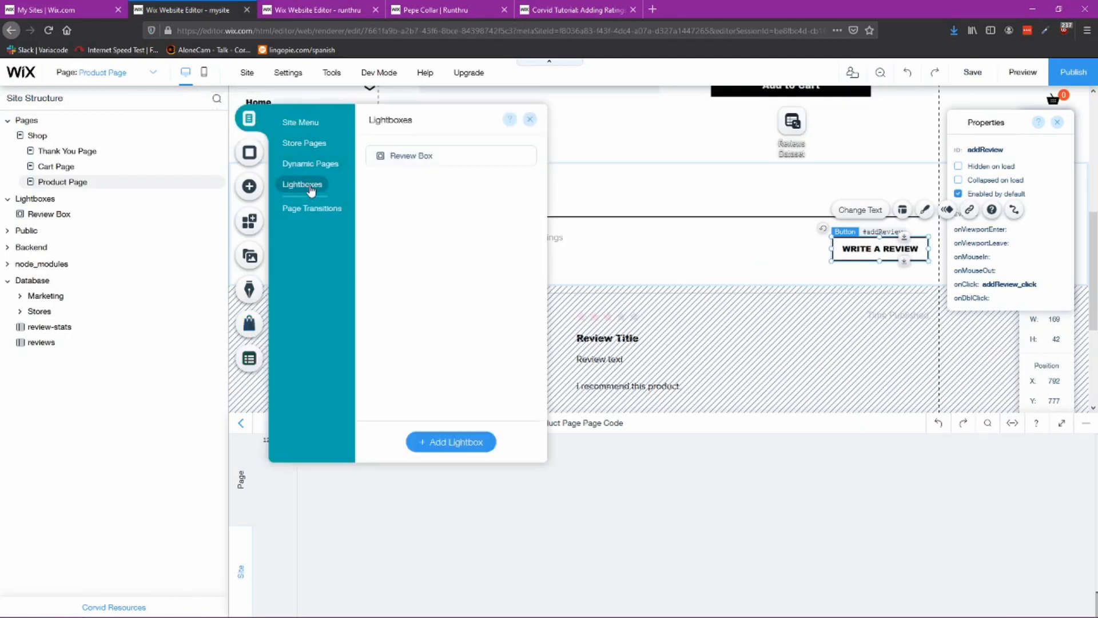
{"action": "left_click", "coordinate": [527, 162]}
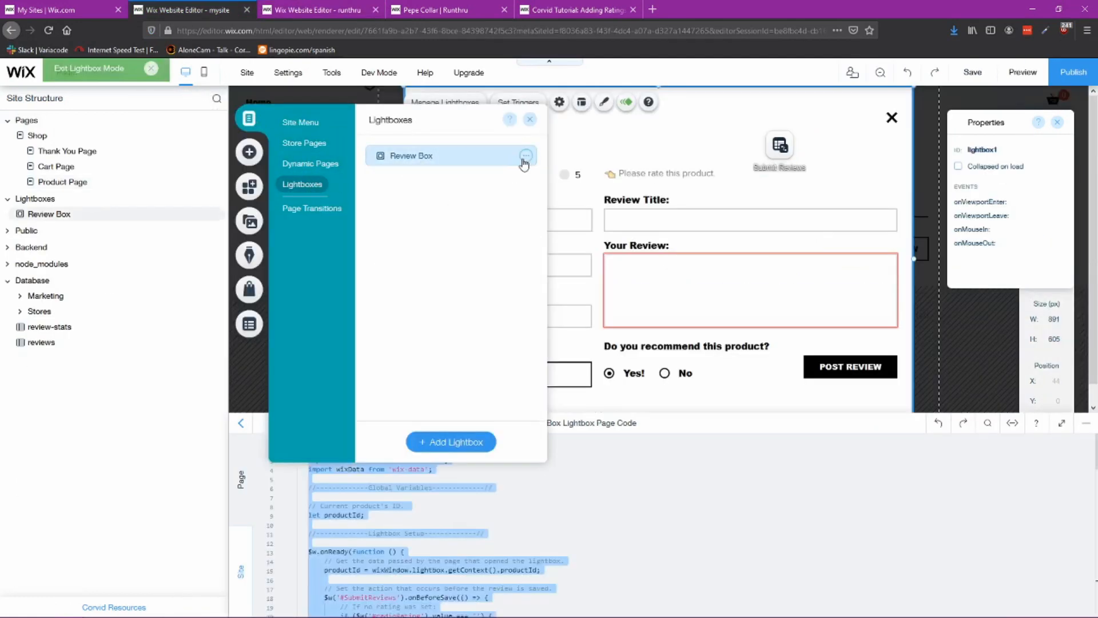
{"action": "left_click", "coordinate": [525, 155]}
{"action": "left_click", "coordinate": [566, 155]}
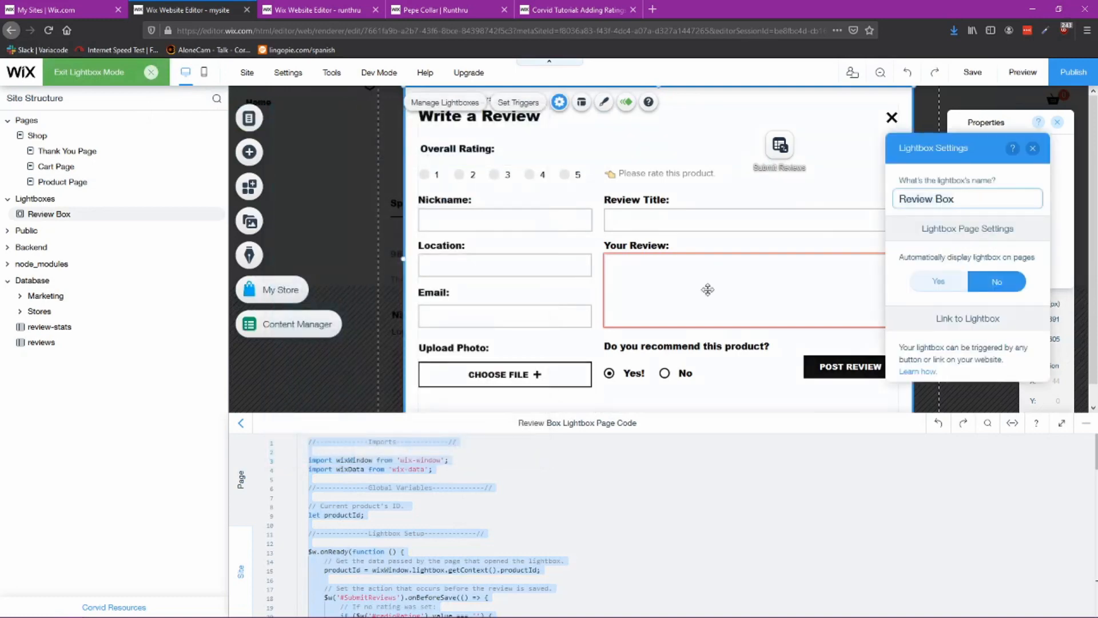
{"action": "left_click", "coordinate": [1008, 285]}
{"action": "scroll", "coordinate": [1008, 286], "scroll_direction": "down", "scroll_amount": 2}
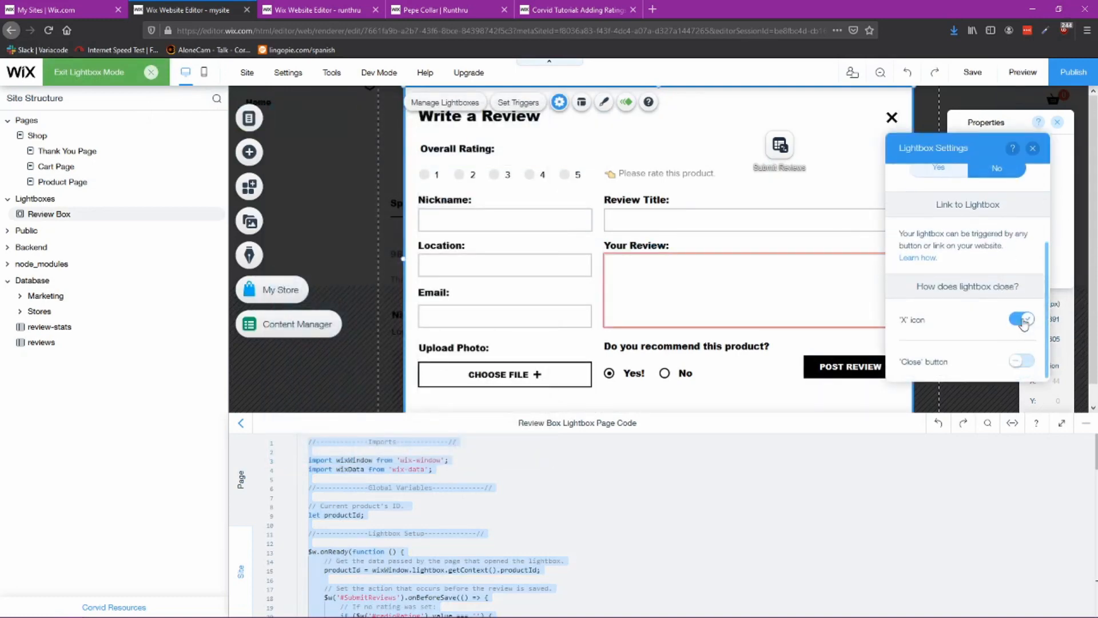
{"action": "left_click", "coordinate": [362, 11]}
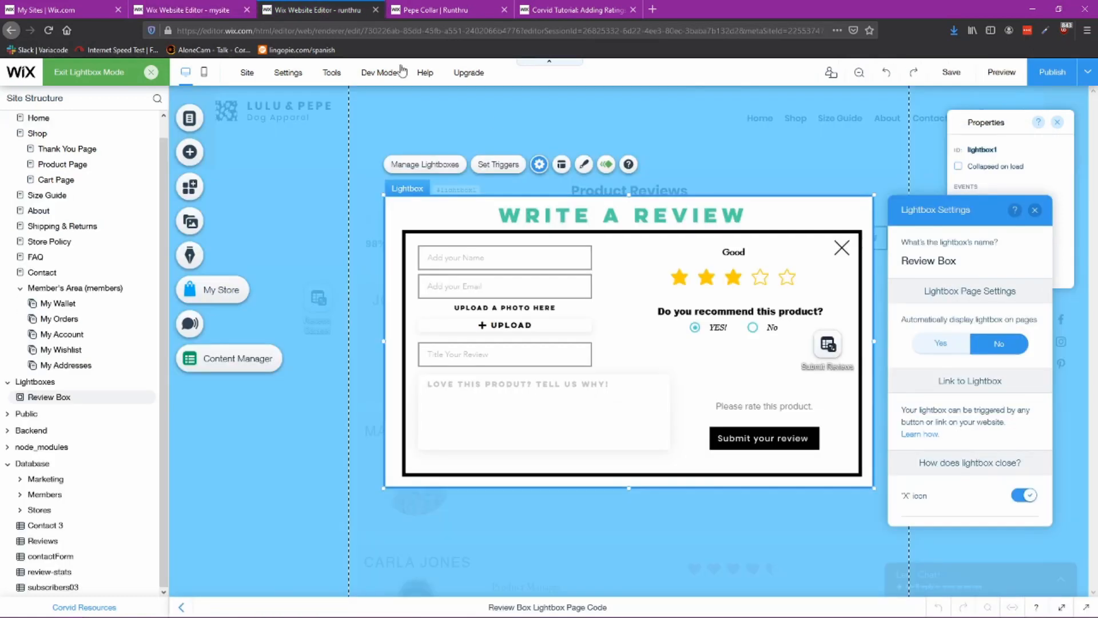
{"action": "scroll", "coordinate": [997, 435], "scroll_direction": "down", "scroll_amount": 1}
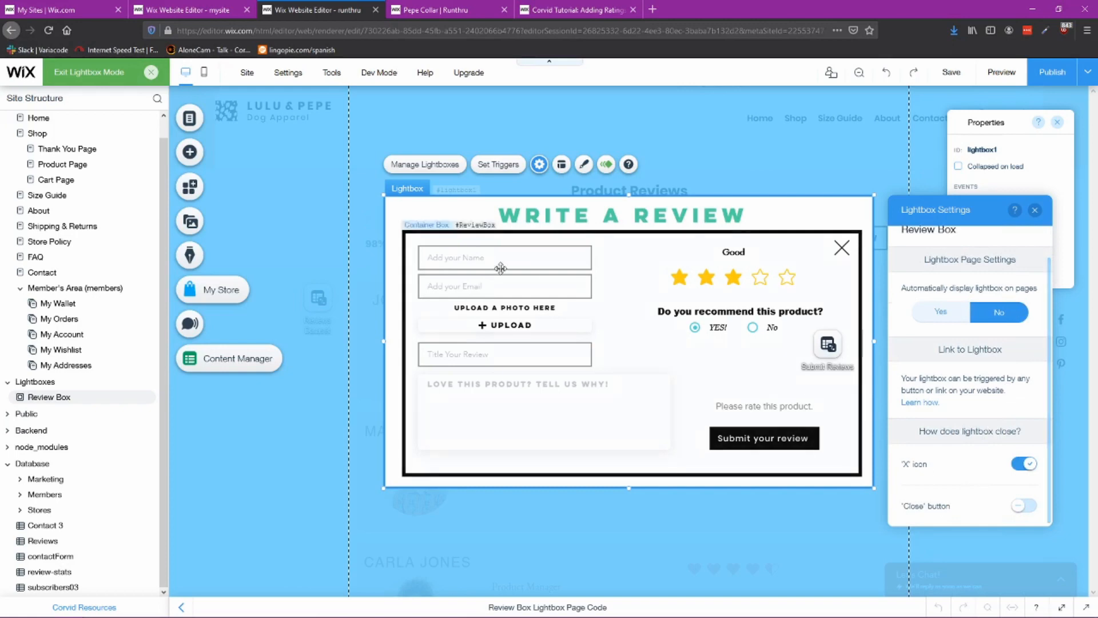
{"action": "left_click", "coordinate": [1036, 212]}
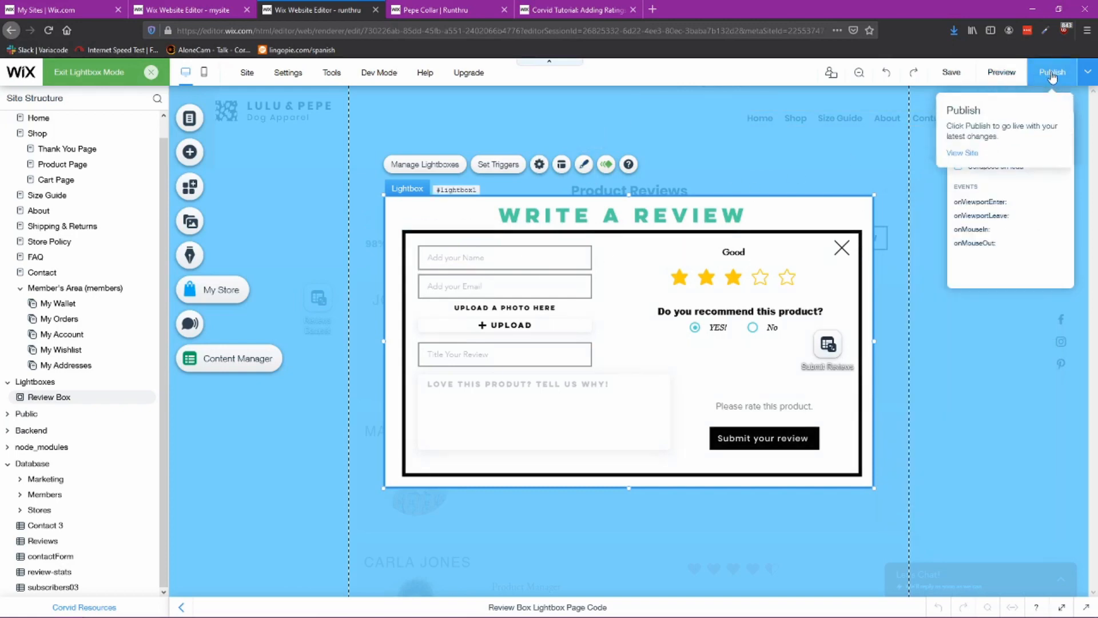
Step: Publish the site with the latest changes
{"action": "left_click", "coordinate": [282, 173]}
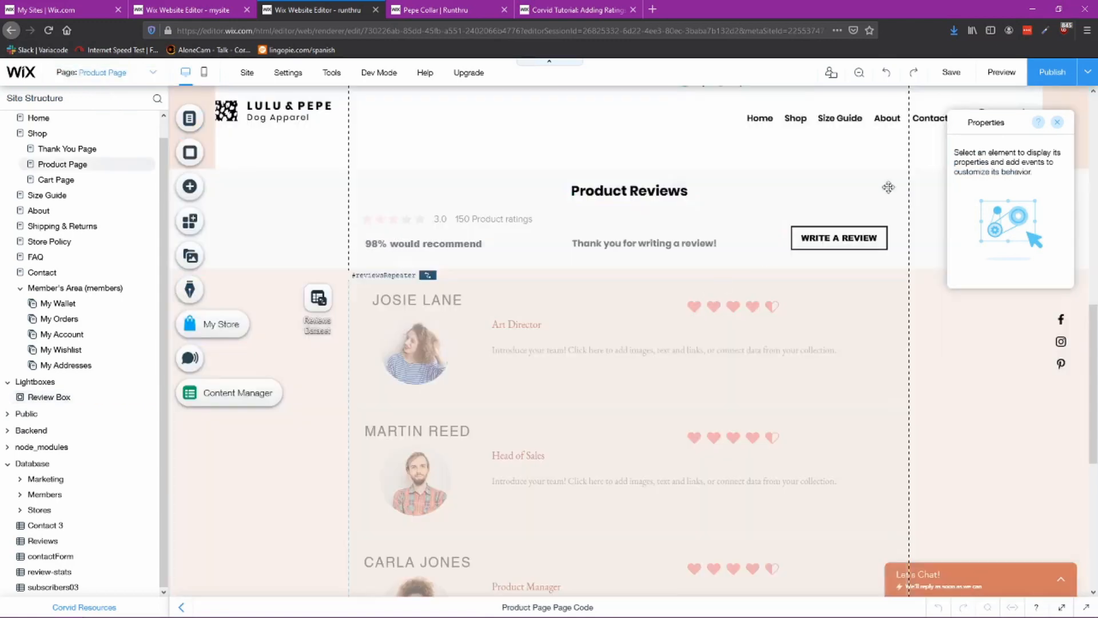
{"action": "left_click", "coordinate": [1052, 84]}
{"action": "left_click", "coordinate": [732, 480]}
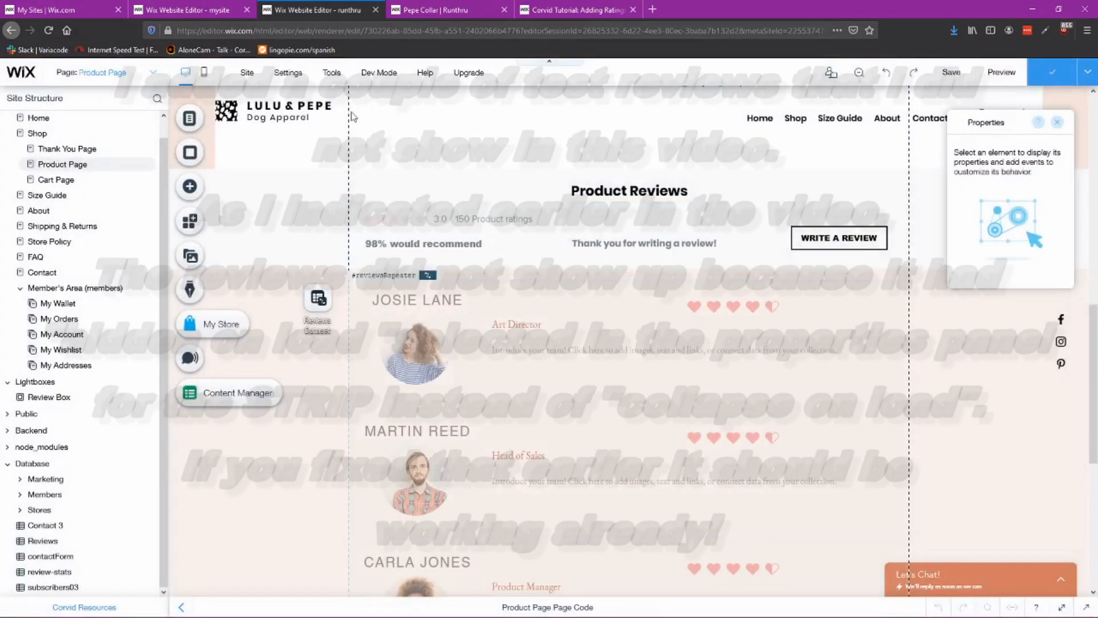
Step: Reload the published product page and open the Write a Review lightbox from the reviews section
{"action": "left_click", "coordinate": [428, 10]}
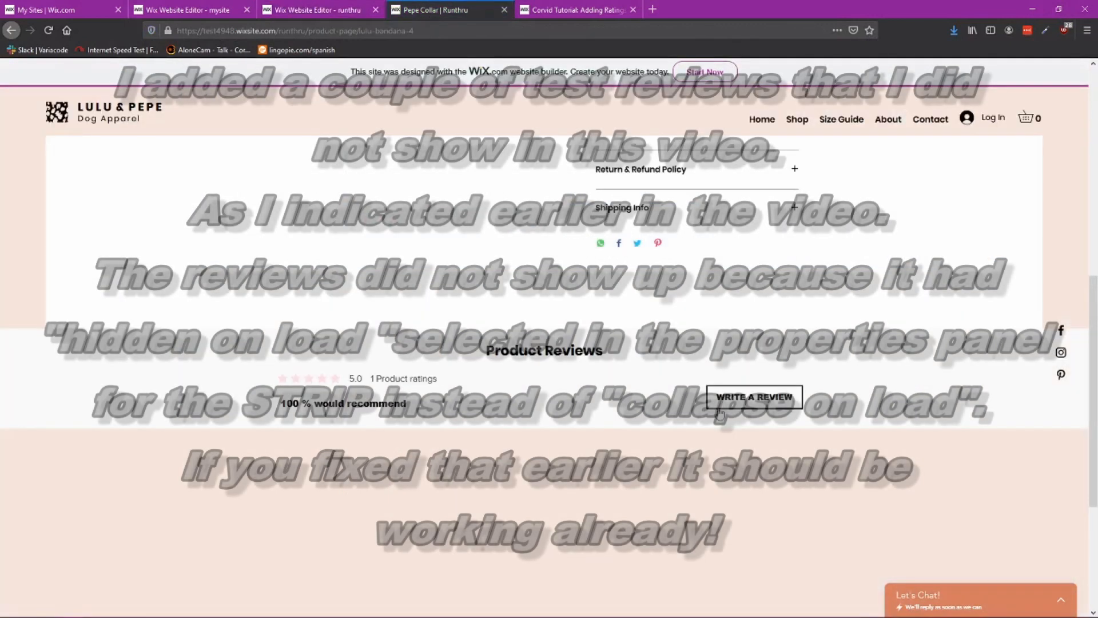
{"action": "left_click", "coordinate": [52, 30]}
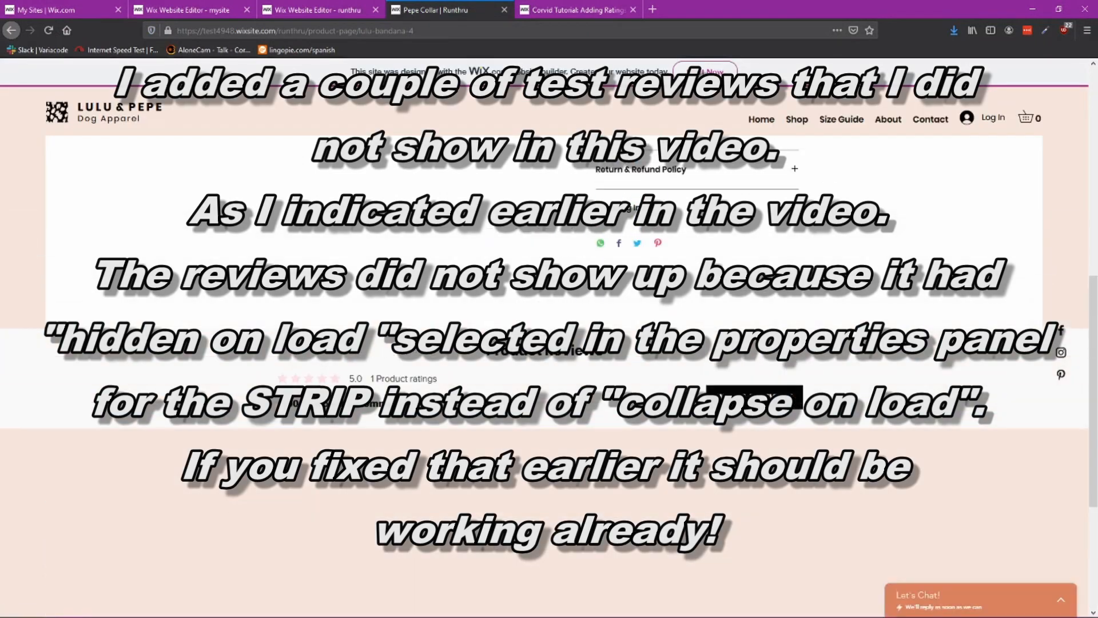
{"action": "scroll", "coordinate": [599, 391], "scroll_direction": "up", "scroll_amount": 6}
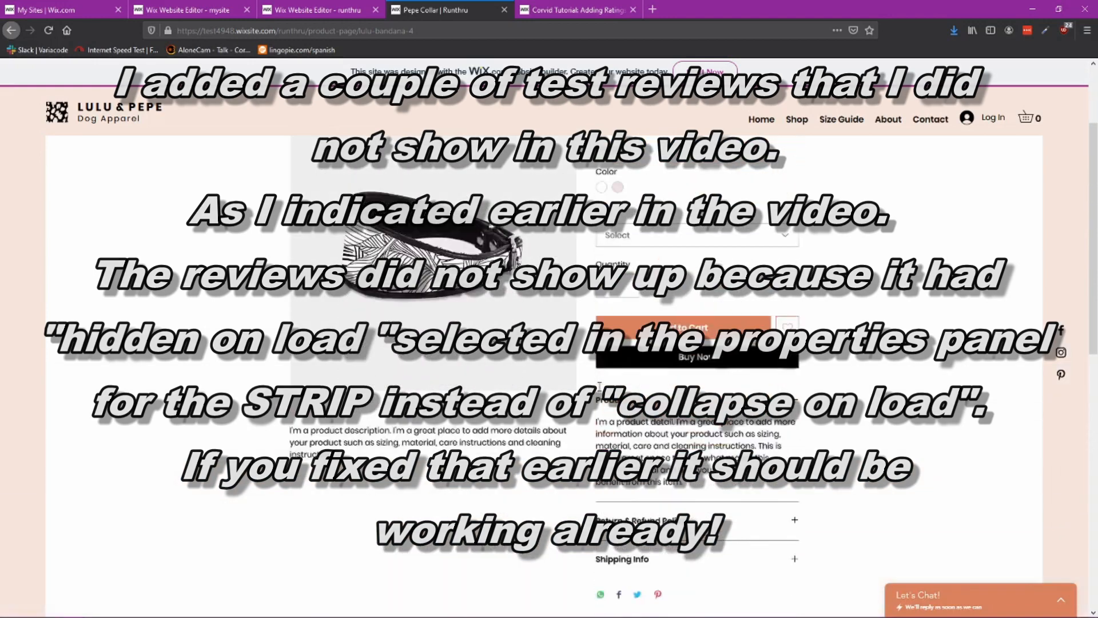
{"action": "scroll", "coordinate": [599, 391], "scroll_direction": "down", "scroll_amount": 7}
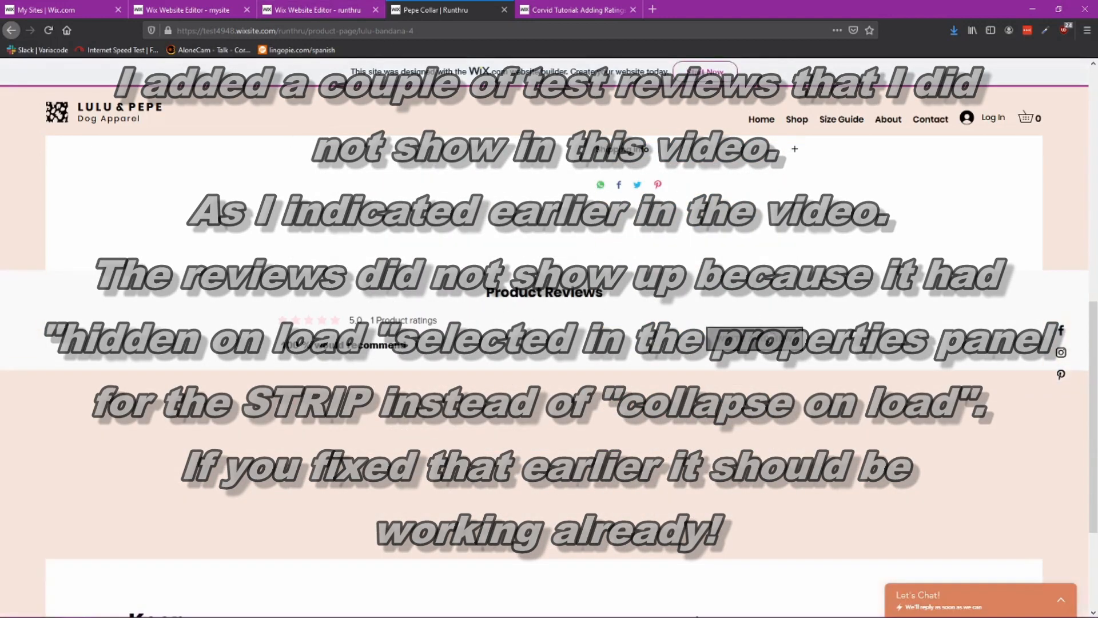
{"action": "left_click", "coordinate": [767, 342]}
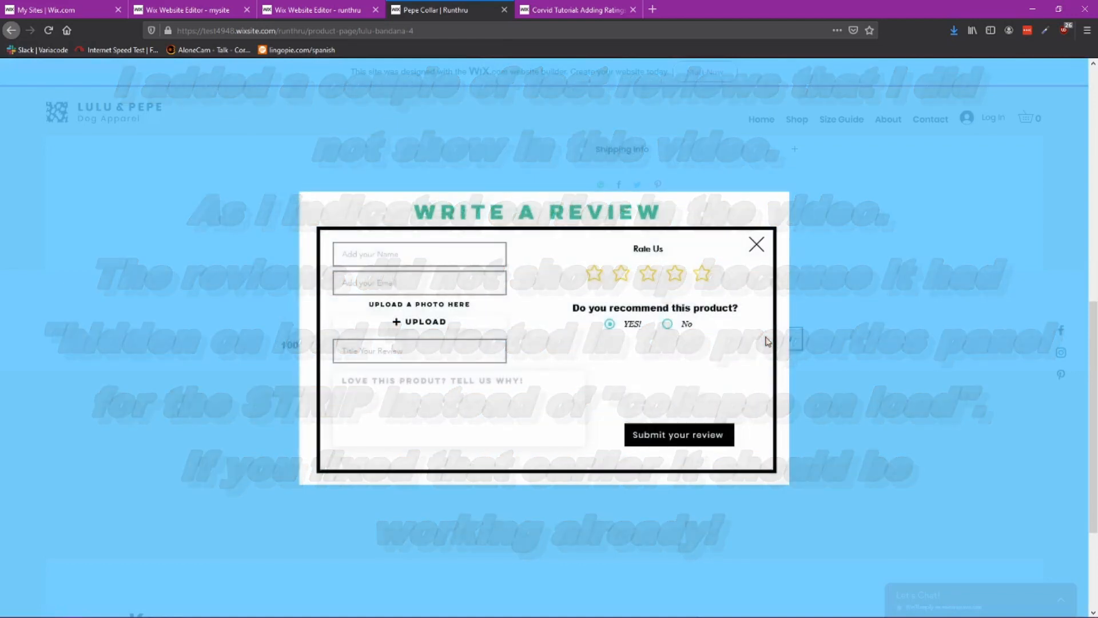
Step: Submit a four-star test review with a test name and e-mail and the text 'I can't get enough of these collars'
{"action": "left_click", "coordinate": [360, 259]}
{"action": "type", "text": "Test"}
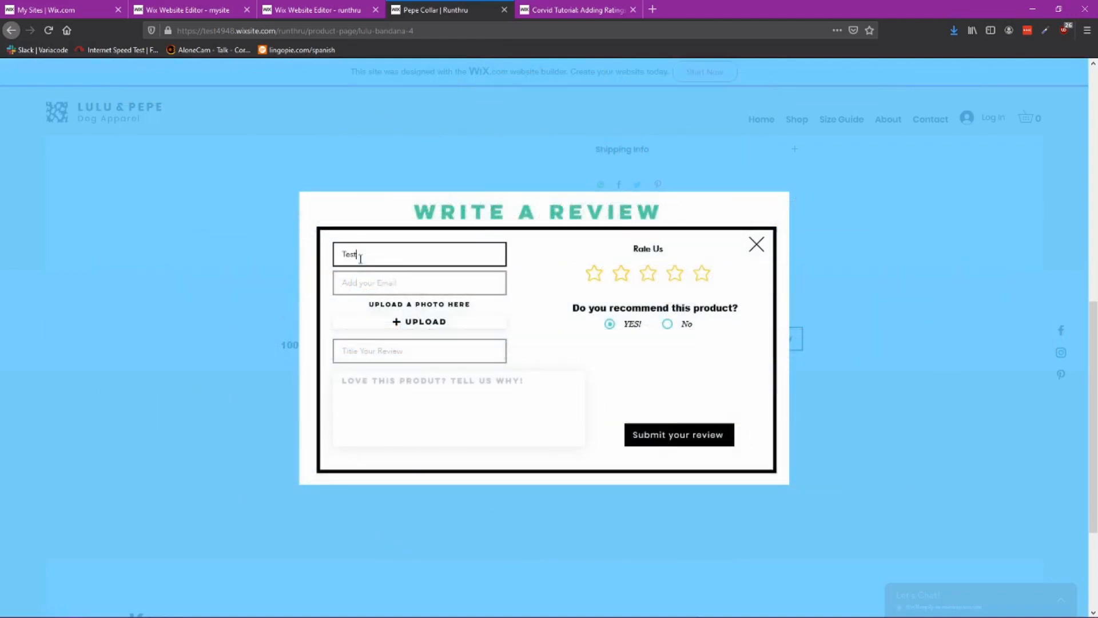
{"action": "key", "text": "Tab"}
{"action": "type", "text": "Te"}
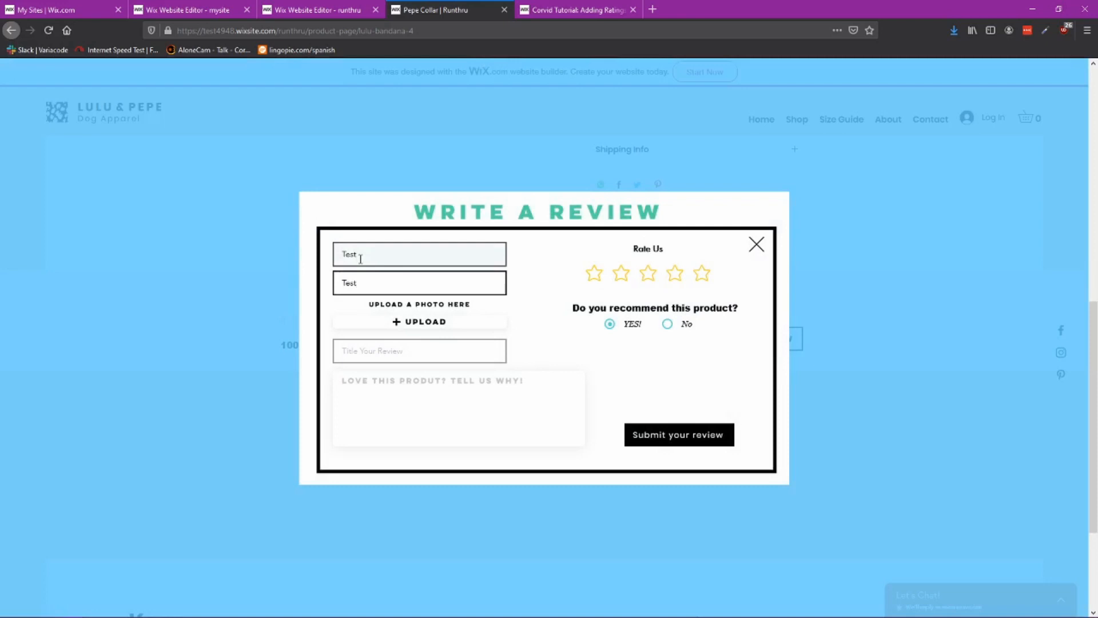
{"action": "type", "text": "st@me.com"}
{"action": "key", "text": "Tab"}
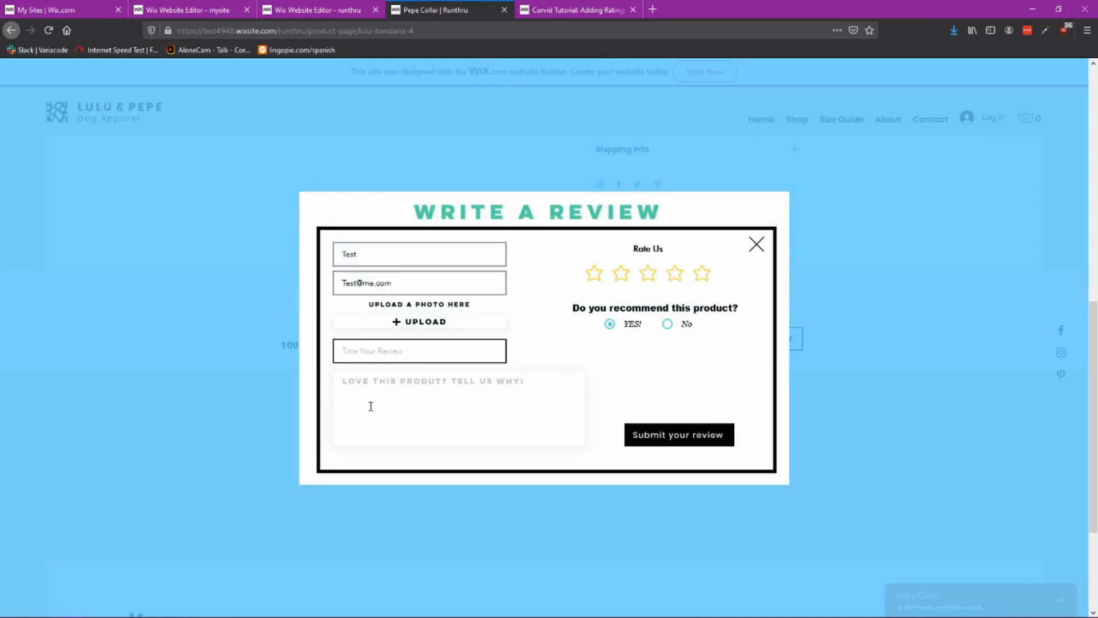
{"action": "left_click", "coordinate": [389, 397]}
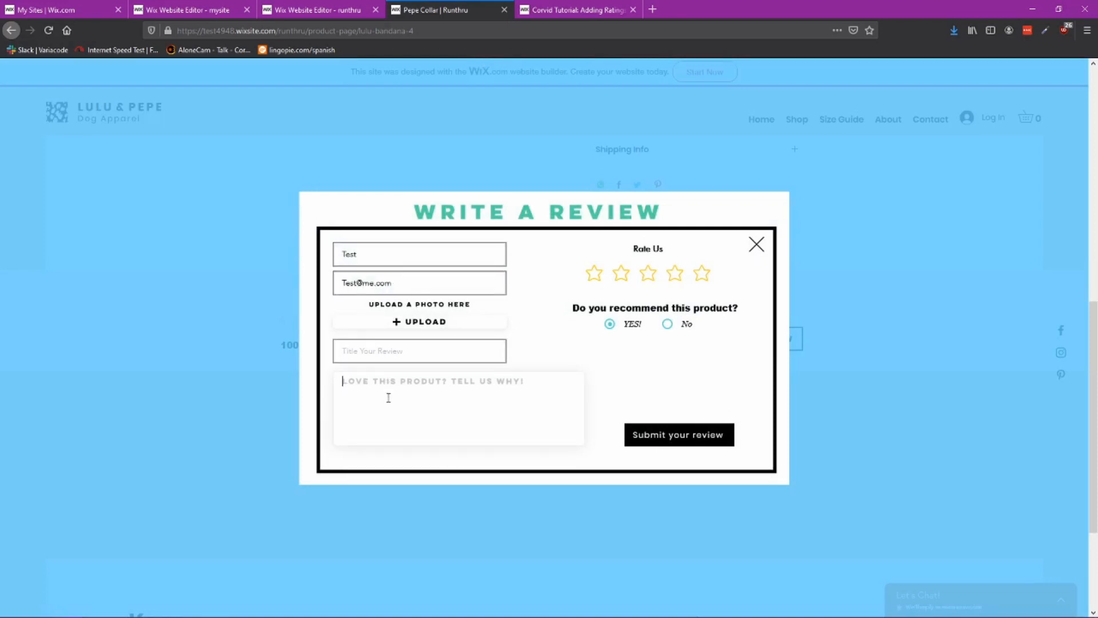
{"action": "type", "text": "I CAN'T GET"}
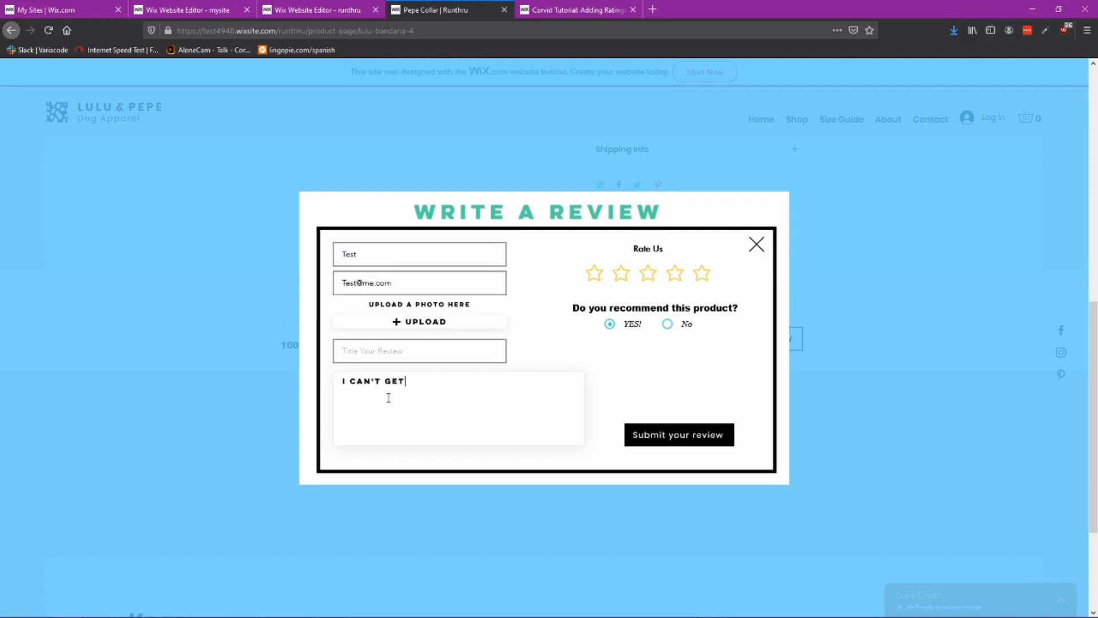
{"action": "type", "text": " ENOUGH OF THESE "}
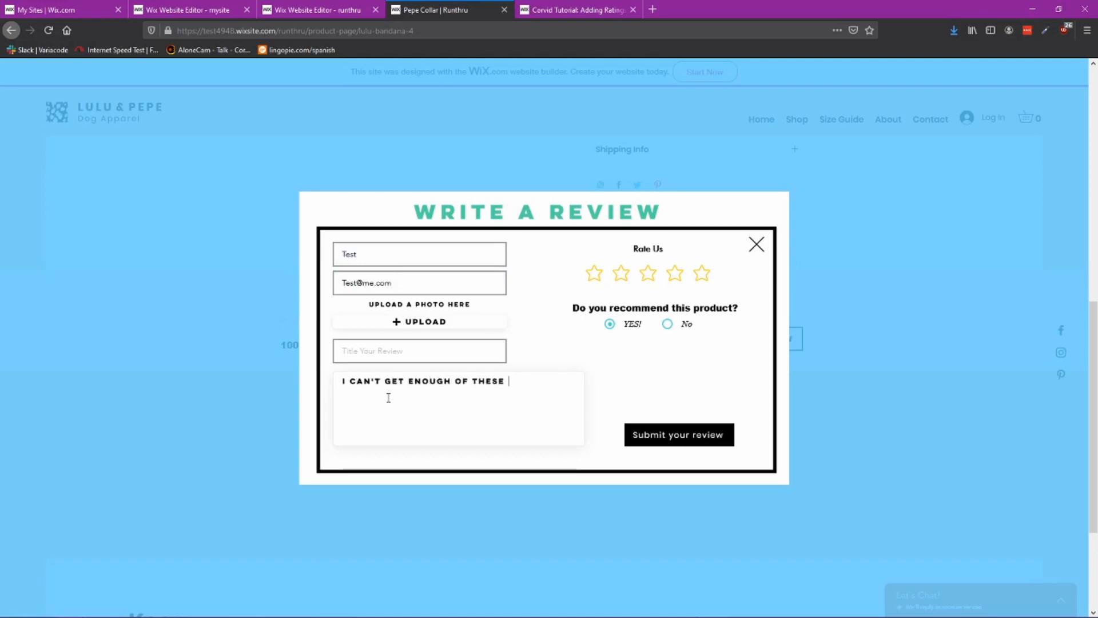
{"action": "type", "text": "COLLARS"}
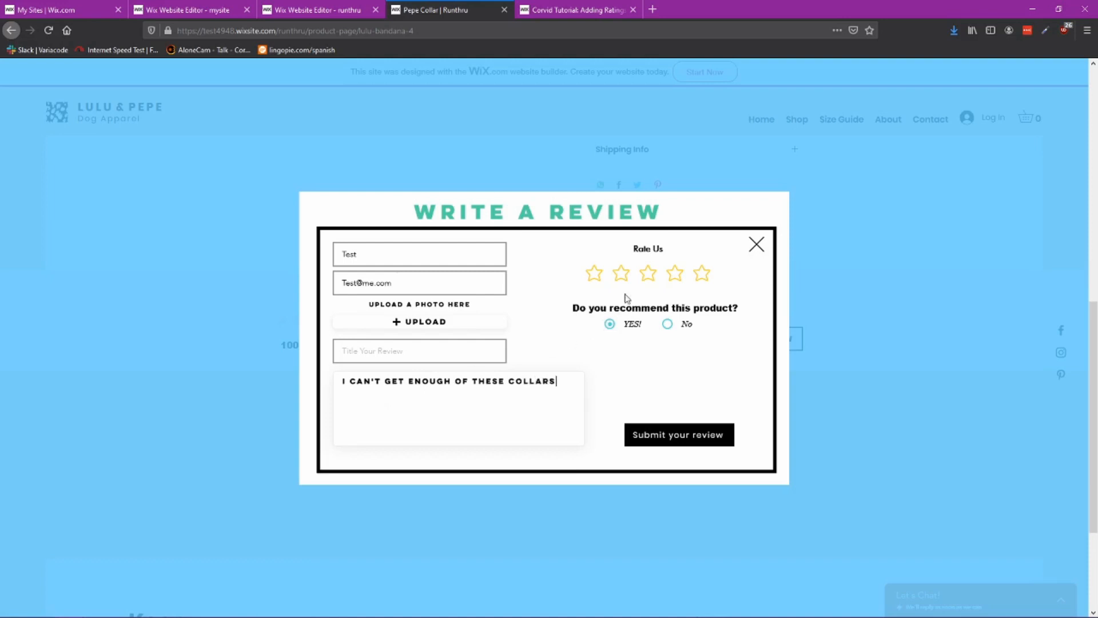
{"action": "left_click", "coordinate": [708, 277]}
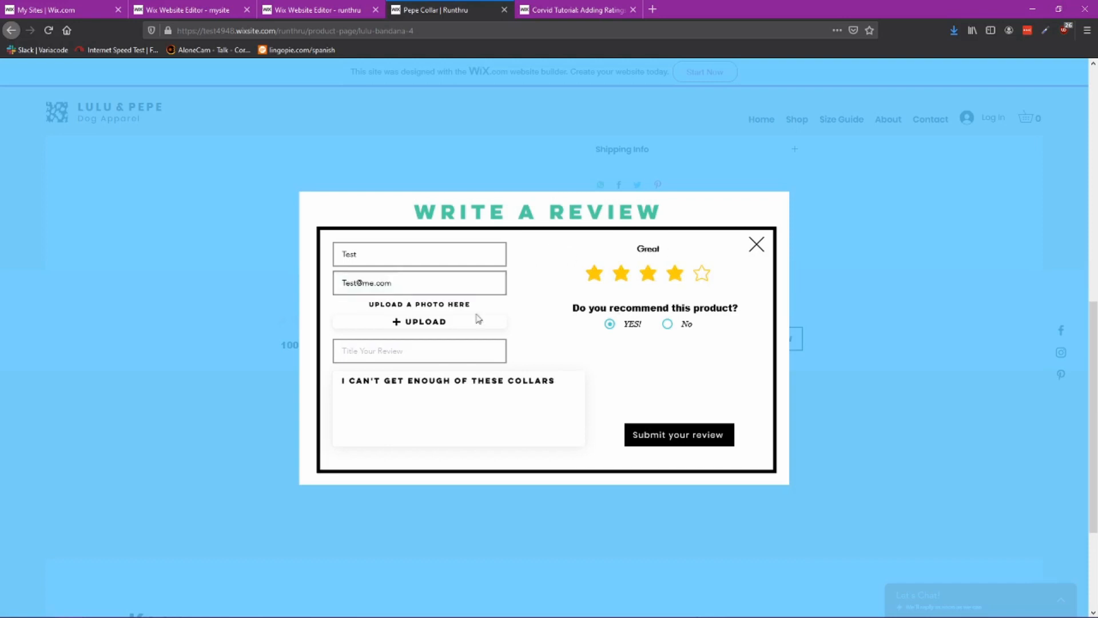
{"action": "left_click", "coordinate": [676, 437]}
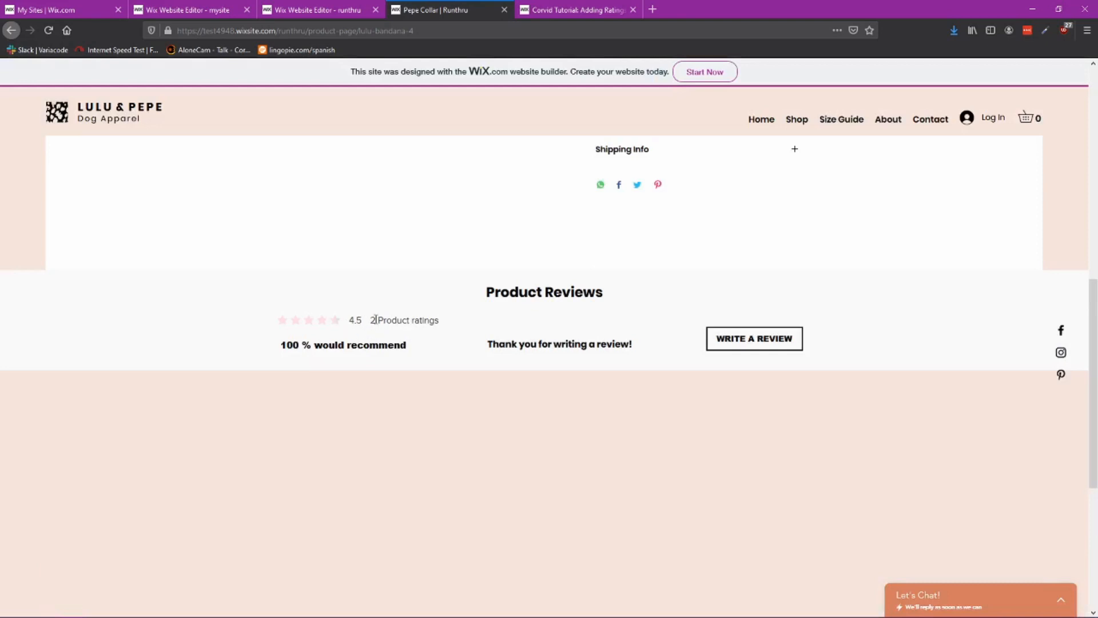
Step: Examine the updated review summary on the published product page and return to the editors
{"action": "left_click_drag", "start_coordinate": [413, 347], "coordinate": [263, 324]}
{"action": "left_click", "coordinate": [425, 339]}
{"action": "scroll", "coordinate": [598, 452], "scroll_direction": "down", "scroll_amount": 2}
{"action": "scroll", "coordinate": [632, 313], "scroll_direction": "up", "scroll_amount": 2}
{"action": "left_click", "coordinate": [327, 19]}
{"action": "left_click", "coordinate": [193, 10]}
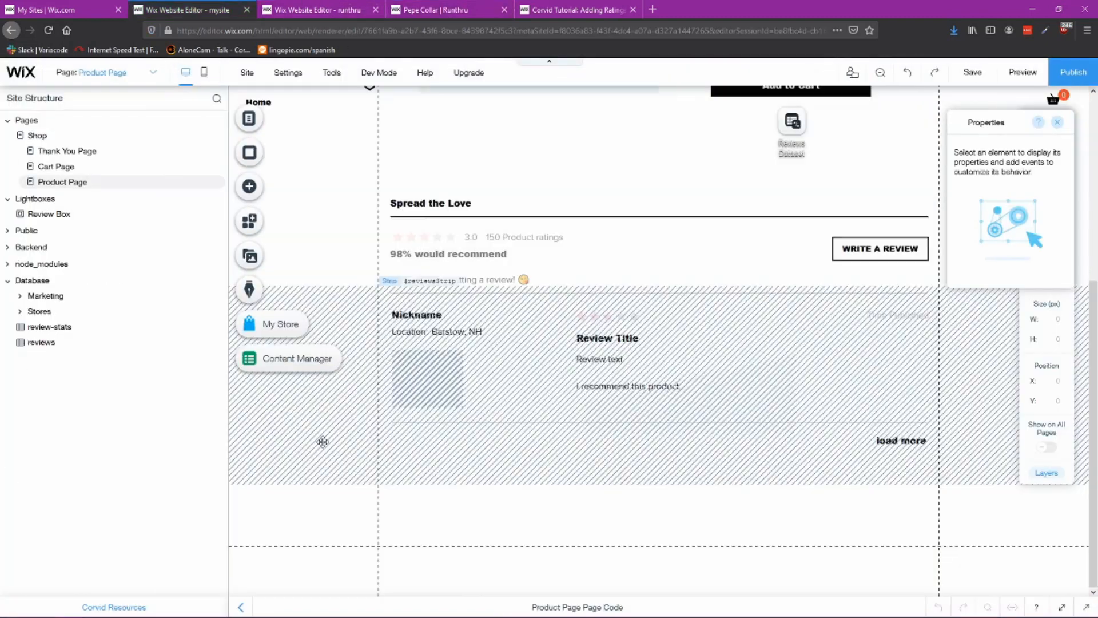
Step: Compare the reviews strip's load settings with the reference site and set it to collapse on load instead of hiding
{"action": "left_click", "coordinate": [323, 441]}
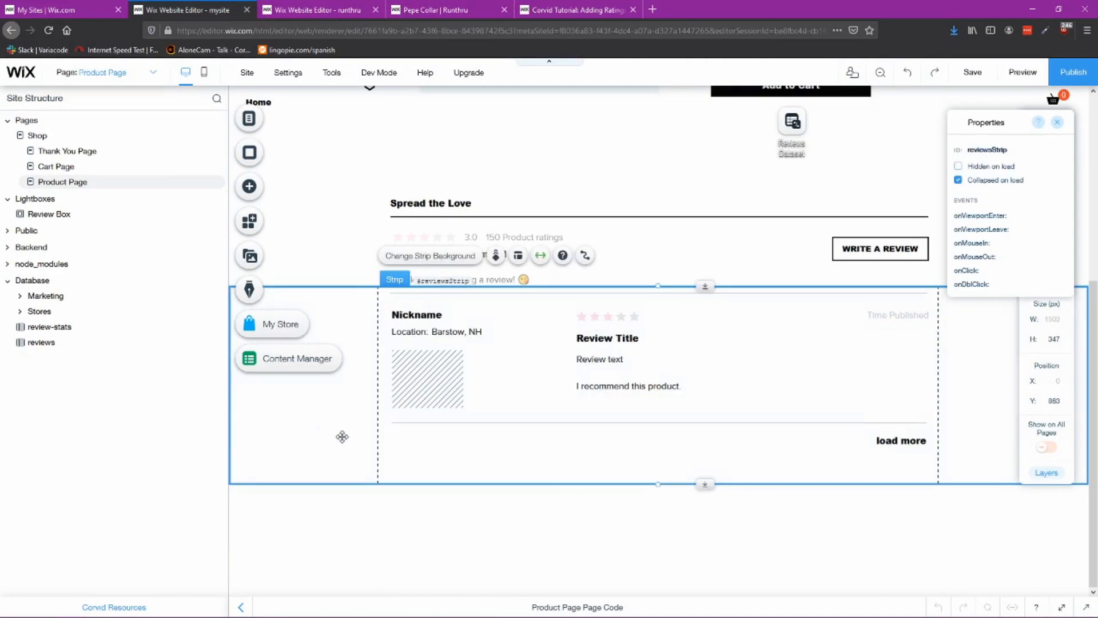
{"action": "left_click", "coordinate": [318, 14]}
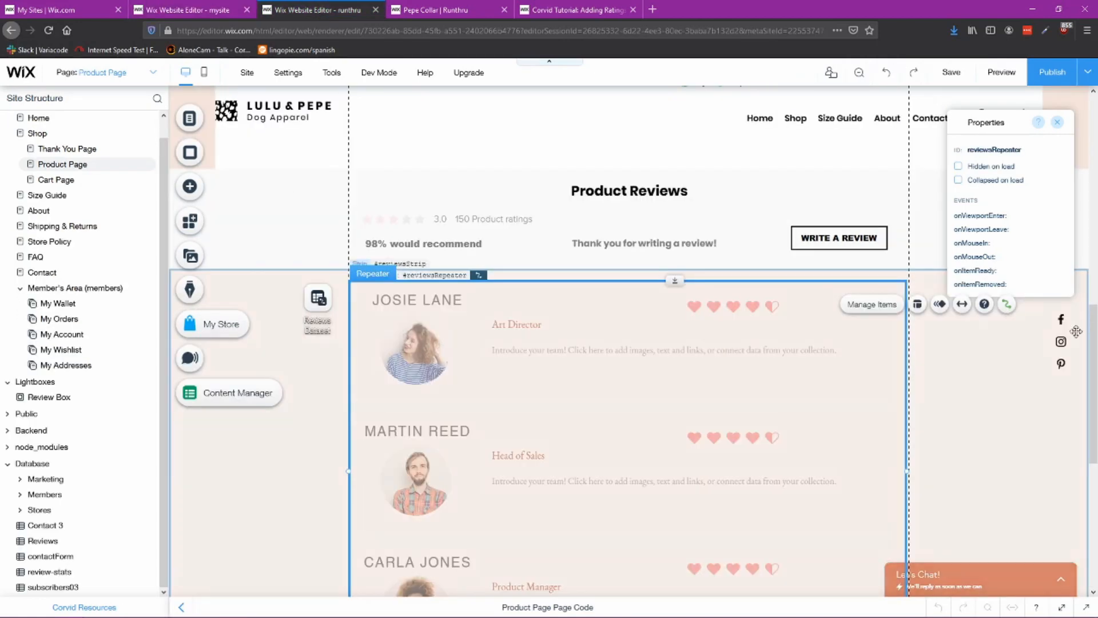
{"action": "left_click", "coordinate": [1001, 403]}
{"action": "left_click", "coordinate": [996, 172]}
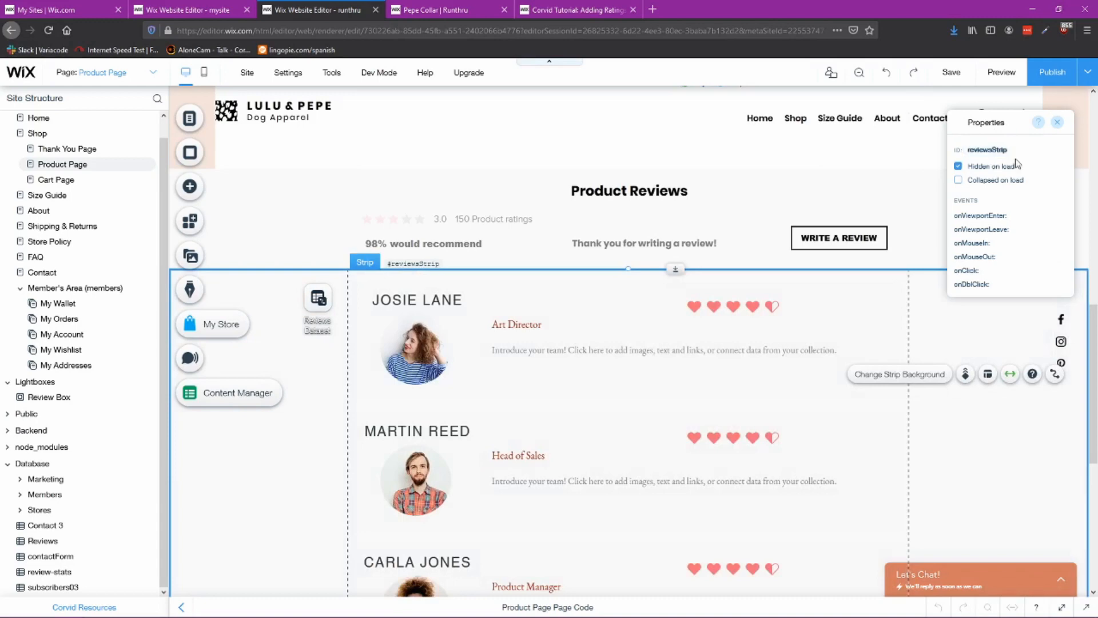
{"action": "left_click", "coordinate": [218, 11]}
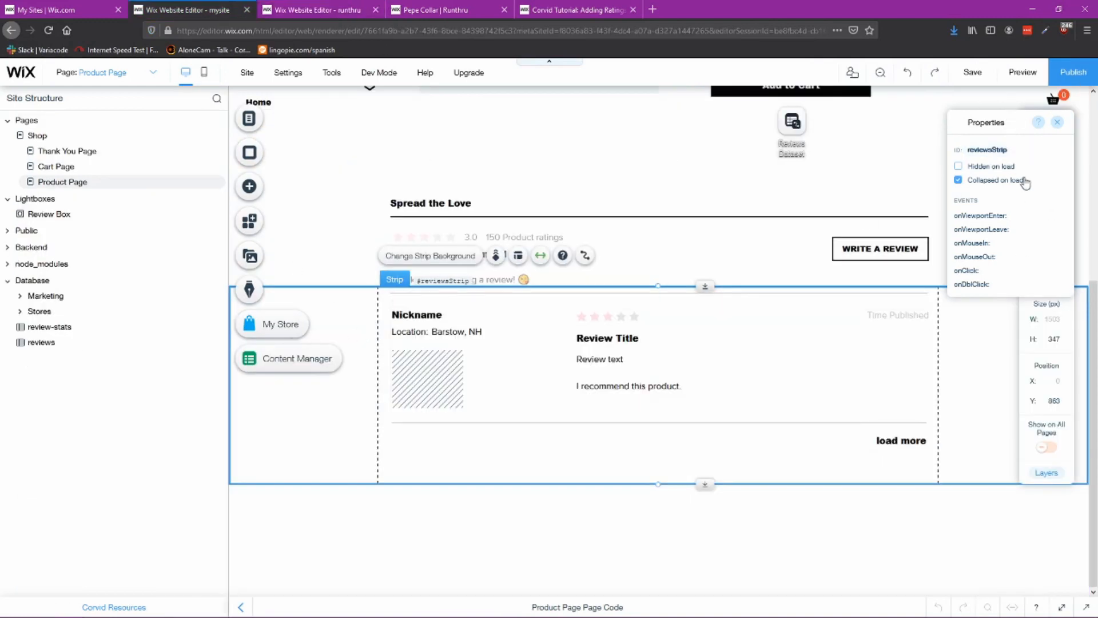
{"action": "left_click", "coordinate": [318, 10]}
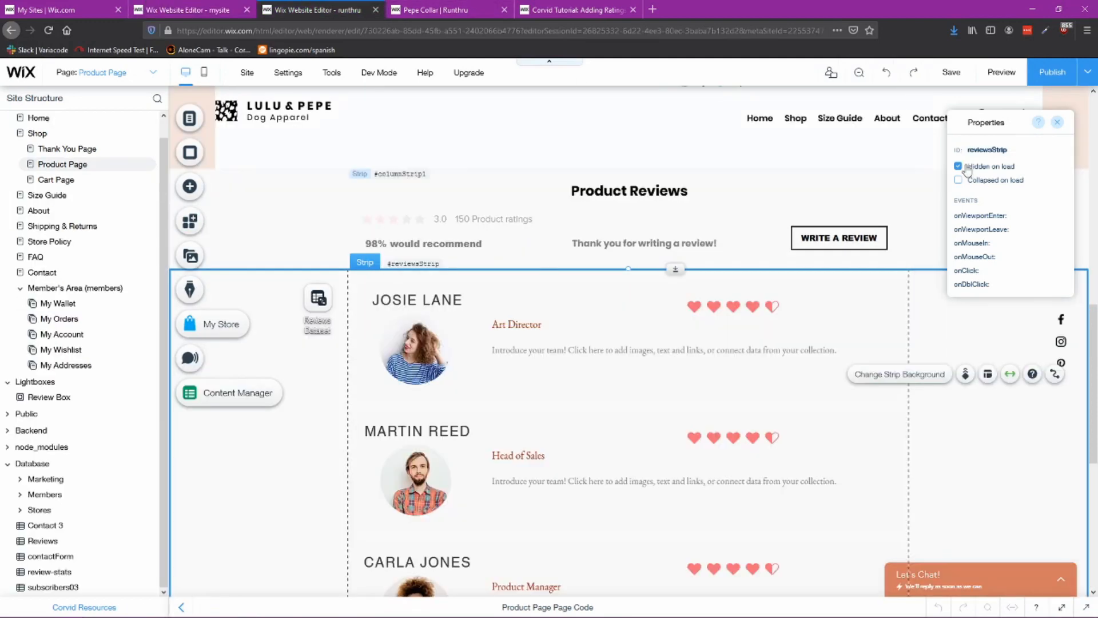
{"action": "left_click", "coordinate": [959, 180]}
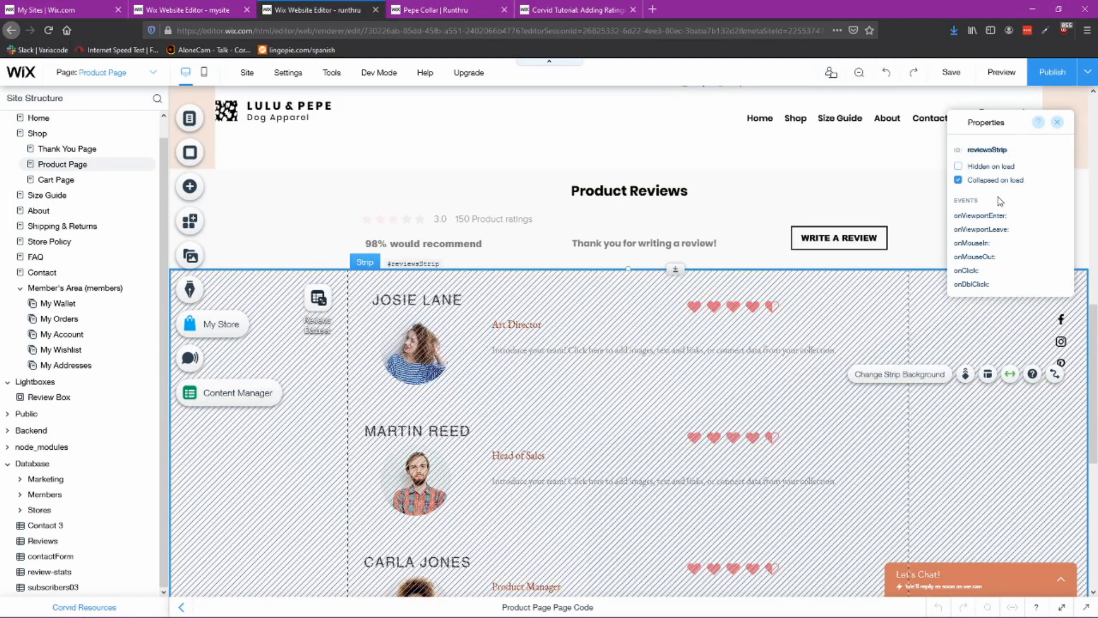
Step: Publish the site and reload the published product page
{"action": "left_click", "coordinate": [1056, 124]}
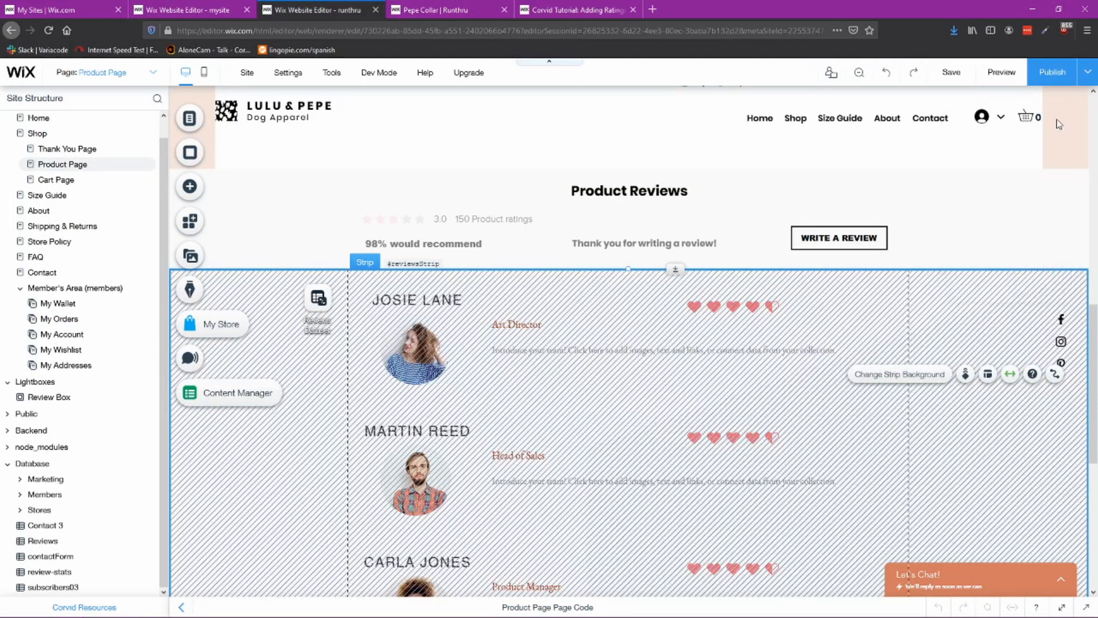
{"action": "left_click", "coordinate": [1056, 75]}
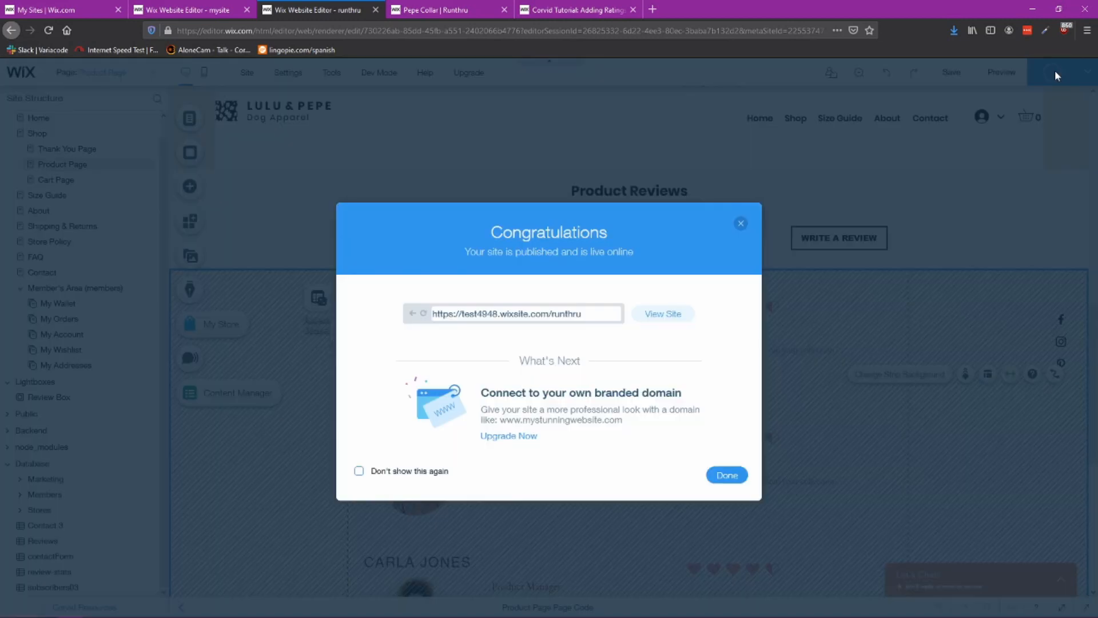
{"action": "left_click", "coordinate": [727, 475]}
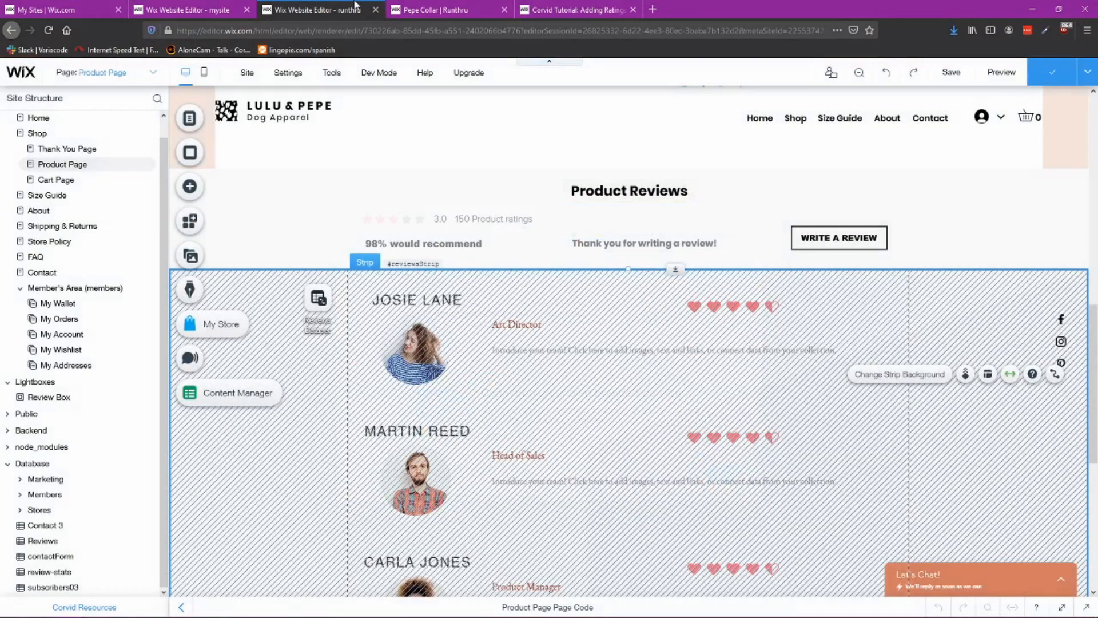
{"action": "left_click", "coordinate": [436, 9]}
{"action": "left_click", "coordinate": [47, 32]}
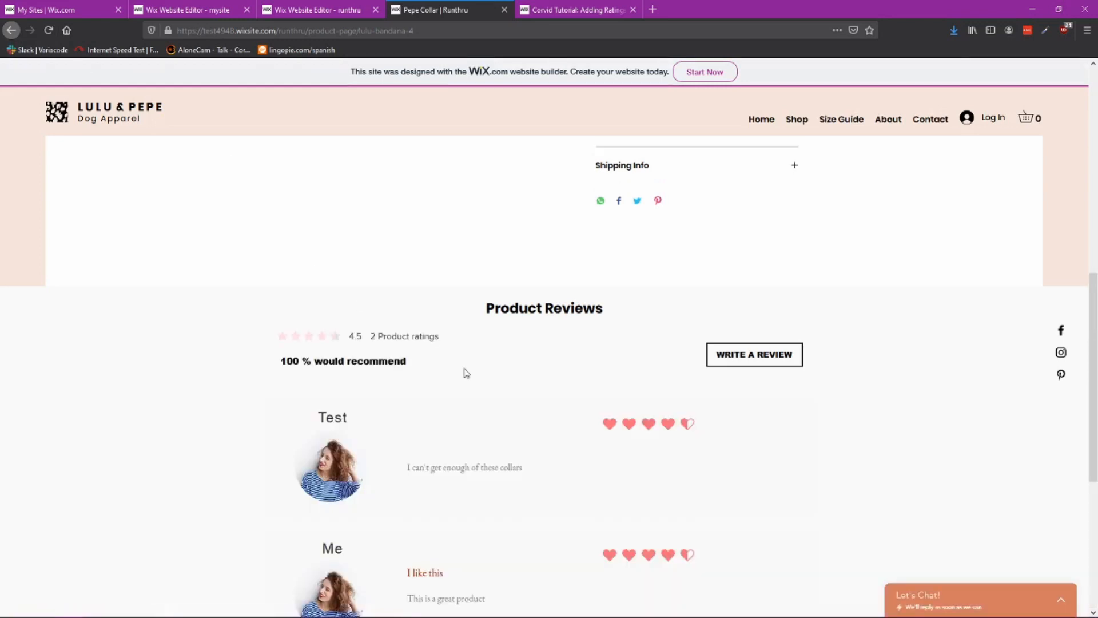
Step: Submit another test review titled 'don't like it' with the text 'hate this'
{"action": "scroll", "coordinate": [510, 397], "scroll_direction": "down", "scroll_amount": 3}
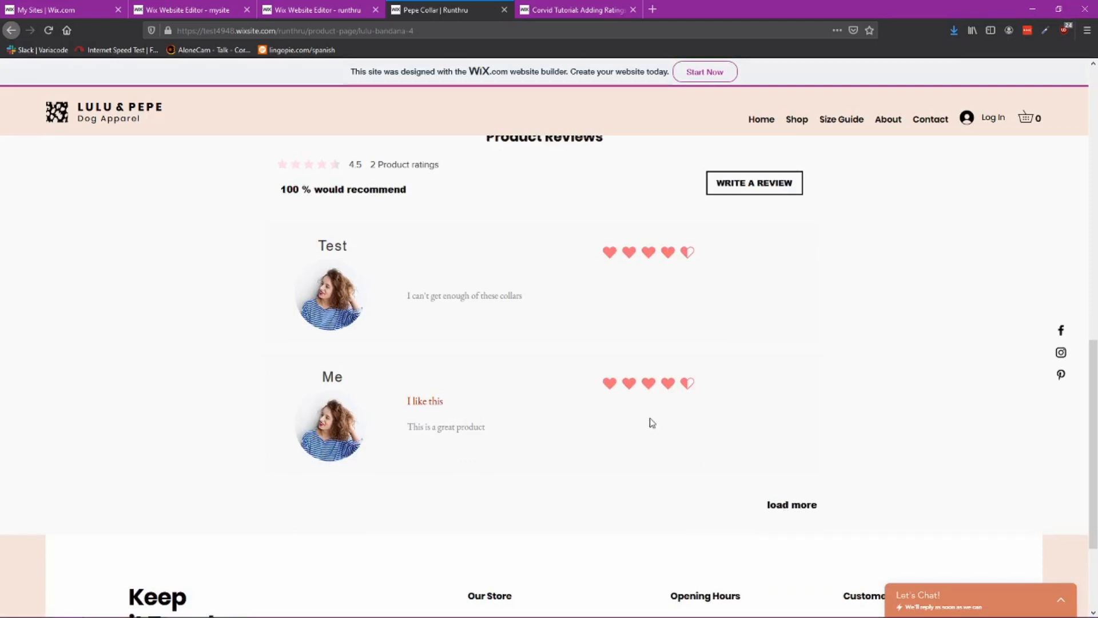
{"action": "scroll", "coordinate": [675, 423], "scroll_direction": "up", "scroll_amount": 1}
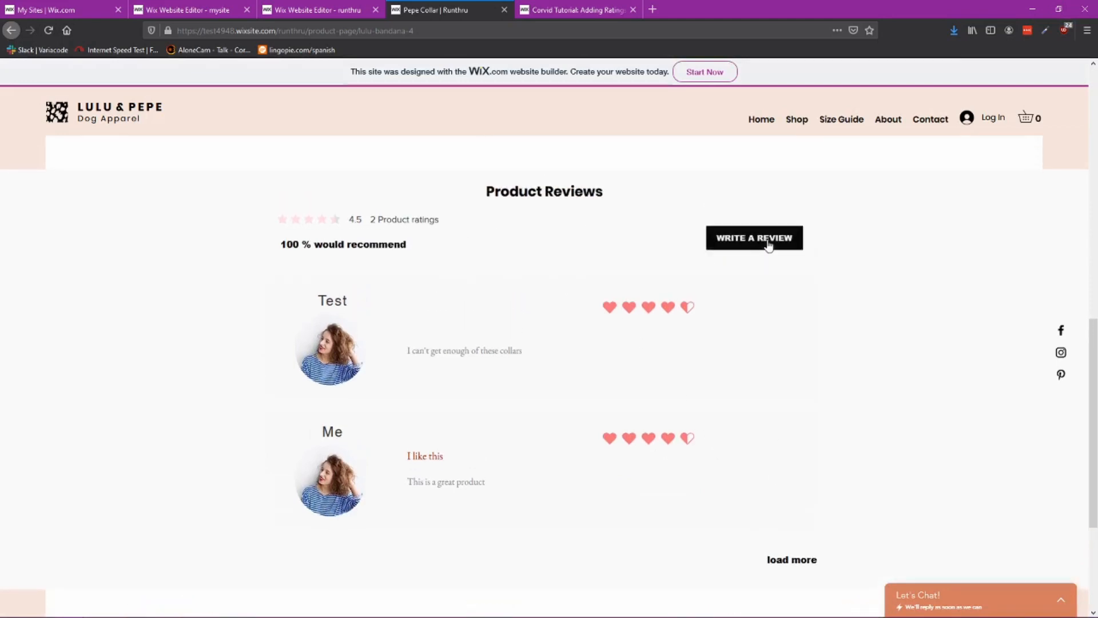
{"action": "scroll", "coordinate": [670, 418], "scroll_direction": "up", "scroll_amount": 3}
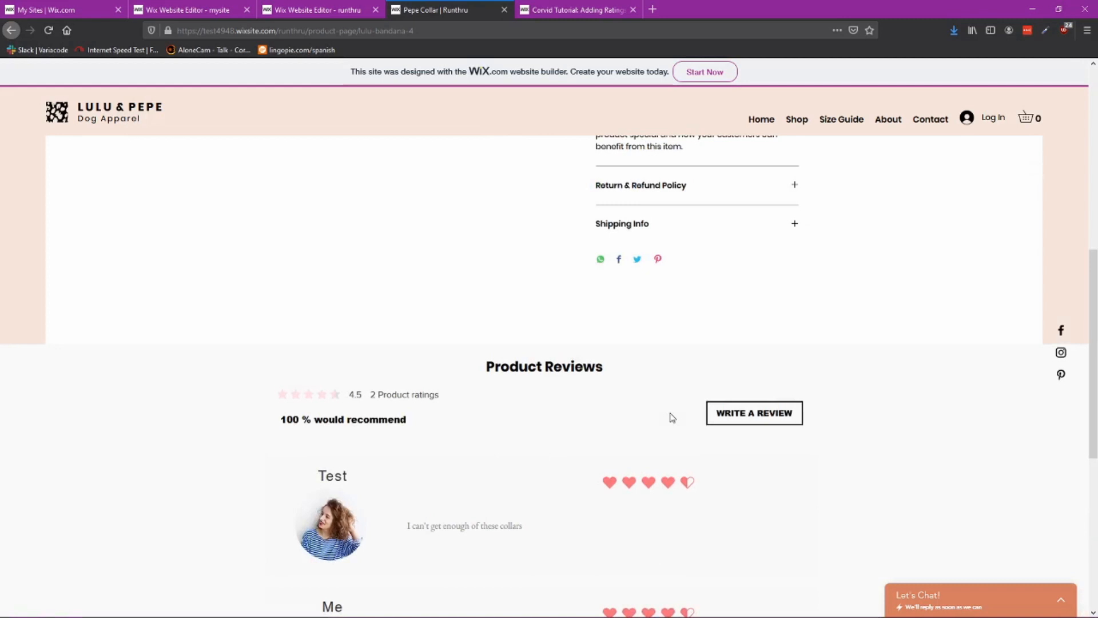
{"action": "scroll", "coordinate": [668, 416], "scroll_direction": "down", "scroll_amount": 3}
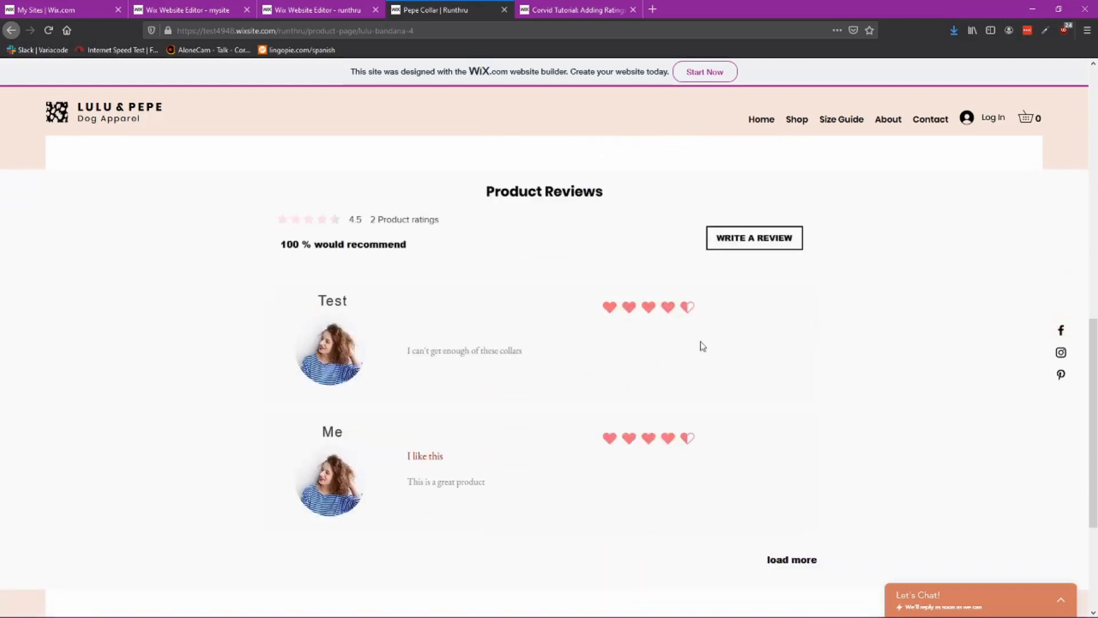
{"action": "left_click", "coordinate": [766, 241]}
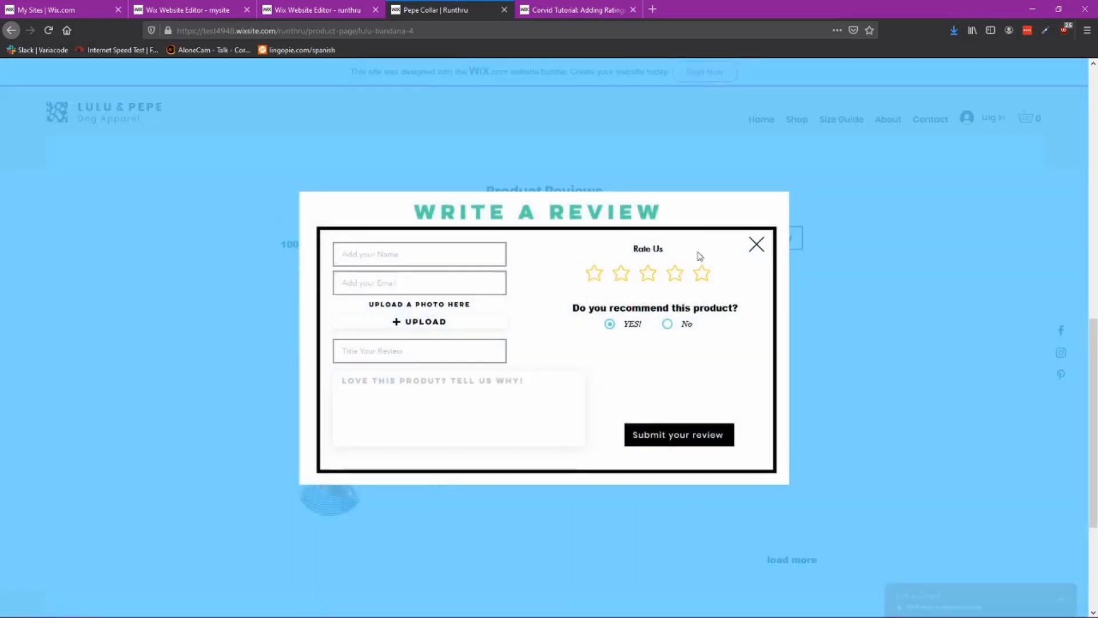
{"action": "left_click", "coordinate": [373, 255]}
{"action": "type", "text": "anothertest"}
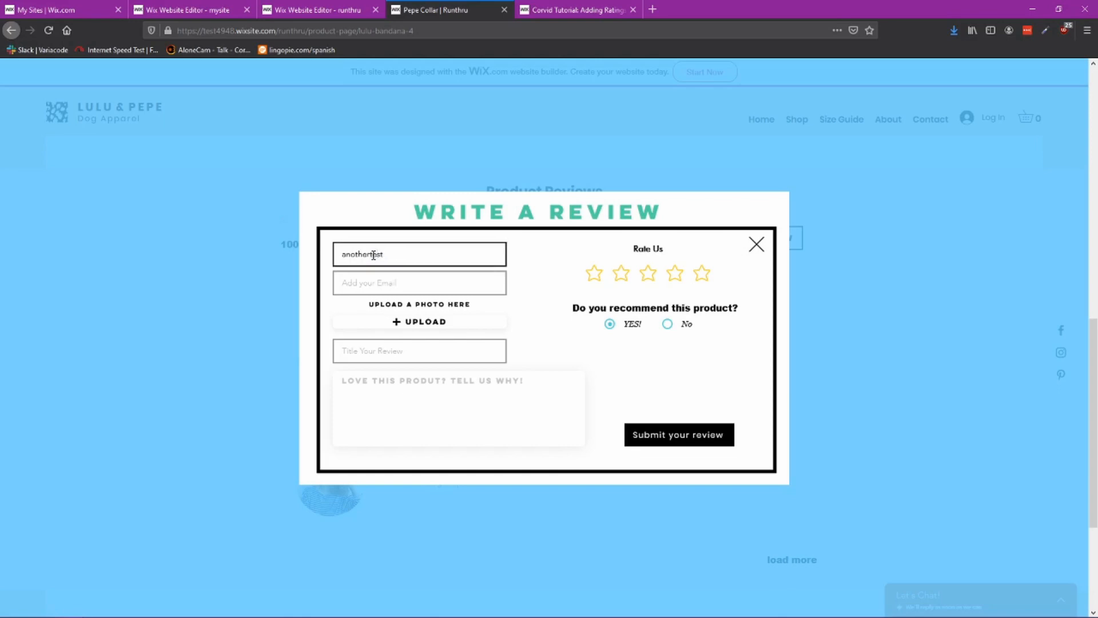
{"action": "key", "text": "Tab"}
{"action": "key", "text": "Tab"}
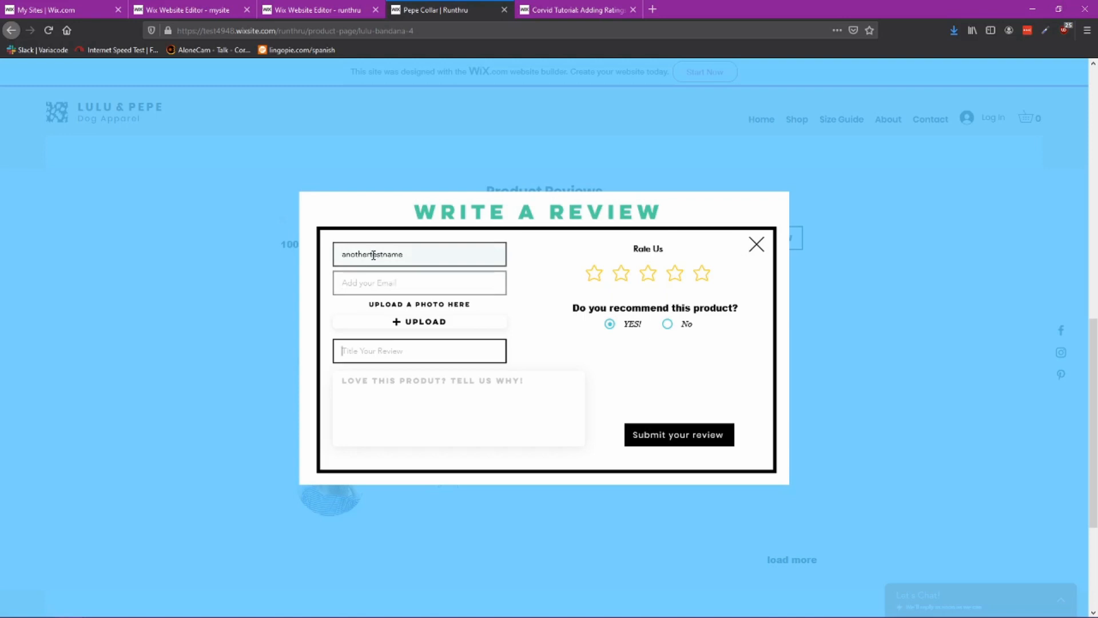
{"action": "type", "text": "don't like it"}
{"action": "left_click", "coordinate": [395, 393]}
{"action": "type", "text": "HATE THIS"}
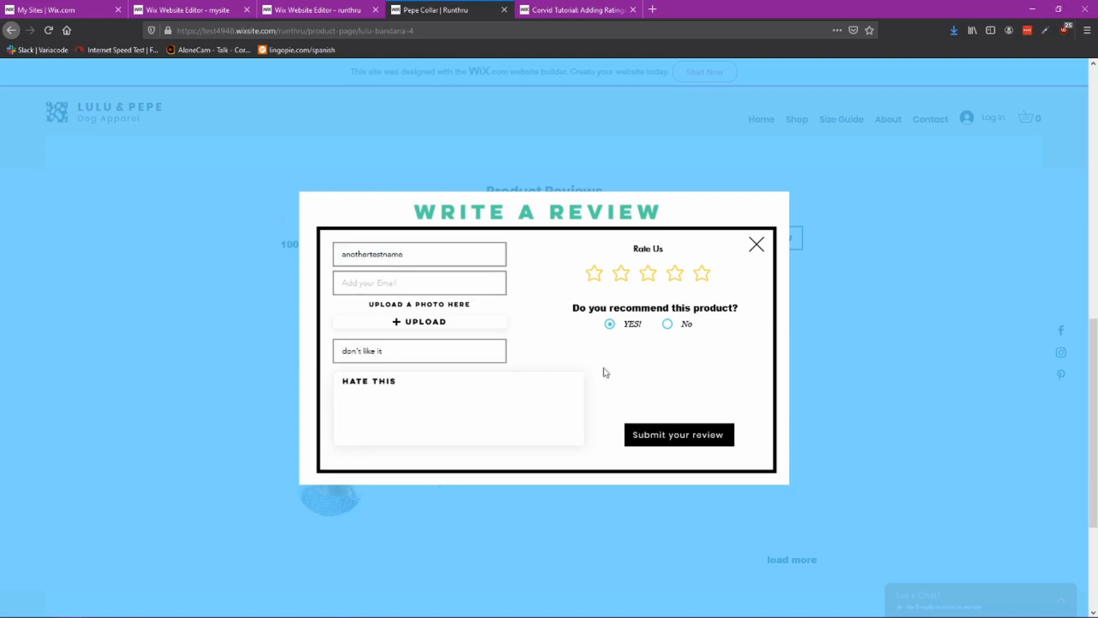
{"action": "left_click", "coordinate": [681, 440]}
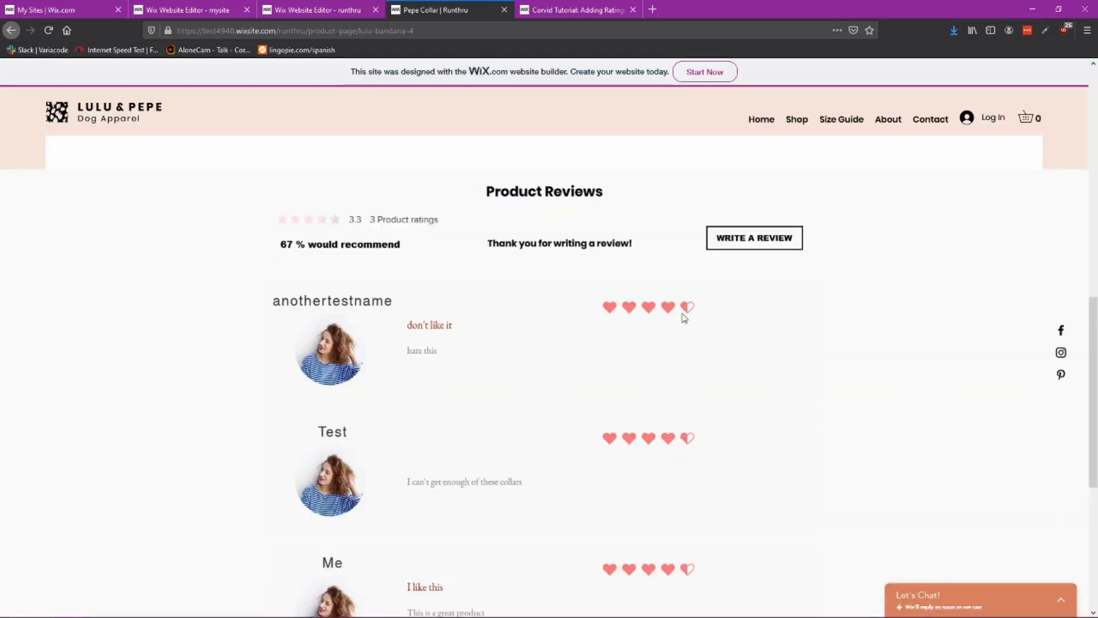
Step: Examine the submitted reviews' ratings on the published product page
{"action": "scroll", "coordinate": [671, 288], "scroll_direction": "down", "scroll_amount": 1}
{"action": "scroll", "coordinate": [689, 256], "scroll_direction": "up", "scroll_amount": 3}
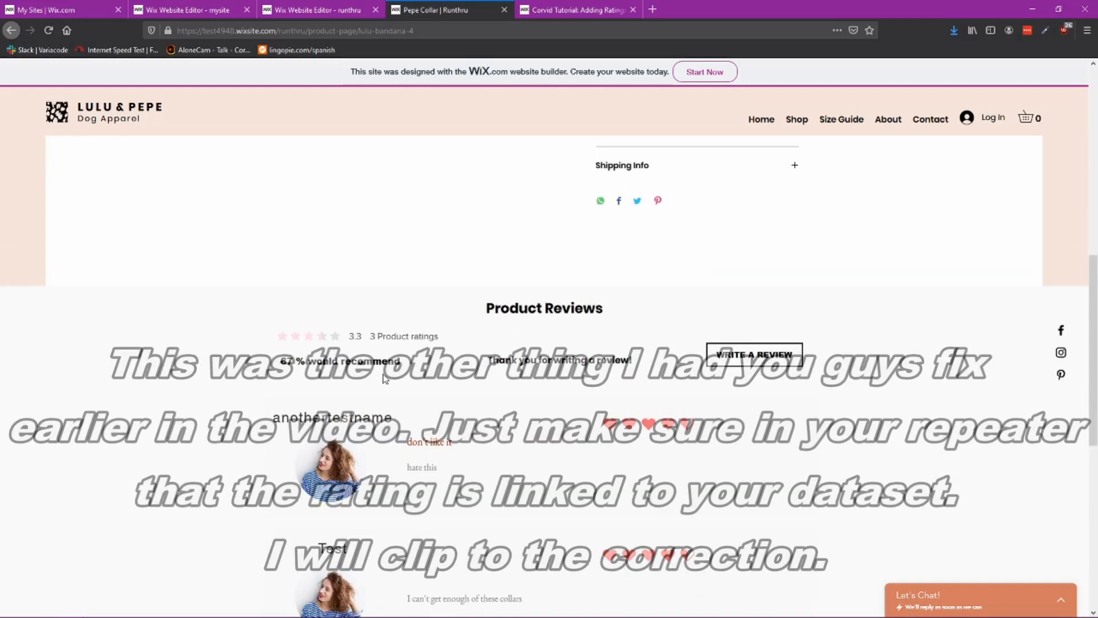
{"action": "left_click_drag", "start_coordinate": [403, 366], "coordinate": [285, 344]}
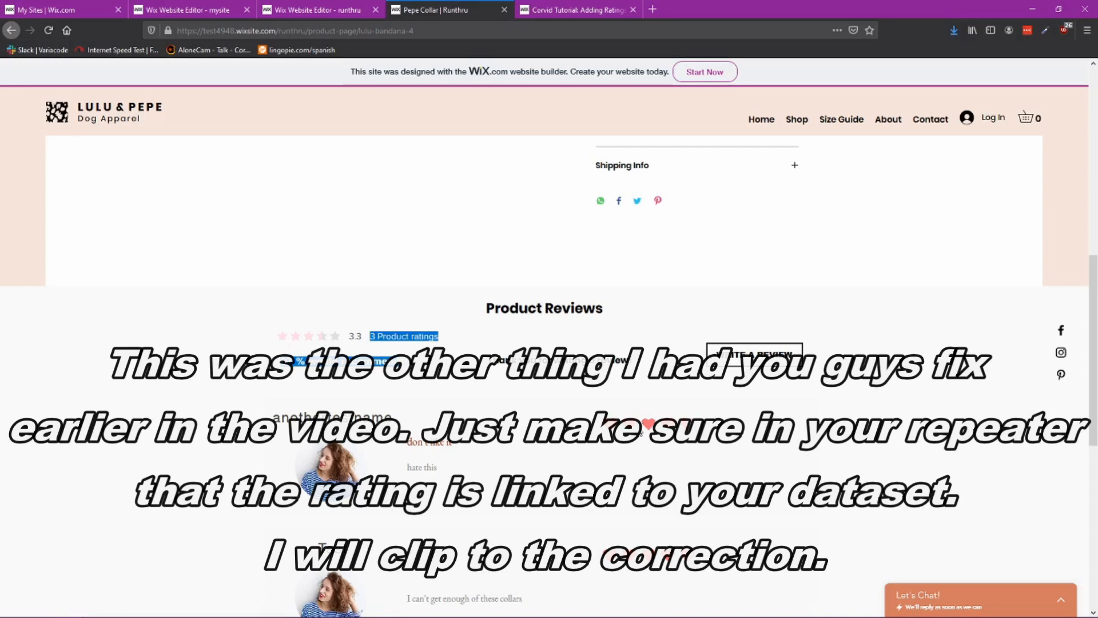
{"action": "left_click", "coordinate": [641, 433]}
{"action": "scroll", "coordinate": [671, 452], "scroll_direction": "down", "scroll_amount": 2}
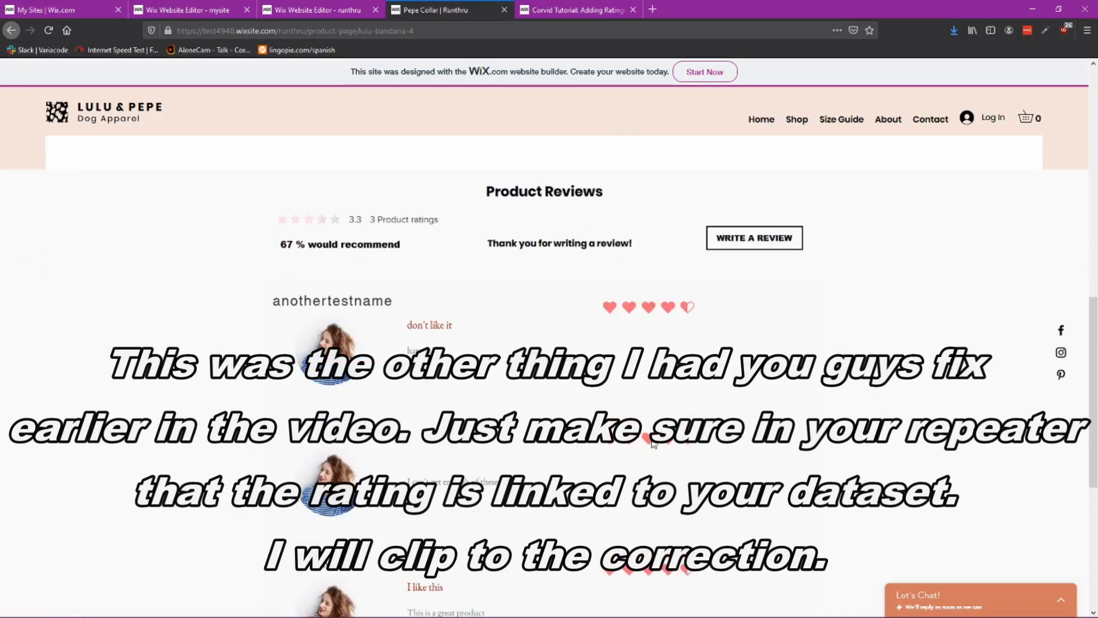
Step: Connect the repeater's ratings display rating value to the Rating (Number) field of the Reviews Dataset
{"action": "scroll", "coordinate": [652, 444], "scroll_direction": "down", "scroll_amount": 2}
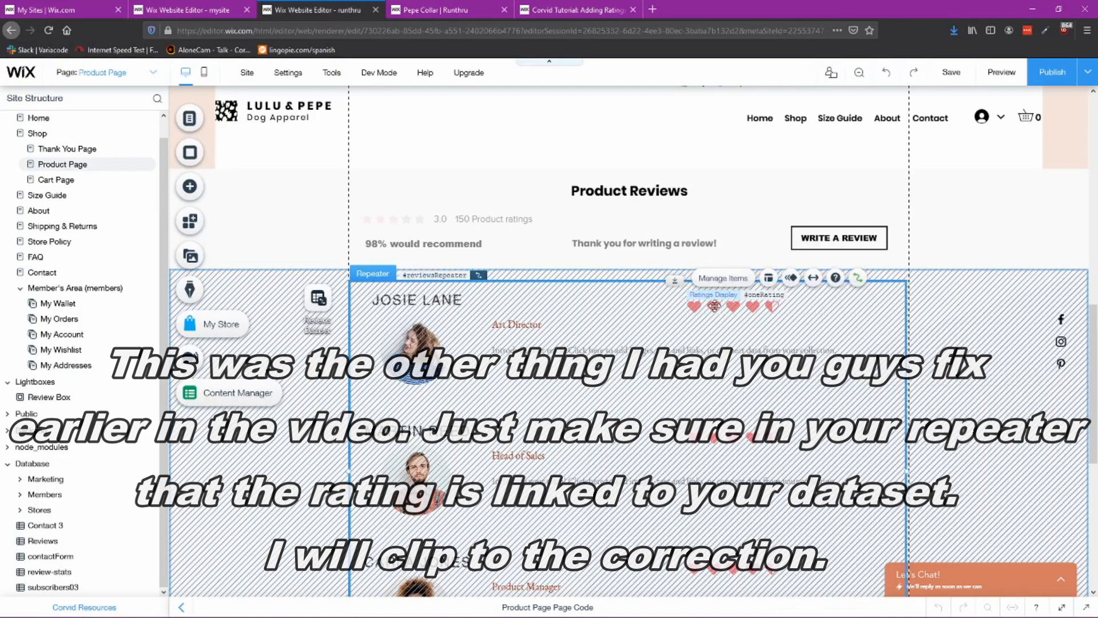
{"action": "left_click", "coordinate": [738, 306]}
{"action": "left_click", "coordinate": [811, 339]}
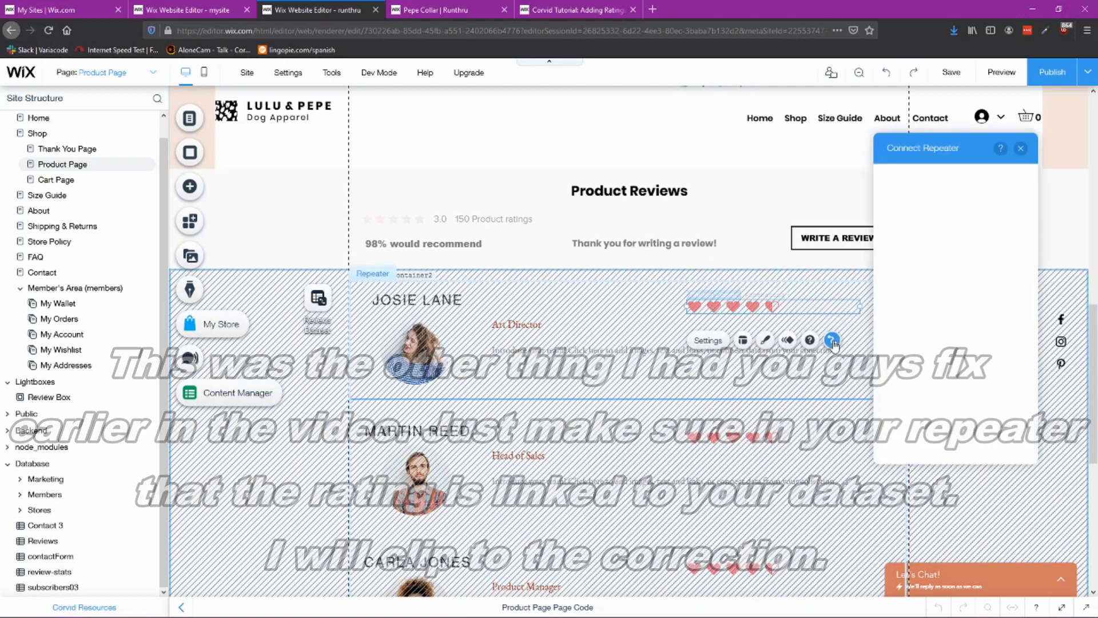
{"action": "left_click", "coordinate": [1006, 328]}
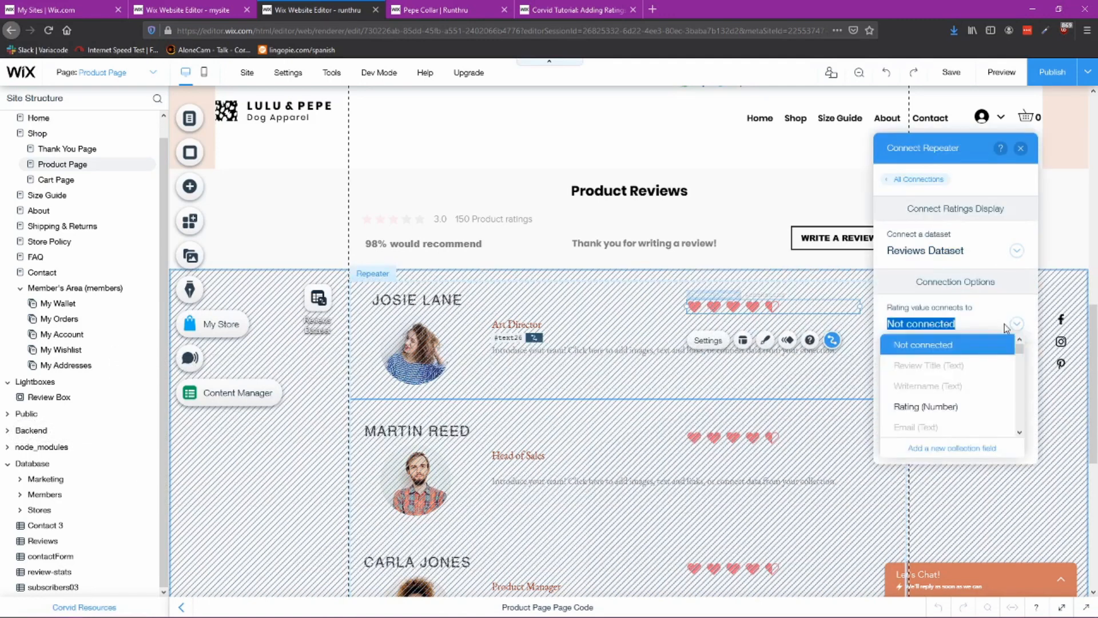
{"action": "left_click", "coordinate": [948, 405]}
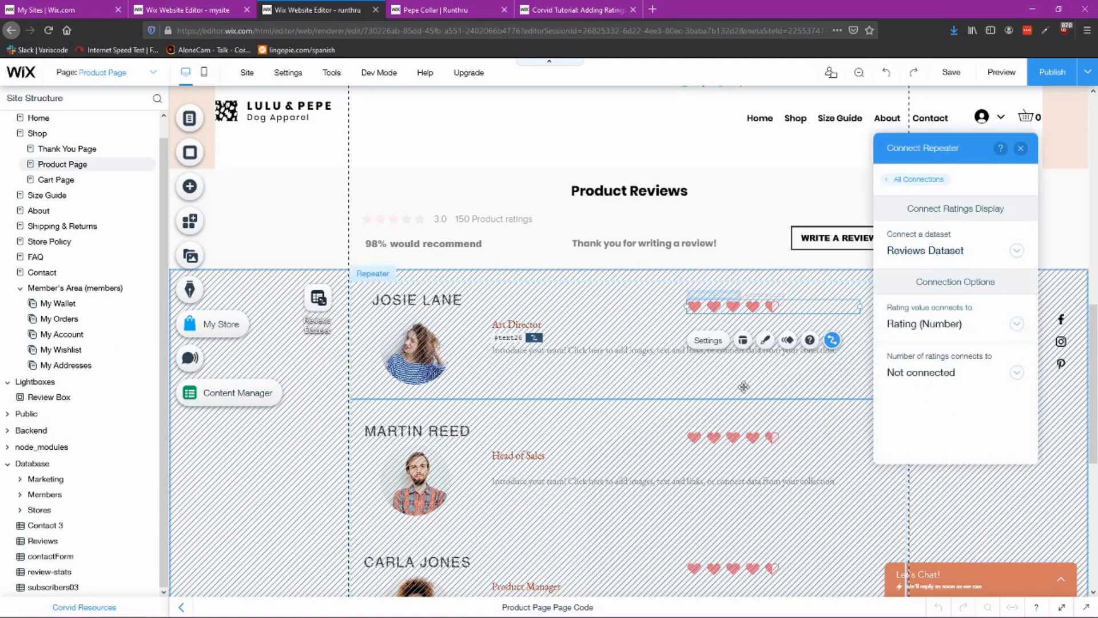
{"action": "left_click", "coordinate": [1023, 150]}
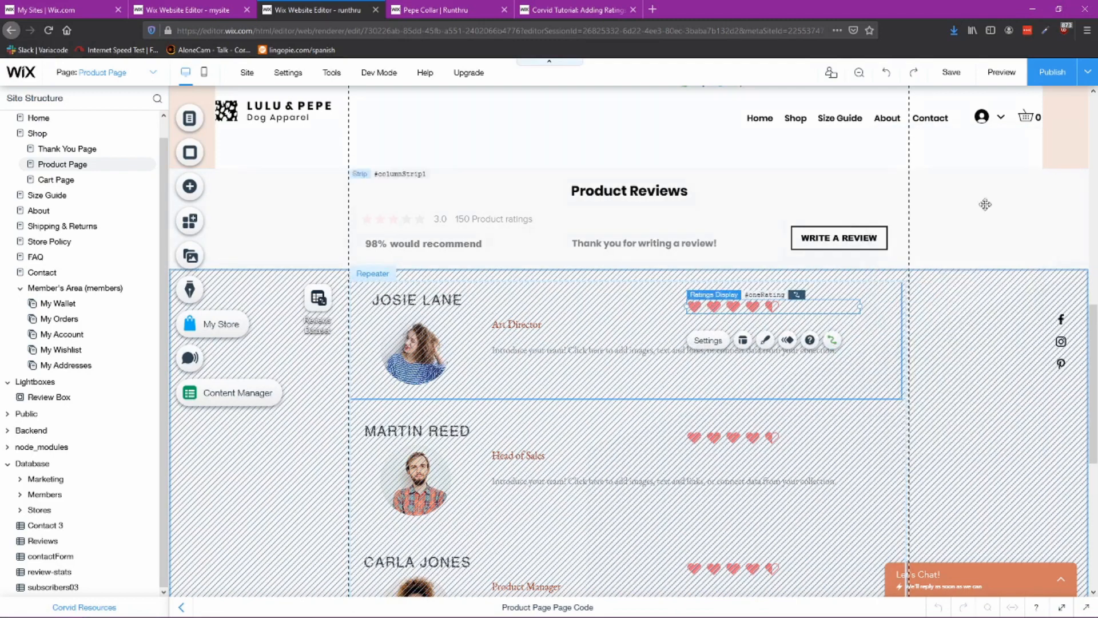
Step: Check the ratings display connection settings in the reference site's reviews repeater
{"action": "left_click", "coordinate": [189, 10]}
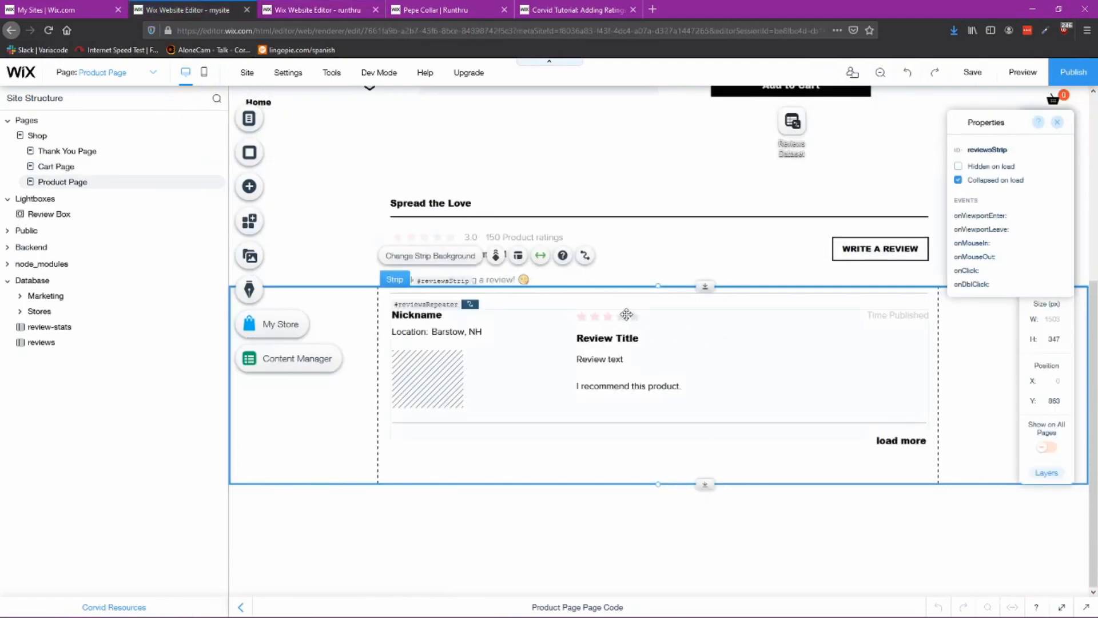
{"action": "left_click", "coordinate": [603, 317]}
{"action": "left_click", "coordinate": [603, 316]}
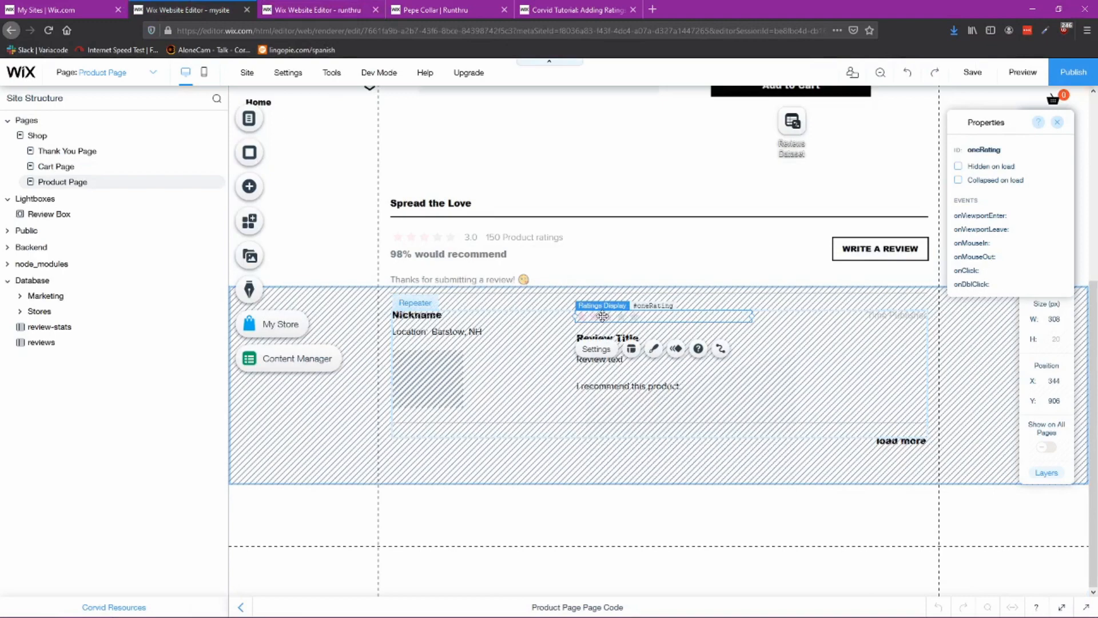
{"action": "left_click", "coordinate": [721, 348]}
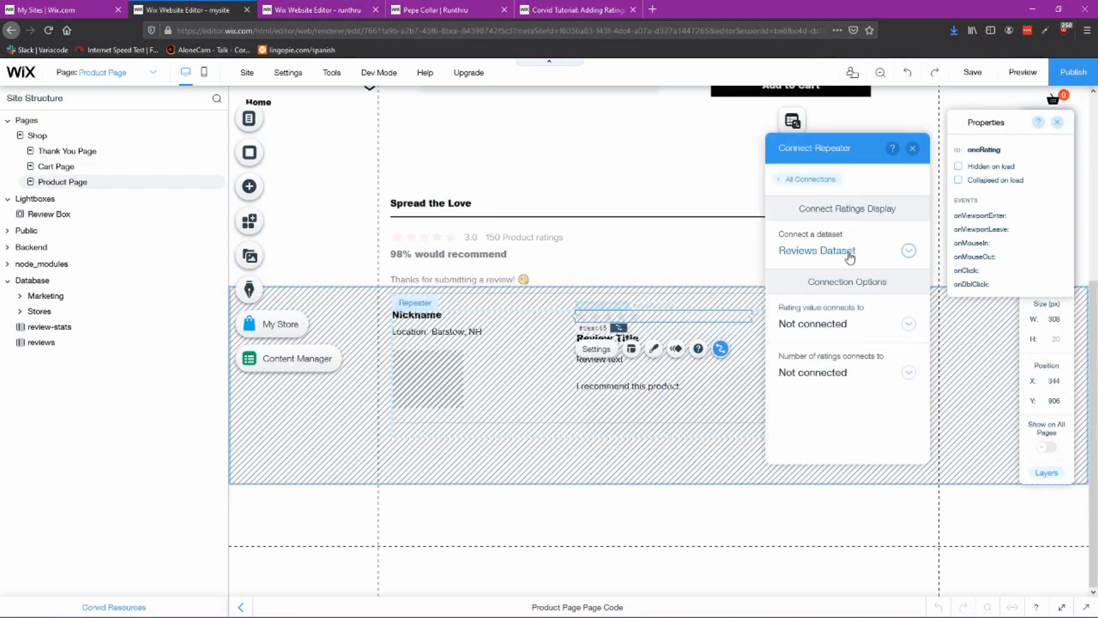
{"action": "left_click", "coordinate": [913, 148]}
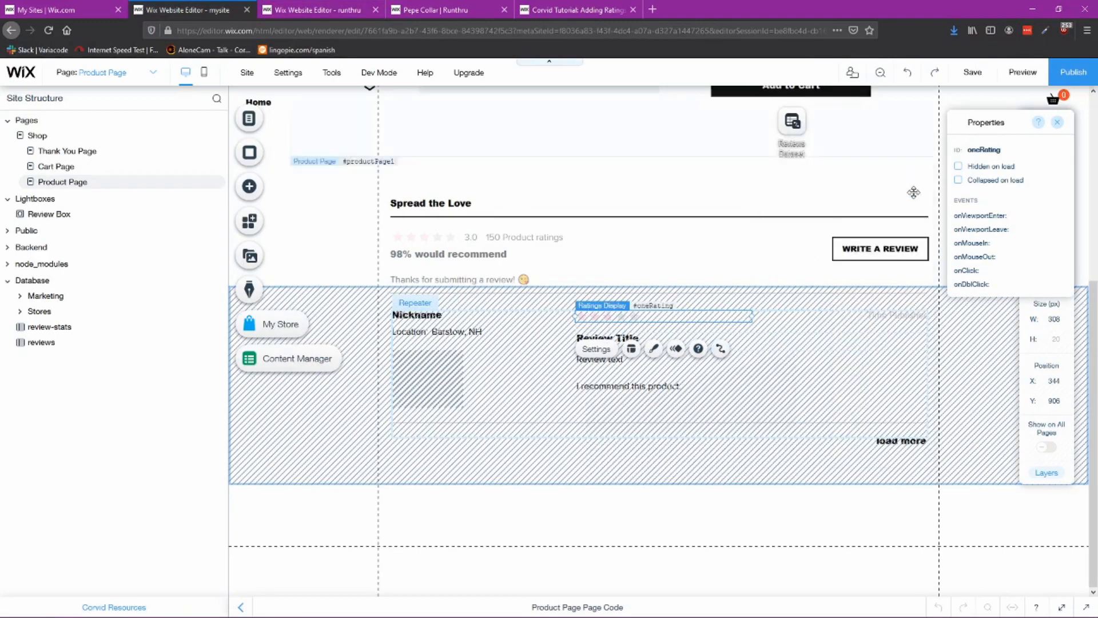
Step: Publish the site and reload the published product page
{"action": "left_click", "coordinate": [331, 10]}
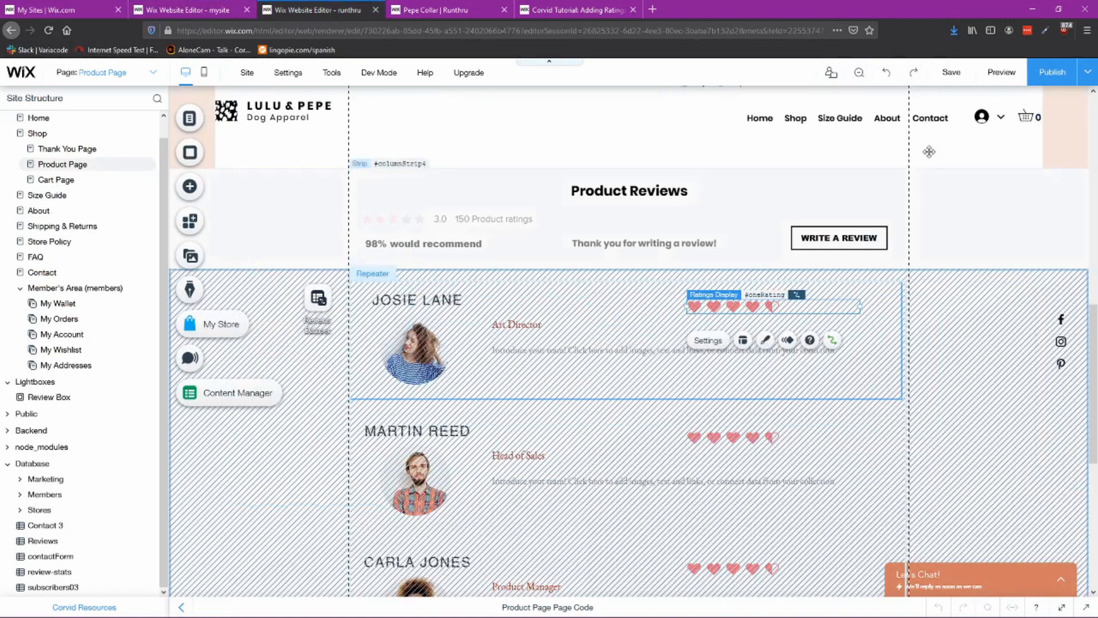
{"action": "left_click", "coordinate": [1043, 76]}
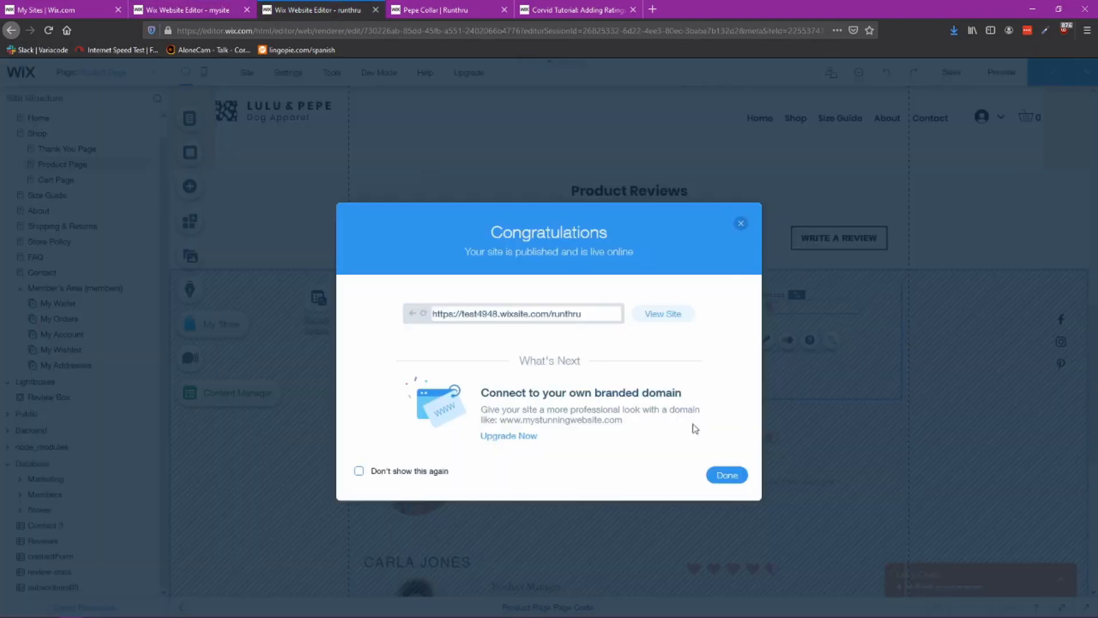
{"action": "left_click", "coordinate": [722, 476]}
{"action": "left_click", "coordinate": [435, 9]}
{"action": "left_click", "coordinate": [49, 30]}
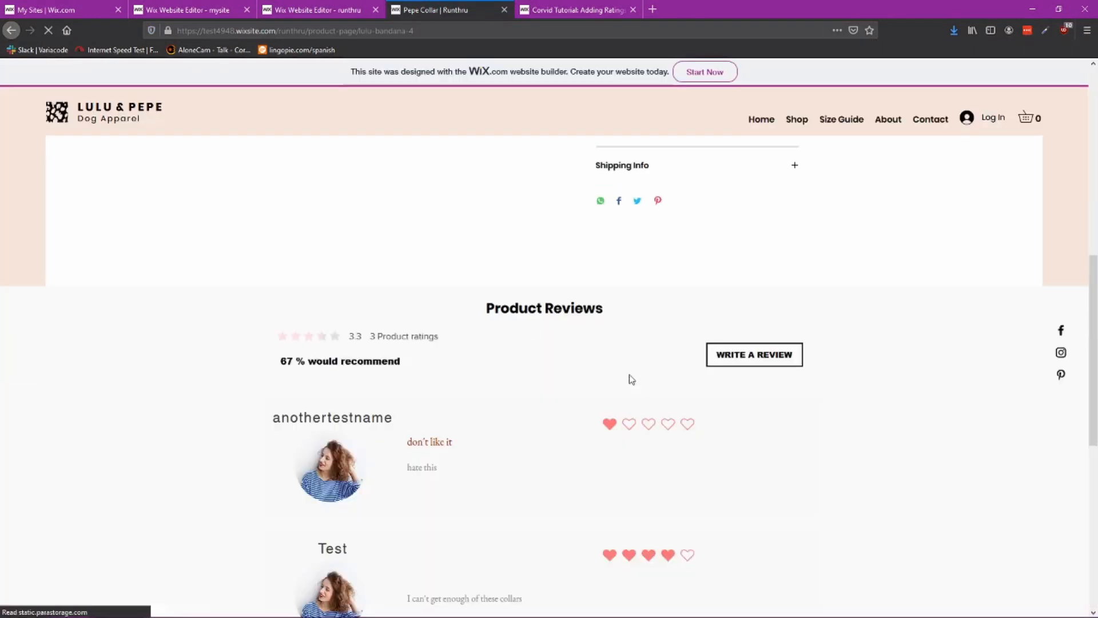
Step: Examine the heart ratings of the submitted reviews on the published product page
{"action": "scroll", "coordinate": [630, 378], "scroll_direction": "down", "scroll_amount": 2}
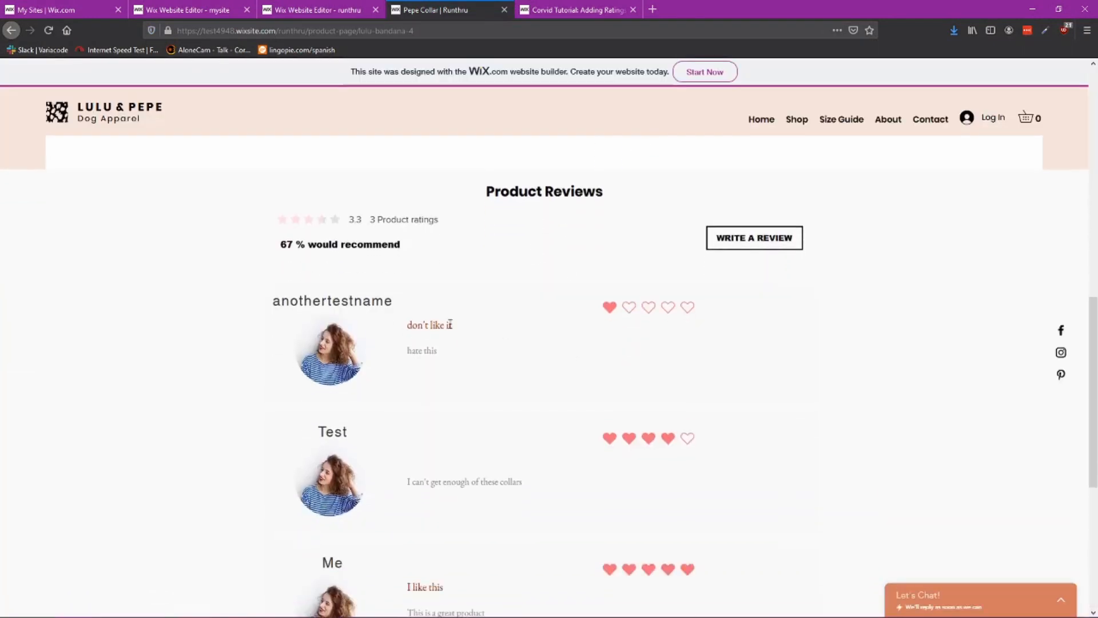
{"action": "scroll", "coordinate": [658, 412], "scroll_direction": "down", "scroll_amount": 2}
{"action": "scroll", "coordinate": [596, 375], "scroll_direction": "up", "scroll_amount": 3}
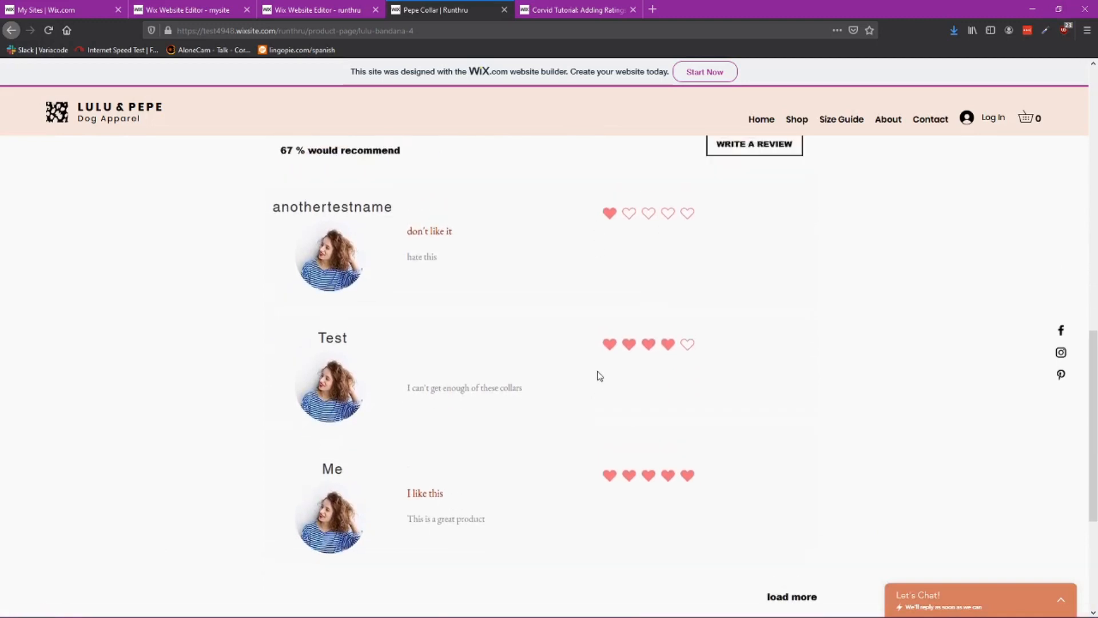
{"action": "left_click_drag", "start_coordinate": [400, 302], "coordinate": [274, 275]}
{"action": "scroll", "coordinate": [635, 441], "scroll_direction": "down", "scroll_amount": 4}
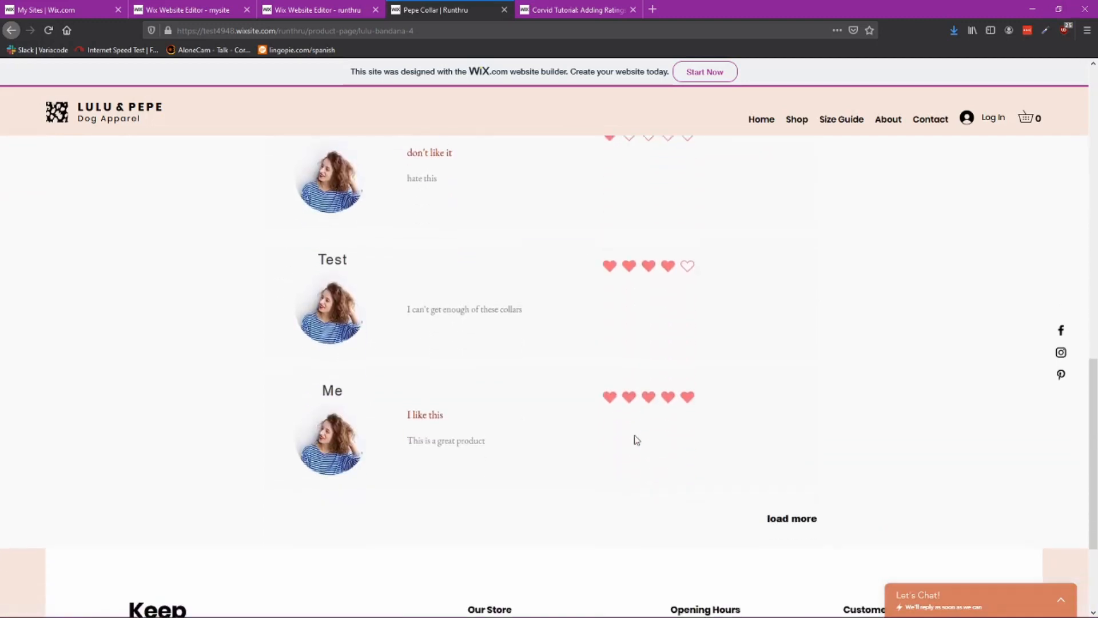
{"action": "scroll", "coordinate": [632, 440], "scroll_direction": "up", "scroll_amount": 5}
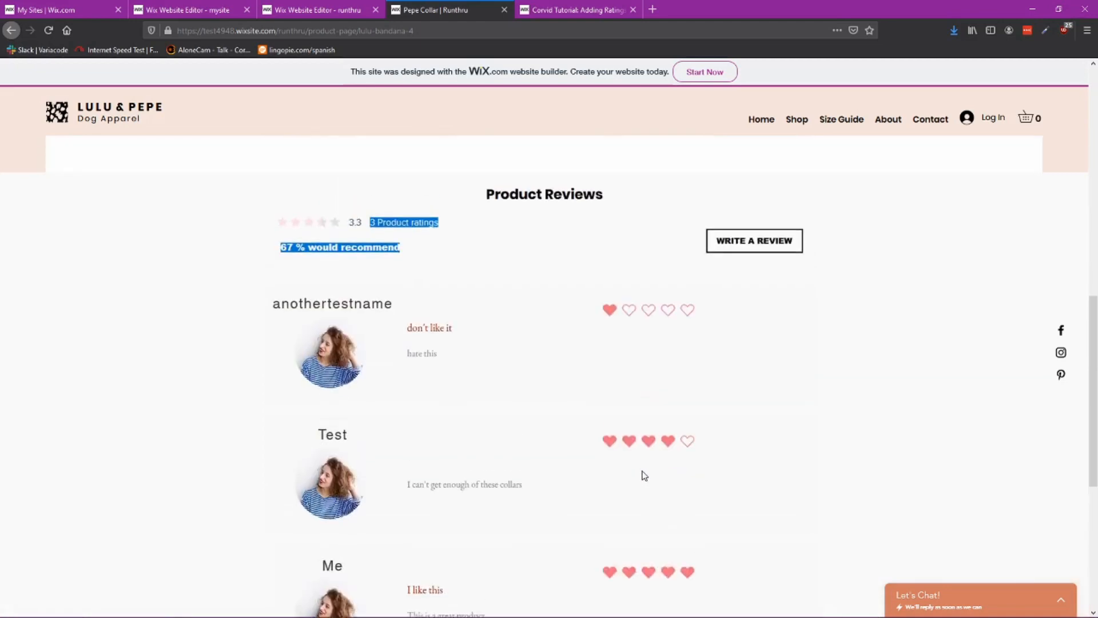
{"action": "scroll", "coordinate": [475, 435], "scroll_direction": "up", "scroll_amount": 6}
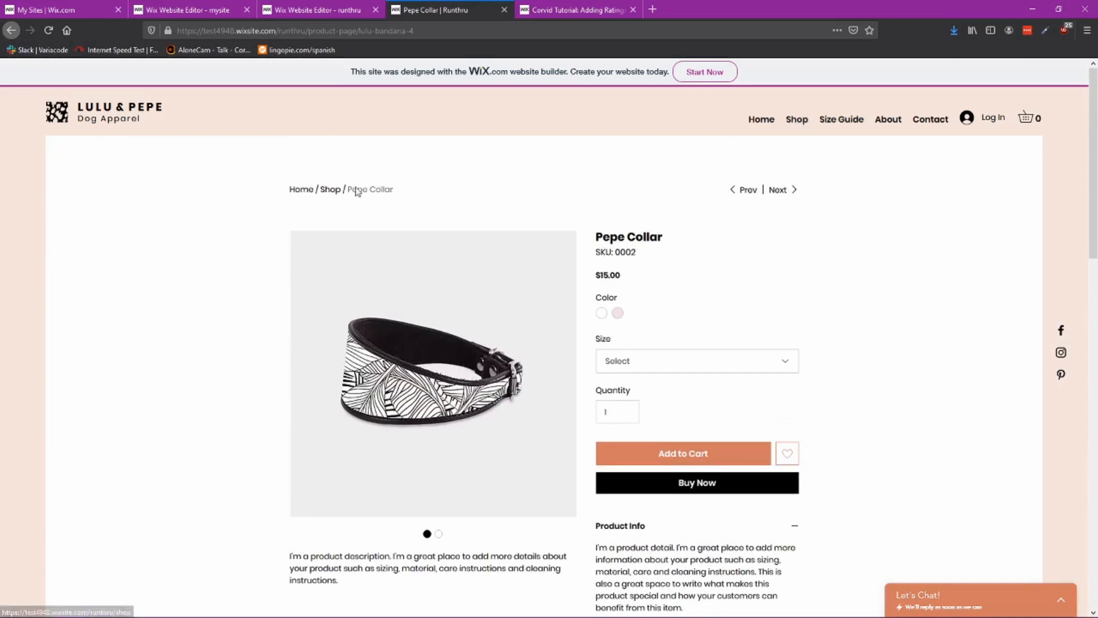
Step: Open another product from the shop and examine its Product Reviews section
{"action": "left_click", "coordinate": [331, 192]}
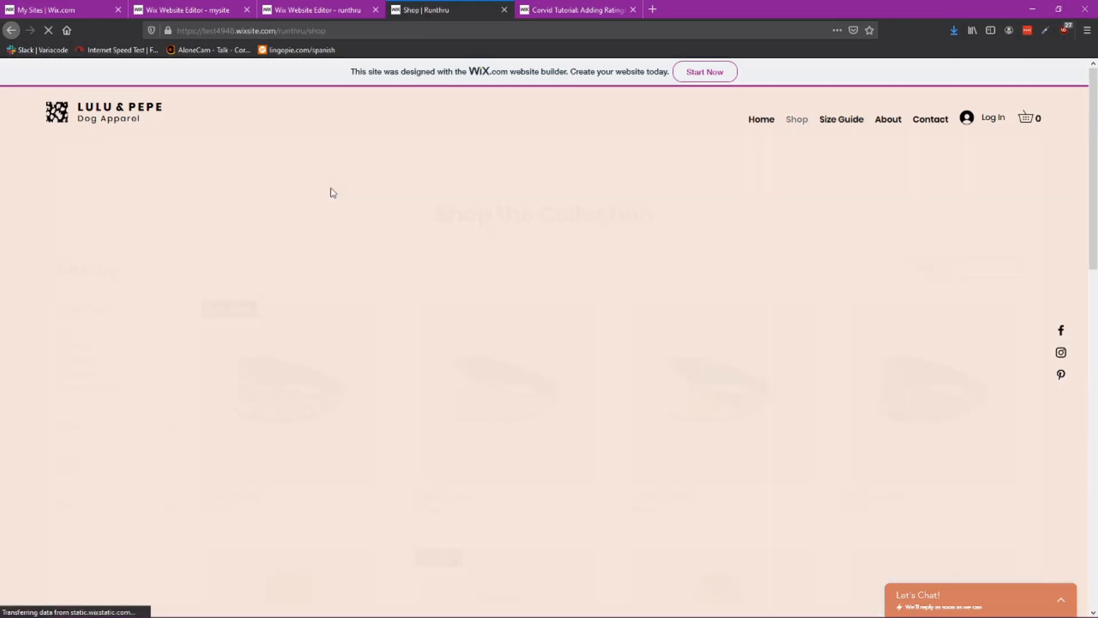
{"action": "scroll", "coordinate": [673, 436], "scroll_direction": "down", "scroll_amount": 2}
{"action": "scroll", "coordinate": [673, 436], "scroll_direction": "down", "scroll_amount": 3}
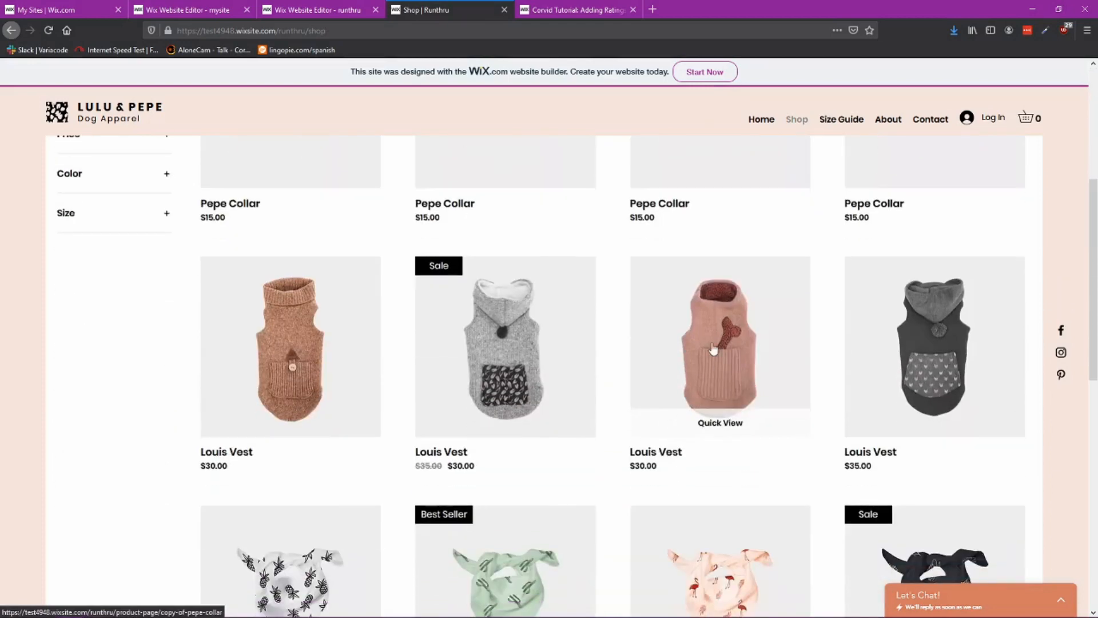
{"action": "left_click", "coordinate": [717, 449]}
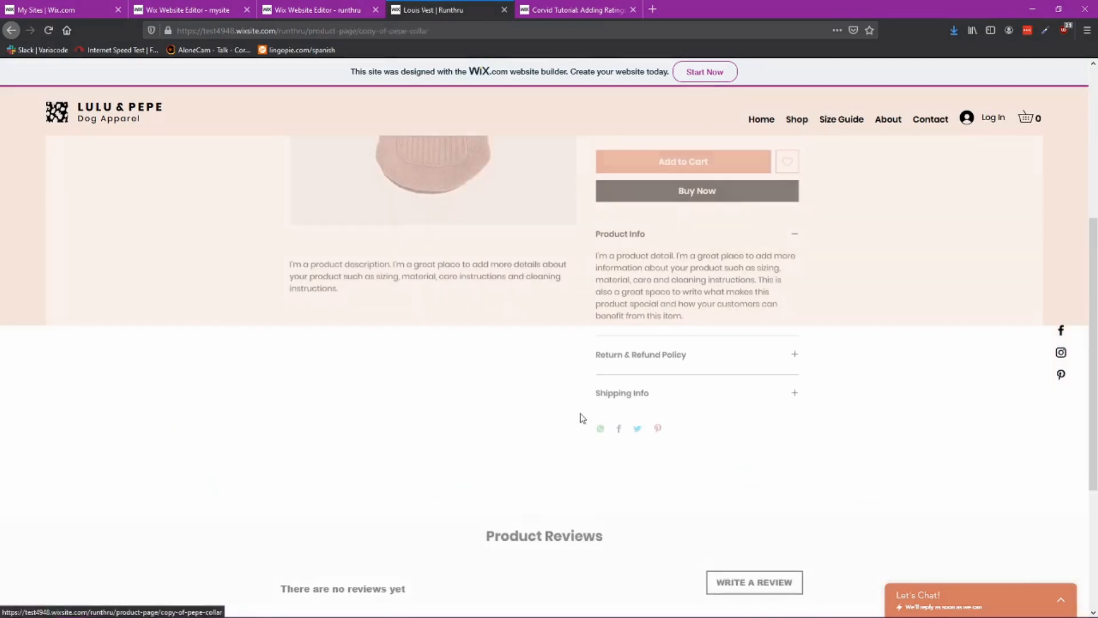
{"action": "scroll", "coordinate": [527, 405], "scroll_direction": "up", "scroll_amount": 5}
{"action": "scroll", "coordinate": [511, 407], "scroll_direction": "down", "scroll_amount": 3}
{"action": "scroll", "coordinate": [503, 413], "scroll_direction": "down", "scroll_amount": 5}
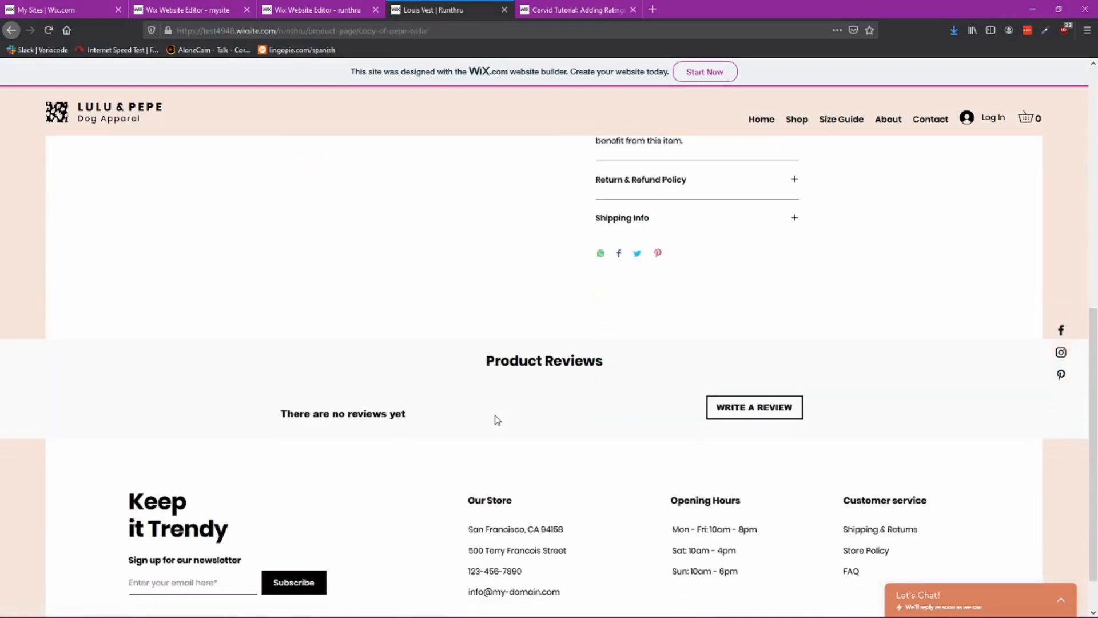
{"action": "scroll", "coordinate": [608, 436], "scroll_direction": "up", "scroll_amount": 4}
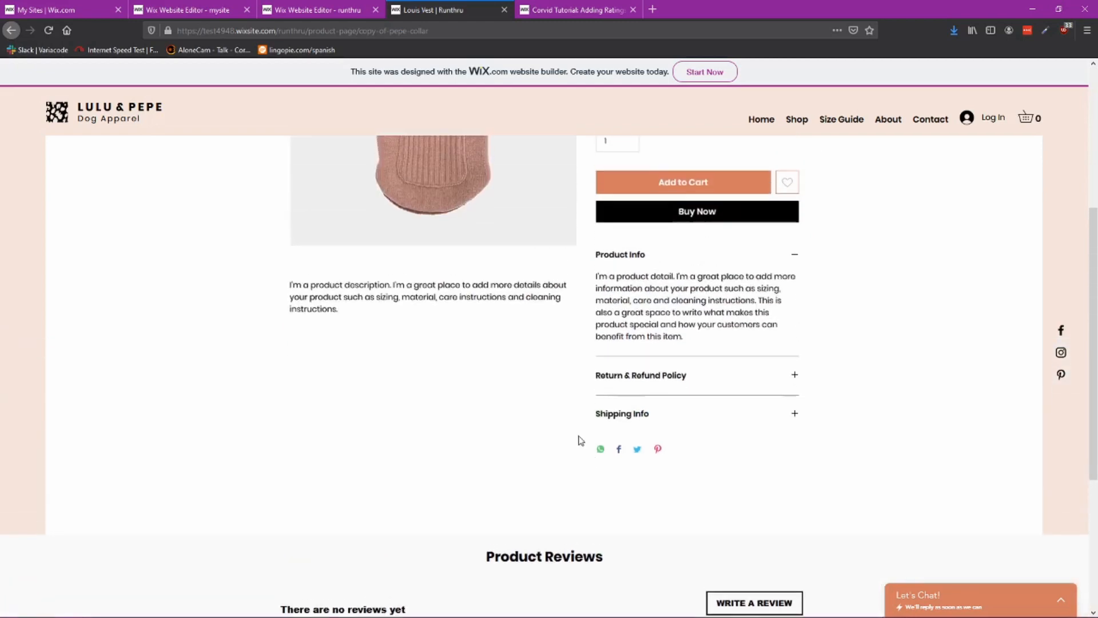
{"action": "scroll", "coordinate": [628, 461], "scroll_direction": "down", "scroll_amount": 5}
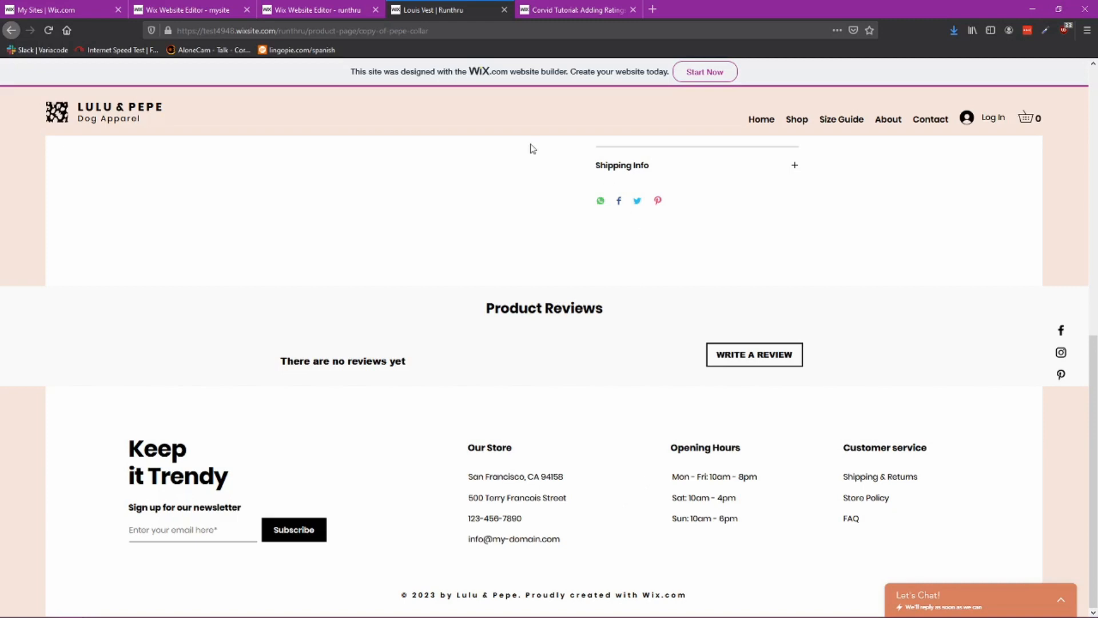
Step: Inspect the load properties of the reviews strip, repeater, dataset and ratings display in the editor
{"action": "left_click", "coordinate": [315, 10]}
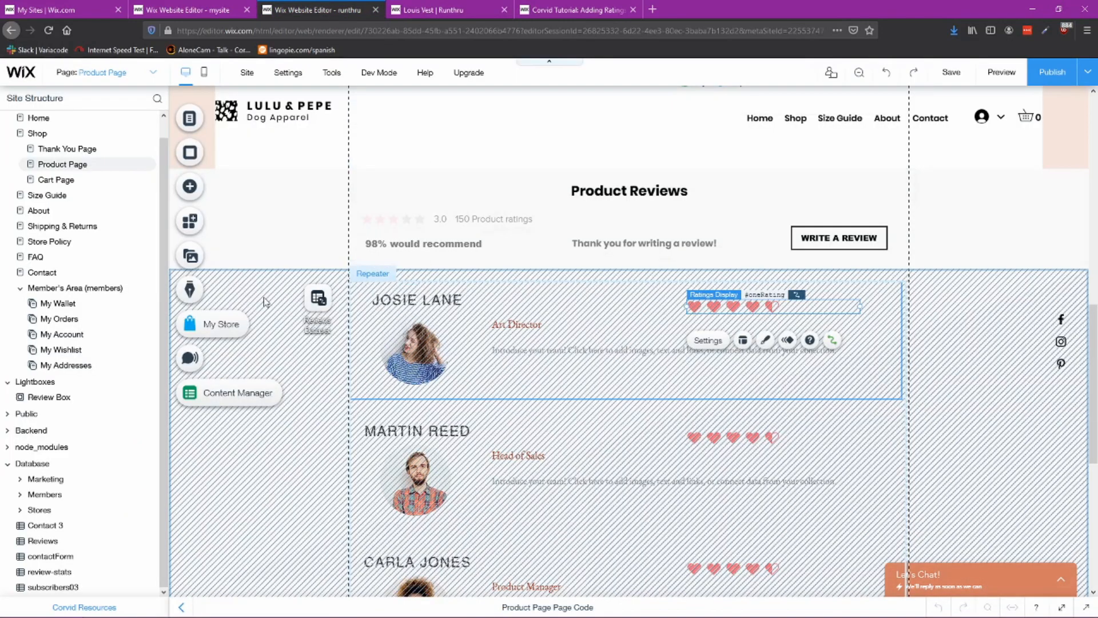
{"action": "right_click", "coordinate": [316, 461]}
{"action": "left_click", "coordinate": [346, 463]}
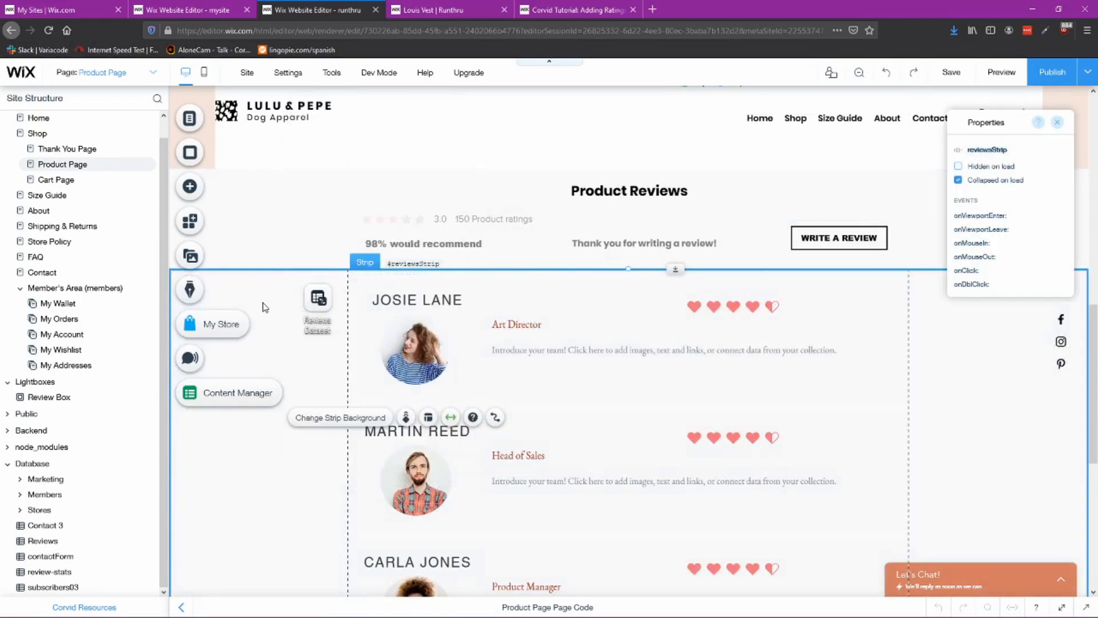
{"action": "left_click", "coordinate": [487, 293]}
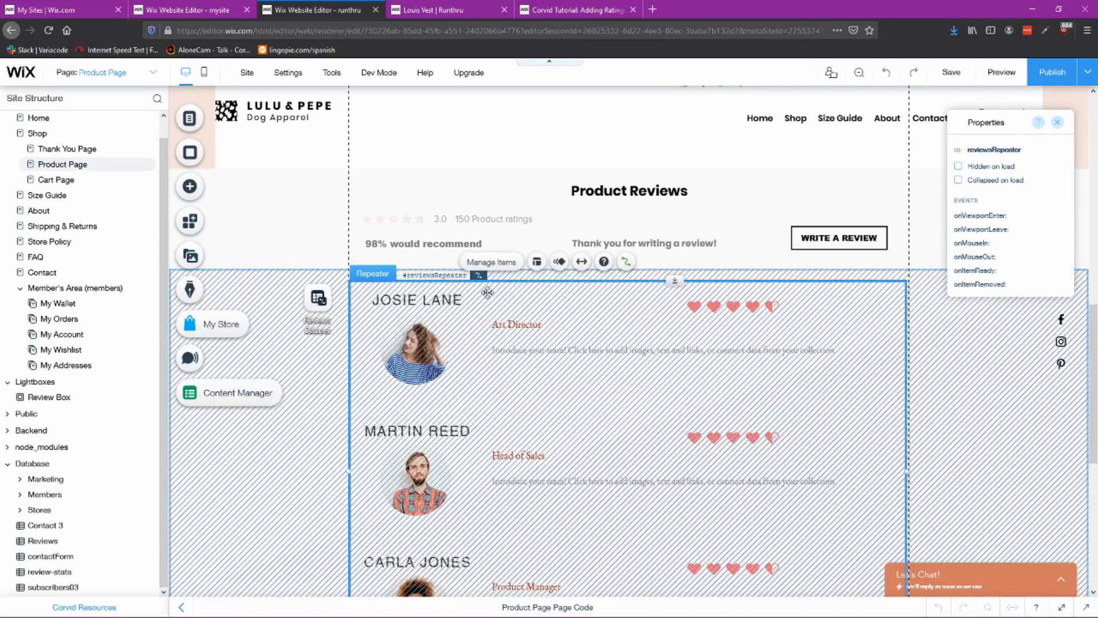
{"action": "left_click", "coordinate": [518, 328]}
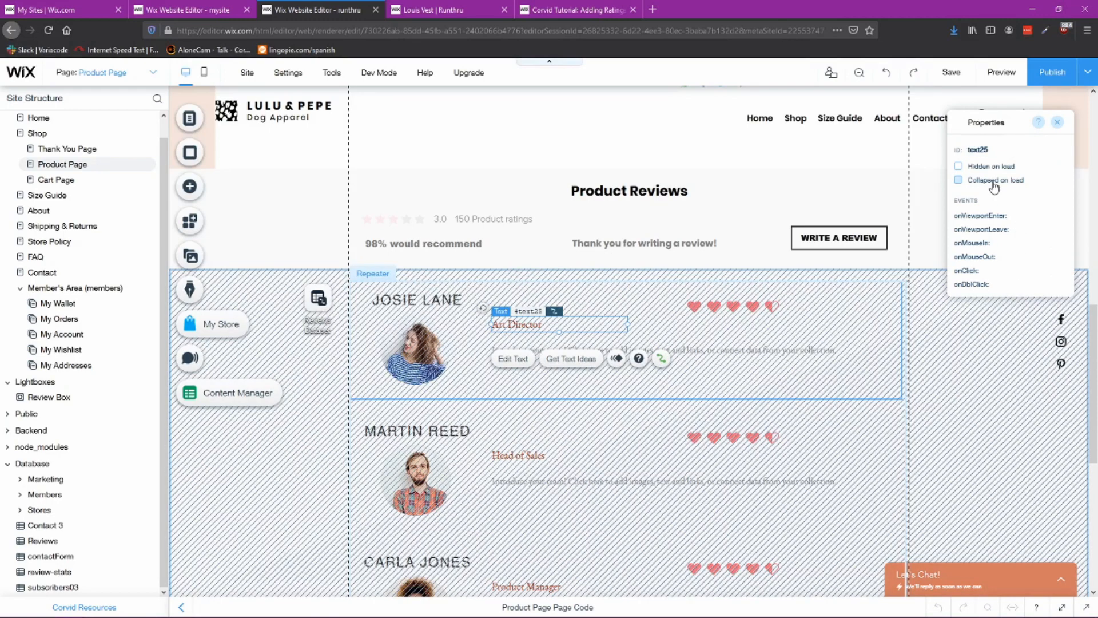
{"action": "left_click", "coordinate": [315, 380]}
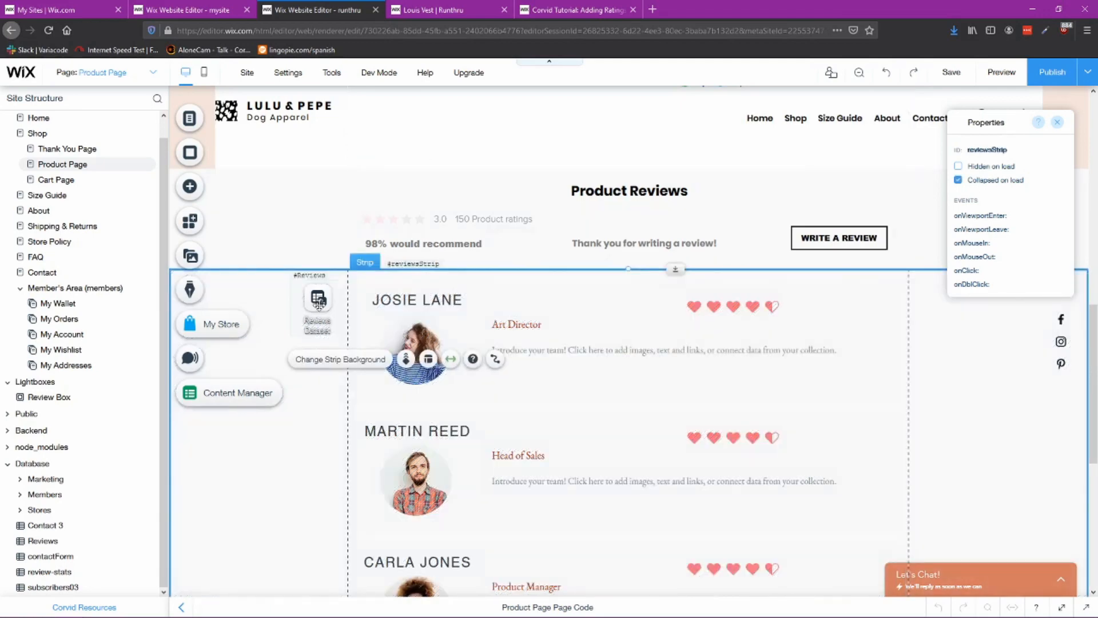
{"action": "left_click", "coordinate": [320, 303]}
{"action": "left_click", "coordinate": [643, 318]}
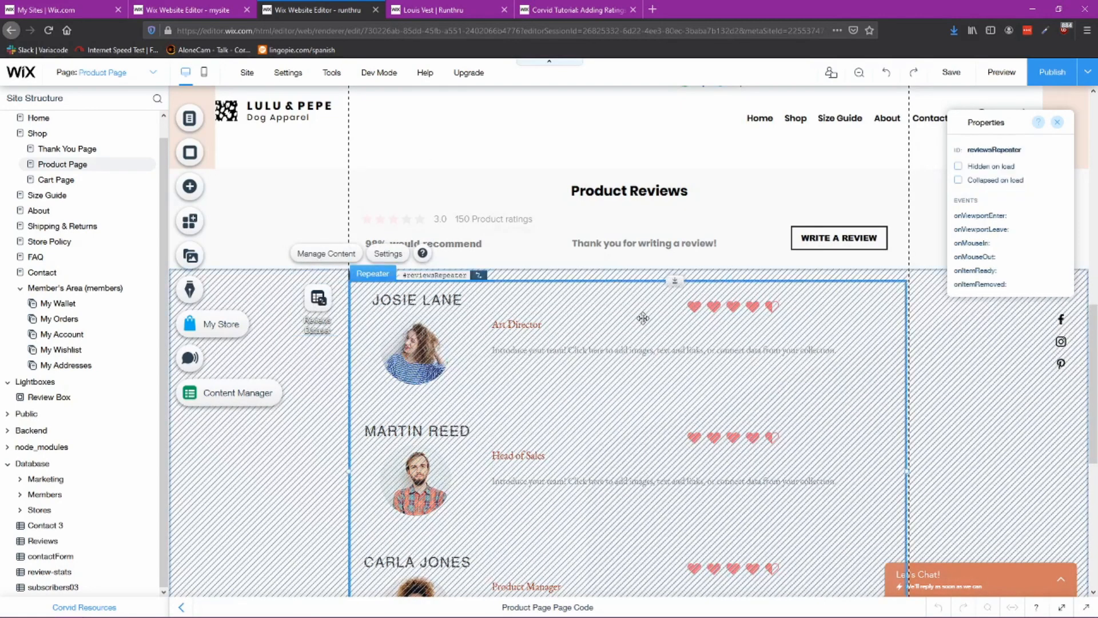
{"action": "left_click", "coordinate": [714, 306]}
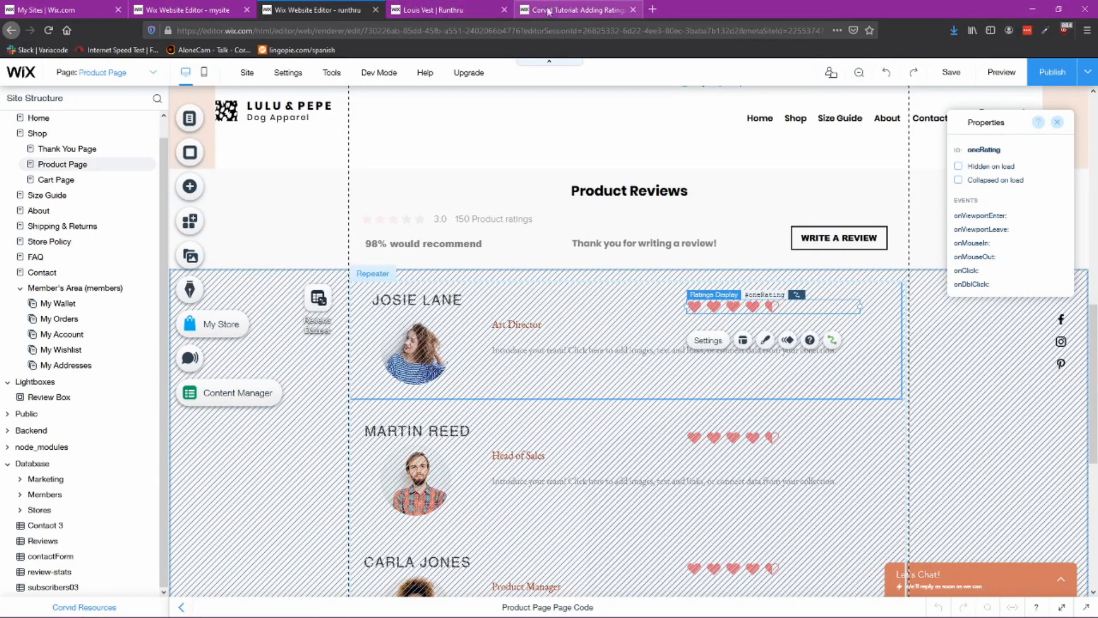
Step: Read the tutorial's section on setting up the shop product page elements
{"action": "left_click", "coordinate": [434, 10]}
{"action": "left_click", "coordinate": [575, 10]}
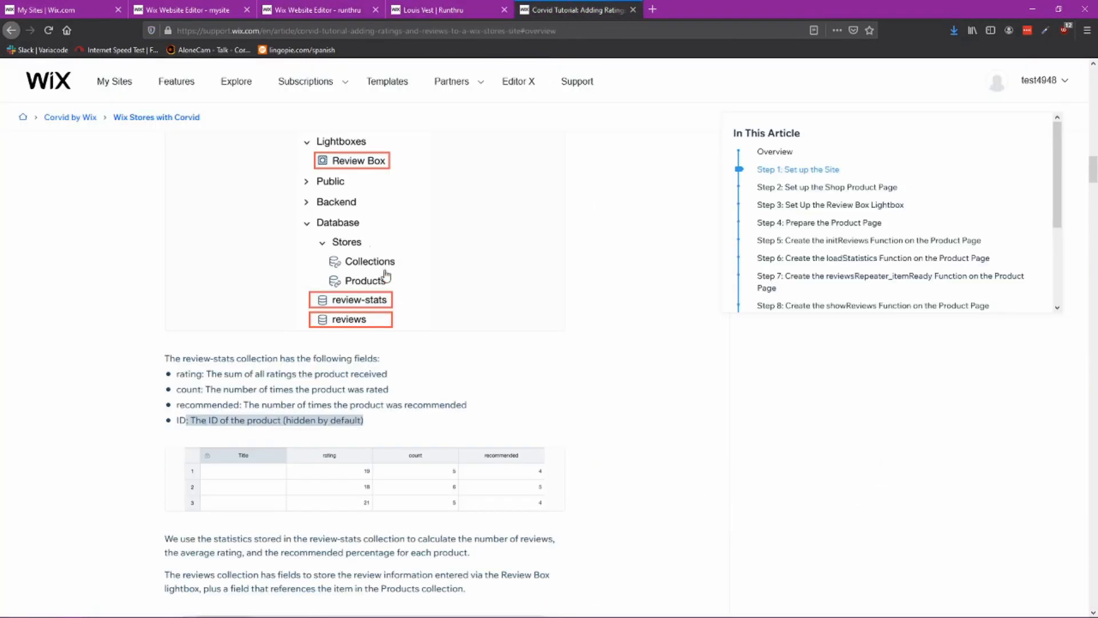
{"action": "scroll", "coordinate": [500, 380], "scroll_direction": "down", "scroll_amount": 3}
{"action": "scroll", "coordinate": [581, 417], "scroll_direction": "down", "scroll_amount": 3}
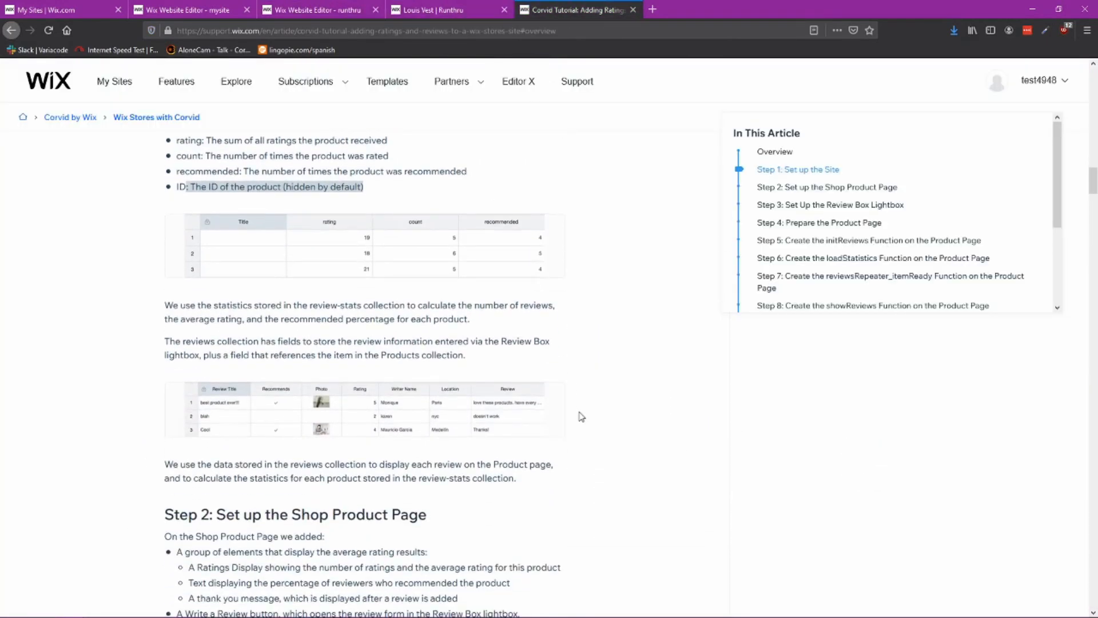
{"action": "scroll", "coordinate": [582, 417], "scroll_direction": "down", "scroll_amount": 6}
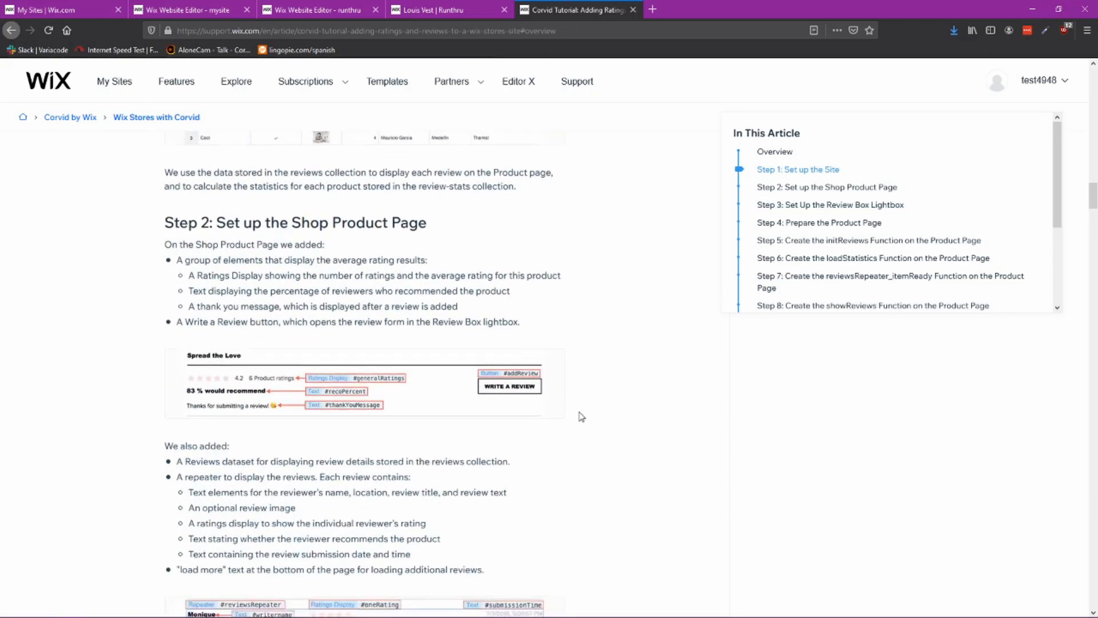
Step: Inspect the reference site's product page elements and their load properties, such as the recommend percentage text
{"action": "left_click", "coordinate": [207, 11]}
{"action": "left_click", "coordinate": [288, 11]}
{"action": "left_click", "coordinate": [206, 15]}
{"action": "left_click", "coordinate": [306, 12]}
{"action": "left_click", "coordinate": [200, 11]}
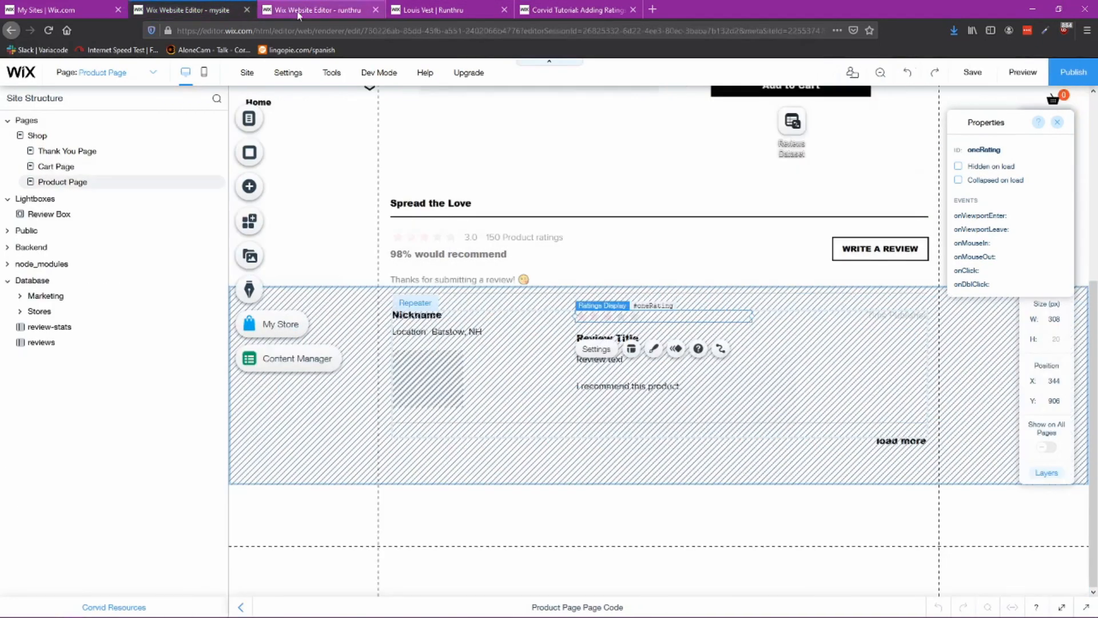
{"action": "left_click", "coordinate": [292, 10]}
{"action": "left_click", "coordinate": [191, 8]}
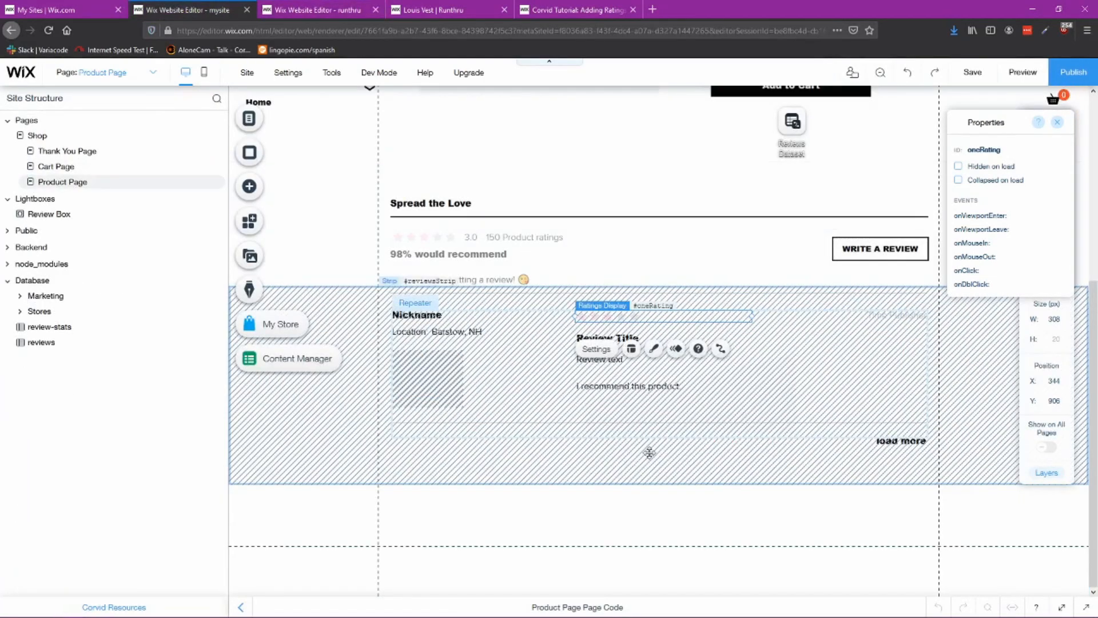
{"action": "left_click", "coordinate": [432, 369]}
{"action": "left_click", "coordinate": [452, 333]}
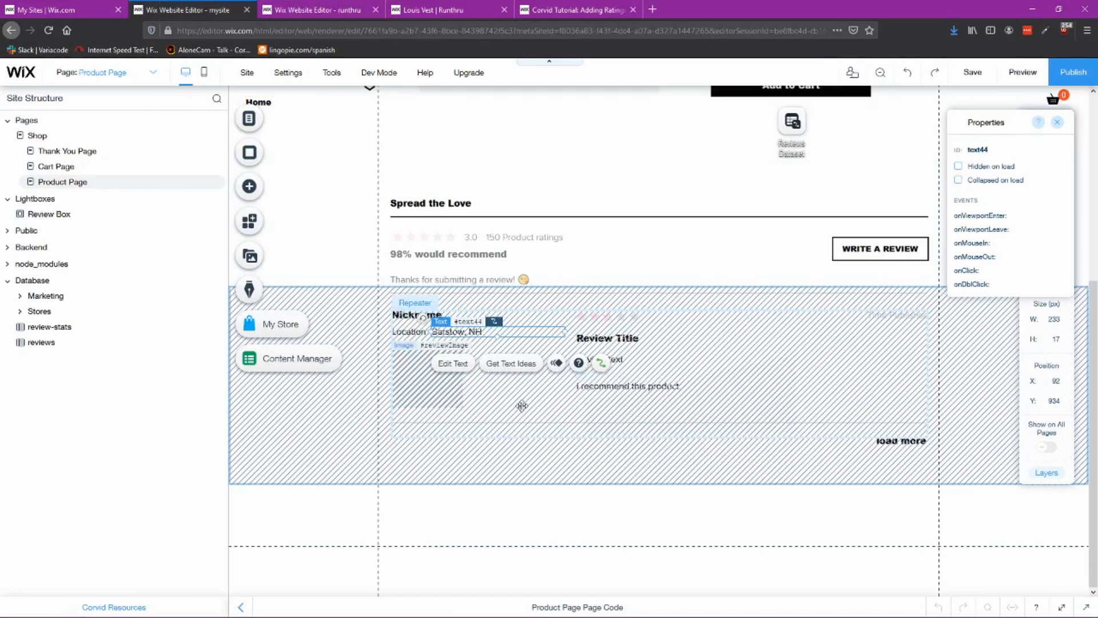
{"action": "left_click", "coordinate": [450, 237]}
{"action": "left_click", "coordinate": [454, 254]}
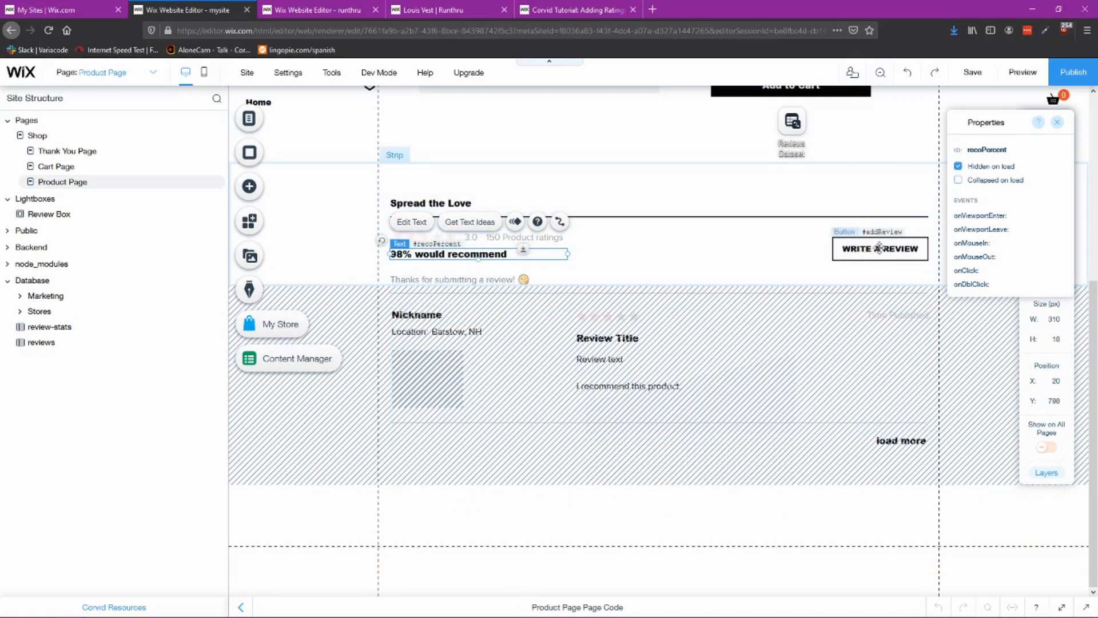
Step: Return to the tutorial's product page setup section
{"action": "left_click", "coordinate": [435, 10]}
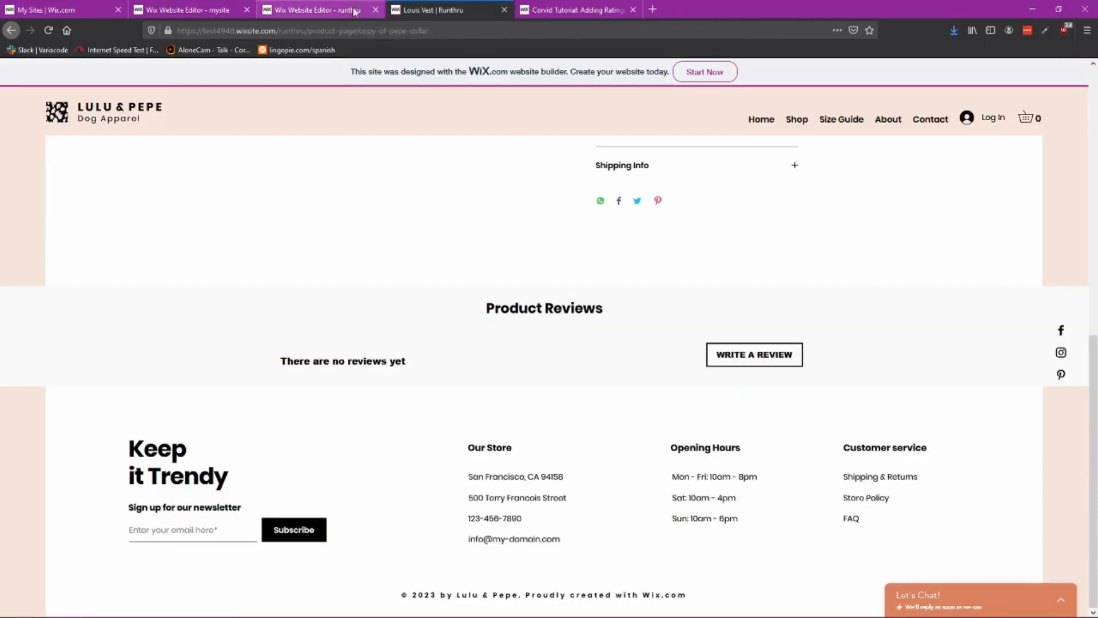
{"action": "left_click", "coordinate": [328, 11]}
{"action": "left_click", "coordinate": [575, 9]}
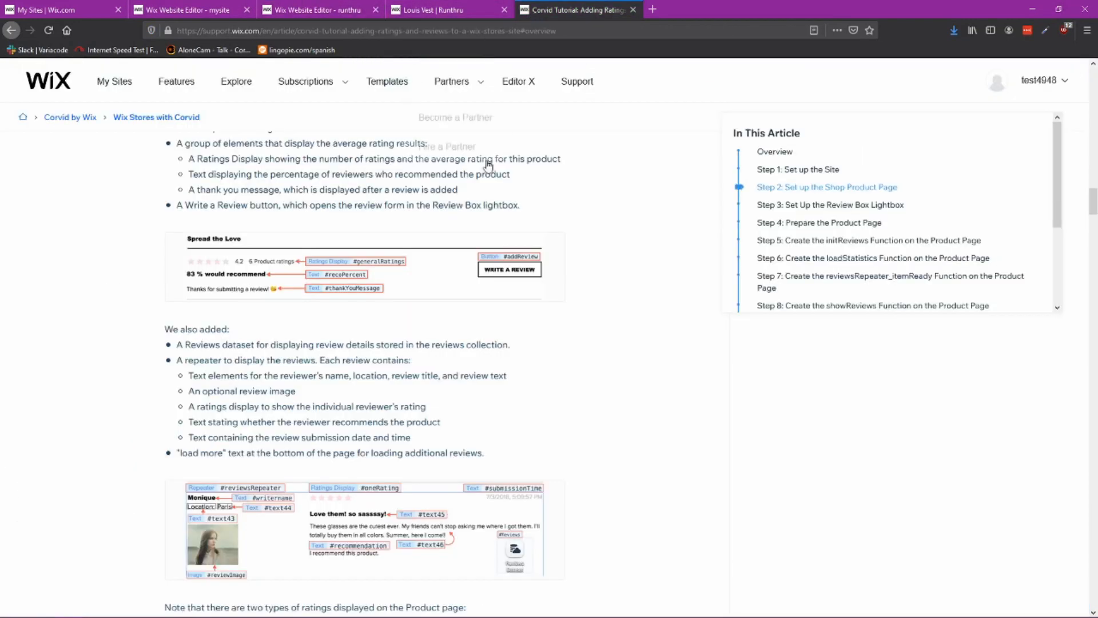